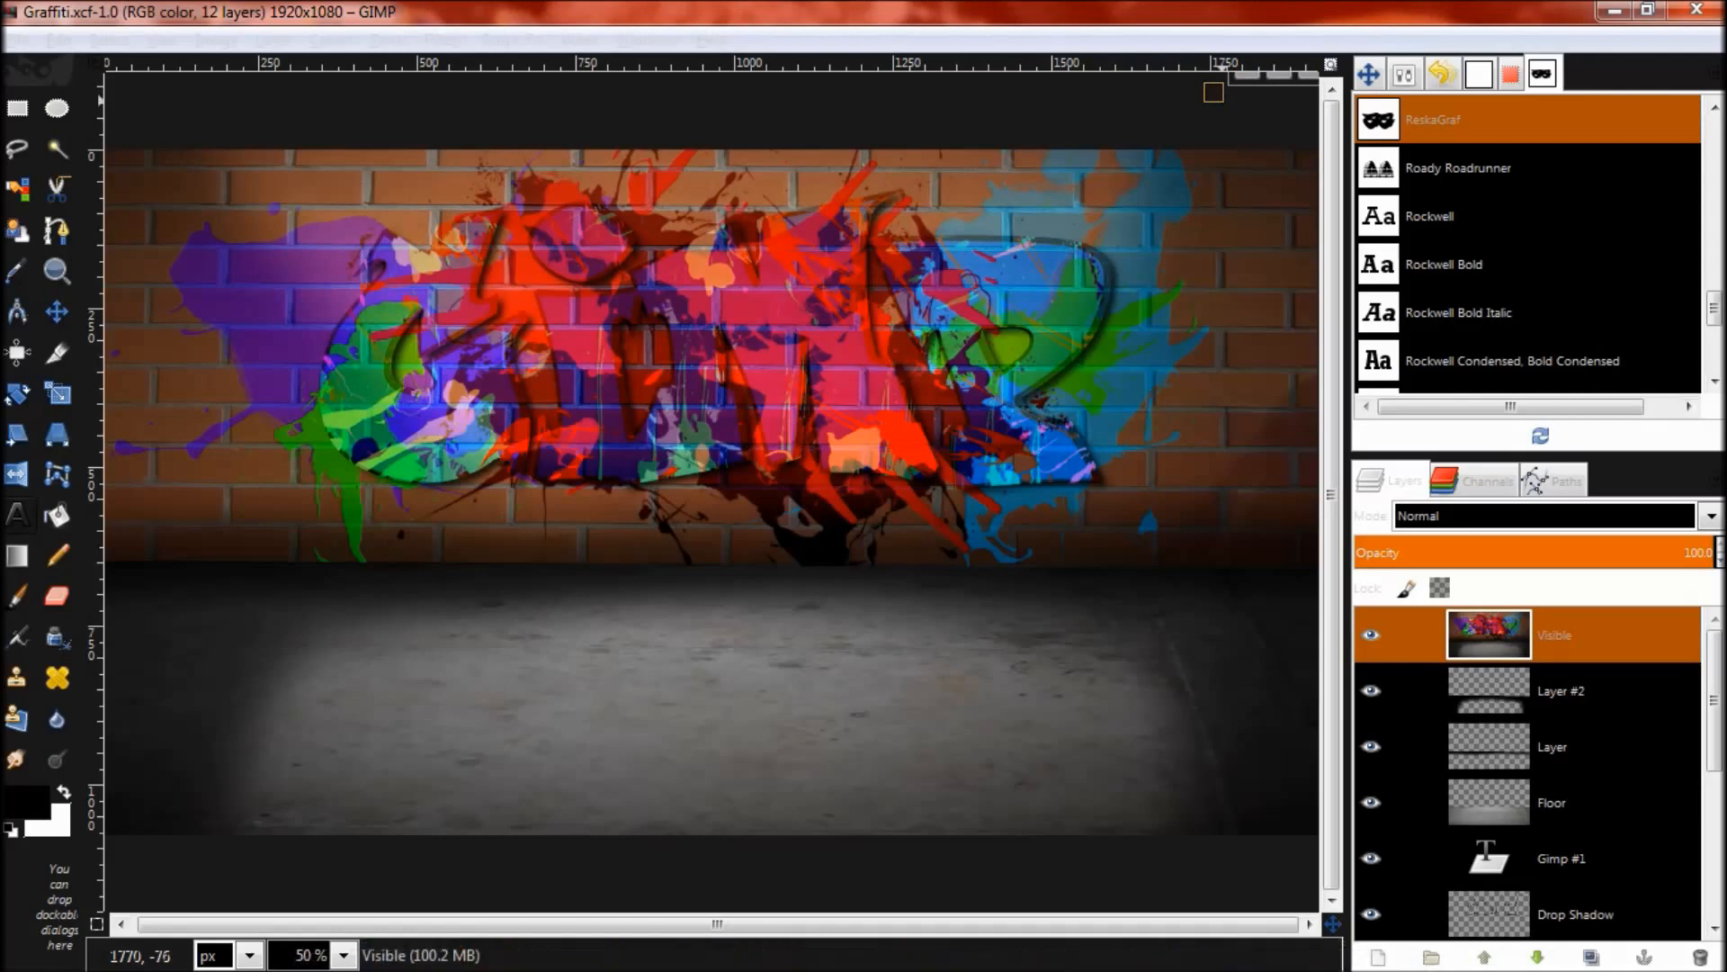
Step: Examine the finished graffiti artwork and its complete layer stack
left_click(57, 311)
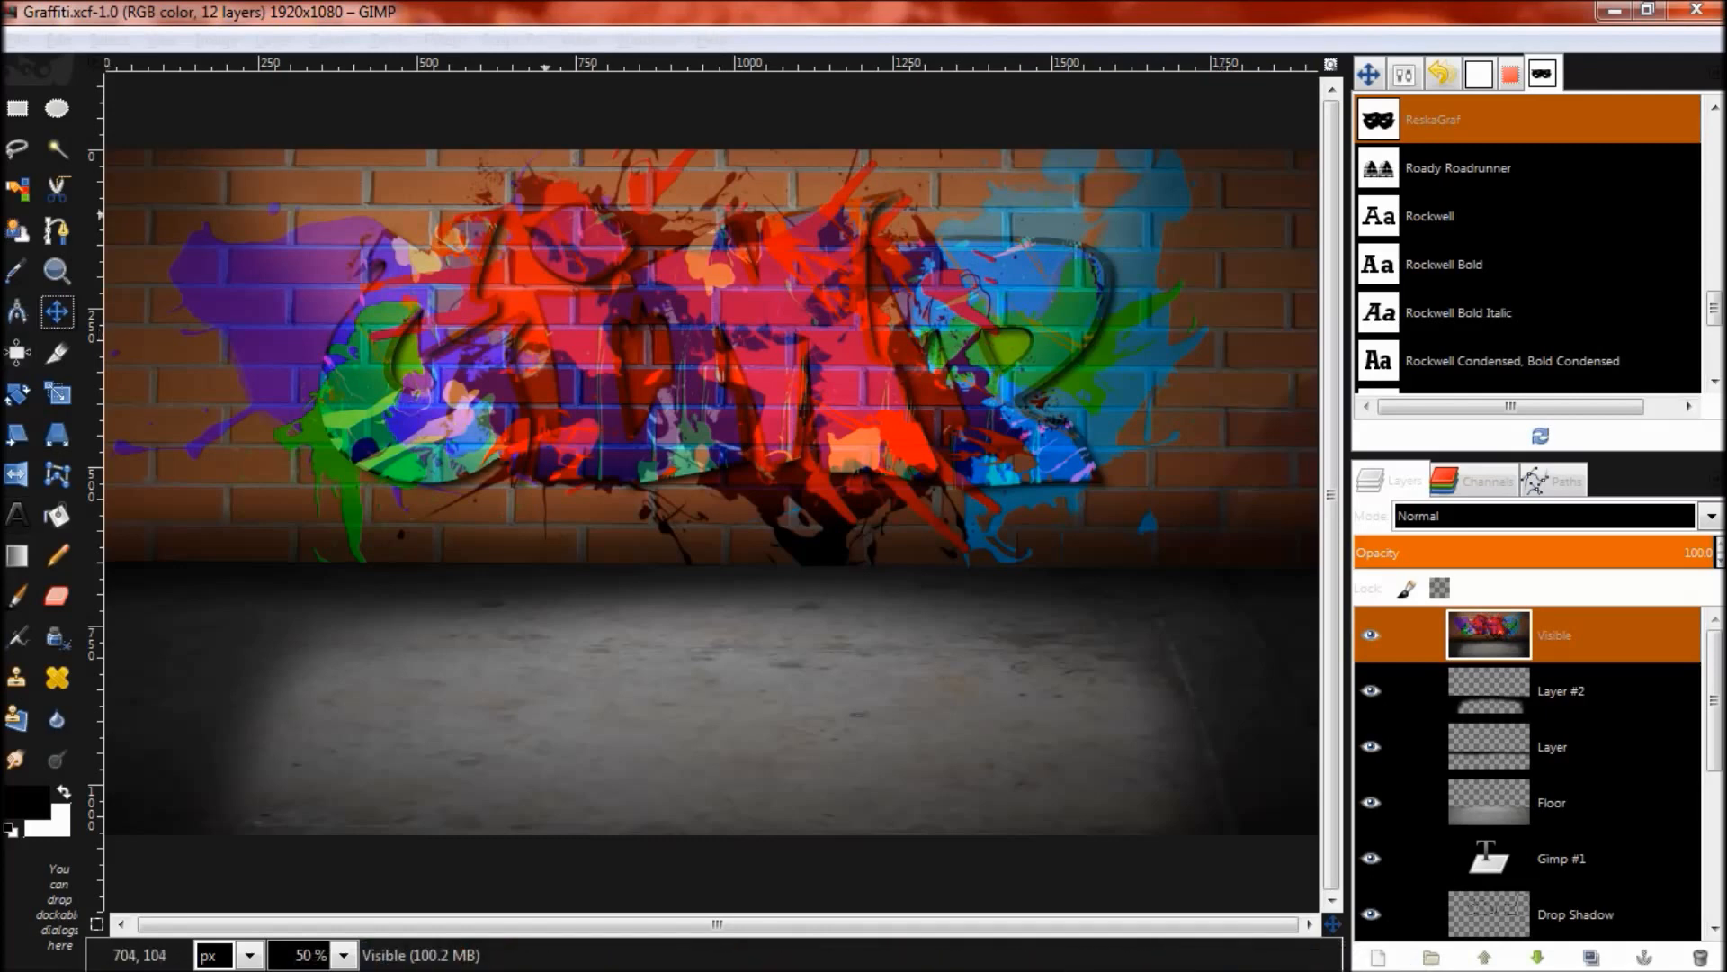
scroll(732, 165, "down", 2)
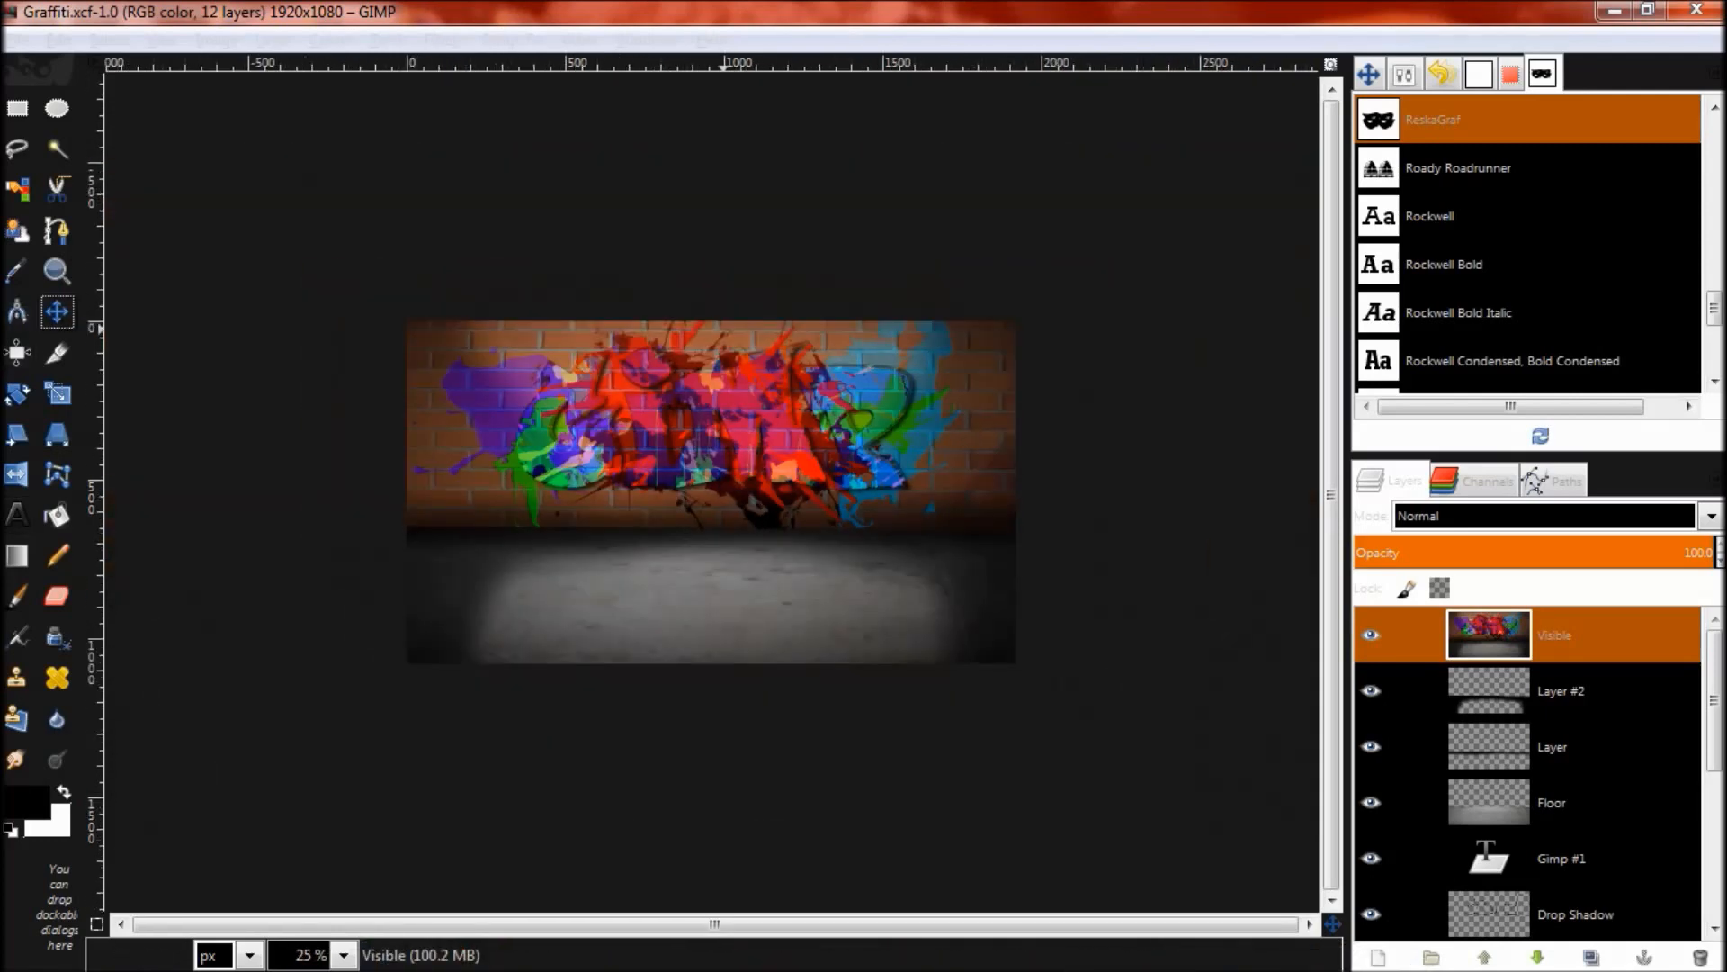
scroll(727, 165, "up", 1)
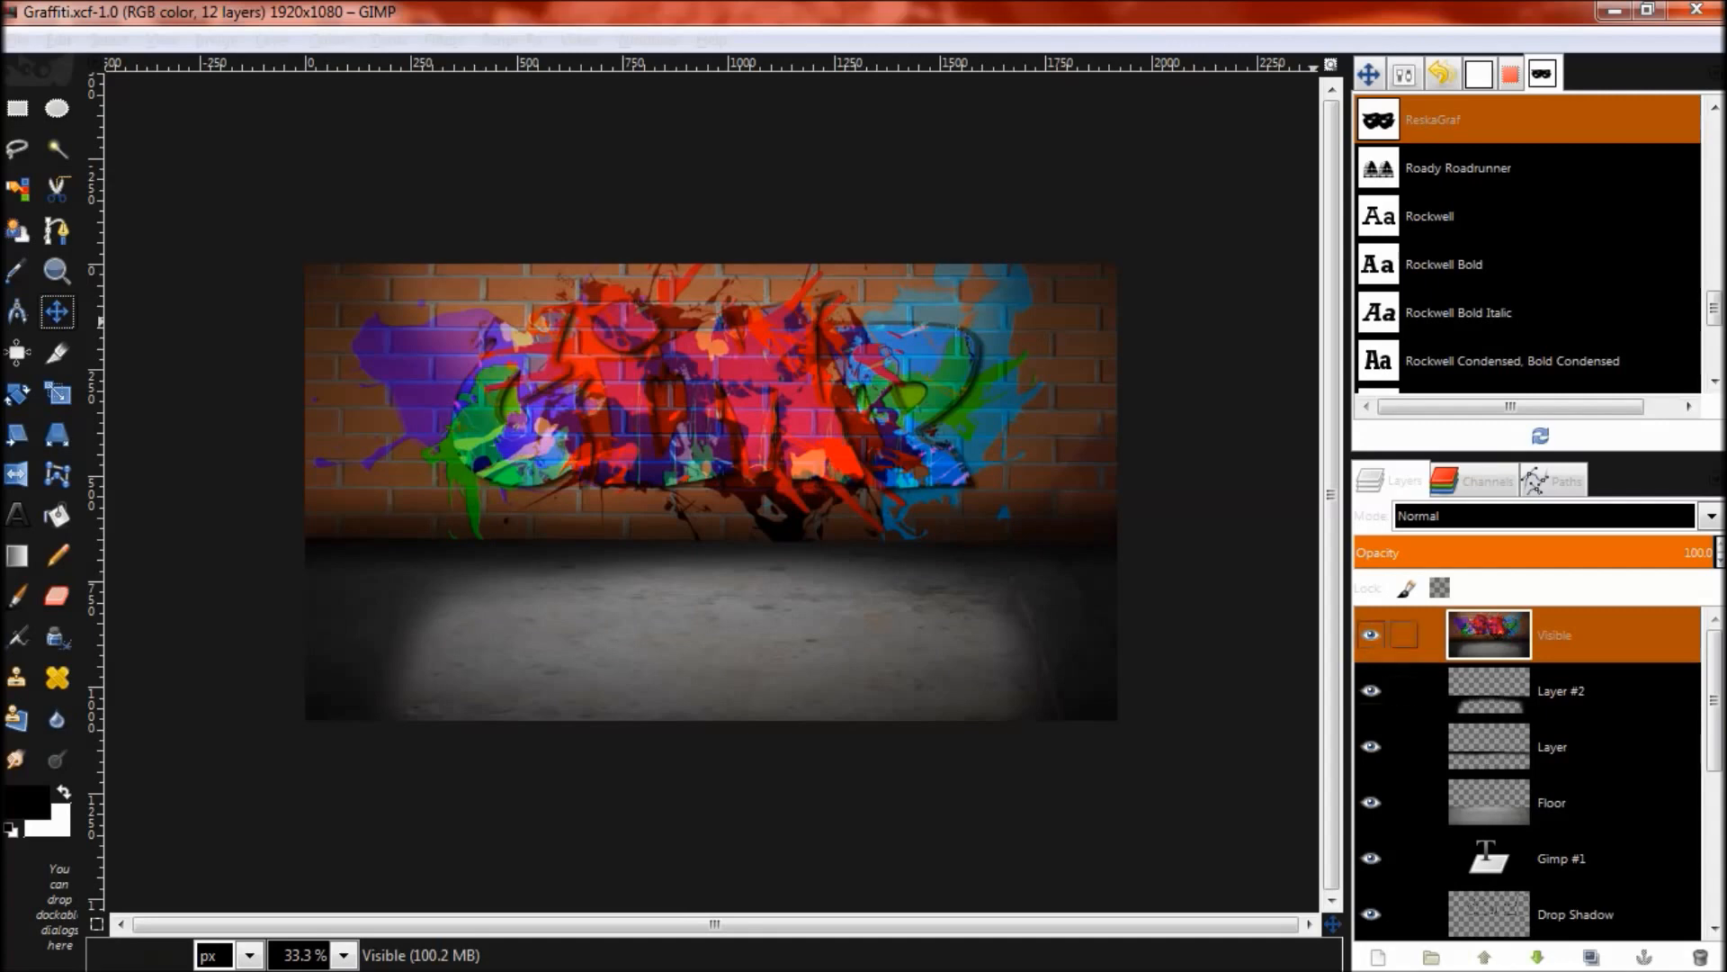
scroll(1530, 774, "down", 4)
scroll(1529, 773, "down", 2)
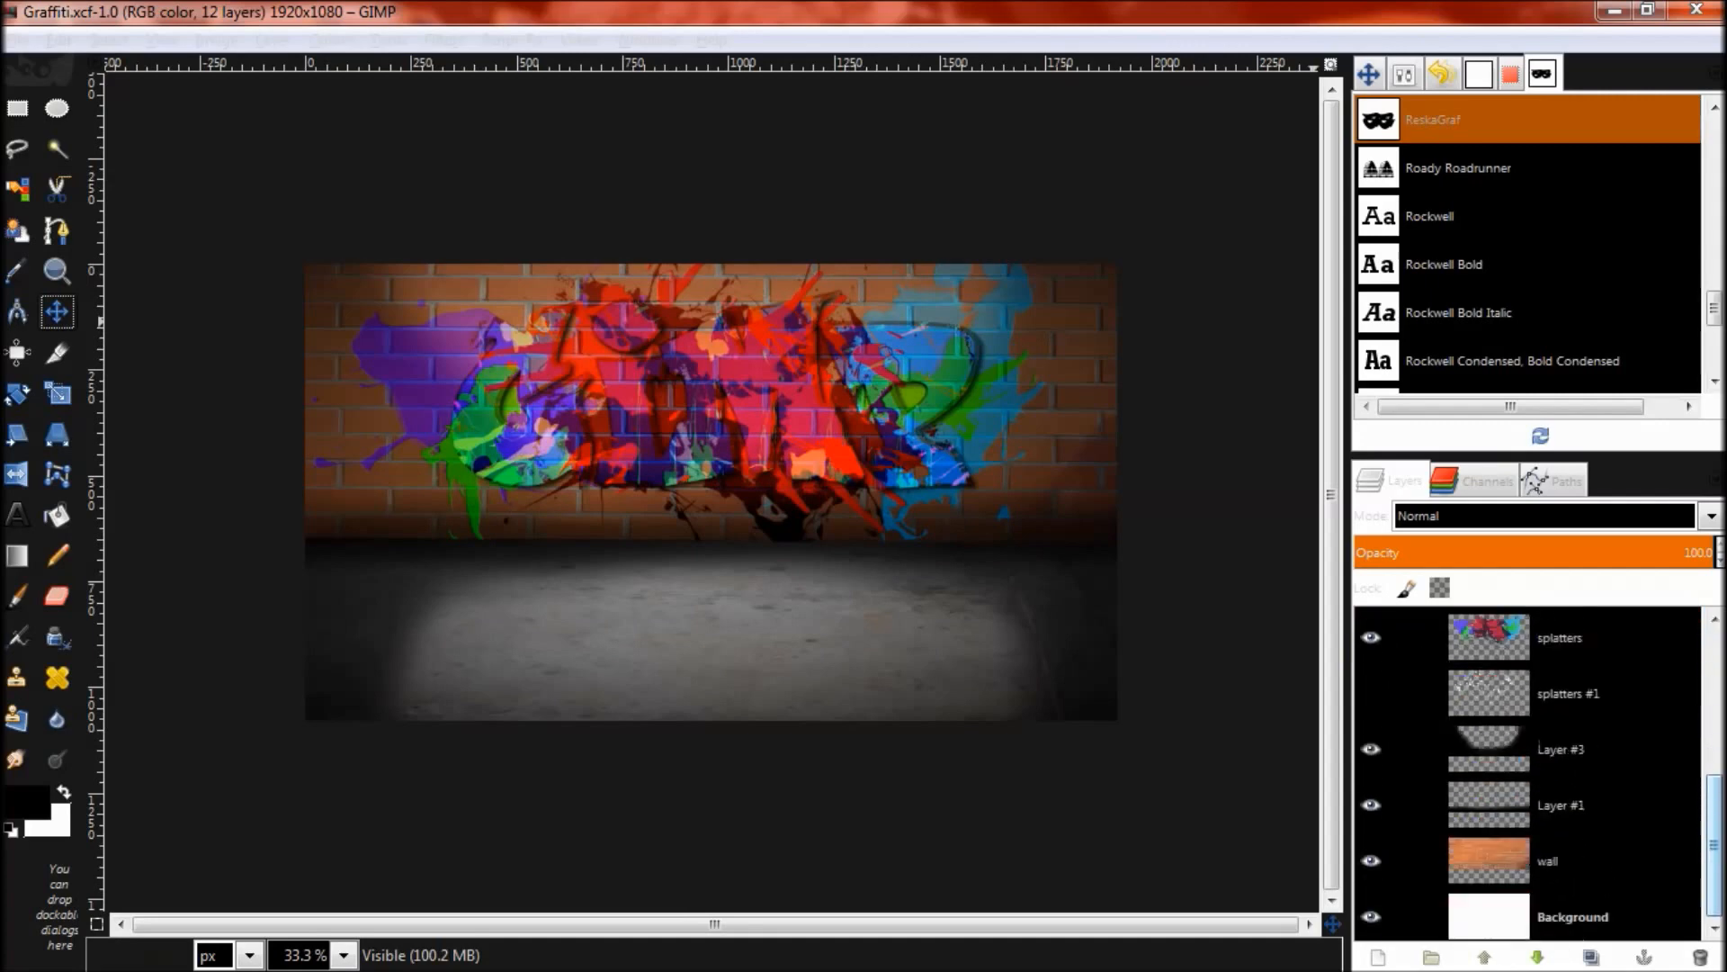
scroll(1529, 774, "up", 6)
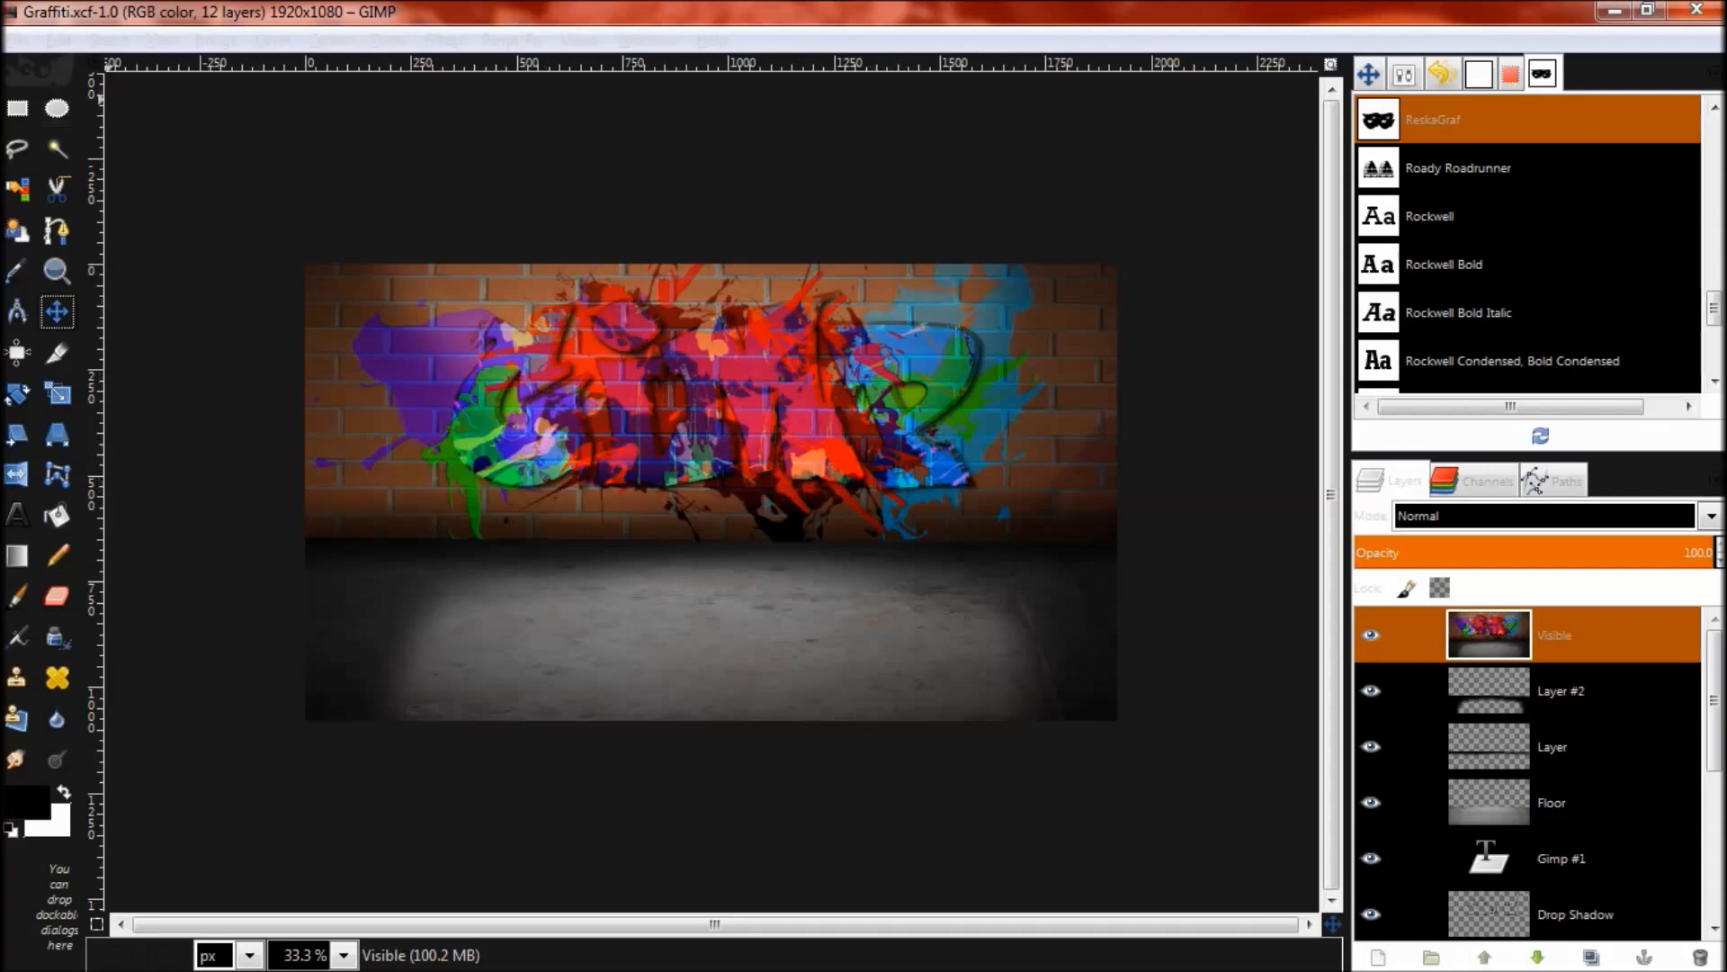
Step: Create a new 1920 × 1080 px image and bring in Concrete_Textures_0038.jpg as a layer
left_click(18, 40)
left_click(56, 69)
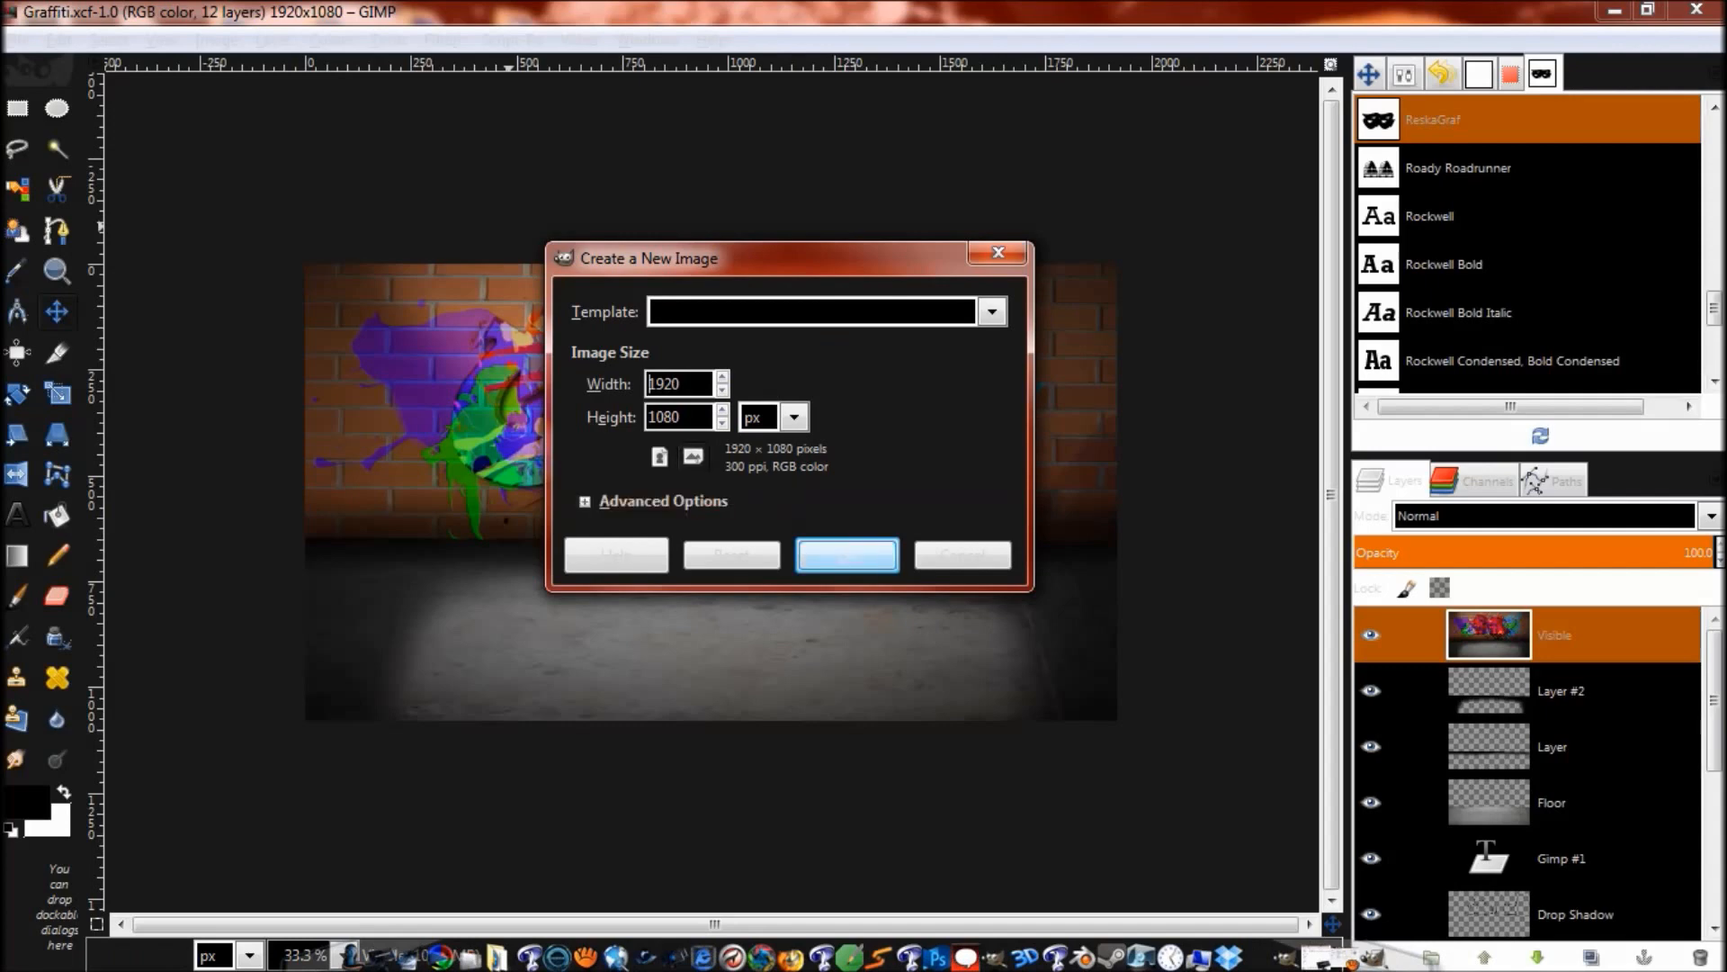
key("Return")
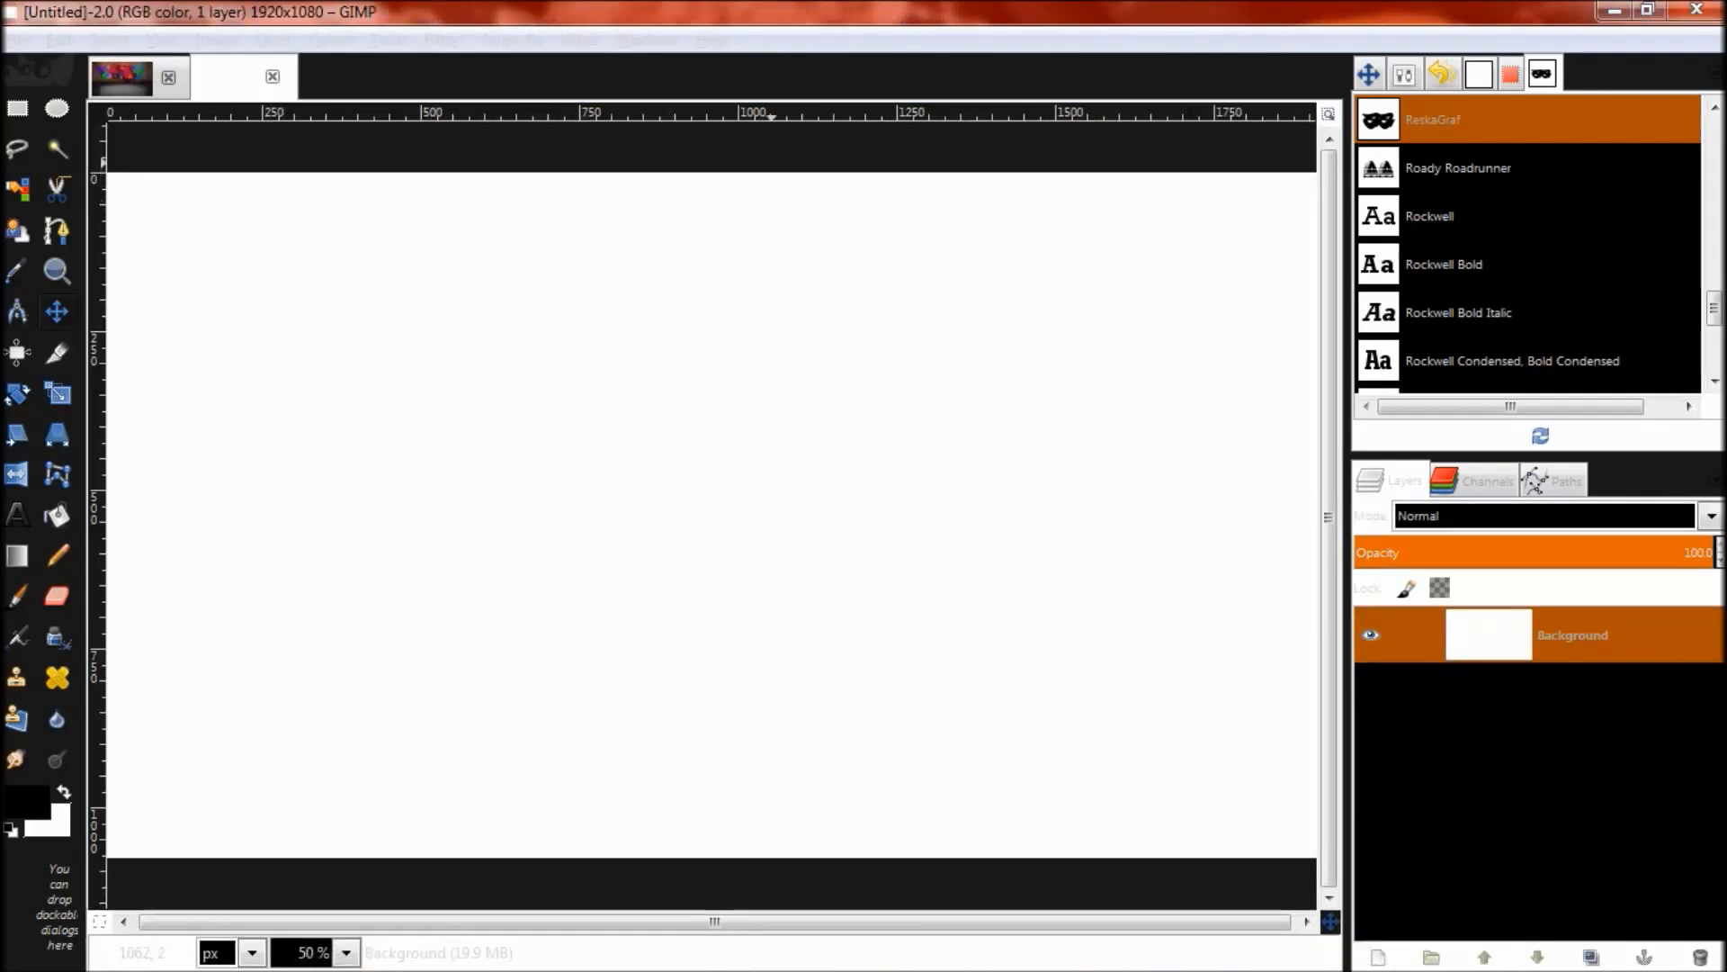
key("minus")
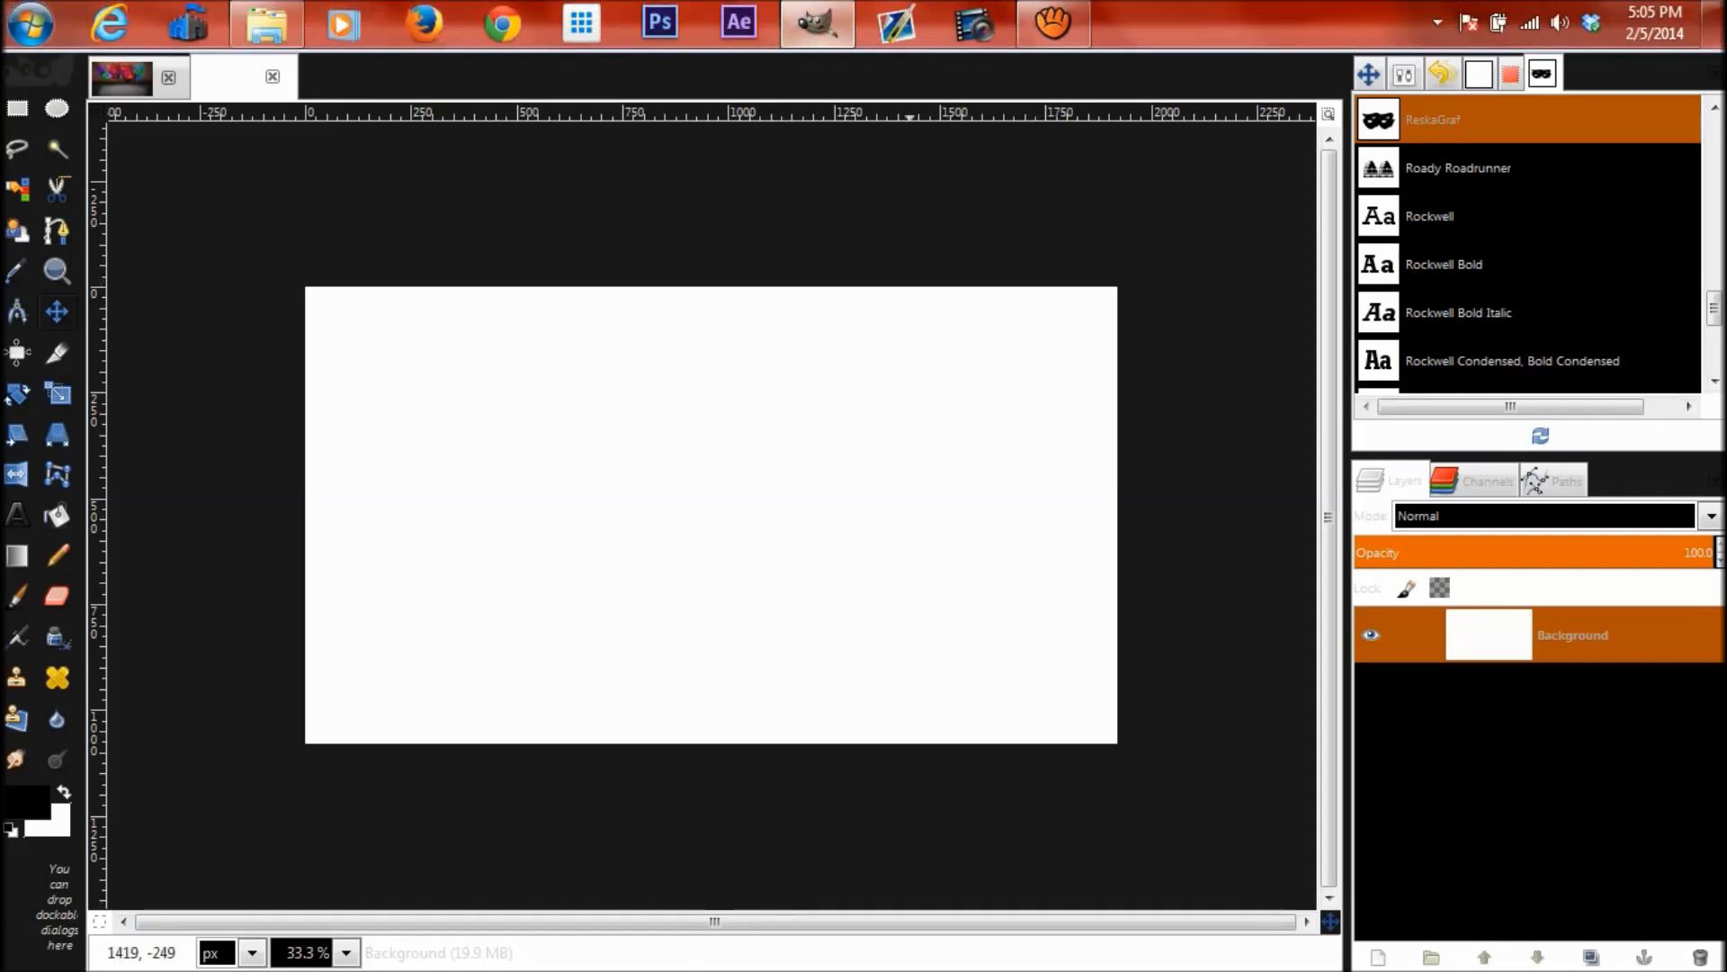
mouse_move(817, 24)
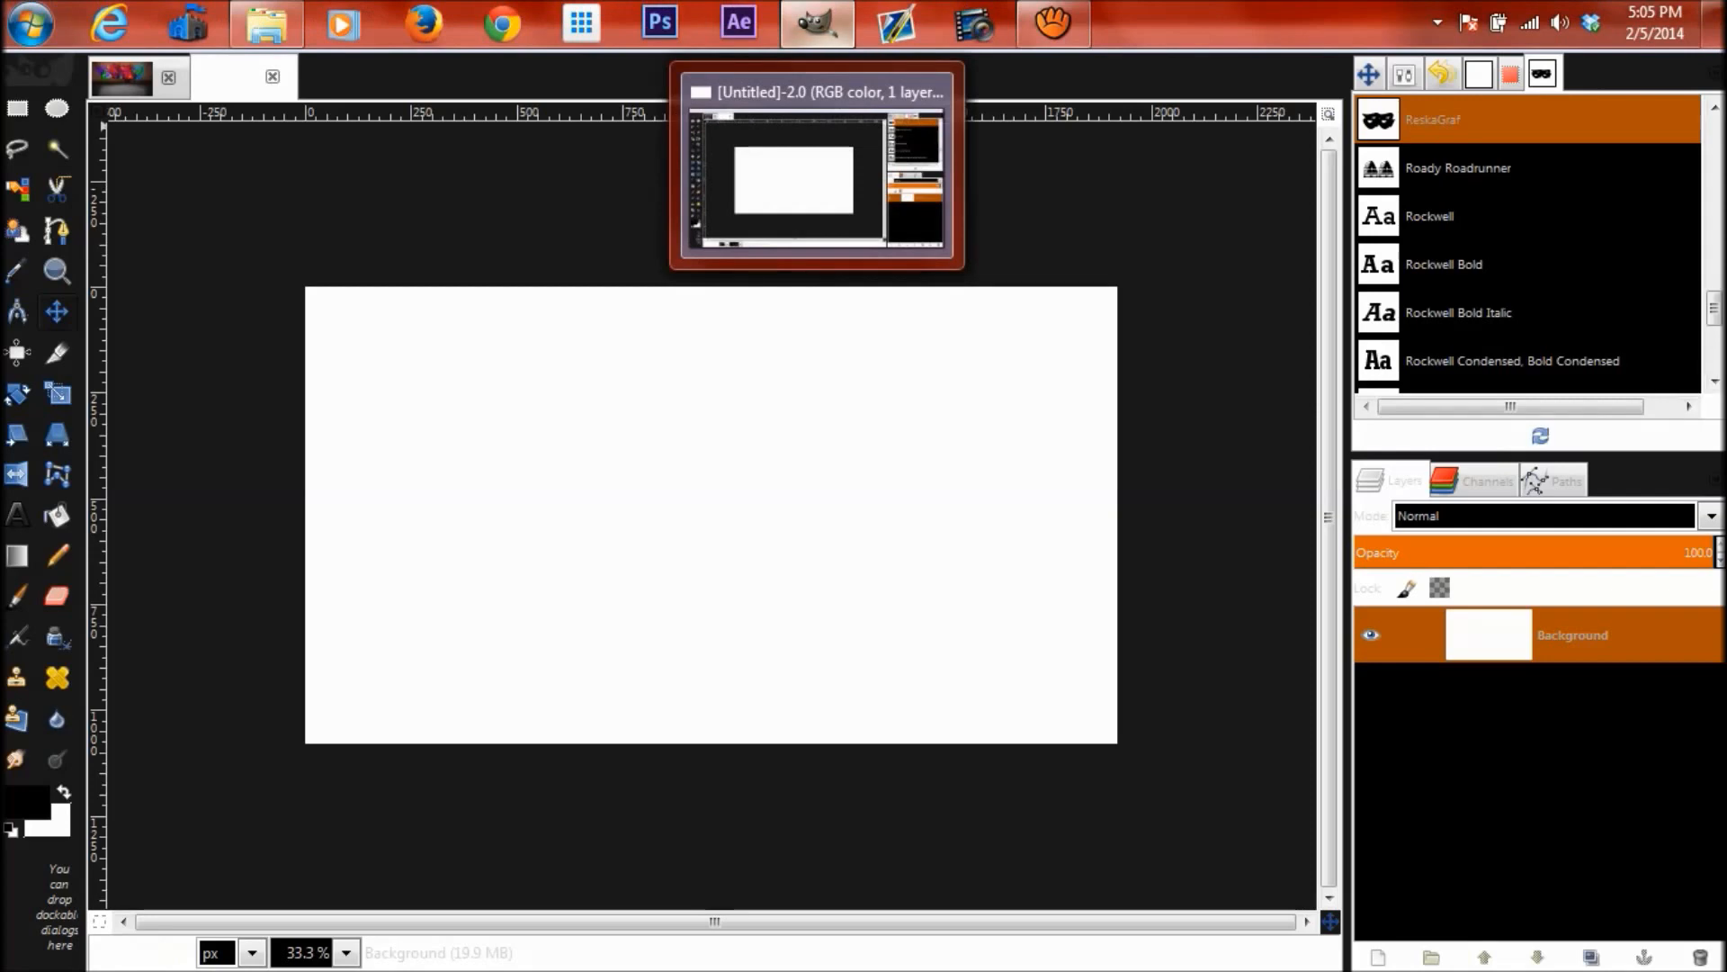
left_click(266, 25)
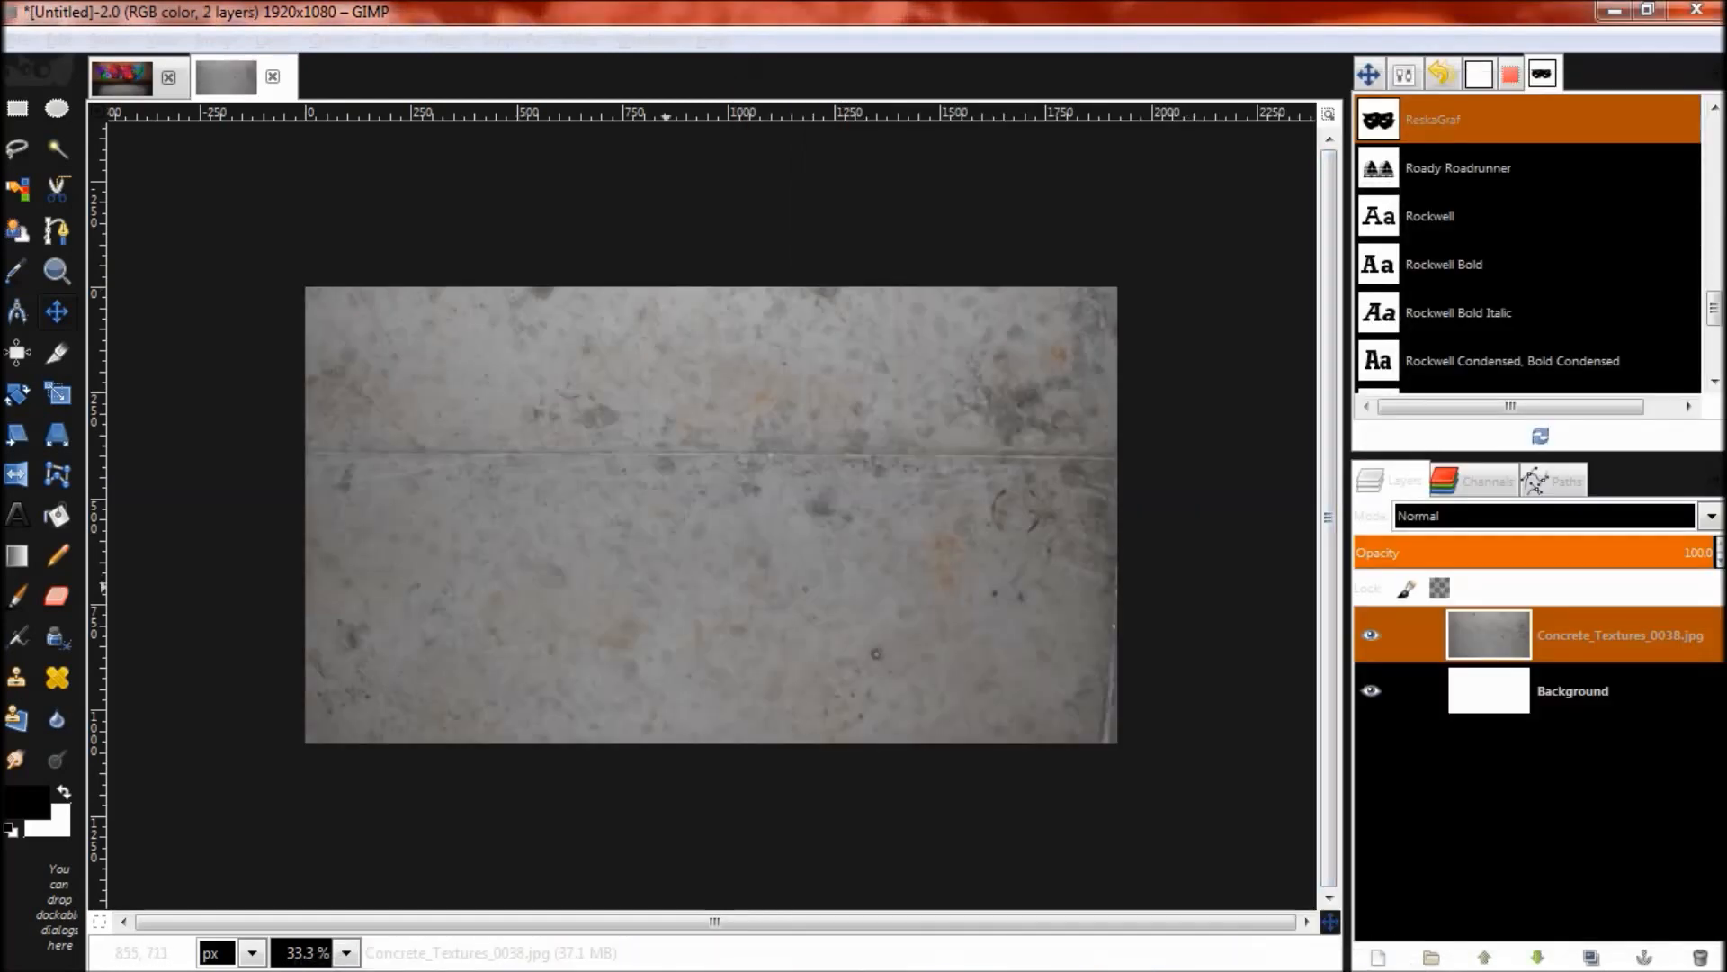
Step: Scale the concrete texture layer down to about 1960 × 1136 px and position it over the canvas
key("minus")
key("minus")
key("minus")
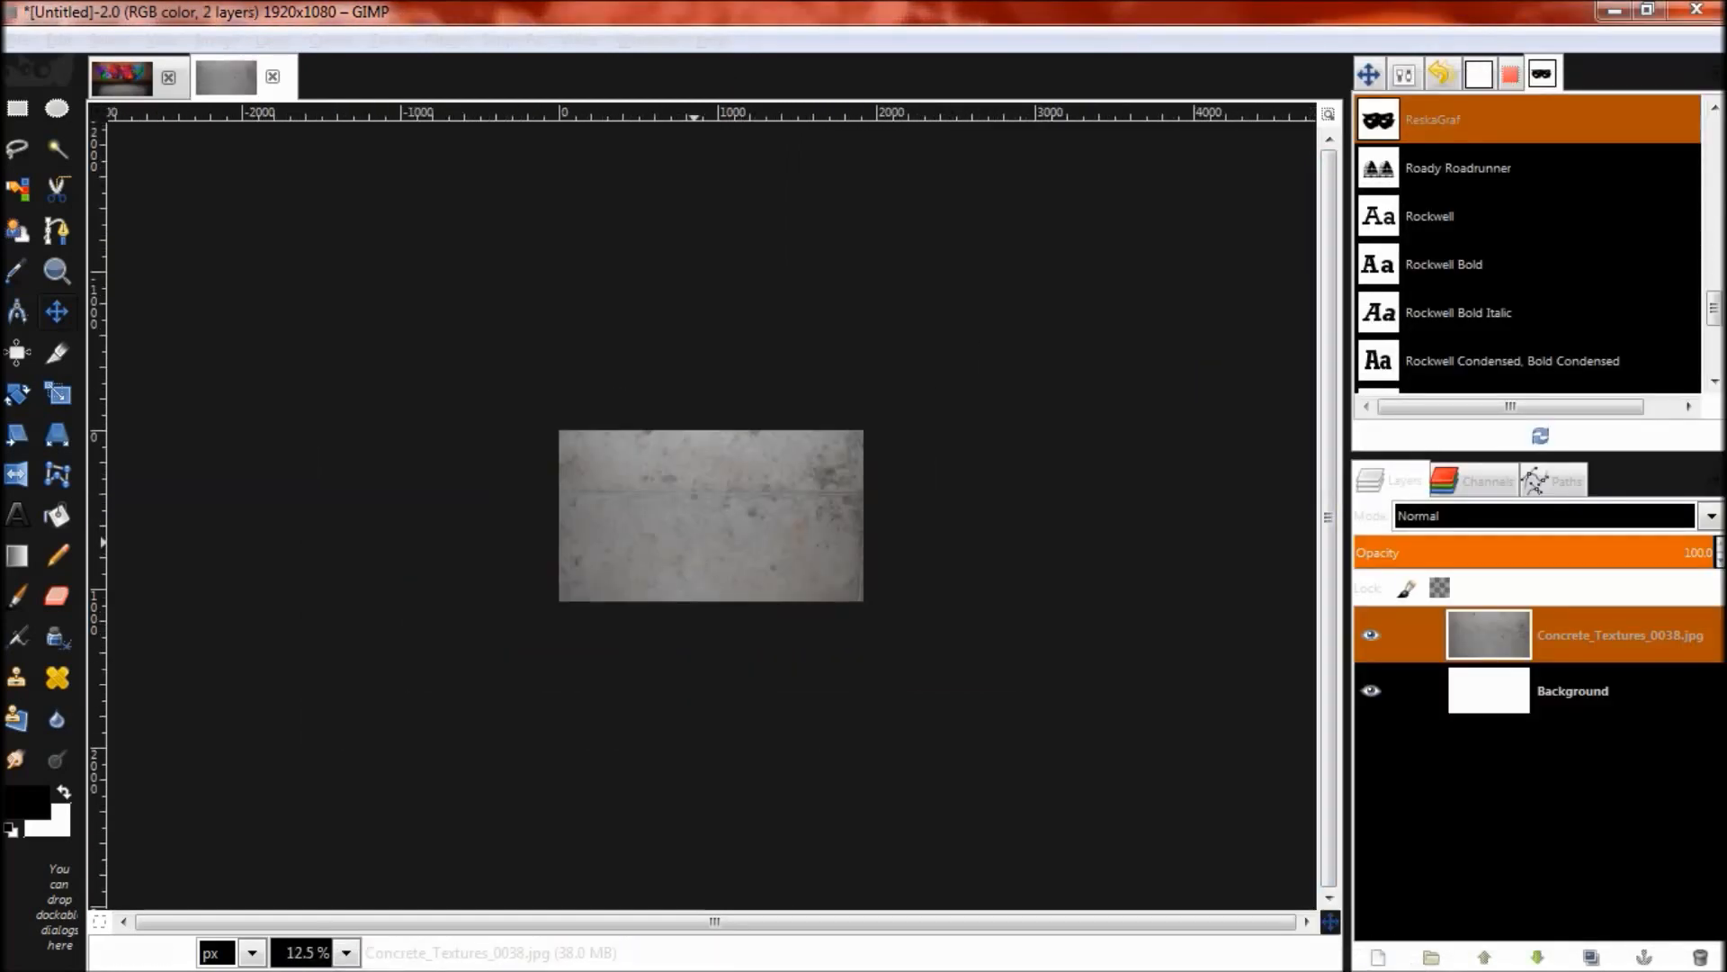
key("shift+t")
left_click(693, 542)
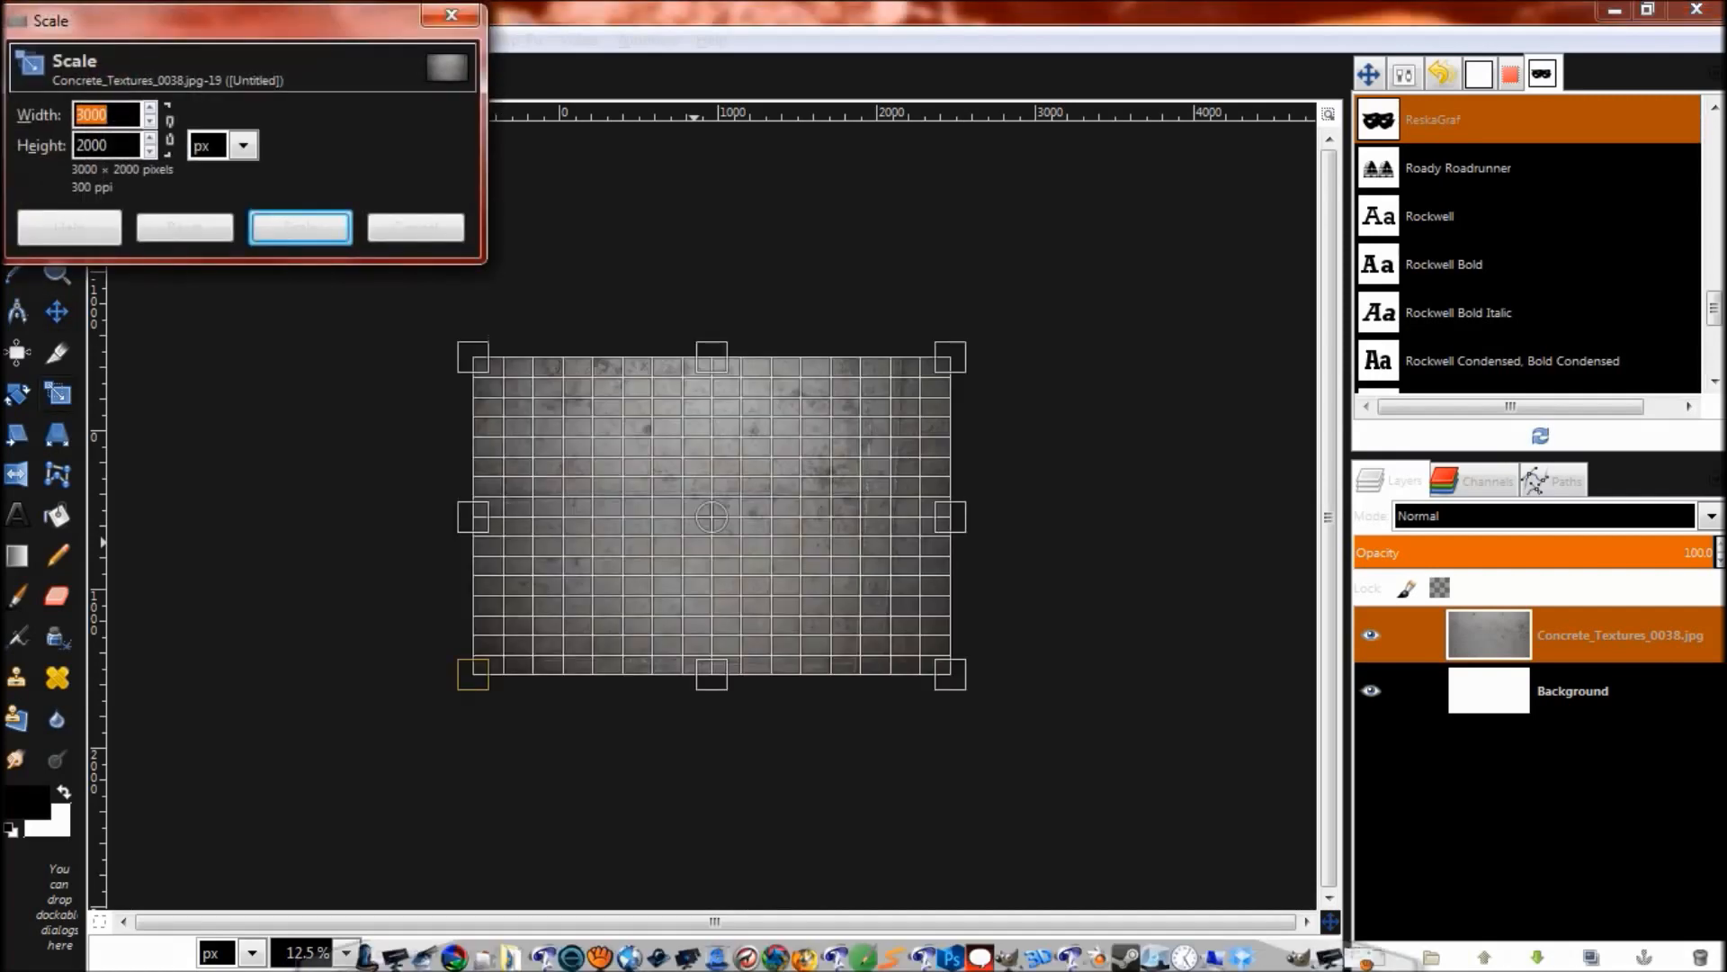
left_click_drag(472, 356, 558, 440)
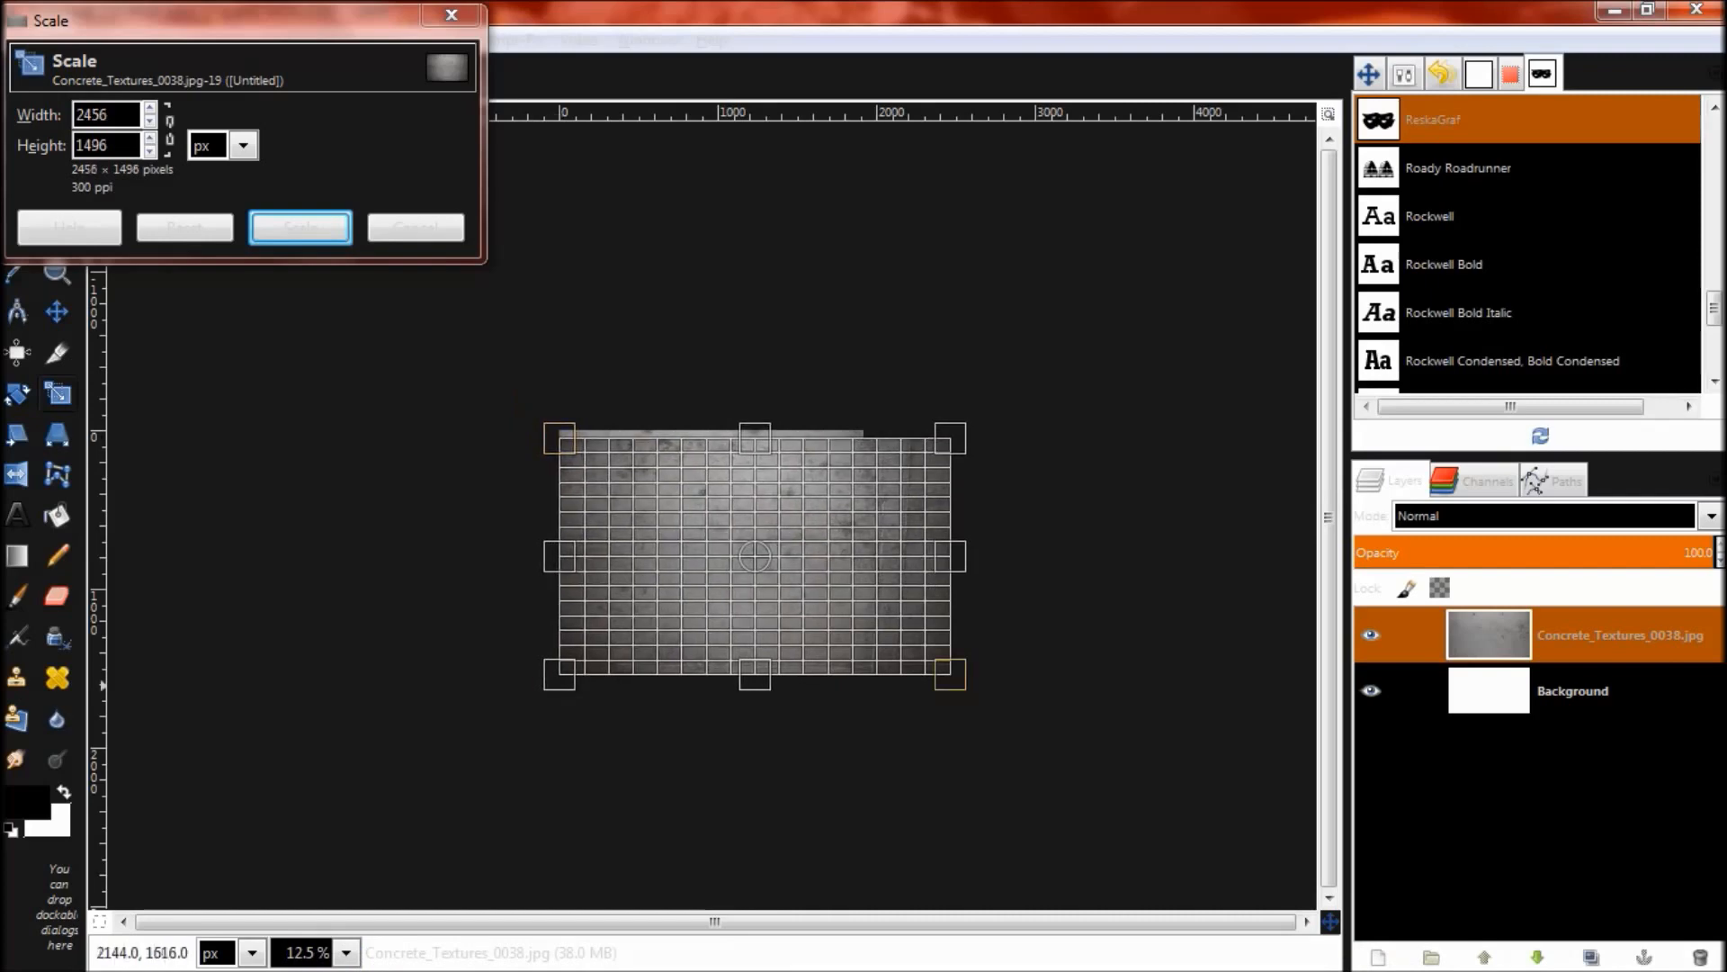
left_click_drag(950, 674, 871, 618)
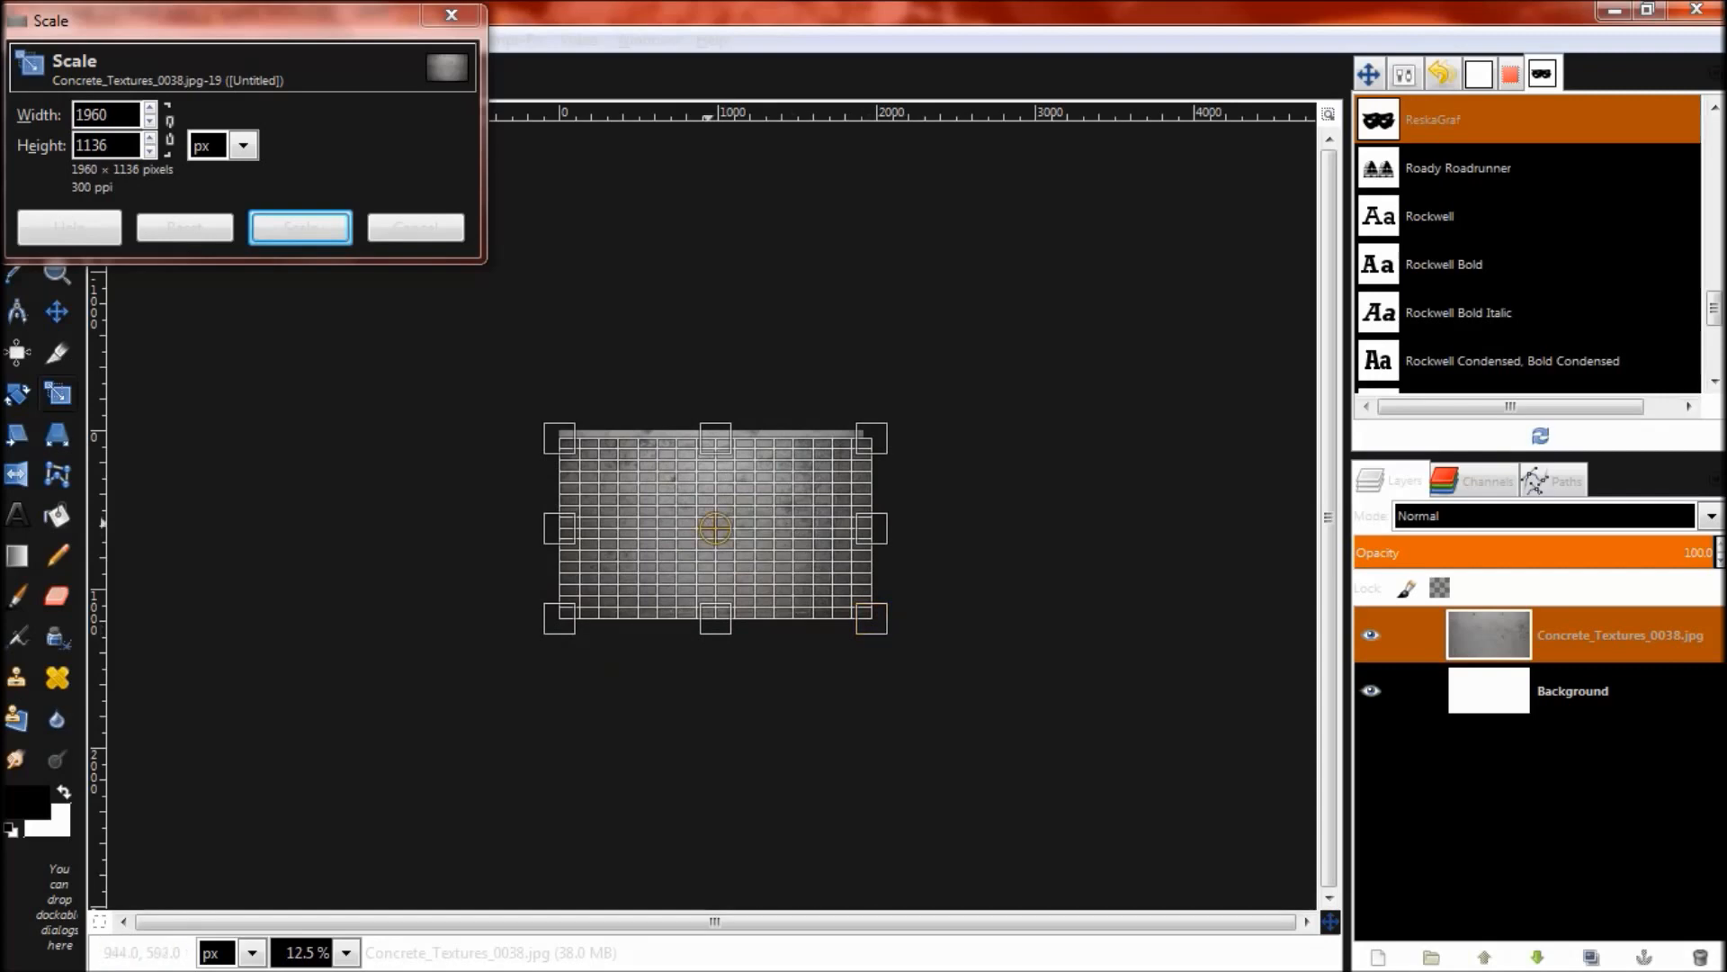
left_click_drag(715, 528, 713, 512)
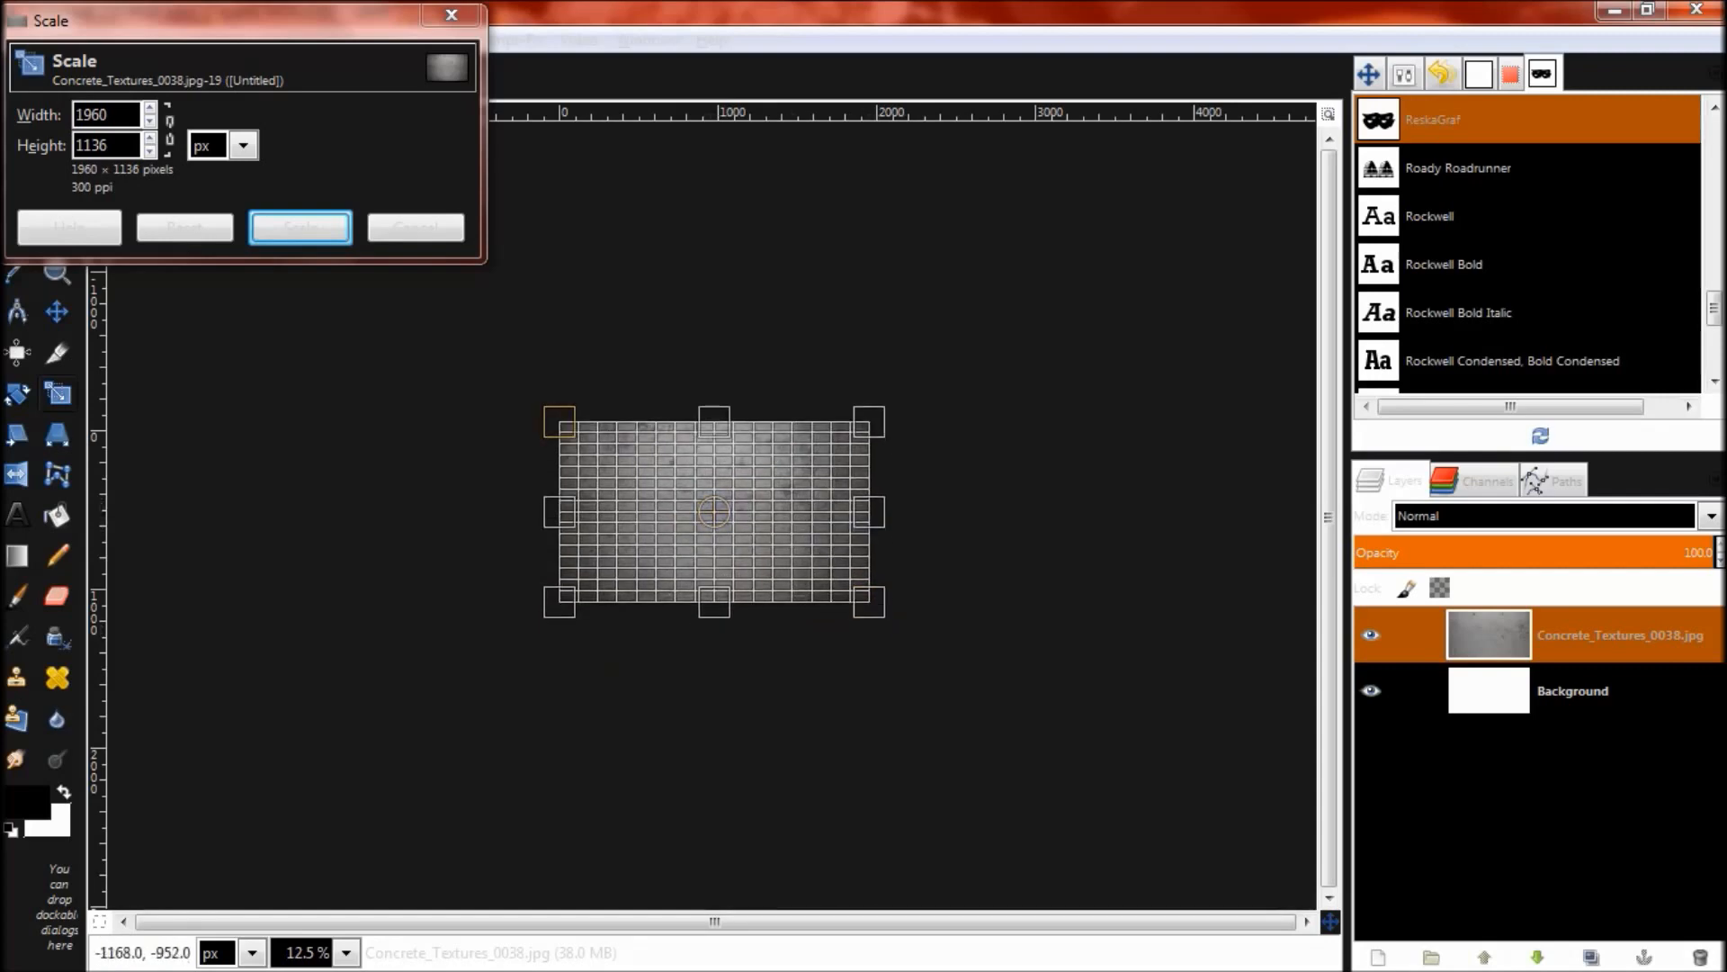
key("Return")
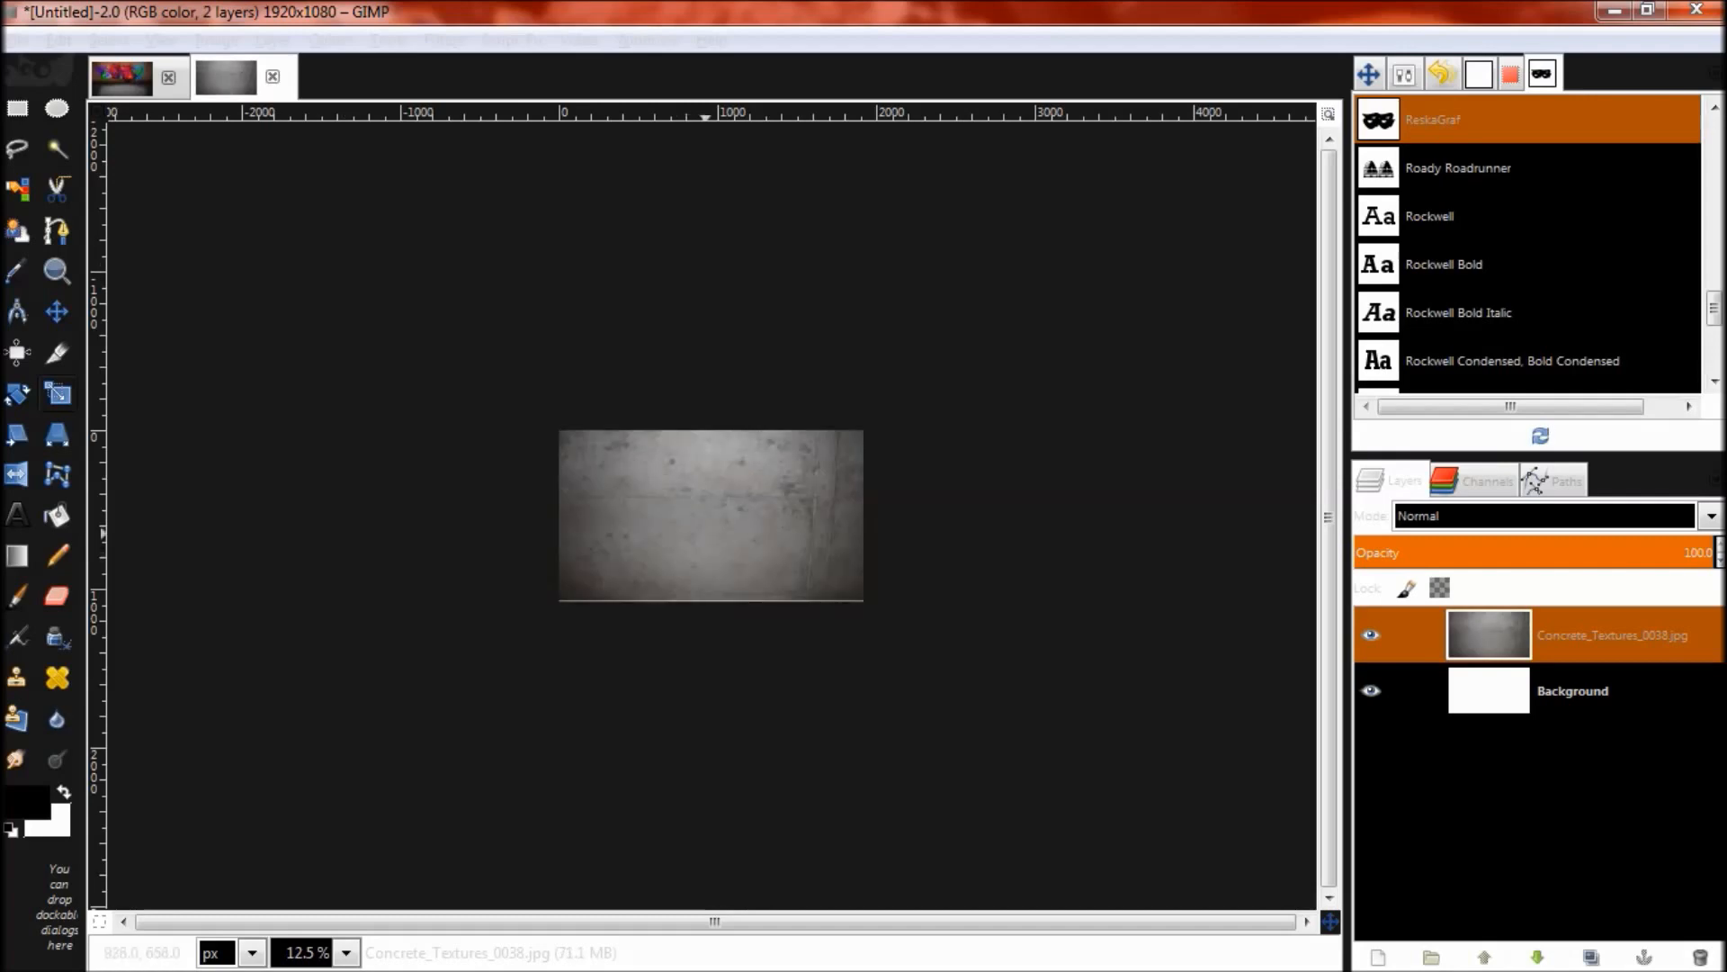
Step: Move the concrete layer down to the canvas's lower half and scale it to about 1960 × 529 px
left_click_drag(714, 513, 712, 612)
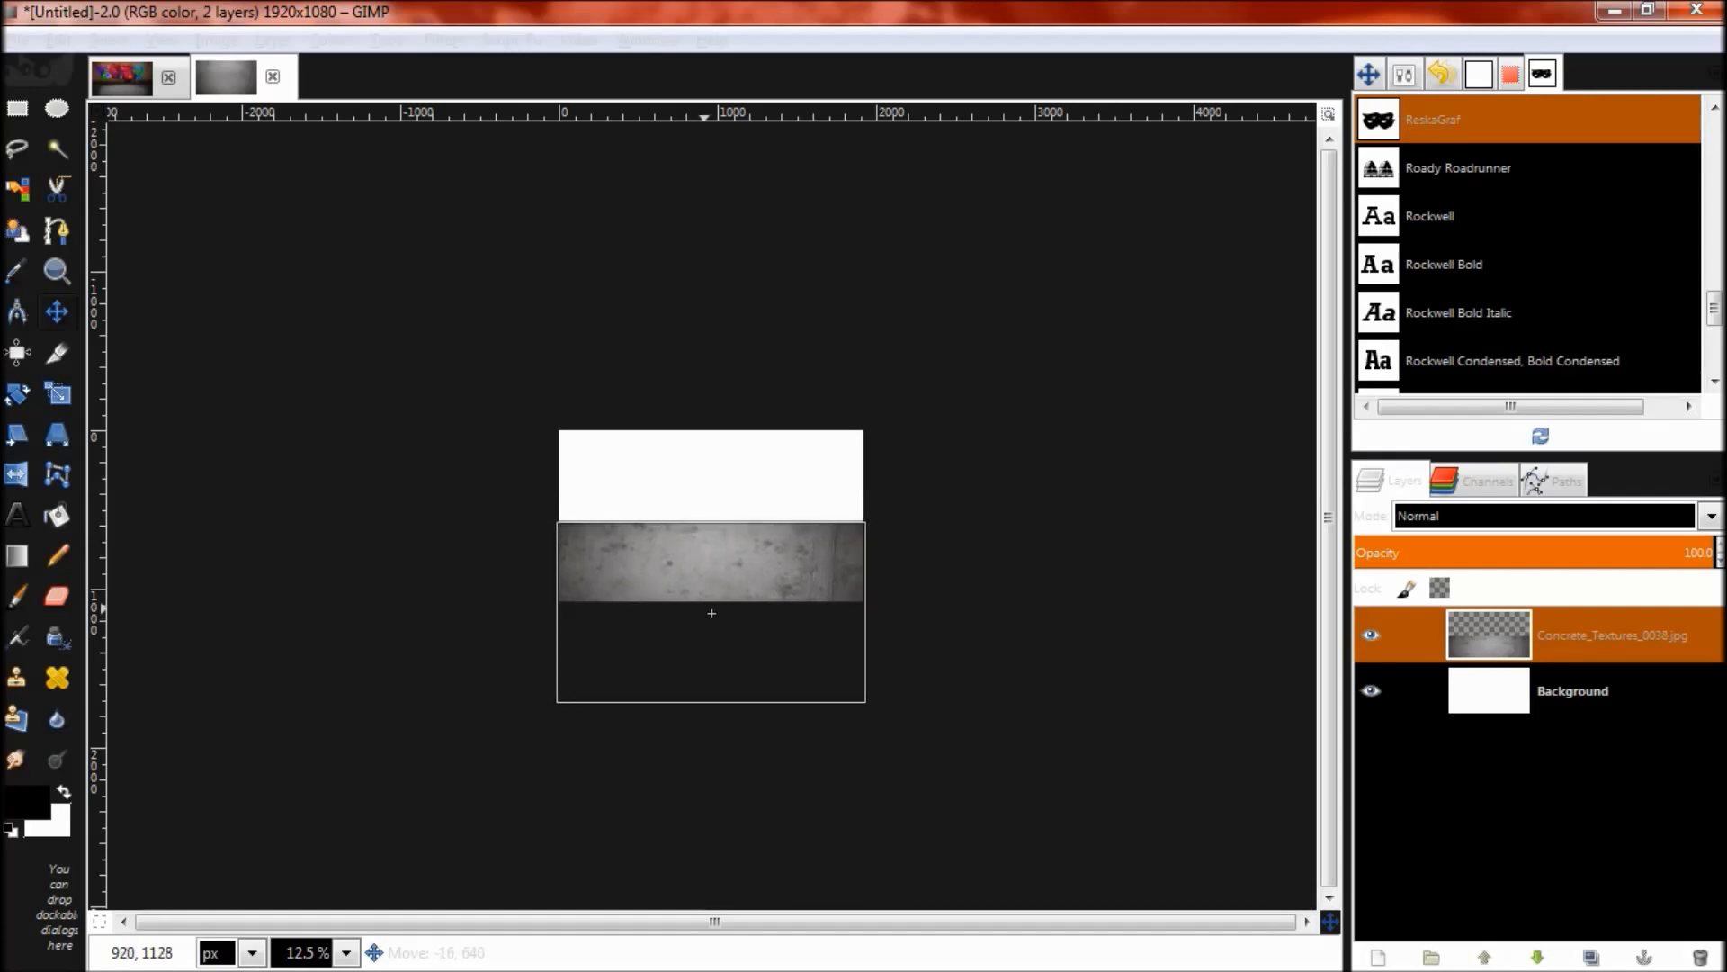
left_click_drag(712, 612, 712, 613)
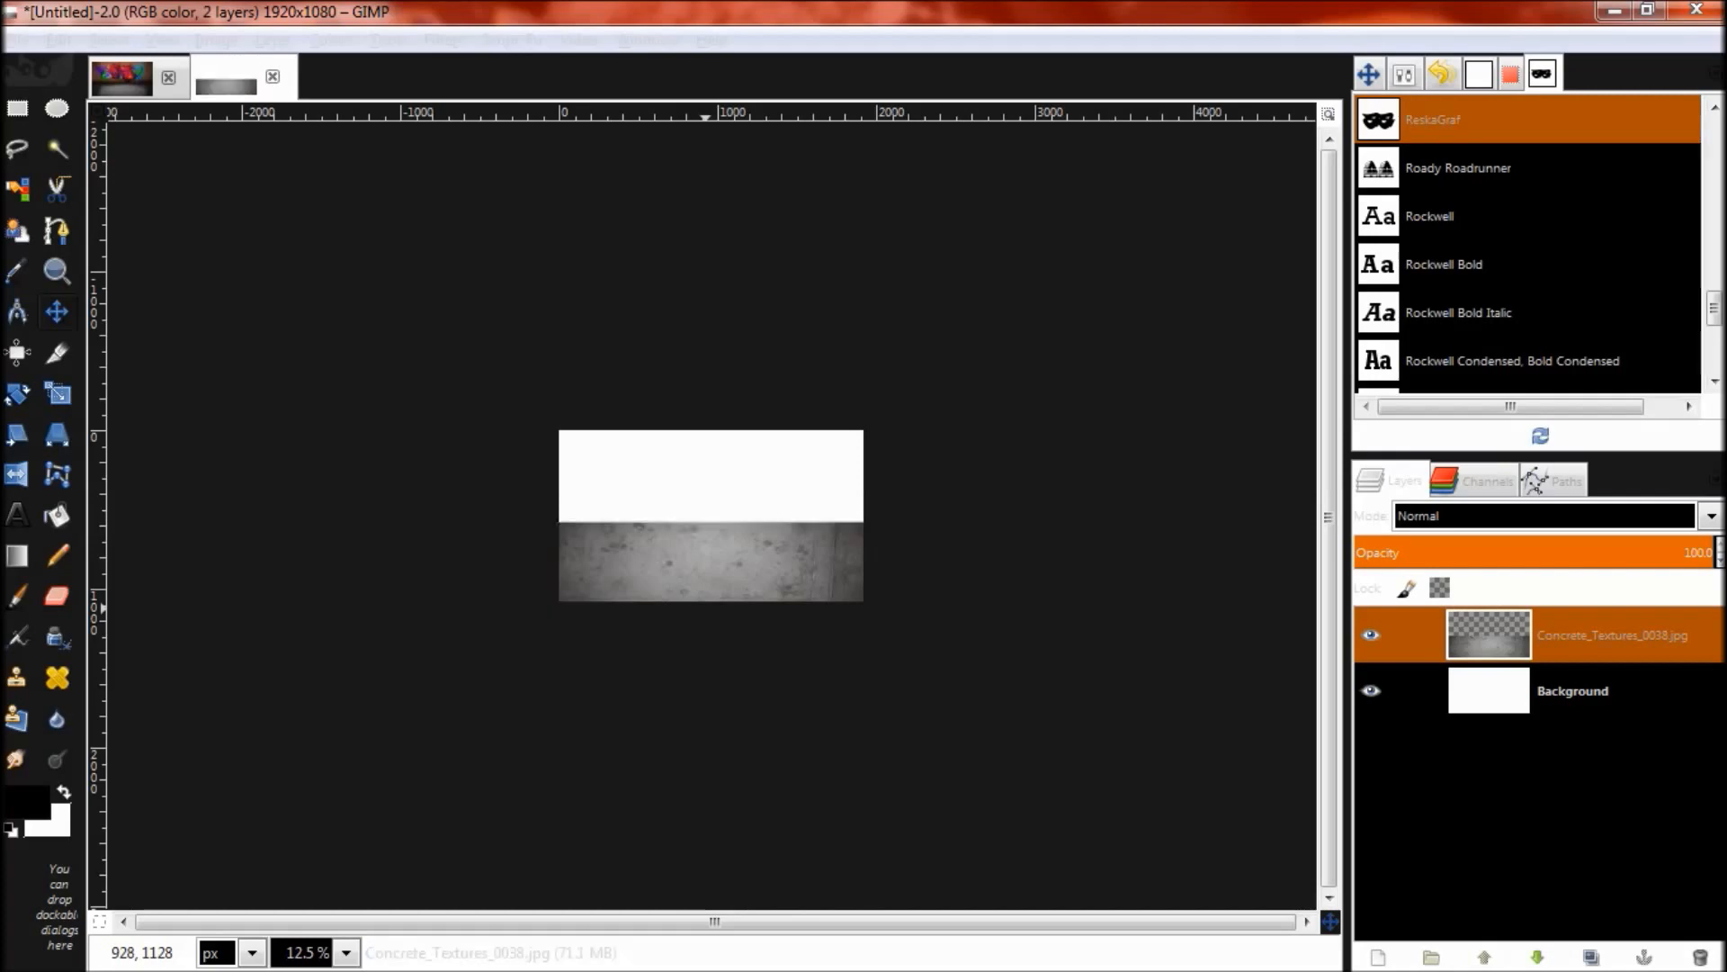
key("shift+t")
left_click(712, 613)
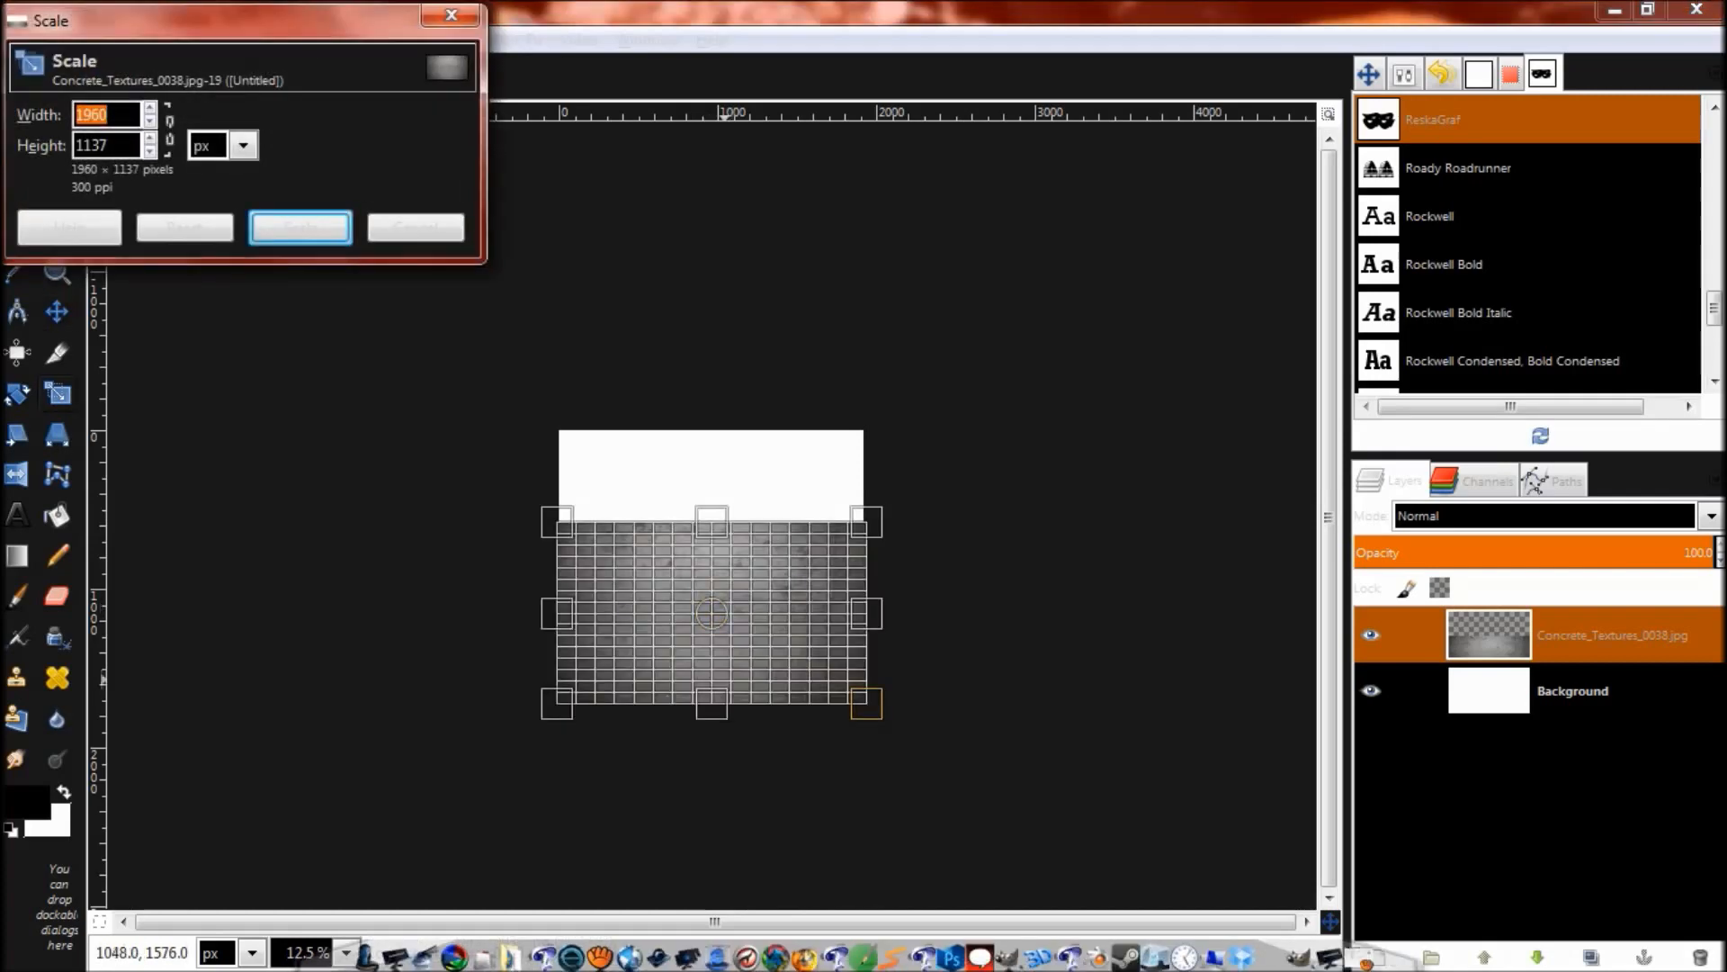
left_click_drag(716, 711, 716, 612)
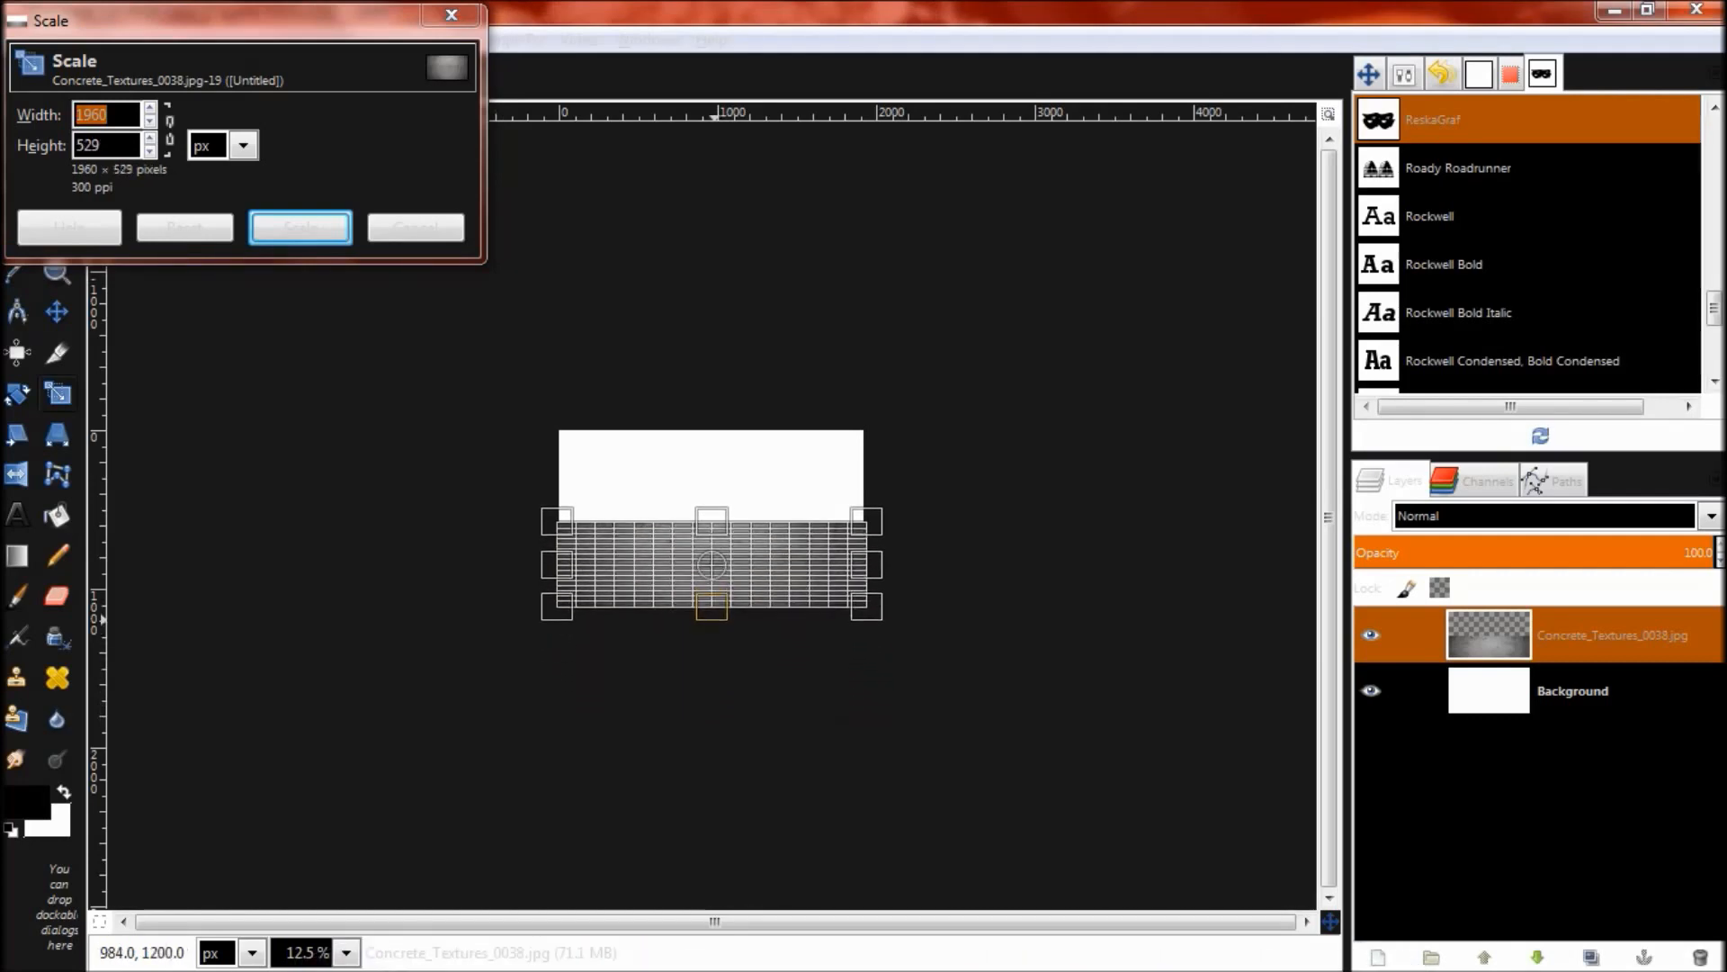
left_click(300, 227)
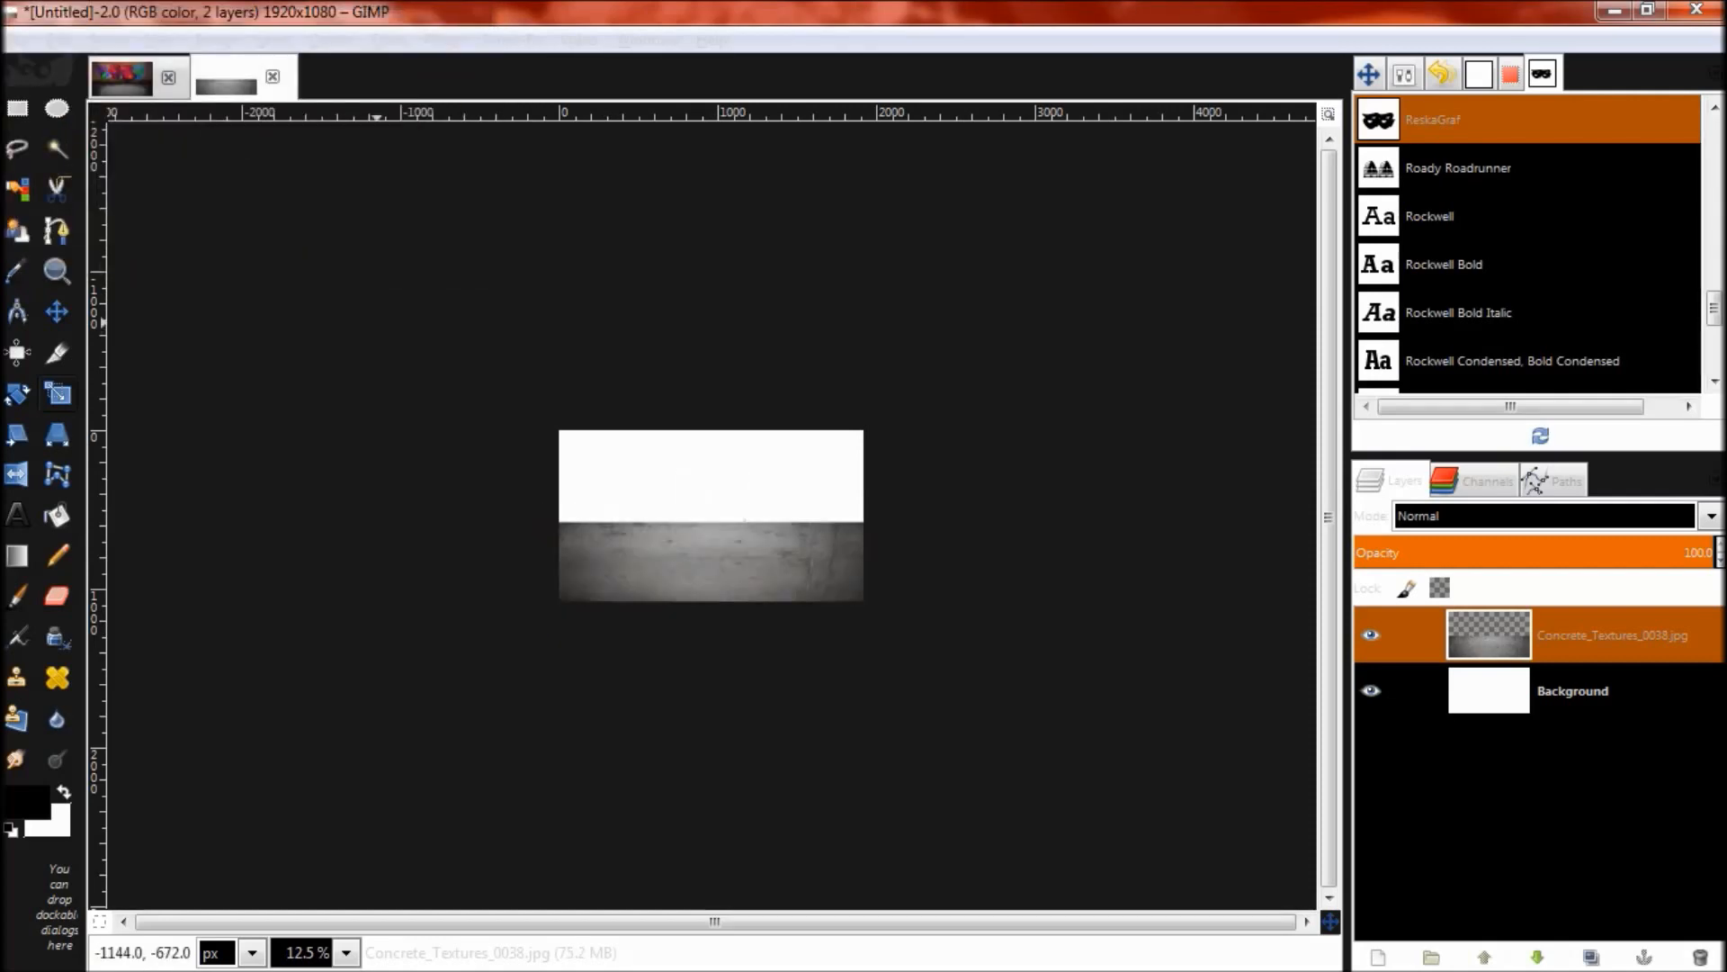
Step: Apply a Perspective transform to the concrete layer, spreading both lower corners outward past the canvas sides to form a floor
left_click(57, 435)
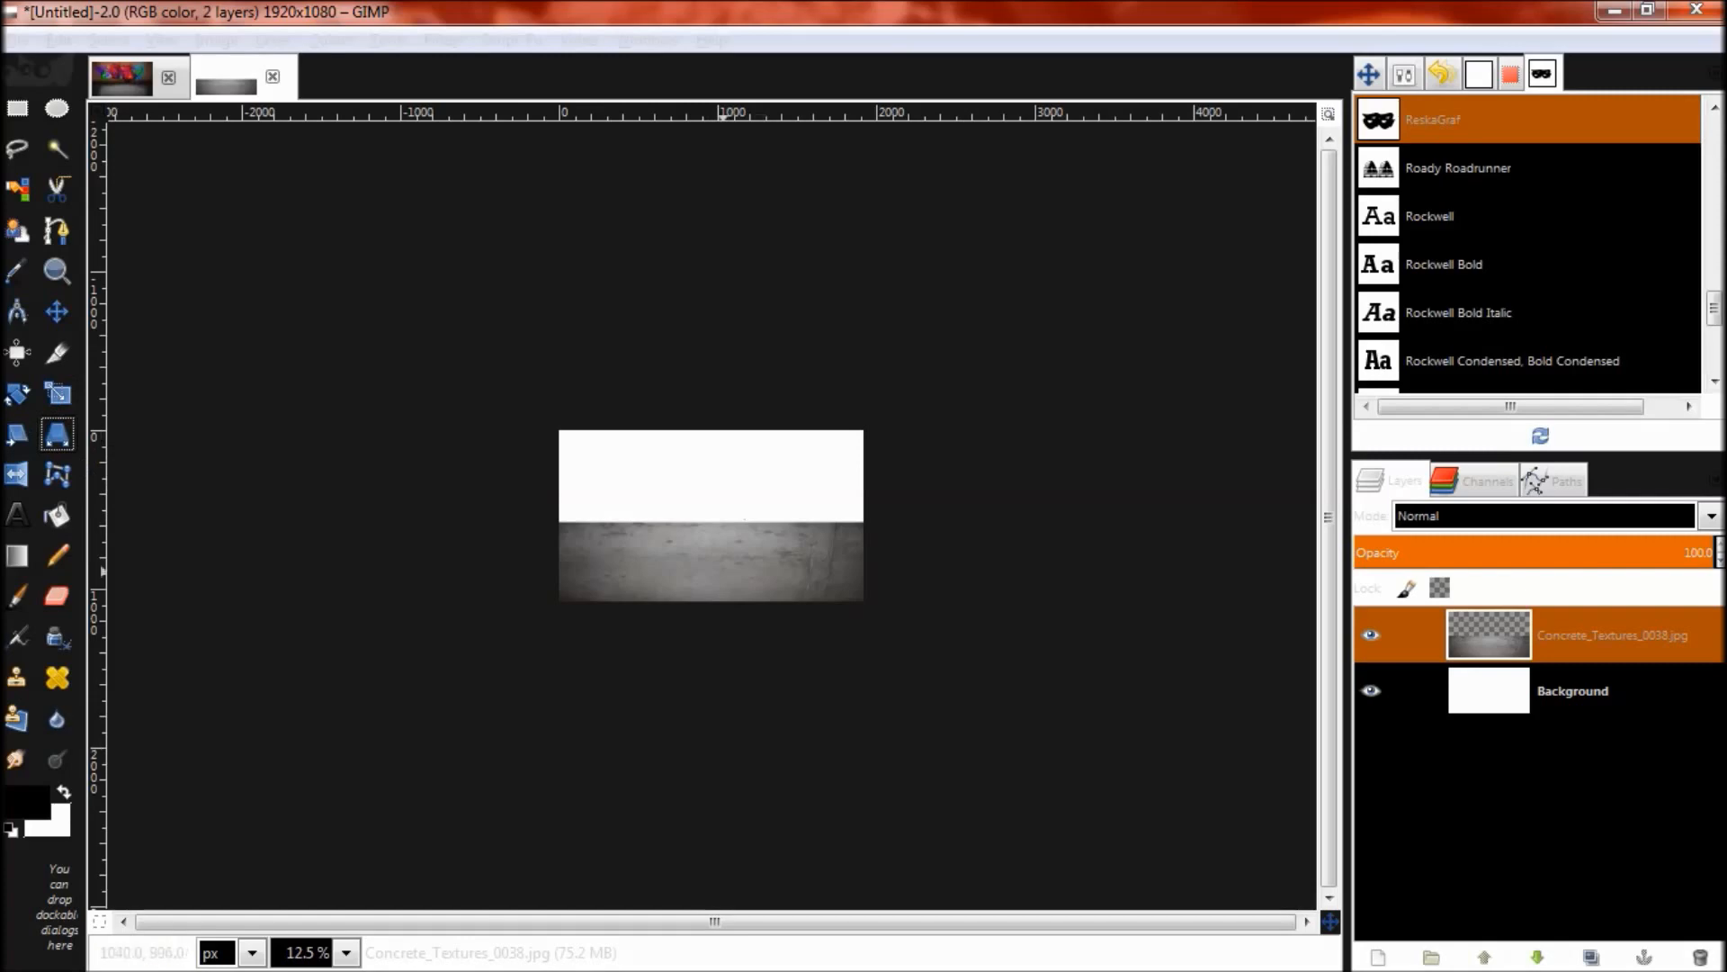
left_click(728, 578)
left_click_drag(728, 579, 559, 595)
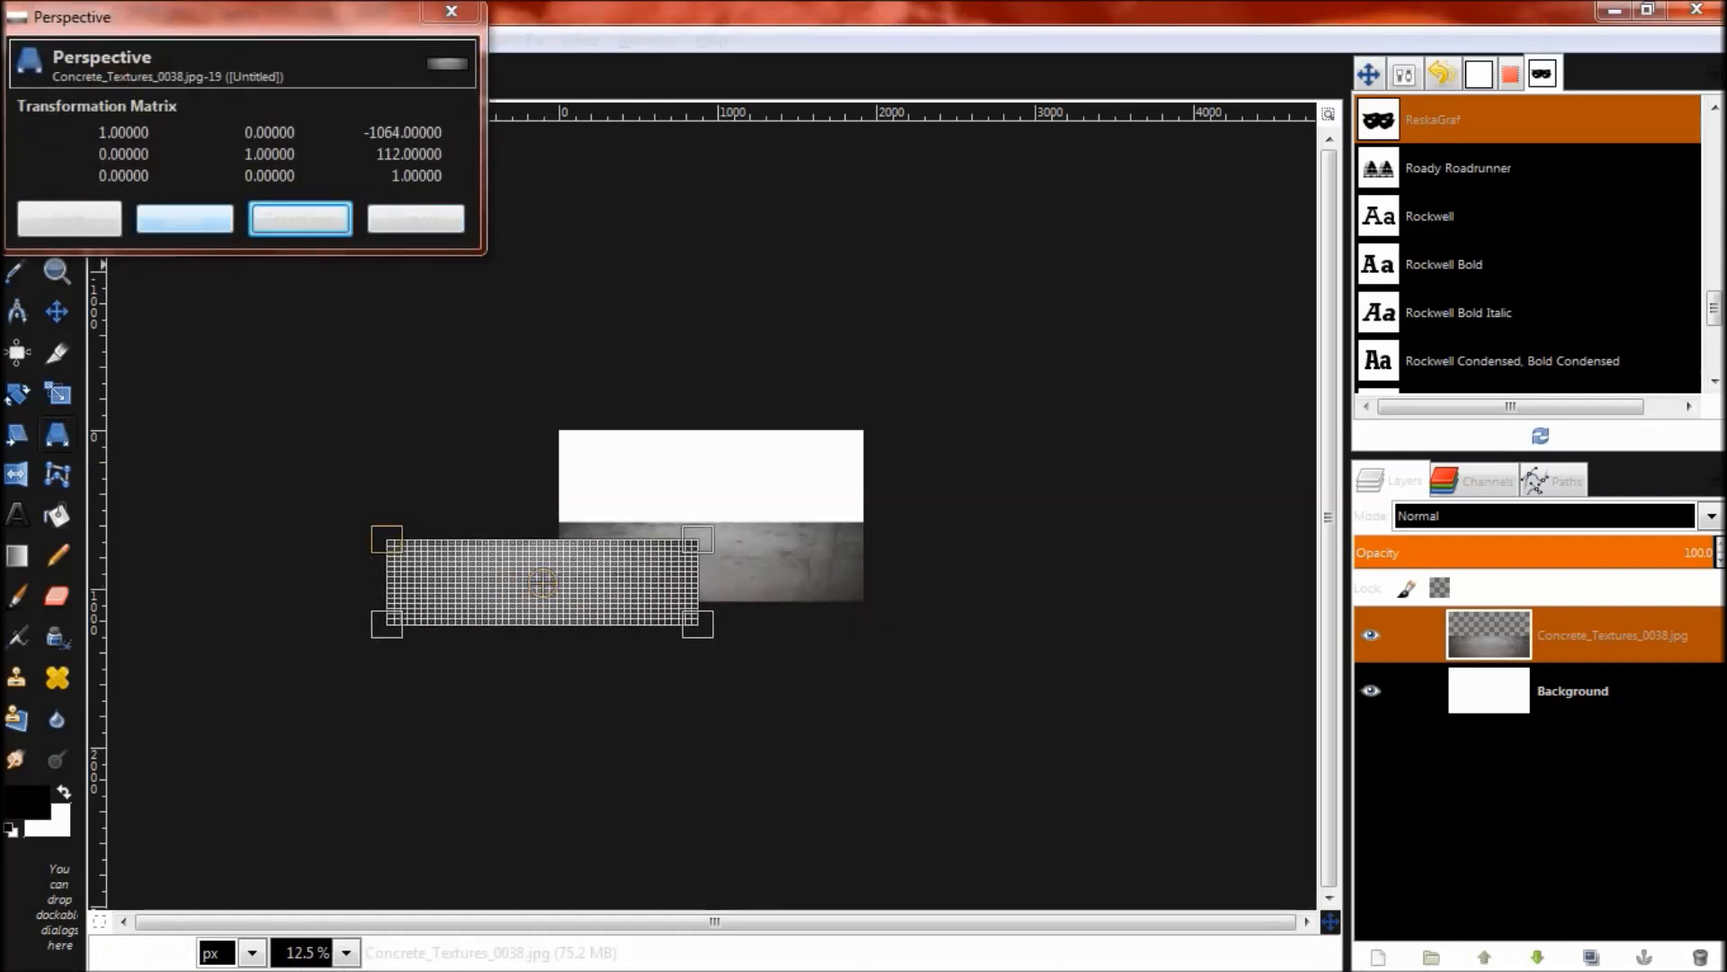
left_click(184, 219)
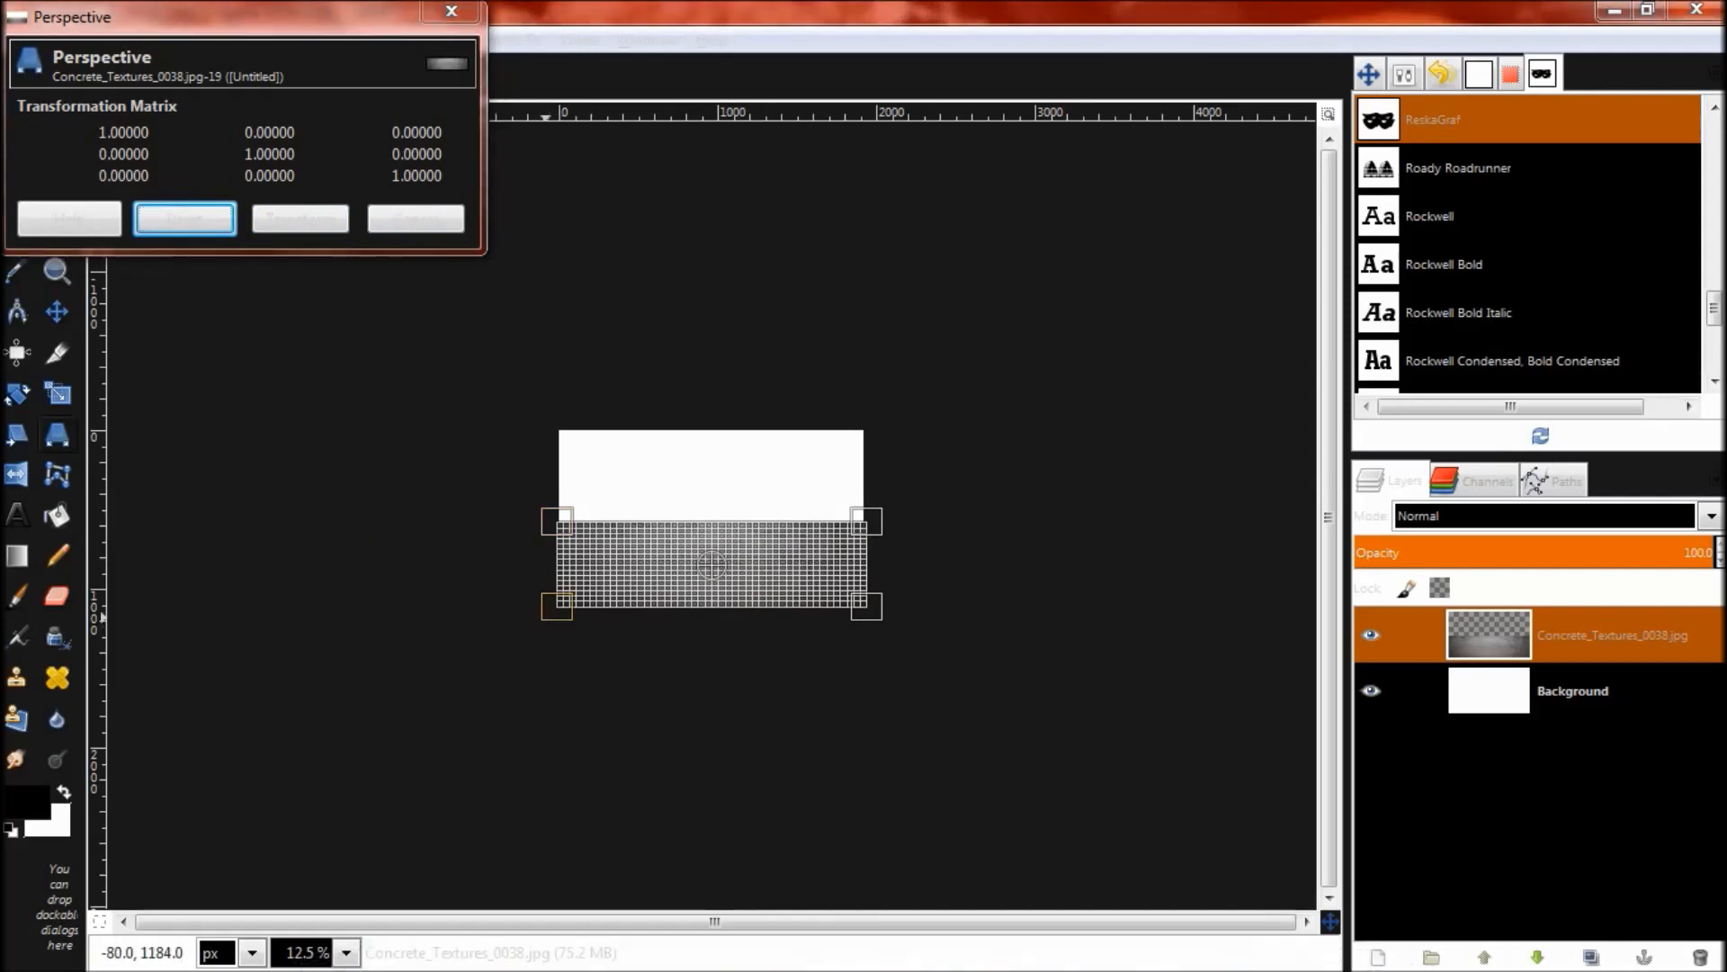
left_click_drag(553, 612, 450, 590)
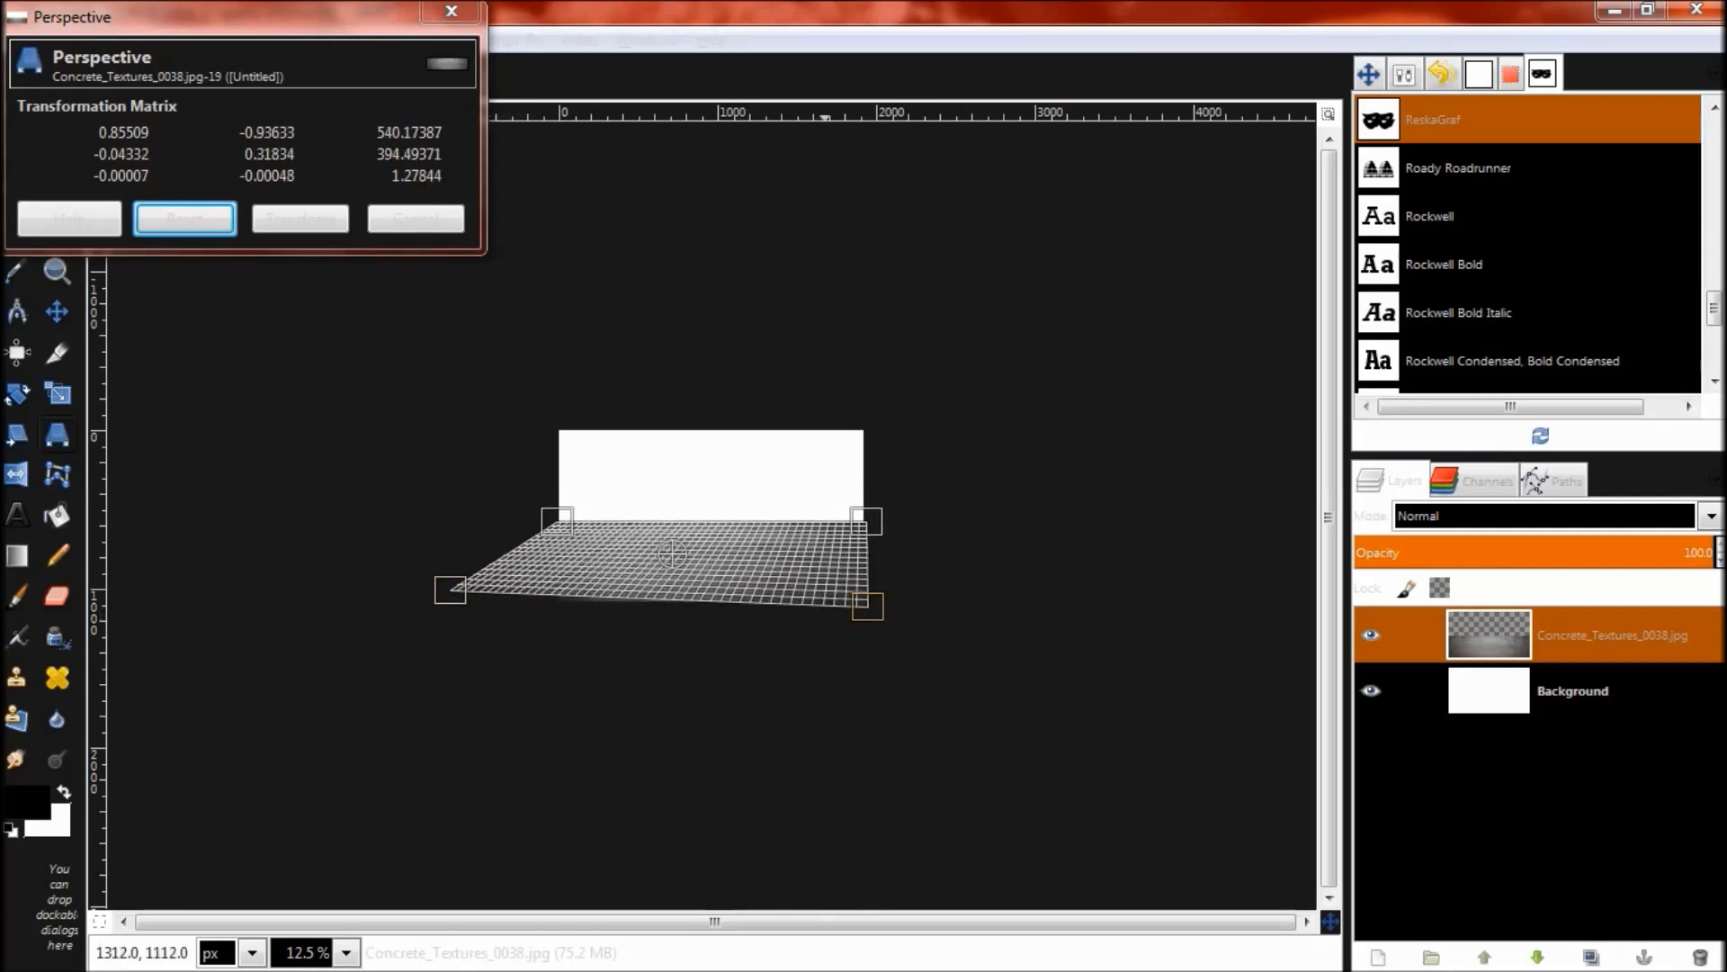
left_click_drag(877, 614, 929, 593)
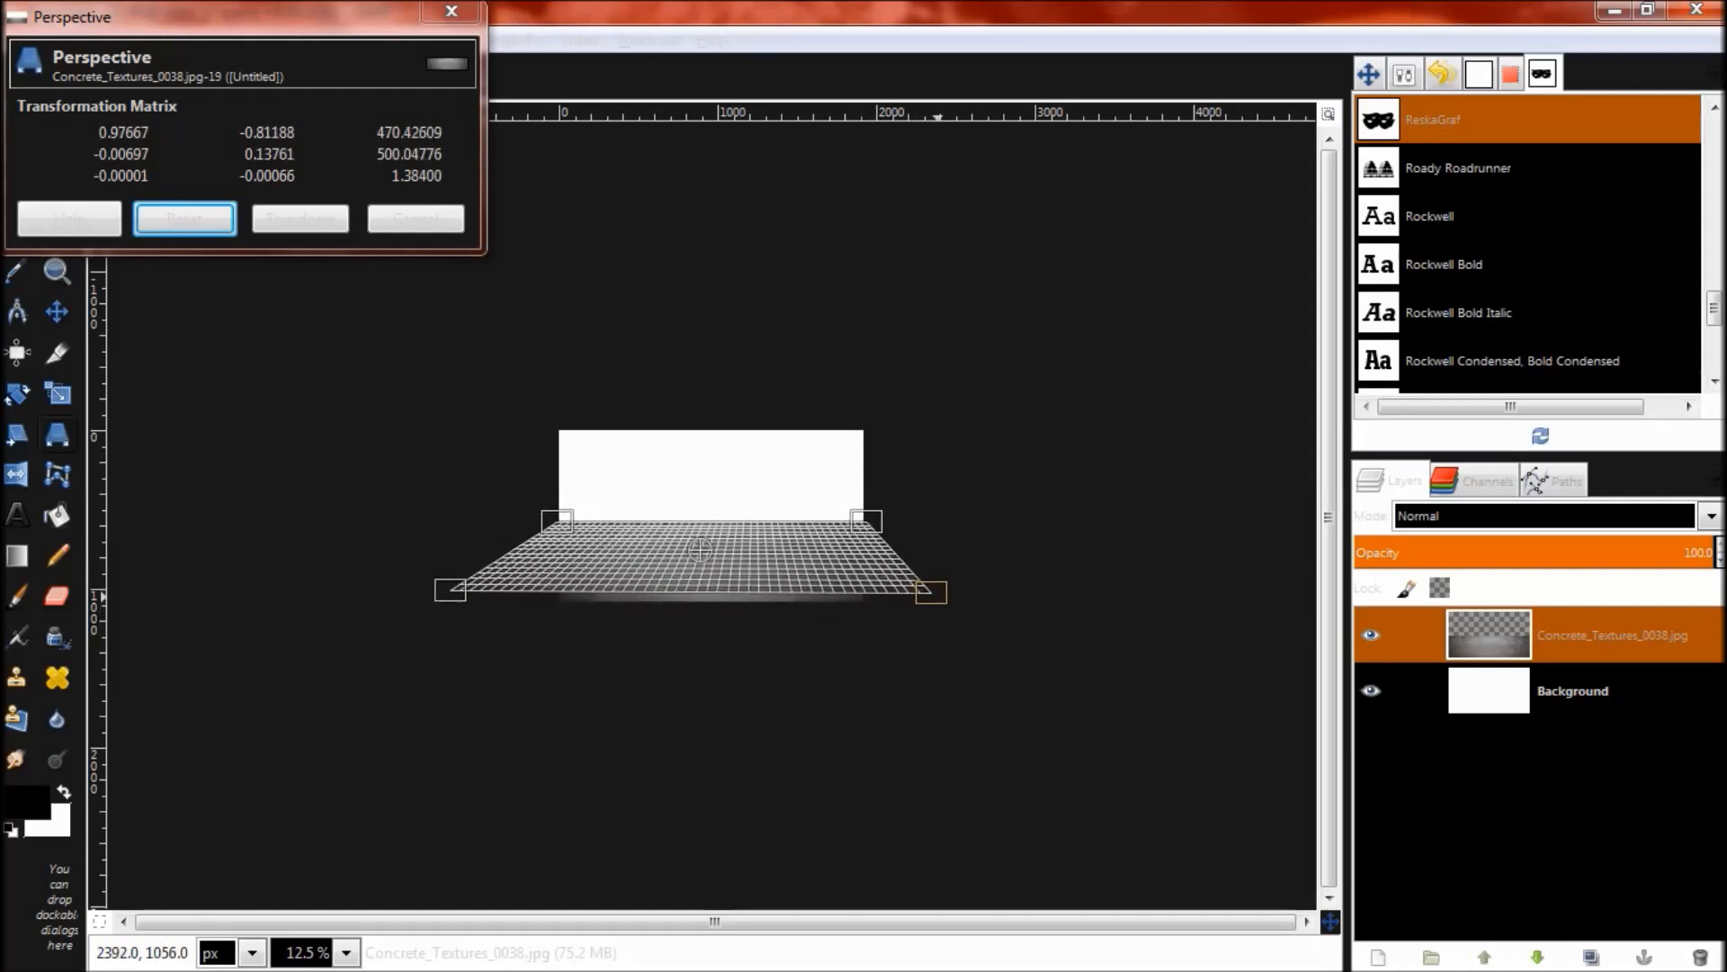
left_click(300, 219)
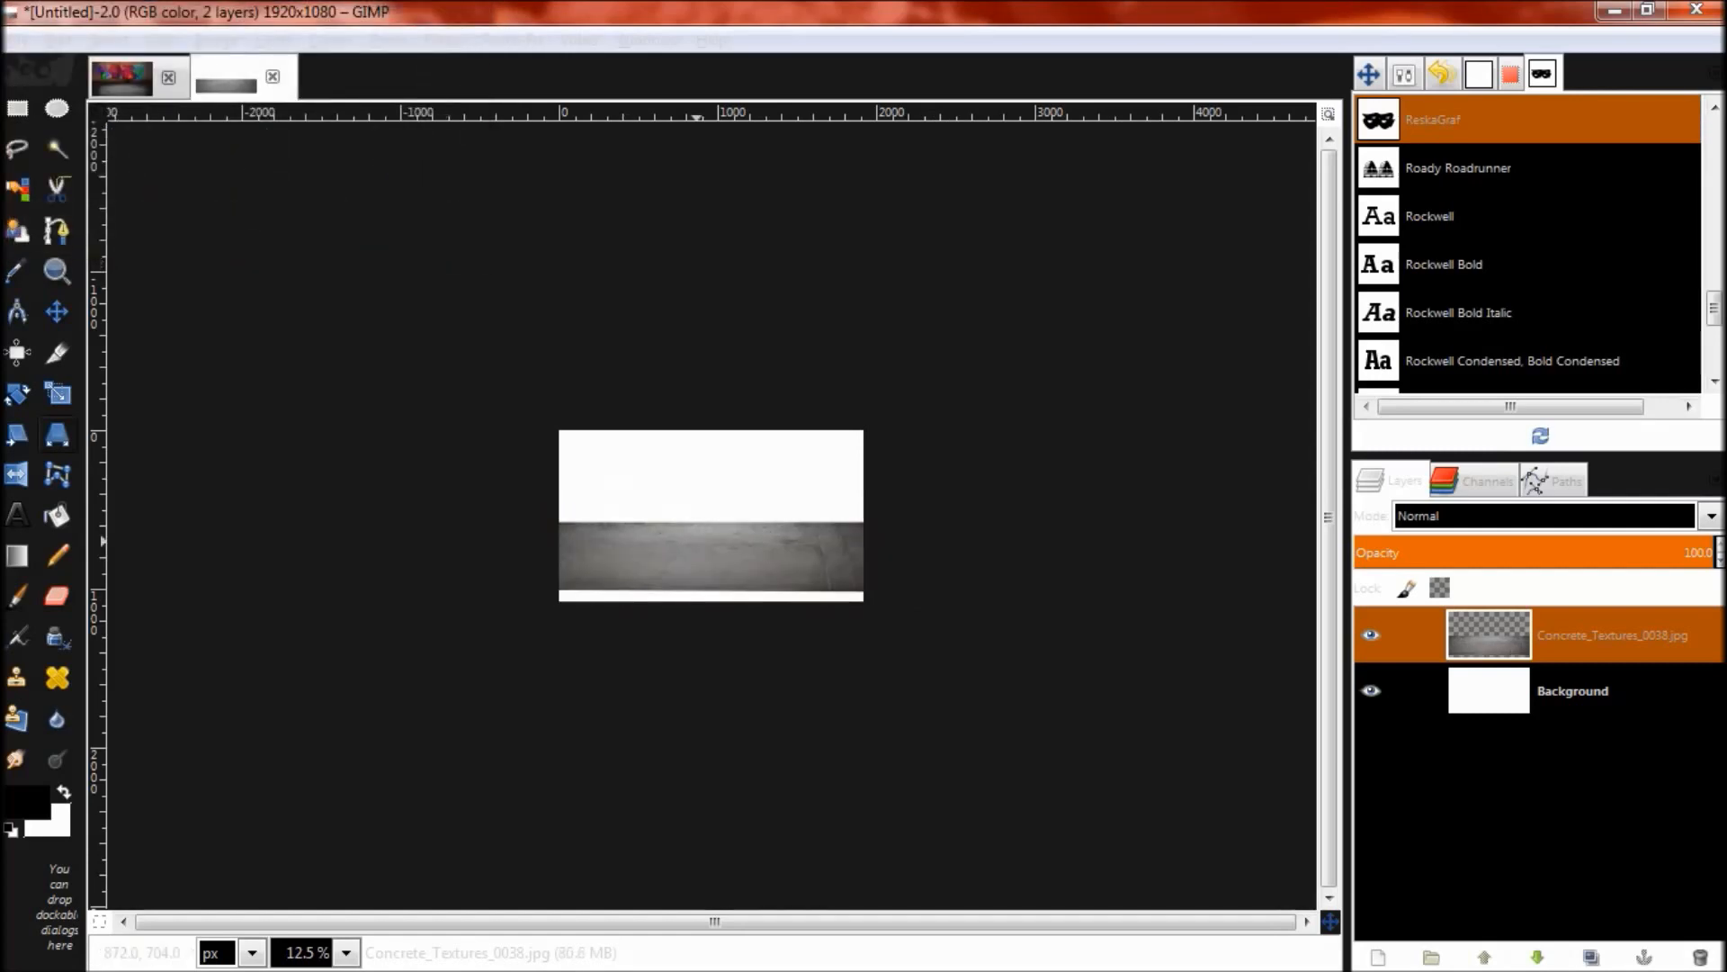
Step: Move the concrete floor layer down so it fills the canvas to its bottom edge
key("m")
left_click_drag(716, 558, 691, 570)
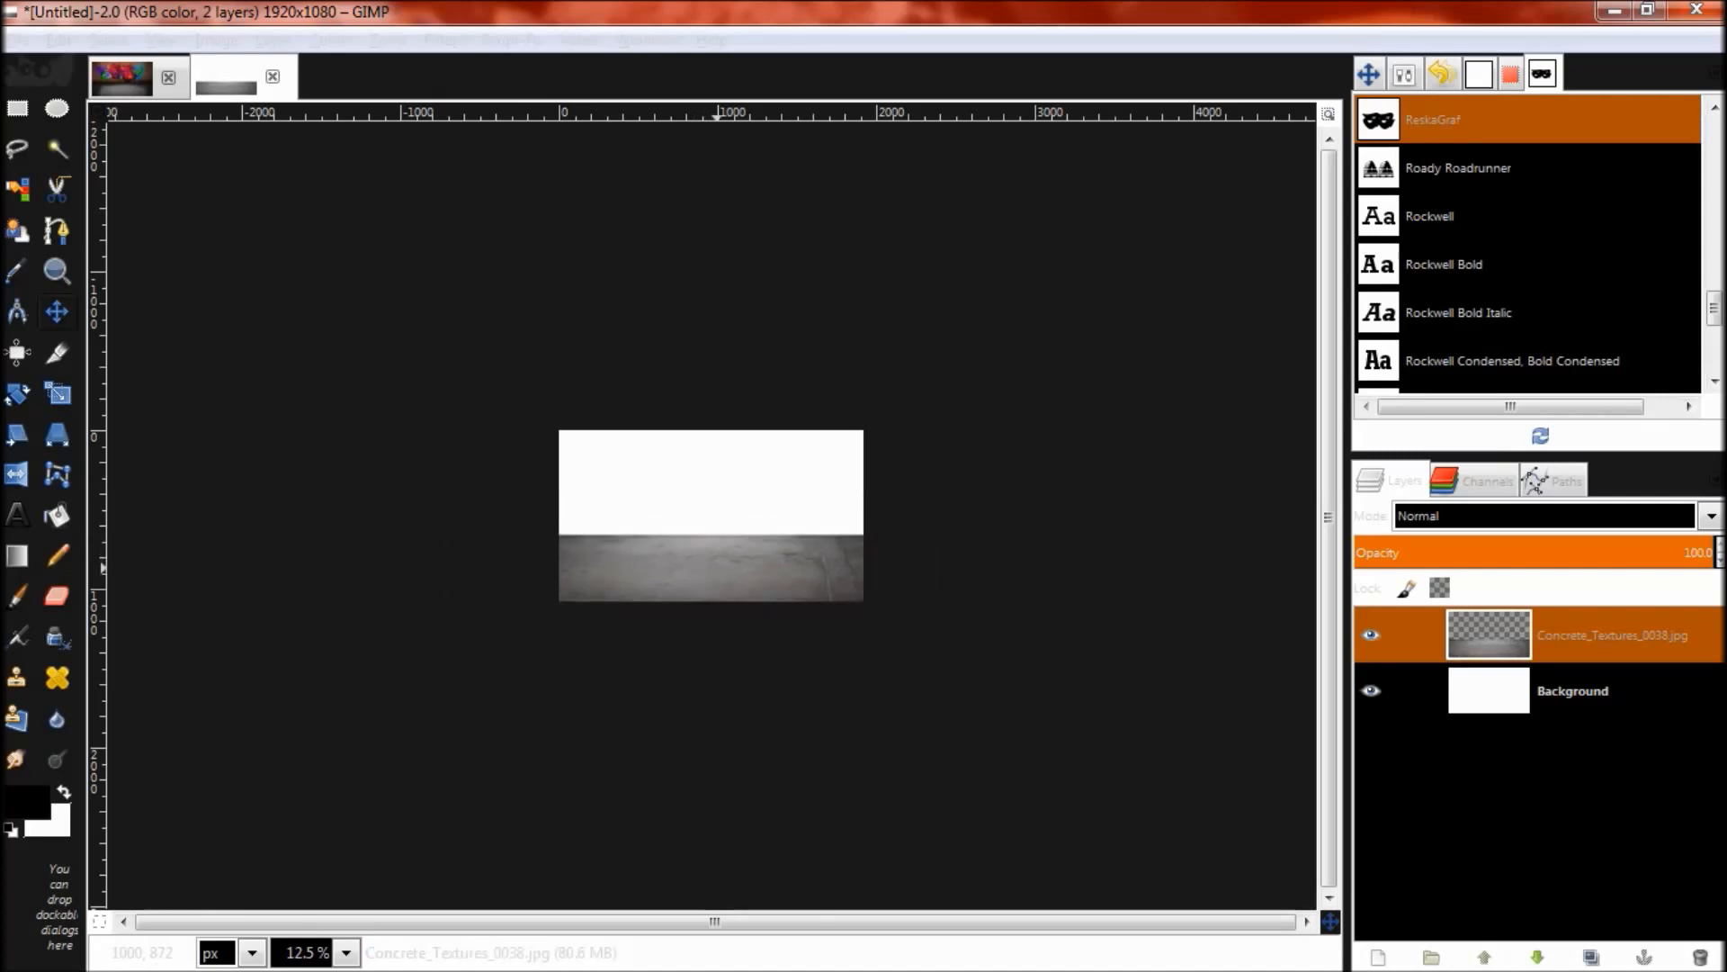
key("plus")
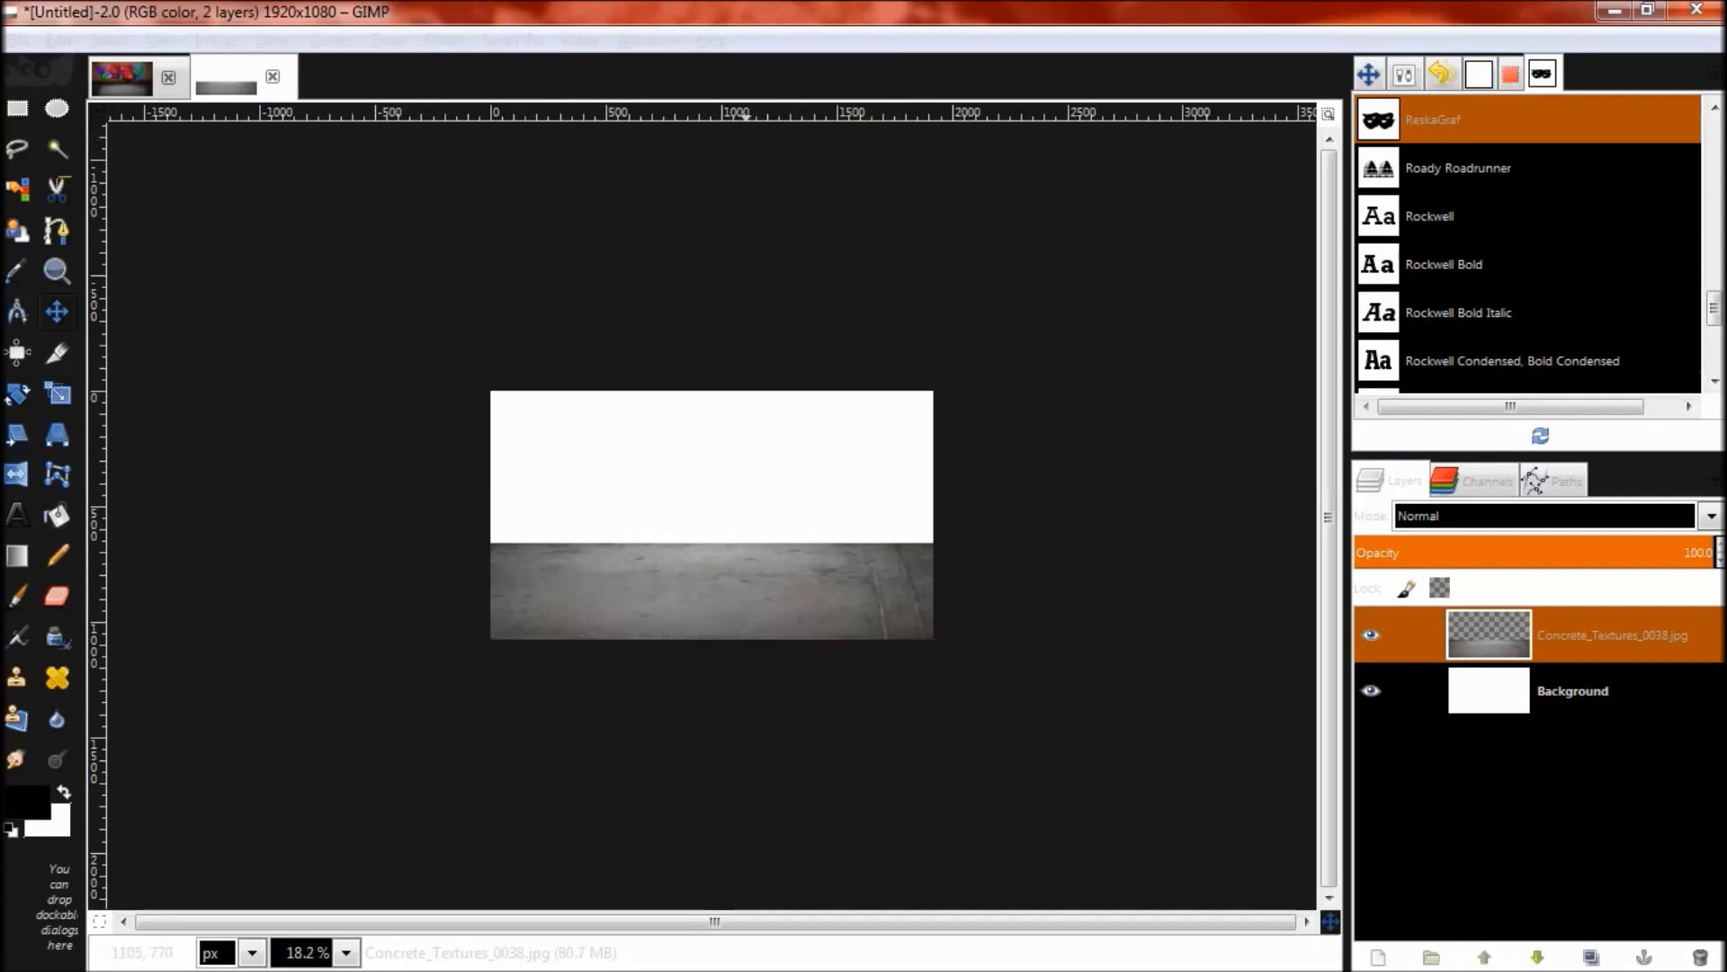
left_click_drag(752, 572, 810, 588)
left_click_drag(689, 597, 686, 598)
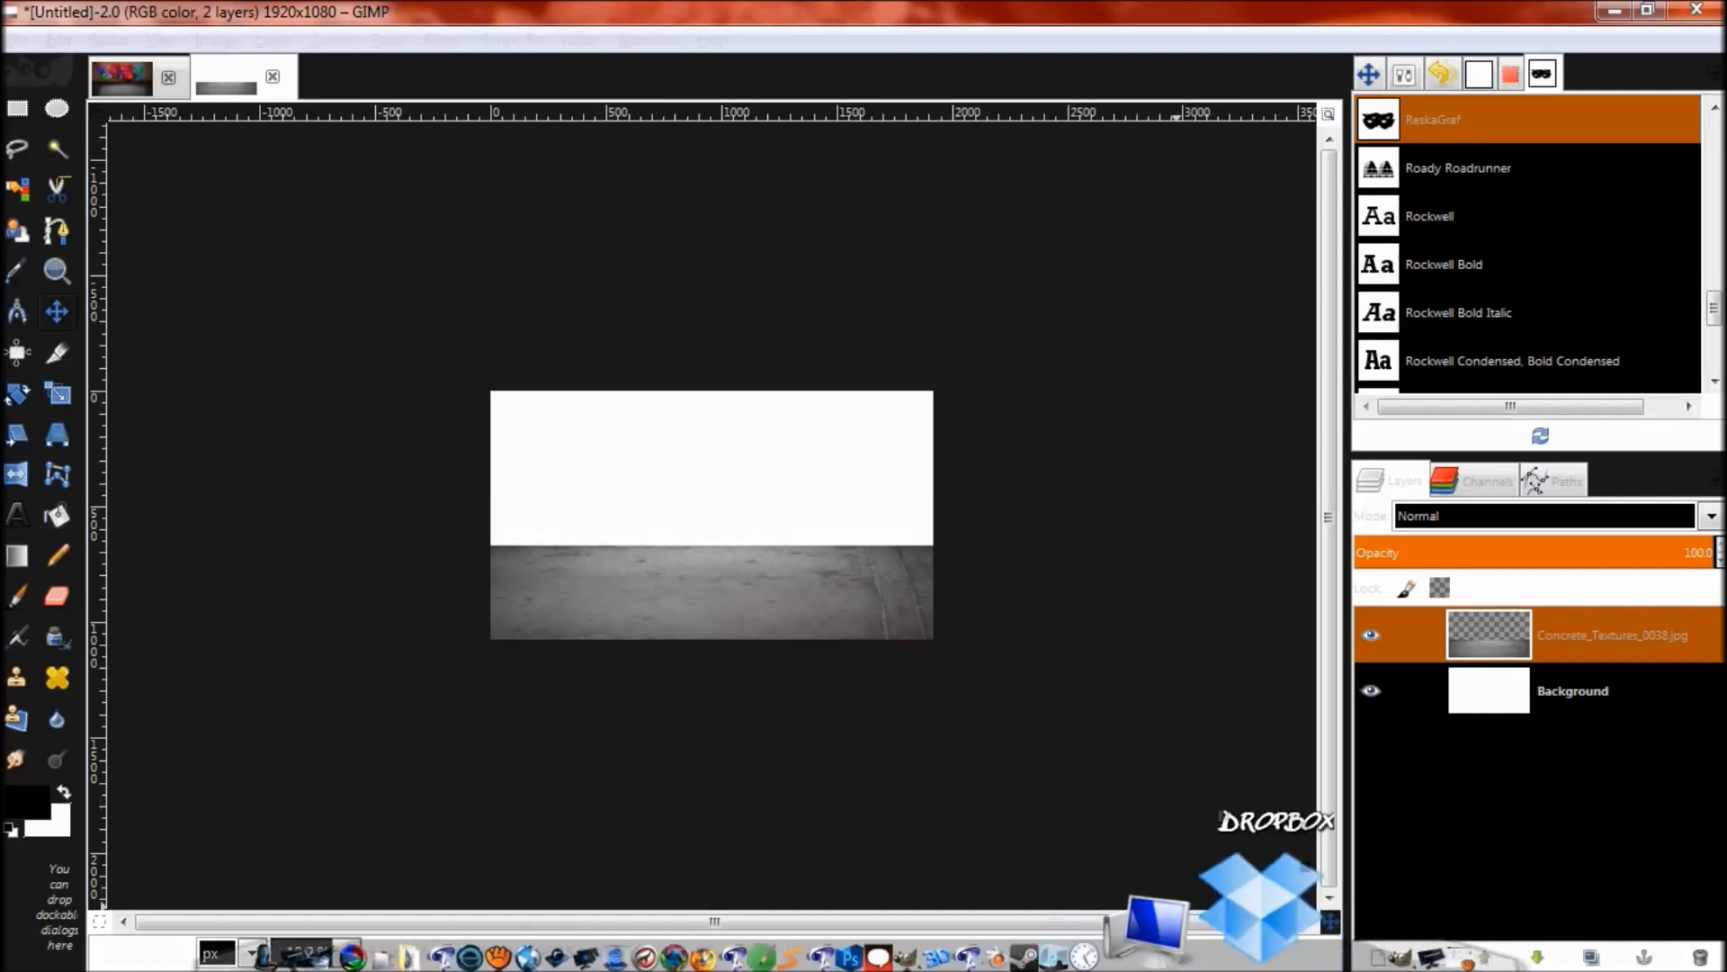
Step: Add Brick_wall_by_ashzstock.jpg as a layer between the Background and the concrete floor
left_click(1489, 690)
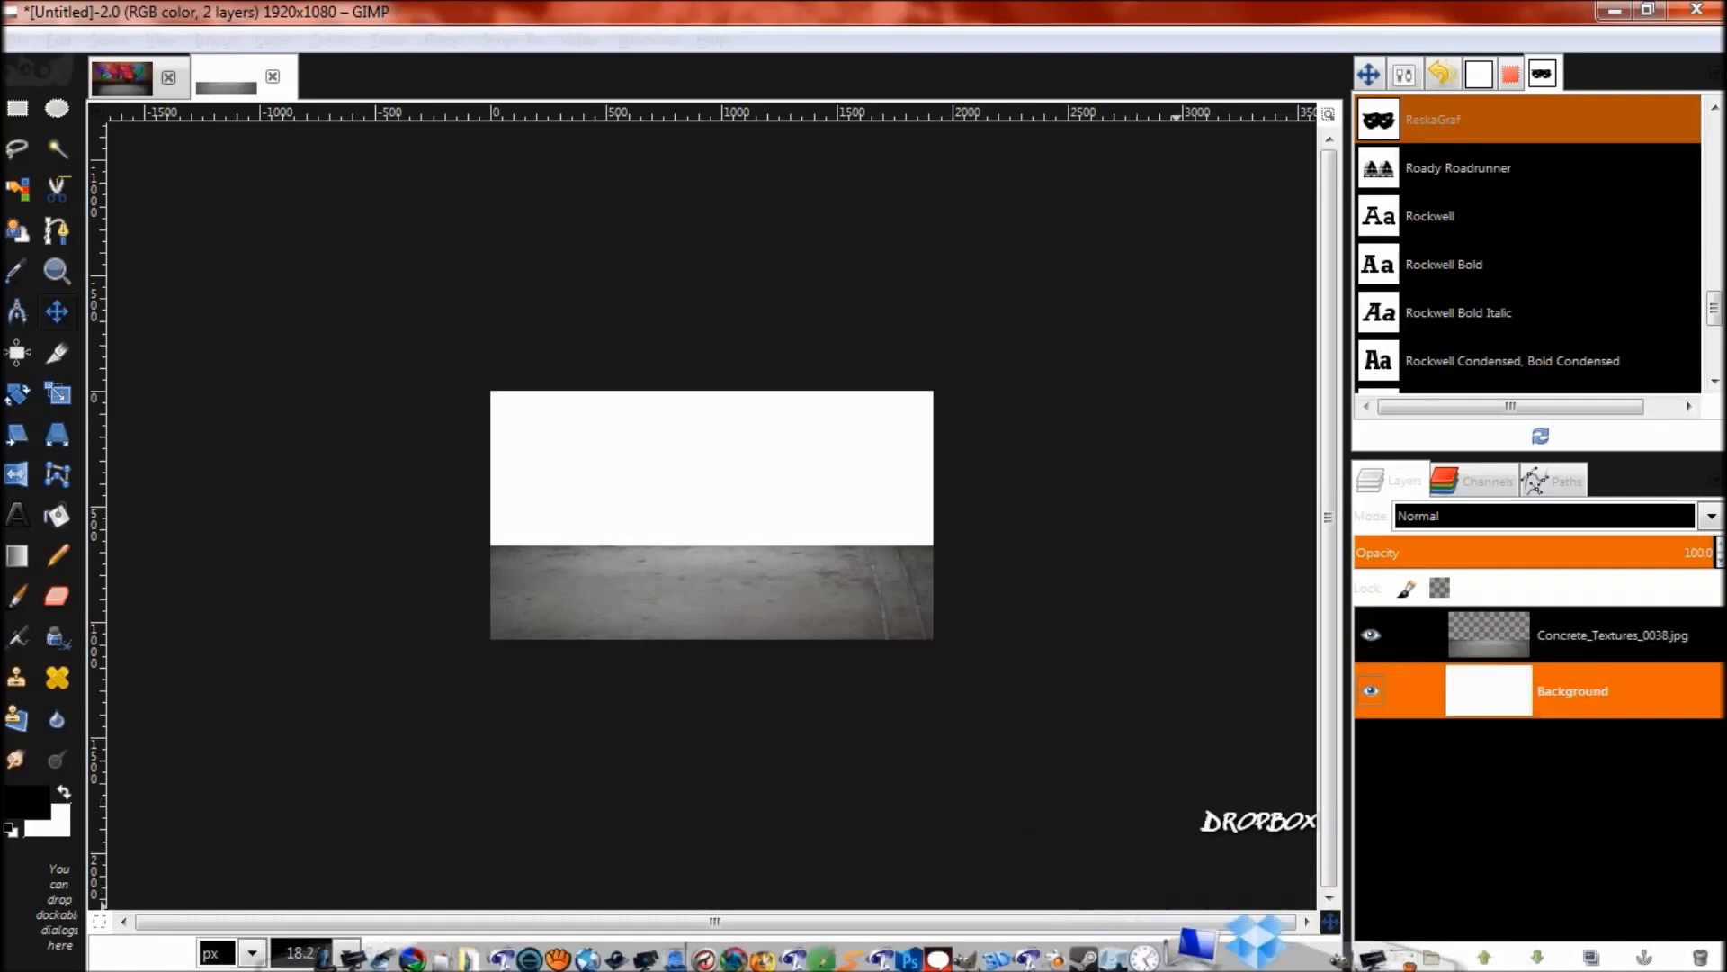
left_click(1404, 927)
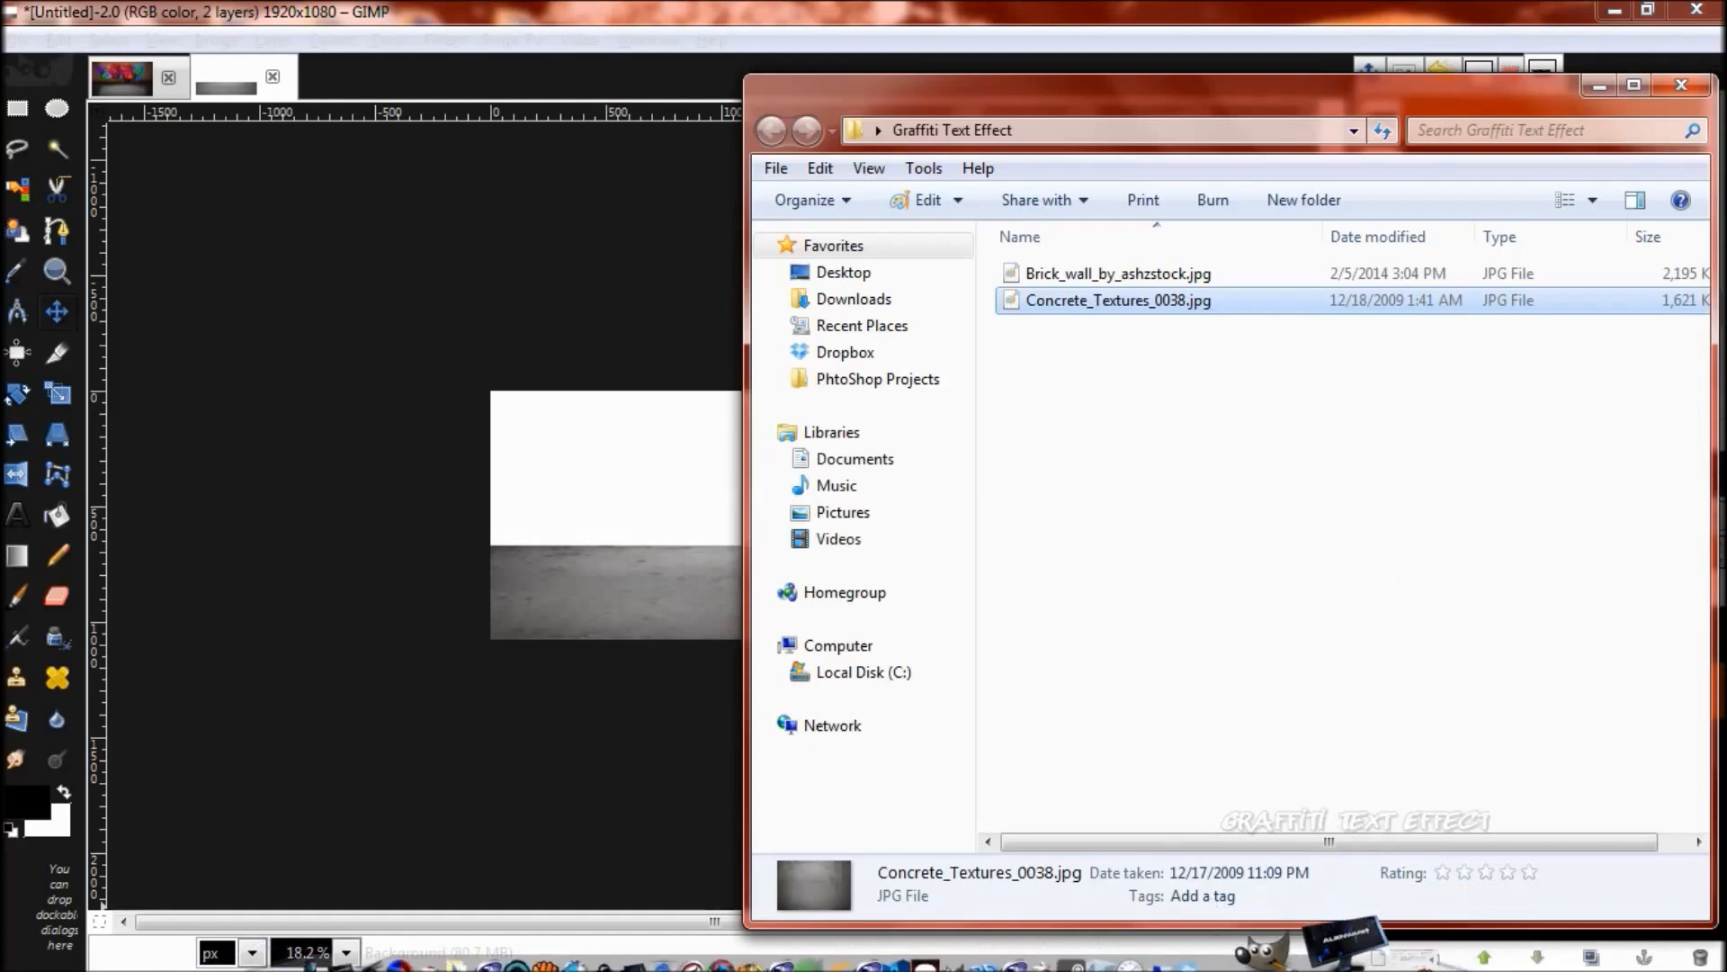
left_click_drag(1233, 270, 613, 518)
left_click(1035, 275)
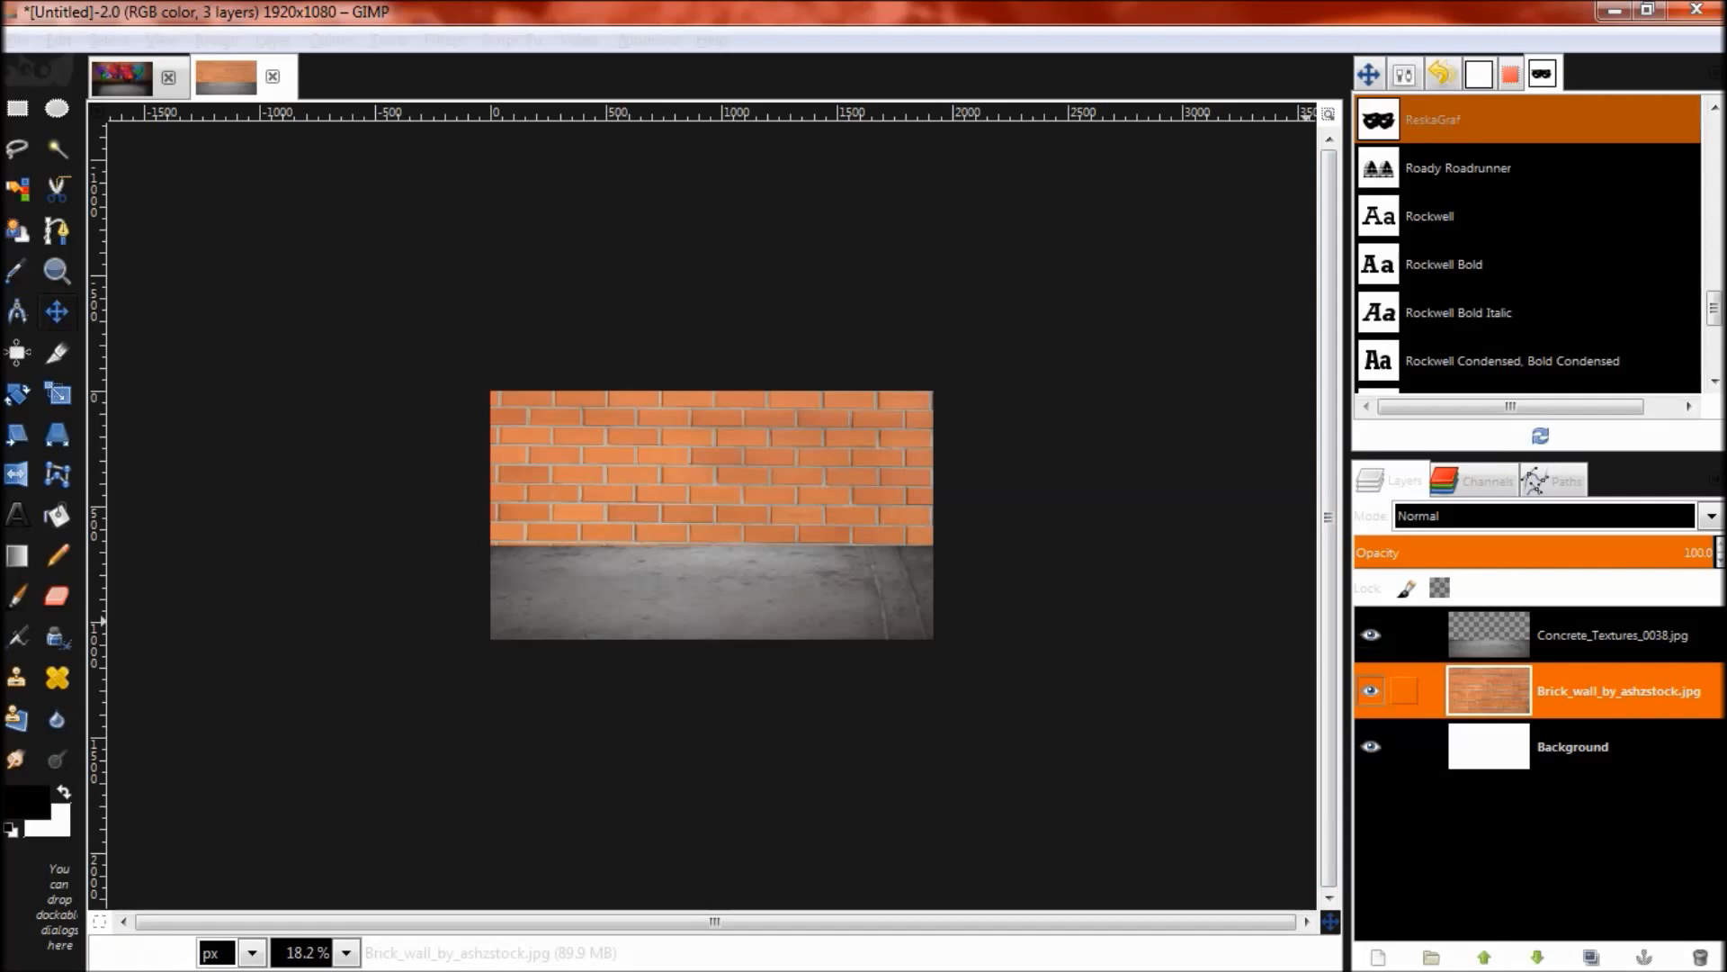
Step: Rename the Brick_wall_by_ashzstock.jpg layer to "Brick wall" and the Concrete_Textures_0038.jpg layer to "Floor"
double_click(1619, 691)
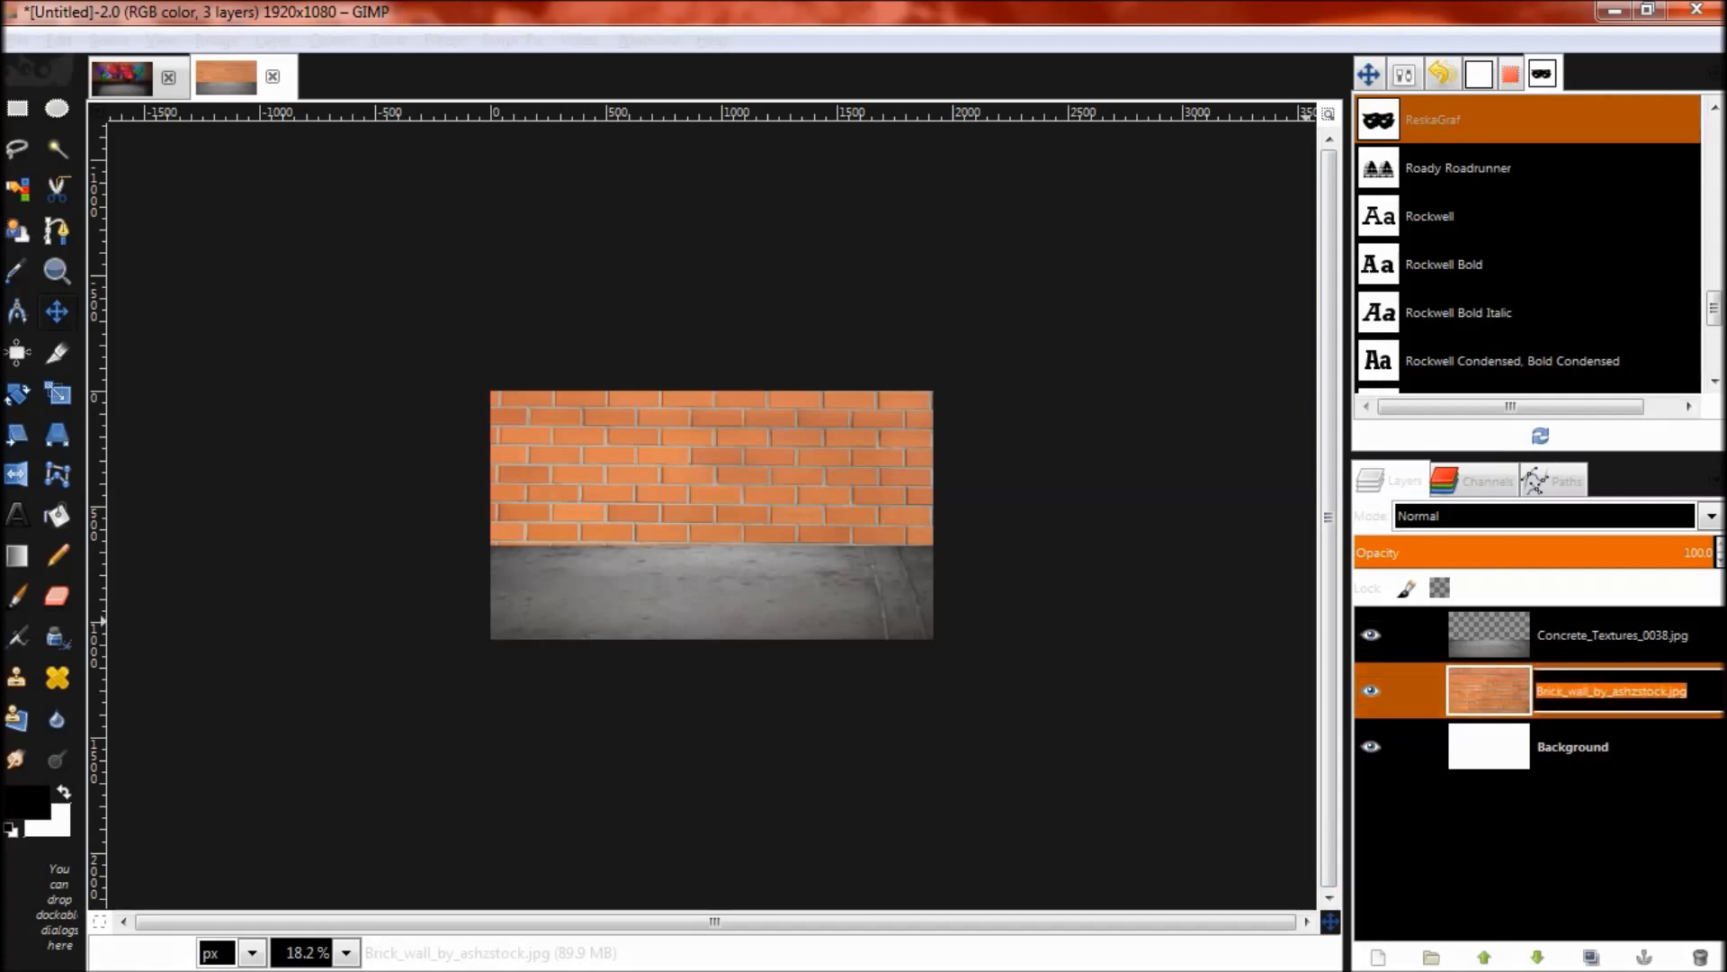
type("Bric")
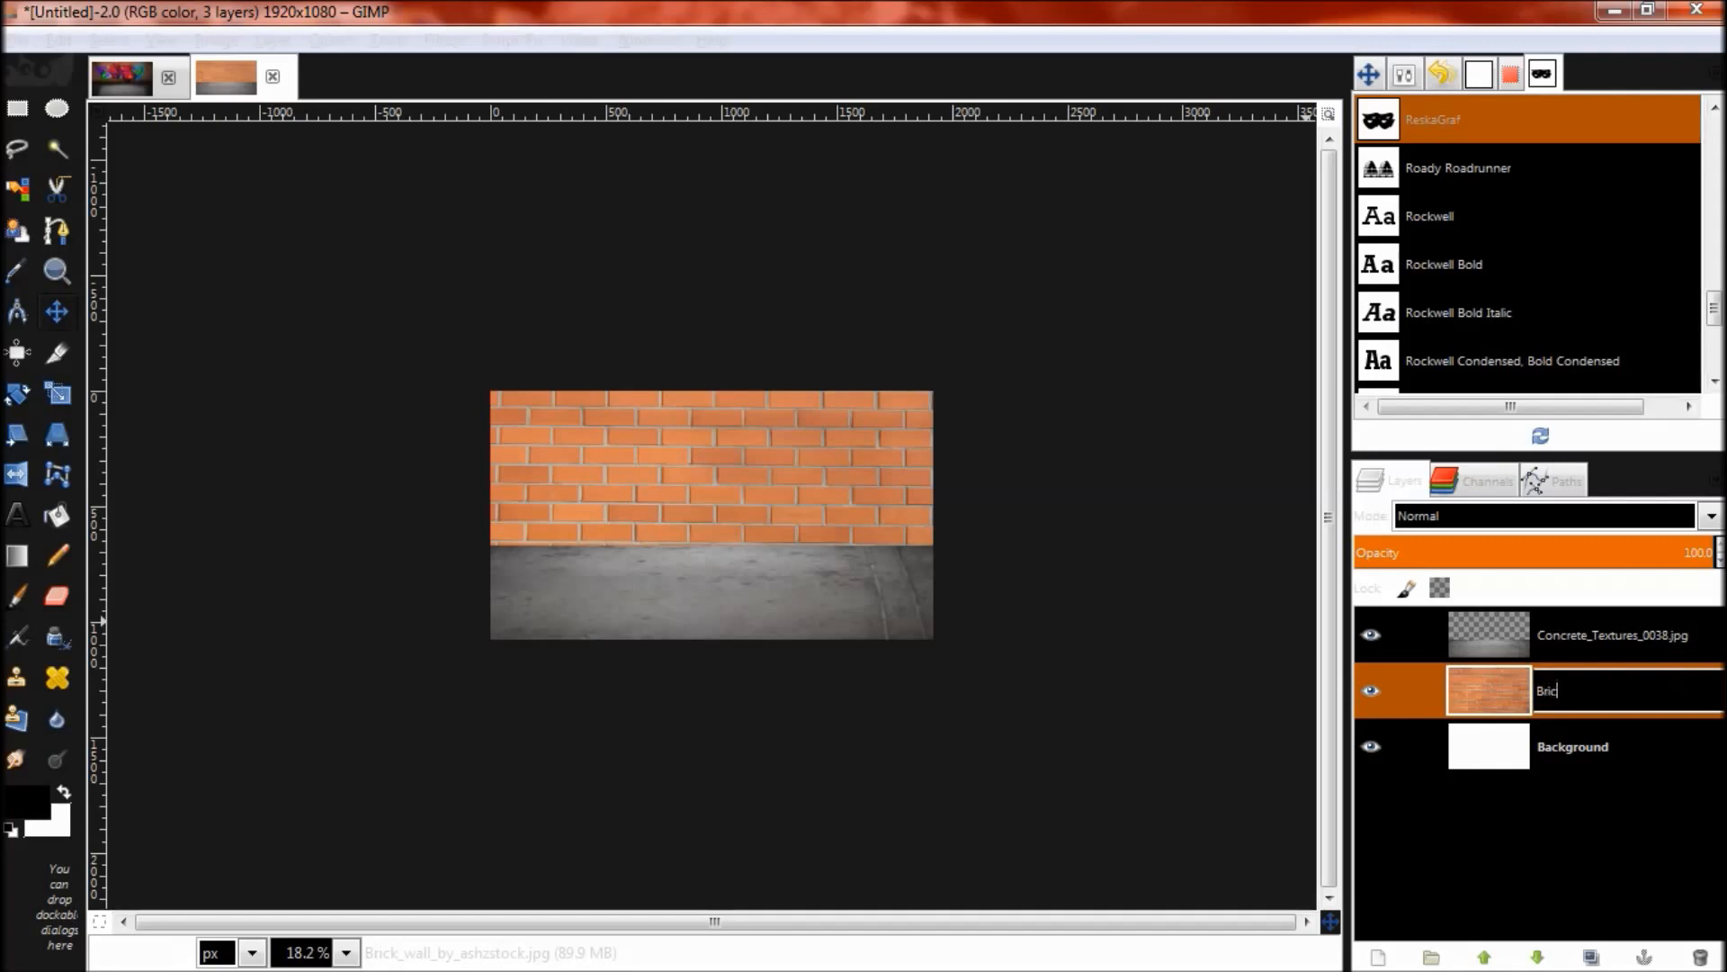
type("k wall")
key("Return")
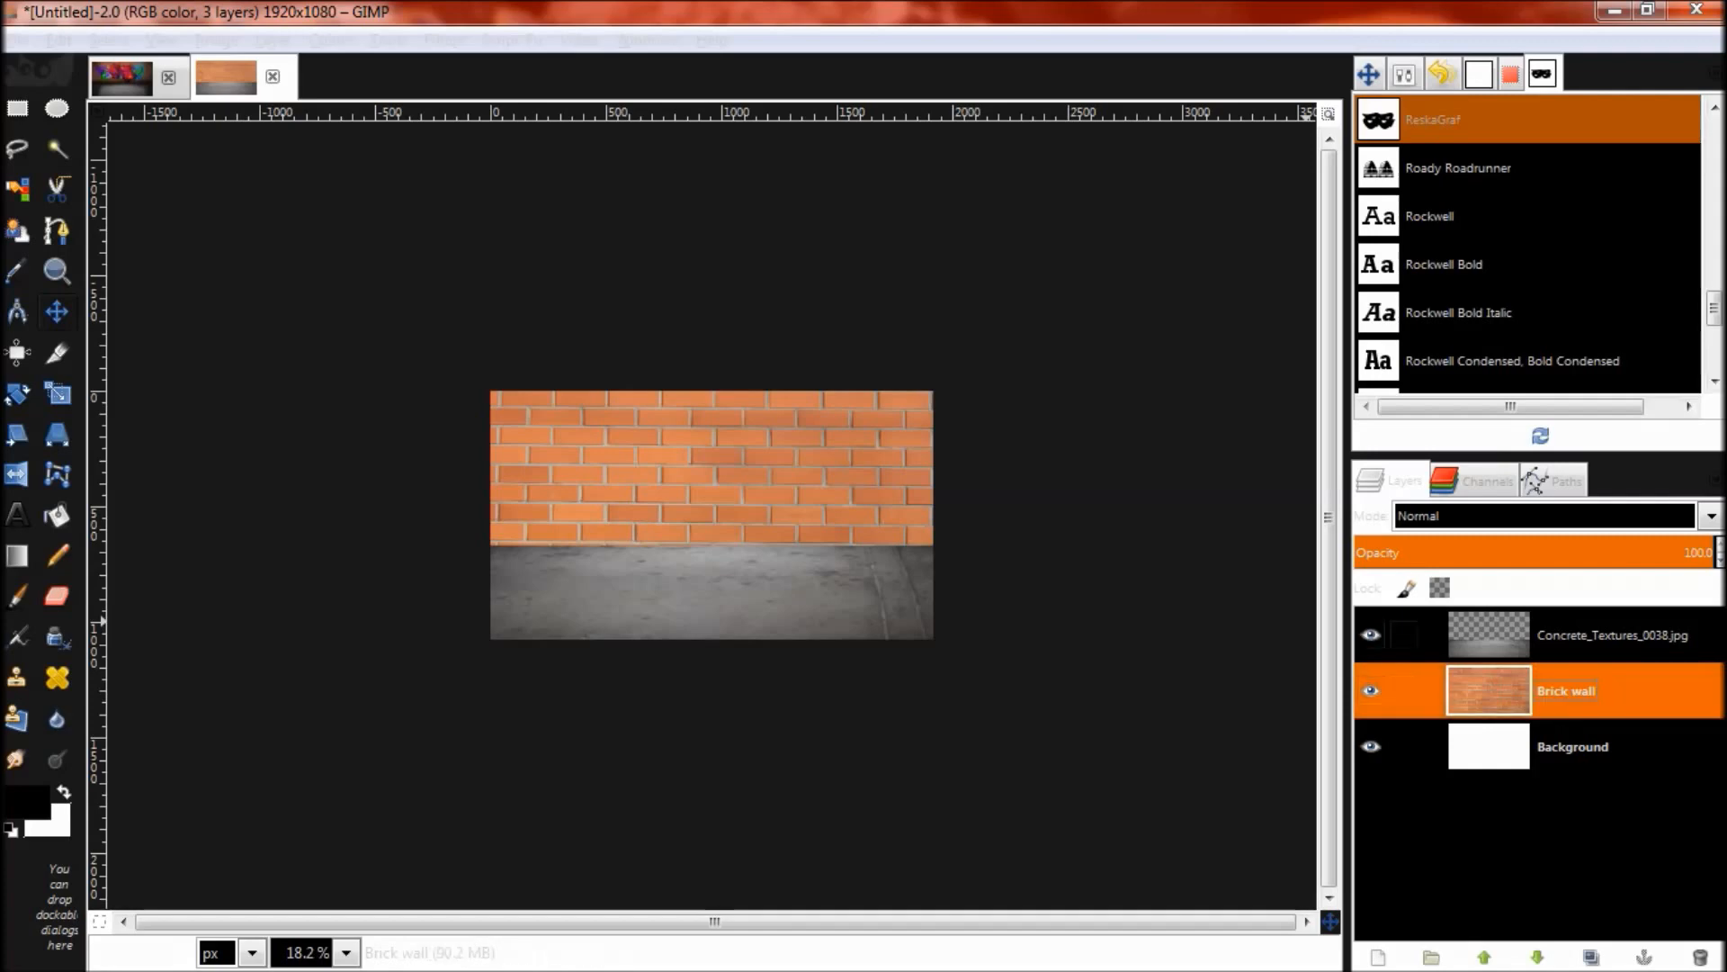
double_click(1611, 635)
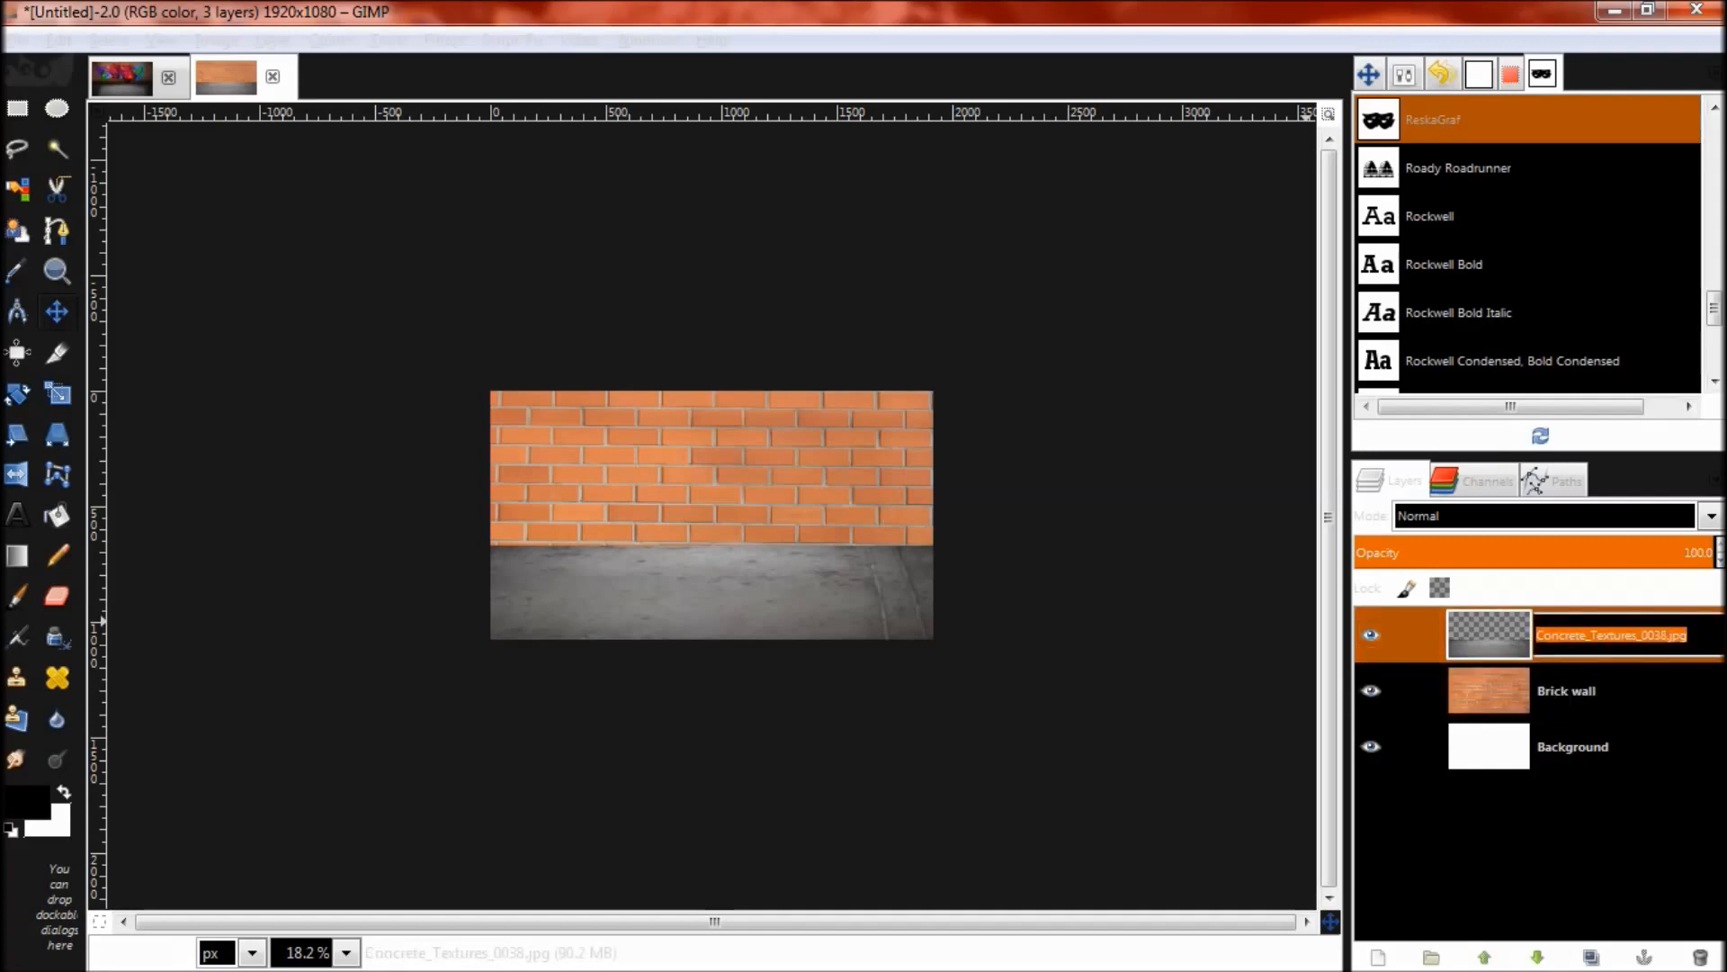
type("Floo")
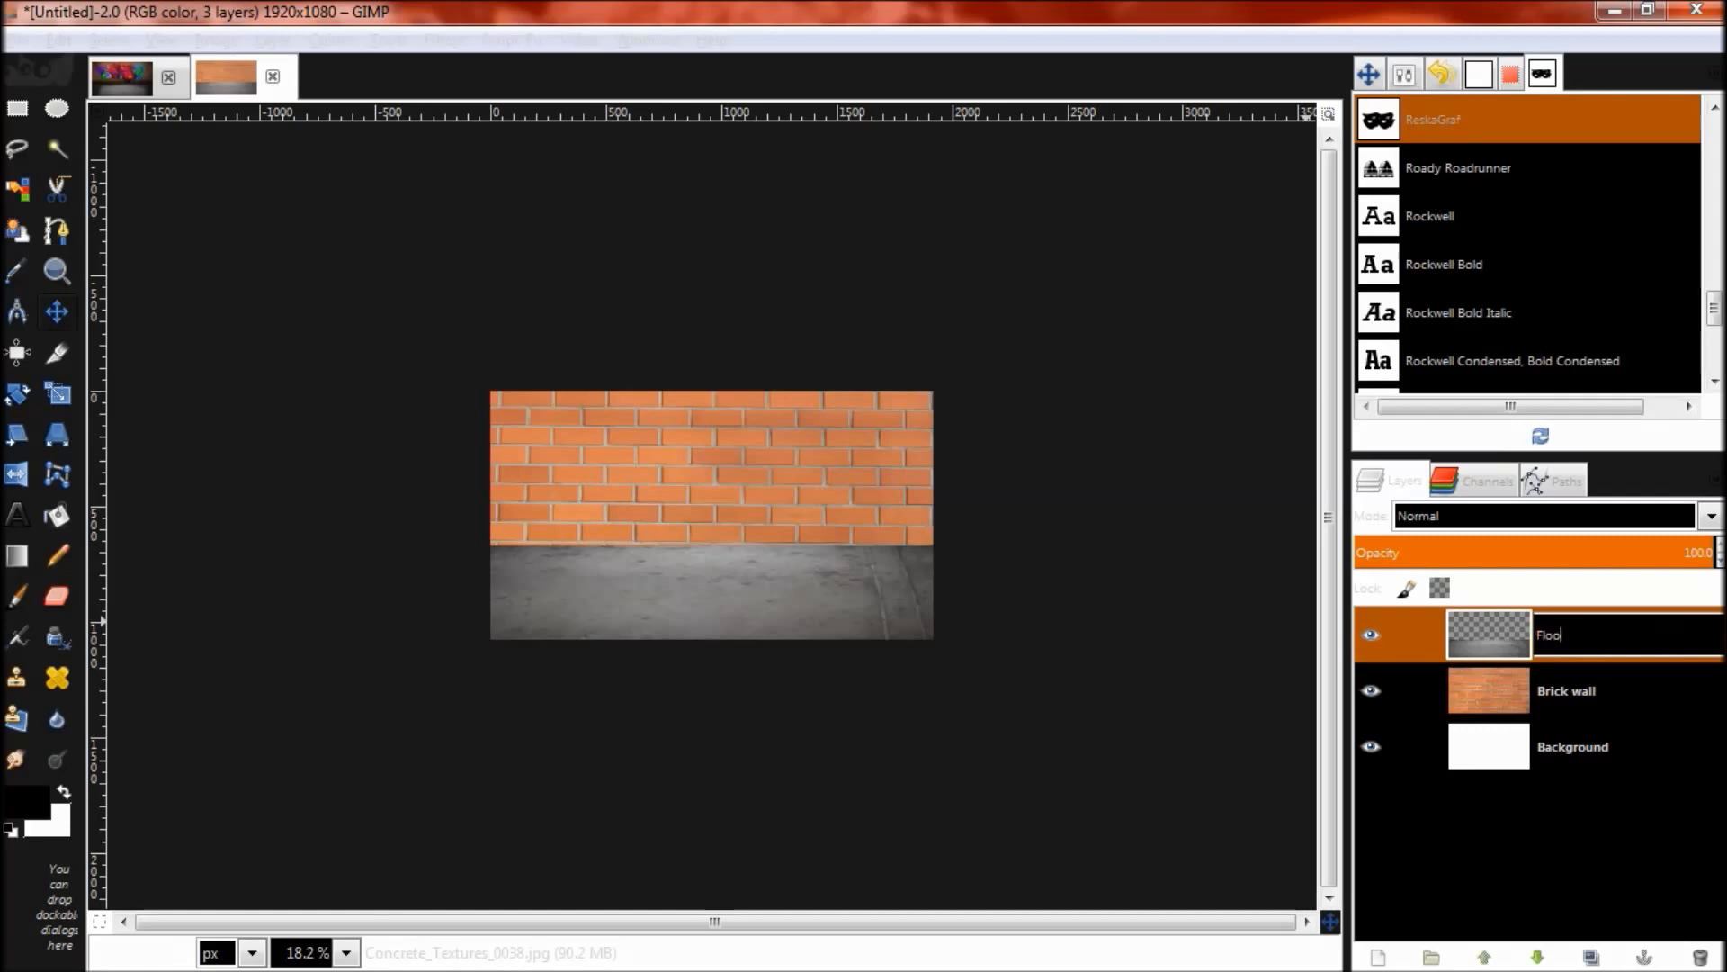
type("r")
key("Return")
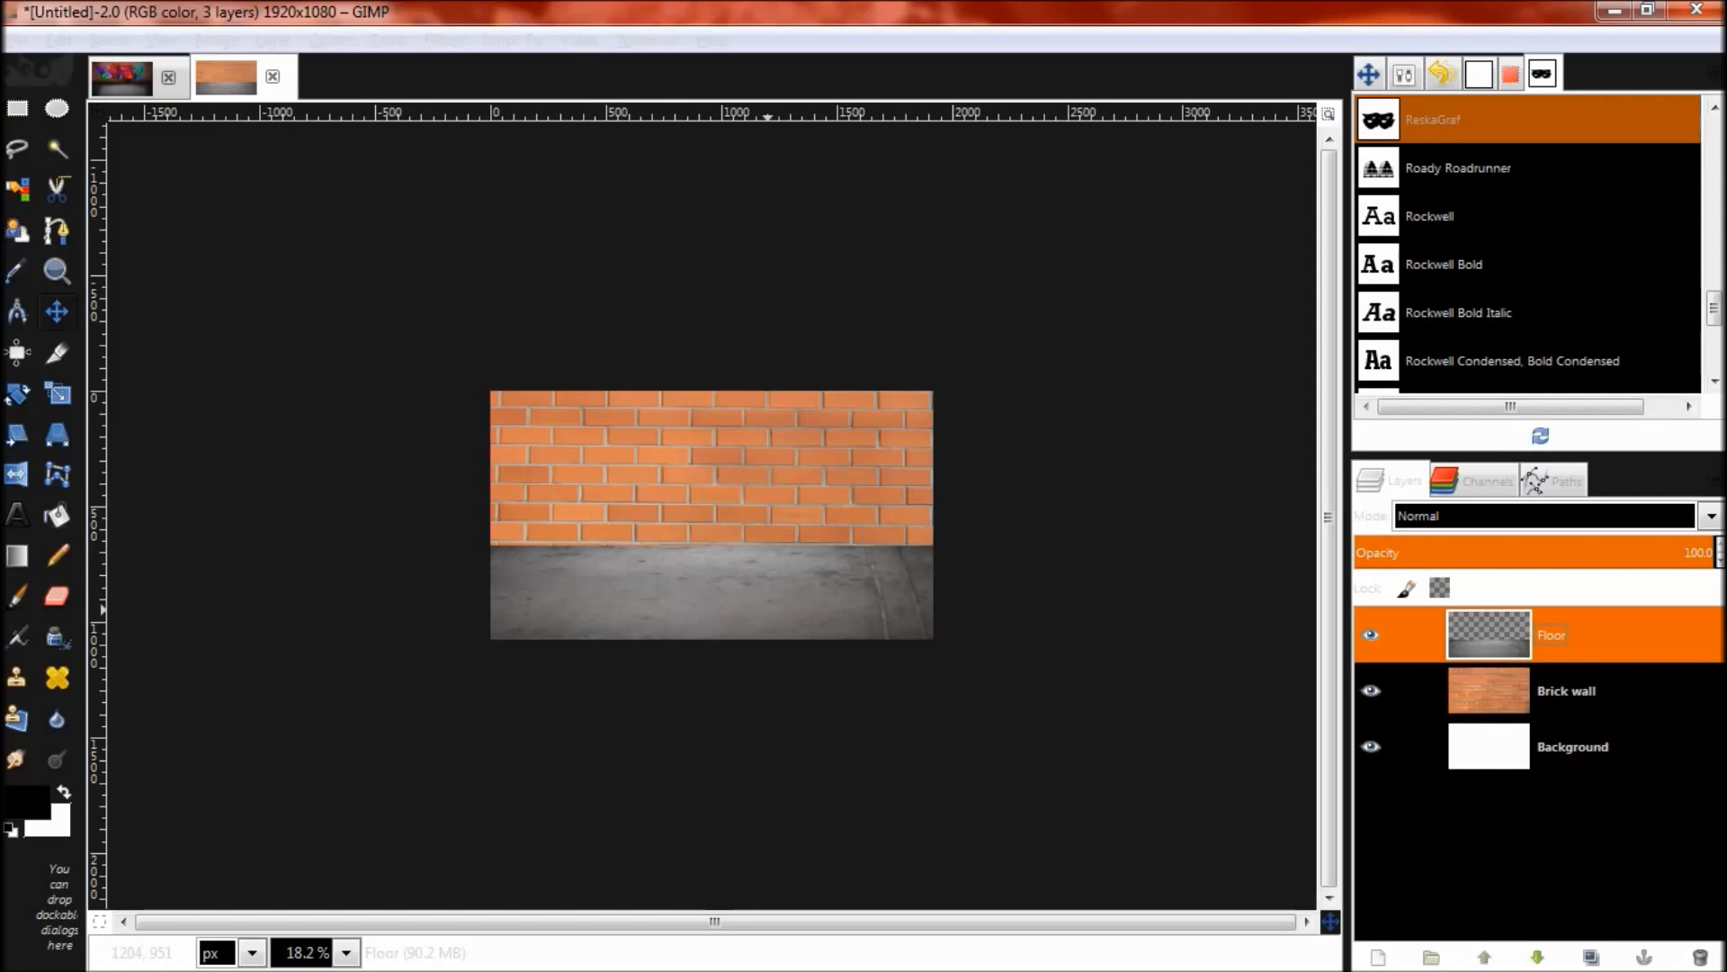
key("minus")
key("minus")
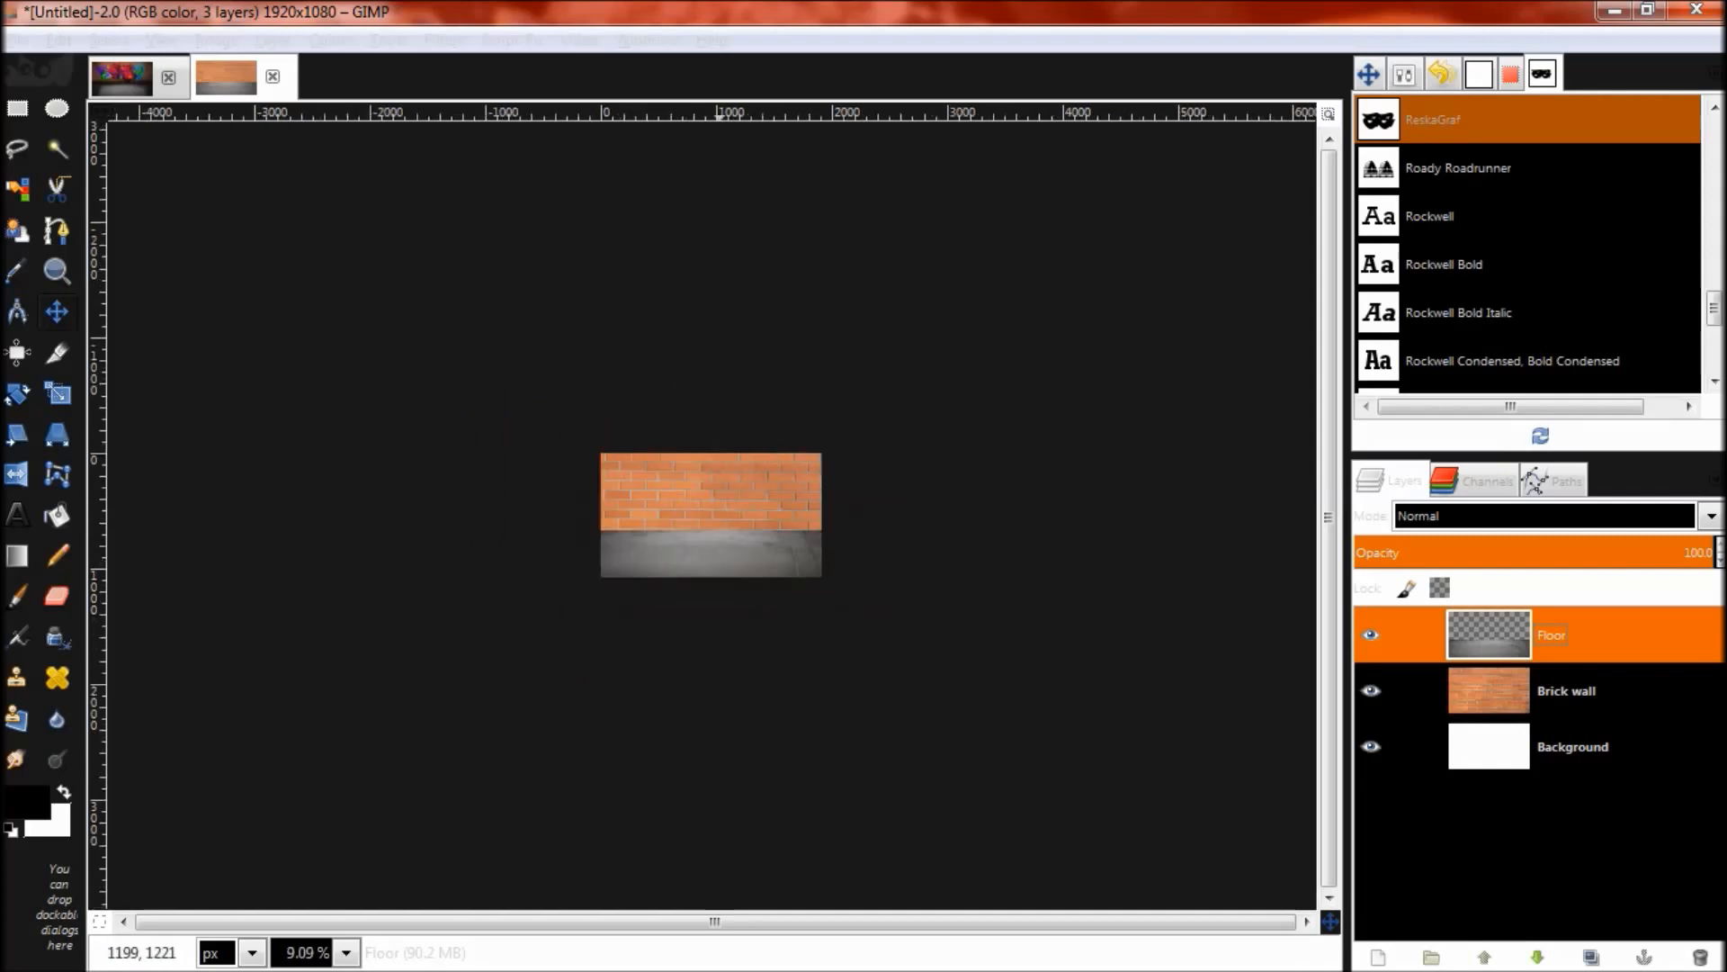
left_click(57, 394)
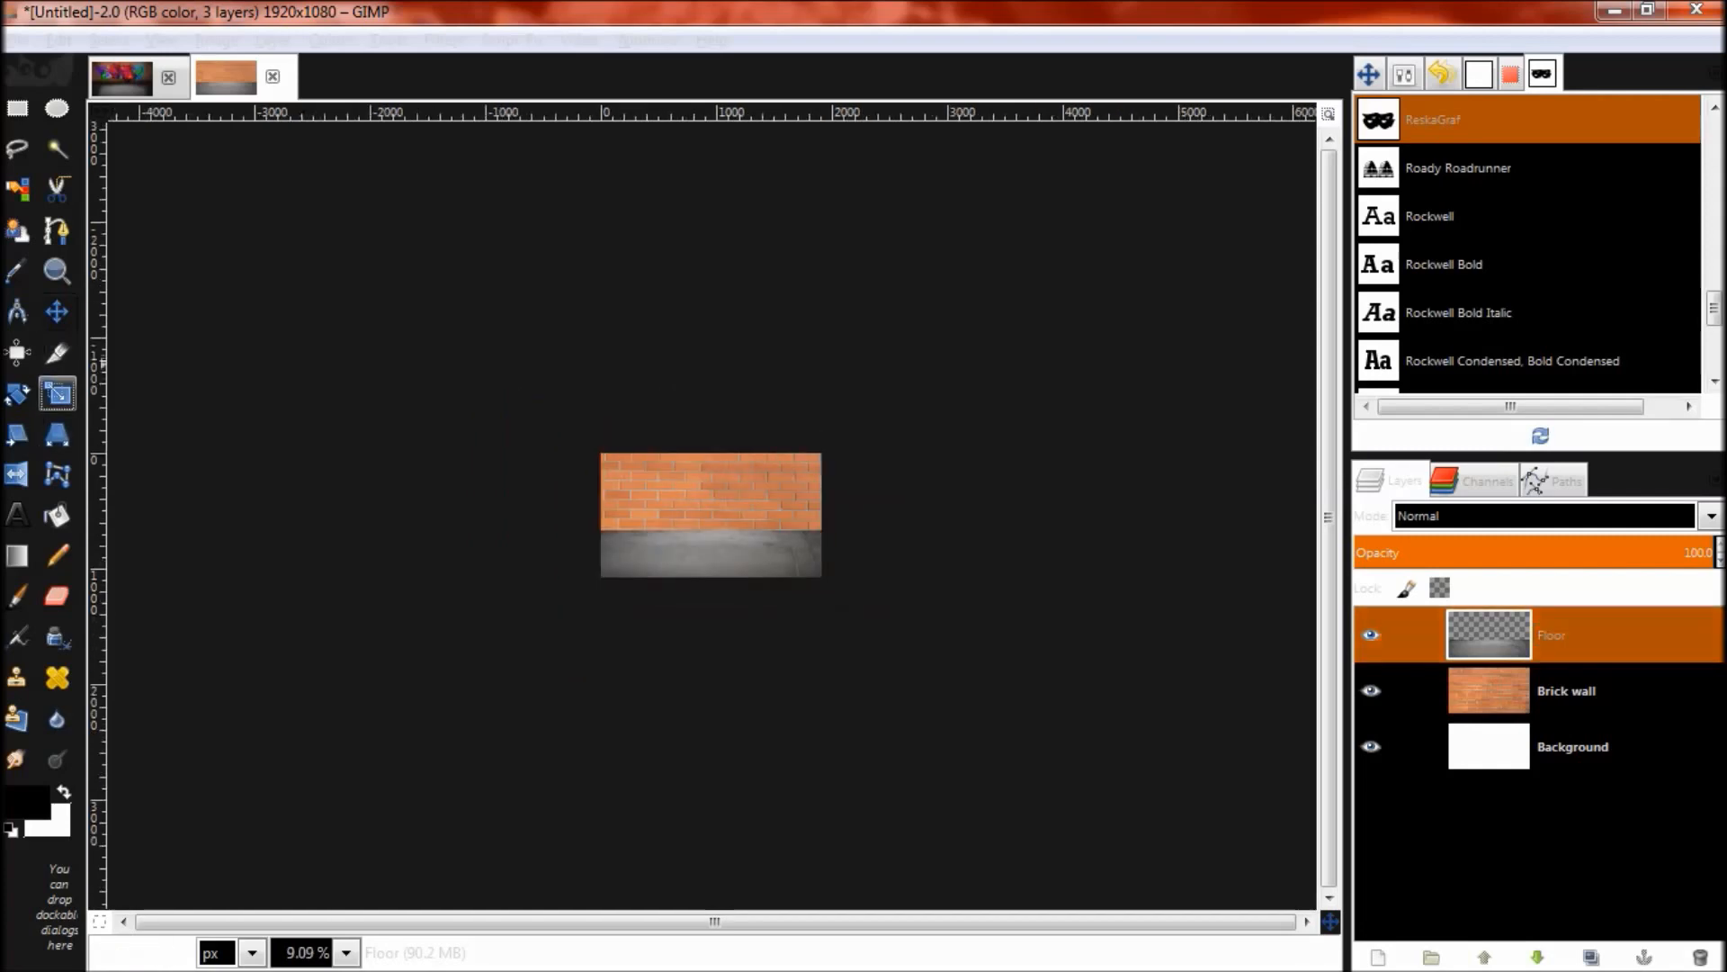
left_click(739, 493)
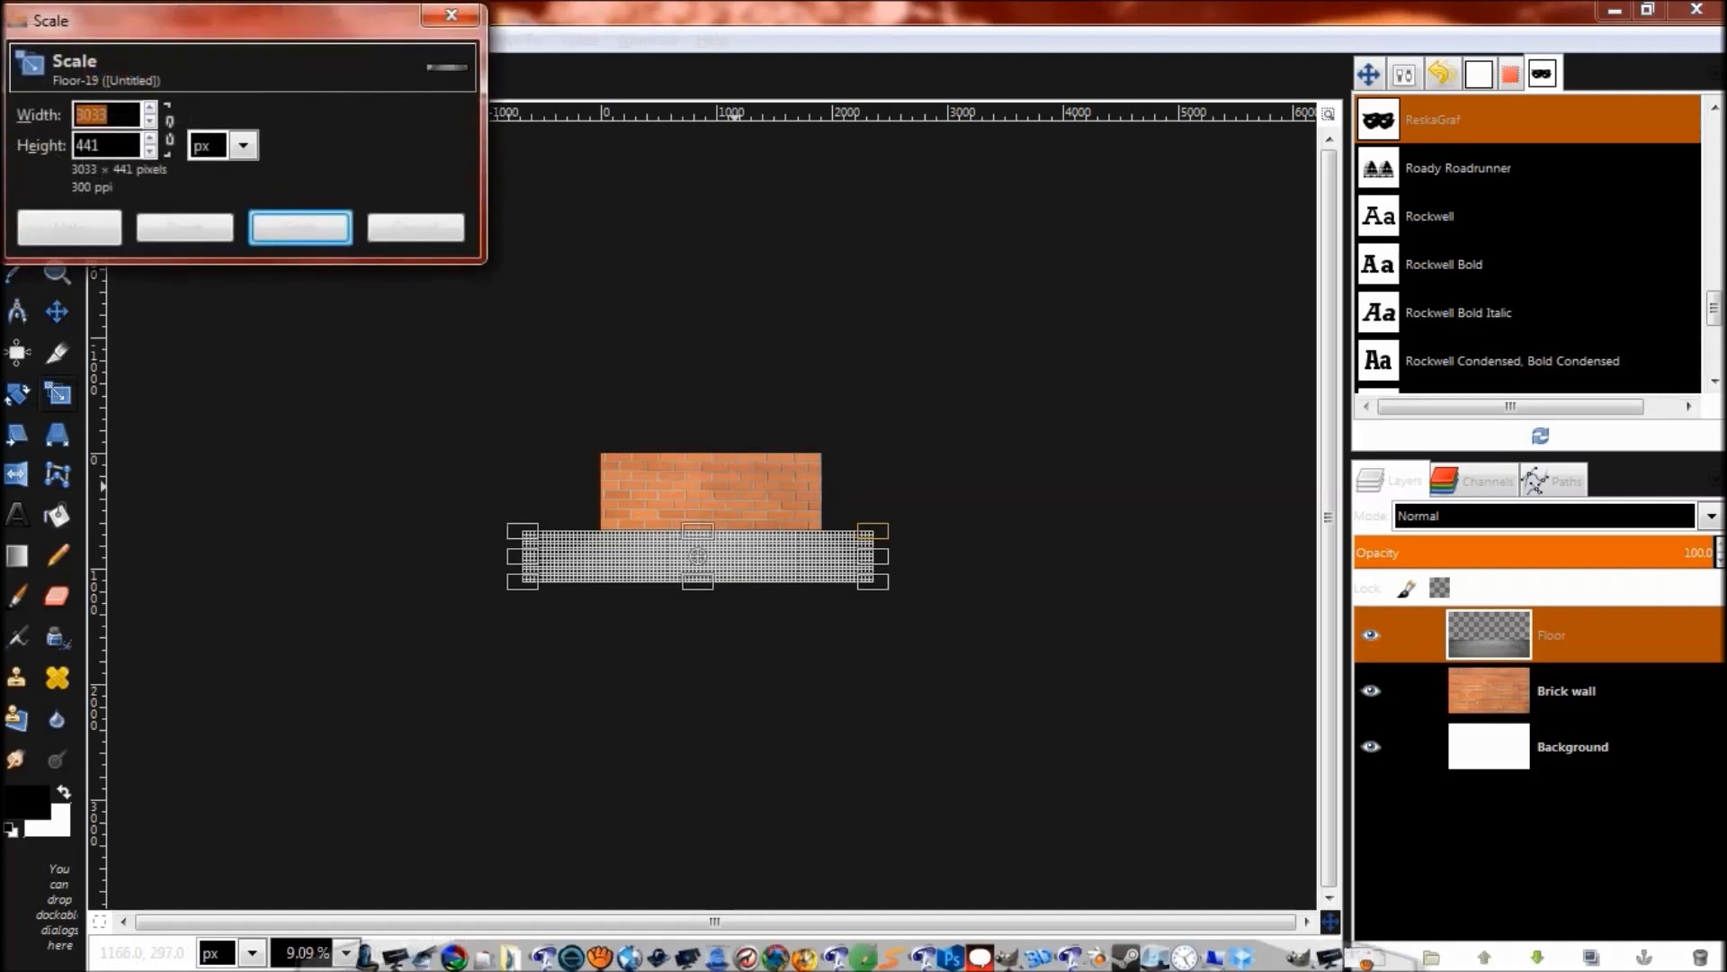
left_click(415, 227)
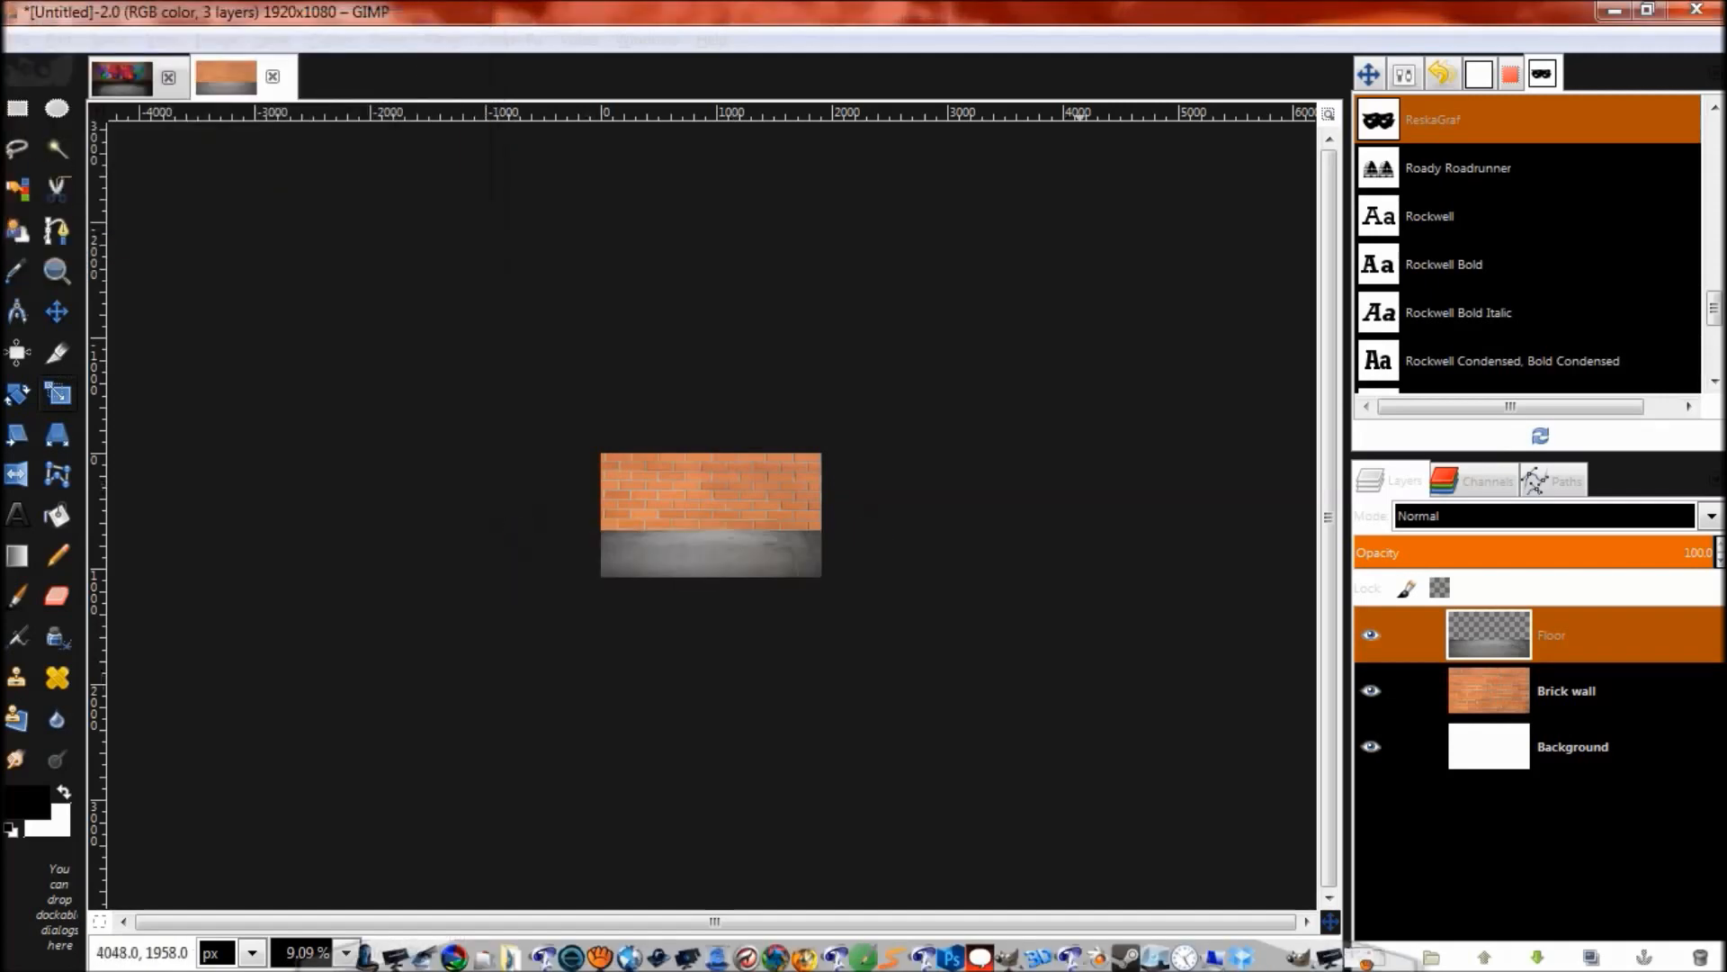
Step: Scale the Brick wall layer to about 1960 × 1074 px, pulling in its upper-left and lower-right corners
left_click(1565, 691)
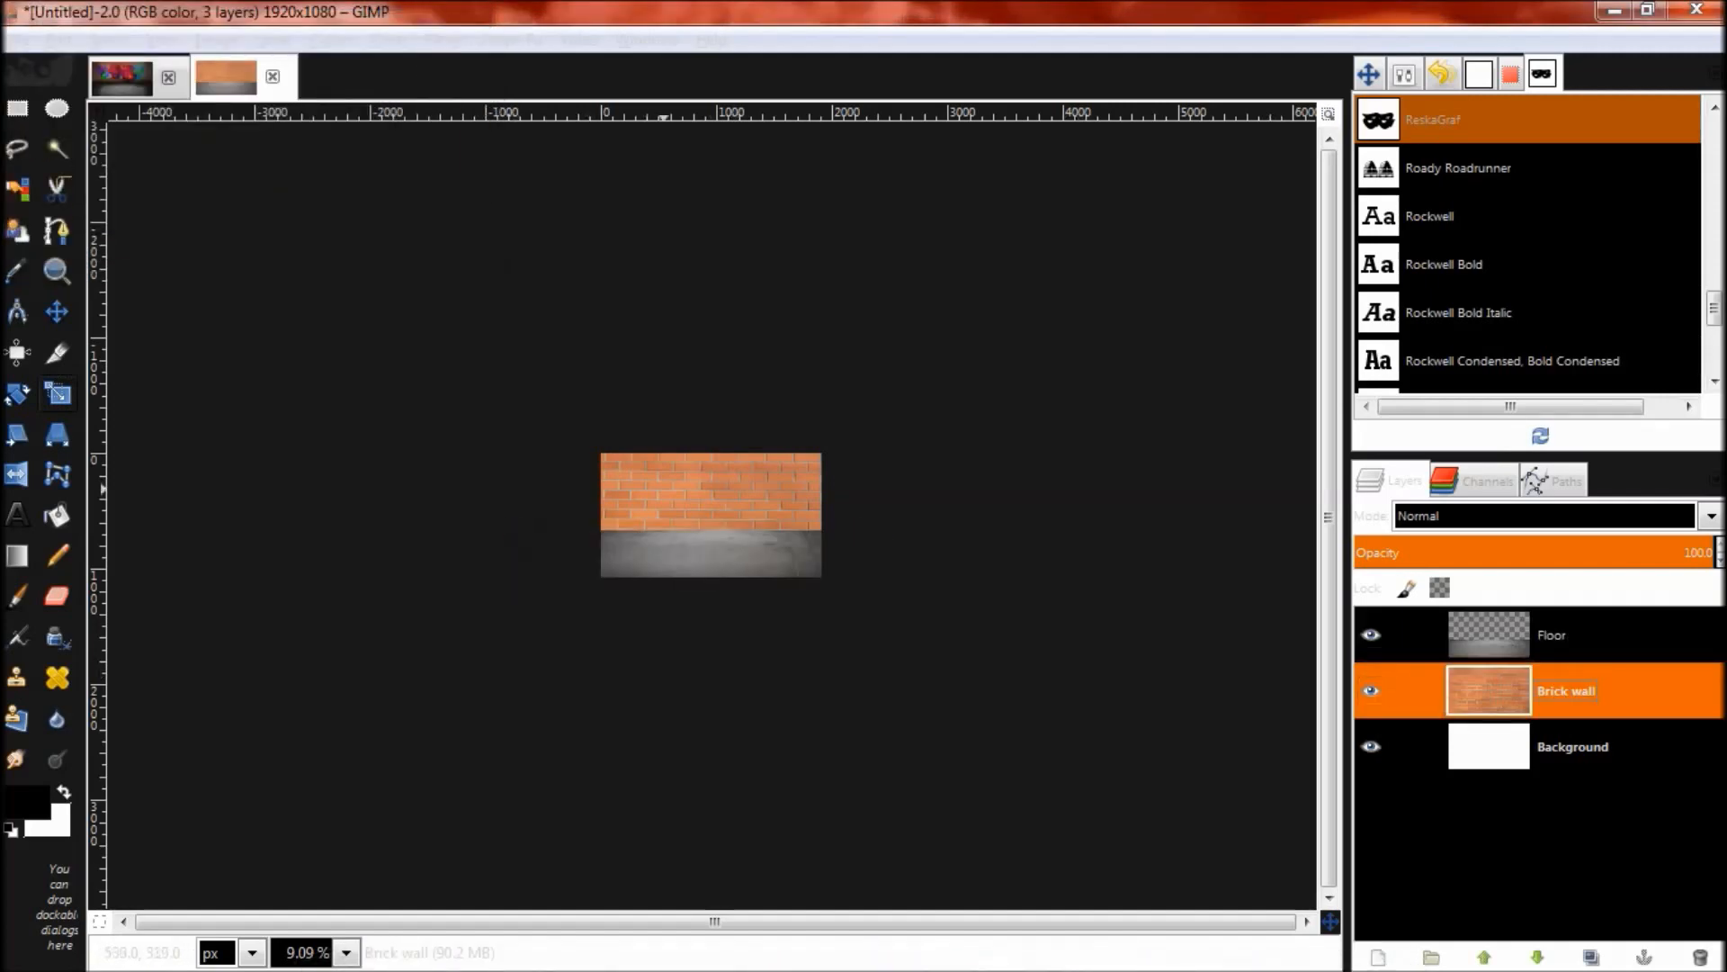
left_click(663, 488)
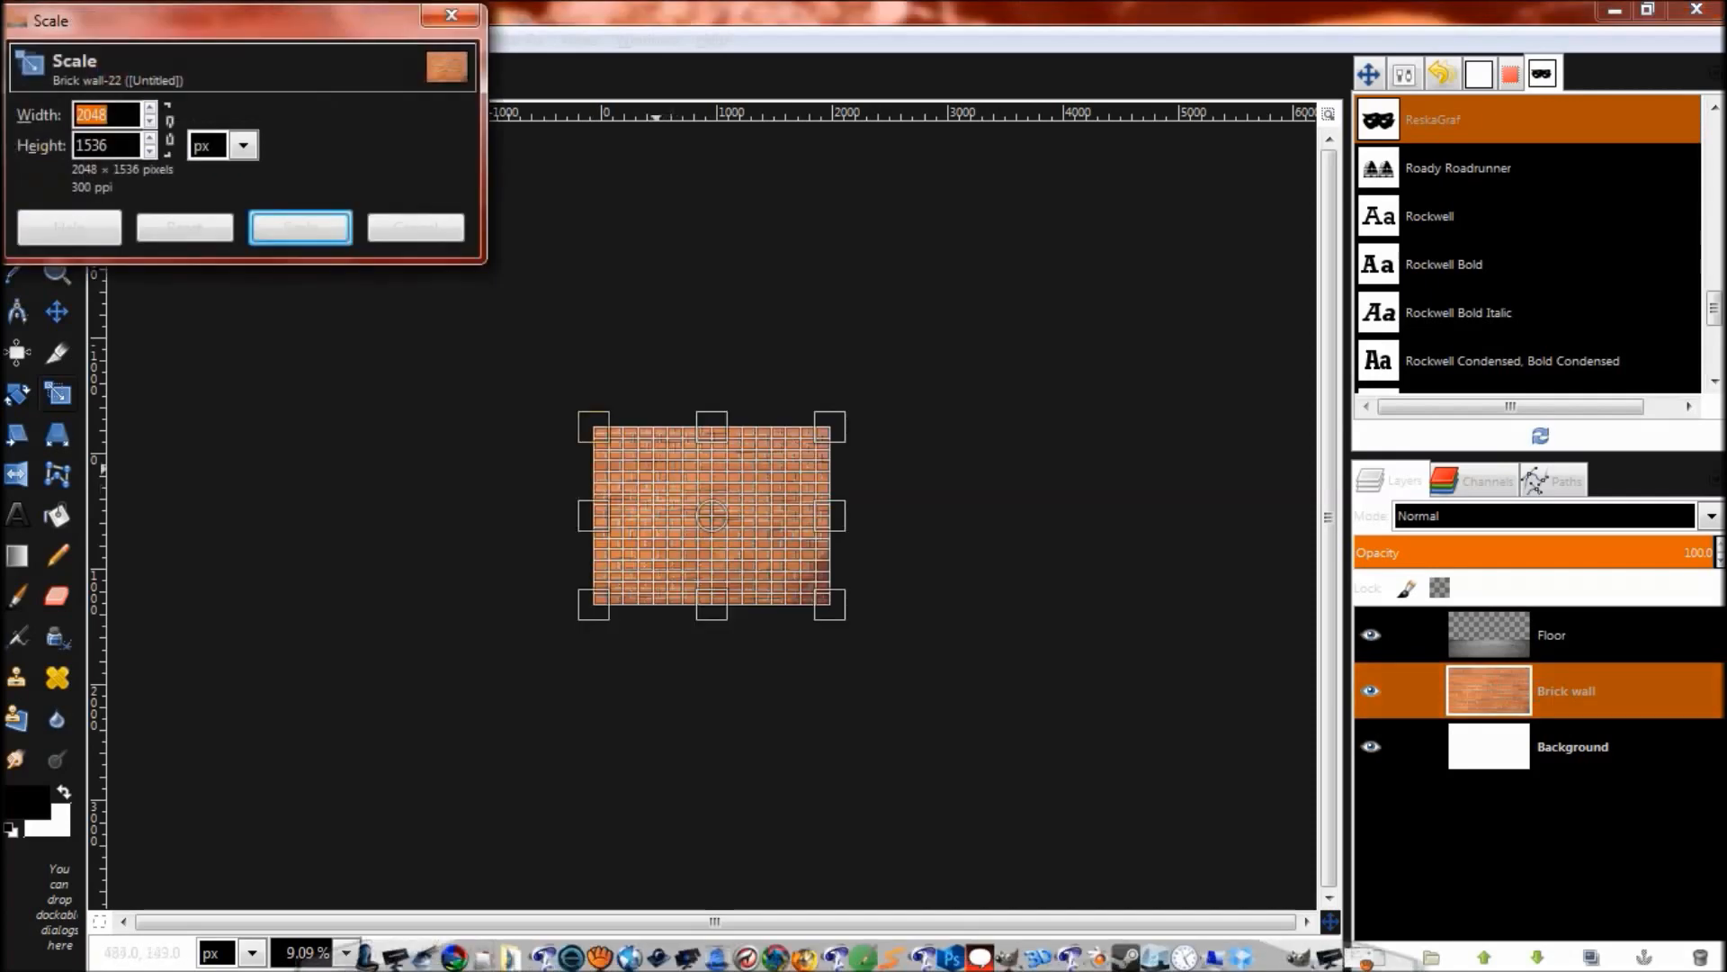
left_click_drag(593, 426, 600, 454)
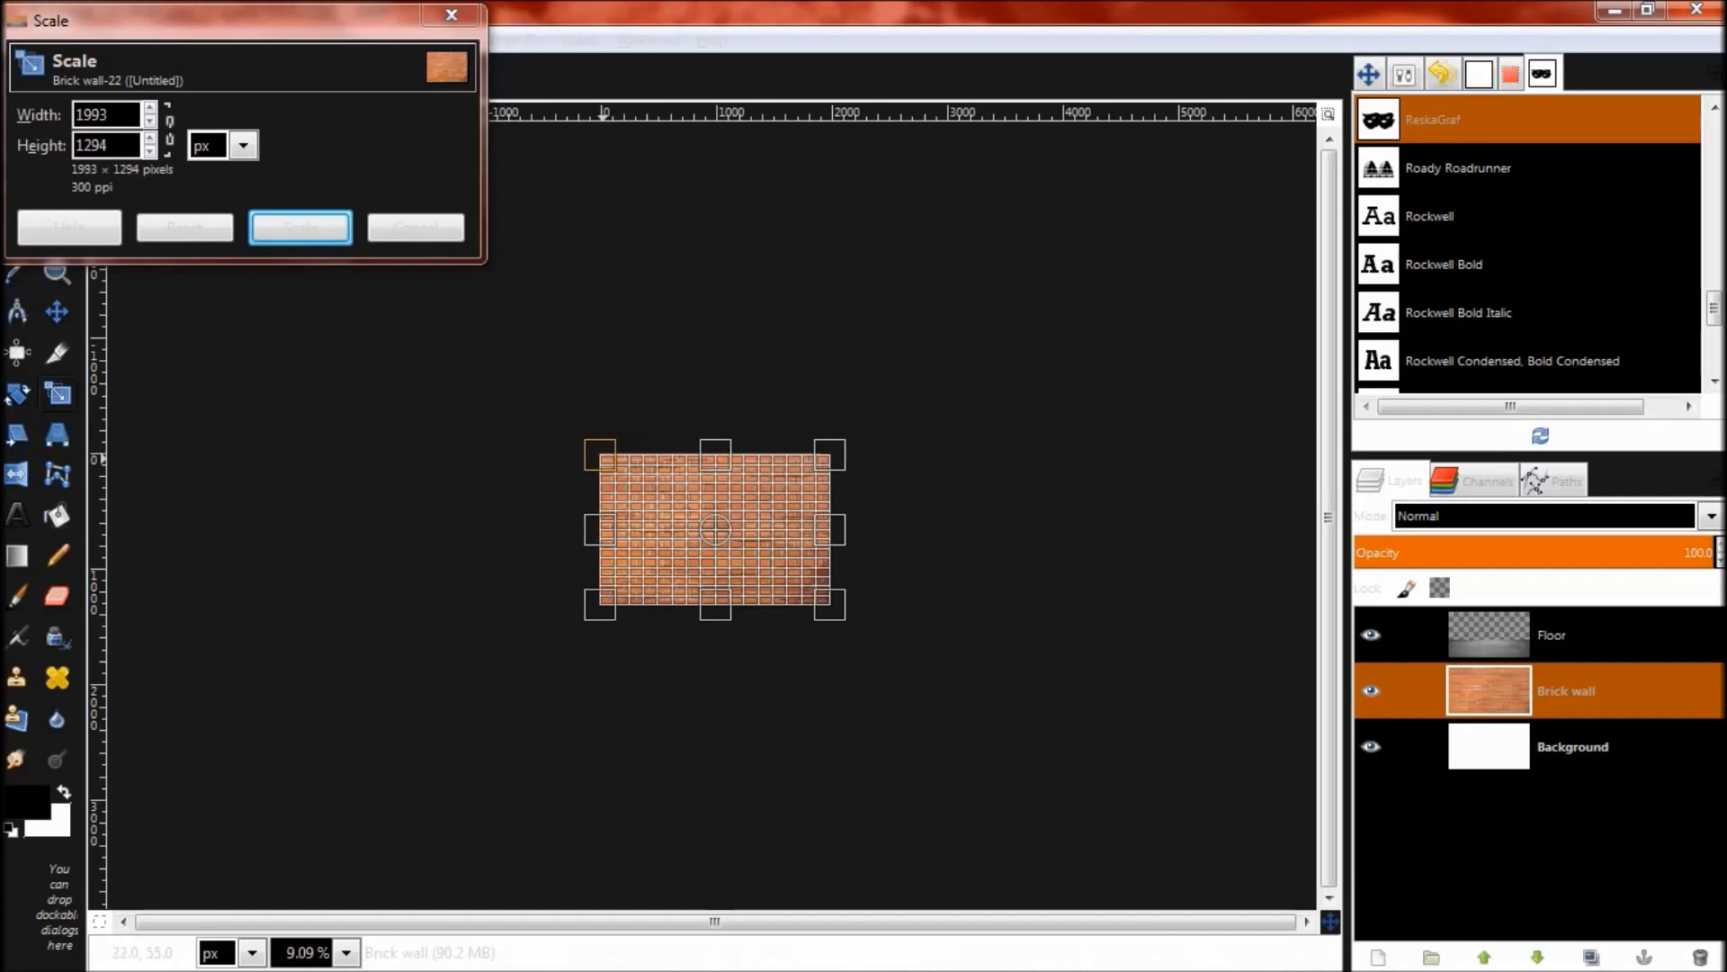
left_click_drag(843, 623, 840, 595)
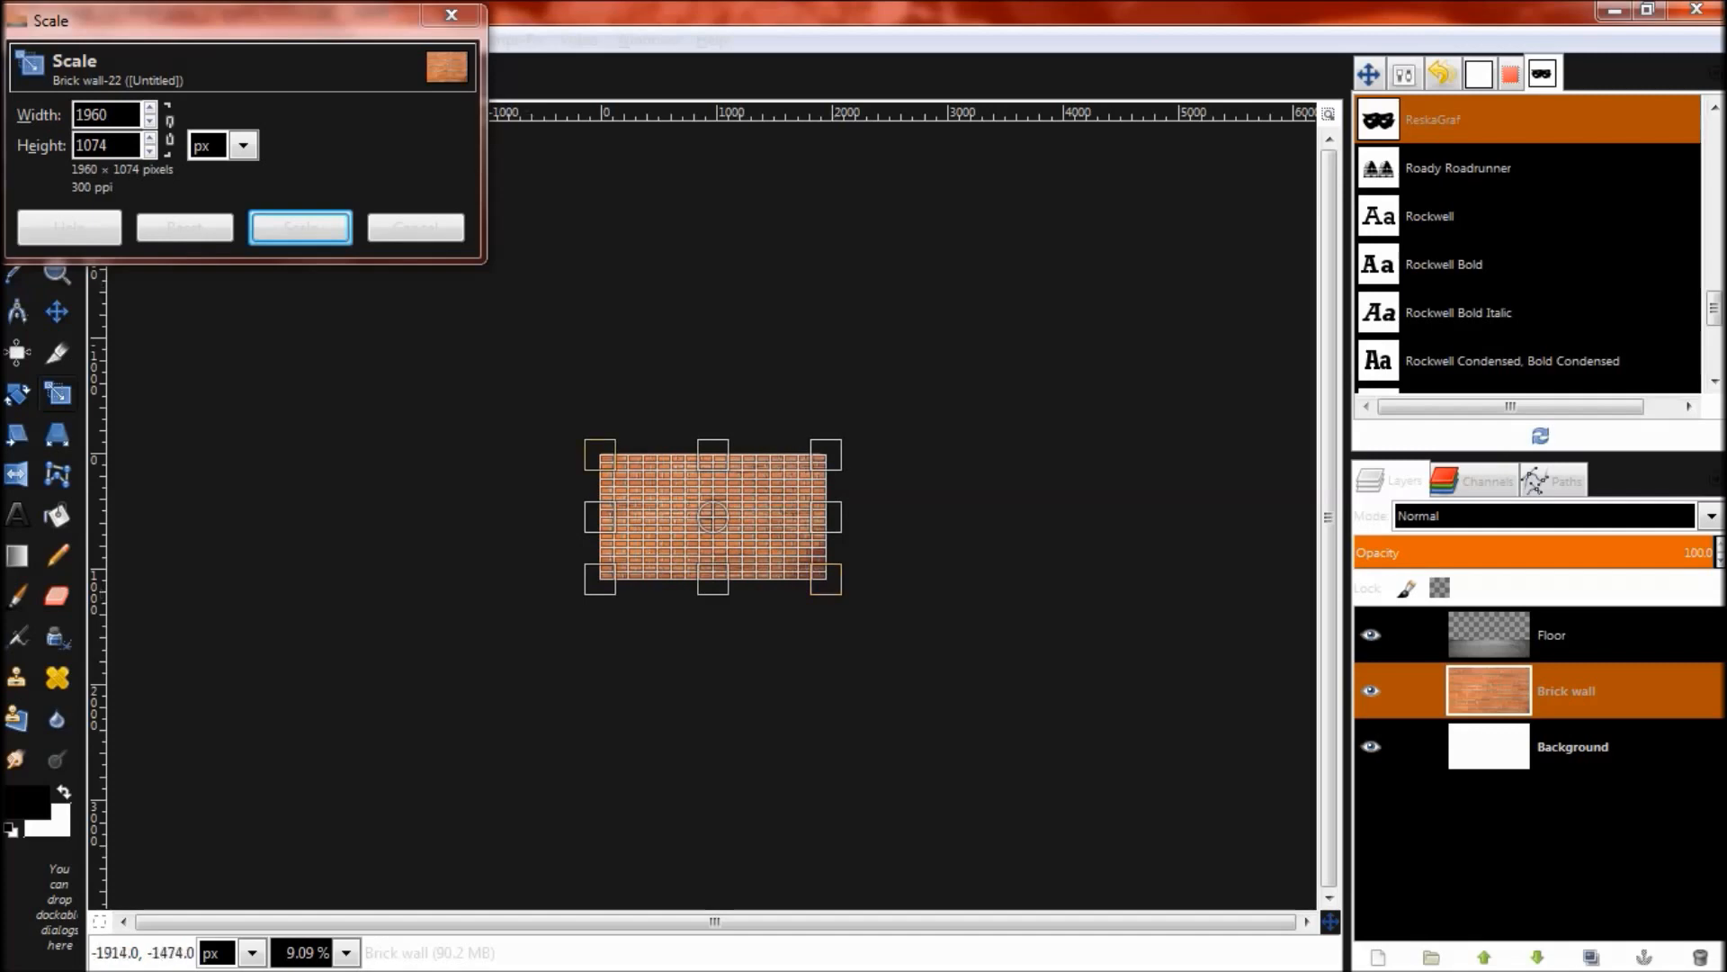
left_click(301, 227)
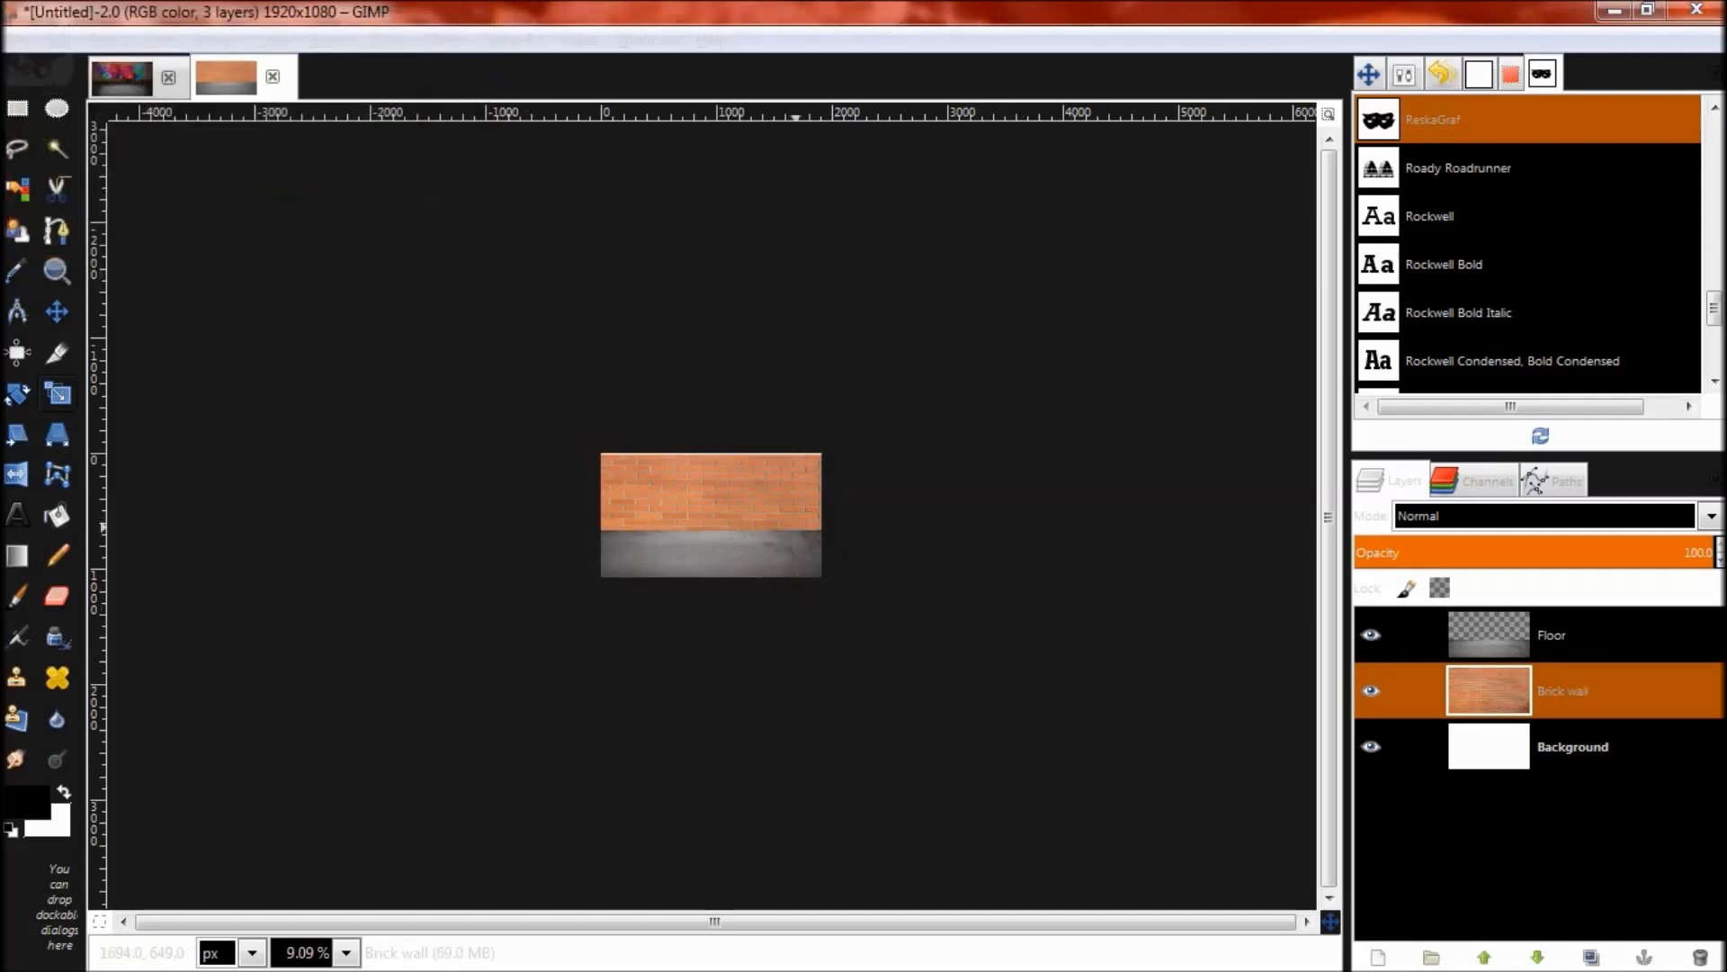
Step: Move the Brick wall layer up so it covers the canvas's upper edge and its lower bricks meet the floor
key("plus")
key("plus")
key("plus")
key("plus")
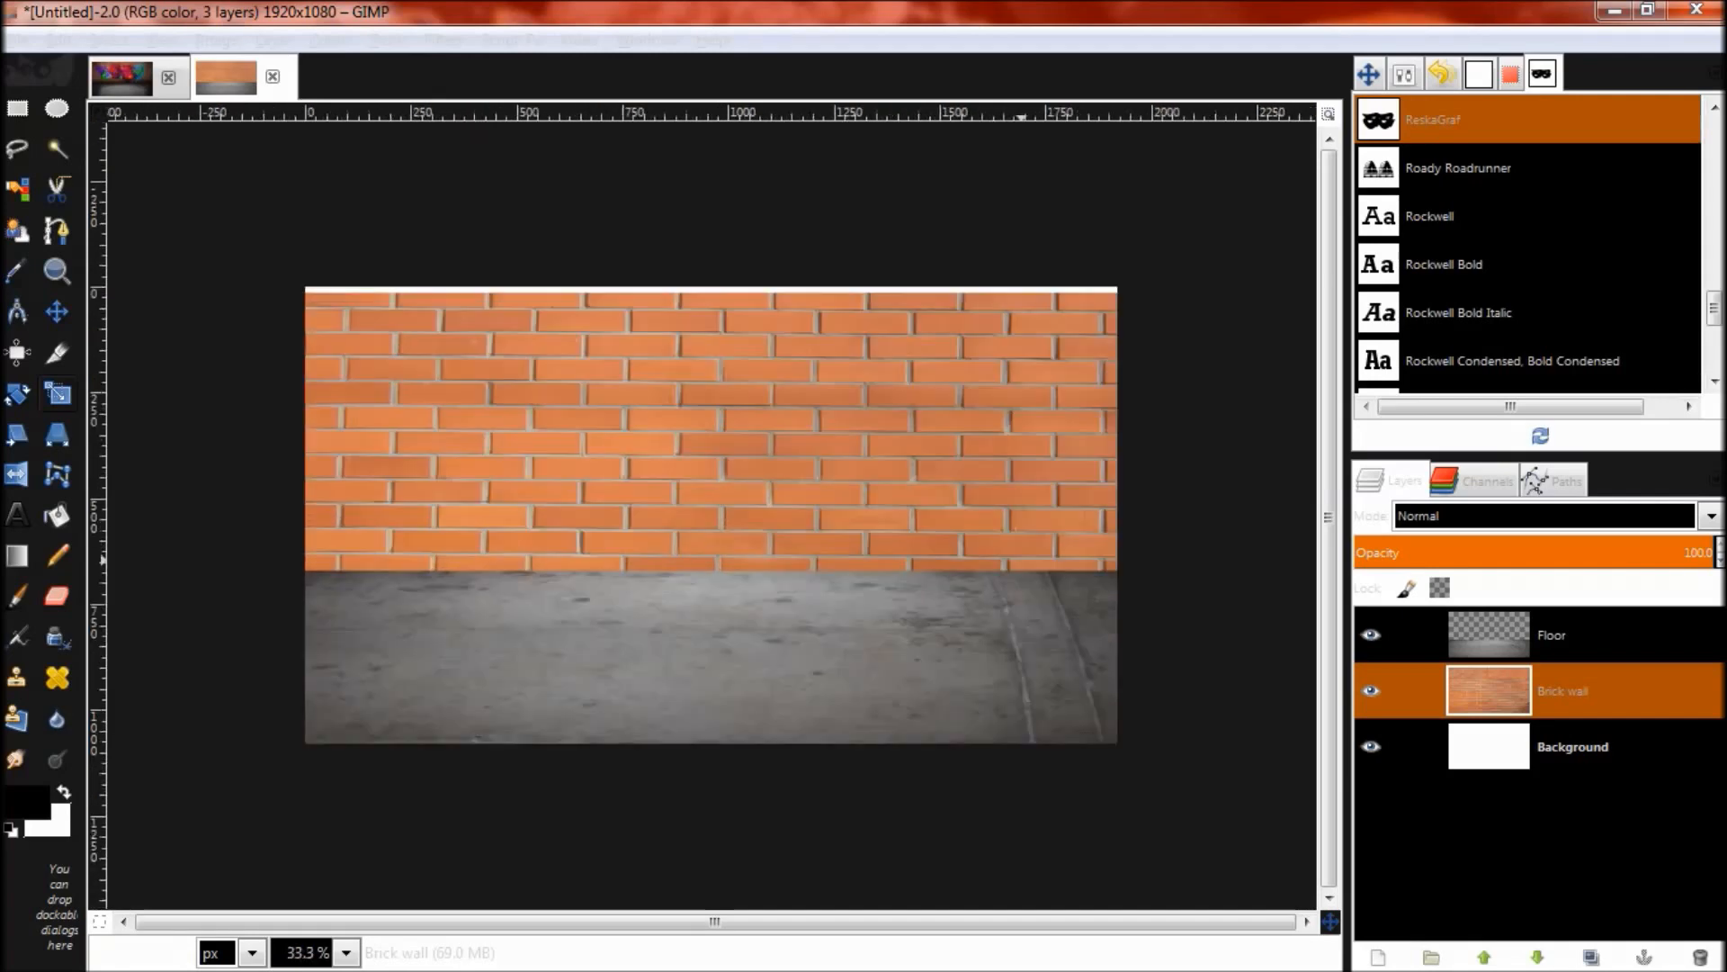
left_click_drag(715, 515, 718, 353)
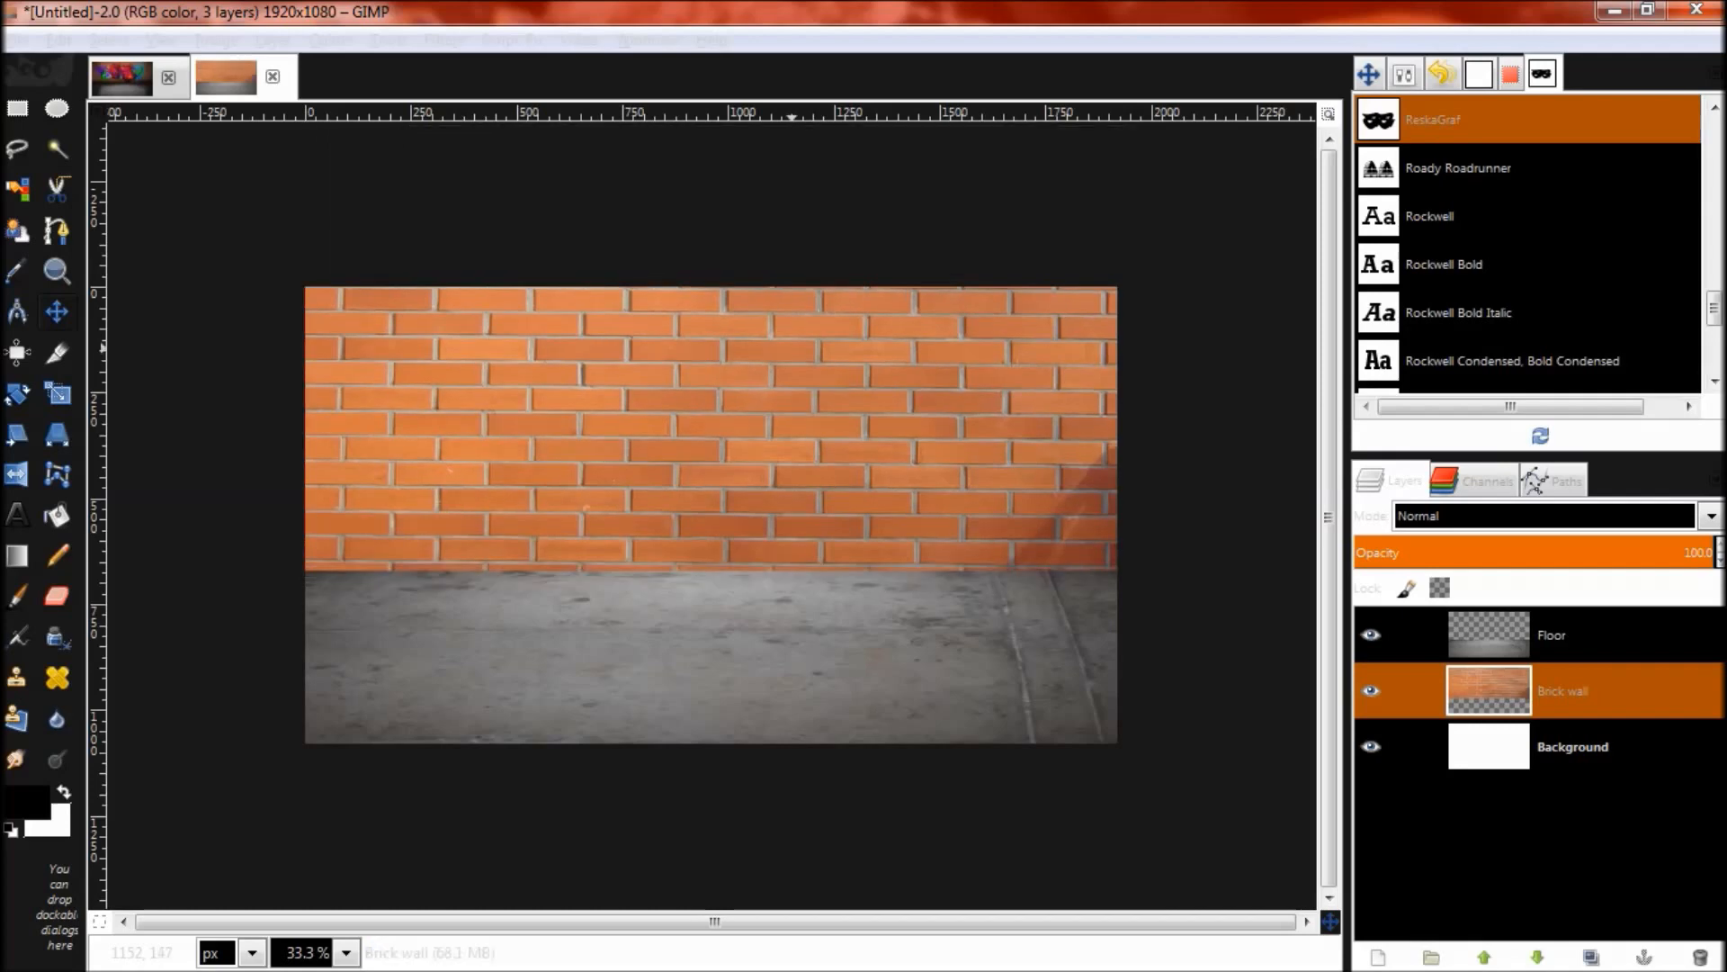
Step: Rotate the Brick wall layer by about -0.49° and shift it slightly down to line its mortar up with the floor edge
left_click(18, 393)
left_click(718, 353)
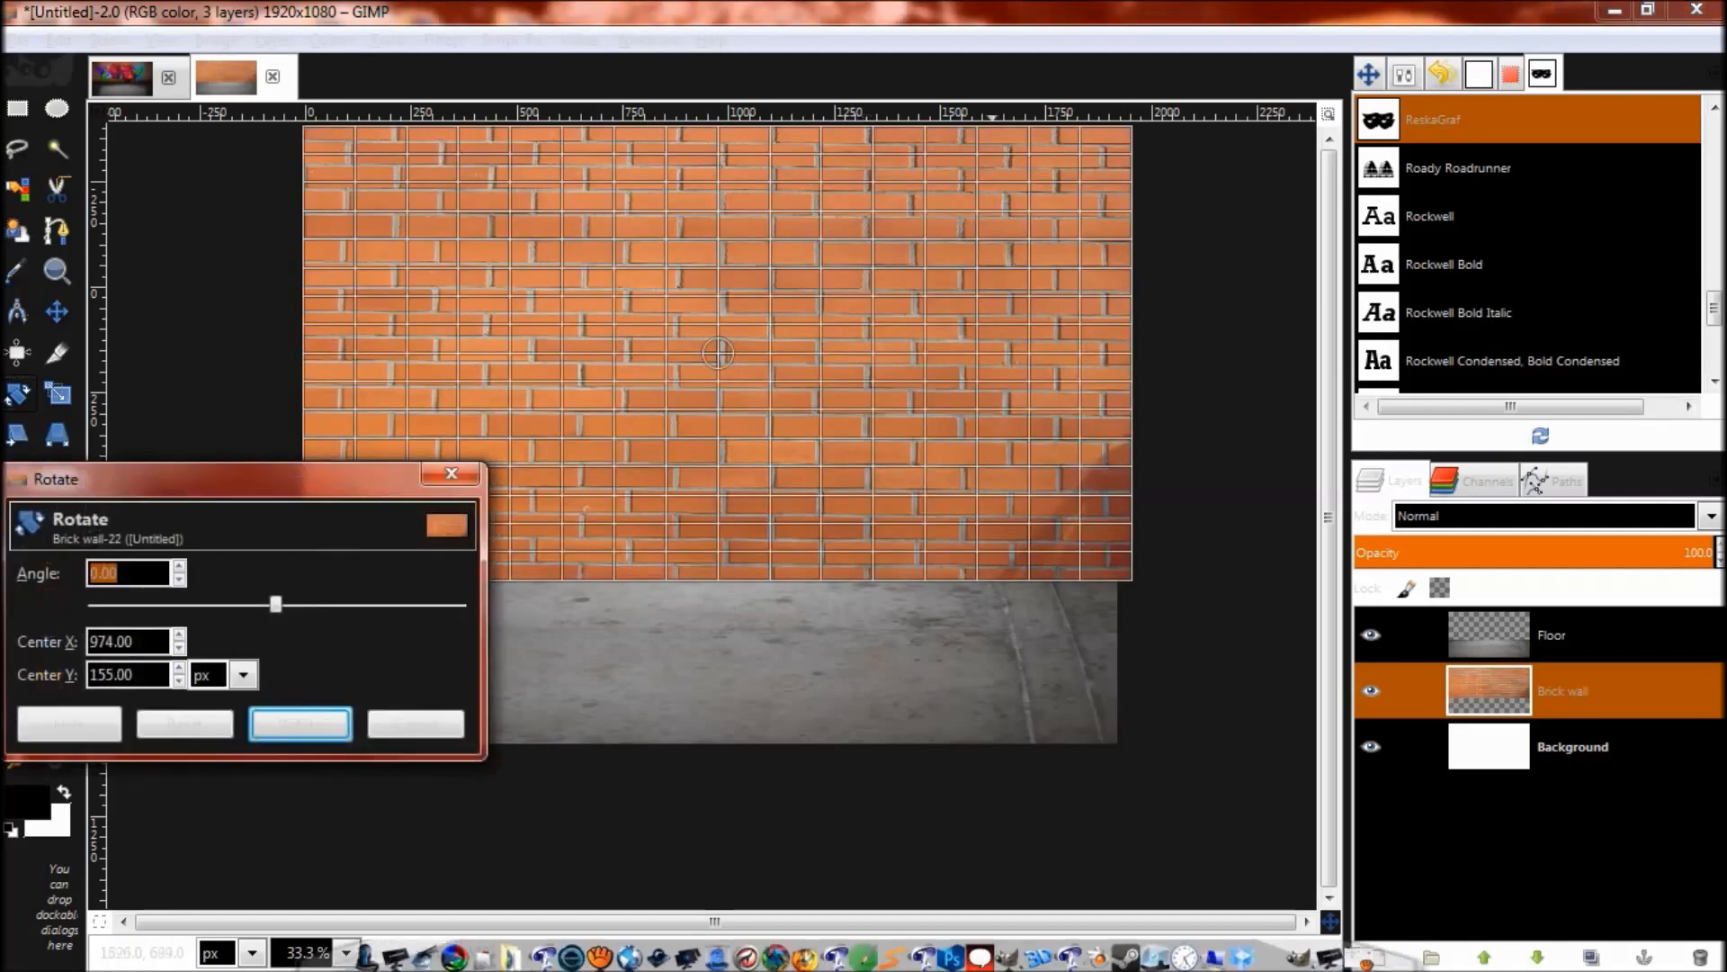
left_click_drag(1184, 592, 1184, 587)
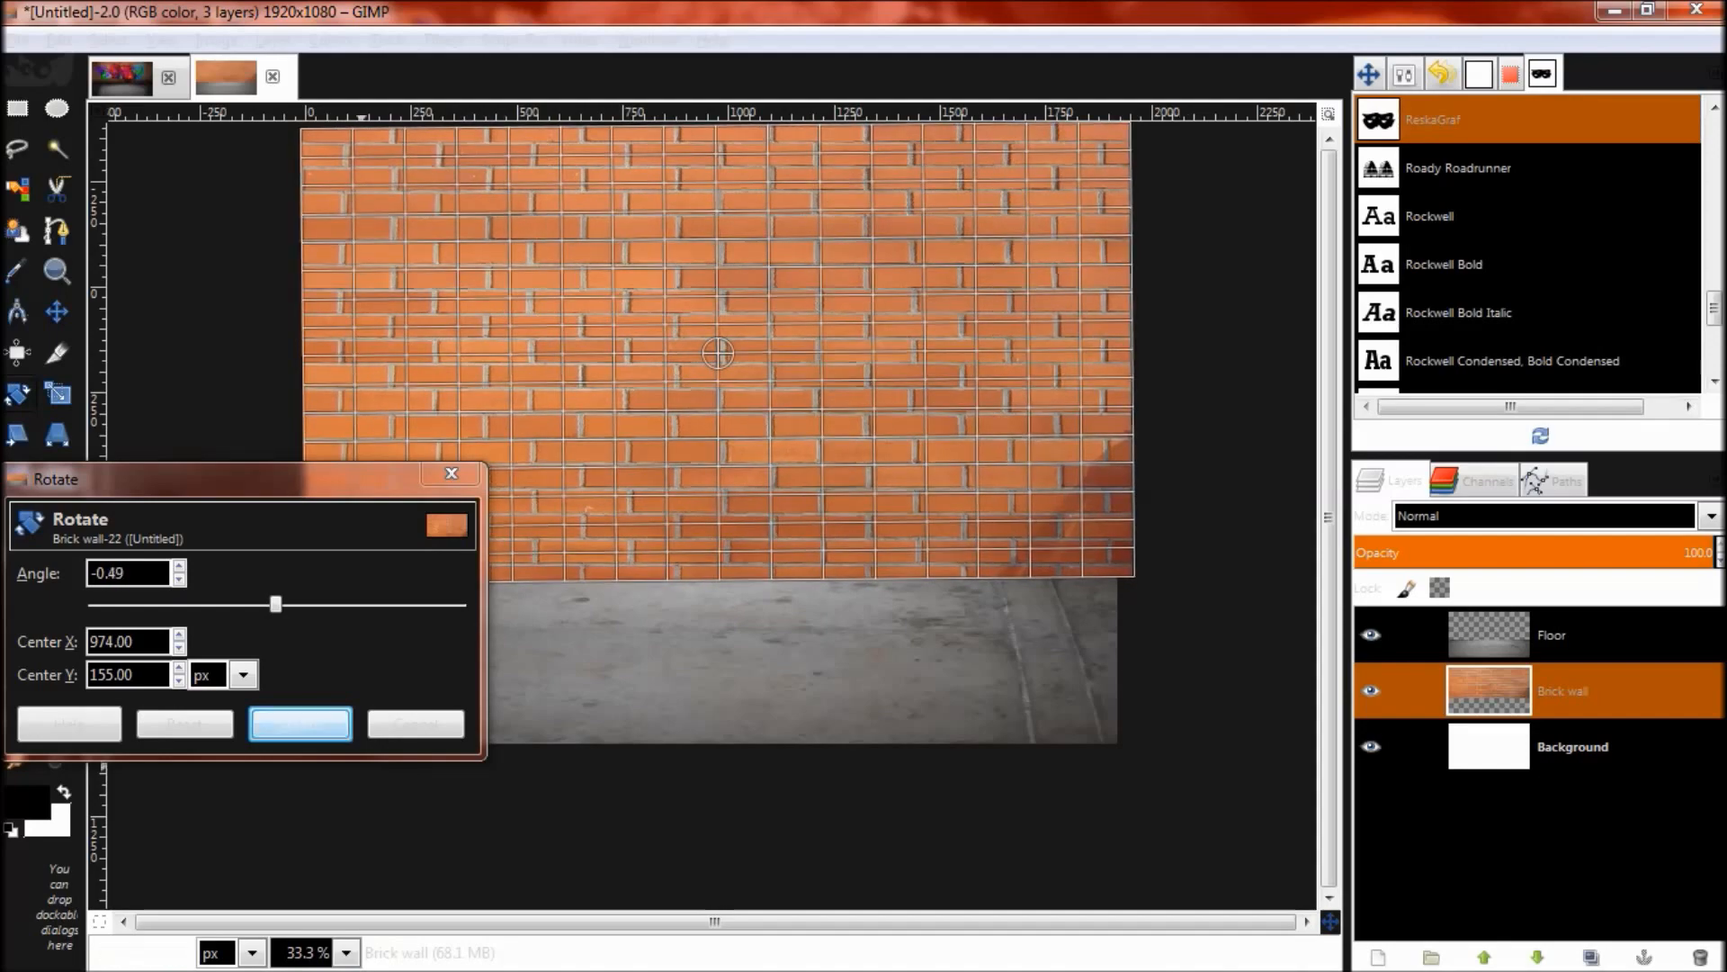
left_click(300, 724)
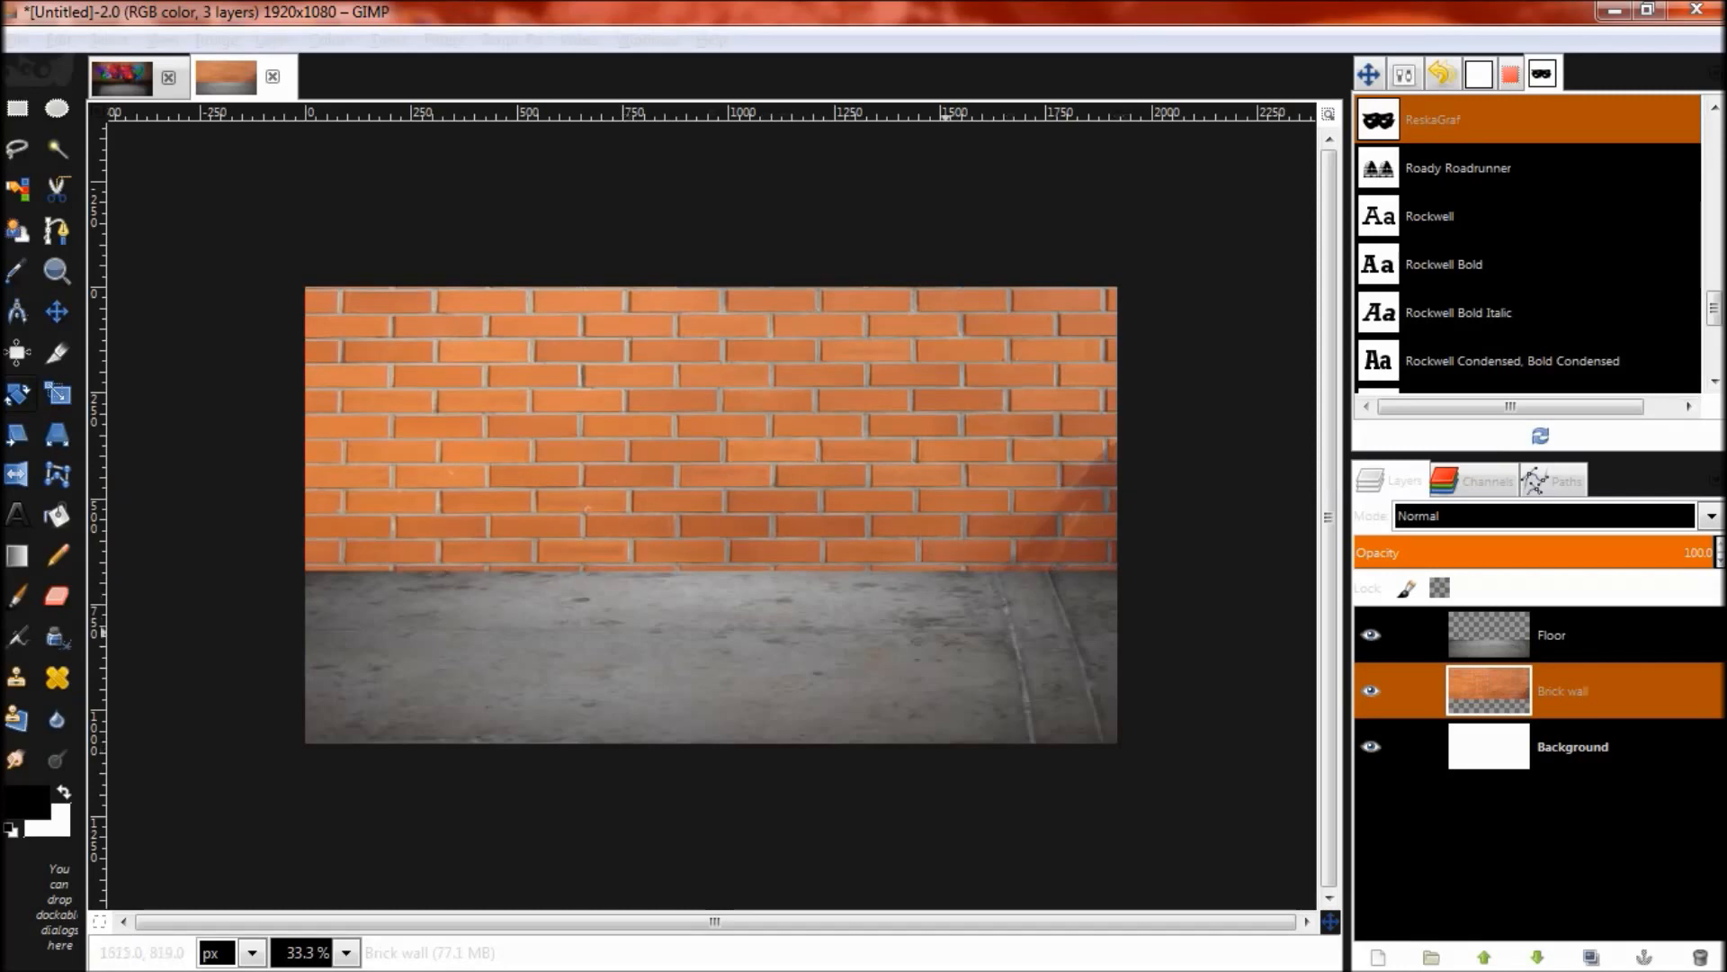
left_click_drag(719, 351, 717, 359)
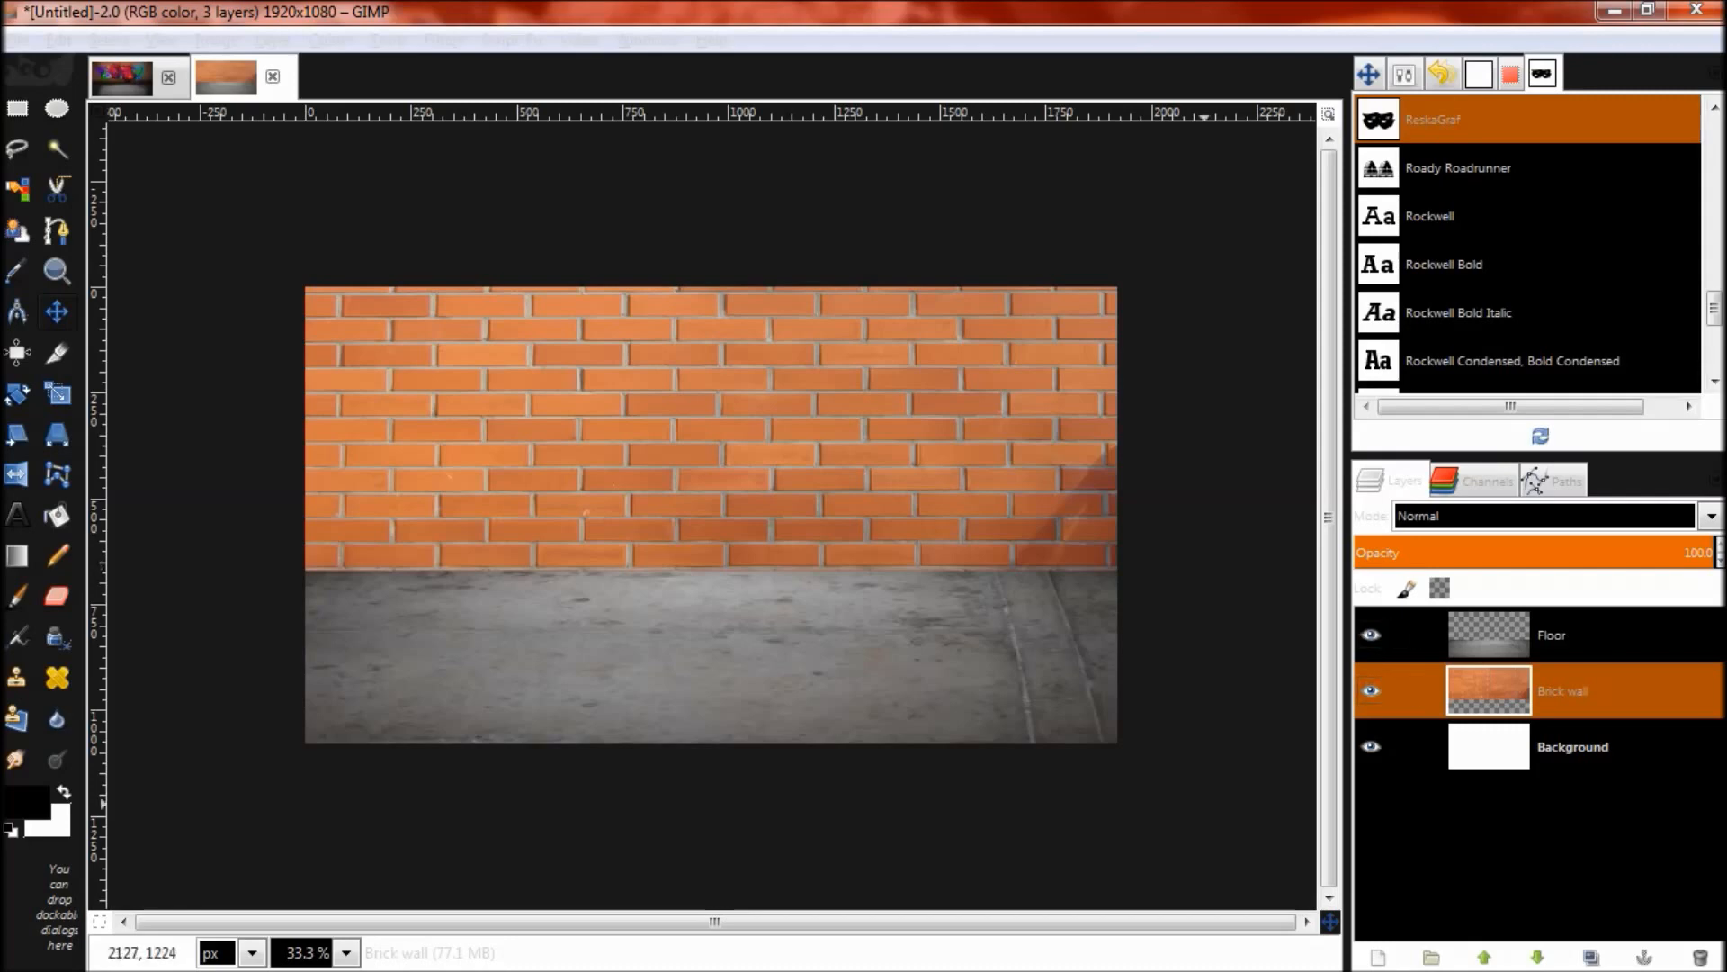
Step: Add two transparent 1920 × 1080 px layers, one directly above Brick wall and one above Floor
key("ctrl+shift+n")
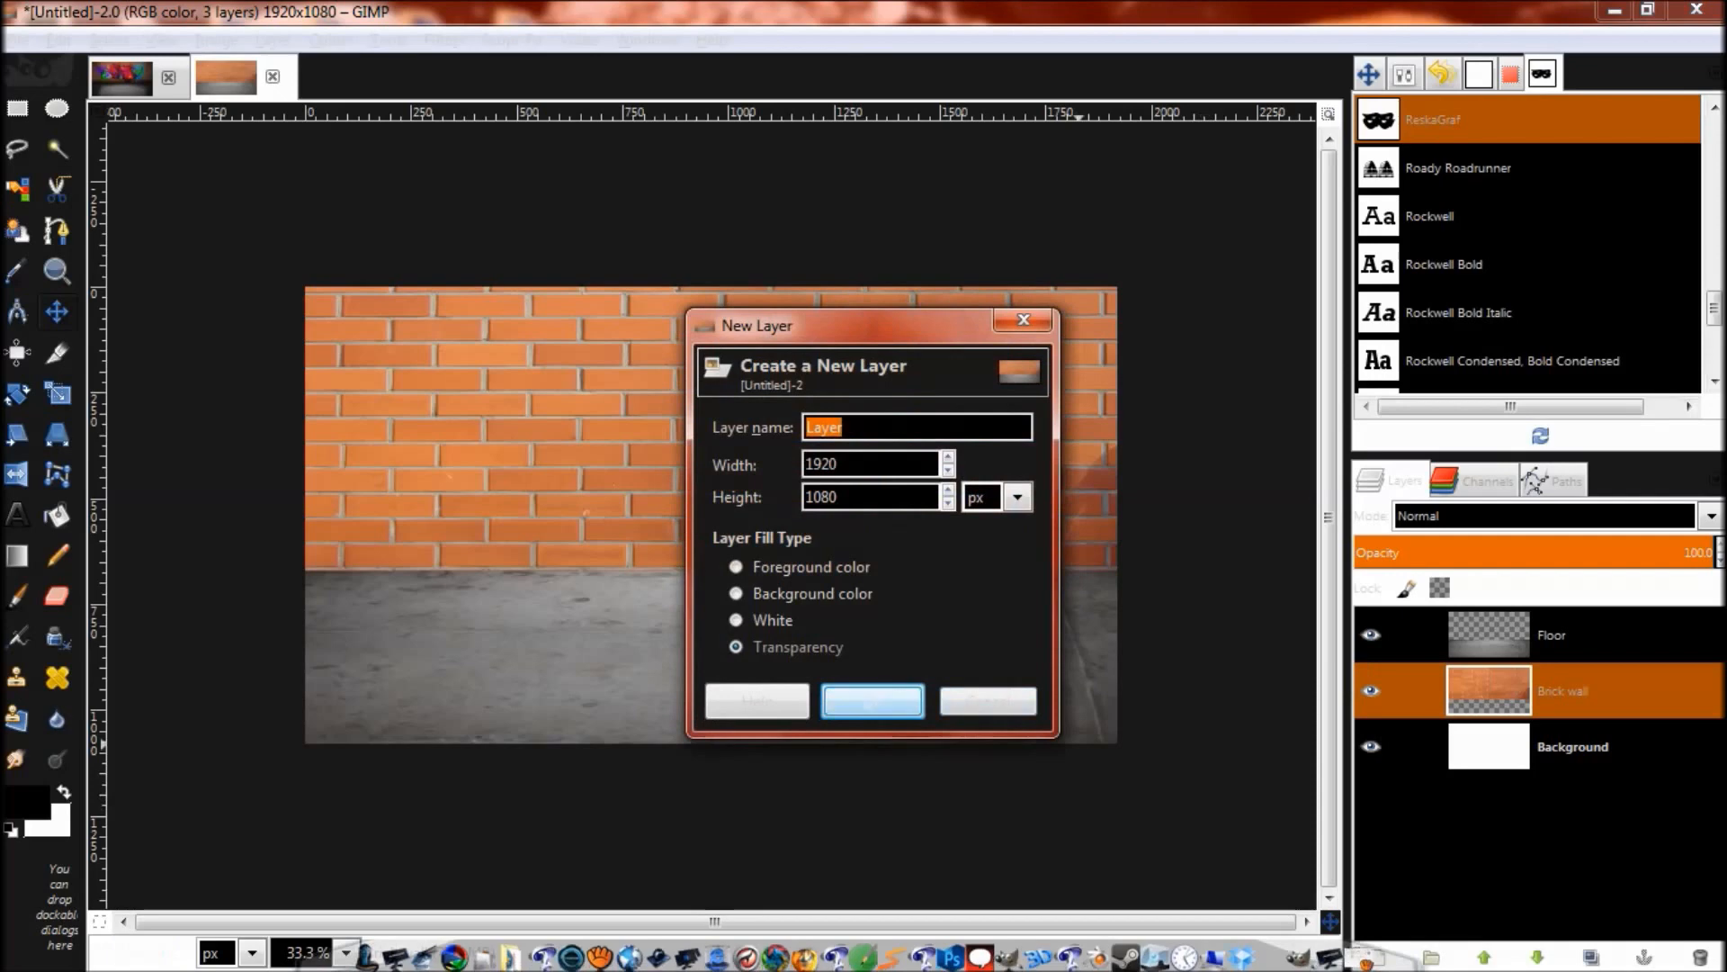
key("Return")
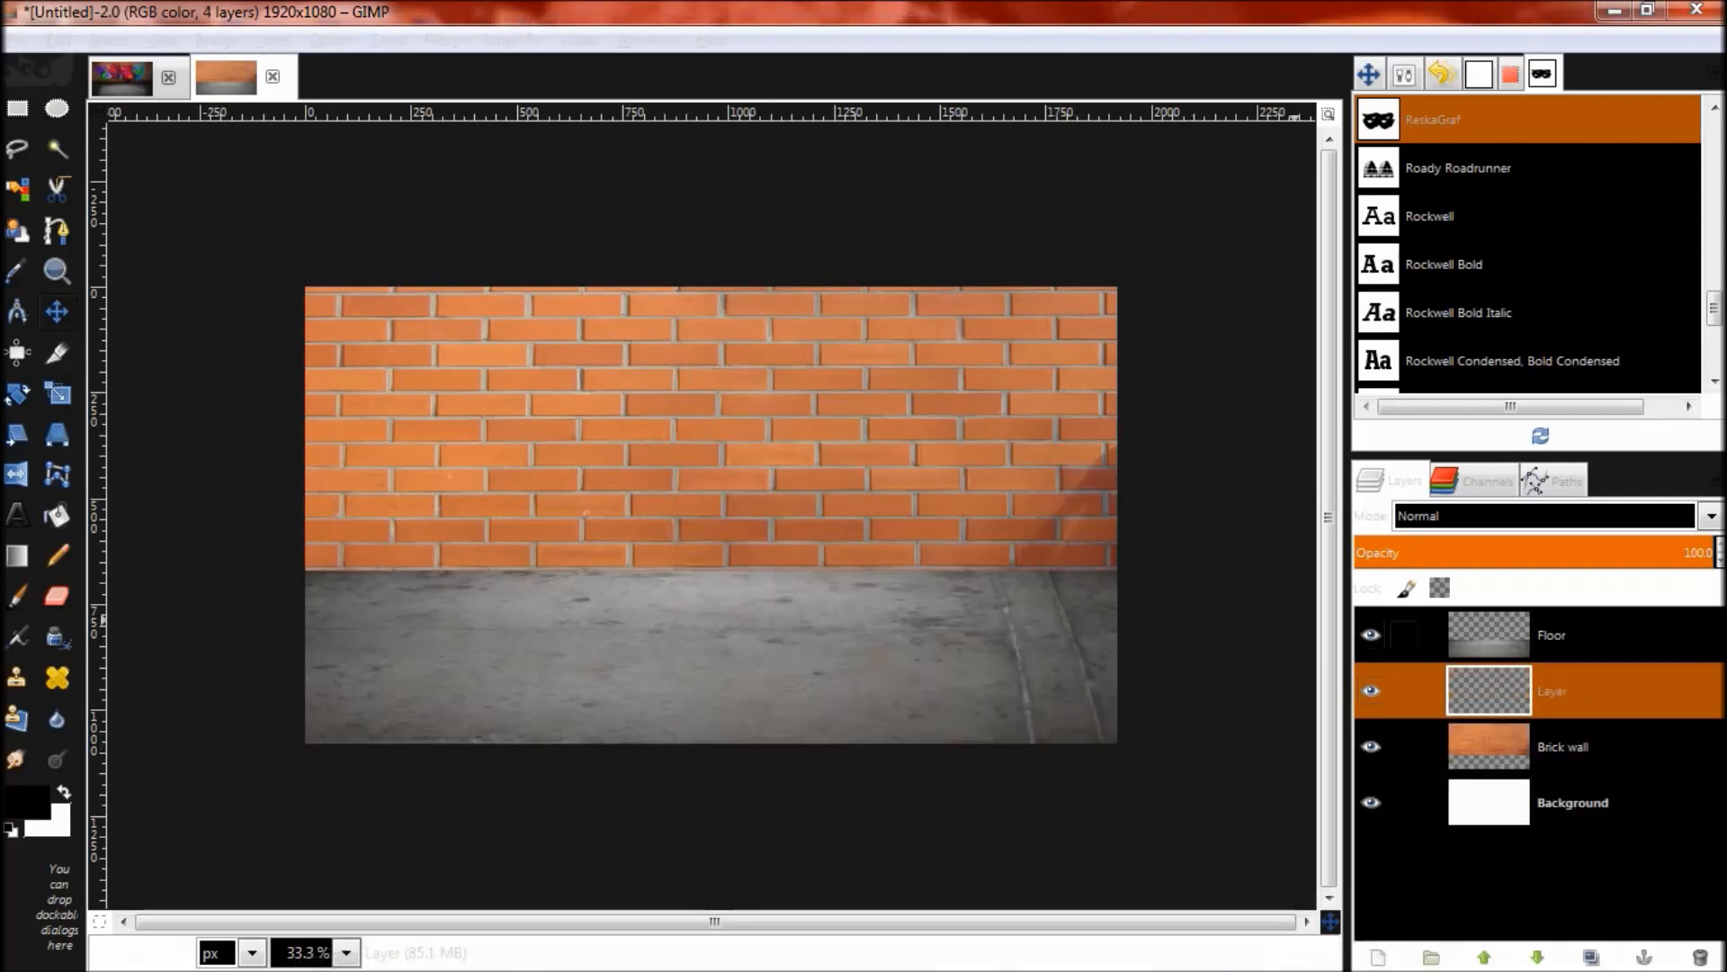
left_click(1551, 635)
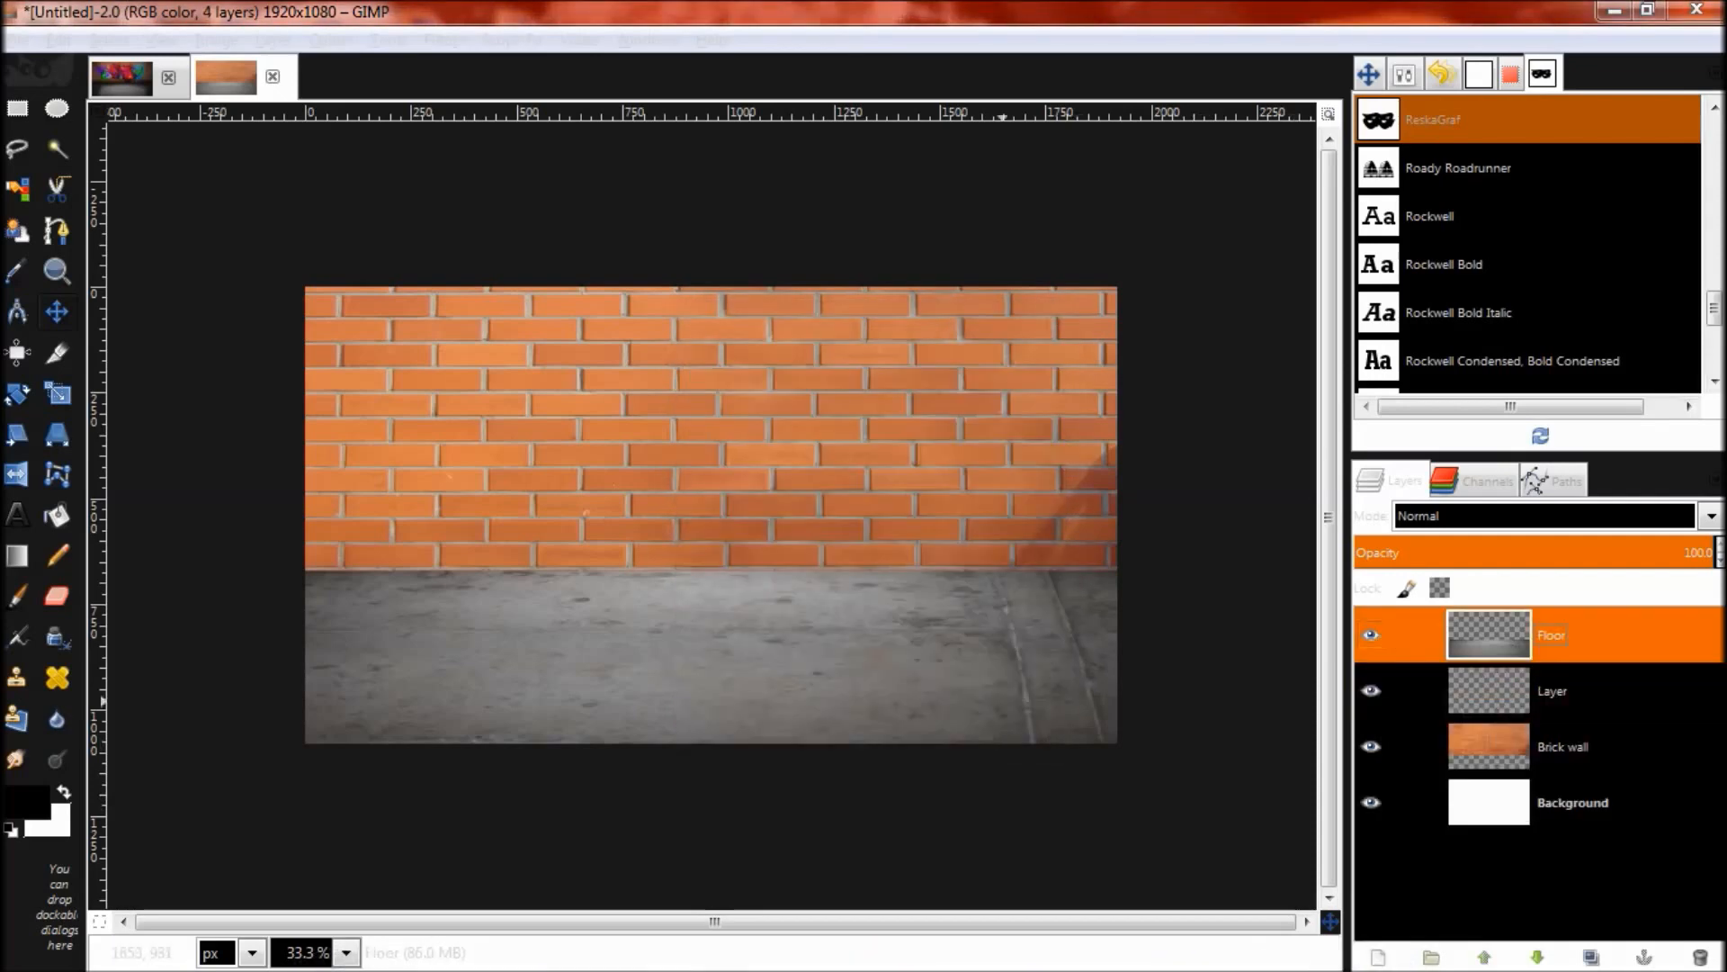
key("shift+ctrl+n")
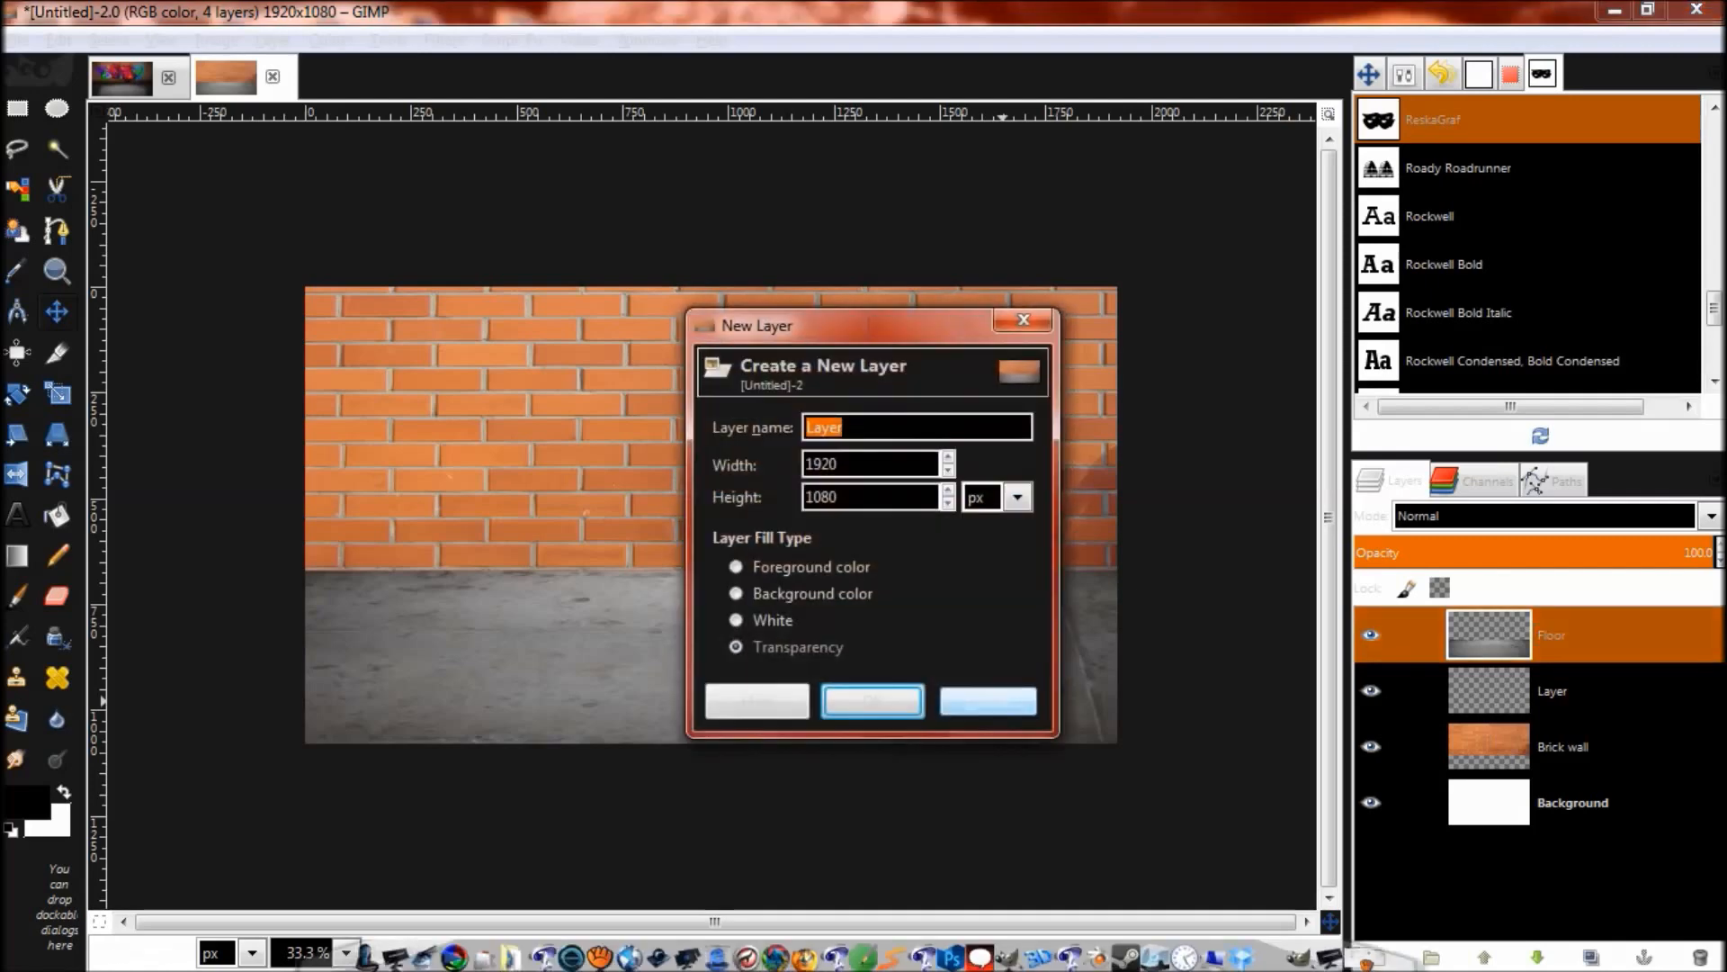
key("Return")
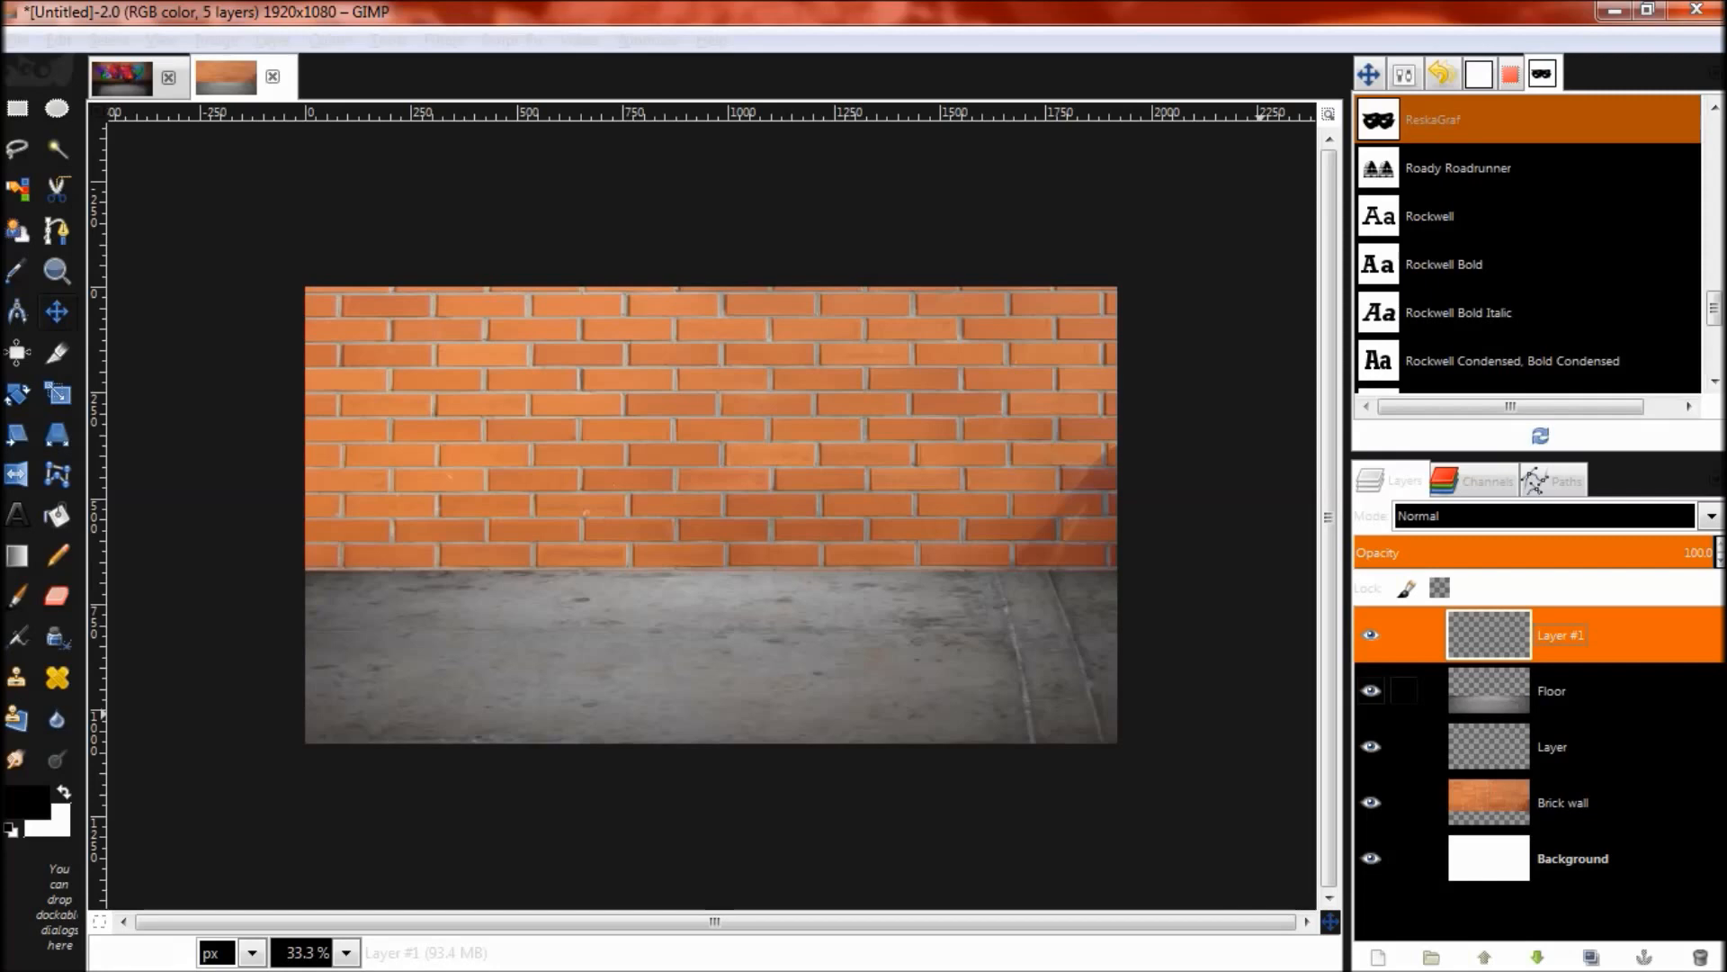
Step: Set up the Paintbrush on the empty layer above Floor with the 2. Hardness 025 brush at about 480 px
left_click(1551, 691)
left_click(1560, 635)
left_click(17, 595)
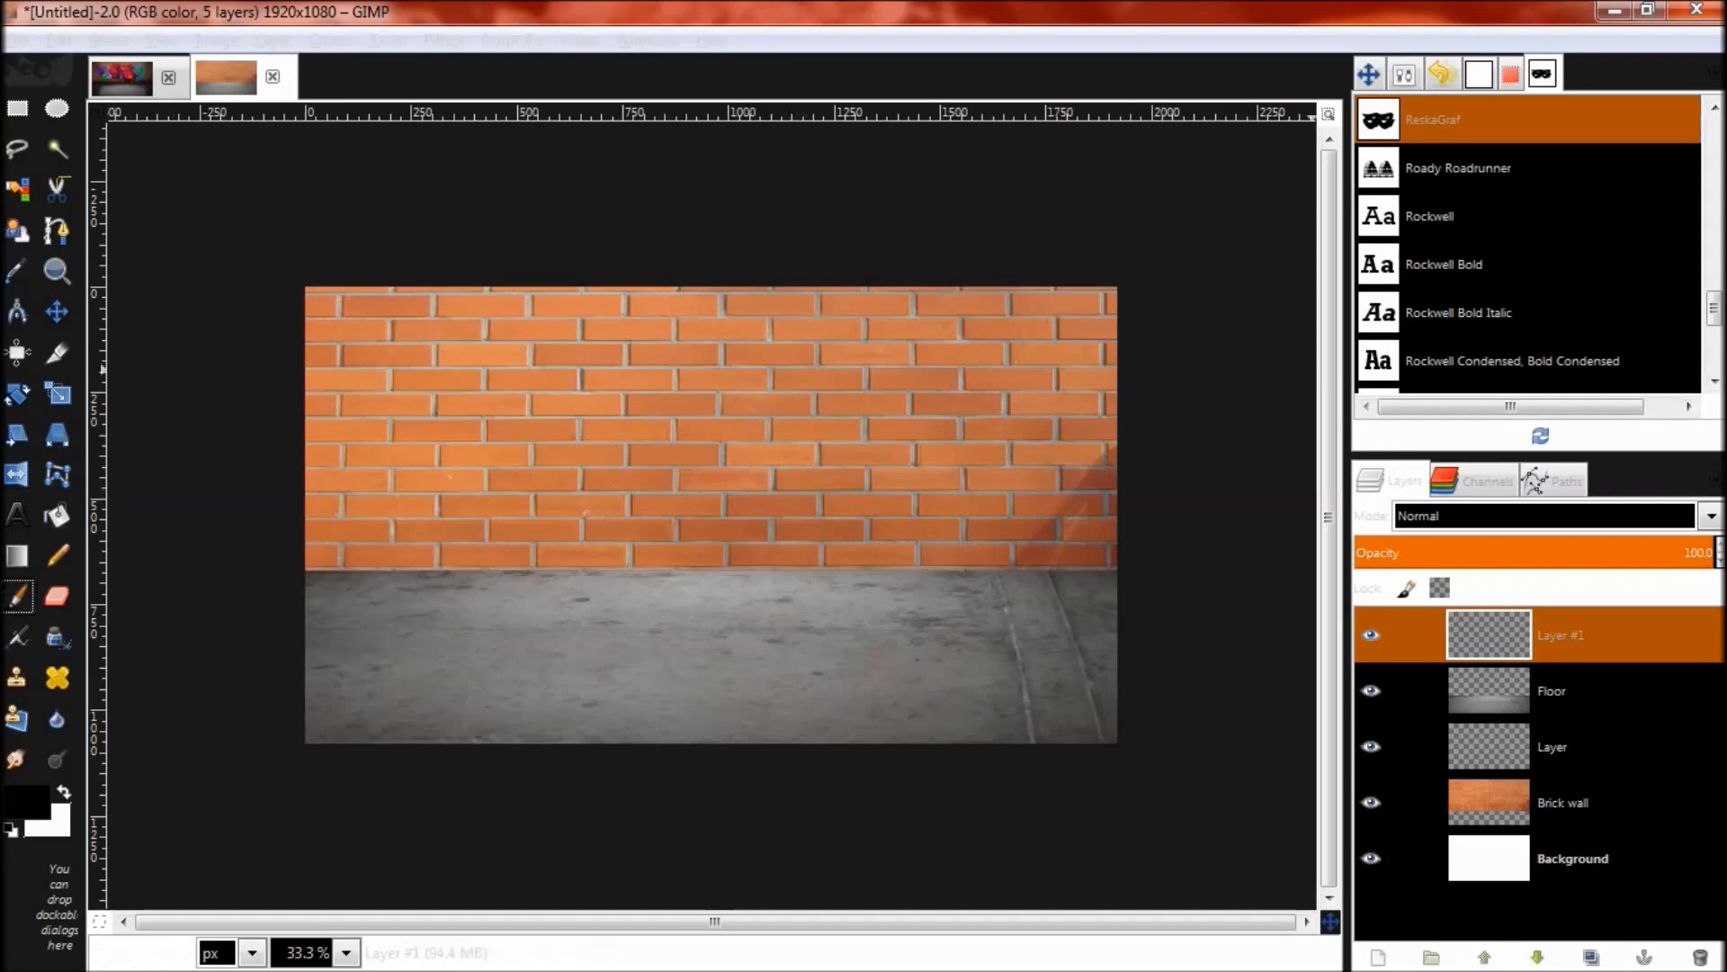
left_click(1405, 74)
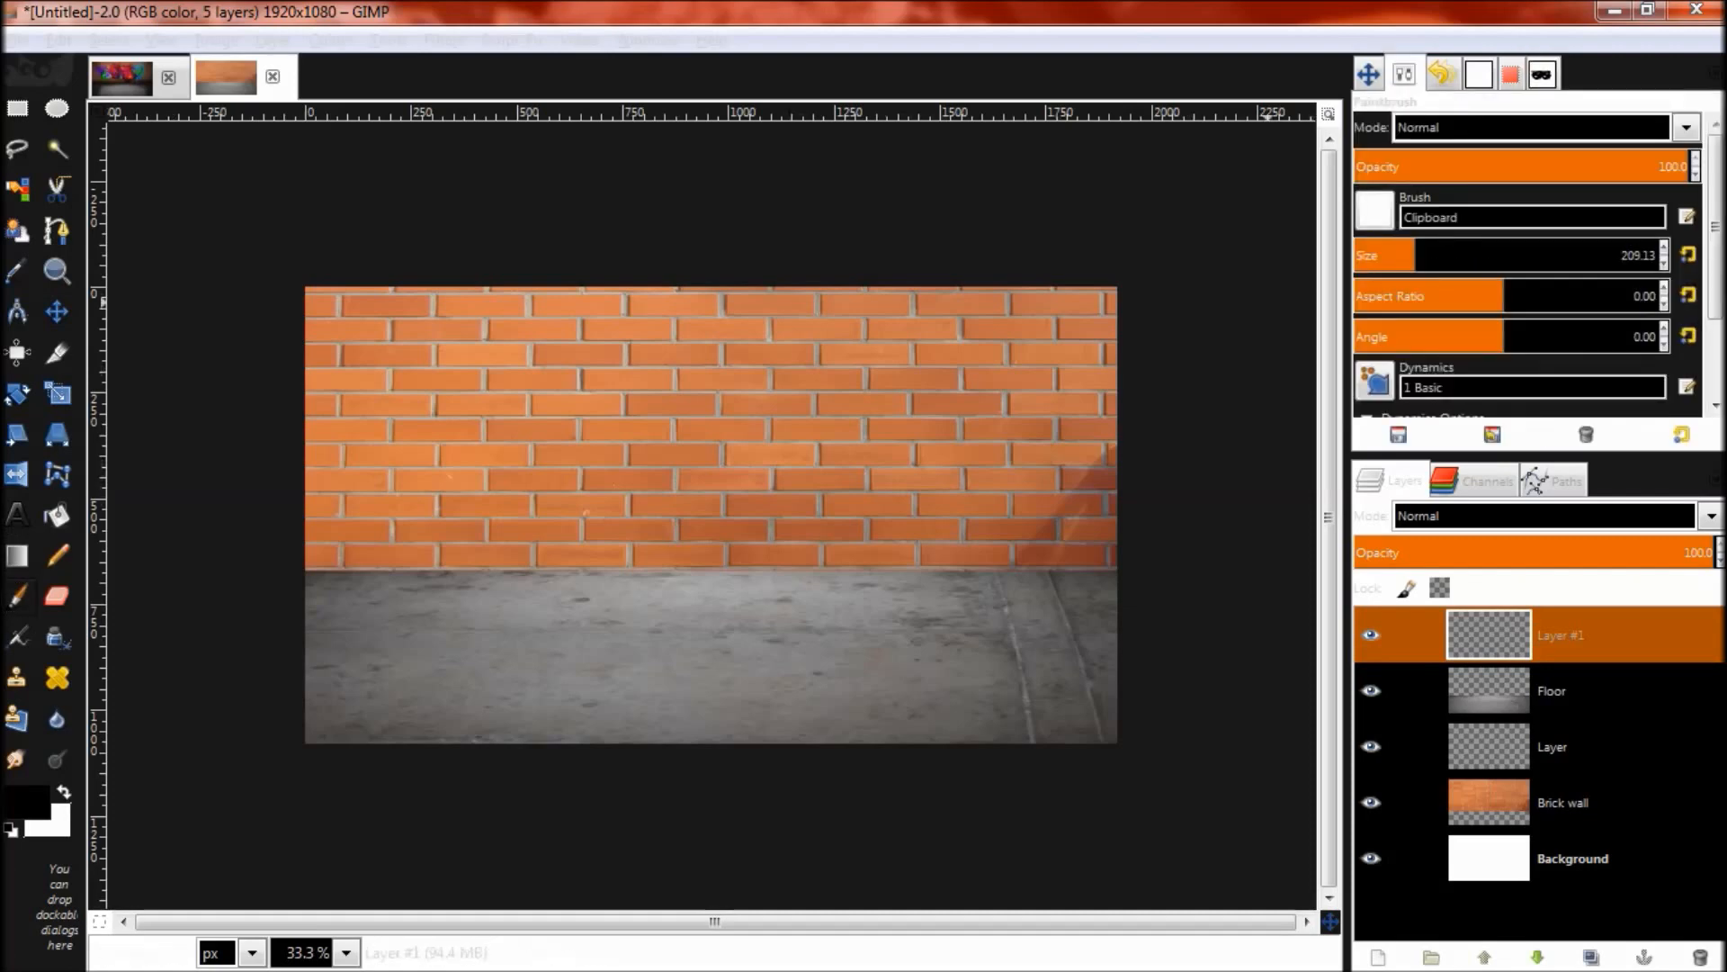
left_click(1470, 255)
left_click_drag(1468, 255, 1475, 255)
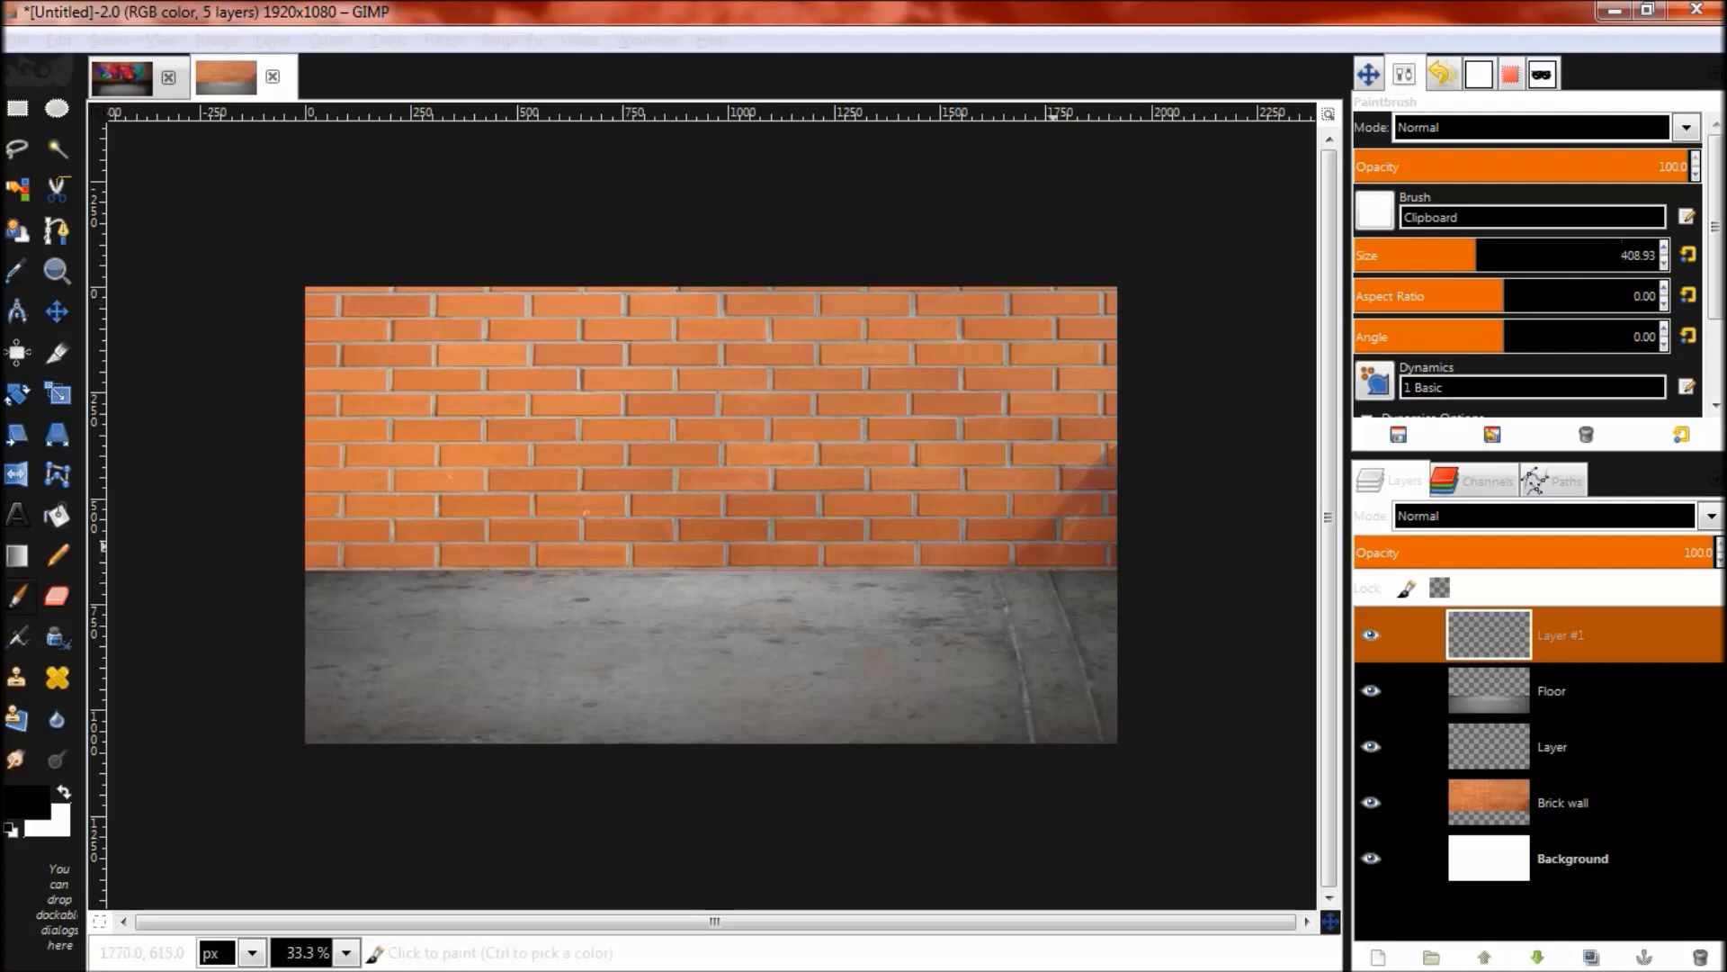
left_click_drag(1476, 255, 1457, 254)
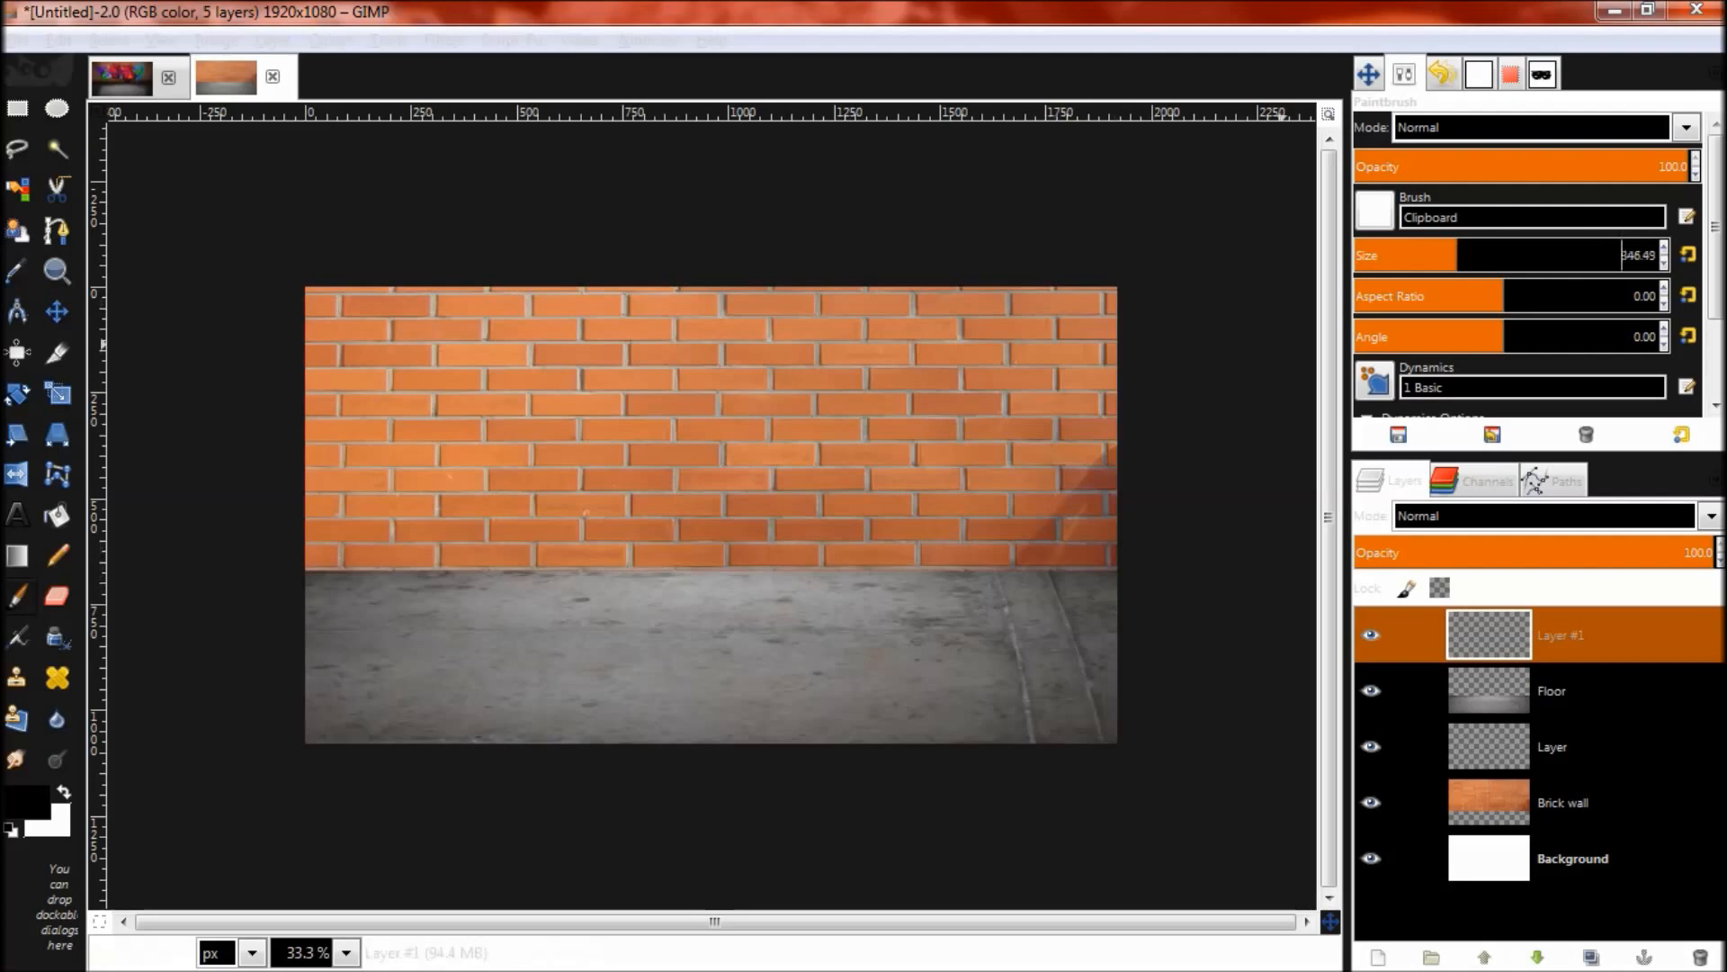
left_click(1375, 210)
left_click(1374, 286)
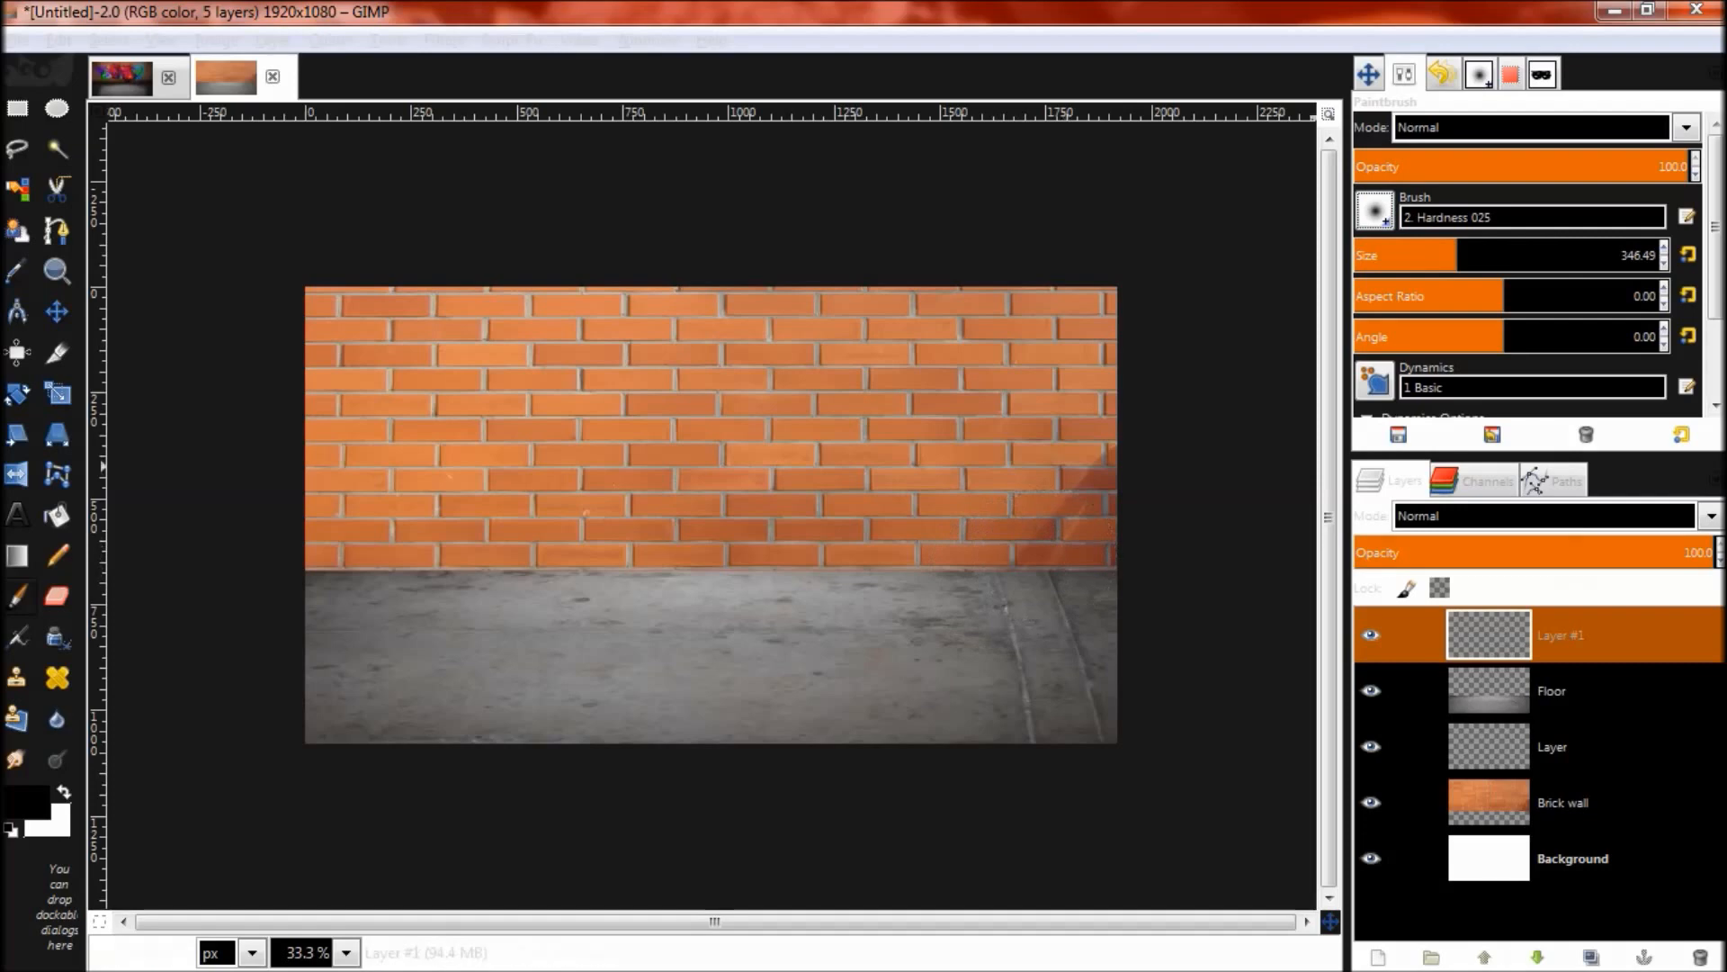
left_click_drag(1457, 254, 1493, 254)
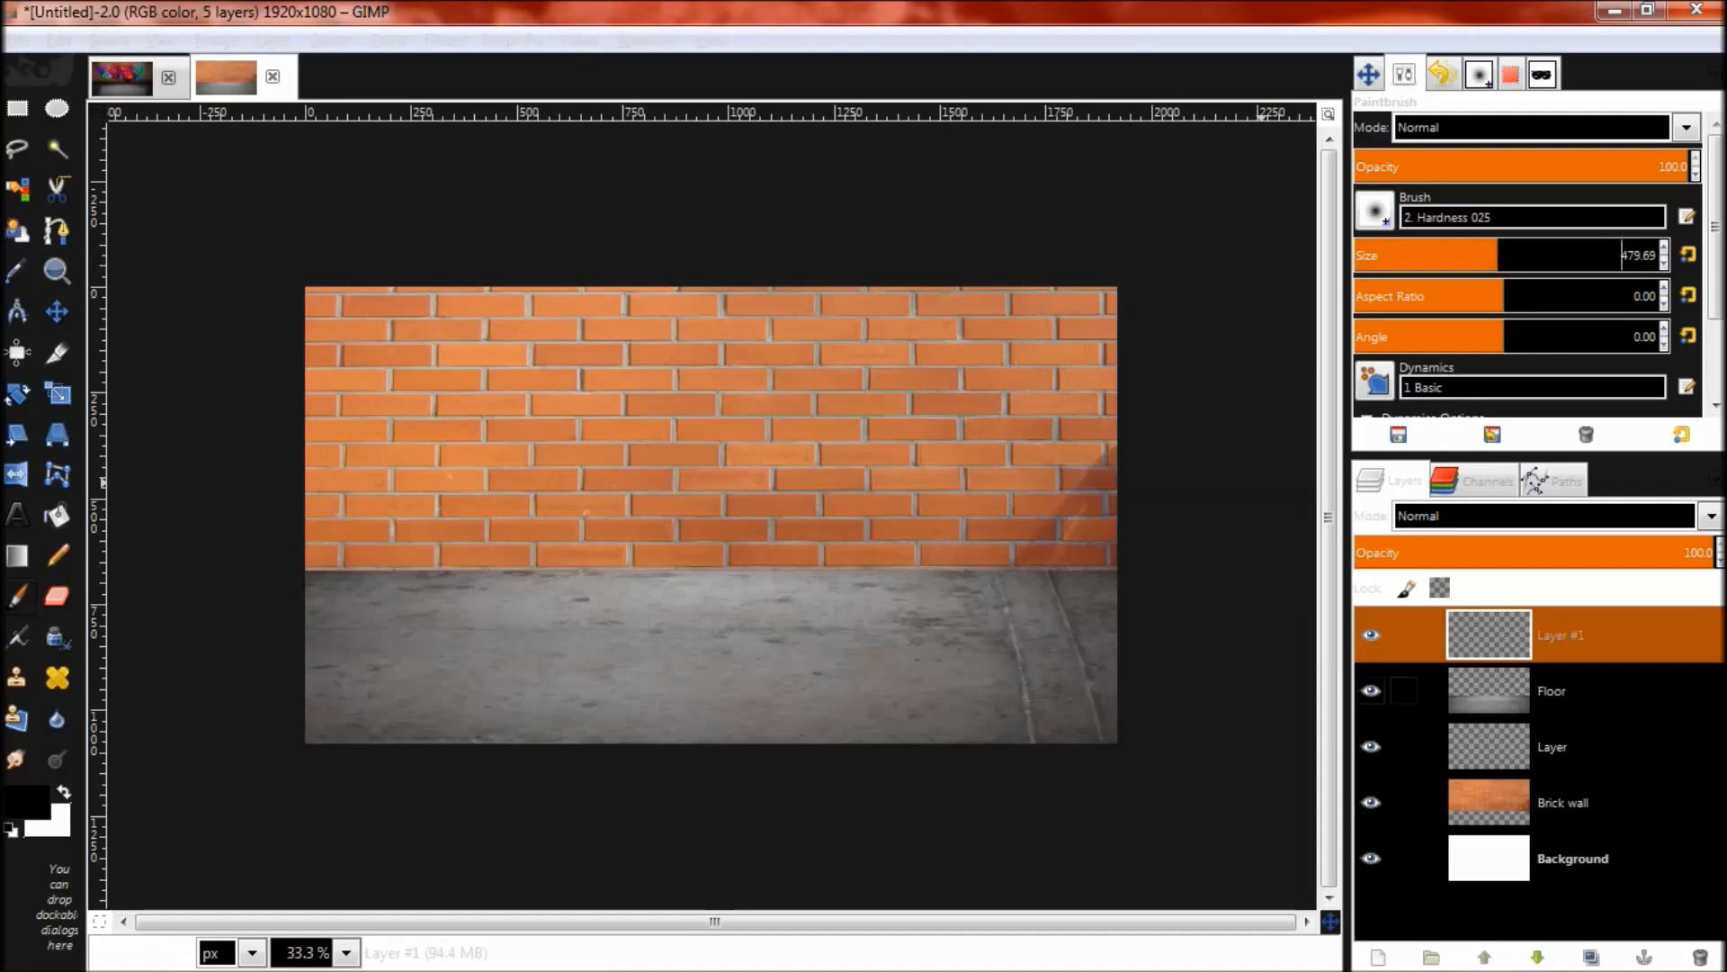
Step: Select the Floor layer's opaque area and paint a soft black shadow along its upper edge on the topmost layer
left_click(1488, 690, "alt")
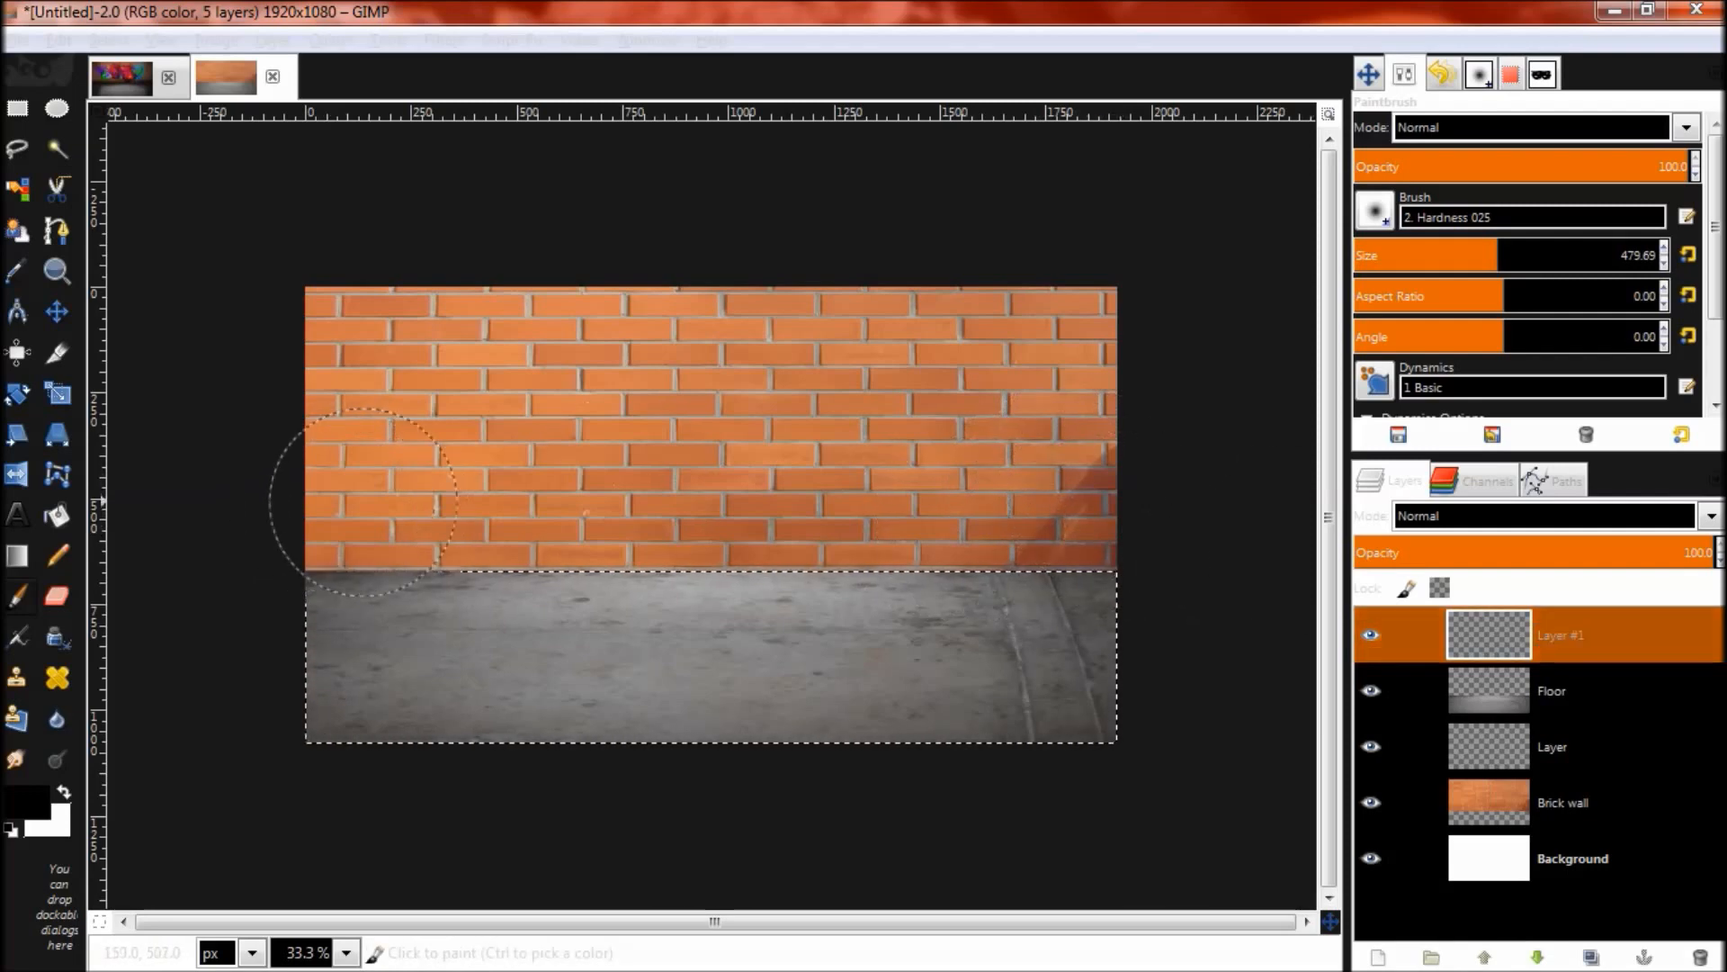
mouse_move(491, 496)
left_mouse_down()
mouse_move(809, 493)
mouse_move(1116, 530)
mouse_move(1051, 513)
mouse_move(577, 522)
left_mouse_up()
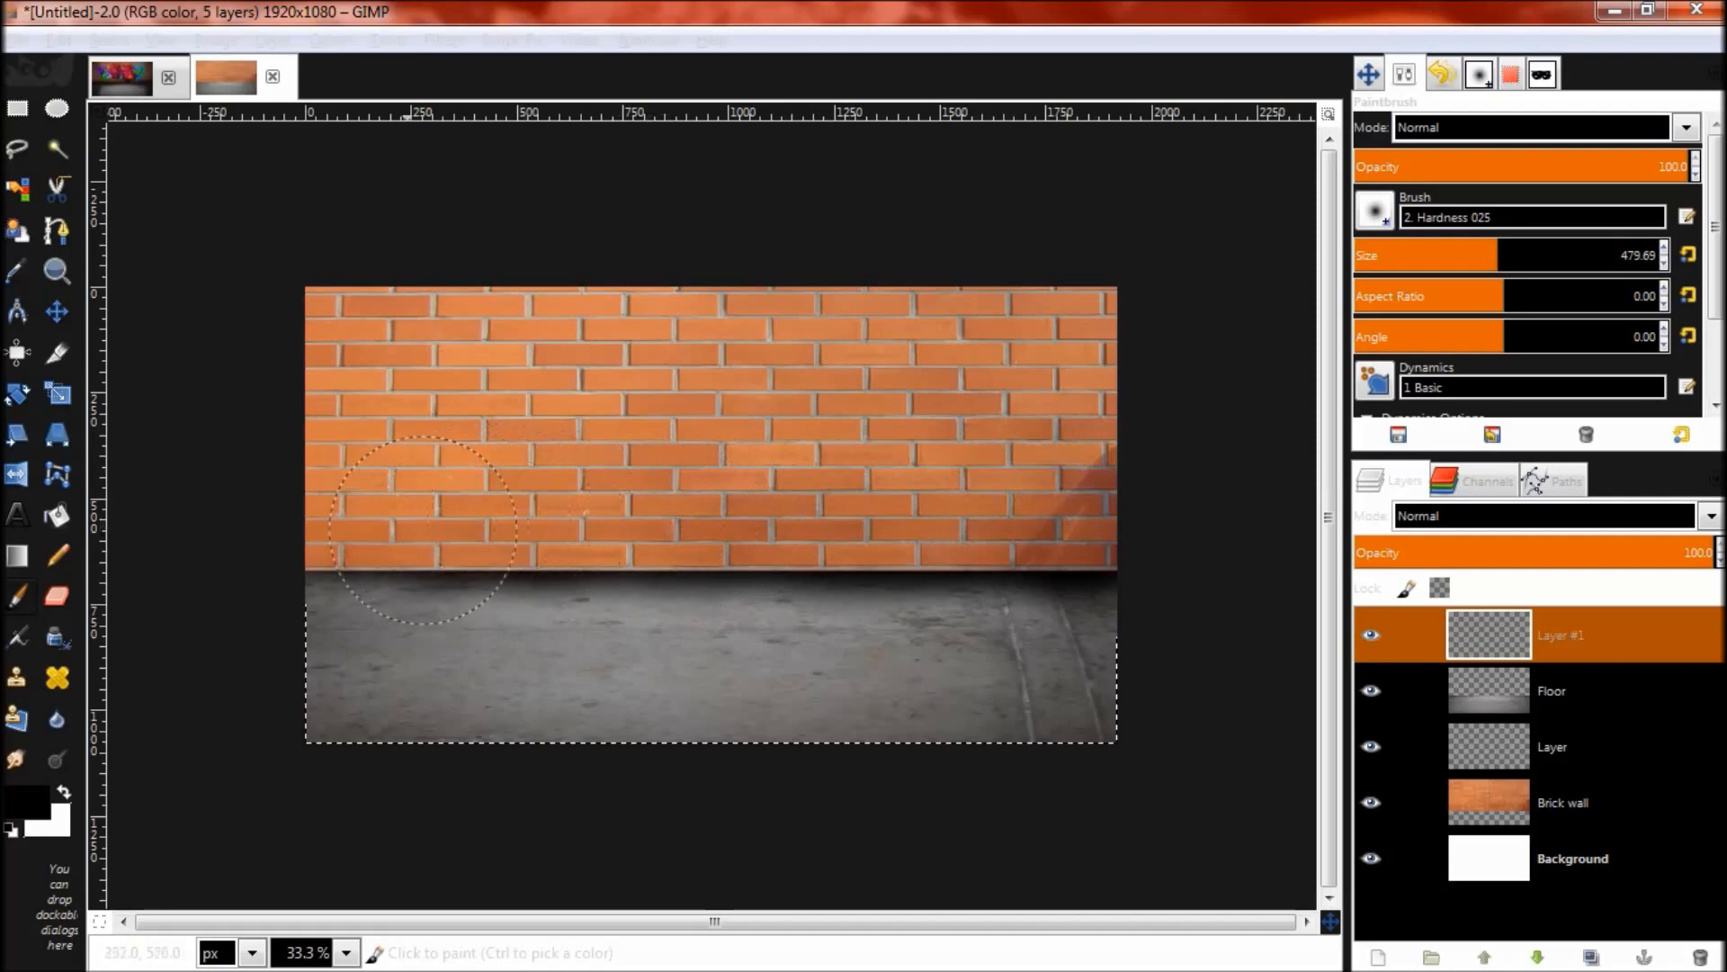
mouse_move(422, 530)
left_mouse_down()
mouse_move(303, 526)
mouse_move(332, 525)
left_mouse_up()
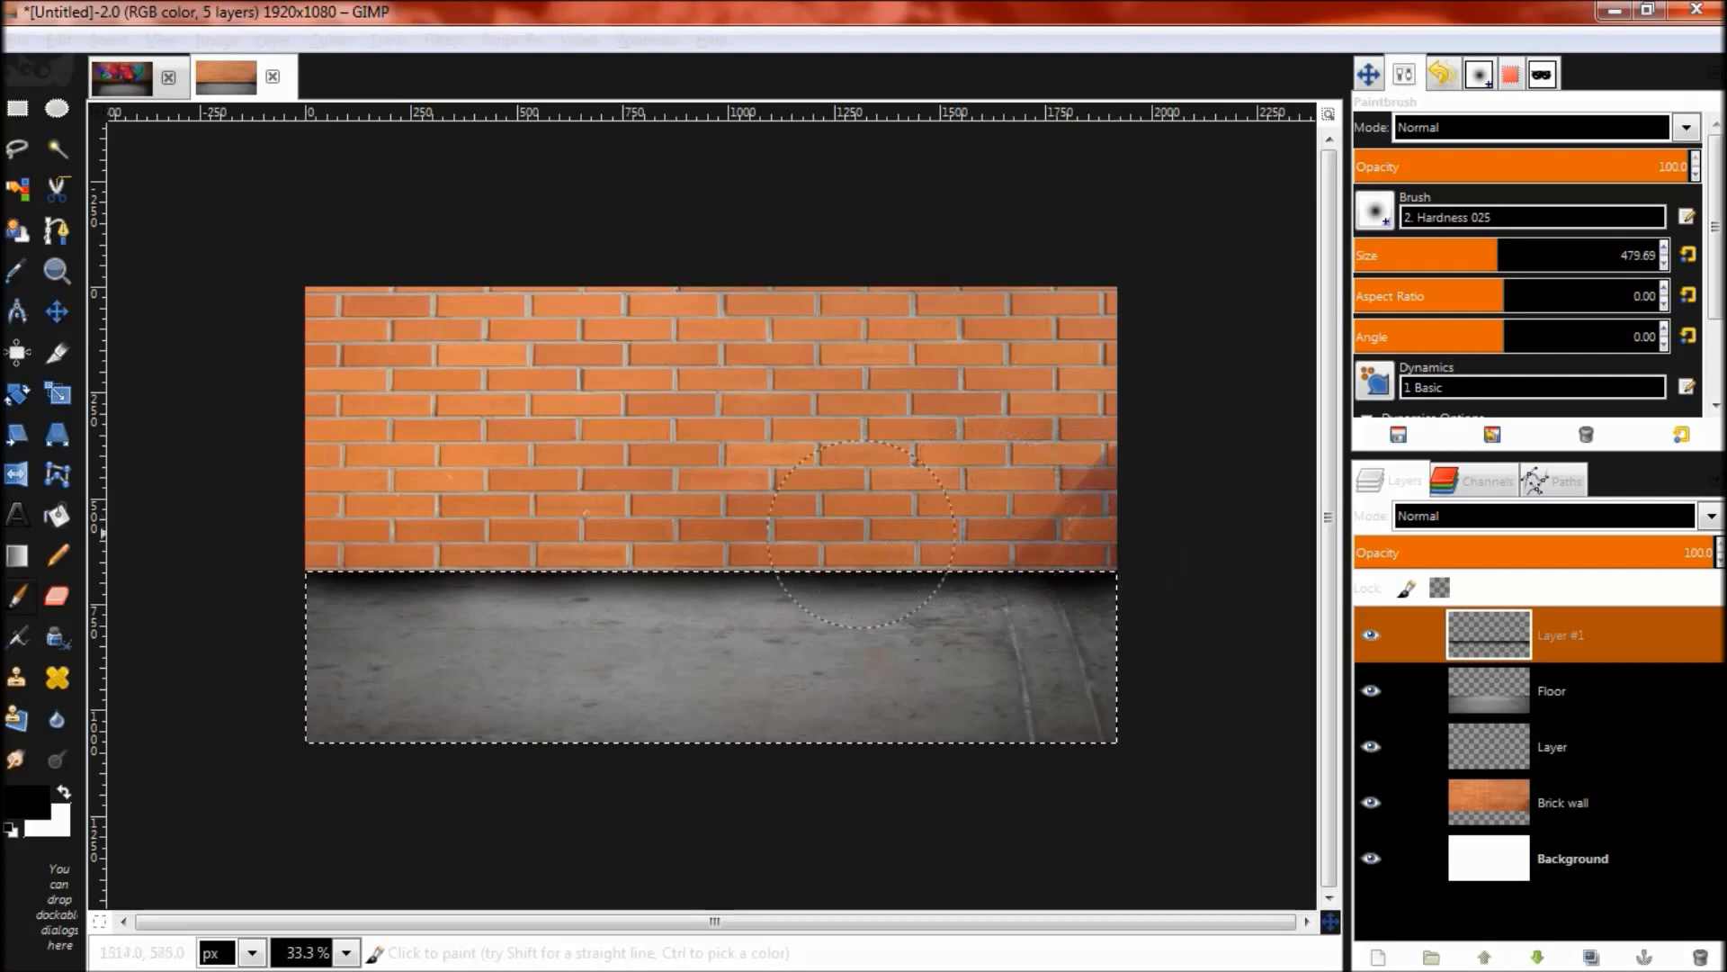
Step: Darken the soft black shadow along the floor's upper edge and clear the selection
left_click(814, 531)
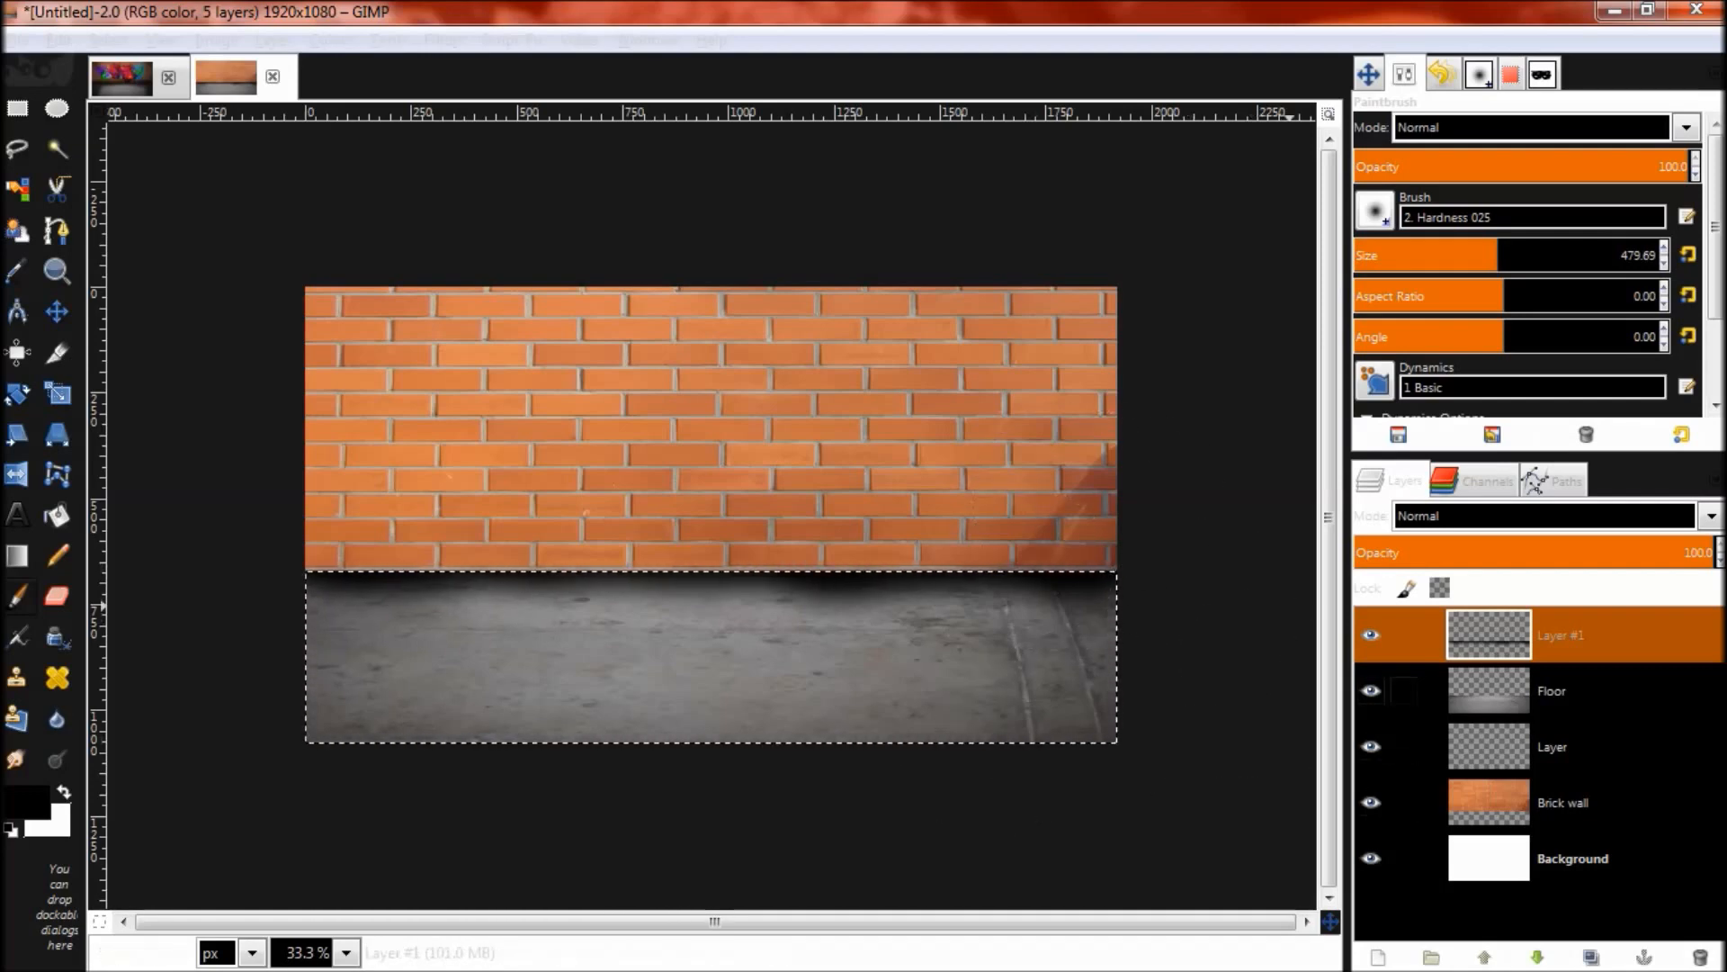
key("ctrl")
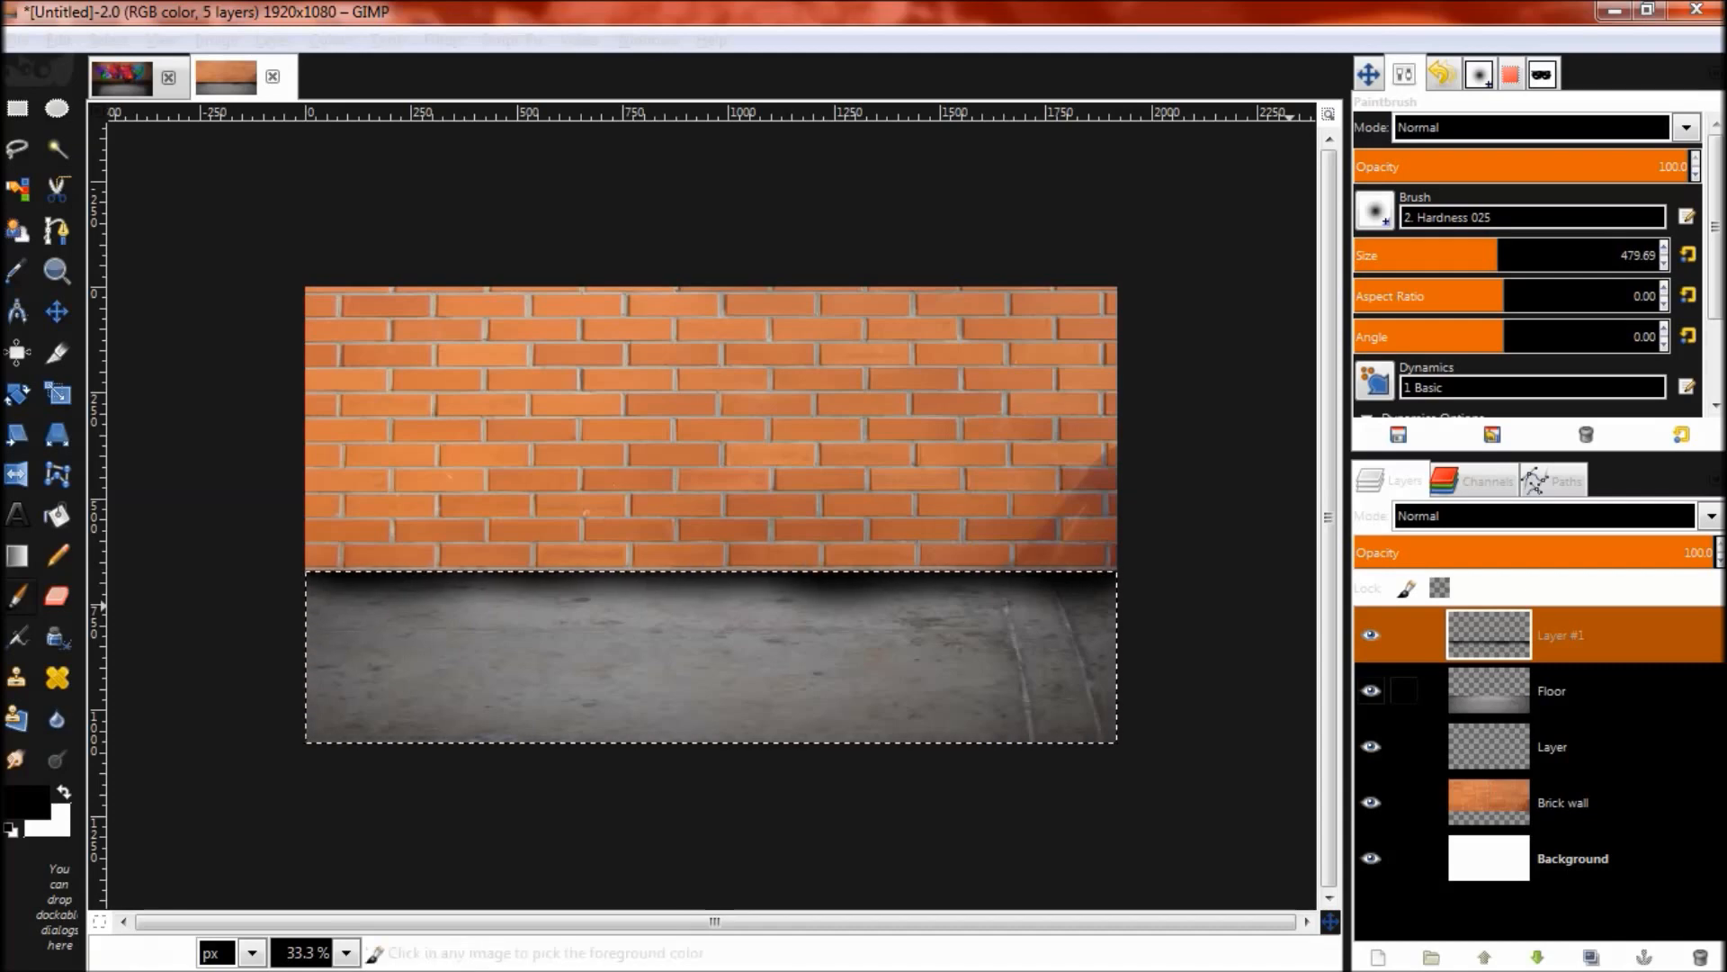
key("ctrl+shift+a")
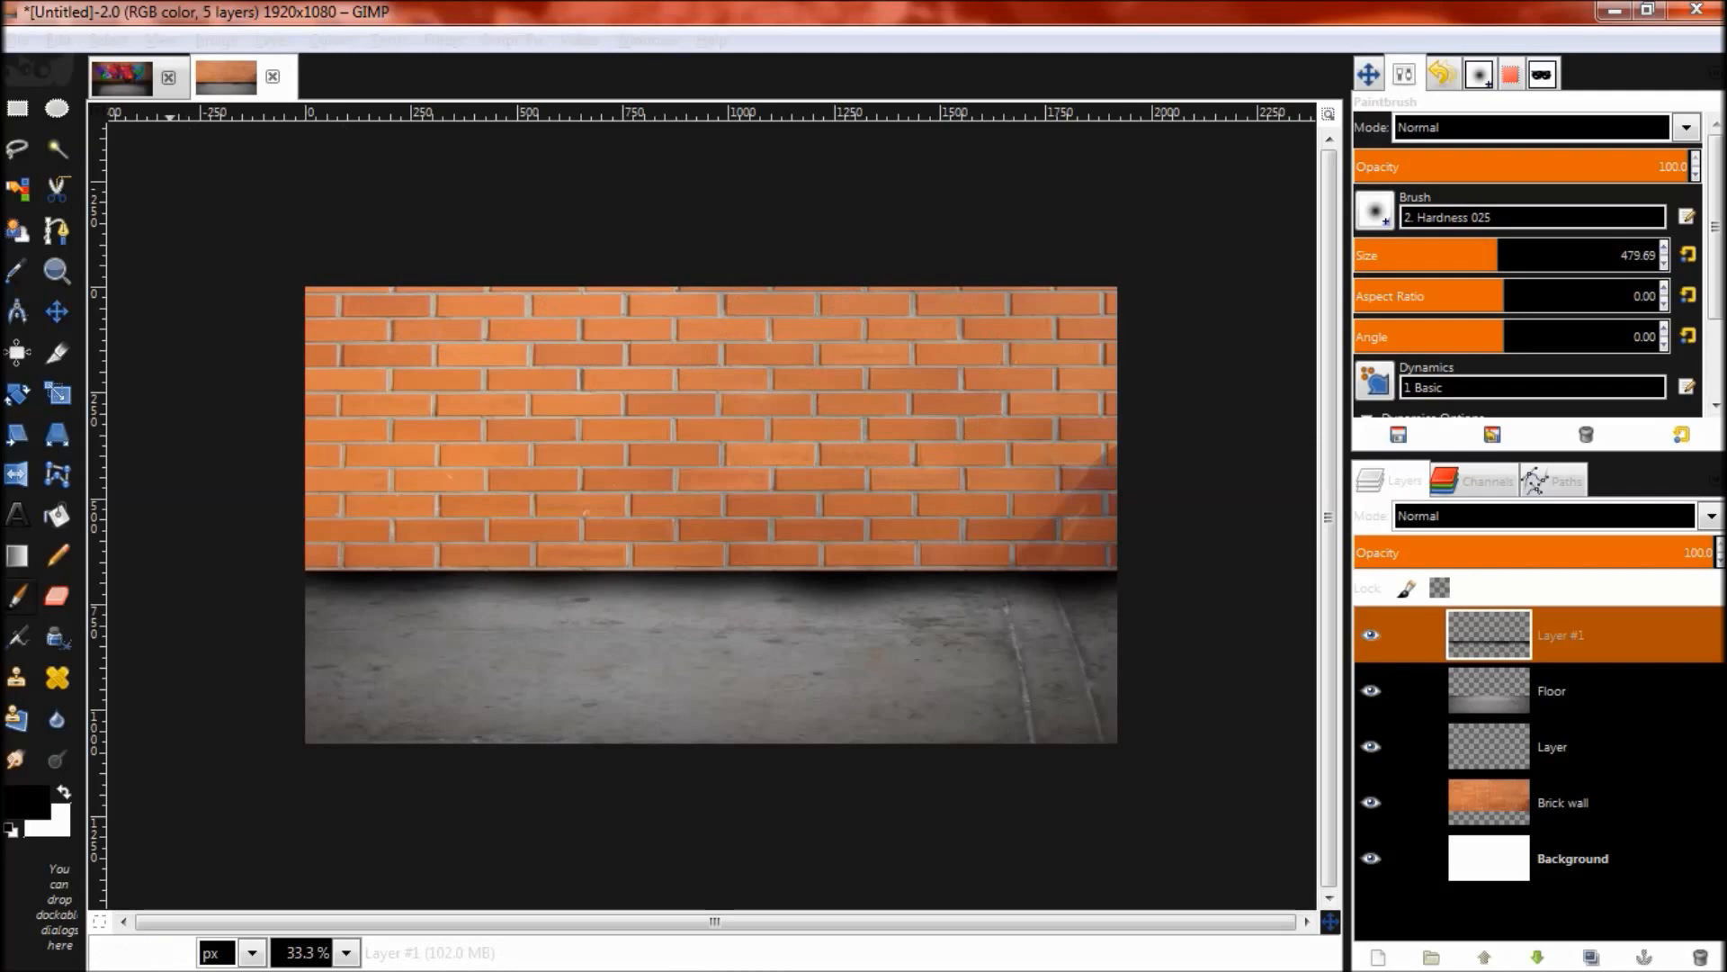
left_click(108, 40)
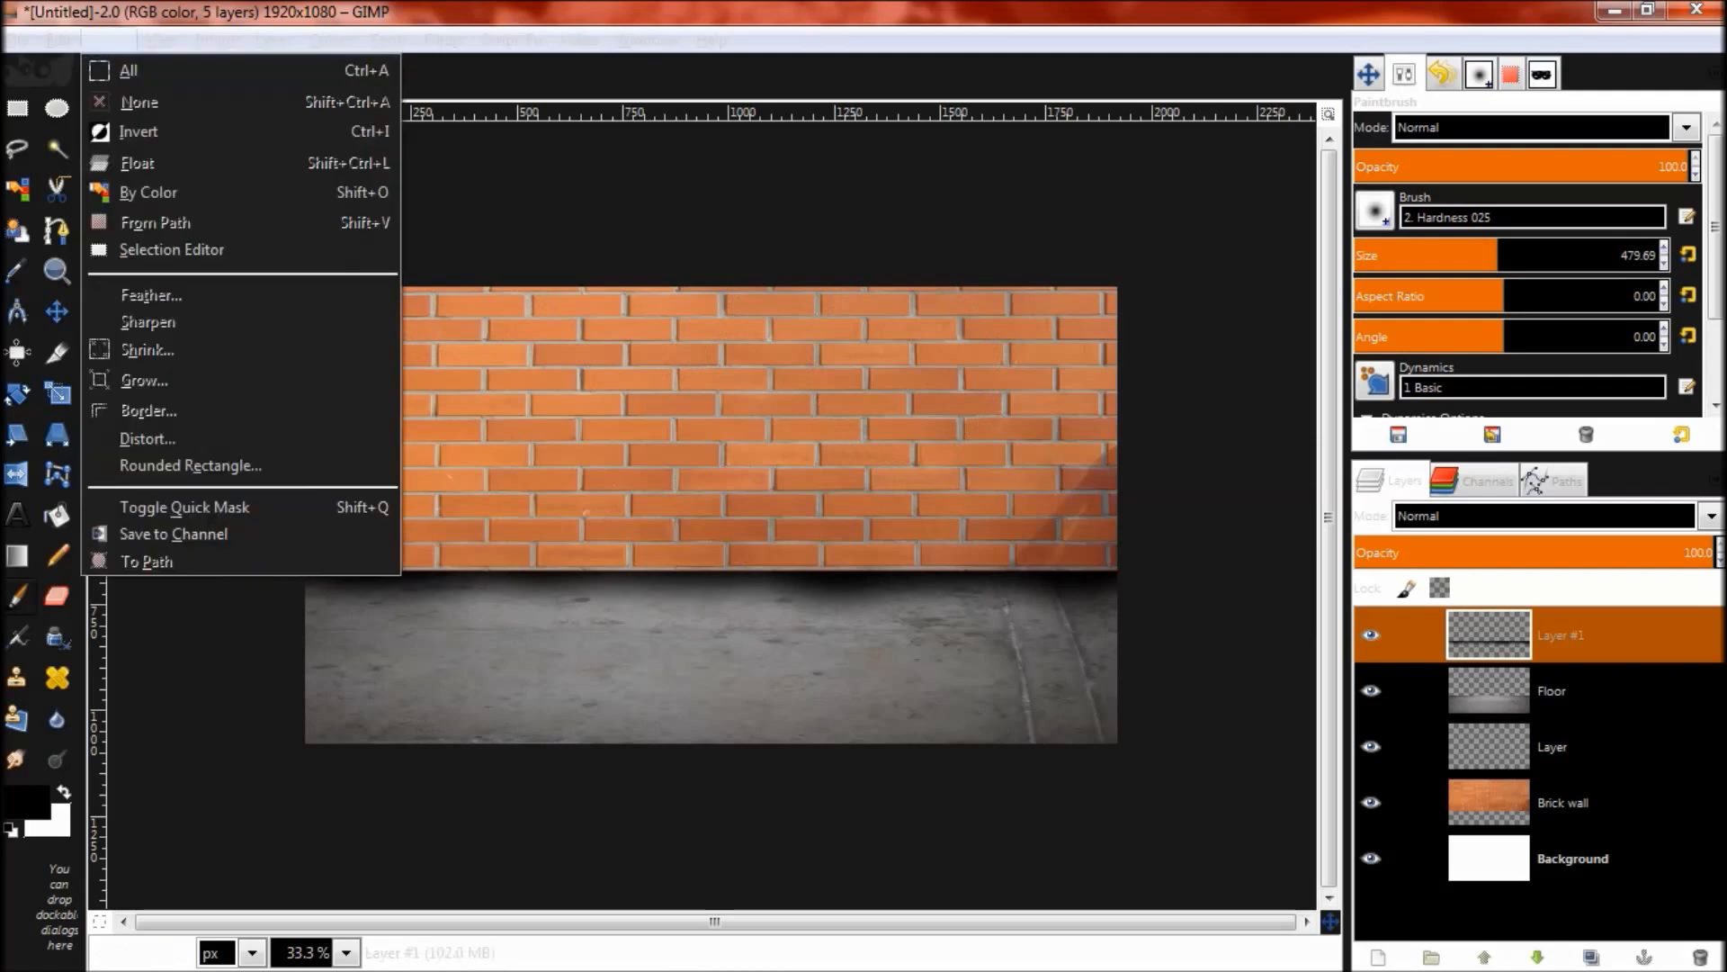
mouse_move(273, 40)
key("Escape")
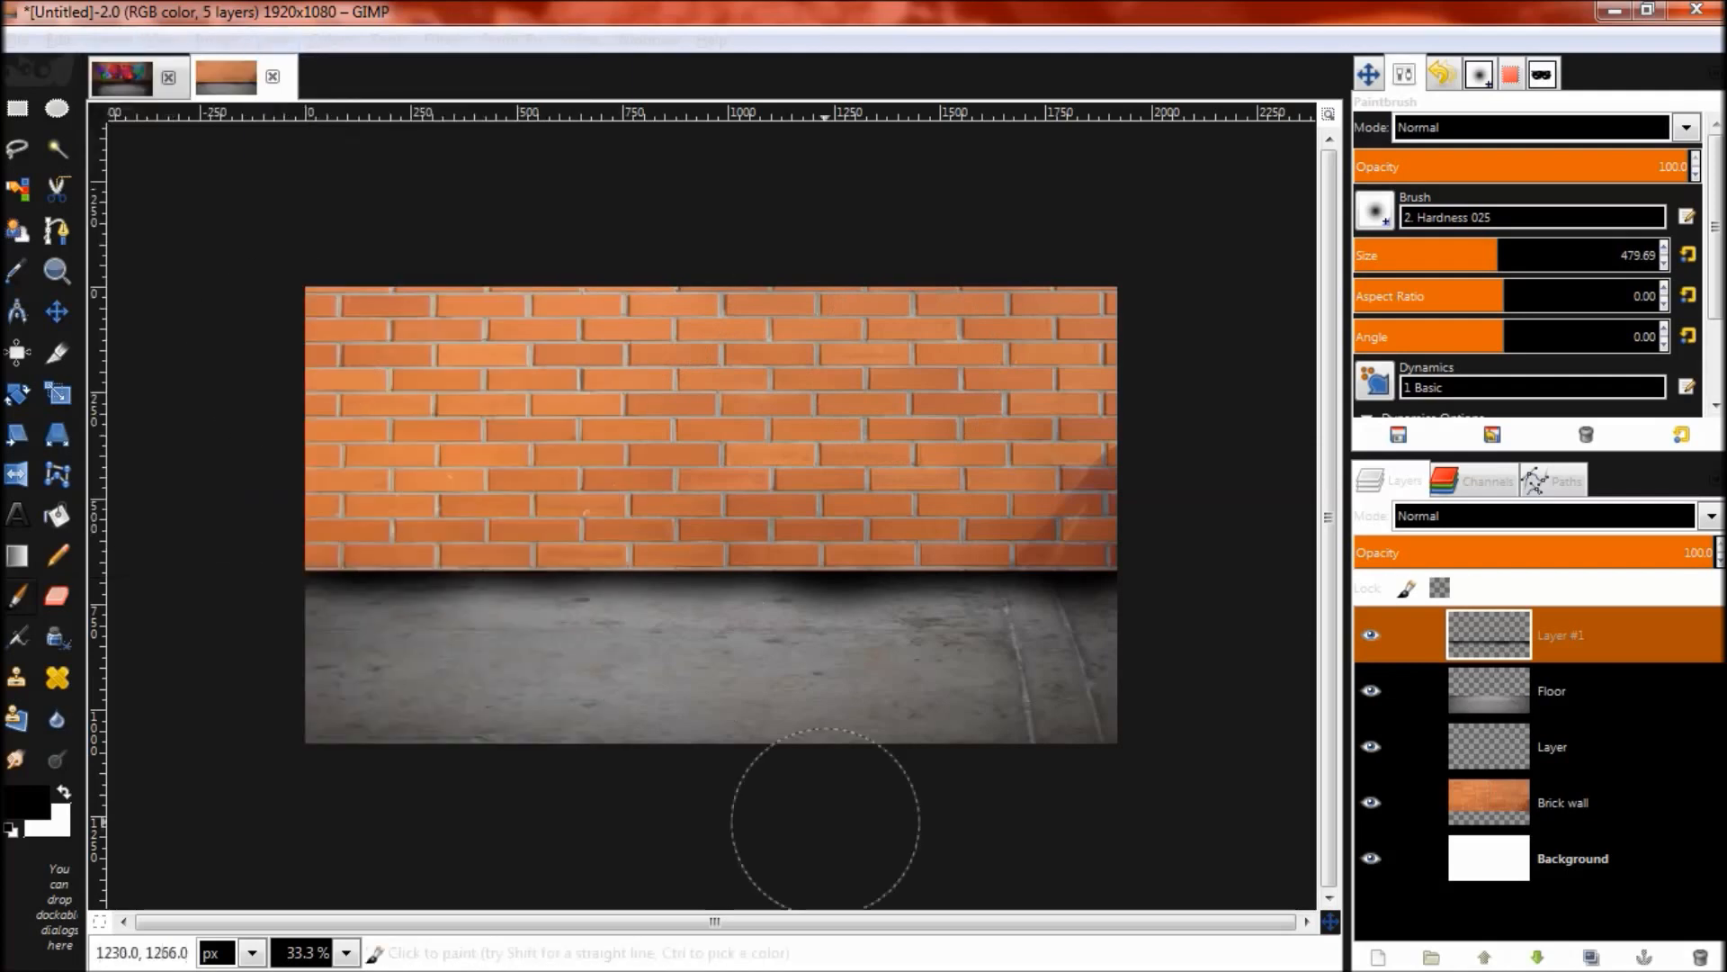
Step: Make the empty layer above Brick wall active and select the Brick wall layer's opaque area
left_click(1552, 746)
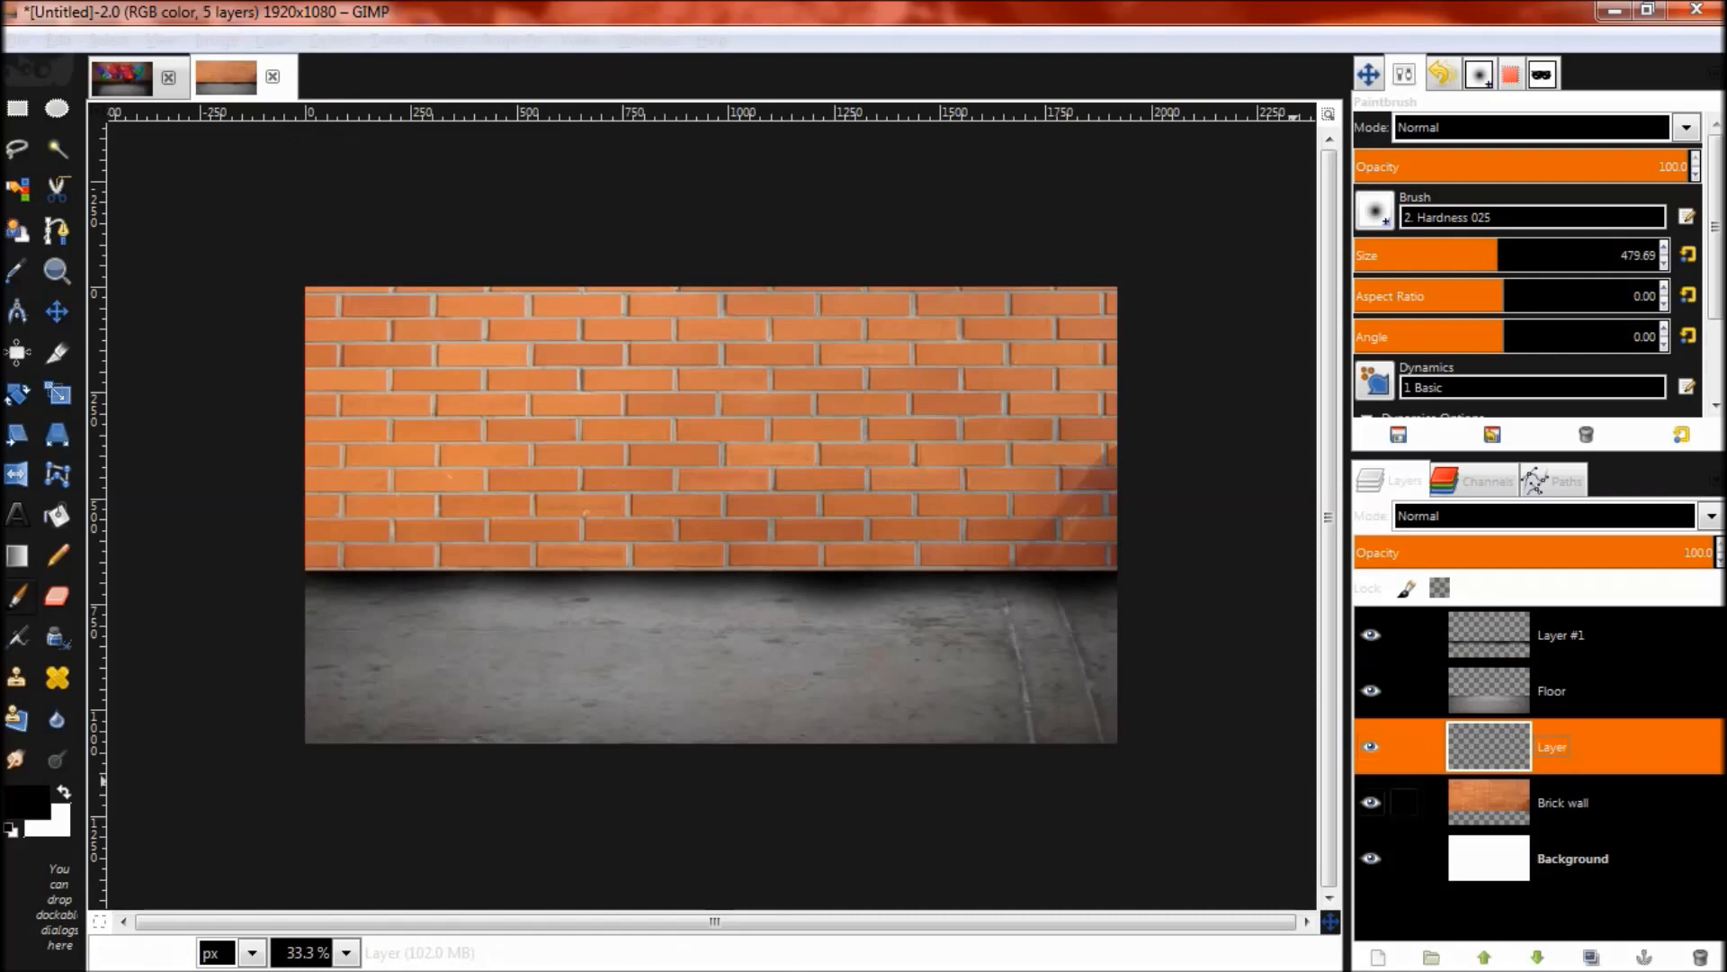
left_click(1489, 802, "alt")
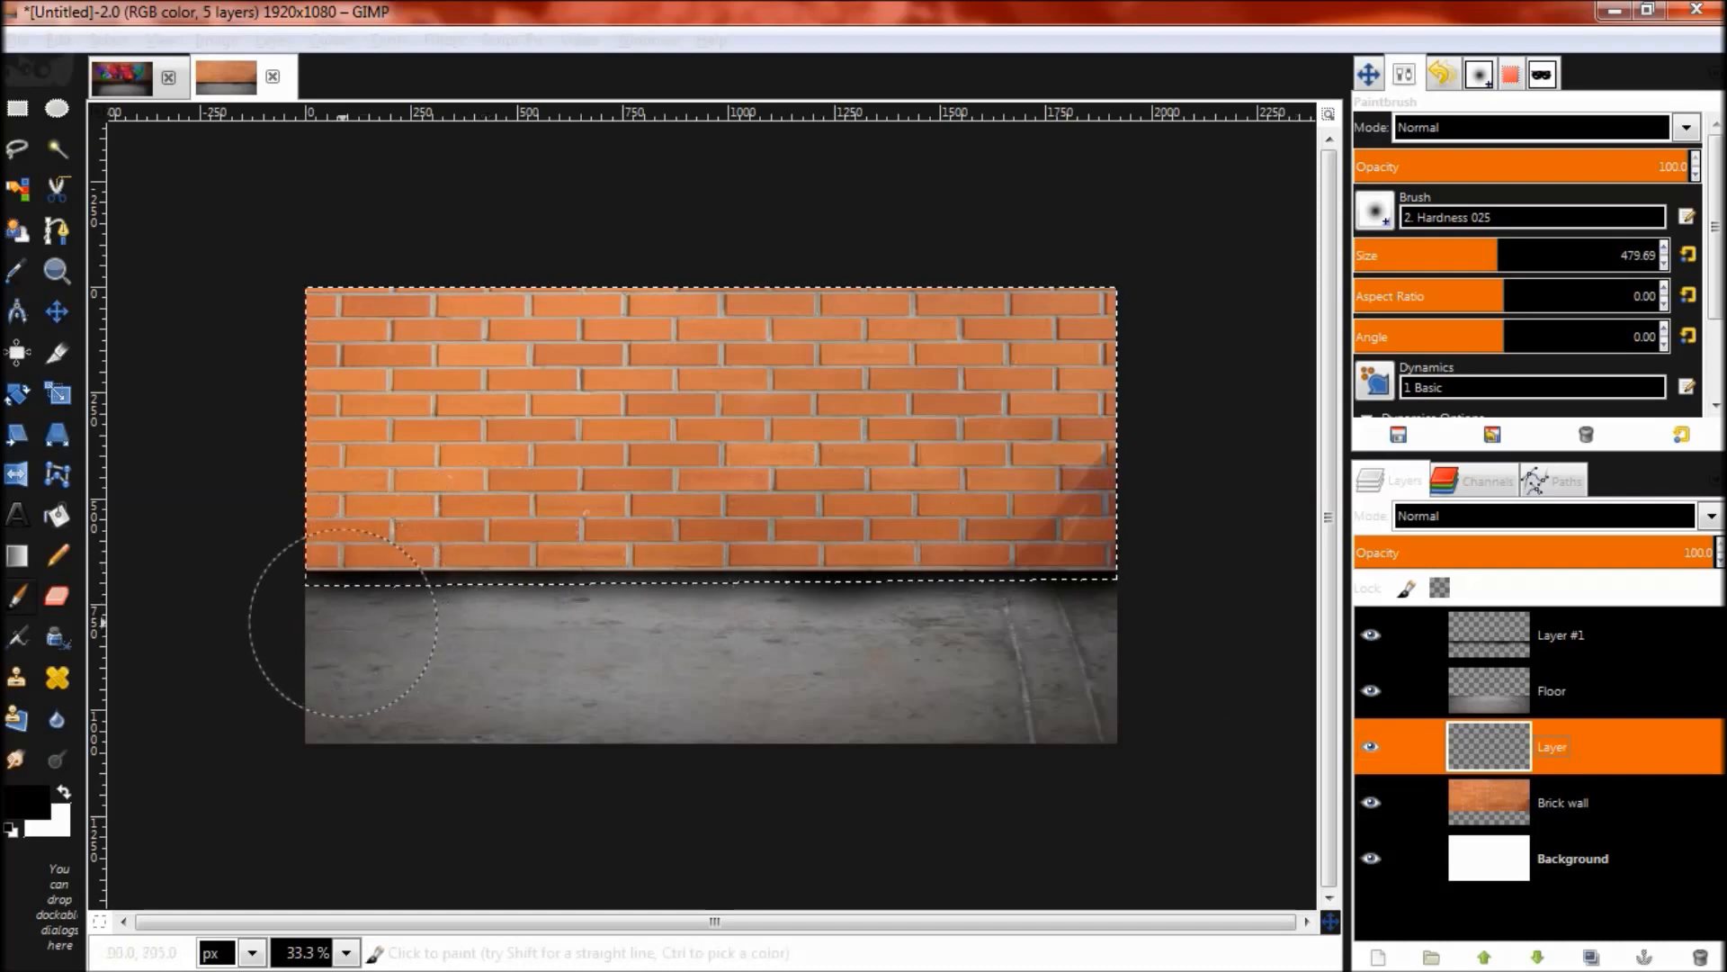
mouse_move(308, 617)
left_mouse_down()
mouse_move(552, 616)
mouse_move(727, 646)
mouse_move(782, 610)
mouse_move(1092, 594)
mouse_move(890, 600)
left_mouse_up()
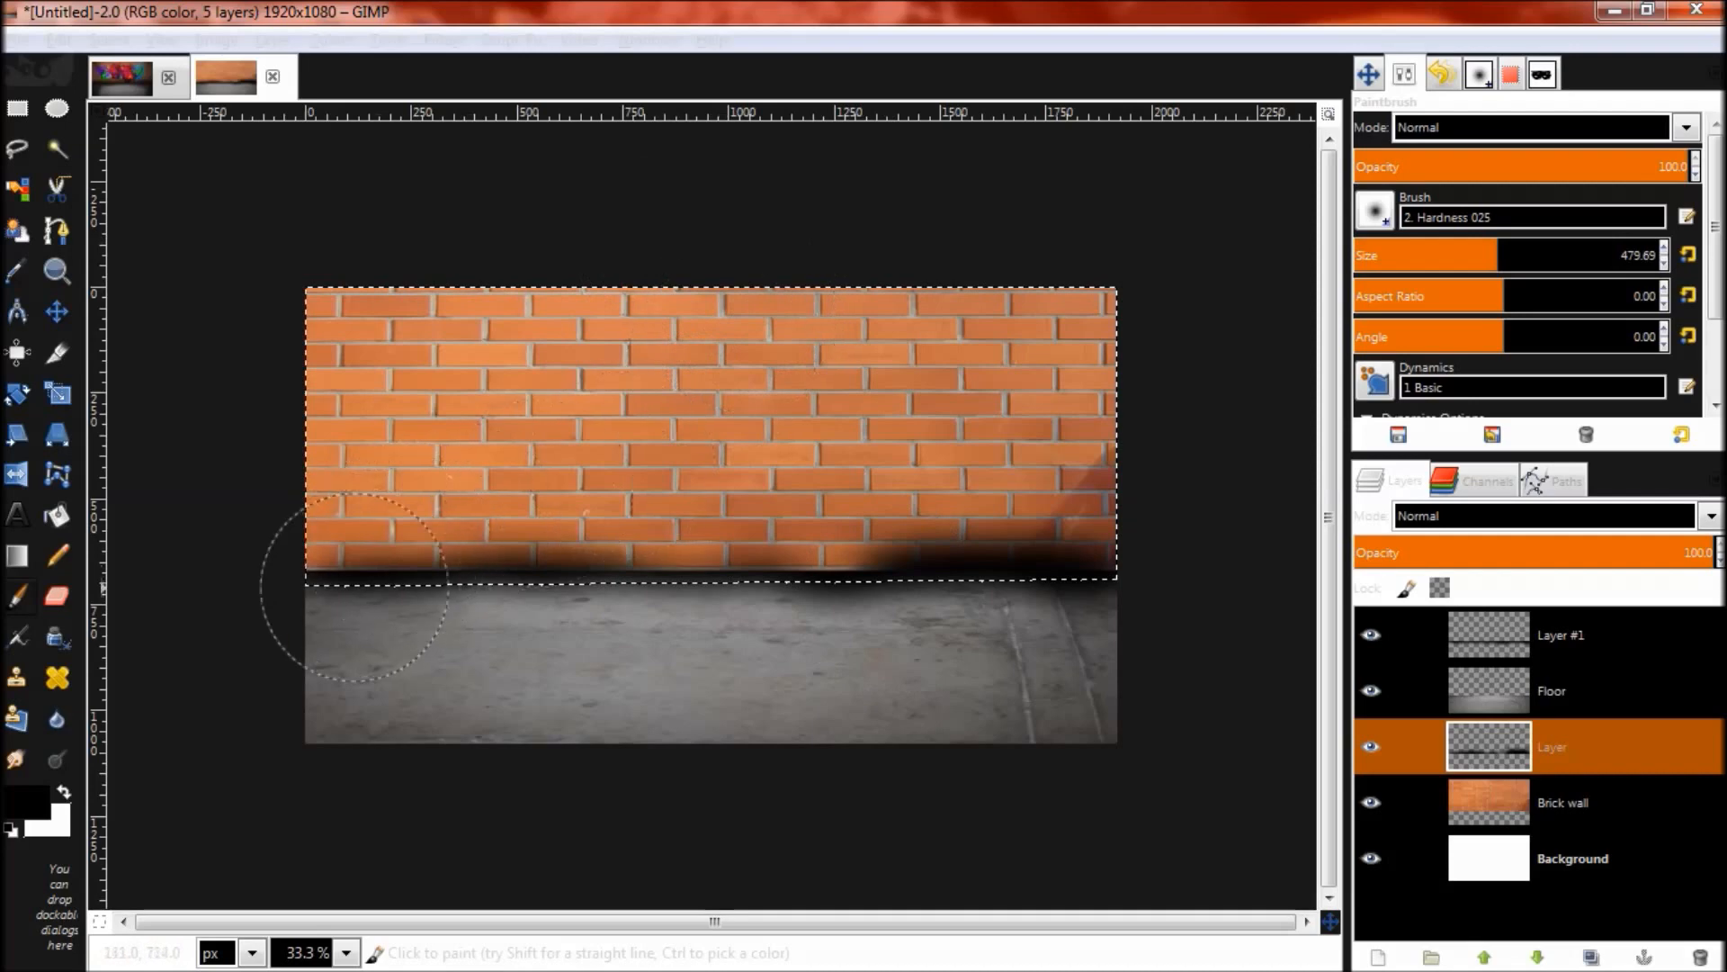
mouse_move(324, 600)
left_mouse_down()
mouse_move(781, 587)
mouse_move(1061, 548)
mouse_move(1068, 579)
left_mouse_up()
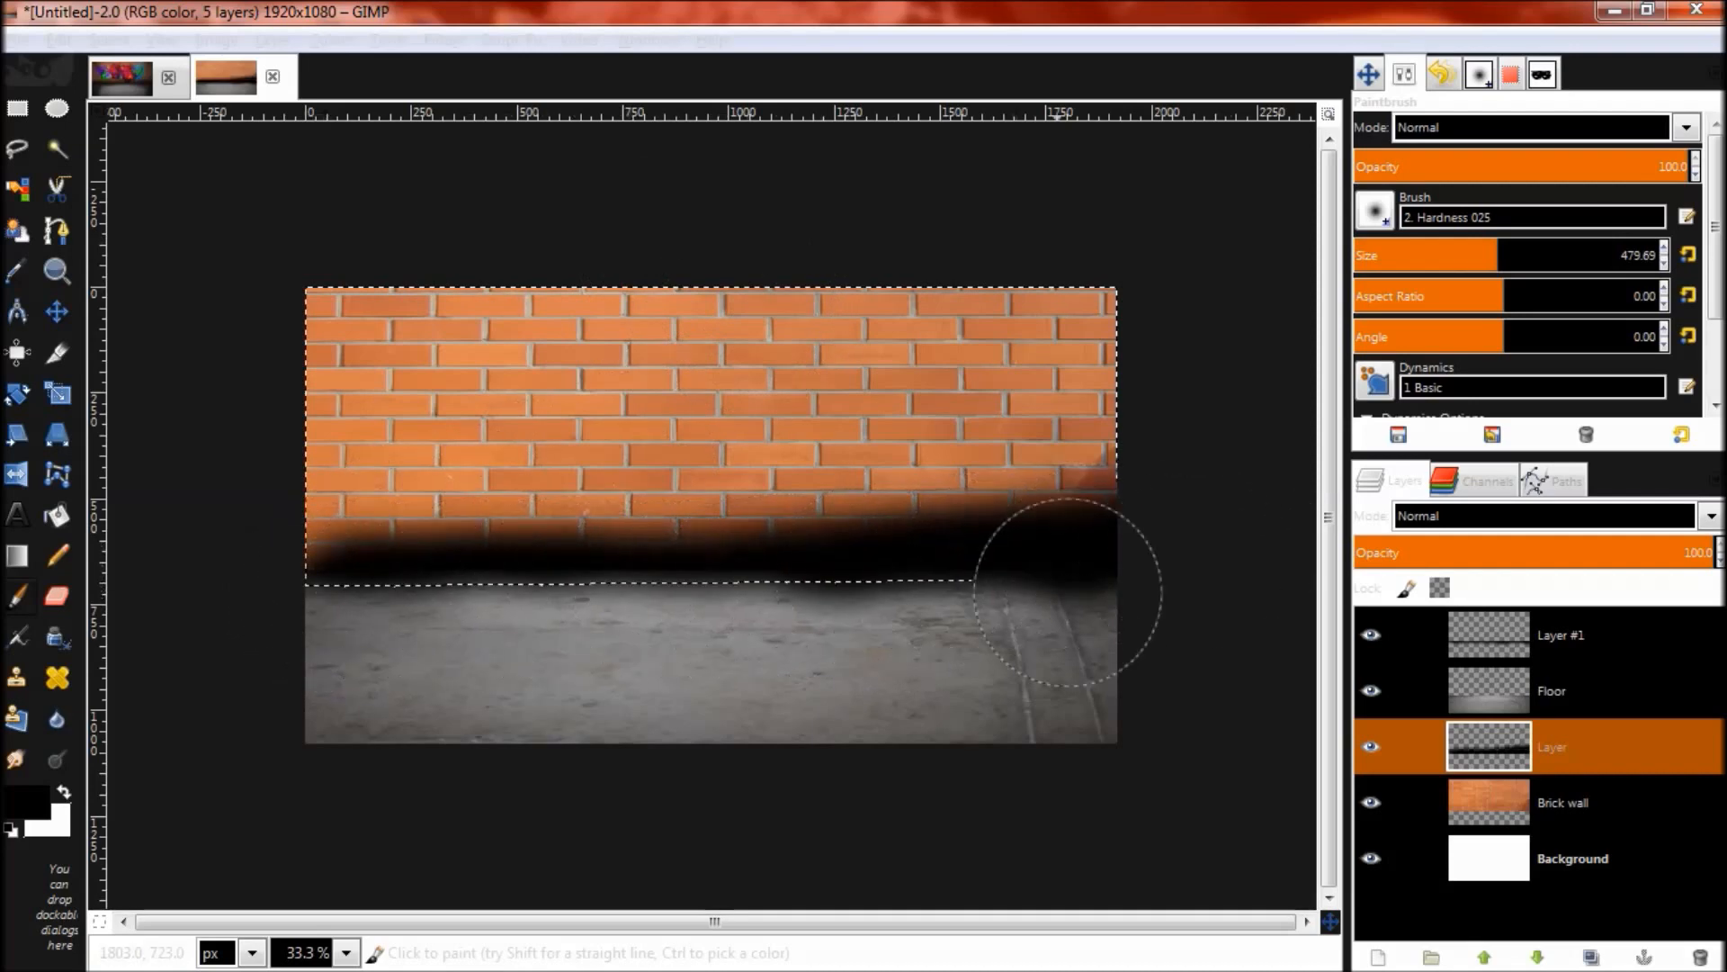
key("ctrl+z")
key("ctrl+z")
key("ctrl+z")
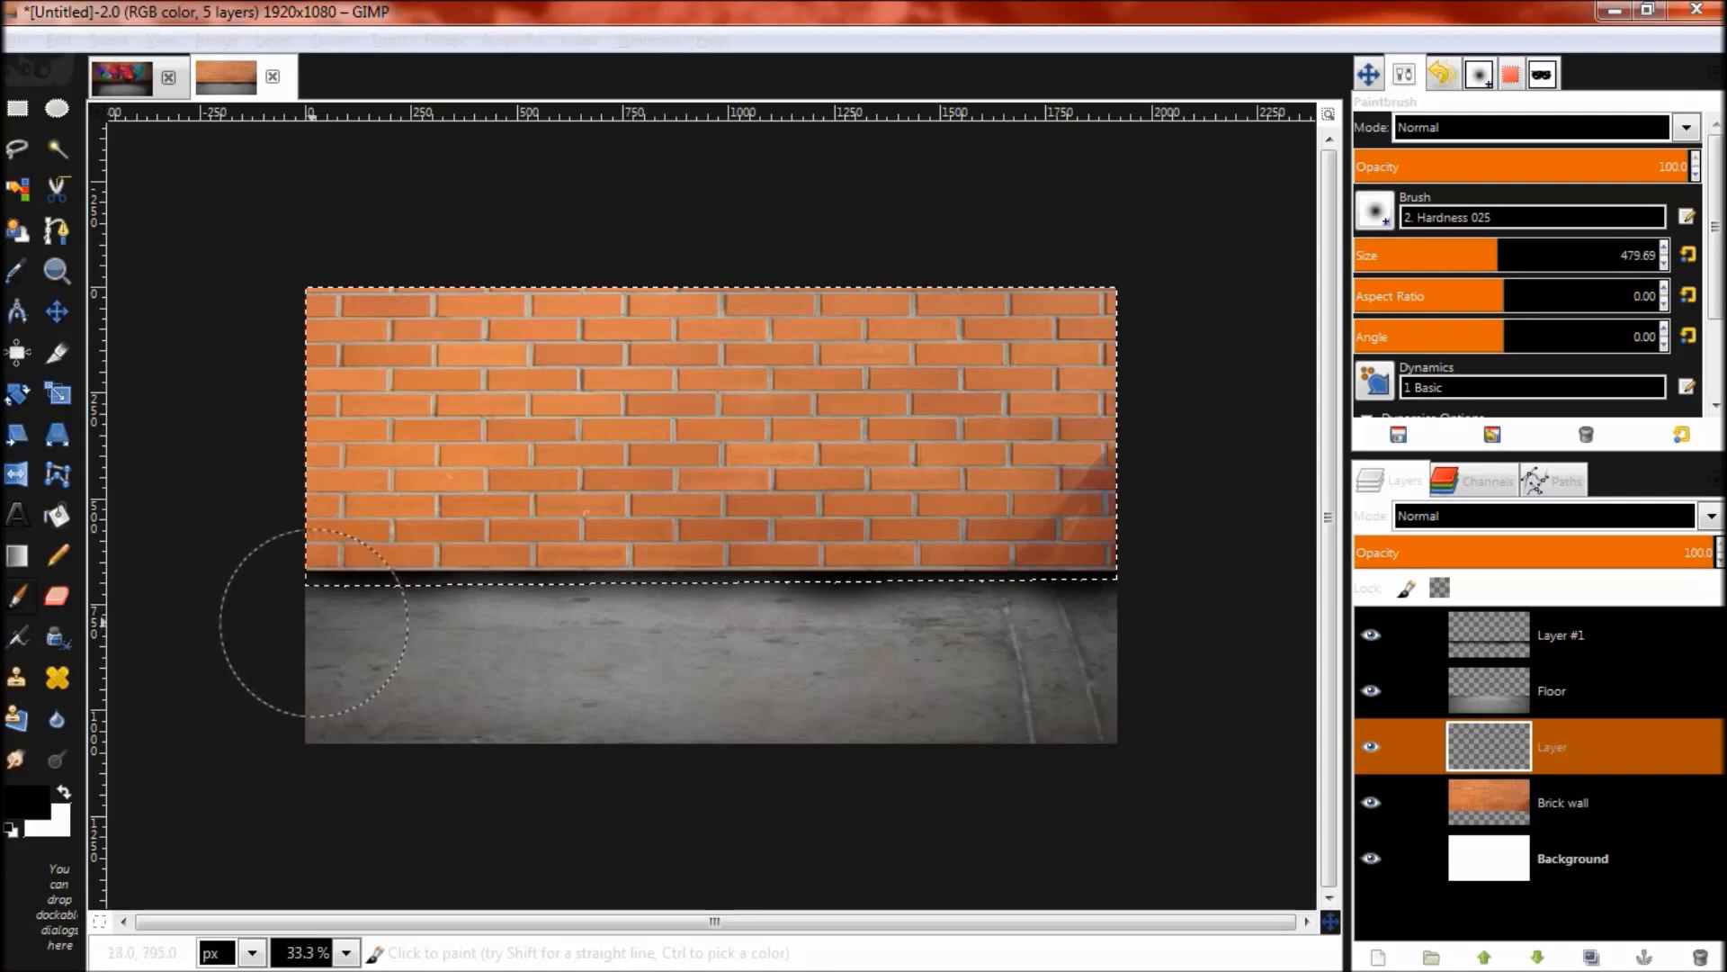
Step: Paint a soft black shadow along the brick wall's lower edge on the layer above it and clear the selection
mouse_move(297, 609)
left_mouse_down()
mouse_move(532, 633)
mouse_move(1197, 589)
left_mouse_up()
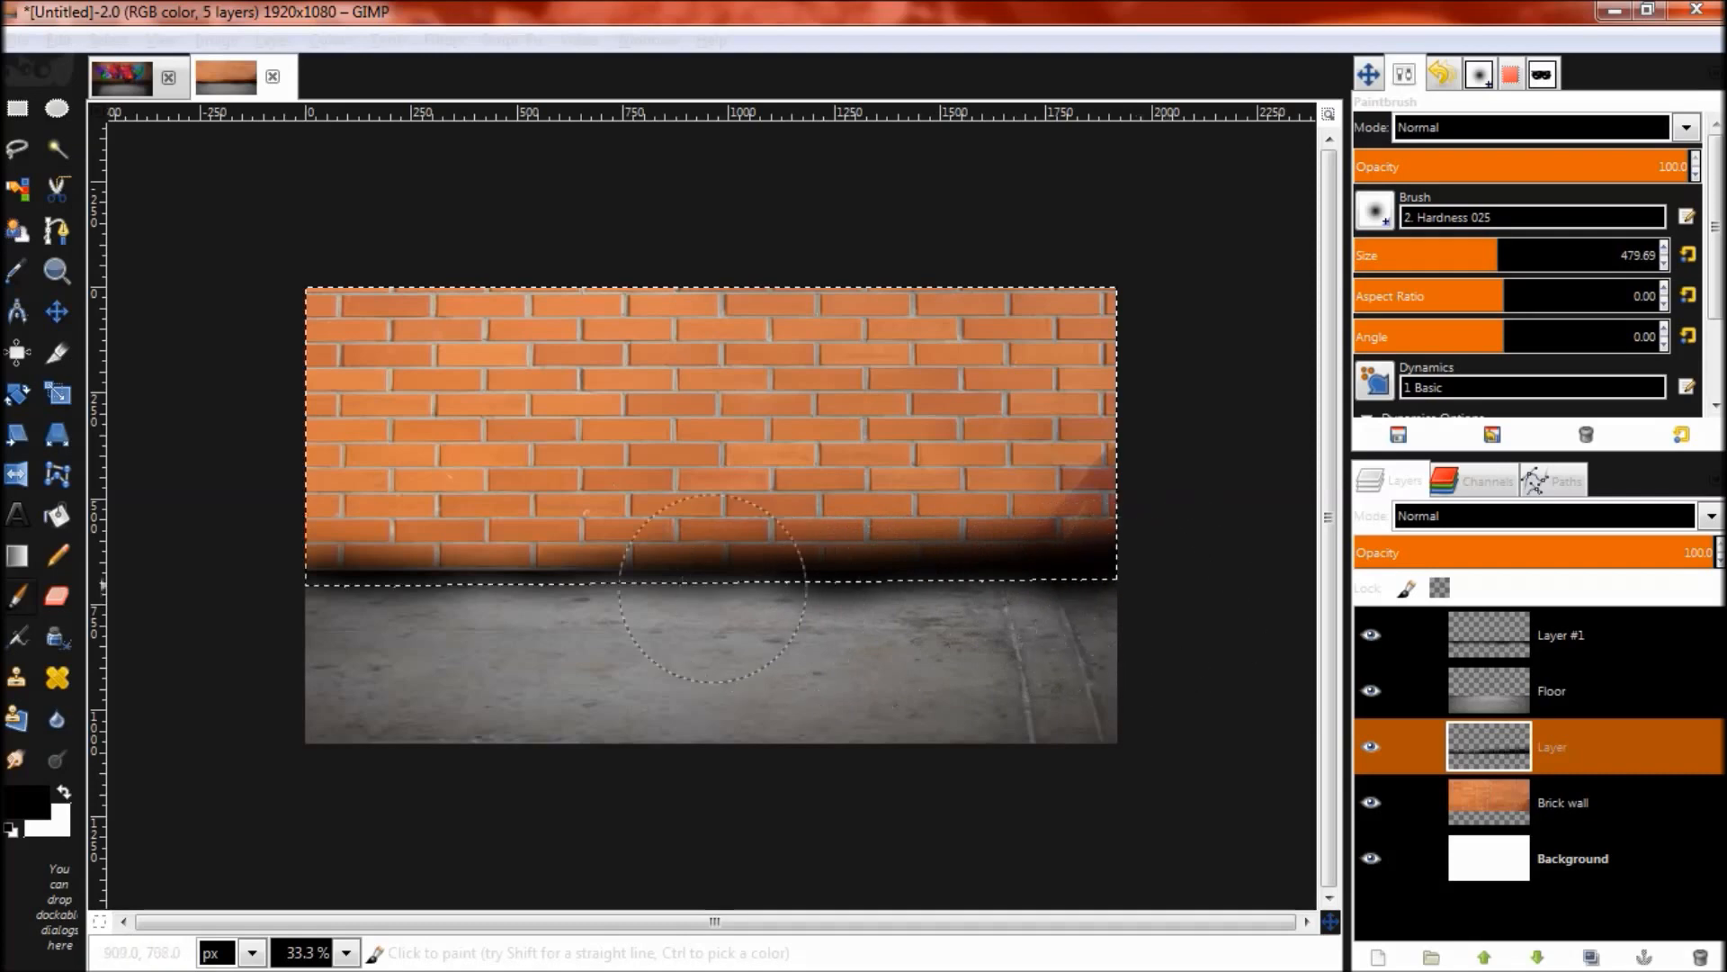
left_click_drag(576, 612, 207, 630)
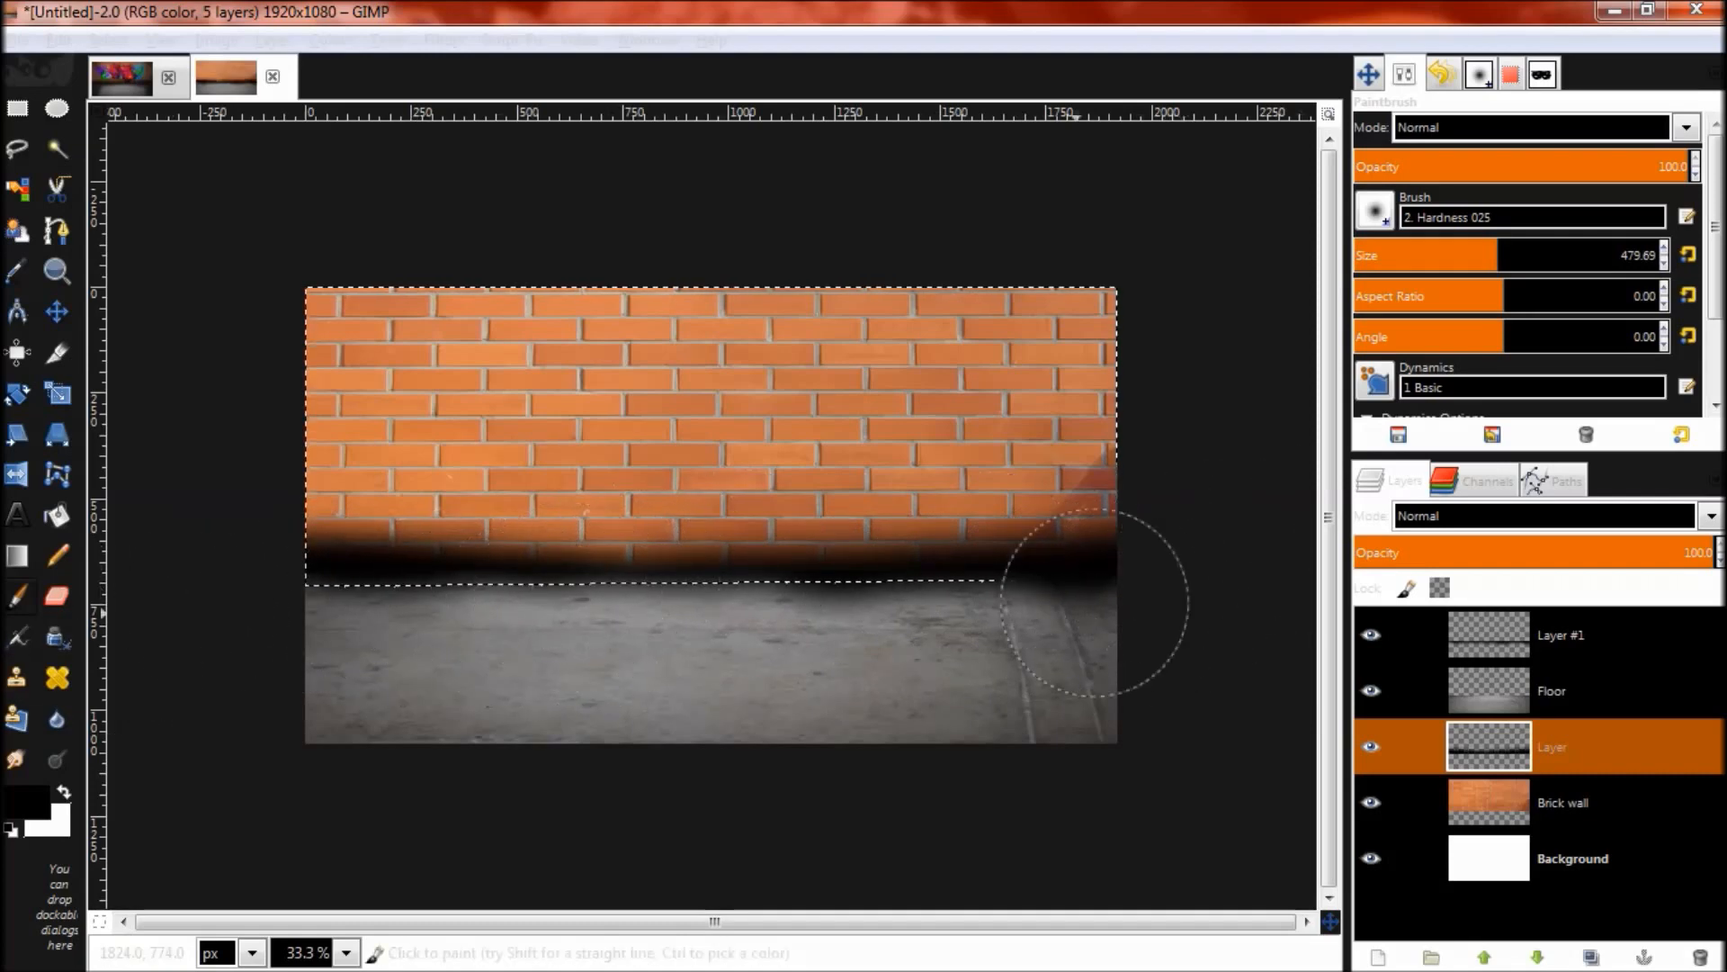
key("ctrl+shift+a")
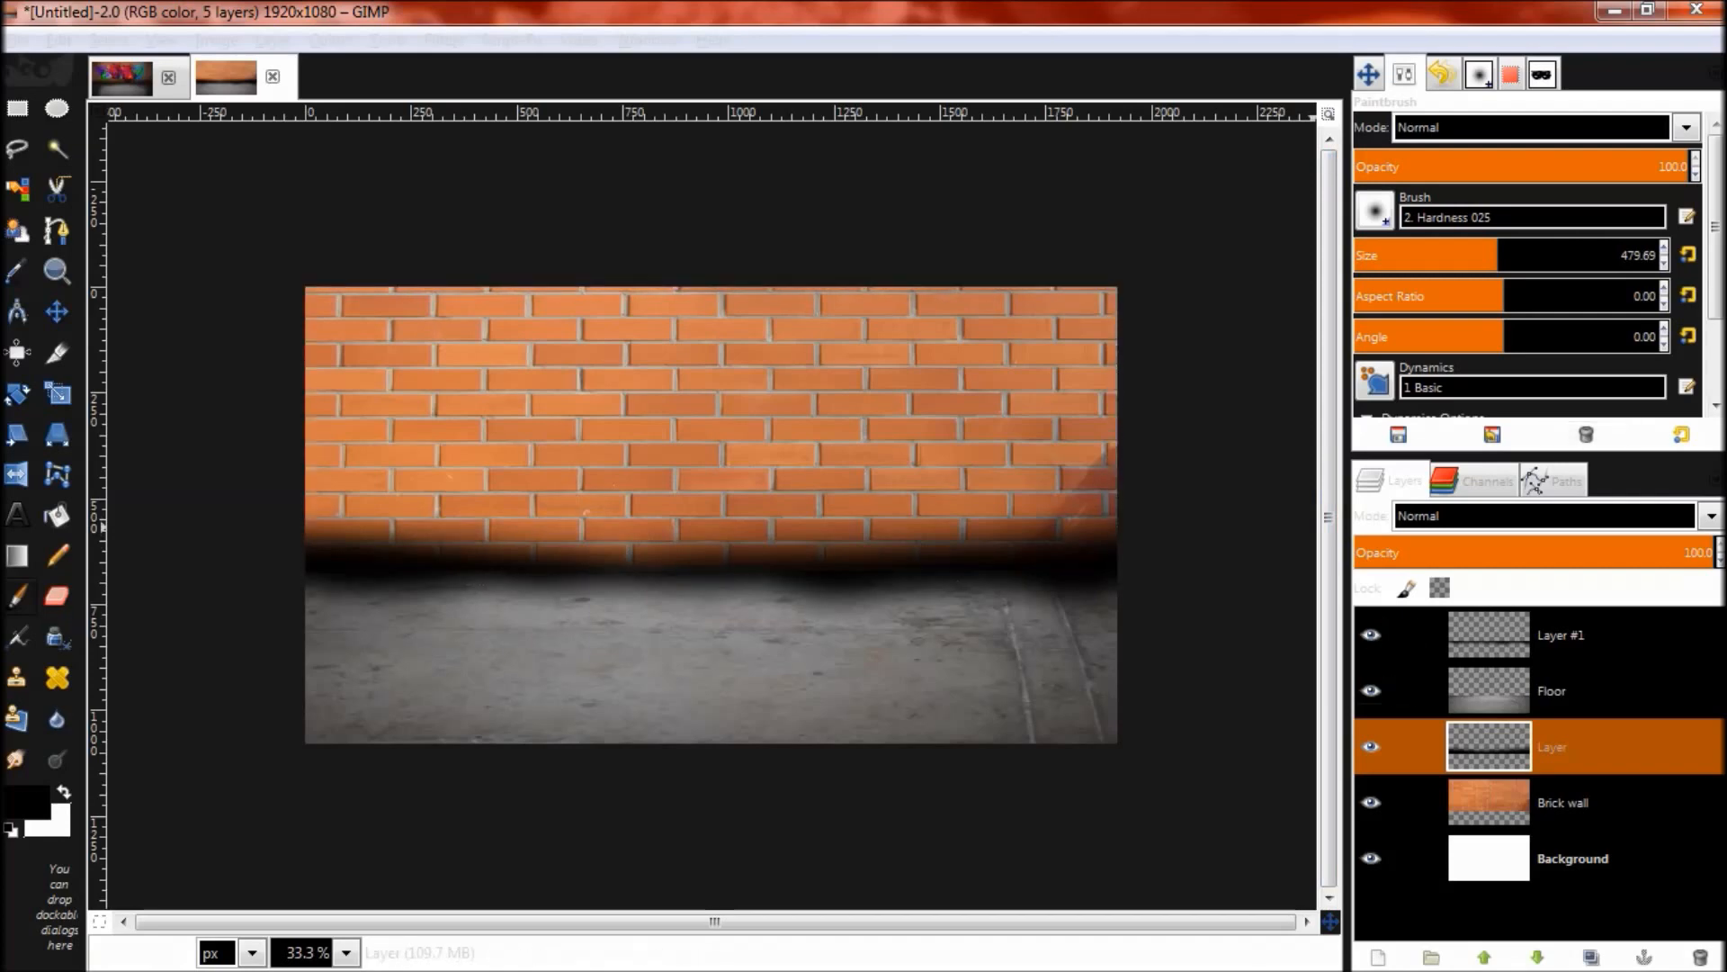
Step: Lower the opacity of the wall shadow layer to 73.3 and the floor shadow layer to 77.5
left_click_drag(1650, 552, 1638, 553)
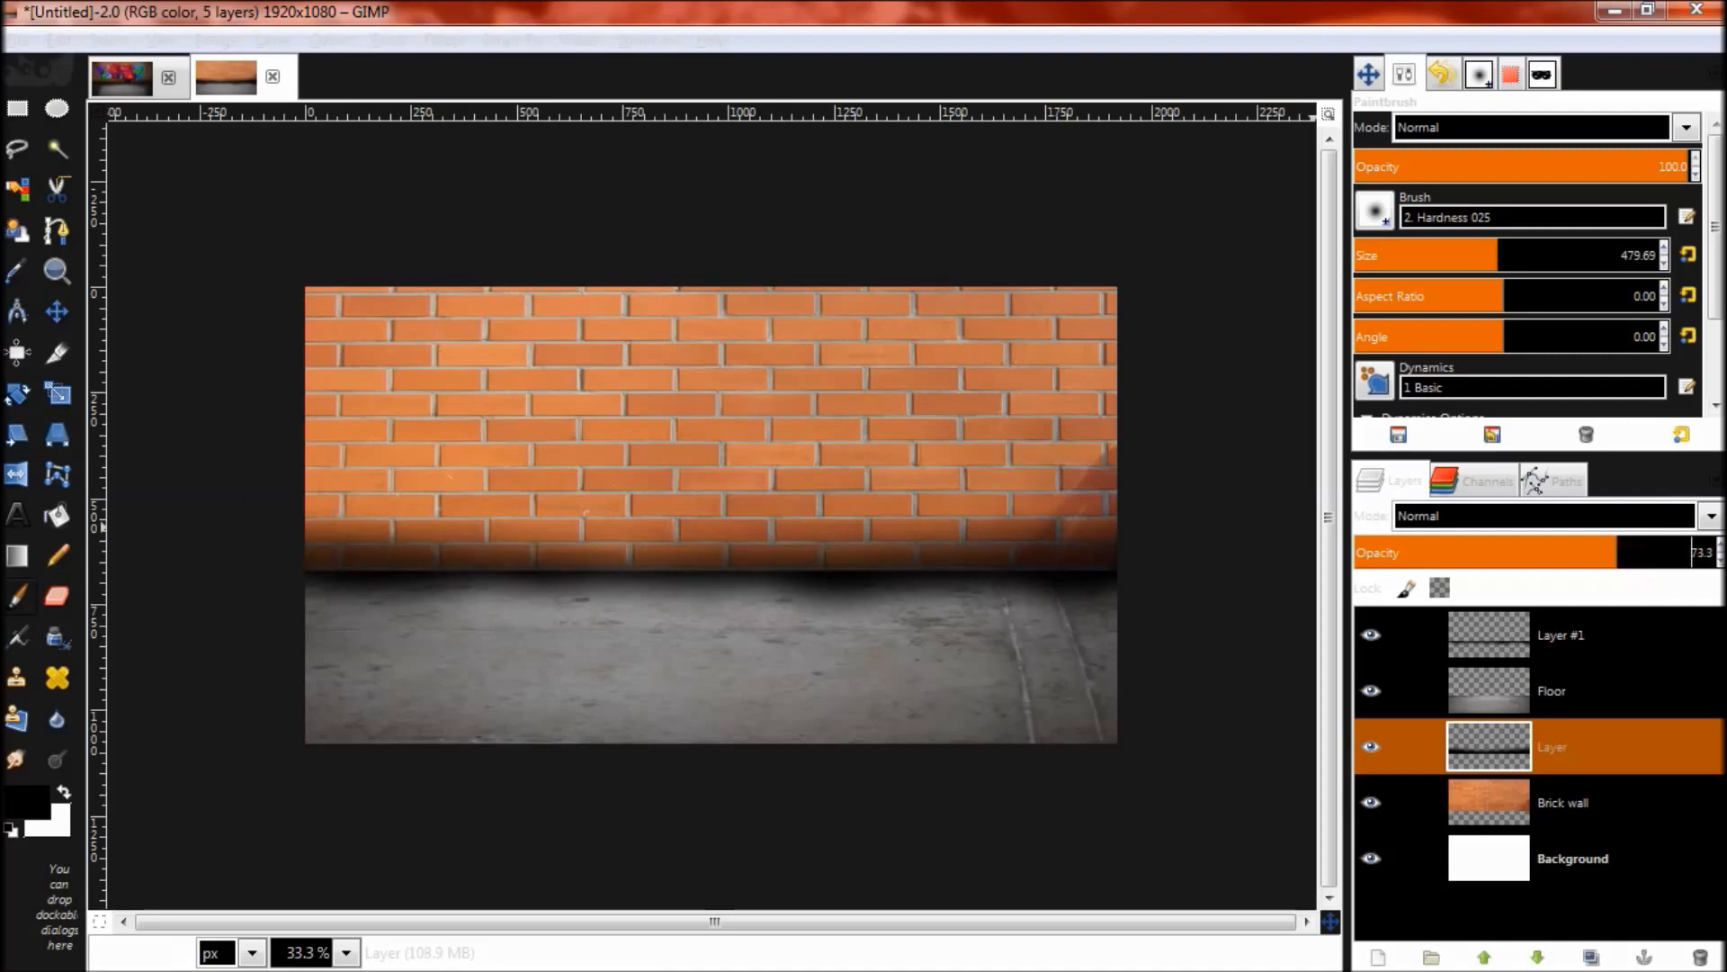
left_click(1560, 635)
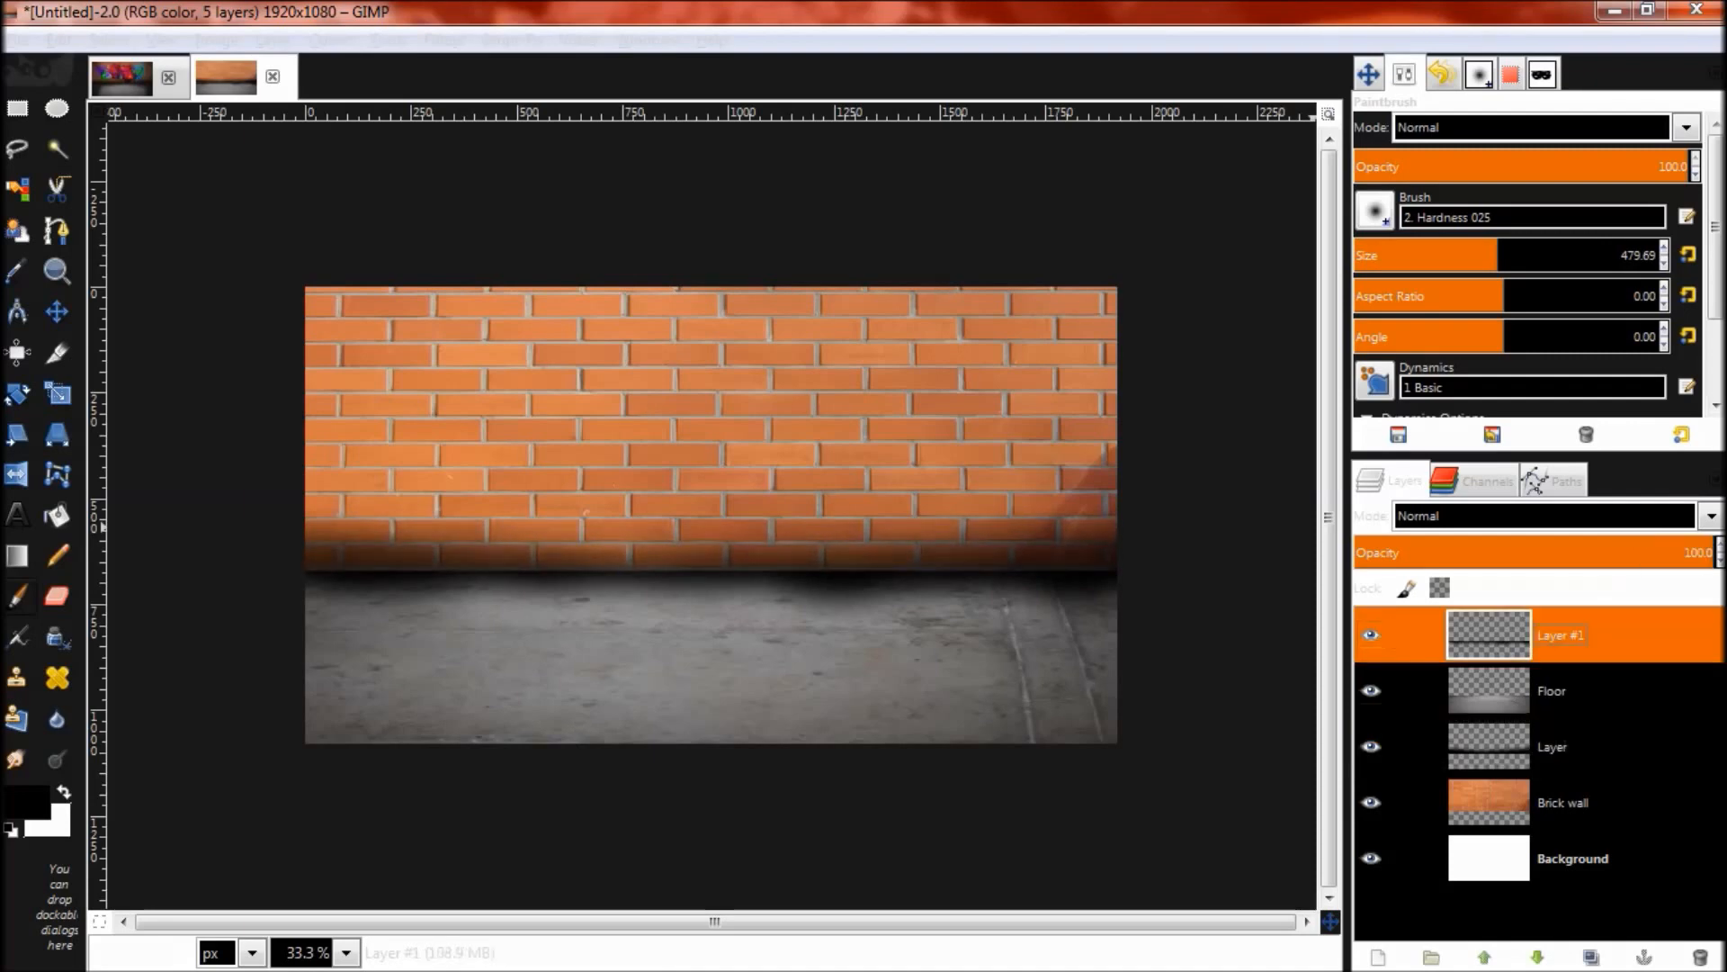
left_click_drag(1661, 552, 1644, 552)
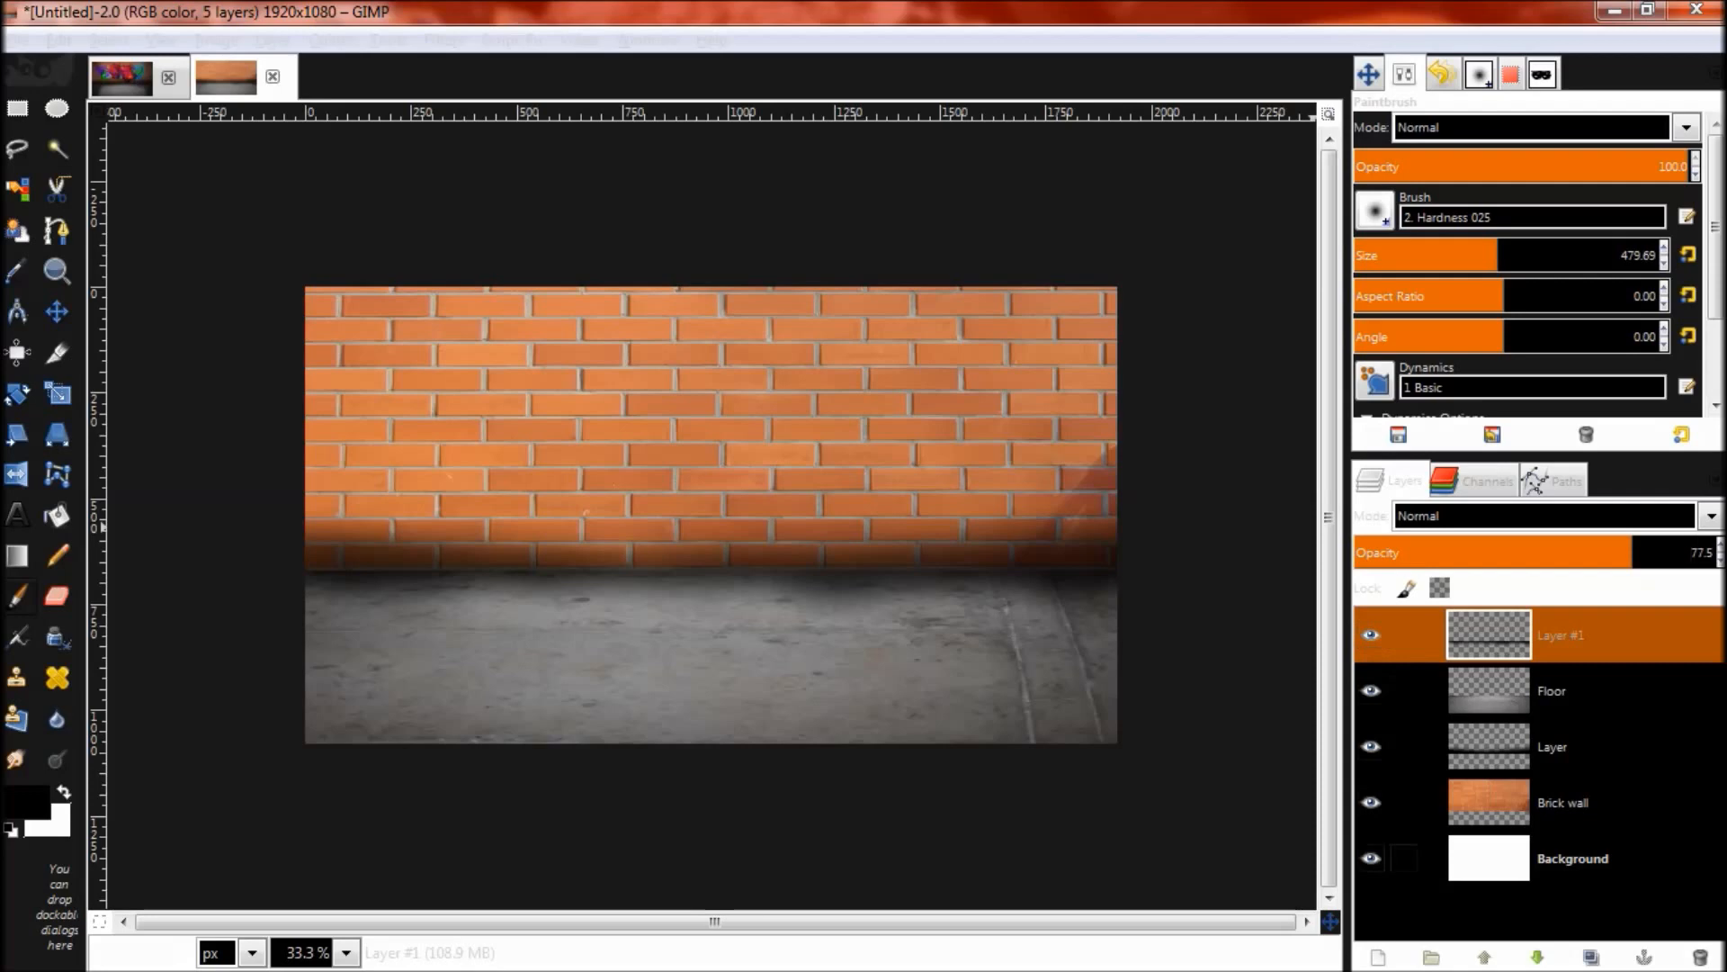
Step: Add a transparent 1920 × 1080 px layer at the top of the layer stack
key("ctrl+shift+n")
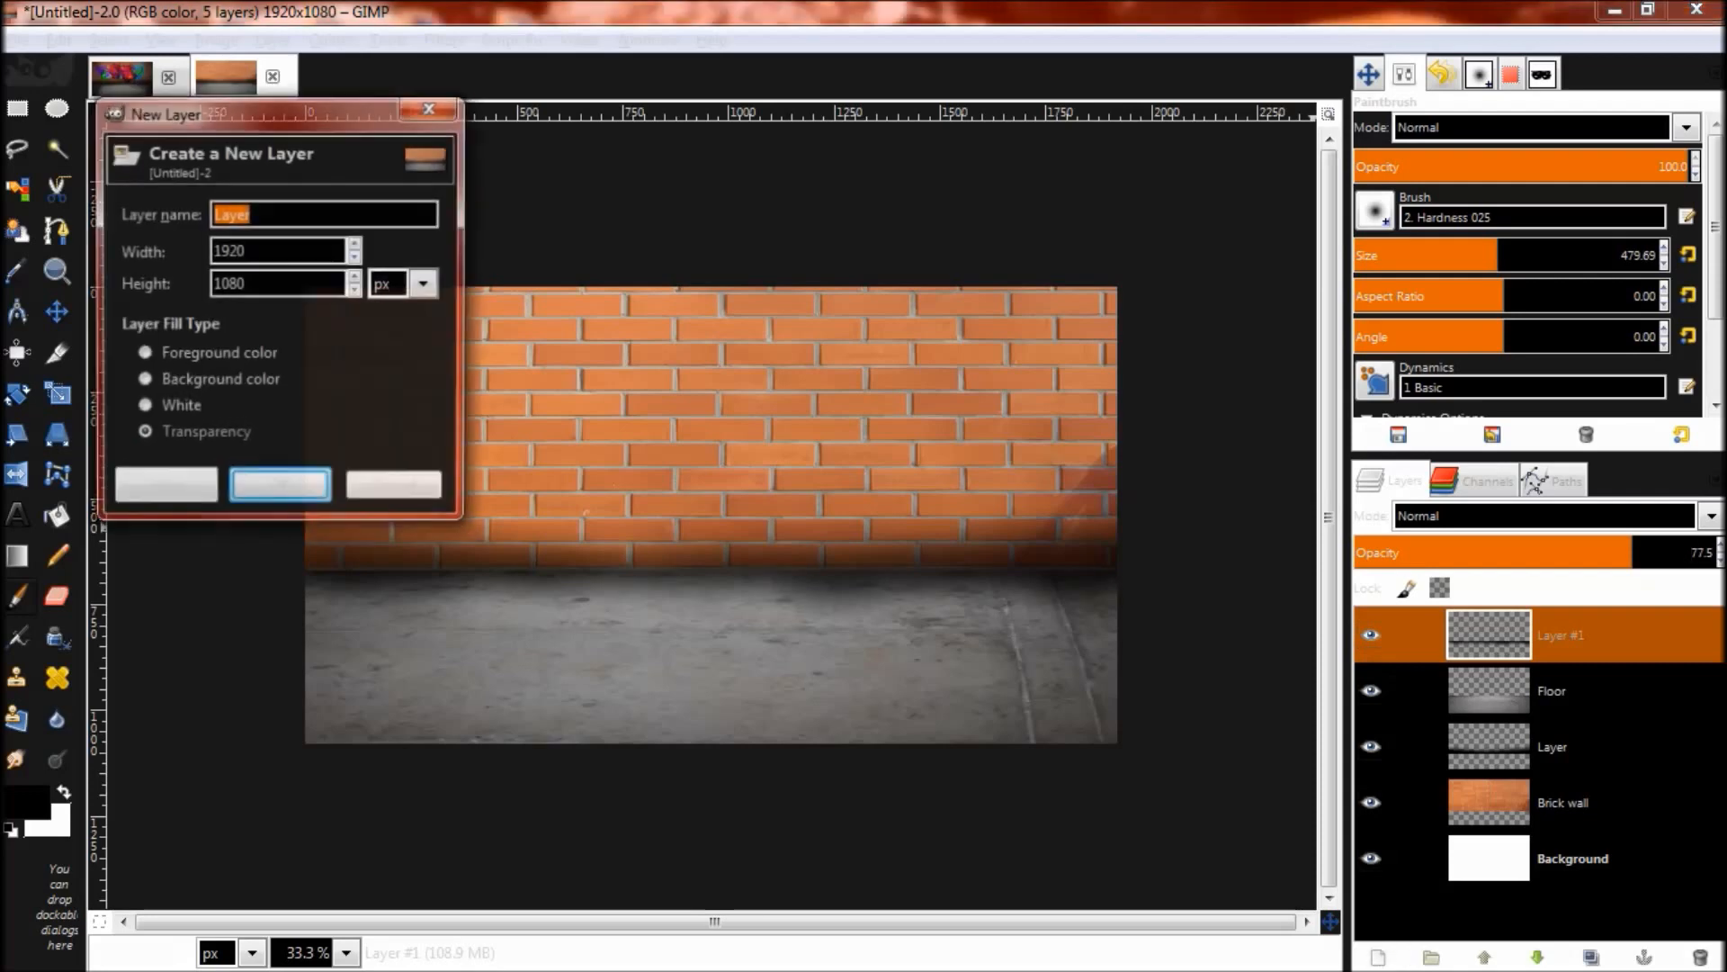
key("Return")
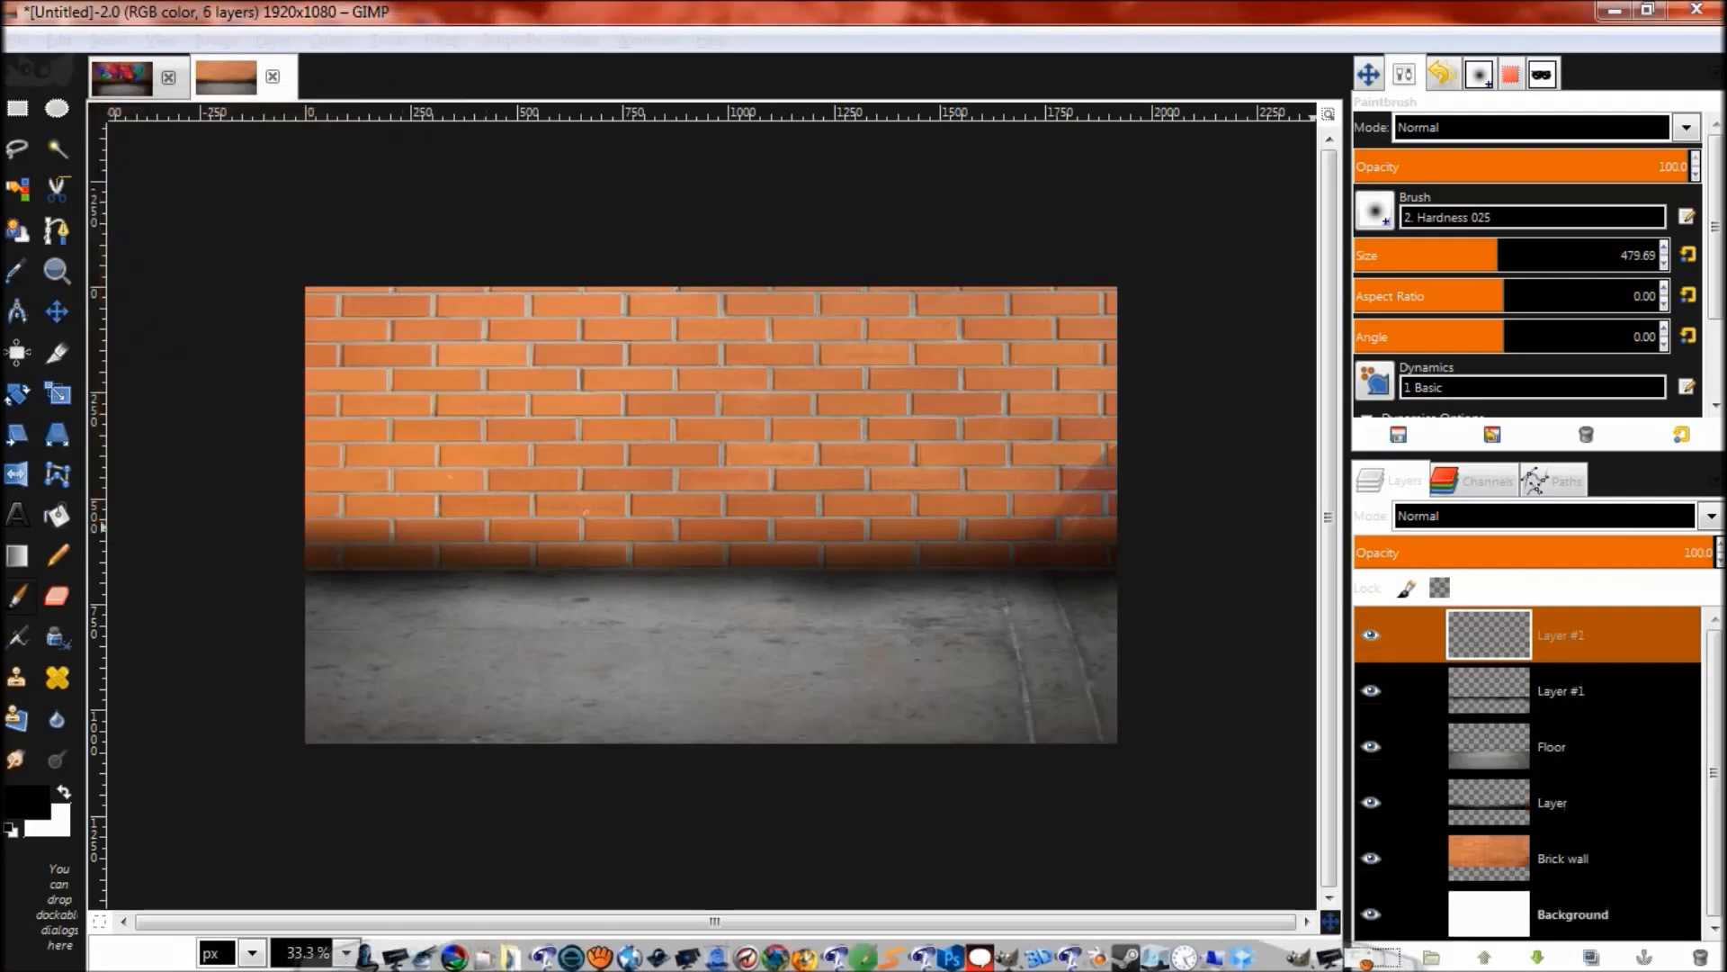
Step: Rename the wall's shadow layer to Brick shadow and the floor's shadow layer to Floor shadow
left_click(1552, 803)
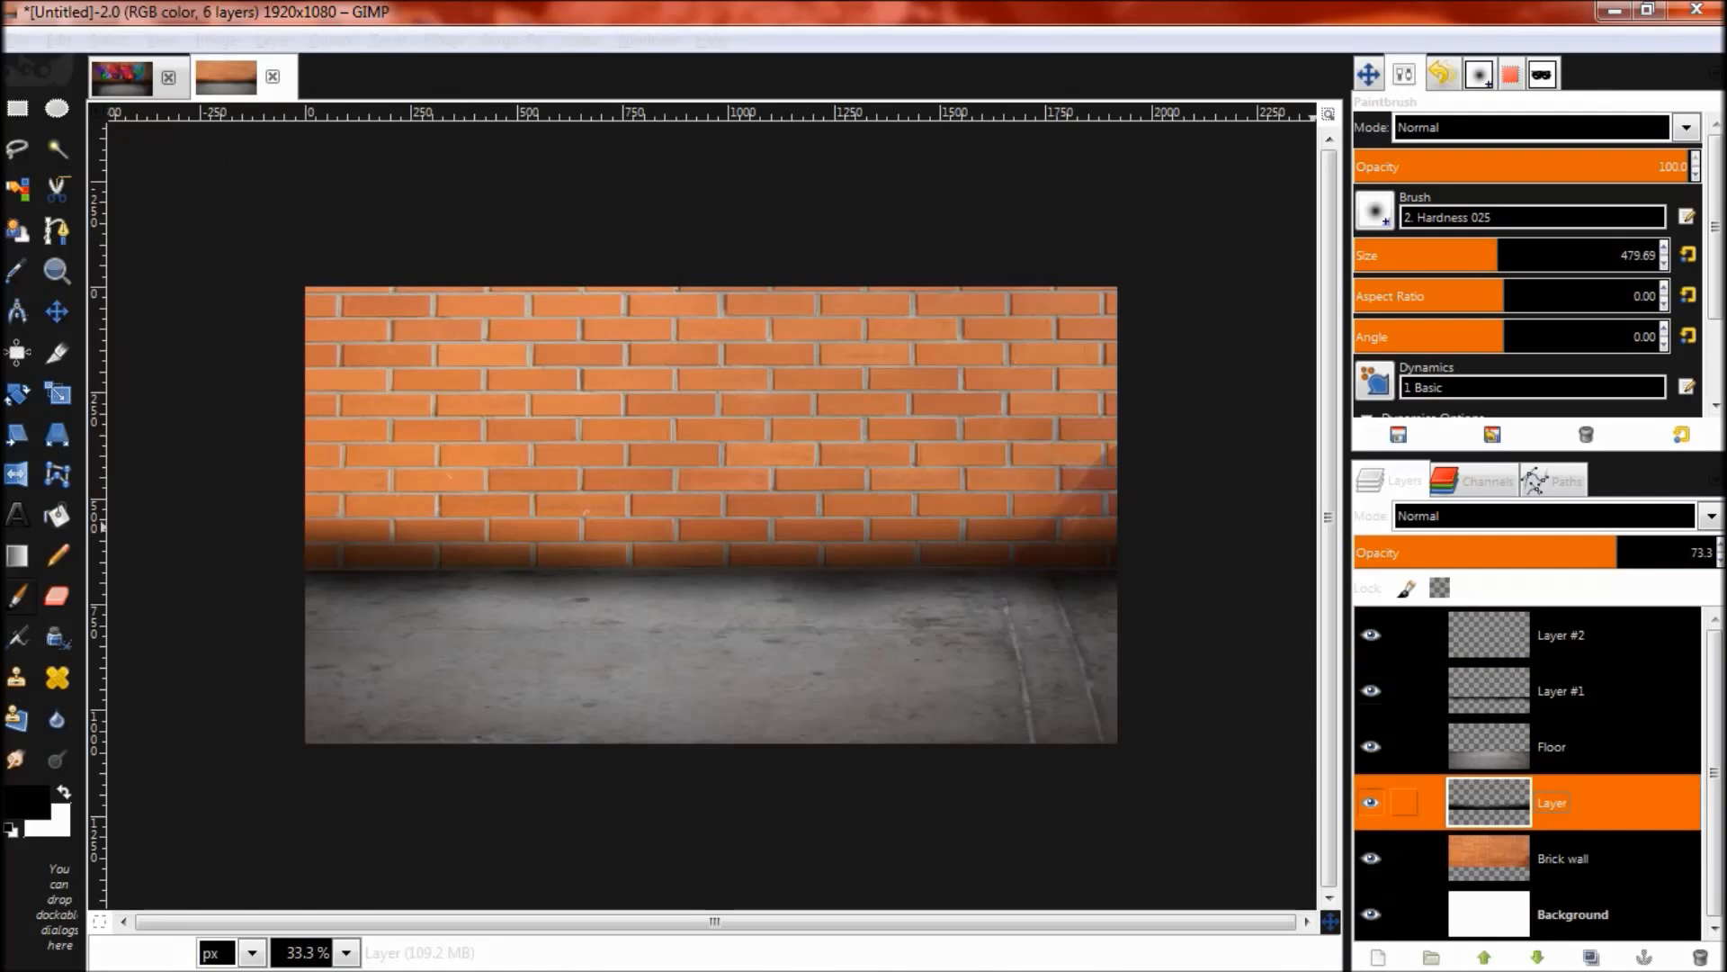
double_click(1552, 803)
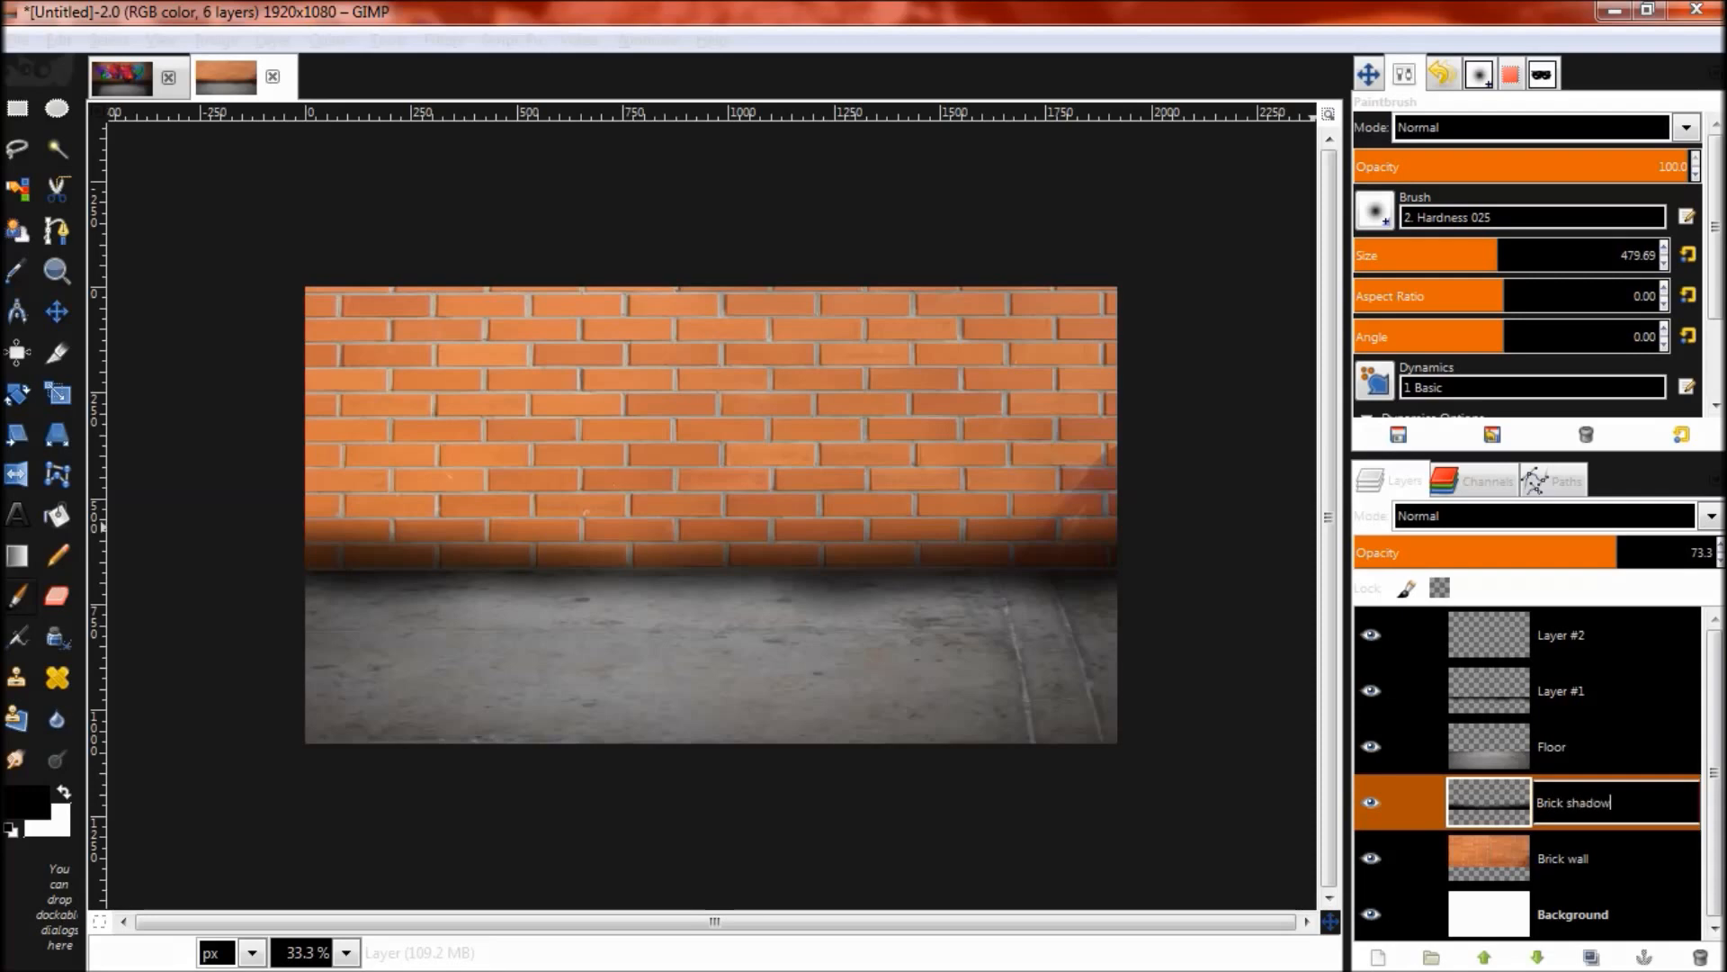
key("Return")
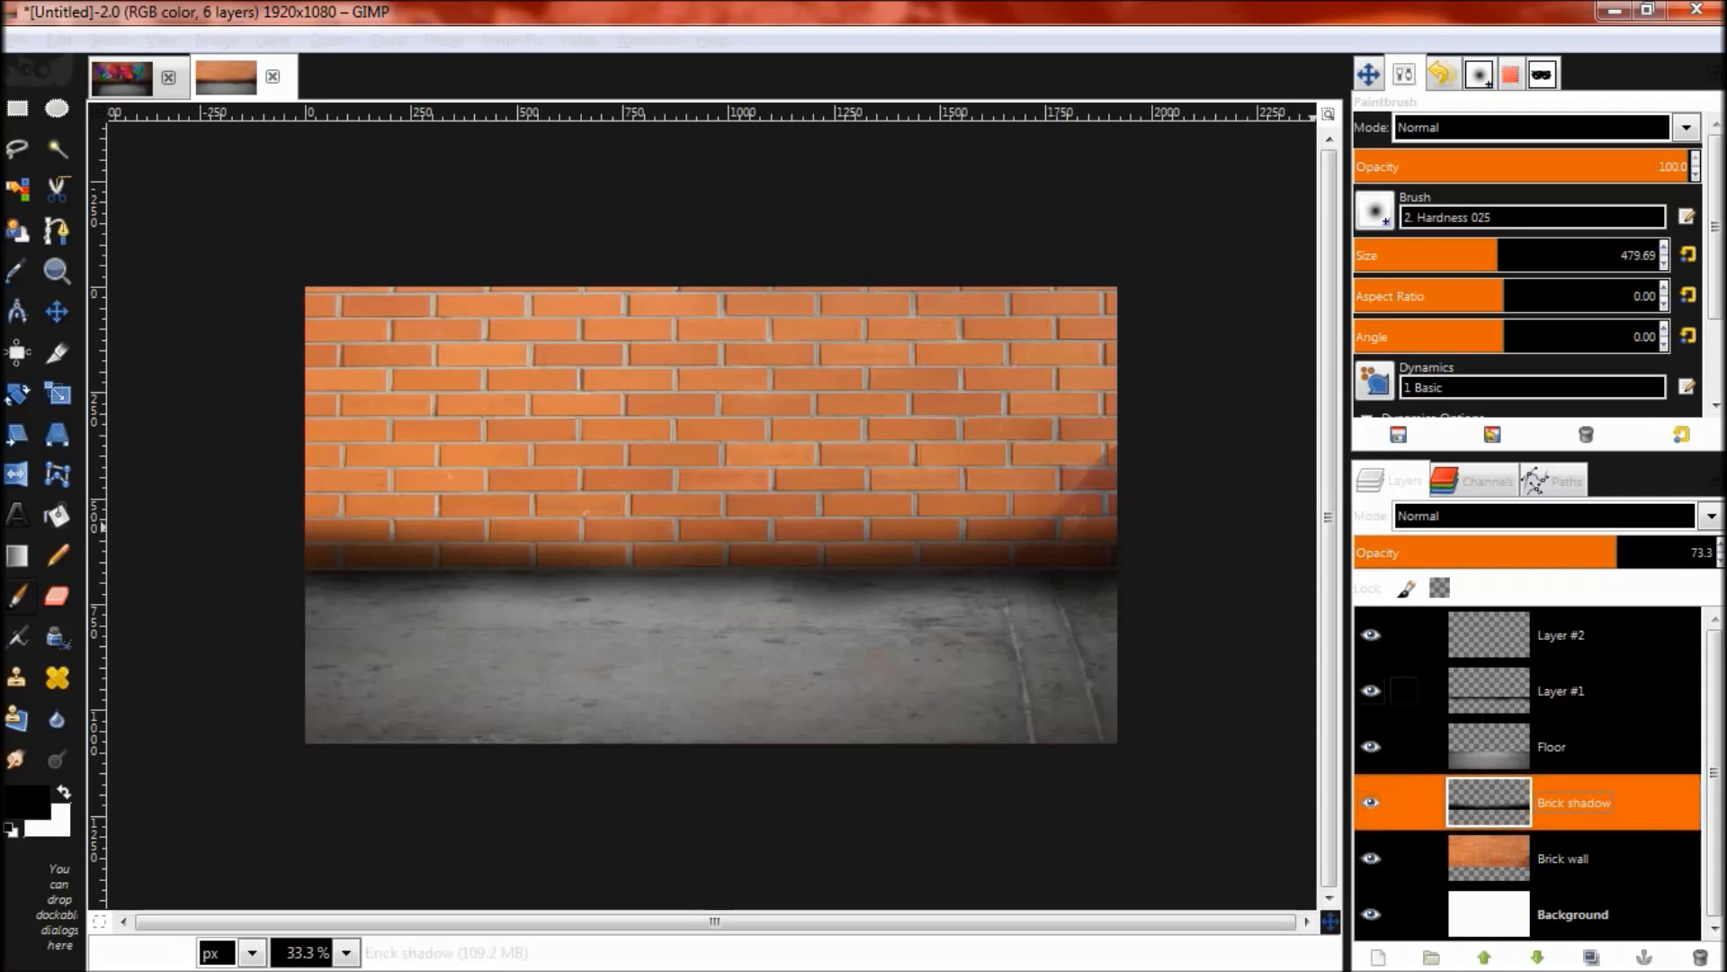
double_click(1560, 691)
type("Floor shadow")
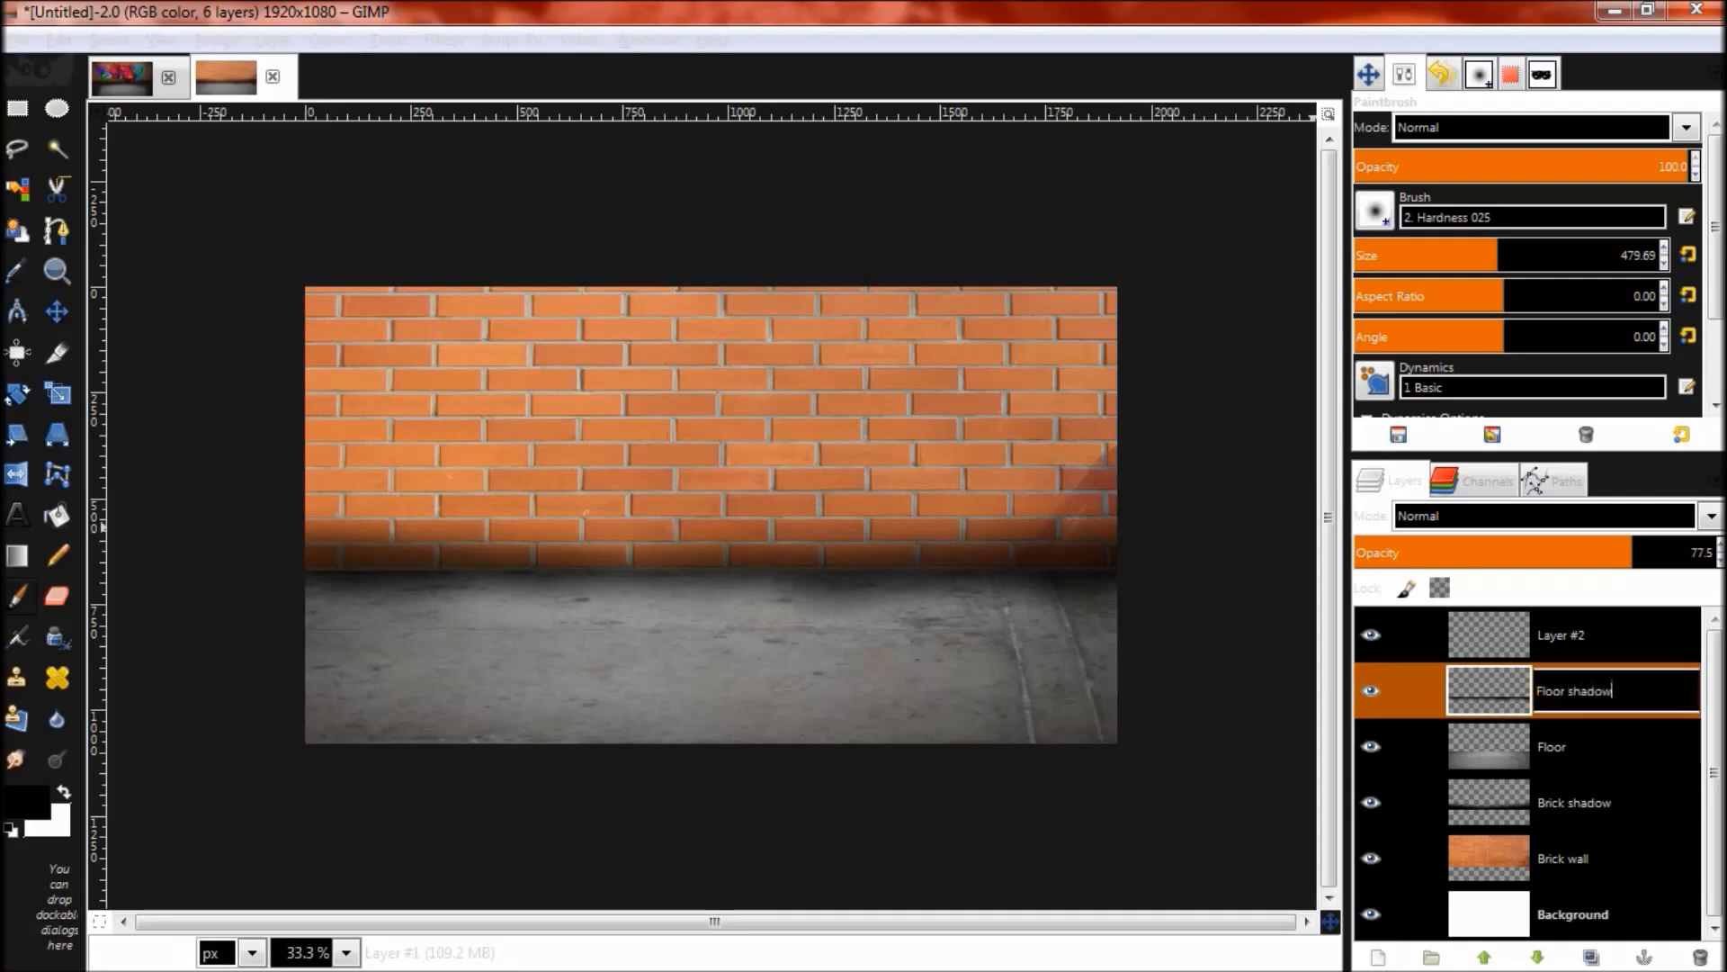
key("Return")
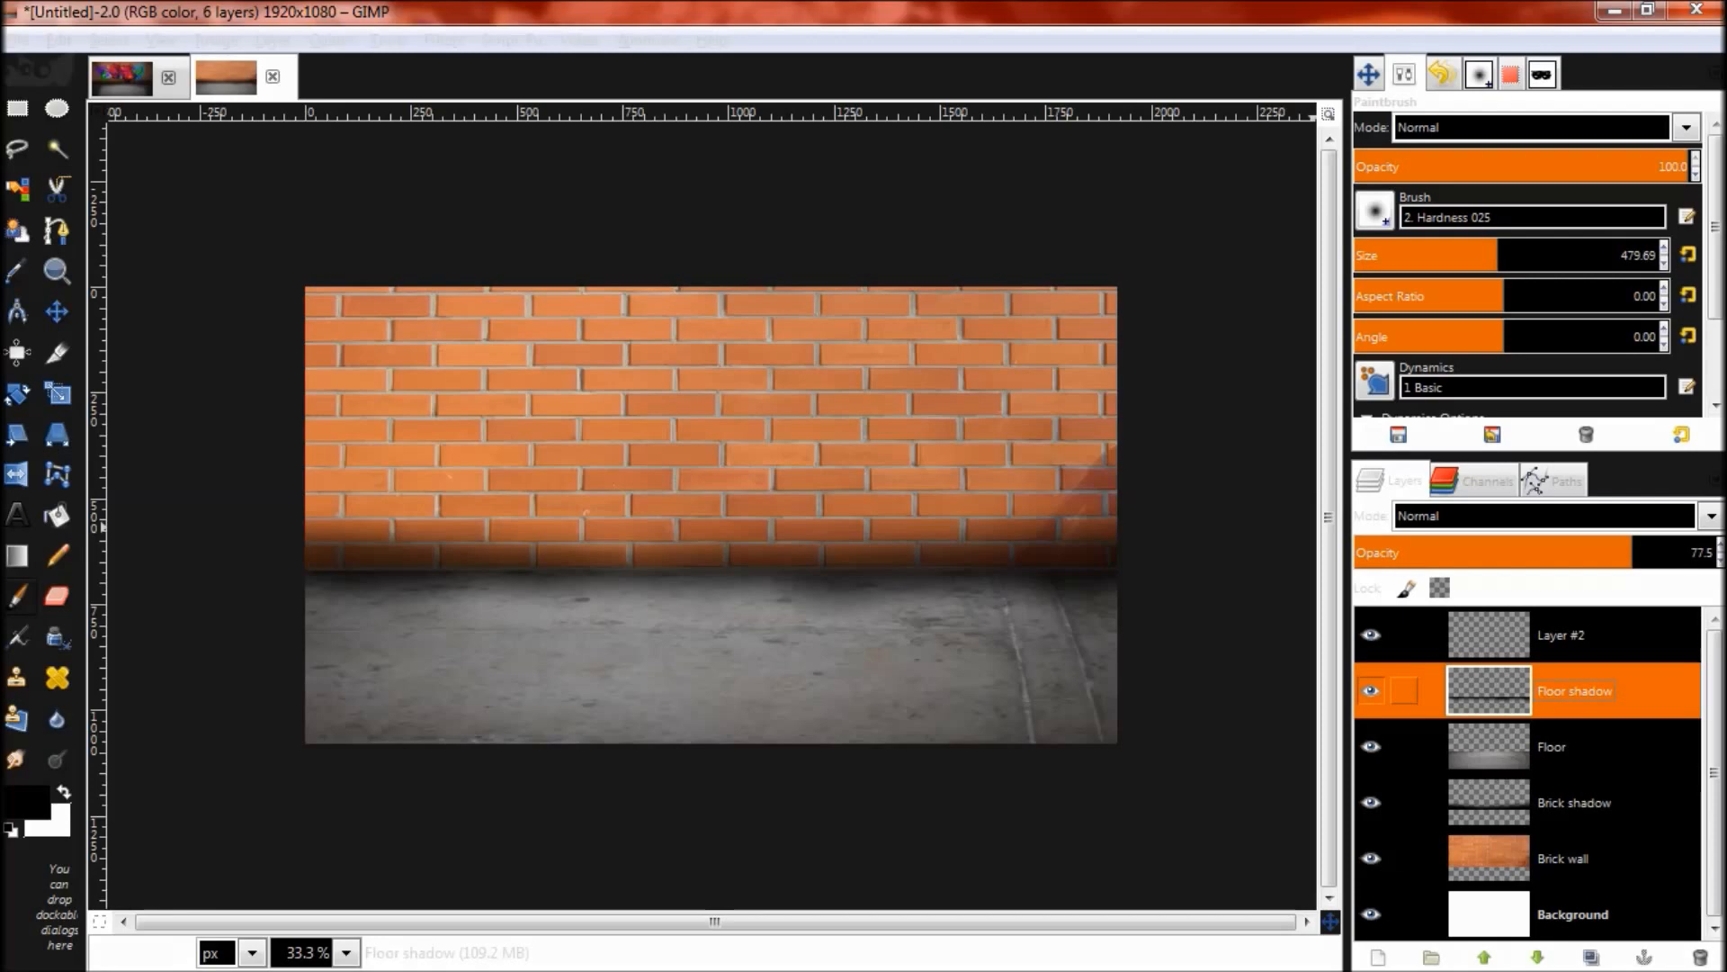
Step: Add a transparent 1920 × 1080 px layer directly above Brick shadow
left_click(1573, 802)
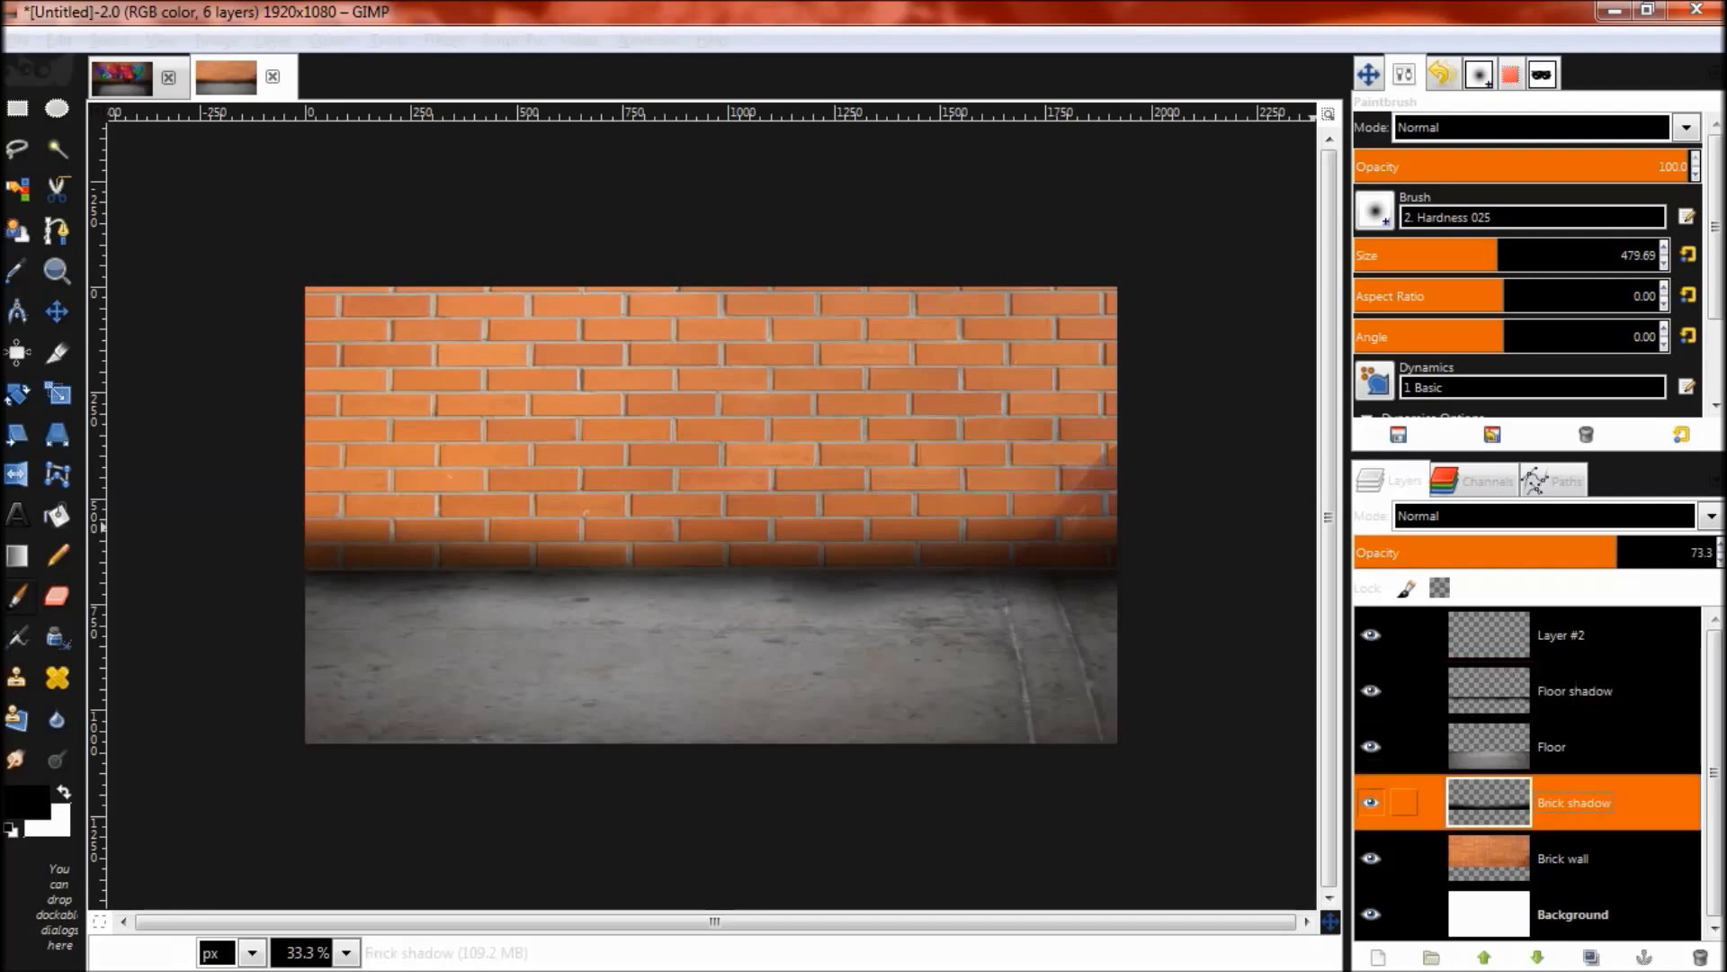
left_click(1377, 956)
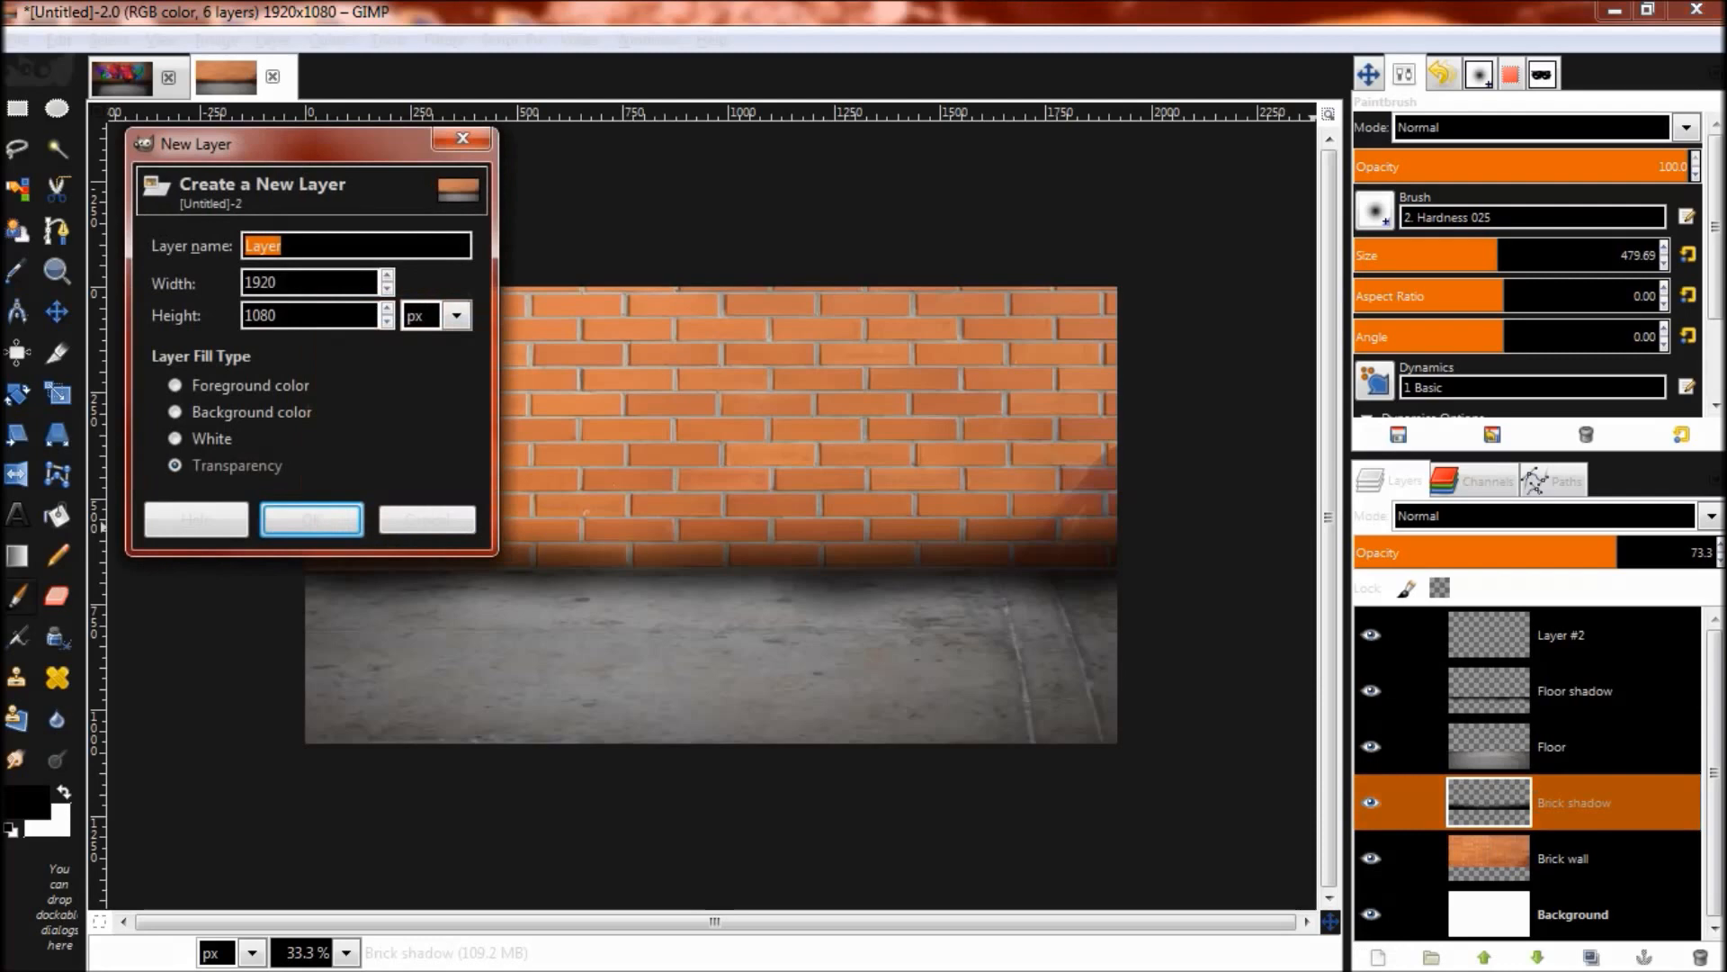
key("Return")
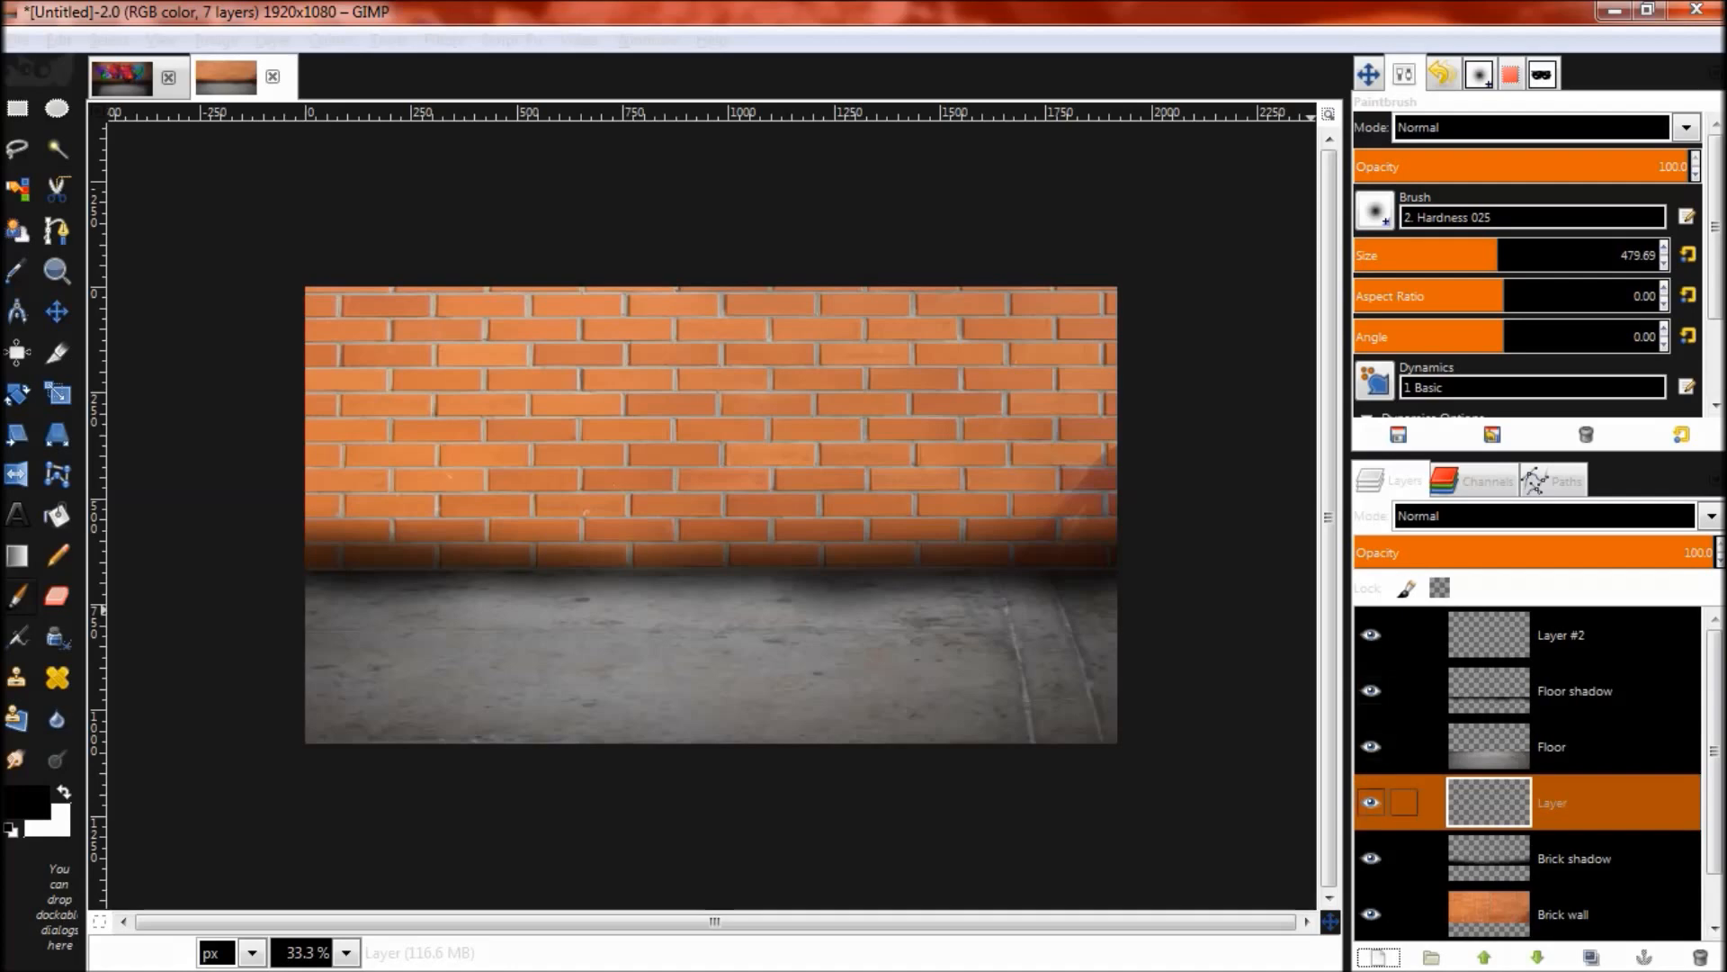
Step: Select the Floor layer's opaque area and paint broad black shading along its sides and upper edge on the topmost layer
left_click(1551, 746)
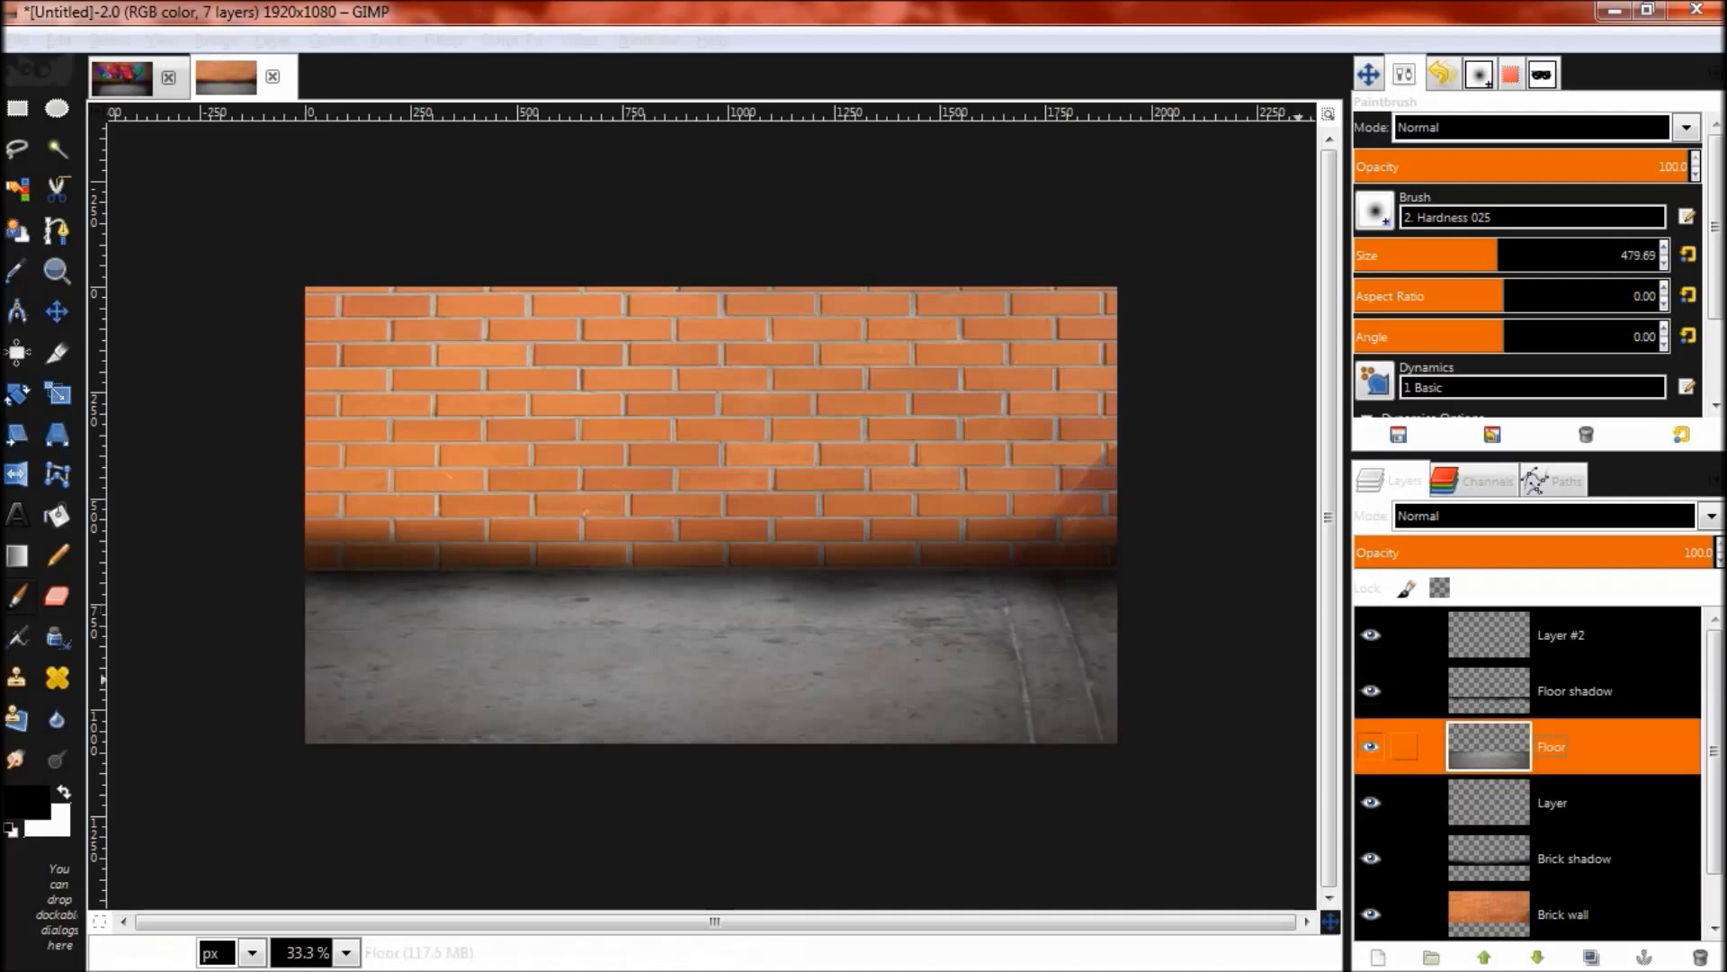
left_click(1489, 746, "alt")
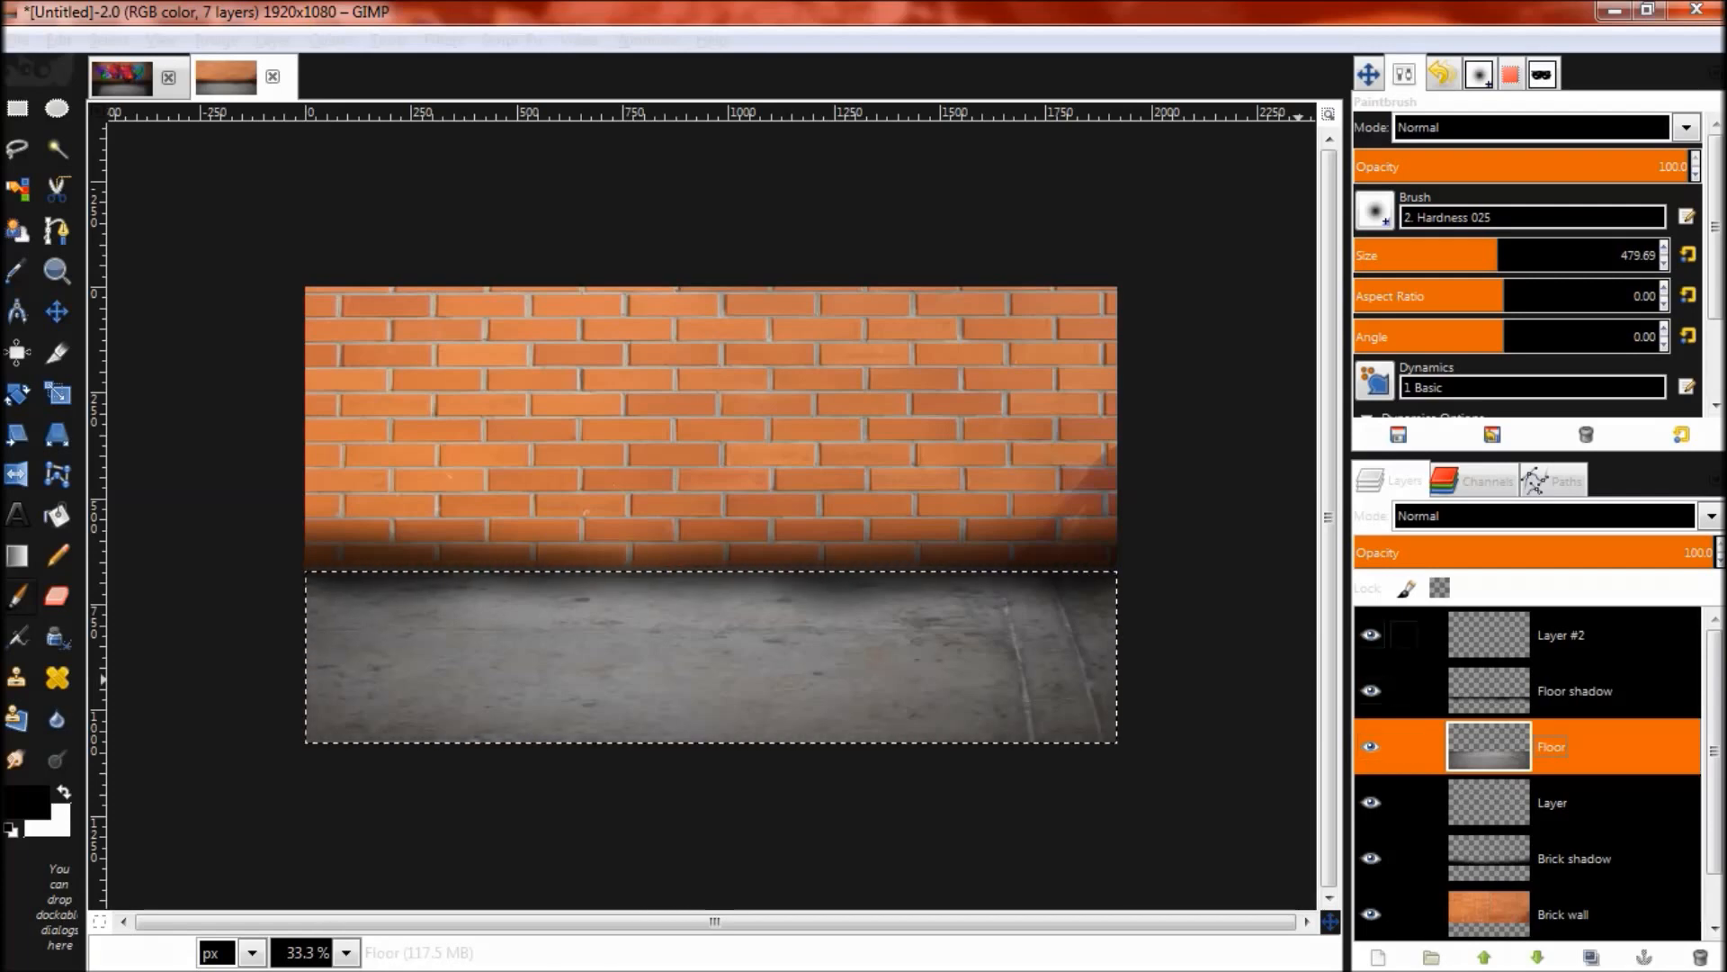
left_click(1488, 635)
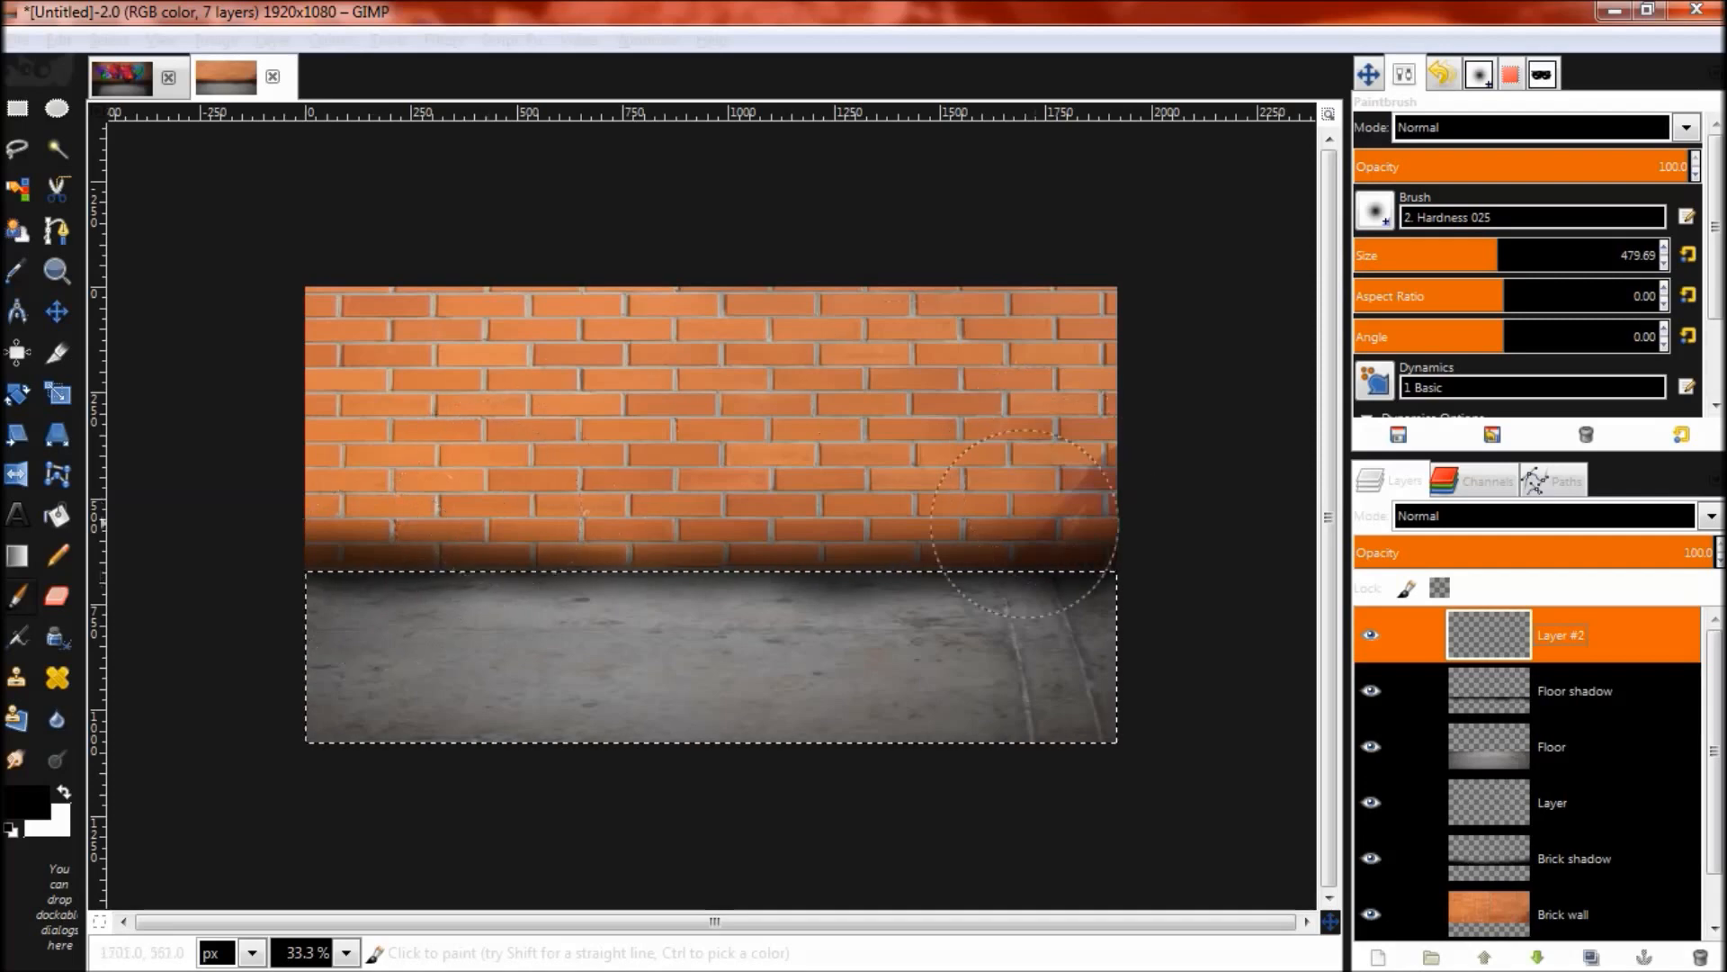
mouse_move(1106, 558)
left_mouse_down()
mouse_move(1117, 617)
mouse_move(1078, 753)
mouse_move(1093, 653)
mouse_move(1019, 595)
mouse_move(796, 565)
mouse_move(312, 577)
mouse_move(286, 680)
mouse_move(334, 765)
mouse_move(318, 673)
mouse_move(335, 628)
mouse_move(365, 599)
mouse_move(348, 638)
mouse_move(405, 655)
left_mouse_up()
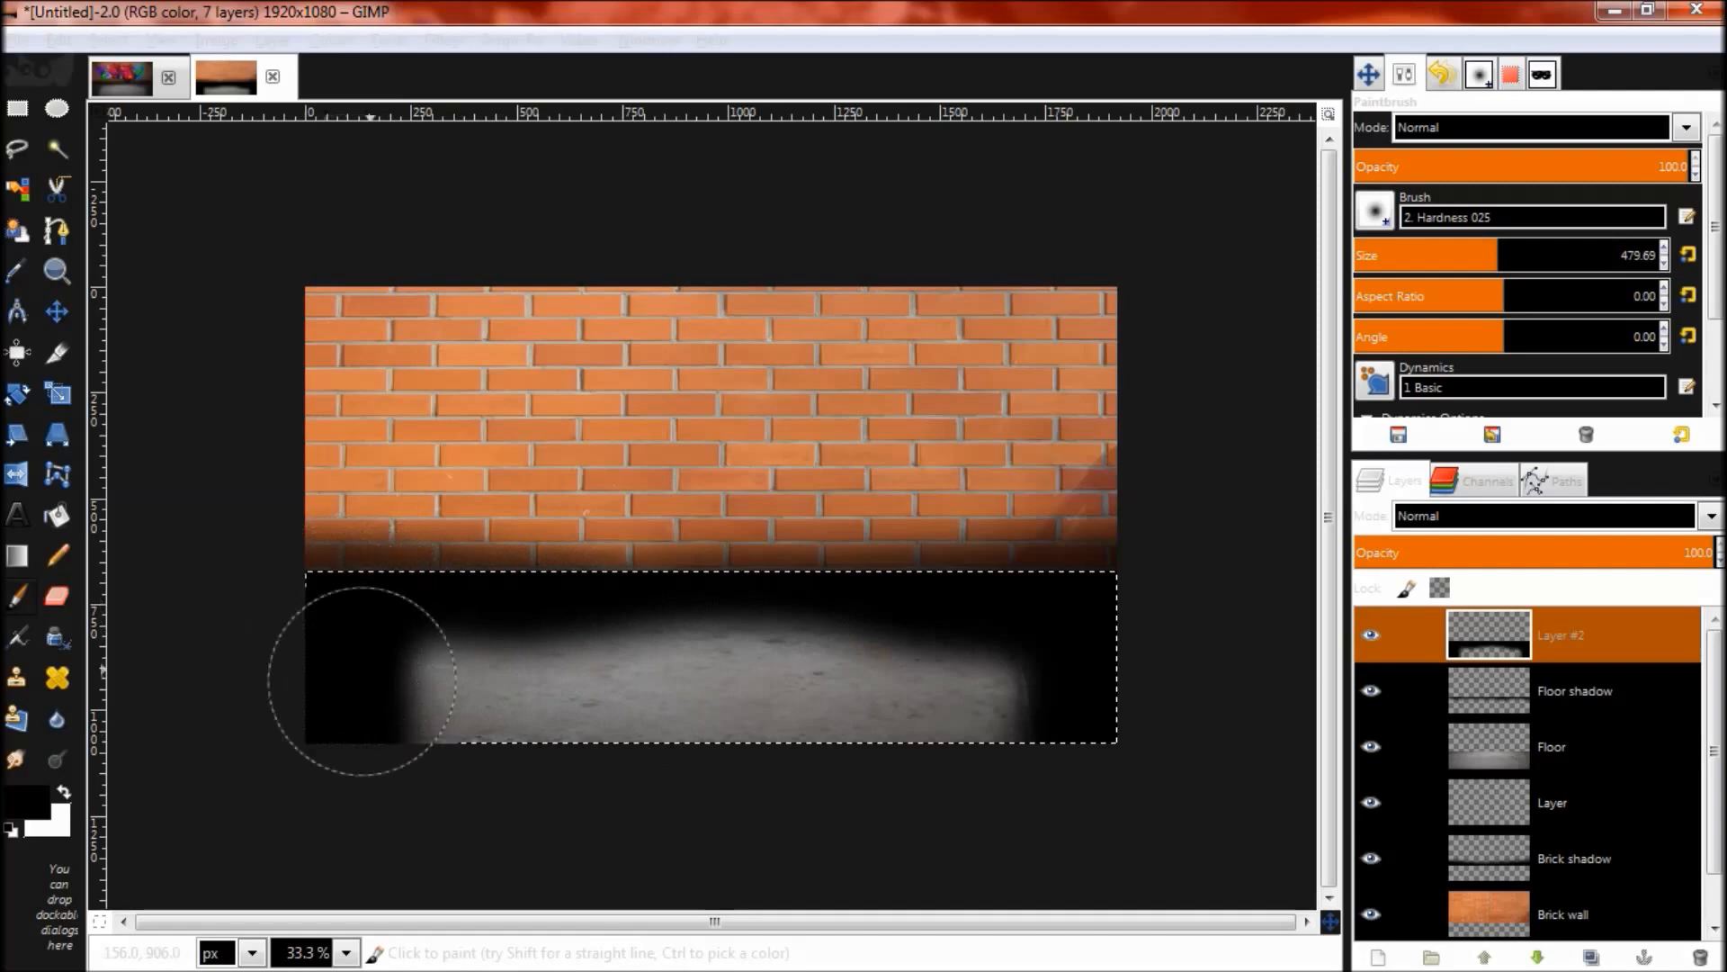
Step: Lower the topmost layer's opacity to 61.8 and clear the selection
left_click_drag(1709, 553, 1575, 552)
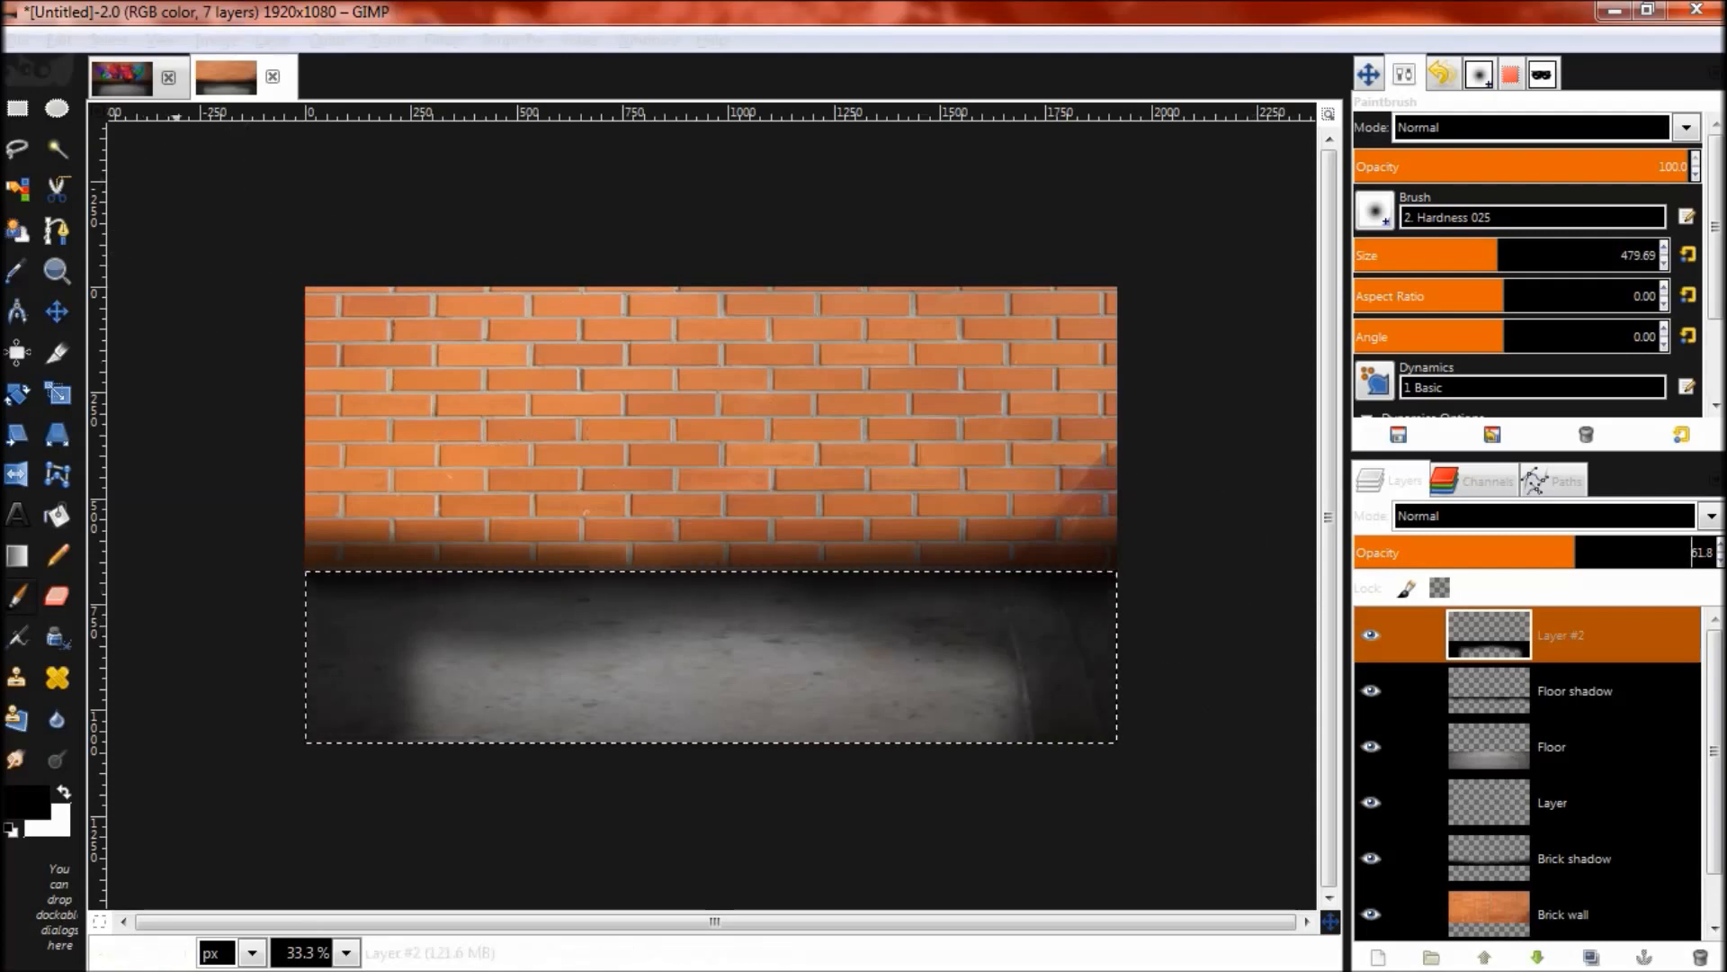
left_click(108, 39)
left_click(135, 101)
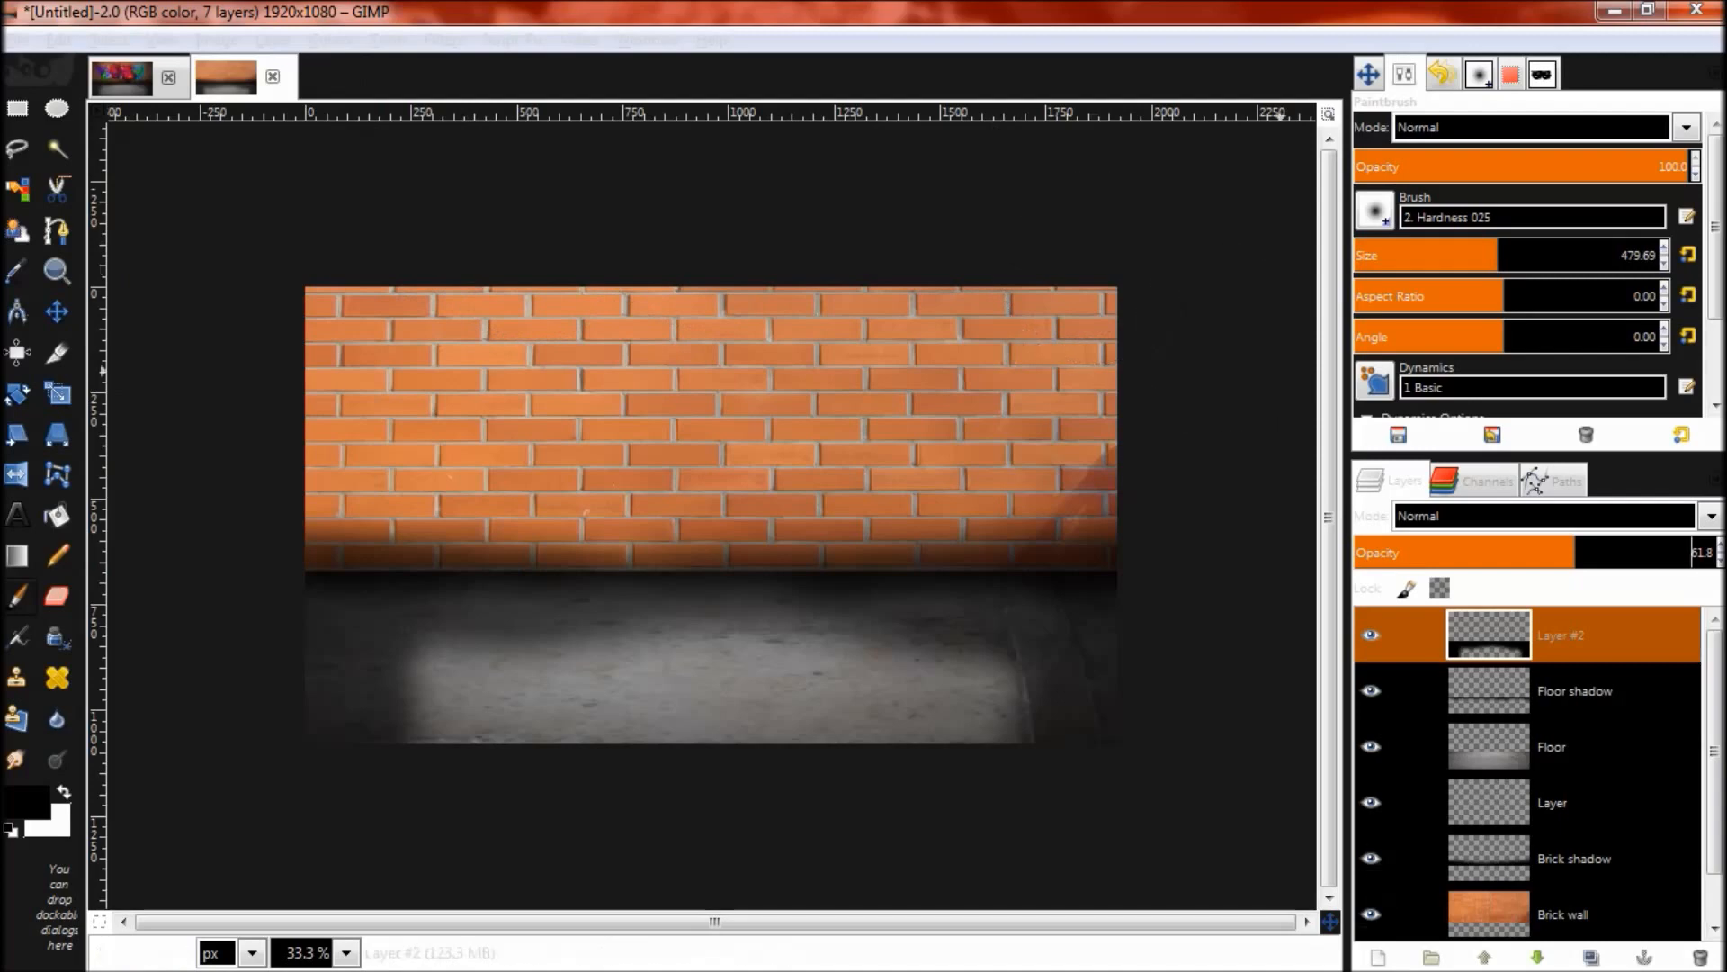
Step: Select the Brick wall layer's opaque area and paint broad black shading along its sides and lower edge on the layer above Brick shadow, enlarging the brush to 571.26
scroll(1575, 764, "down", 1)
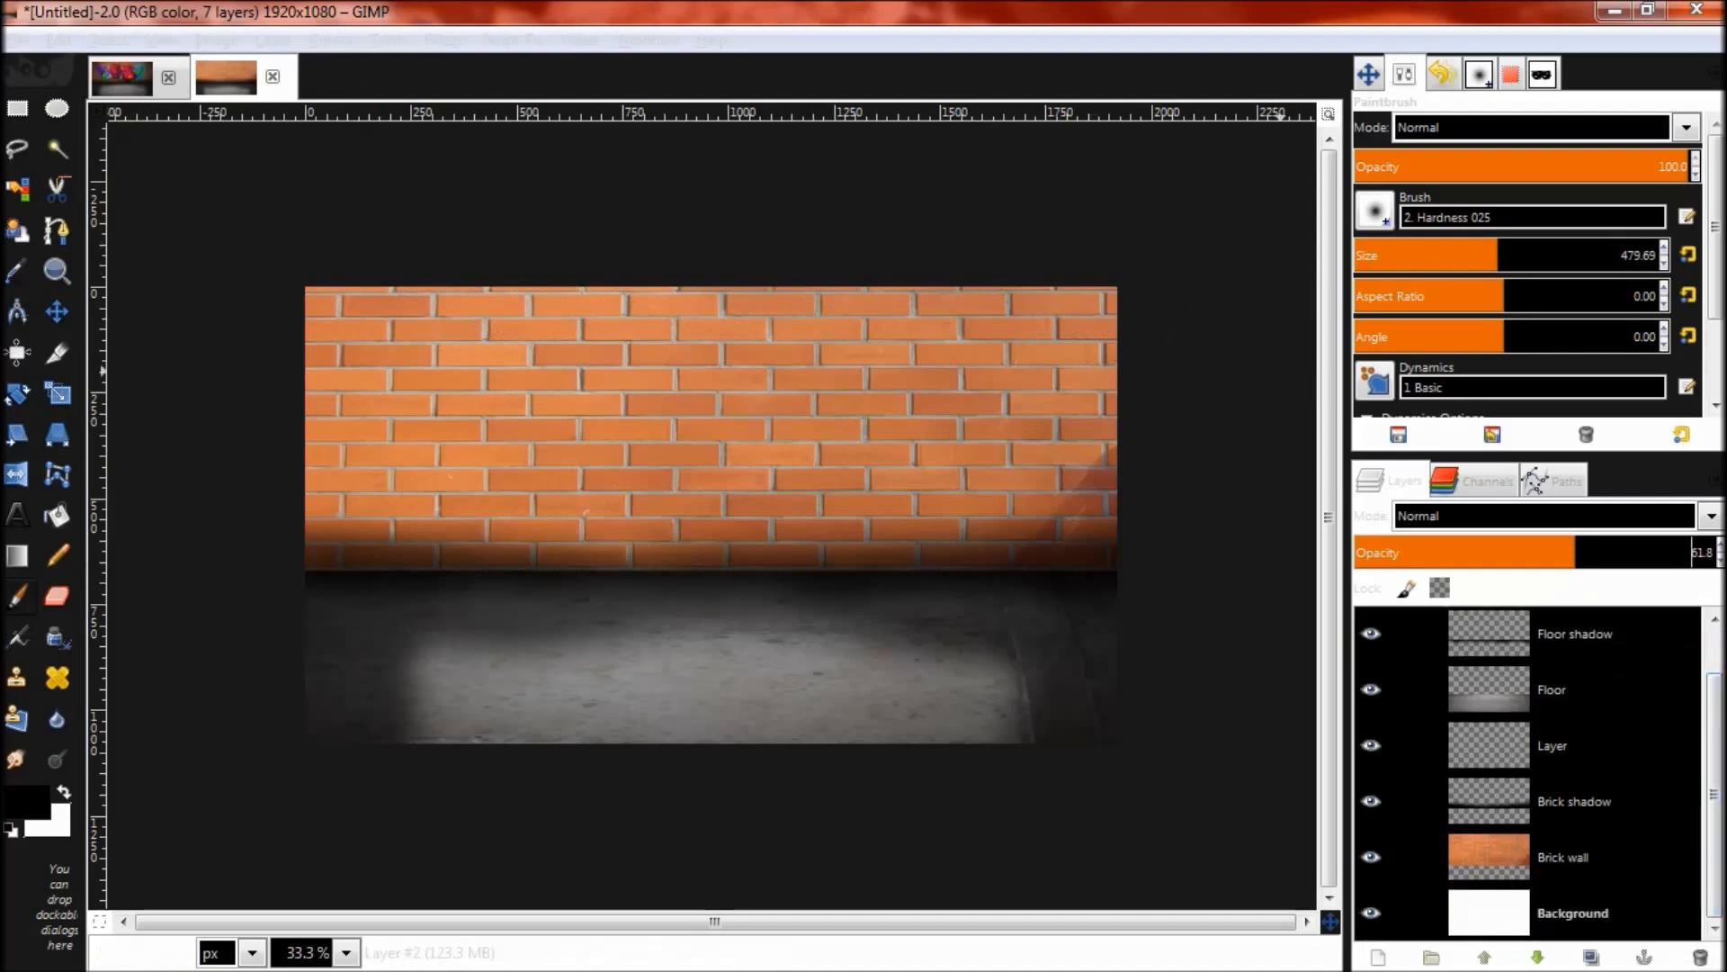
left_click(1488, 856, "alt")
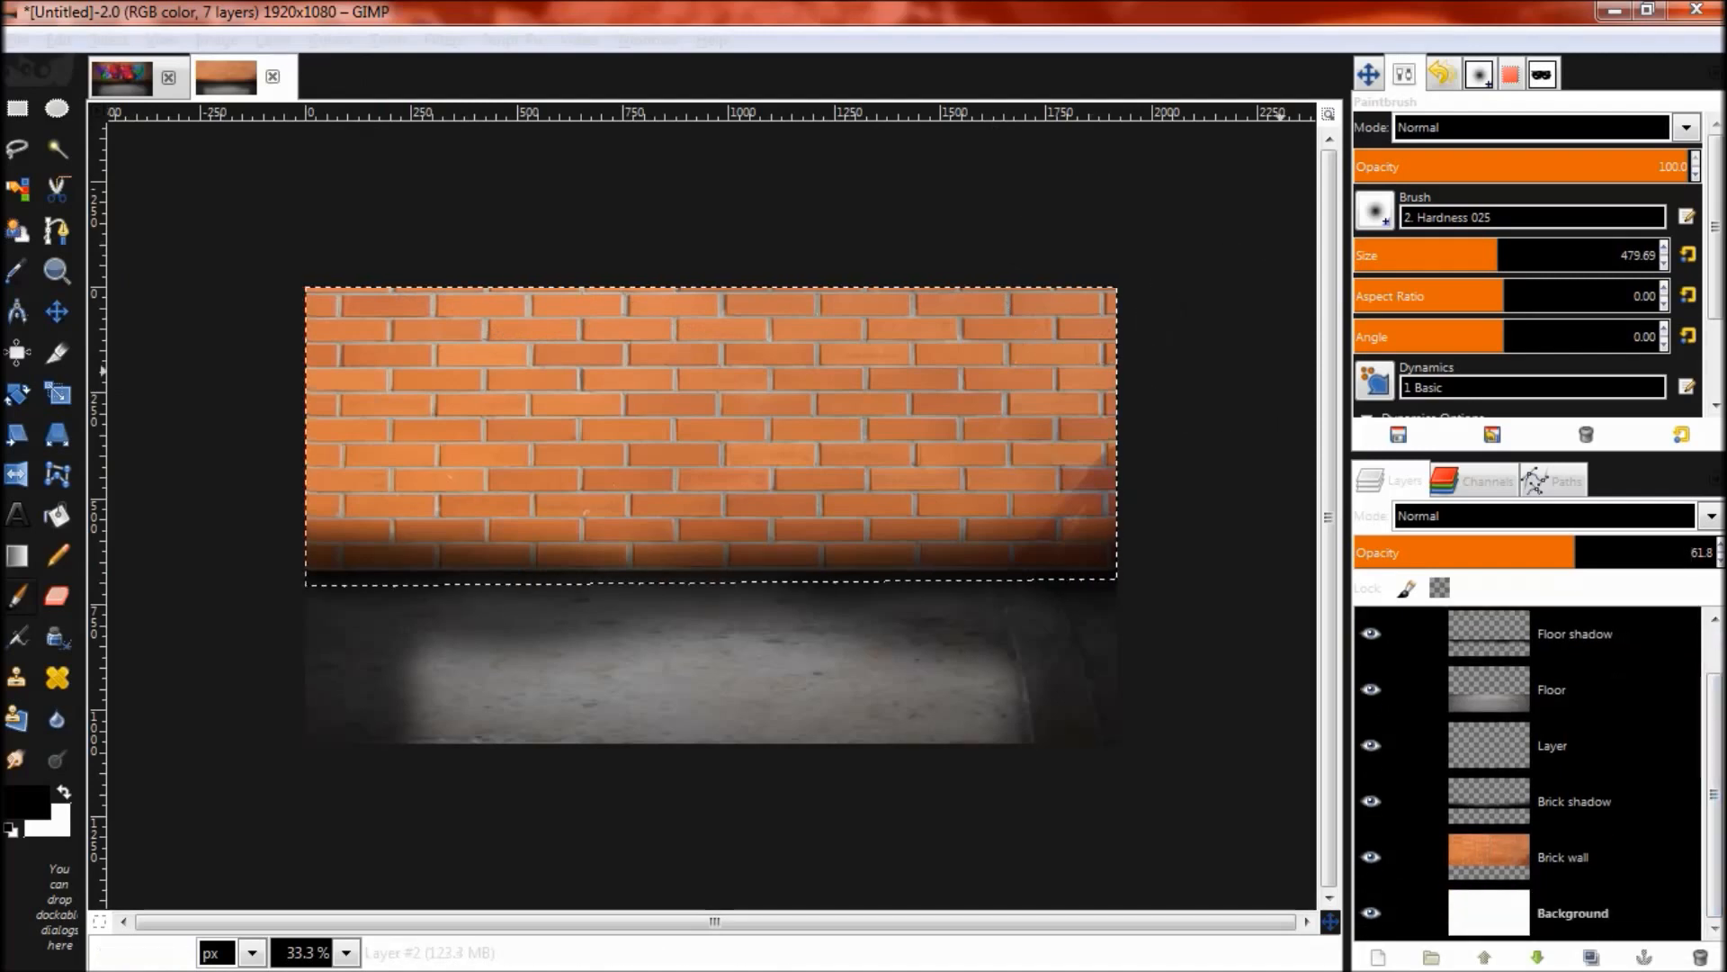
left_click(1488, 856)
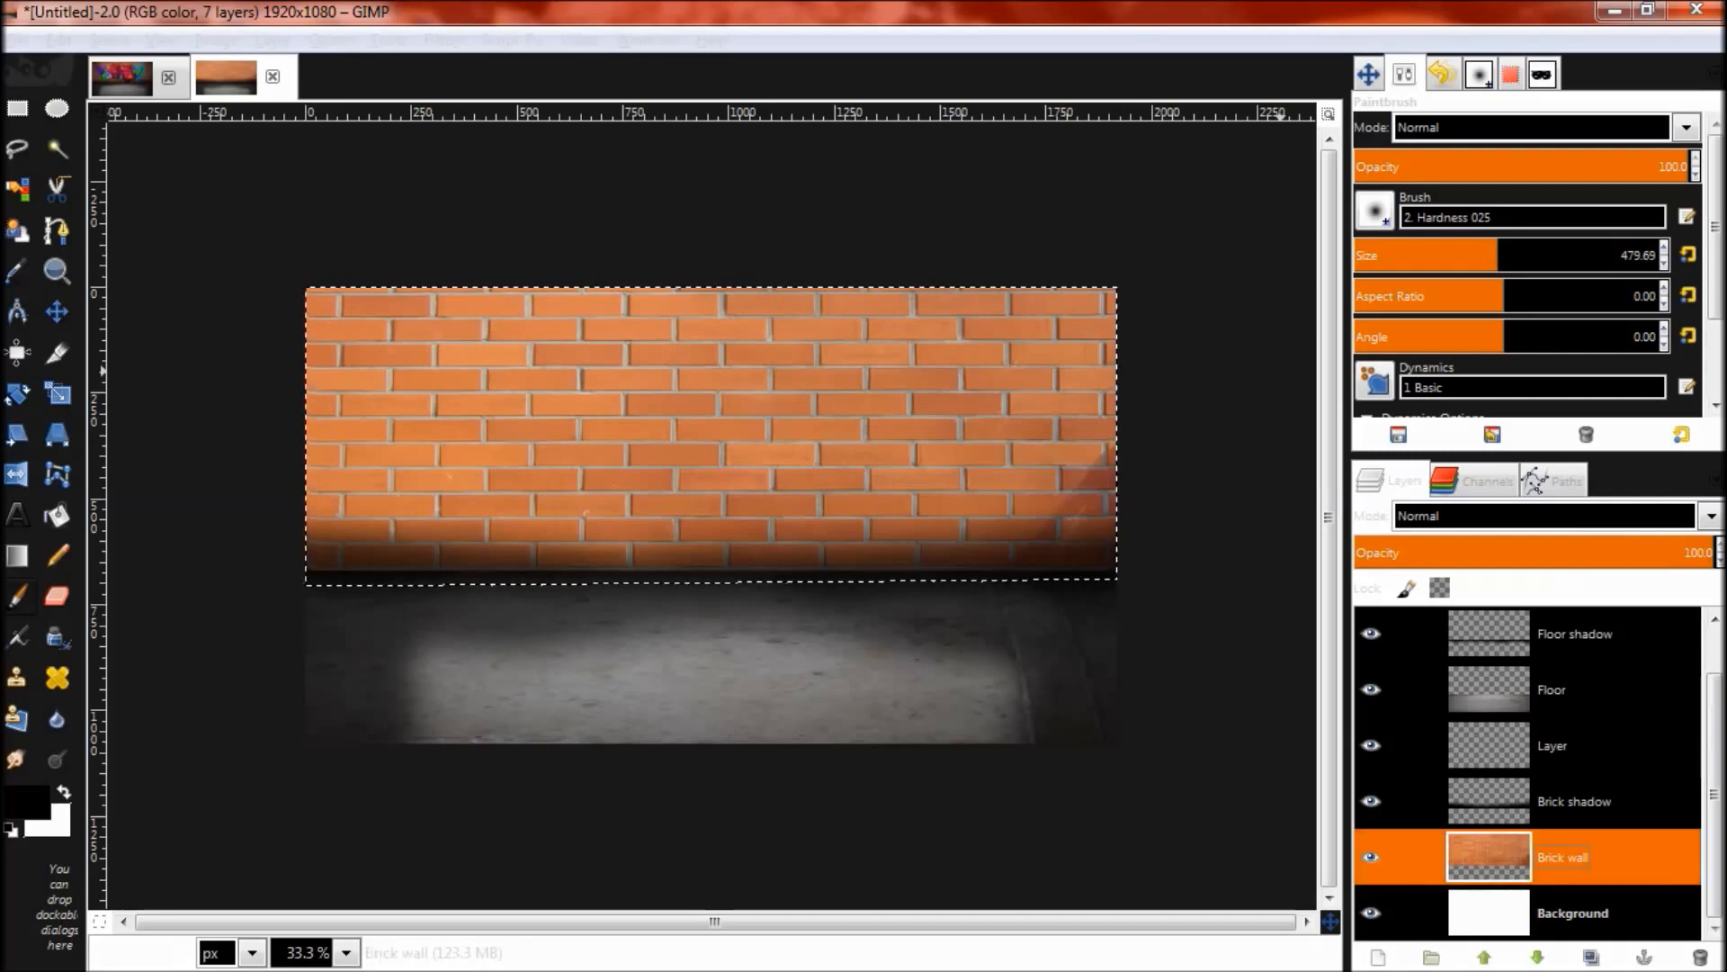
left_click(1552, 745)
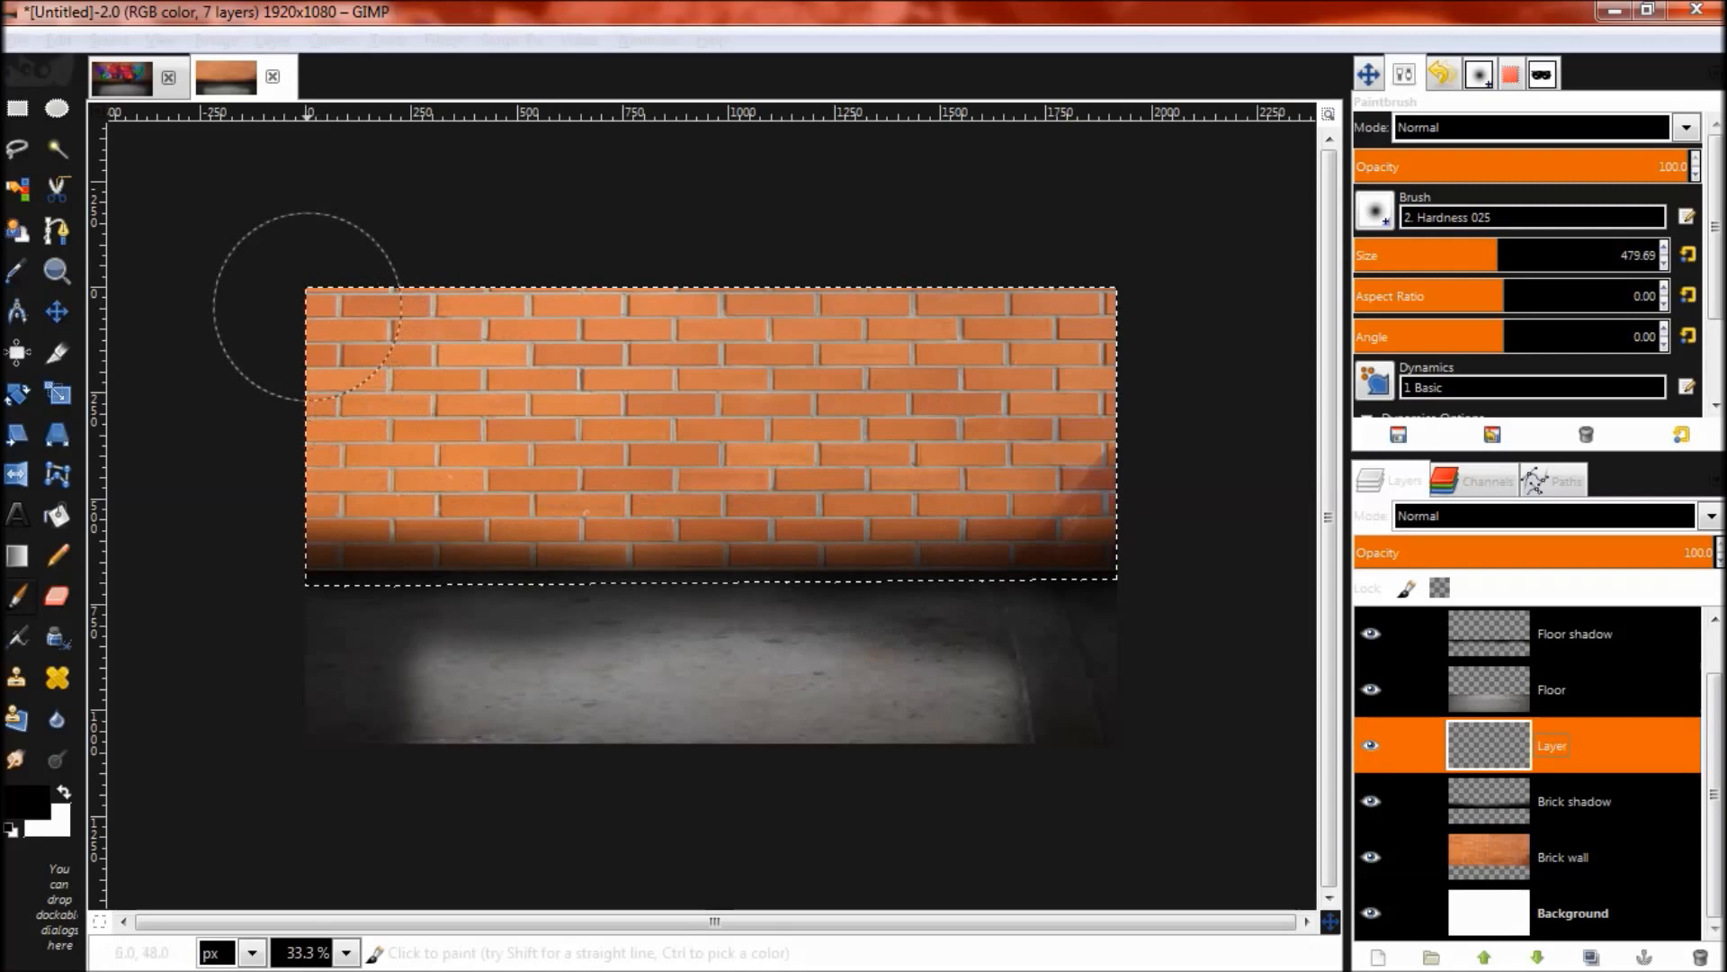
mouse_move(300, 279)
left_mouse_down()
mouse_move(363, 540)
mouse_move(305, 451)
mouse_move(324, 496)
mouse_move(319, 422)
left_mouse_up()
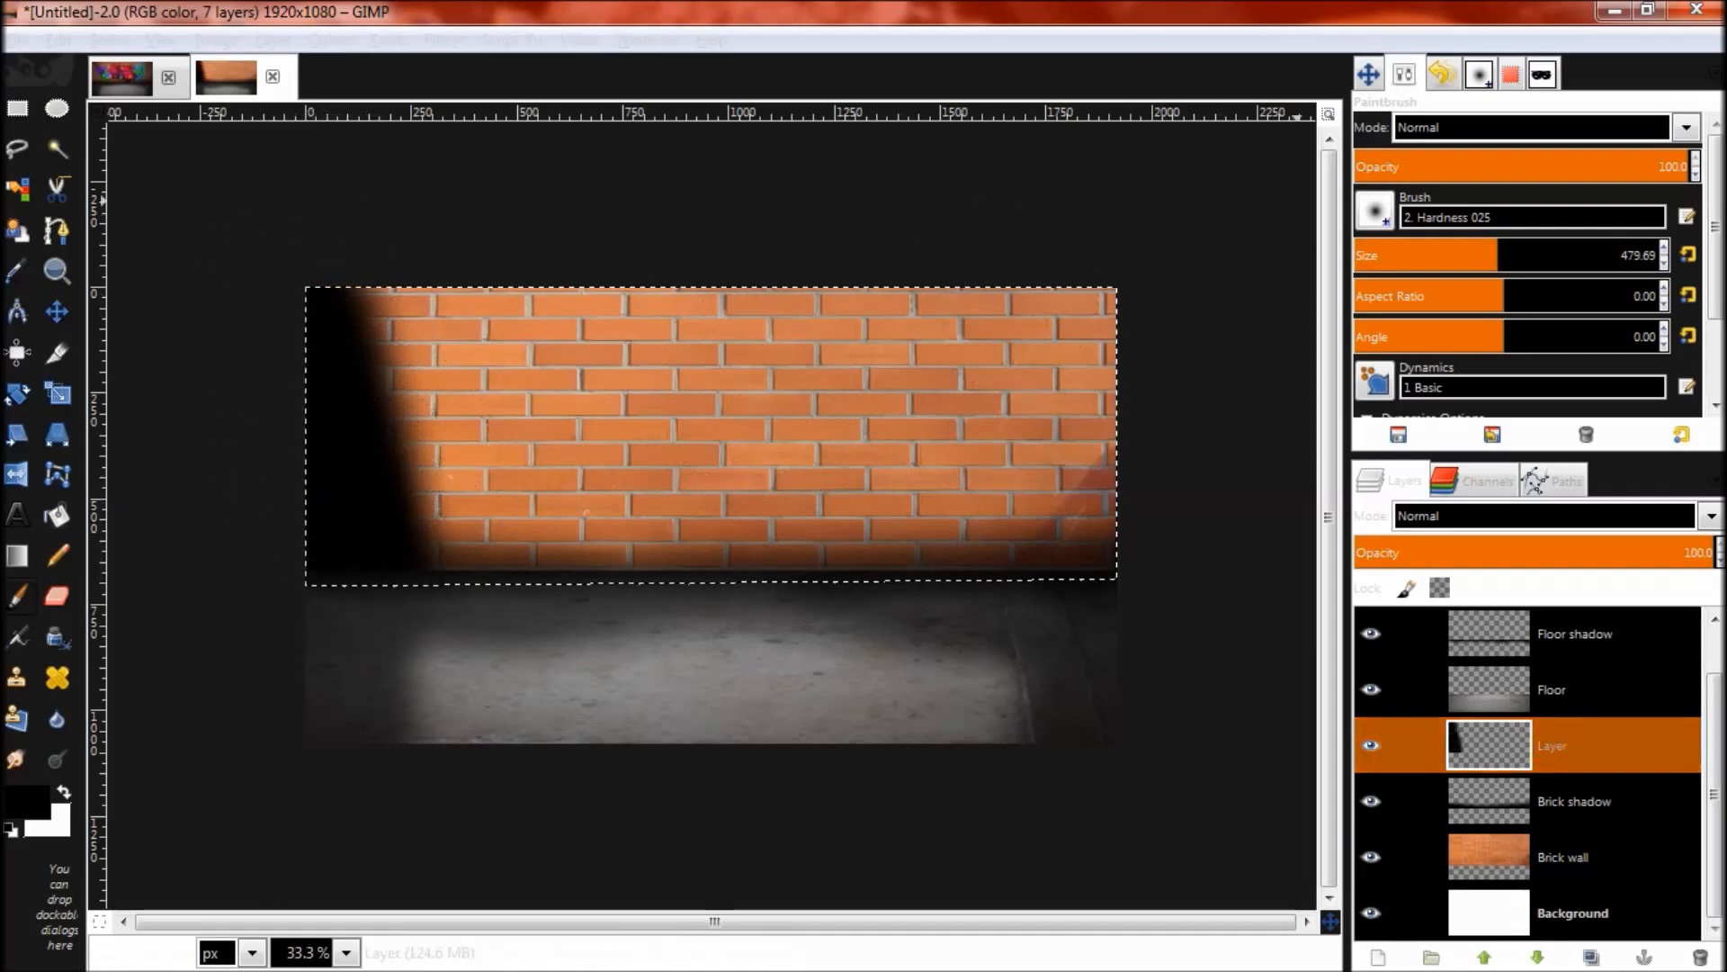
left_click_drag(1498, 255, 1525, 255)
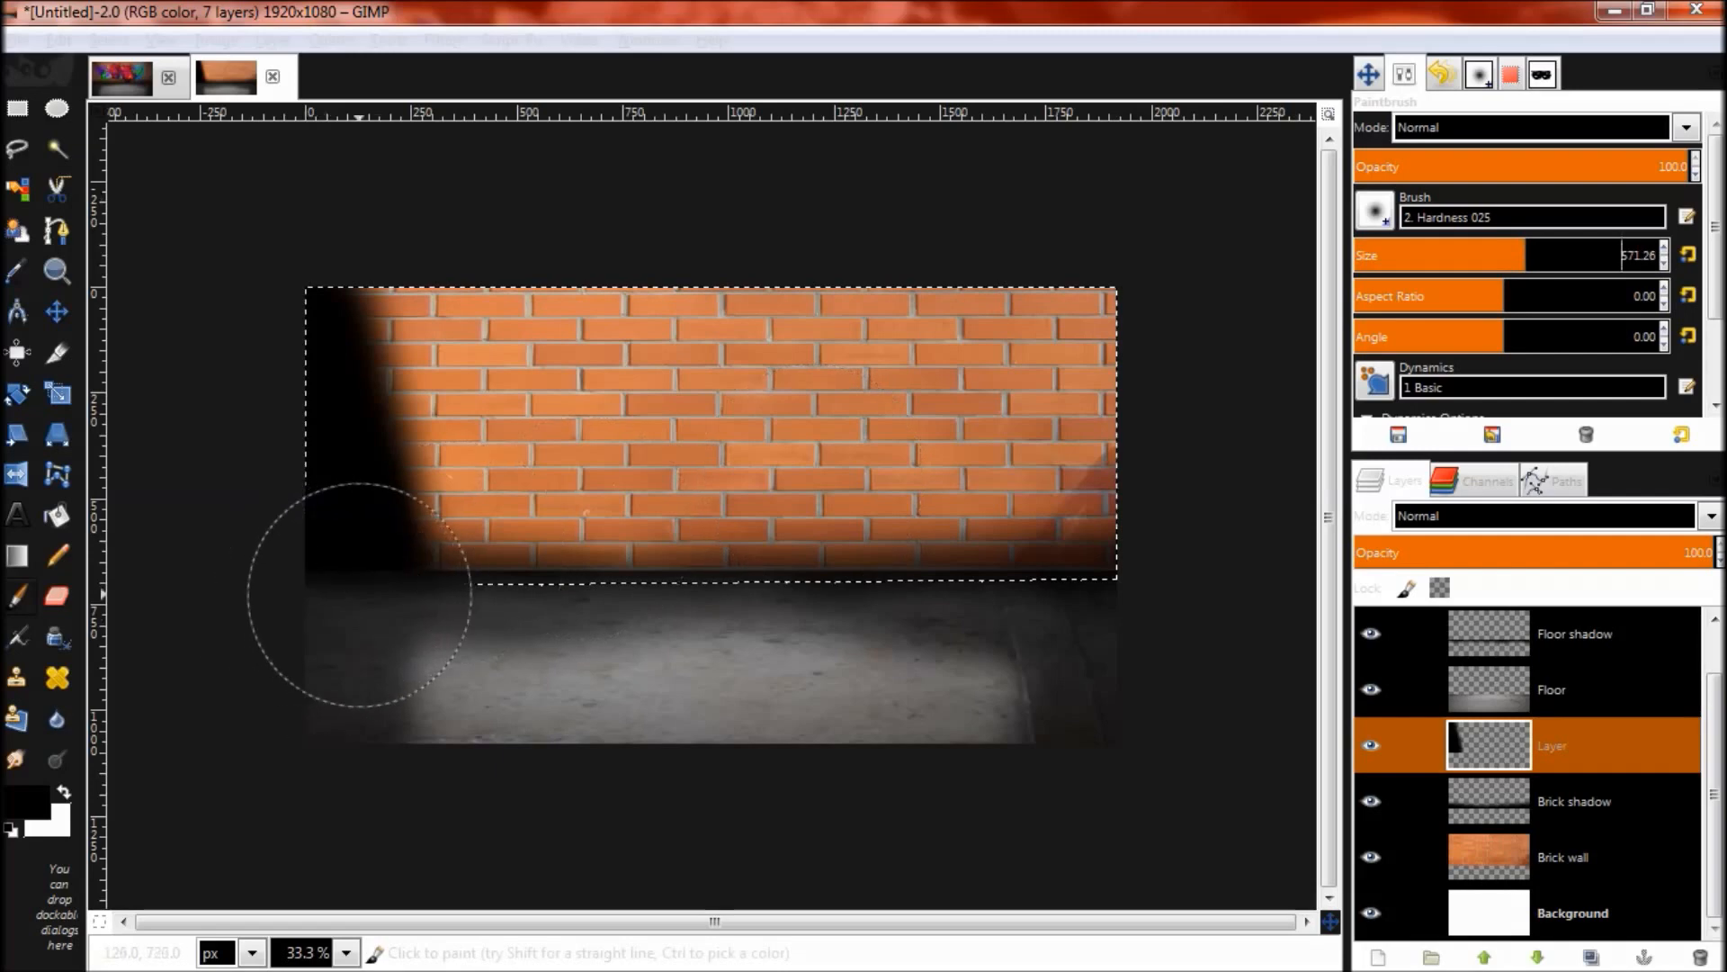
mouse_move(375, 597)
left_mouse_down()
mouse_move(737, 563)
mouse_move(1091, 568)
left_mouse_up()
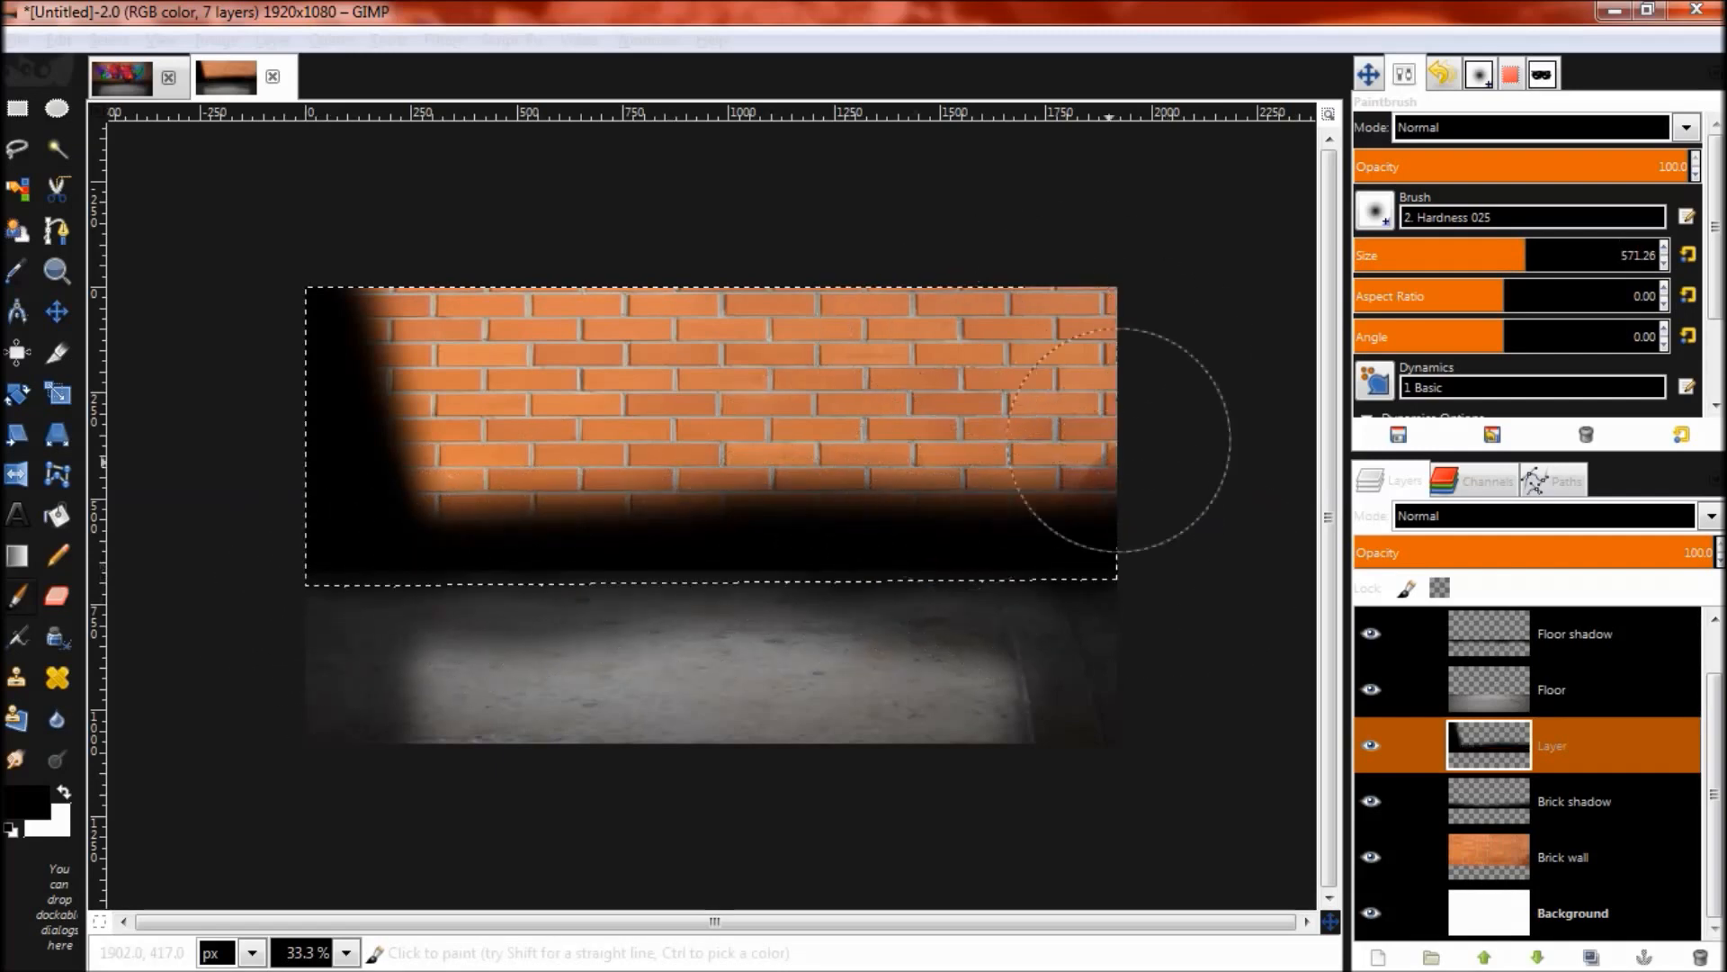
mouse_move(1049, 513)
left_mouse_down()
mouse_move(1107, 456)
mouse_move(1095, 293)
mouse_move(1110, 415)
mouse_move(1092, 475)
mouse_move(1003, 538)
mouse_move(954, 546)
mouse_move(1003, 510)
mouse_move(835, 590)
mouse_move(872, 551)
mouse_move(402, 563)
left_mouse_up()
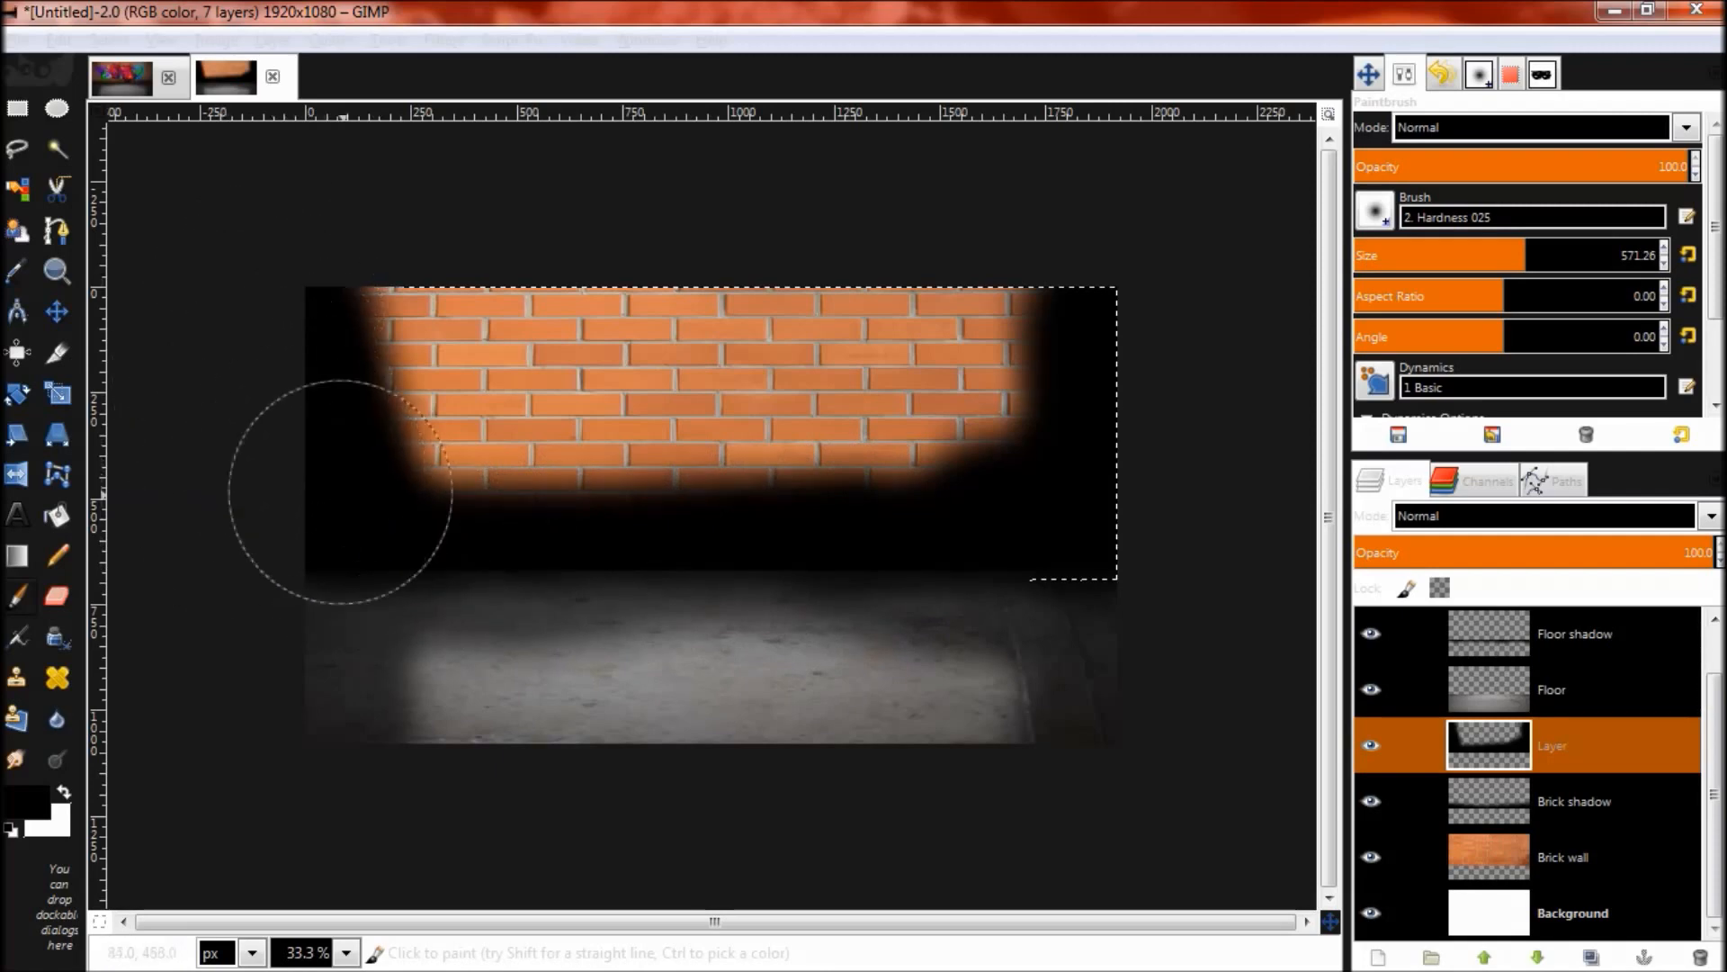
mouse_move(335, 331)
left_mouse_down()
mouse_move(366, 462)
mouse_move(443, 501)
mouse_move(504, 486)
left_mouse_up()
Step: Lower the wall shading layer's opacity to 64.2 and clear the selection
left_click_drag(1685, 549, 1584, 548)
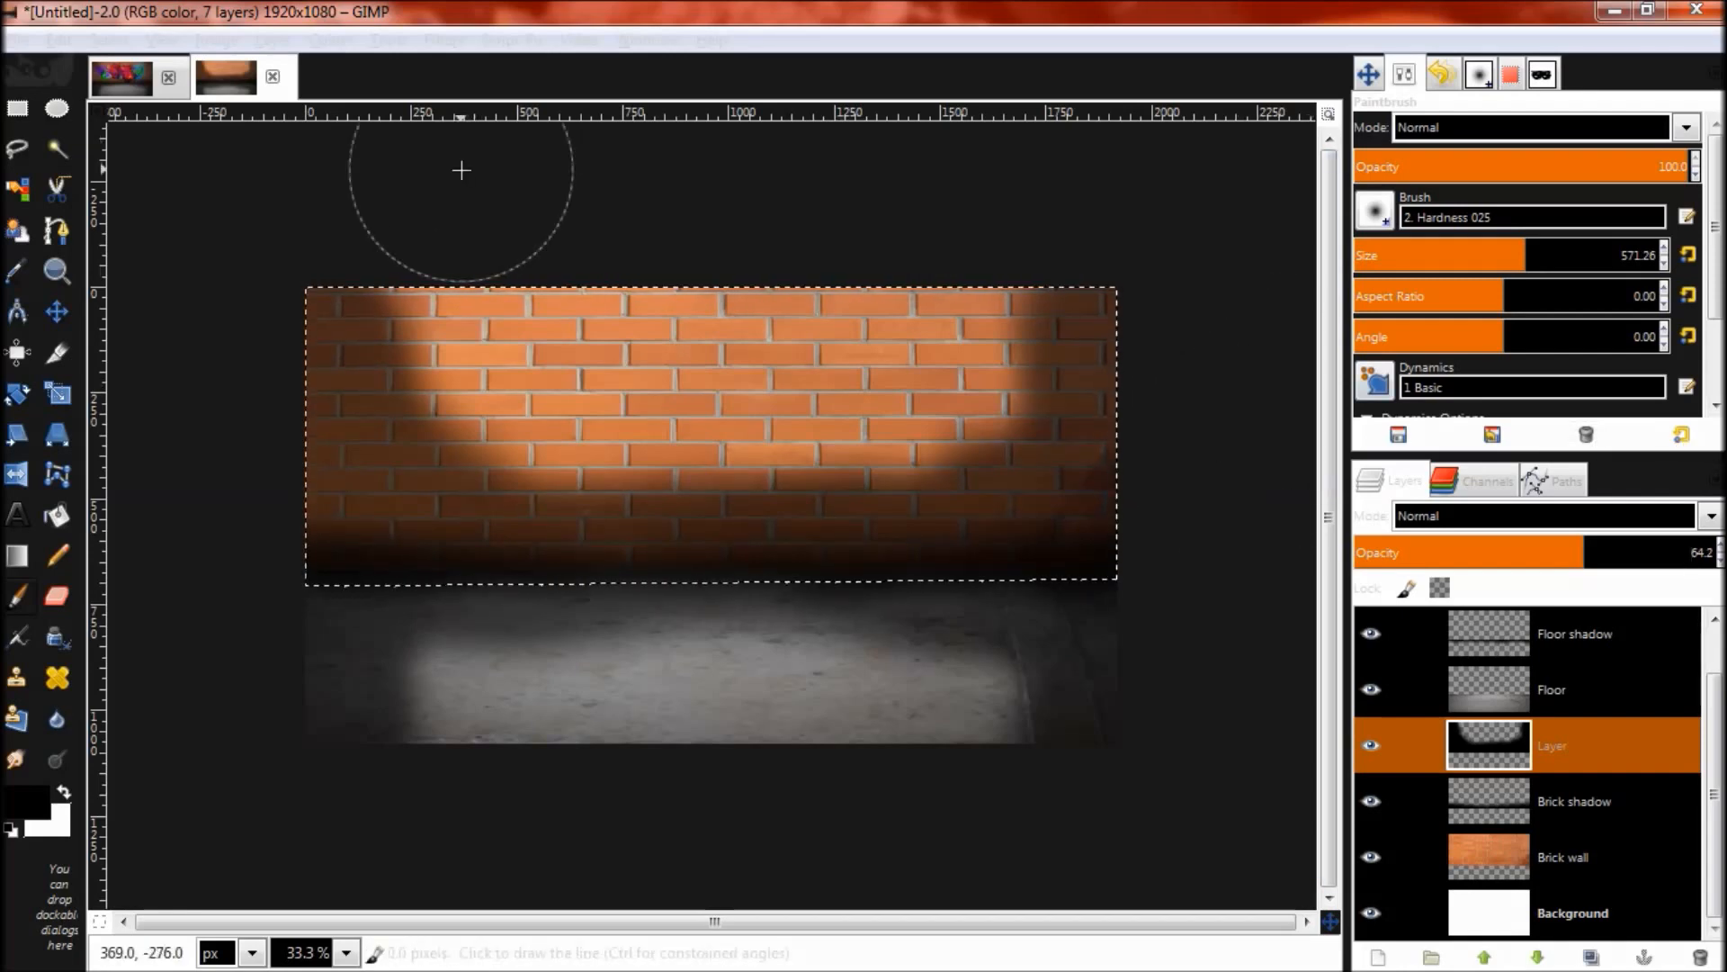
key("ctrl+shift+a")
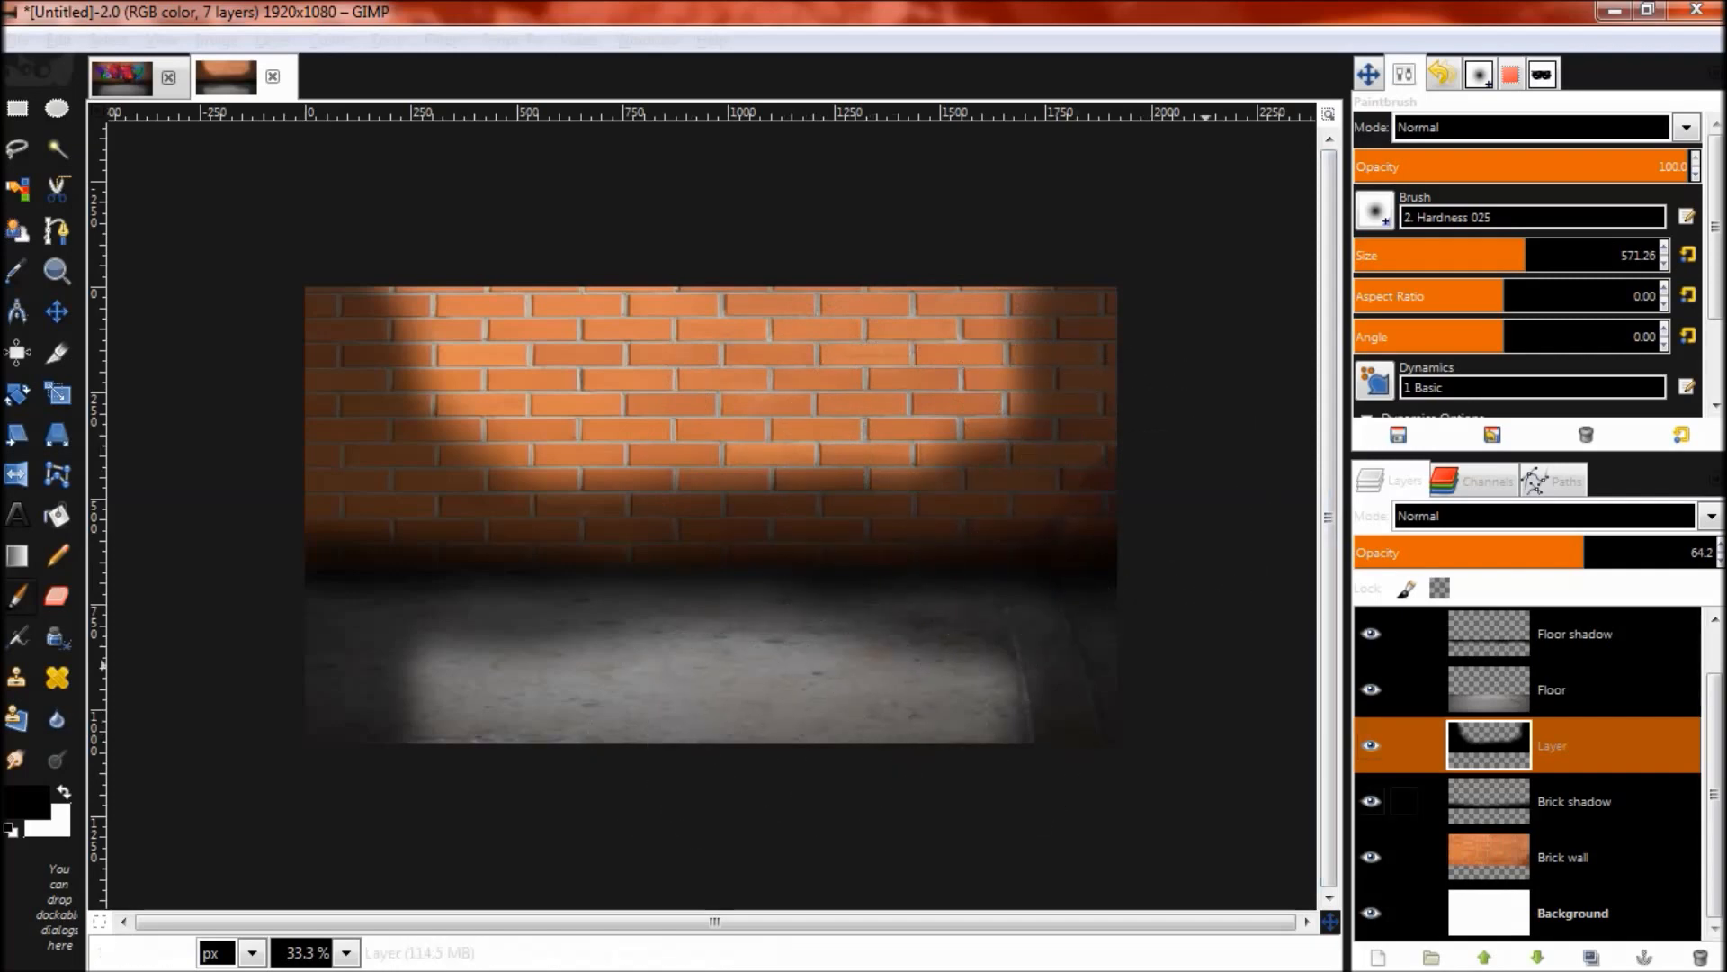
Step: Add the black text "Gimp" above Layer #2 in the ReskaGraf font at 669 px
scroll(1529, 774, "up", 1)
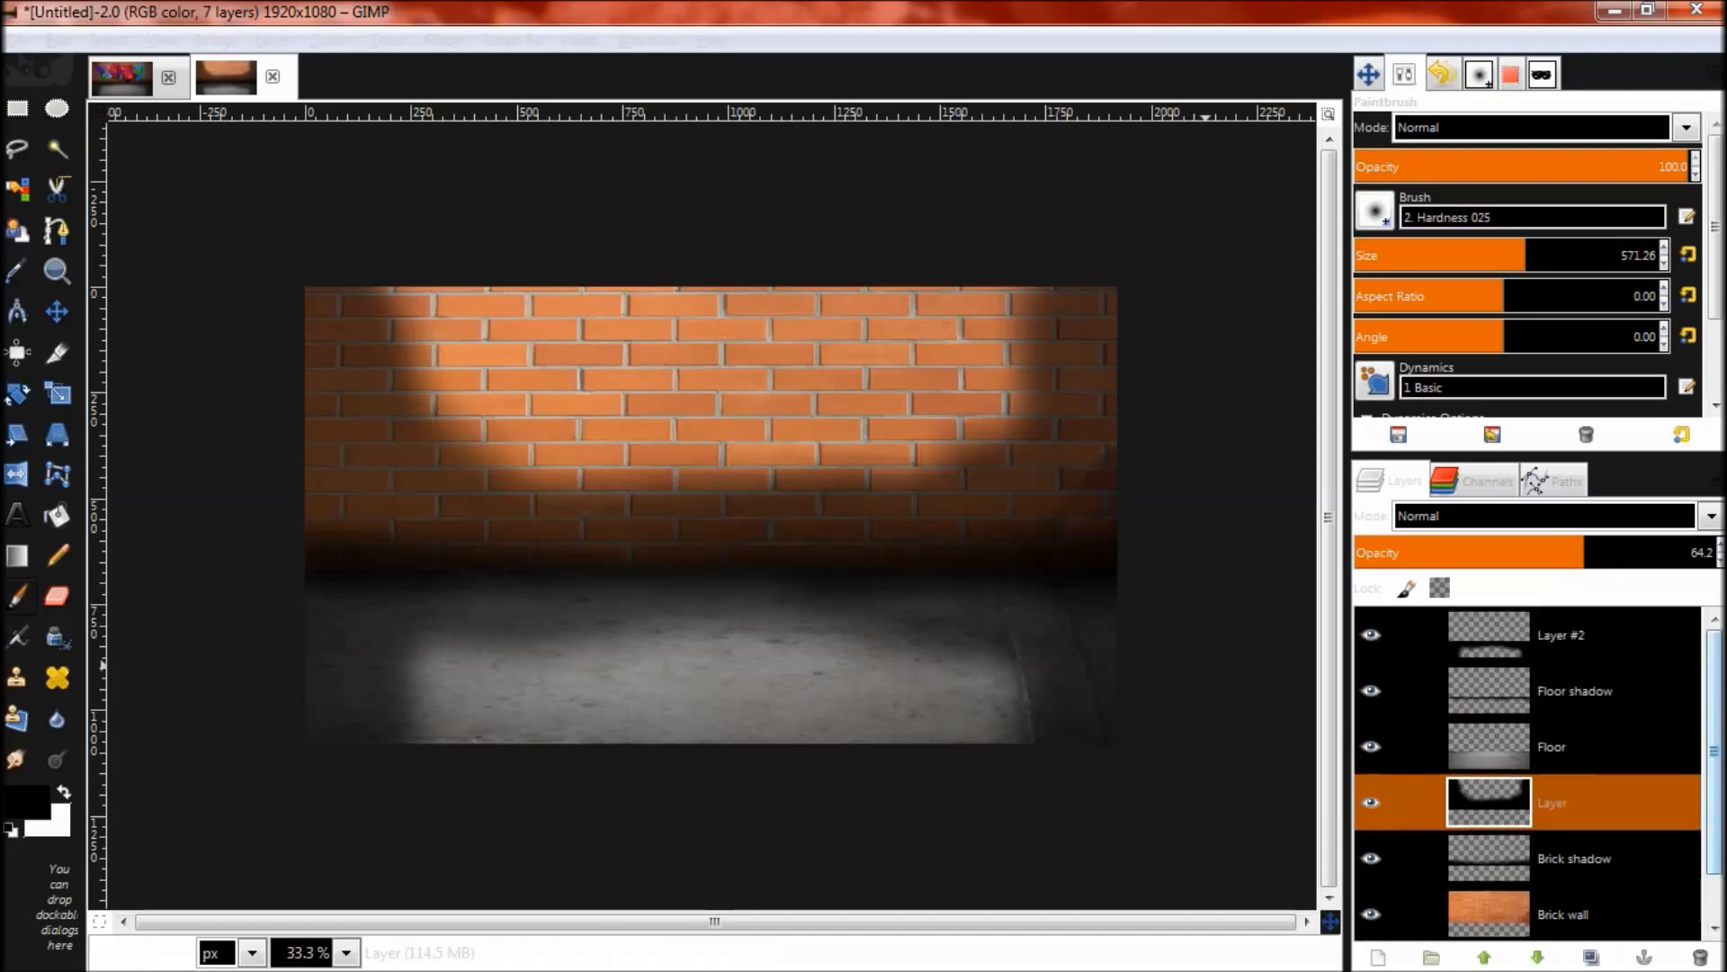
left_click(1561, 636)
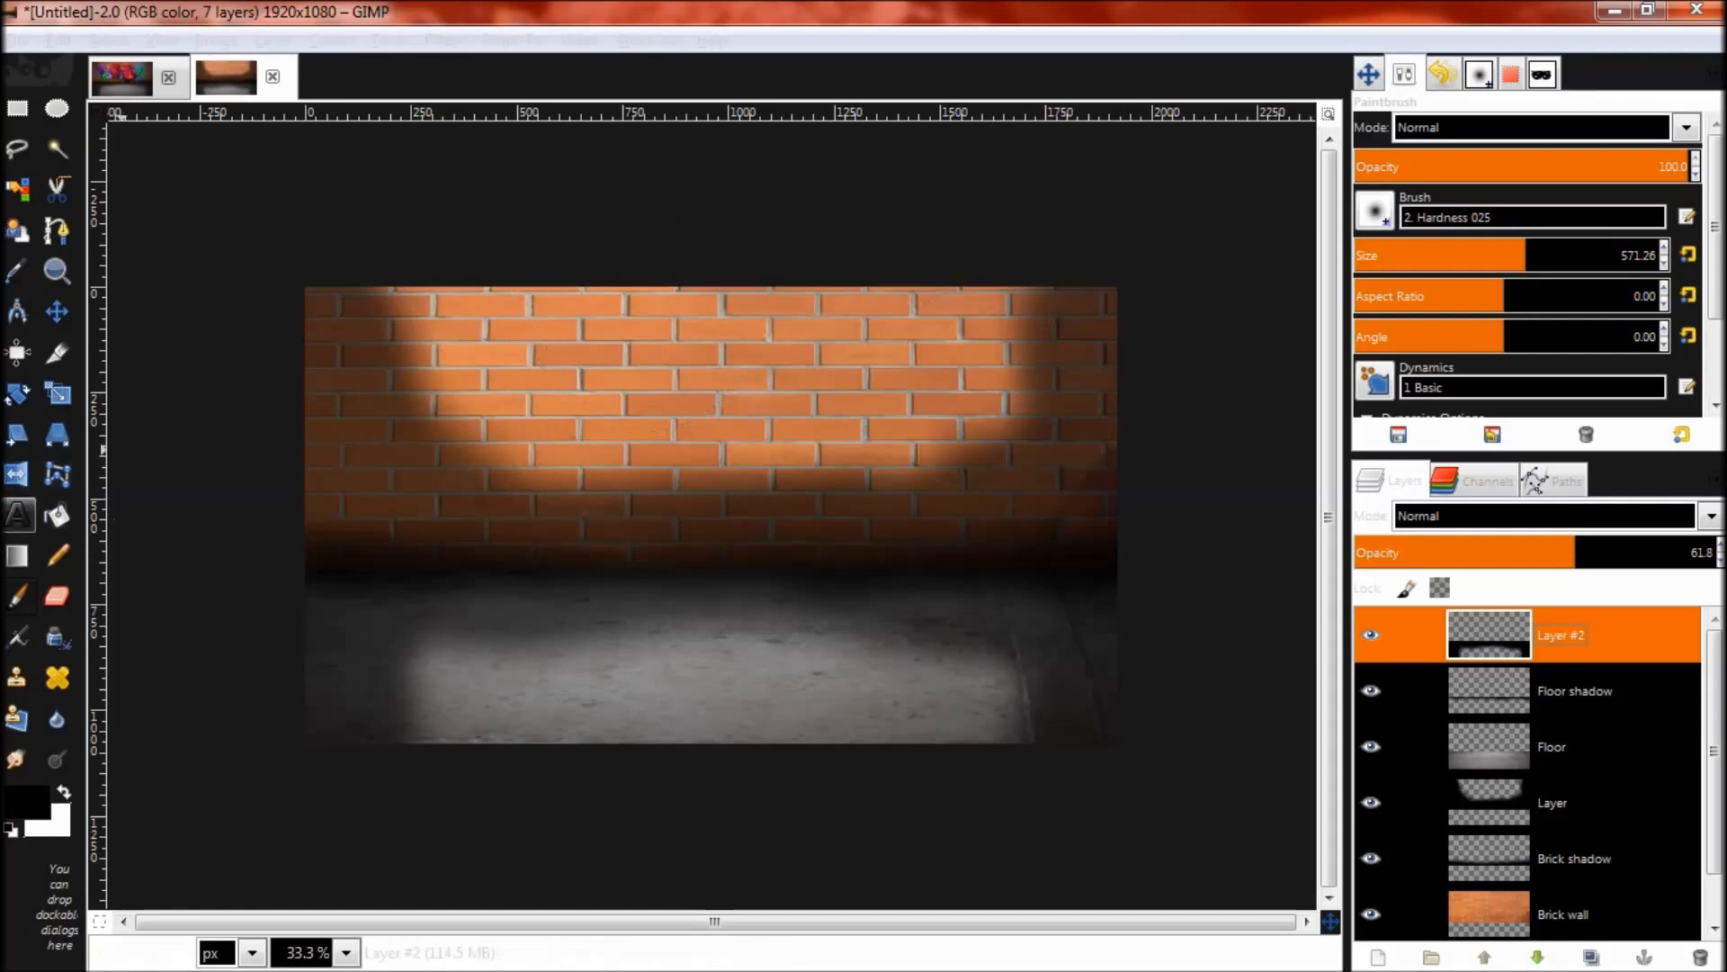
left_click(18, 515)
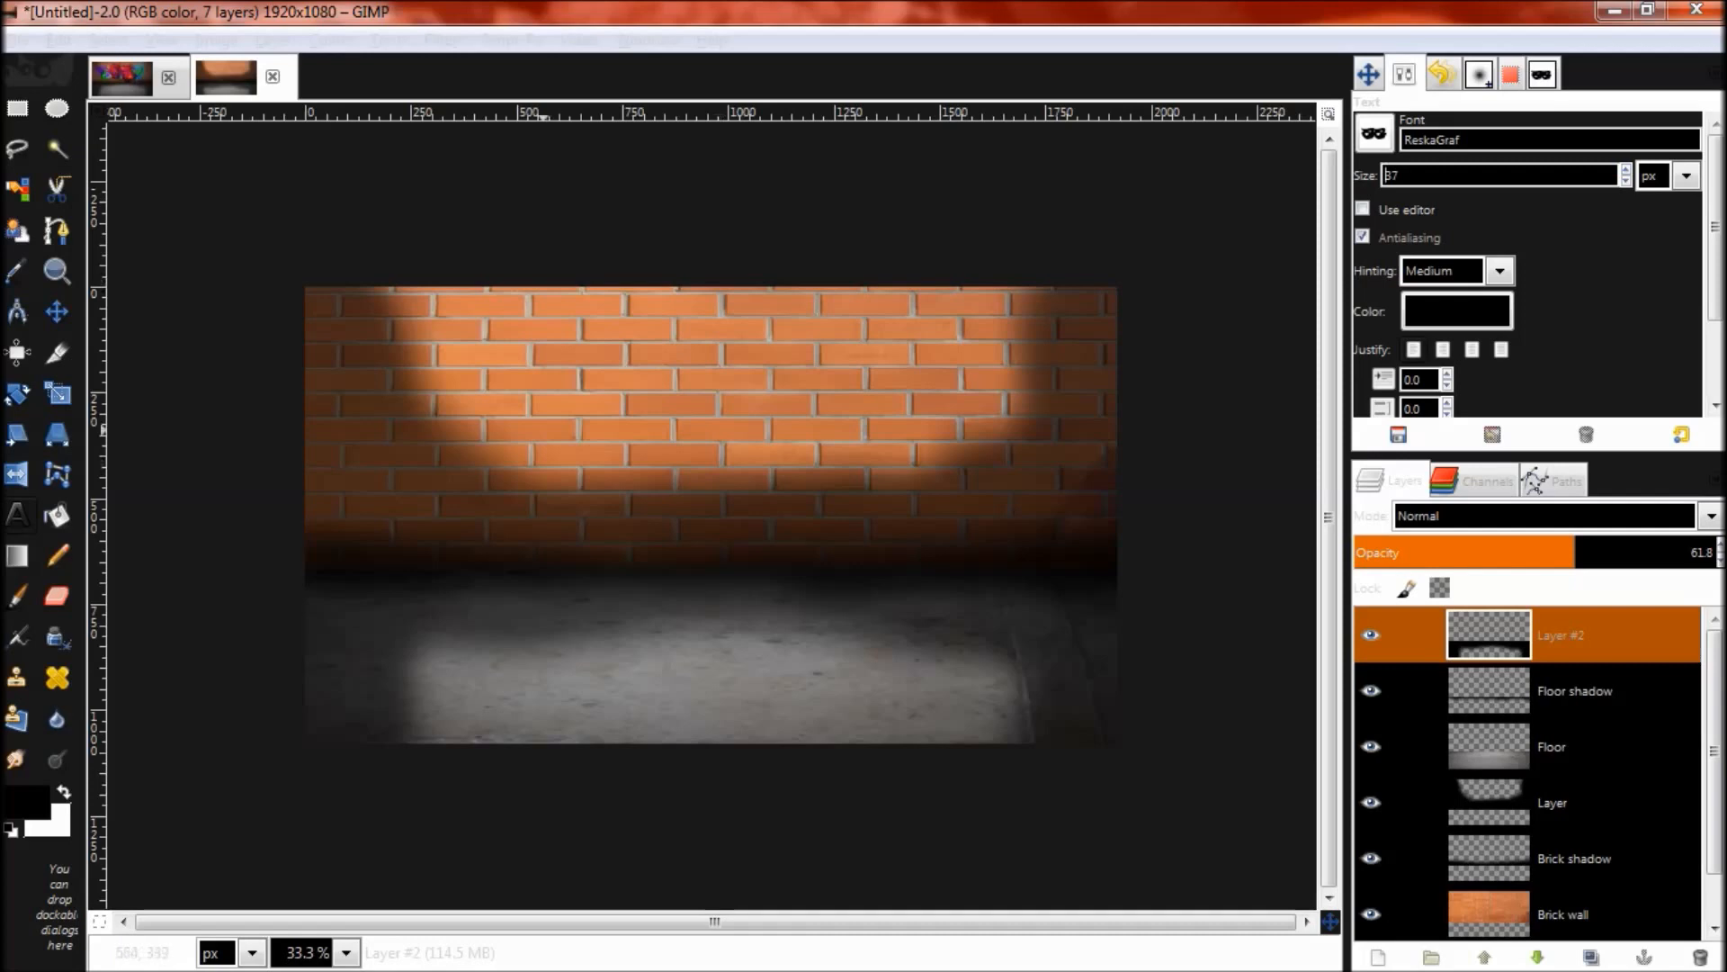
left_click(534, 420)
type("G")
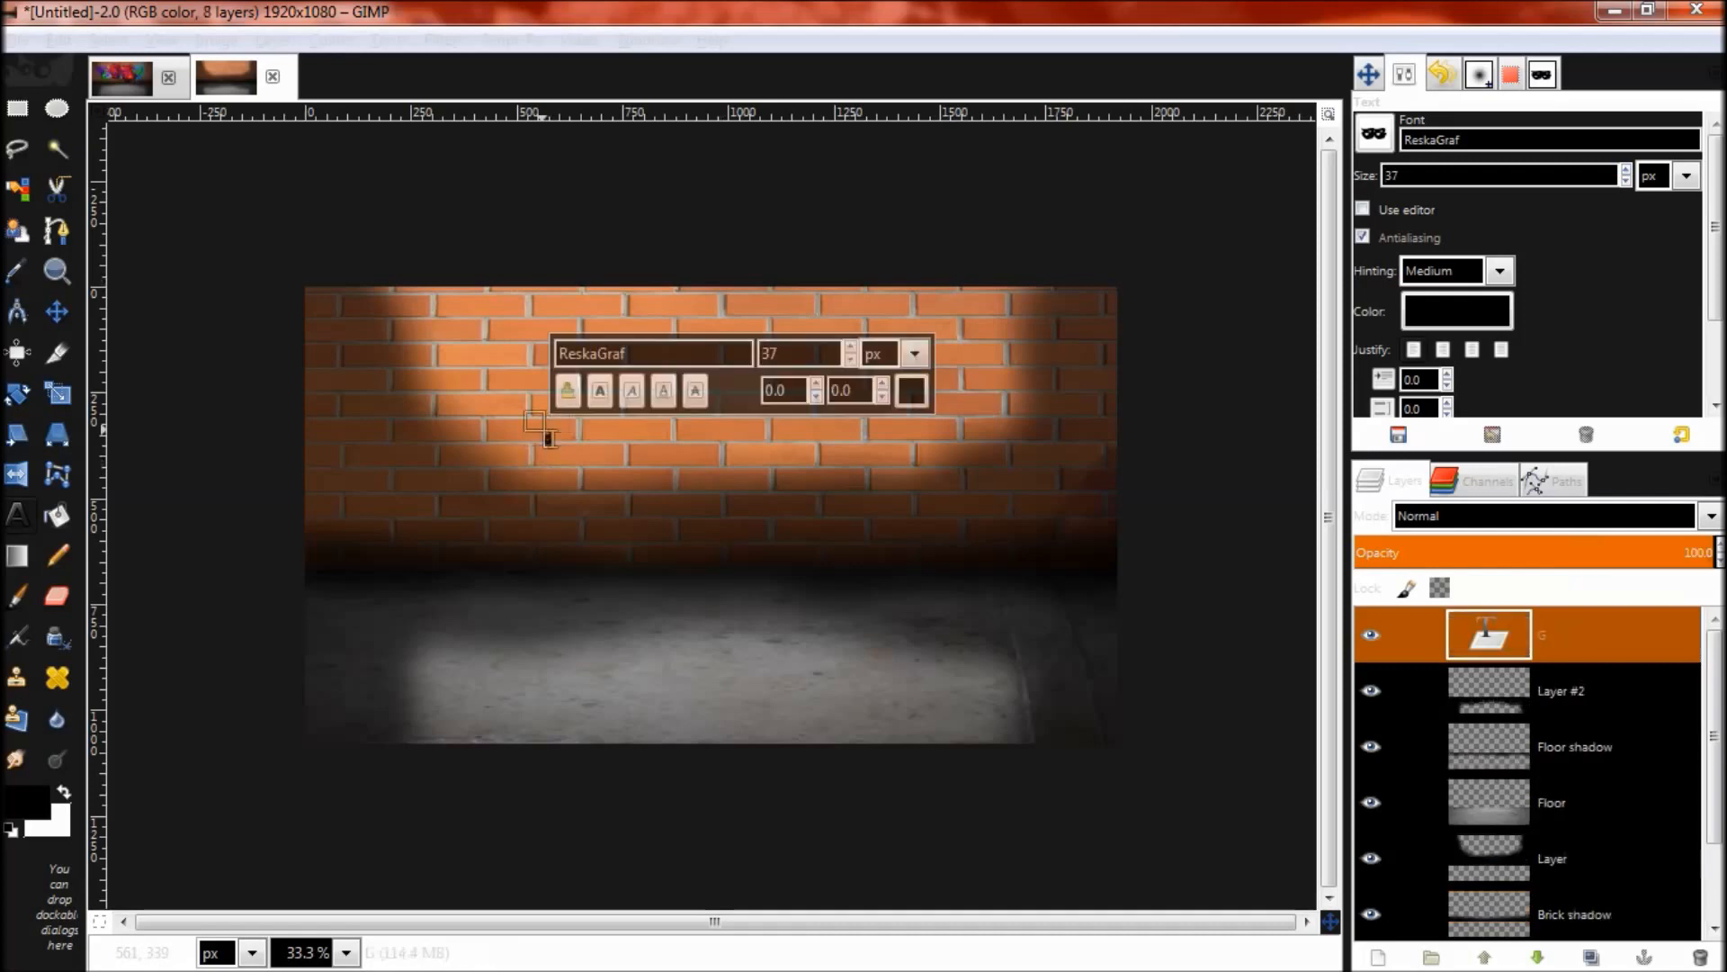
type("imp")
left_click(1624, 170)
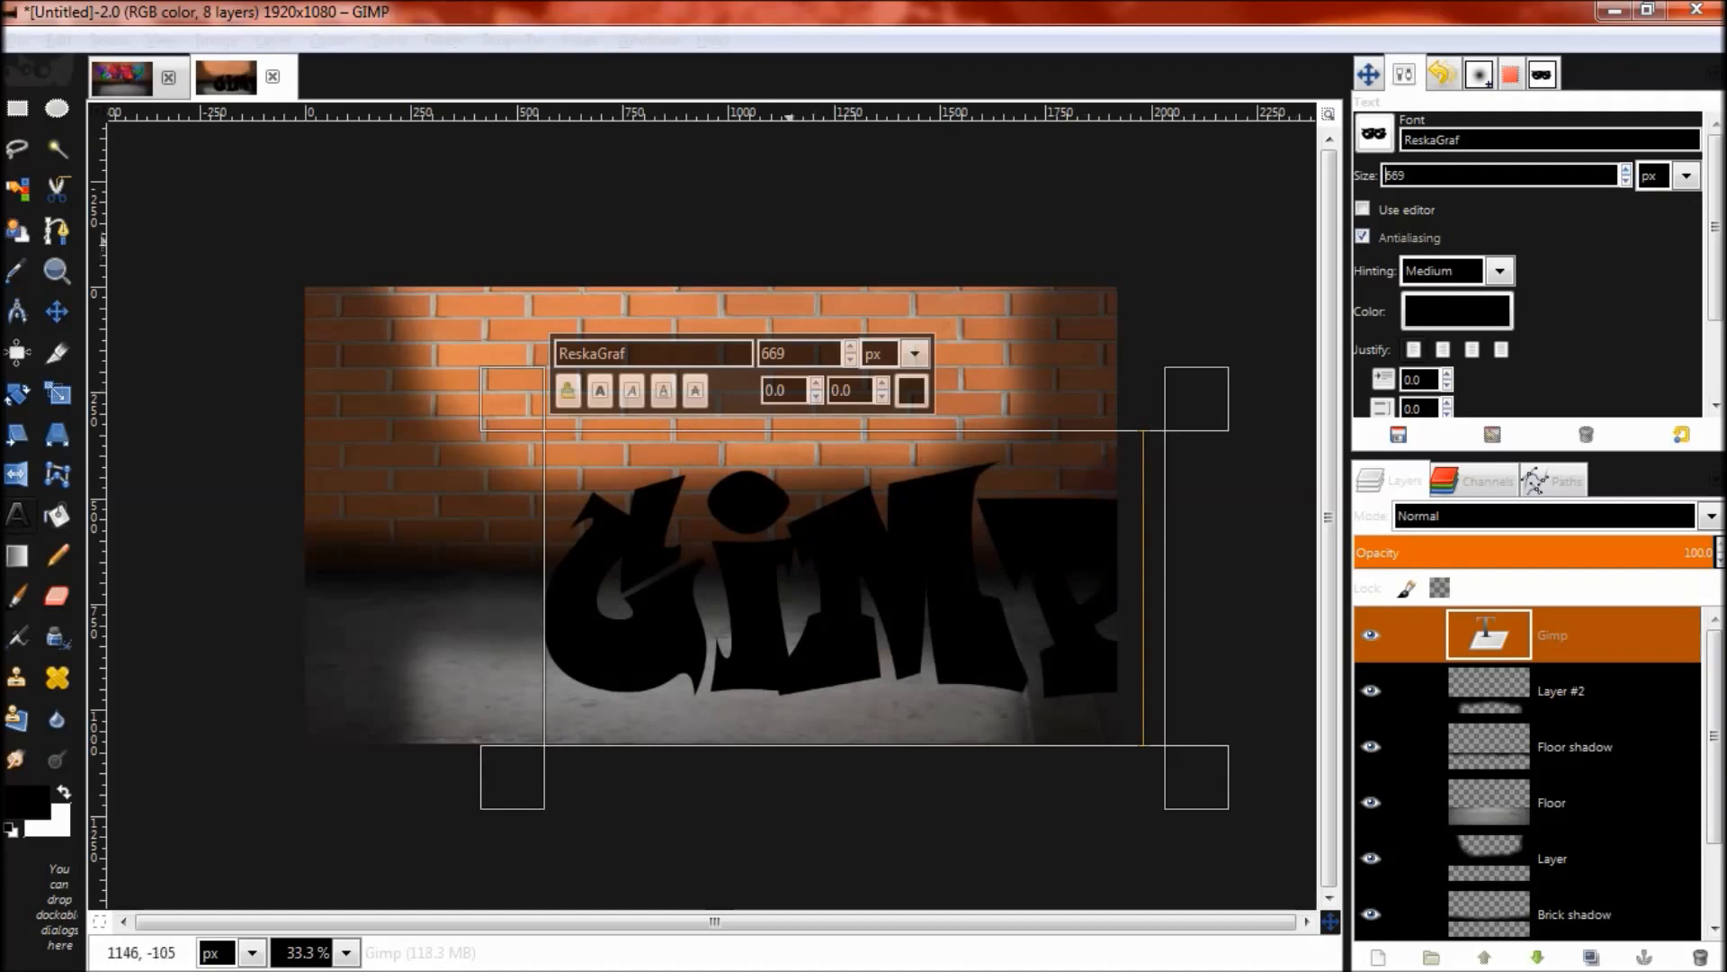
Step: Move the Gimp text up from the floor onto the brick wall
key("m")
left_click_drag(738, 567, 710, 427)
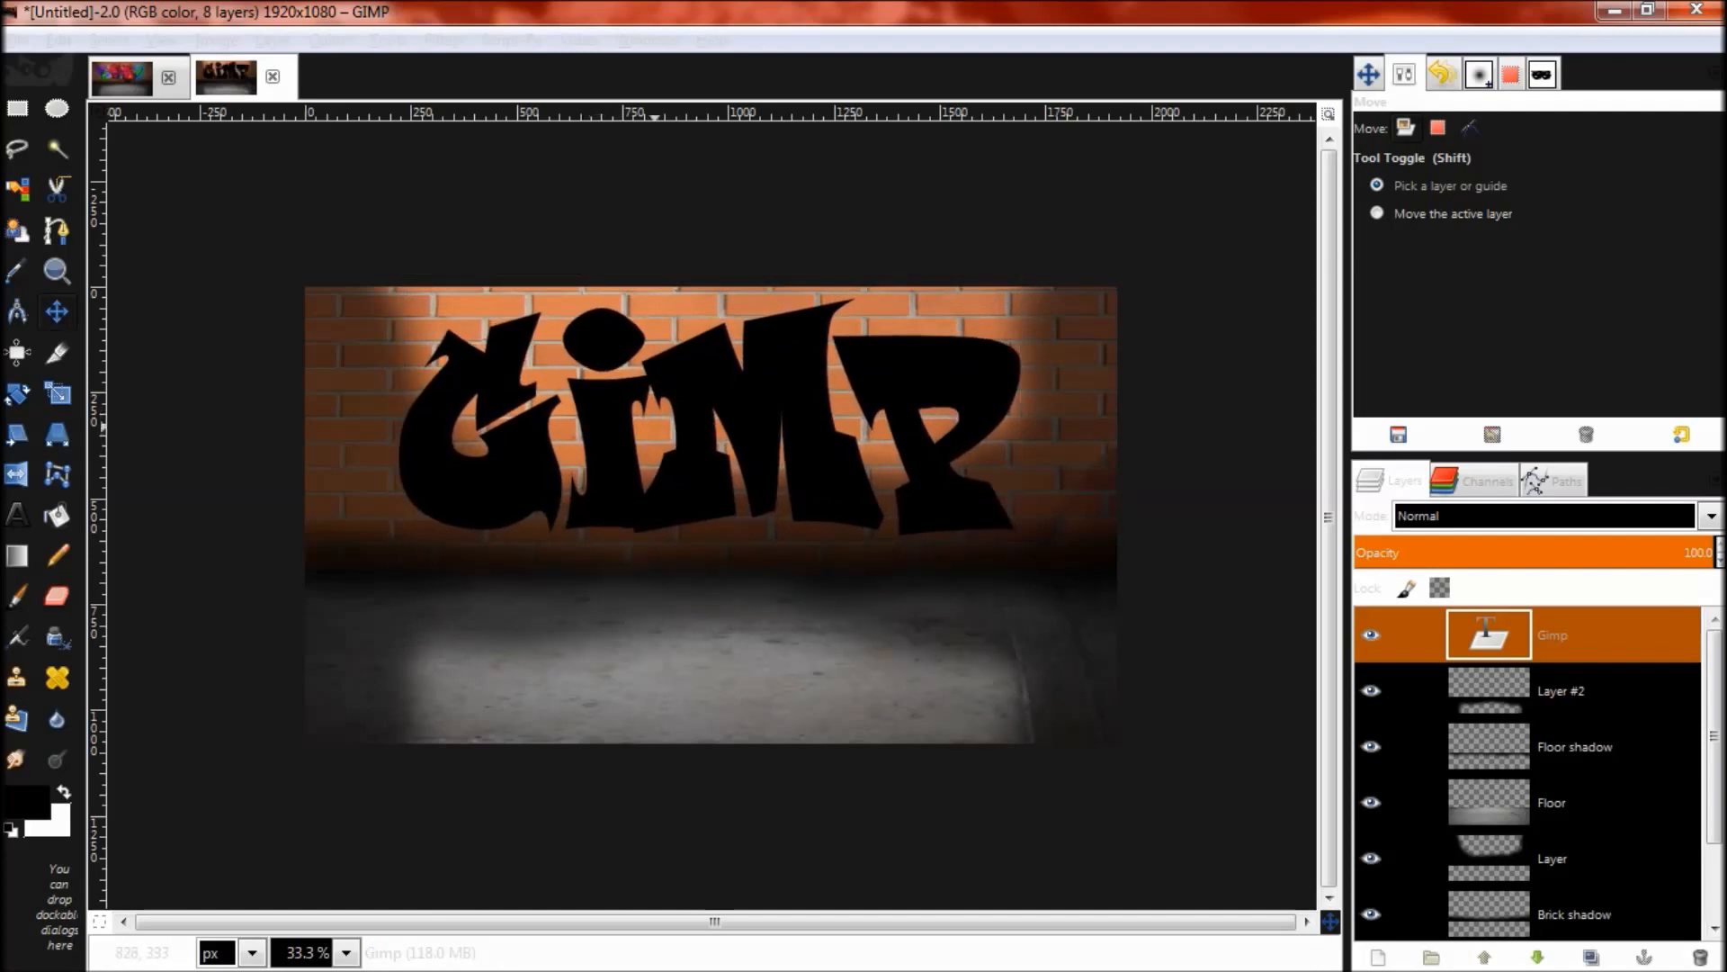
left_click(655, 427)
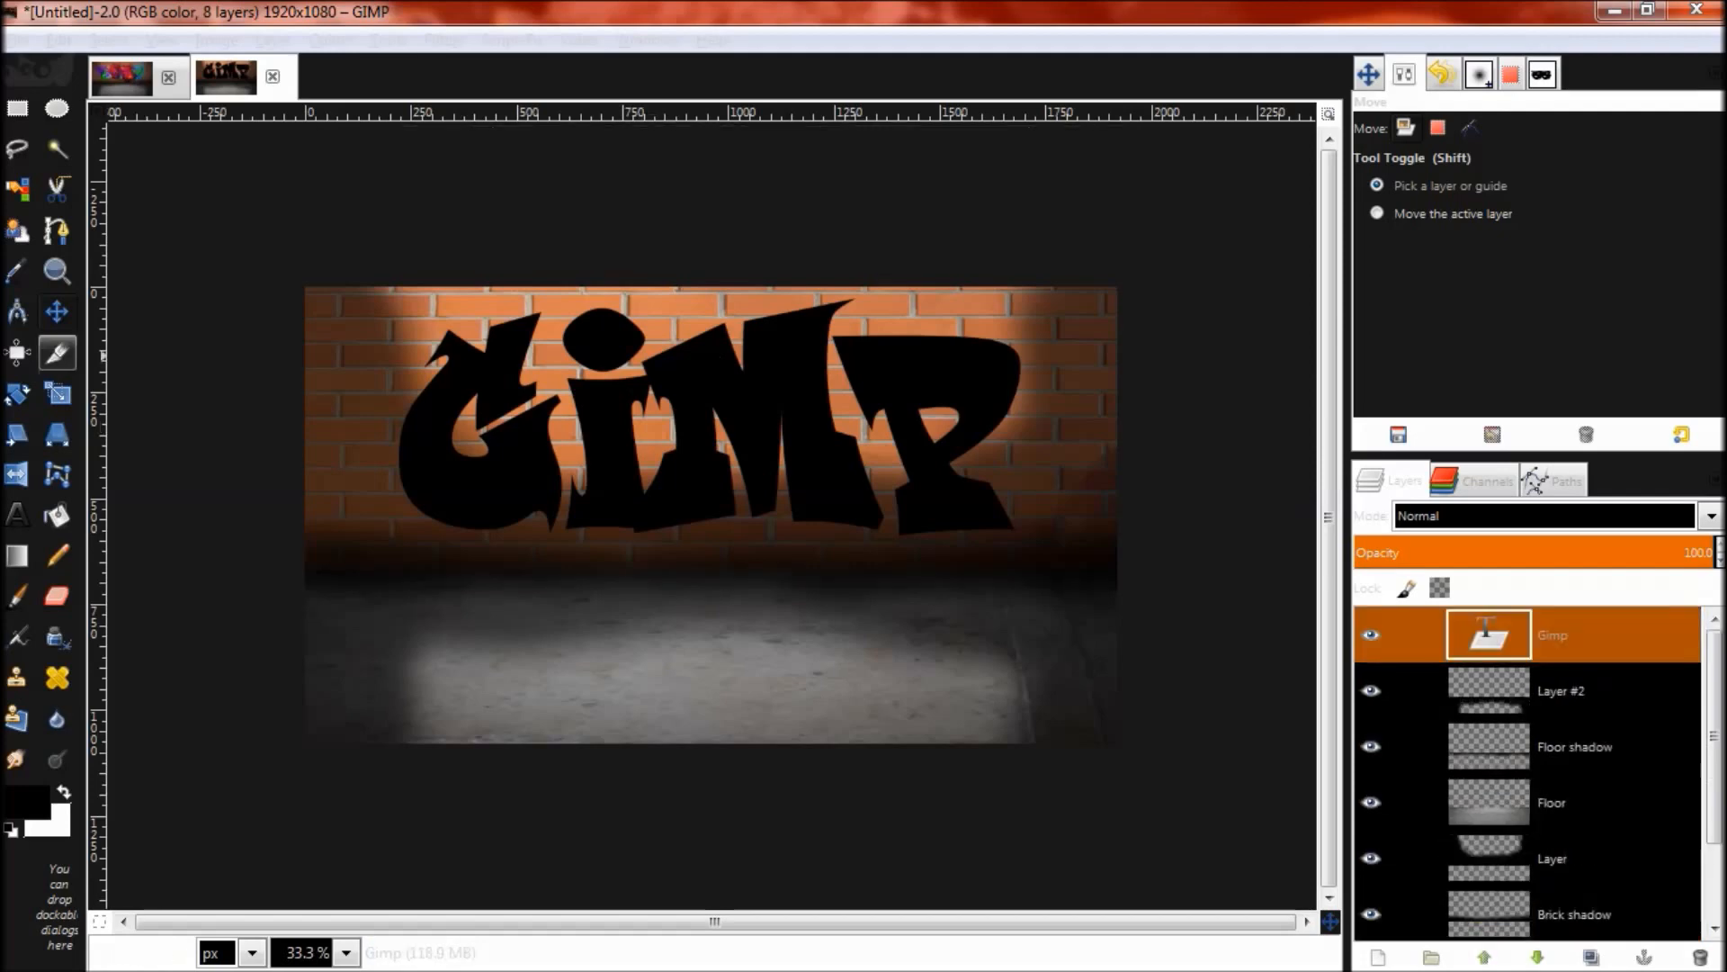
Step: Select the whole Gimp text and reduce its font size to 568 px
left_click(17, 513)
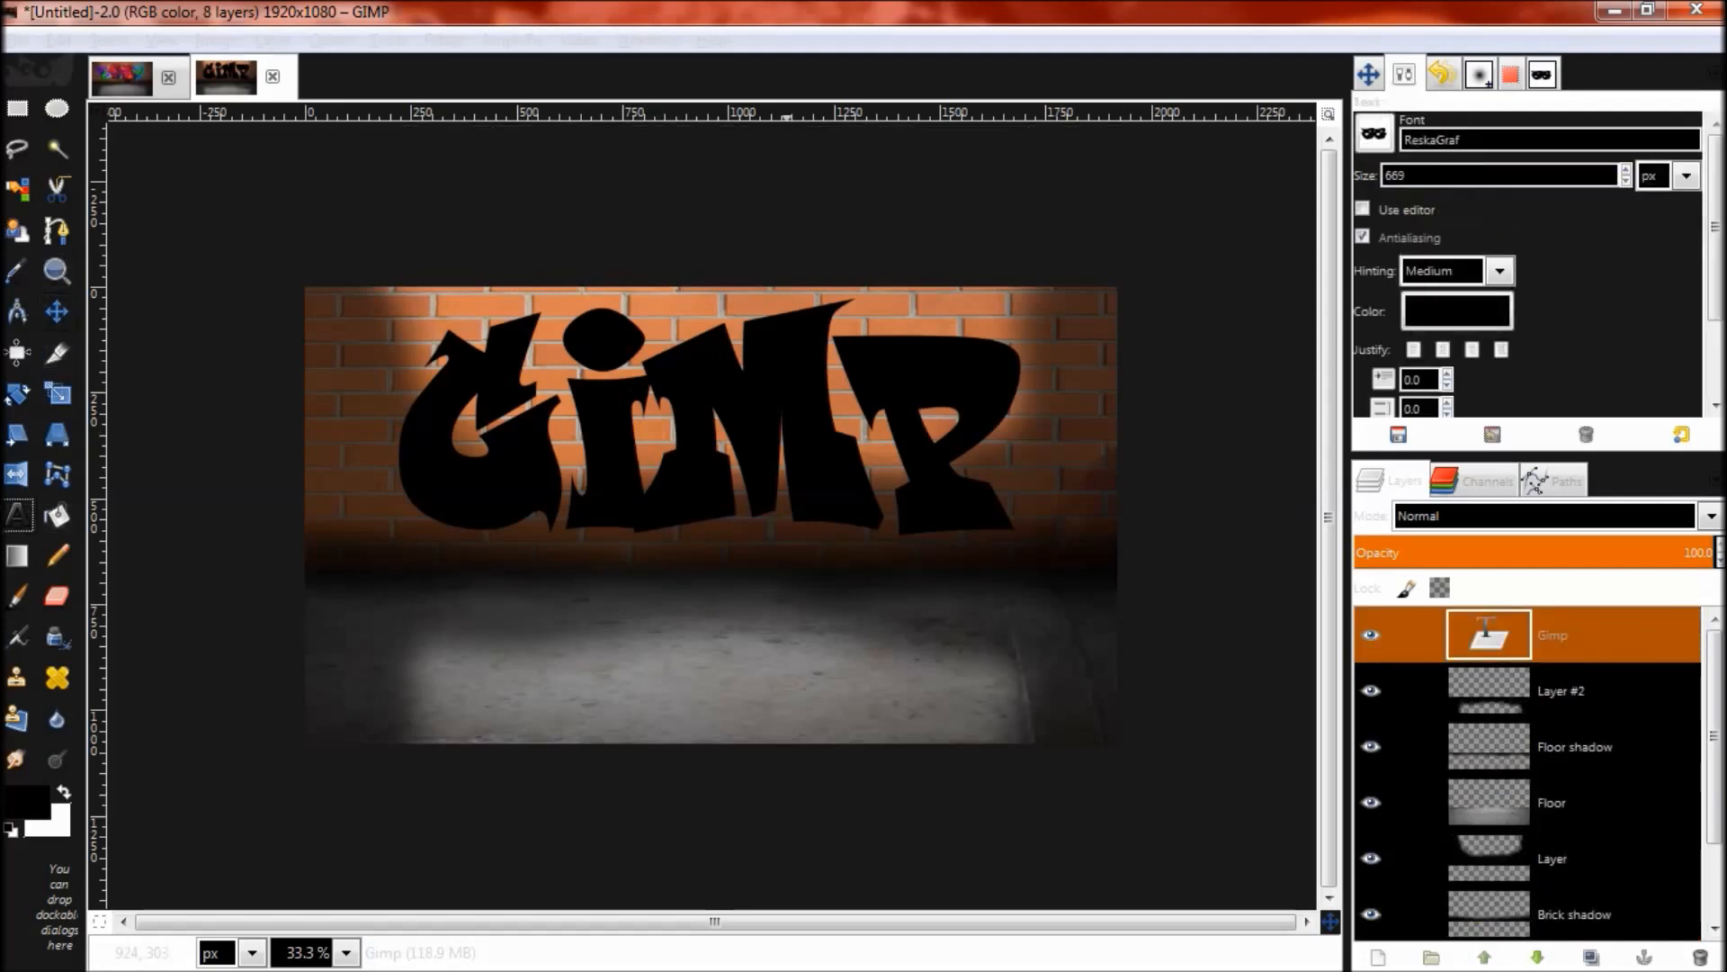
left_click_drag(1003, 468, 385, 402)
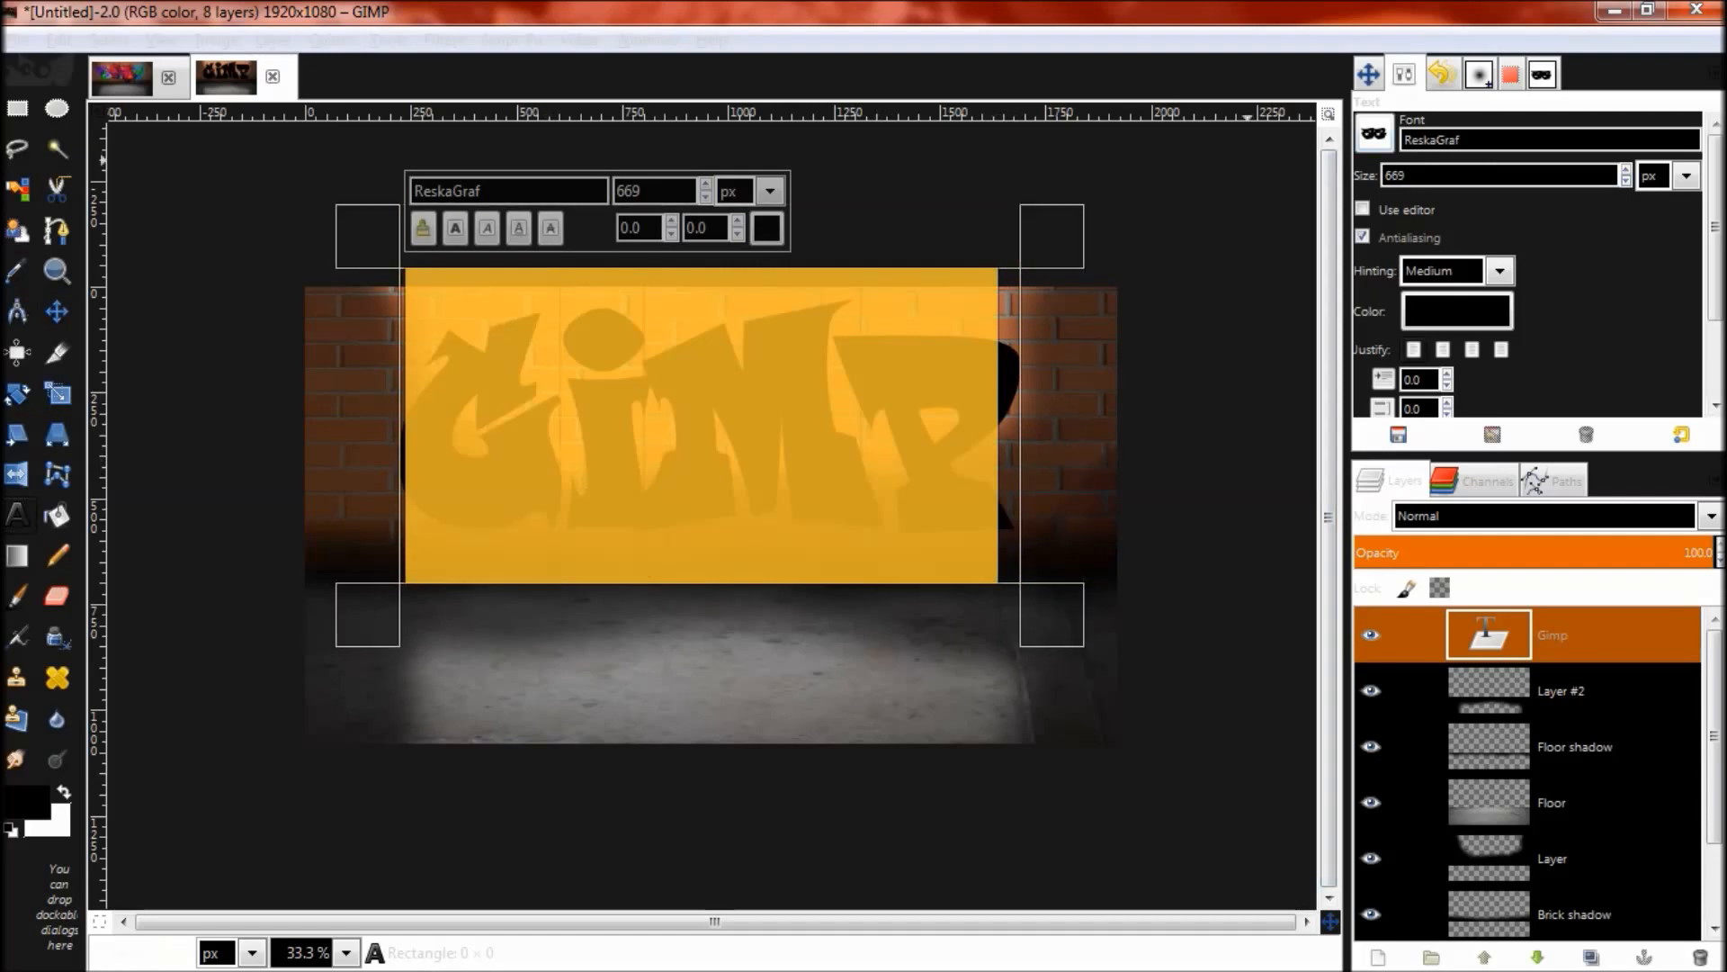
left_click(1626, 181)
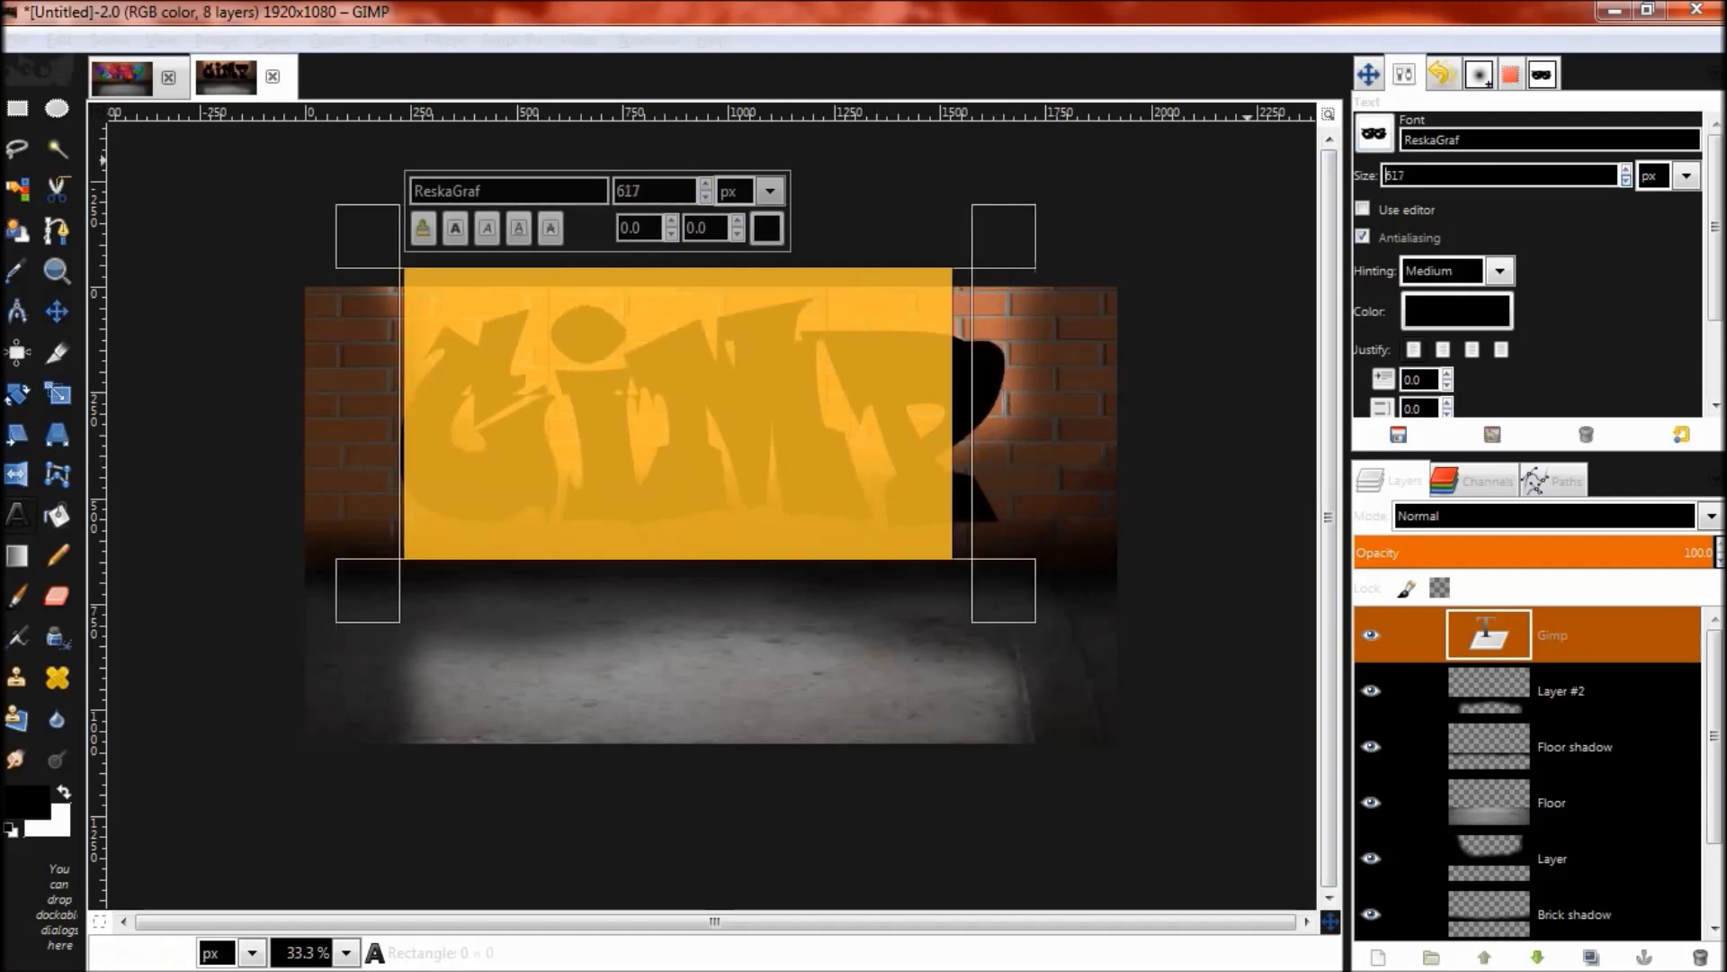
left_click(1626, 181)
left_click(1626, 181)
left_click(1626, 180)
left_click(1626, 181)
left_click(1625, 181)
left_click(1626, 181)
left_click(1625, 181)
left_click(1626, 181)
left_click(1626, 180)
left_click(1625, 181)
left_click(1626, 181)
left_click(1626, 181)
left_click(1626, 181)
left_click(1626, 180)
left_click(1626, 181)
left_click(1626, 181)
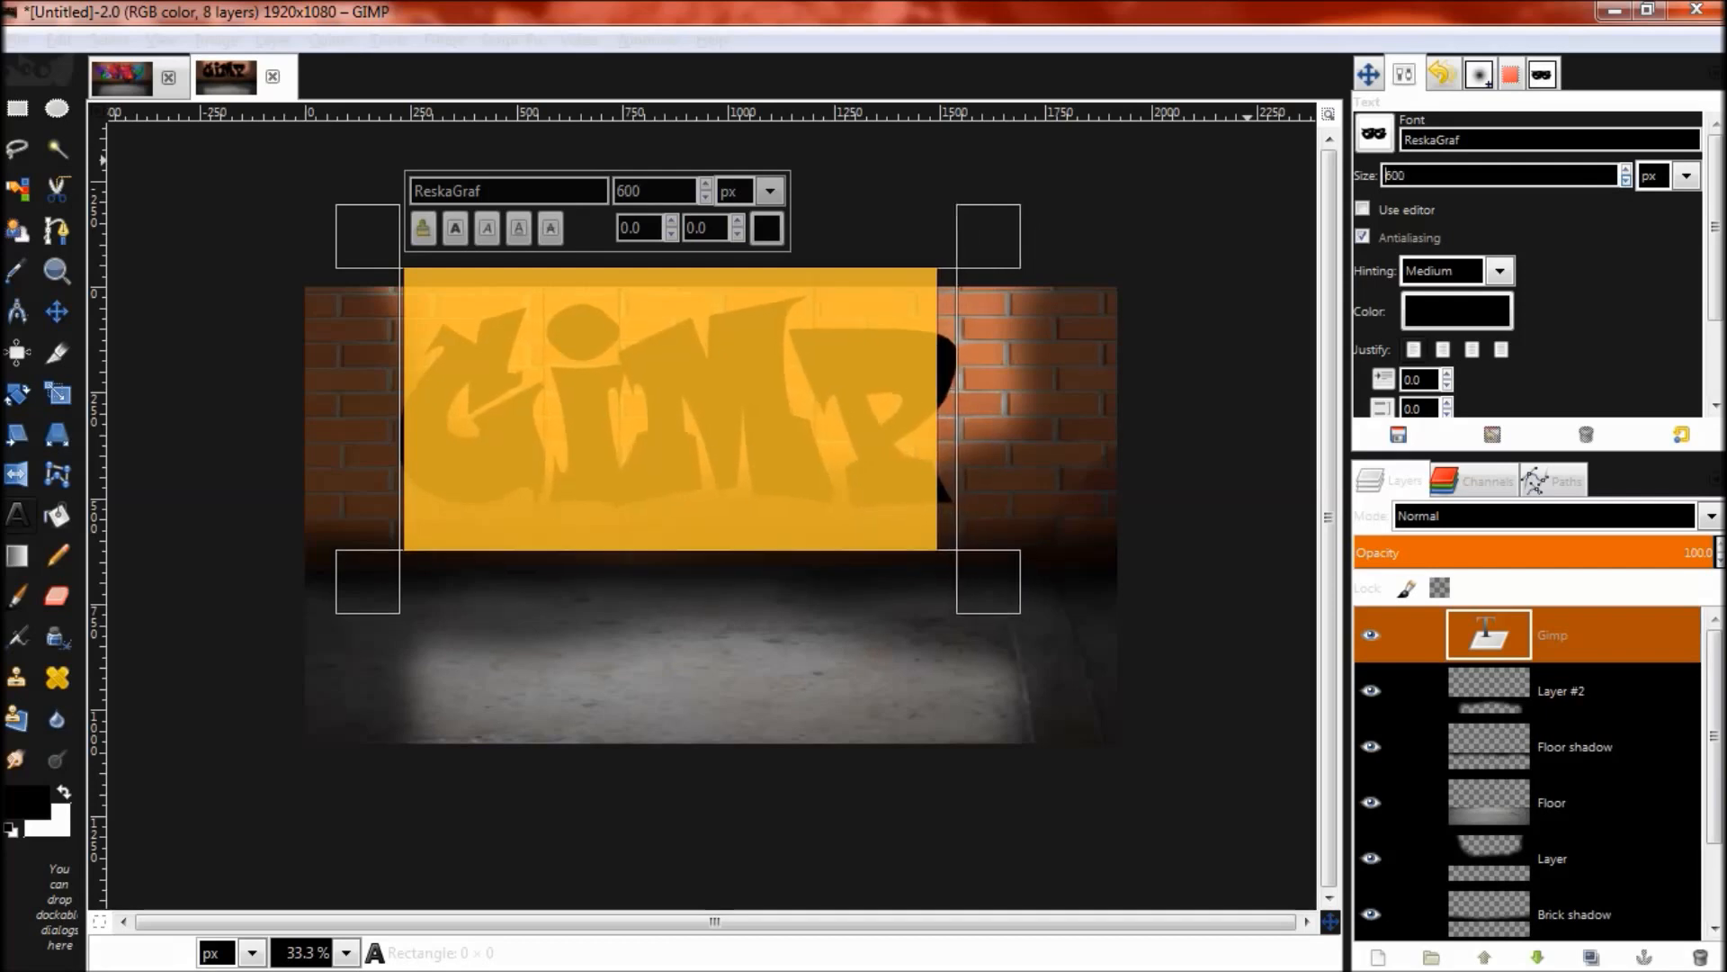
left_click(1626, 180)
left_click(1626, 181)
left_click(1626, 181)
left_click(1626, 181)
left_click(1626, 181)
left_click(1626, 181)
left_click(1626, 181)
left_click(1625, 181)
left_click(1626, 180)
left_click(1626, 181)
left_click(1626, 181)
left_click(1626, 181)
left_click(1626, 181)
left_click(1626, 181)
left_click(1625, 181)
left_click(1625, 181)
left_click(1626, 181)
left_click(1626, 181)
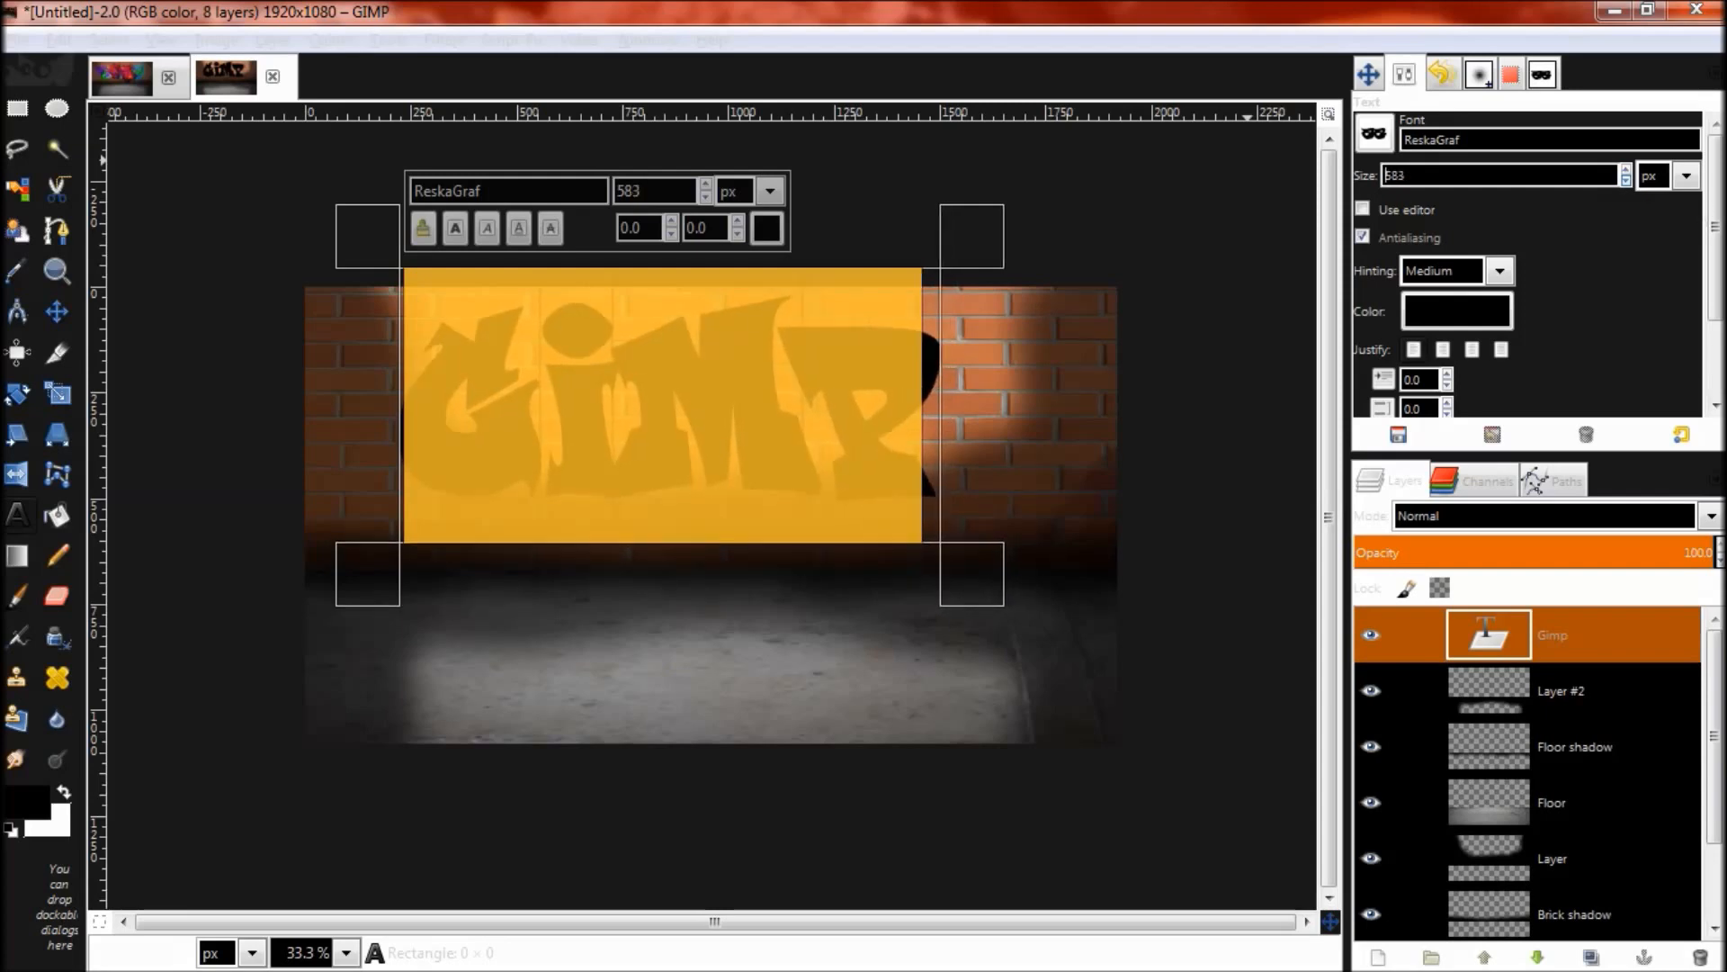
left_click(1626, 181)
left_click(1626, 180)
left_click(1626, 180)
left_click(1626, 180)
left_click(1626, 181)
left_click(1626, 180)
left_click(1626, 180)
left_click(1626, 181)
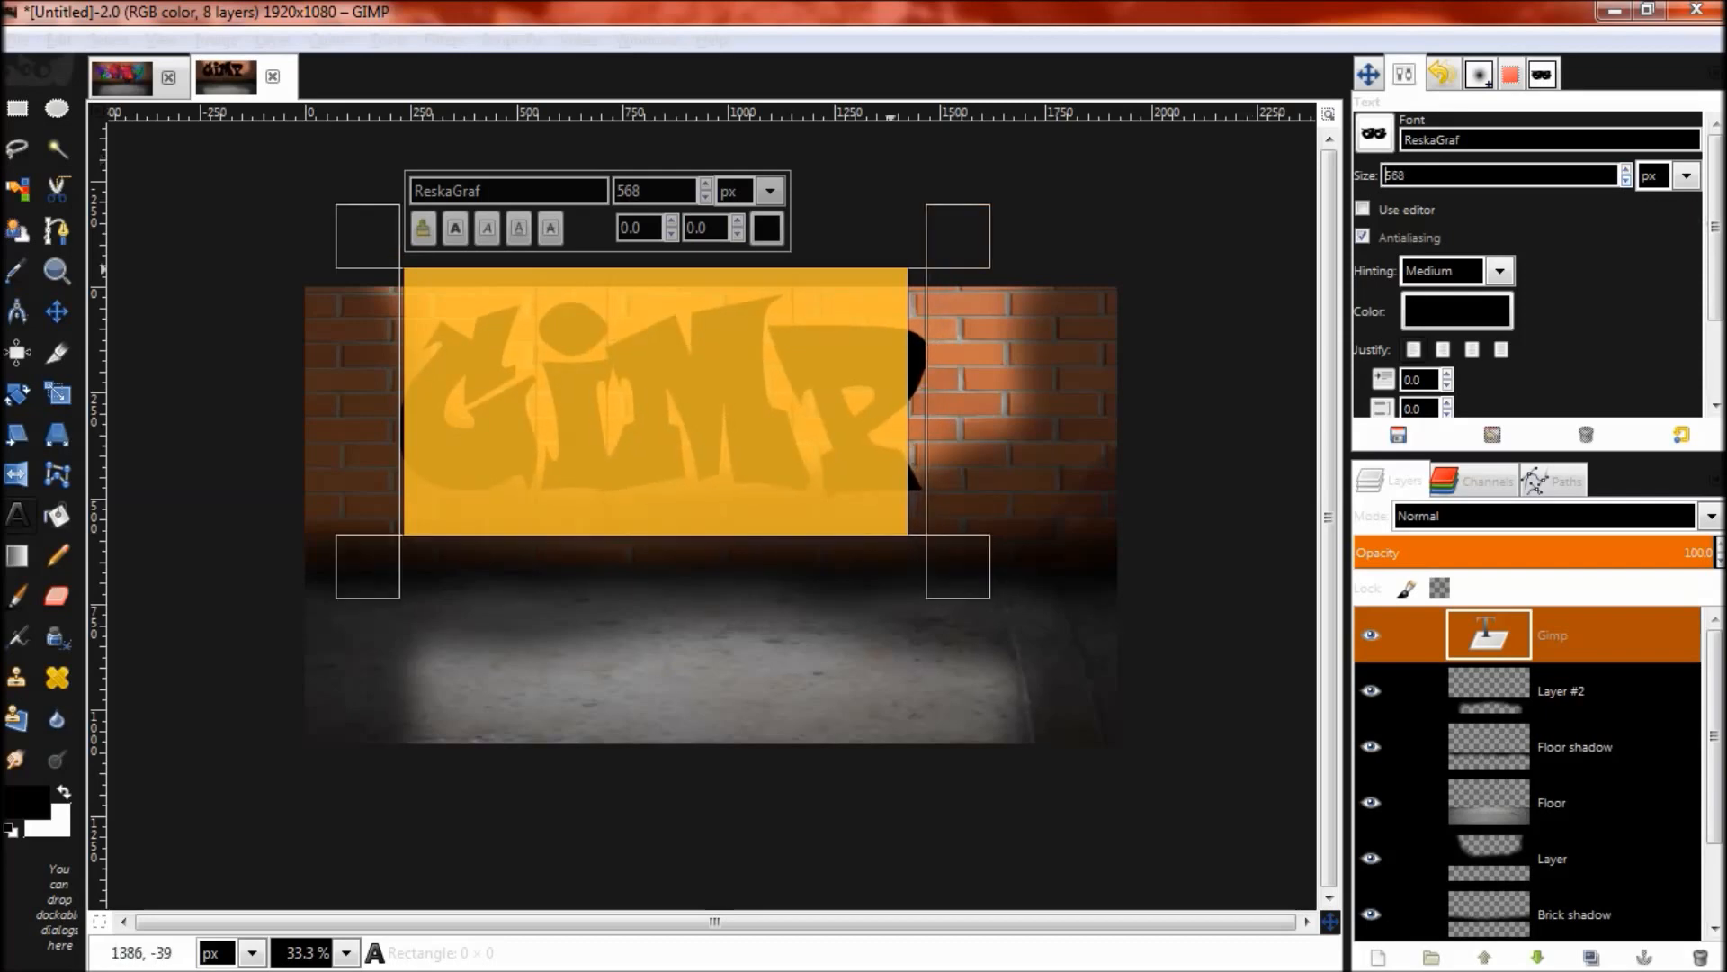
Step: Center the Gimp text within the lit area of the wall and set the Move tool to move the active layer
left_click(57, 311)
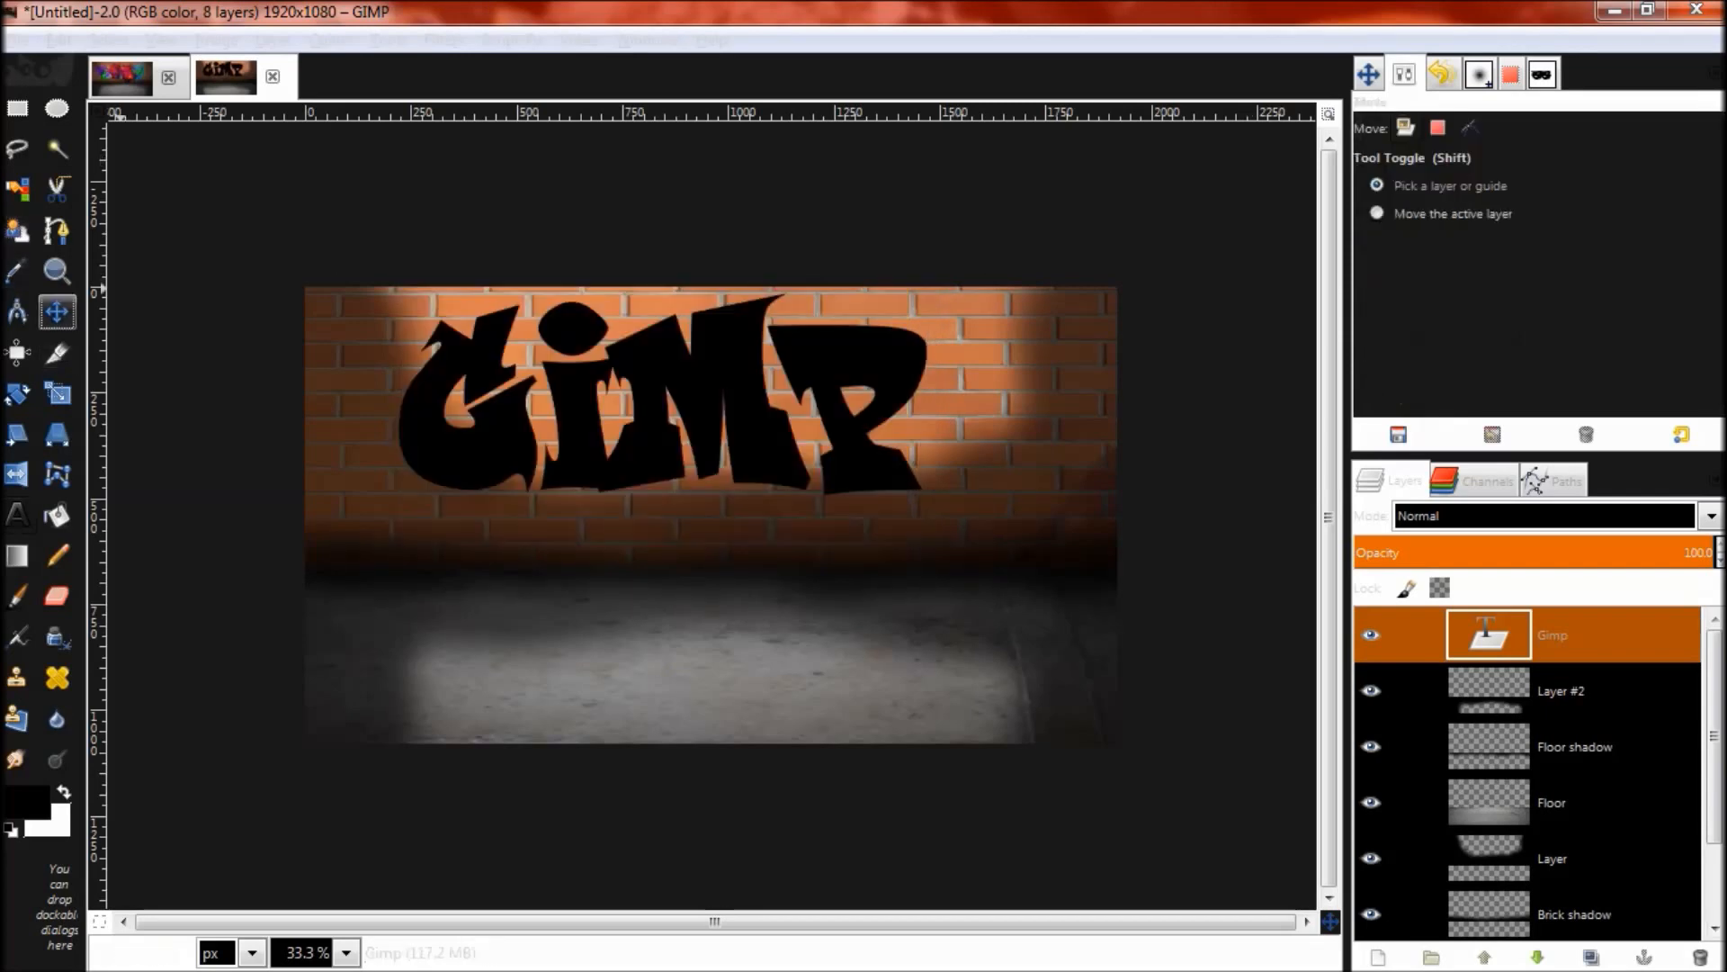
left_click_drag(681, 413, 721, 423)
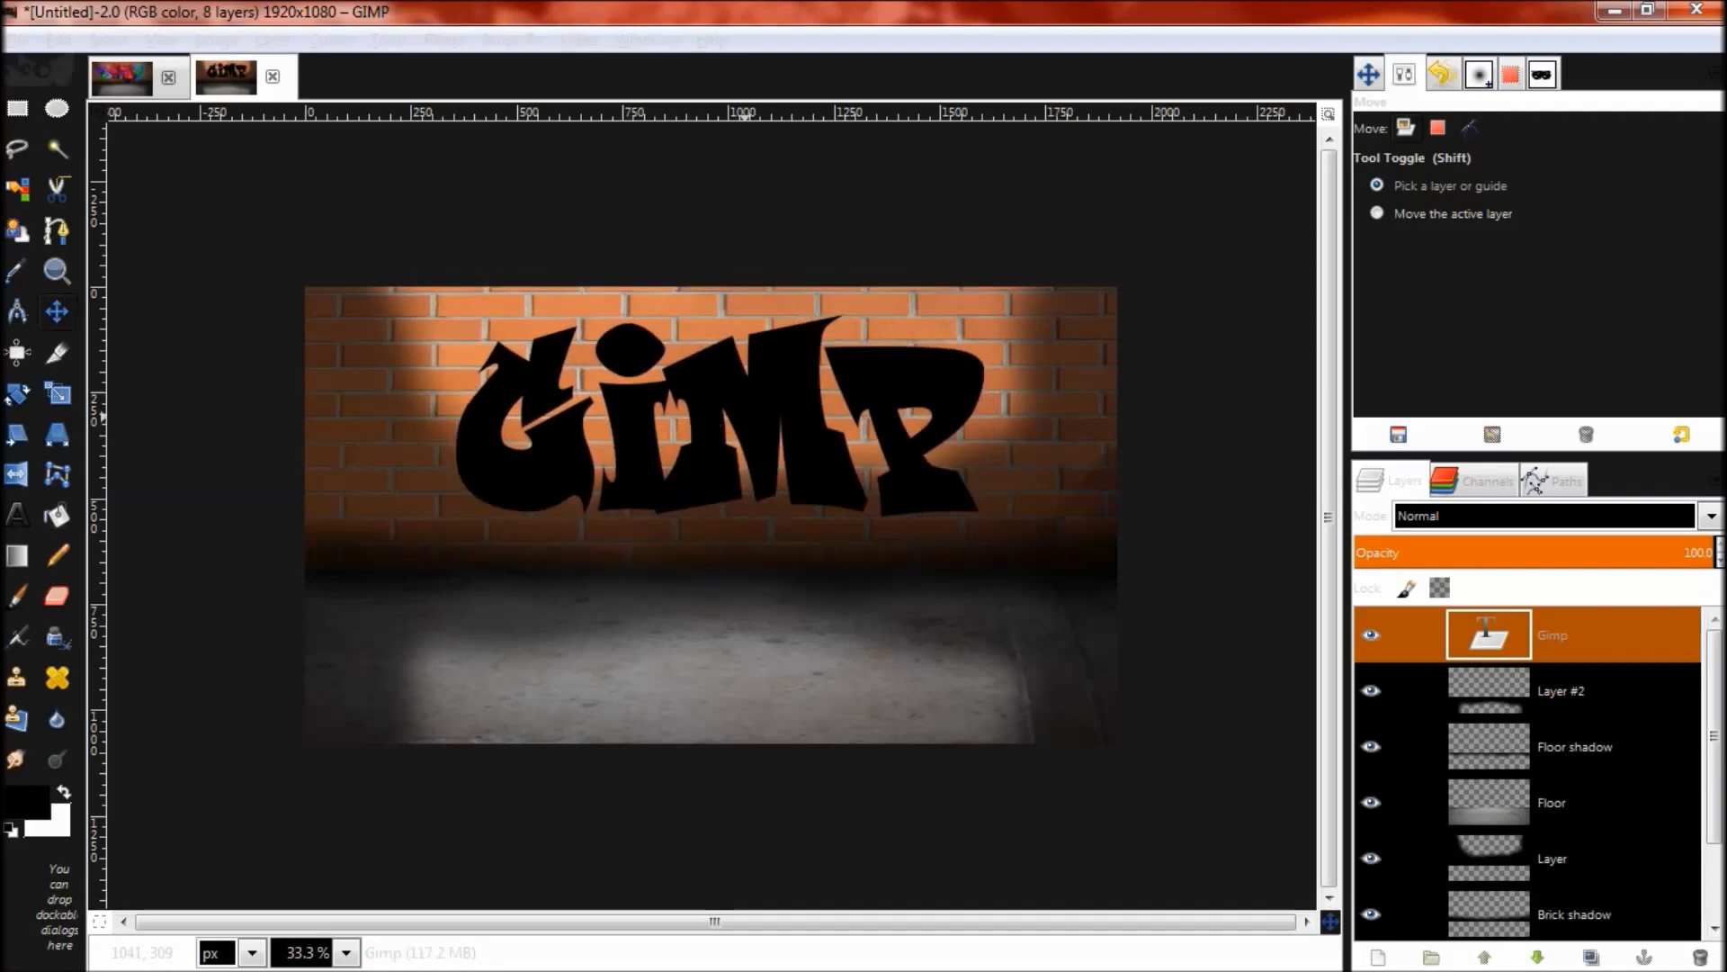
left_click_drag(748, 418, 745, 420)
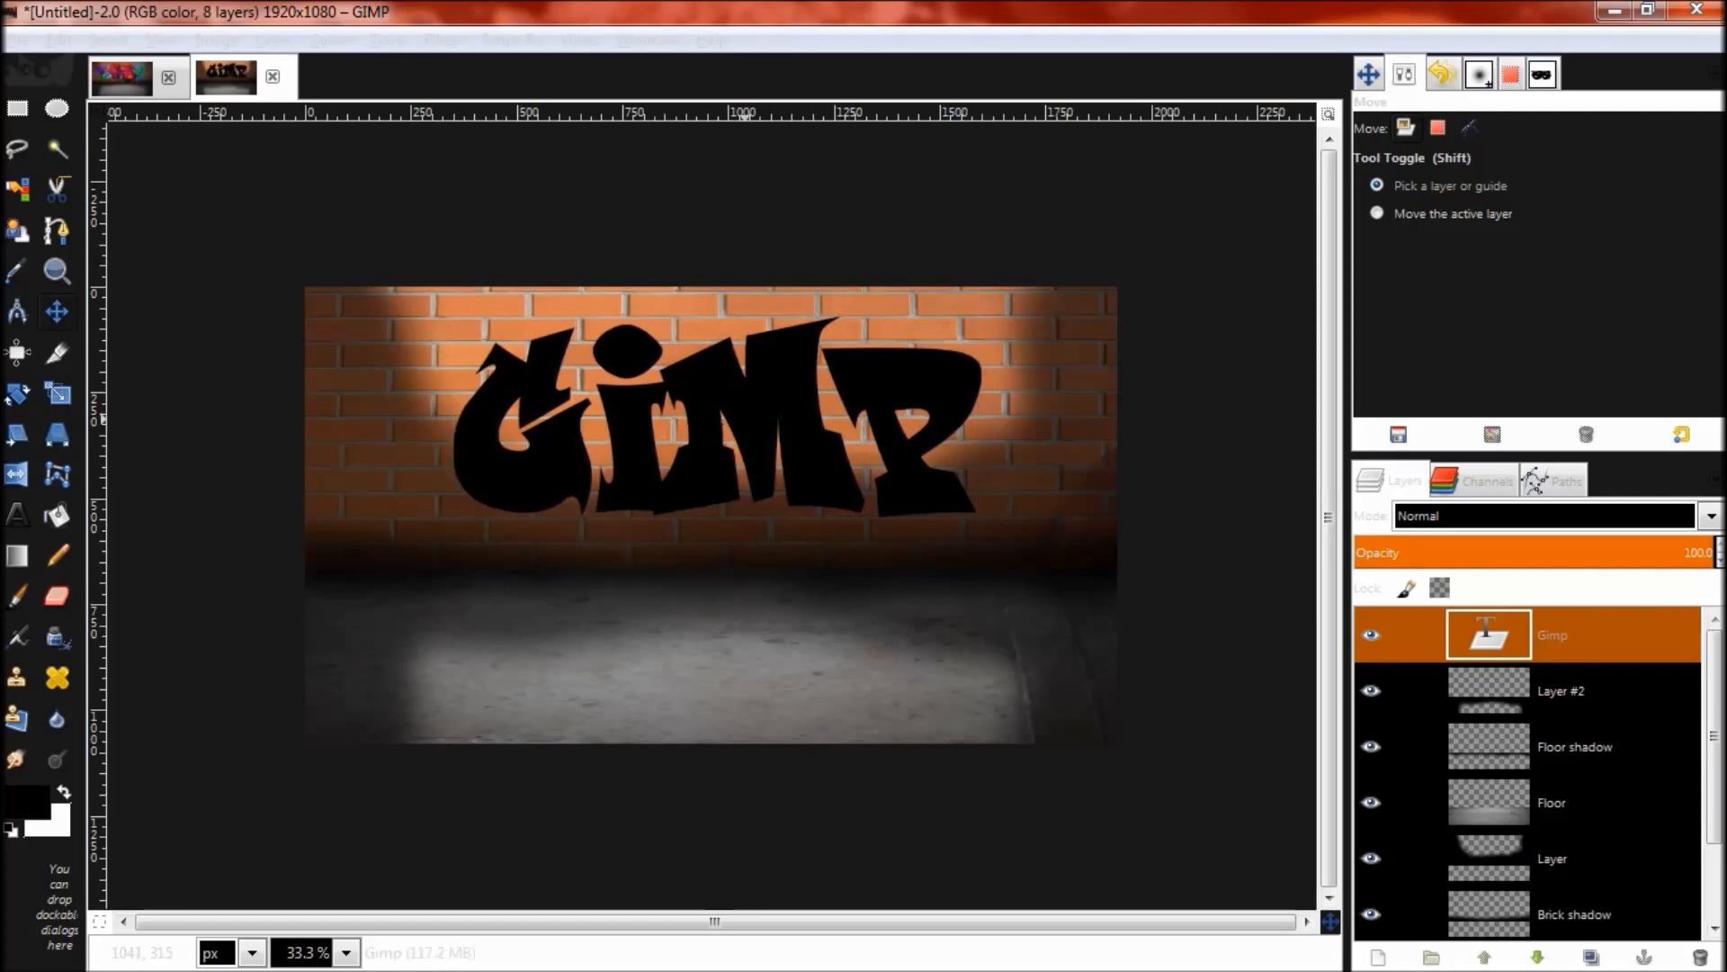
left_click(1430, 213)
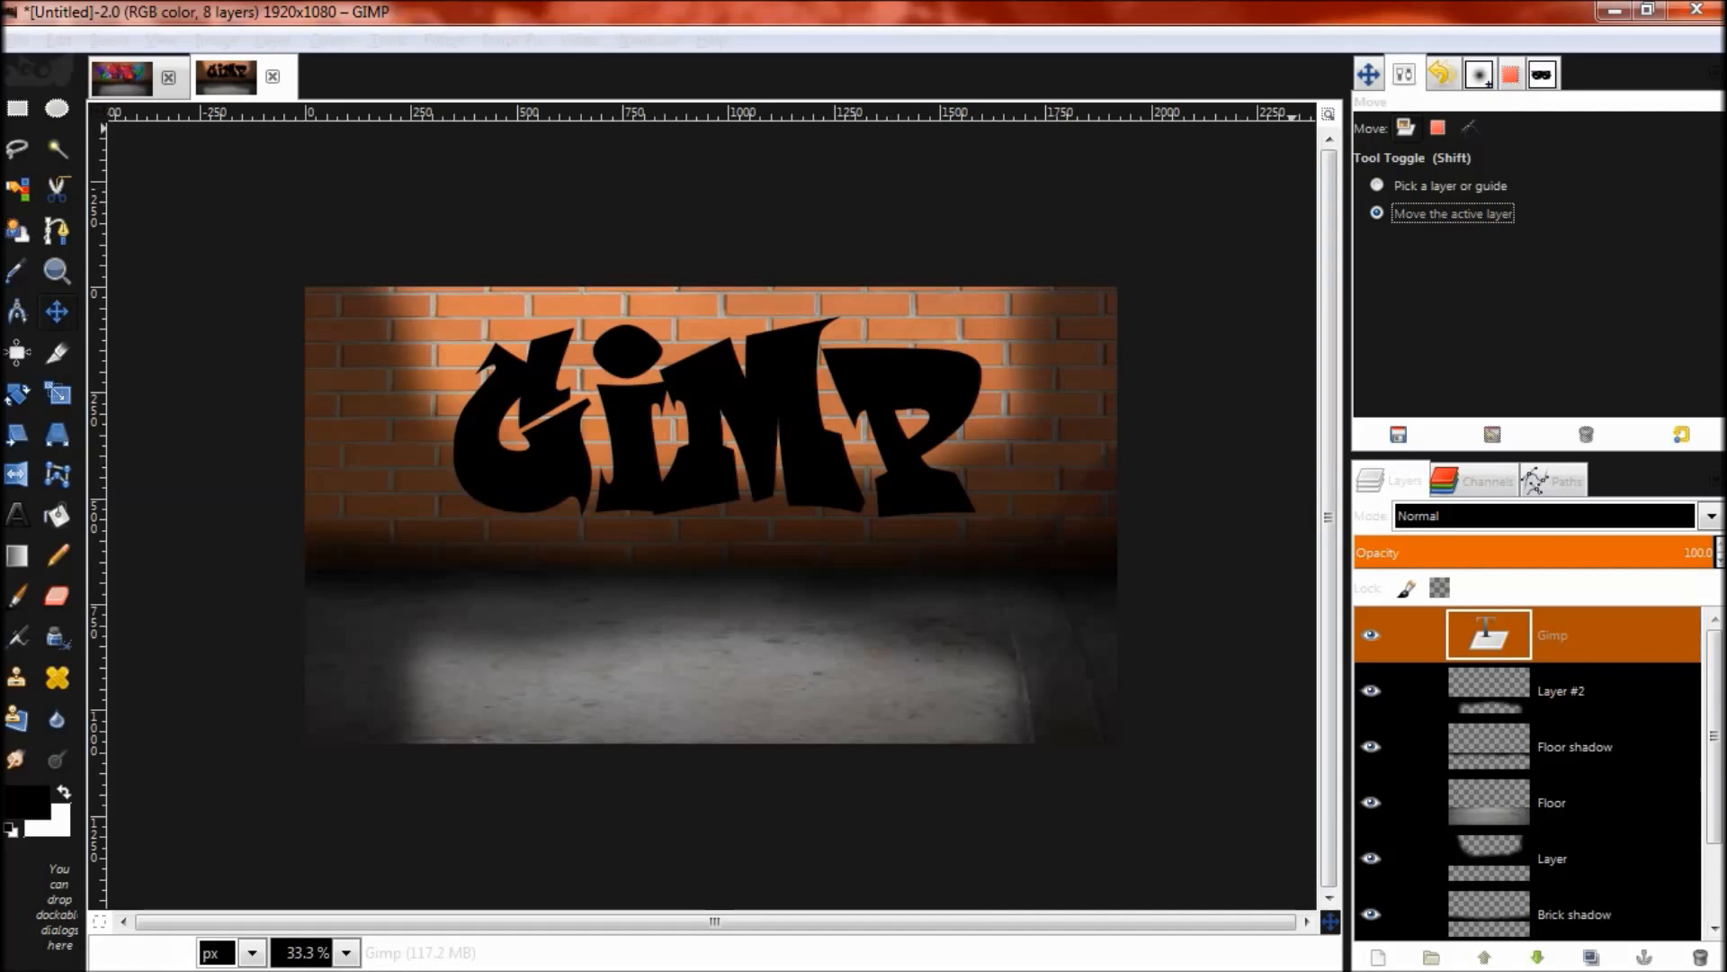
Step: Add a transparent 1920 × 1080 px layer directly above Layer #2, beneath the Gimp text
left_click(1561, 690)
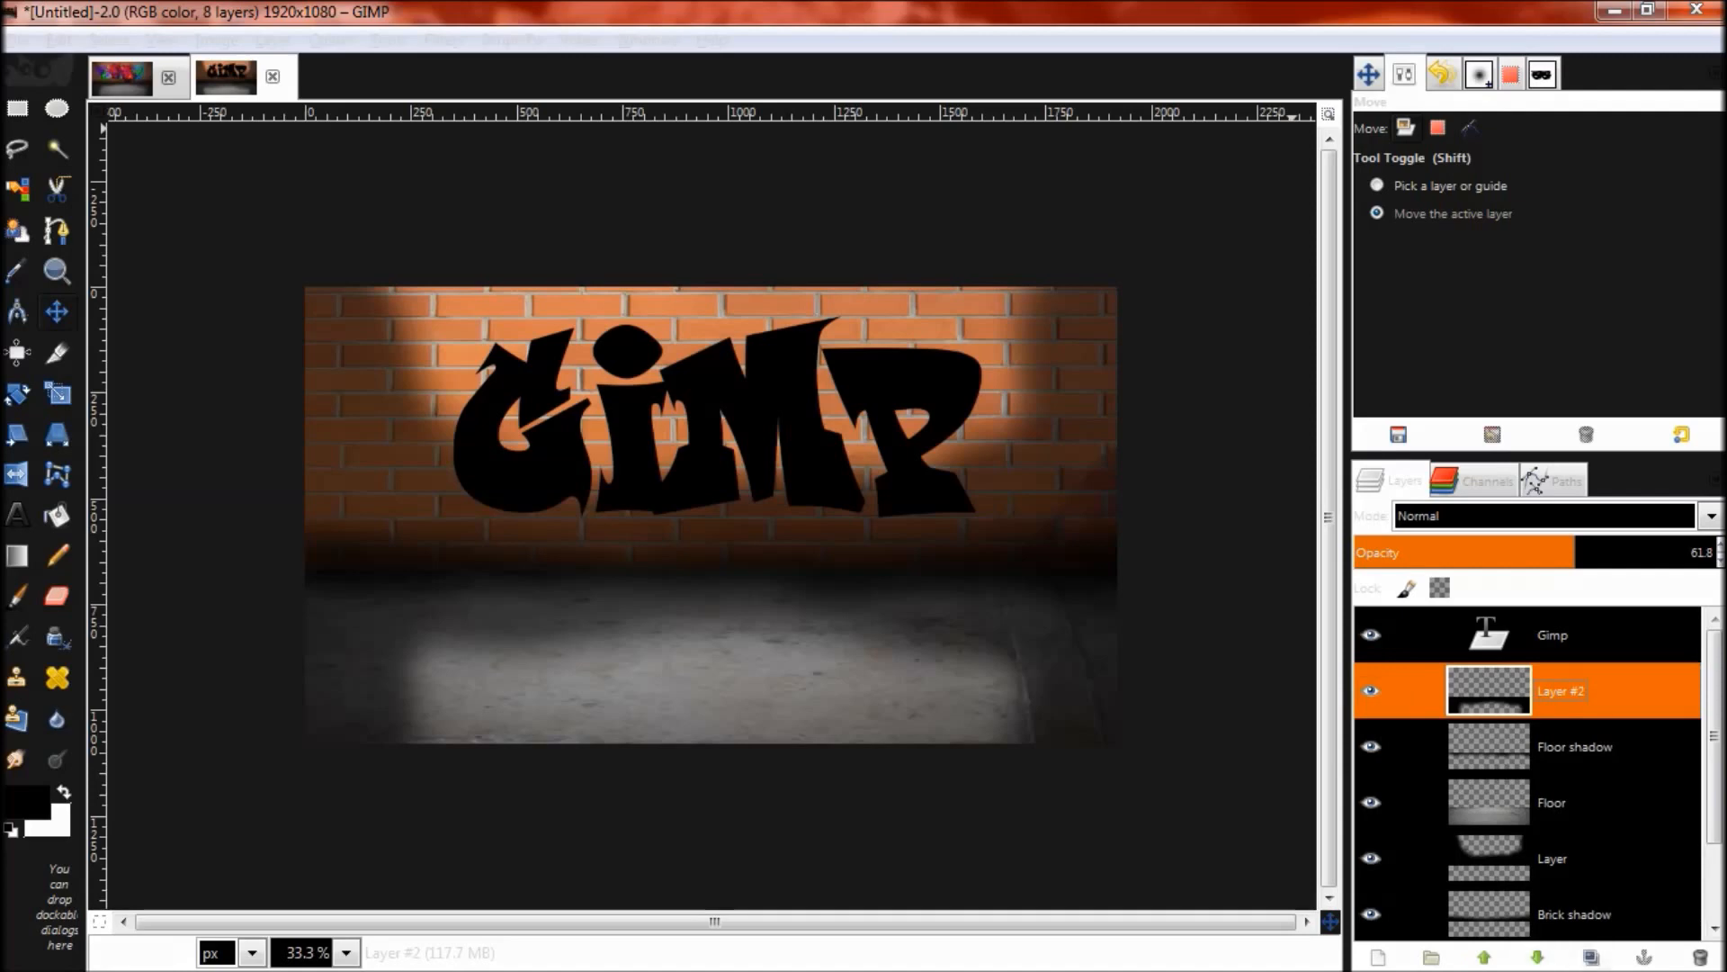
left_click(1377, 956)
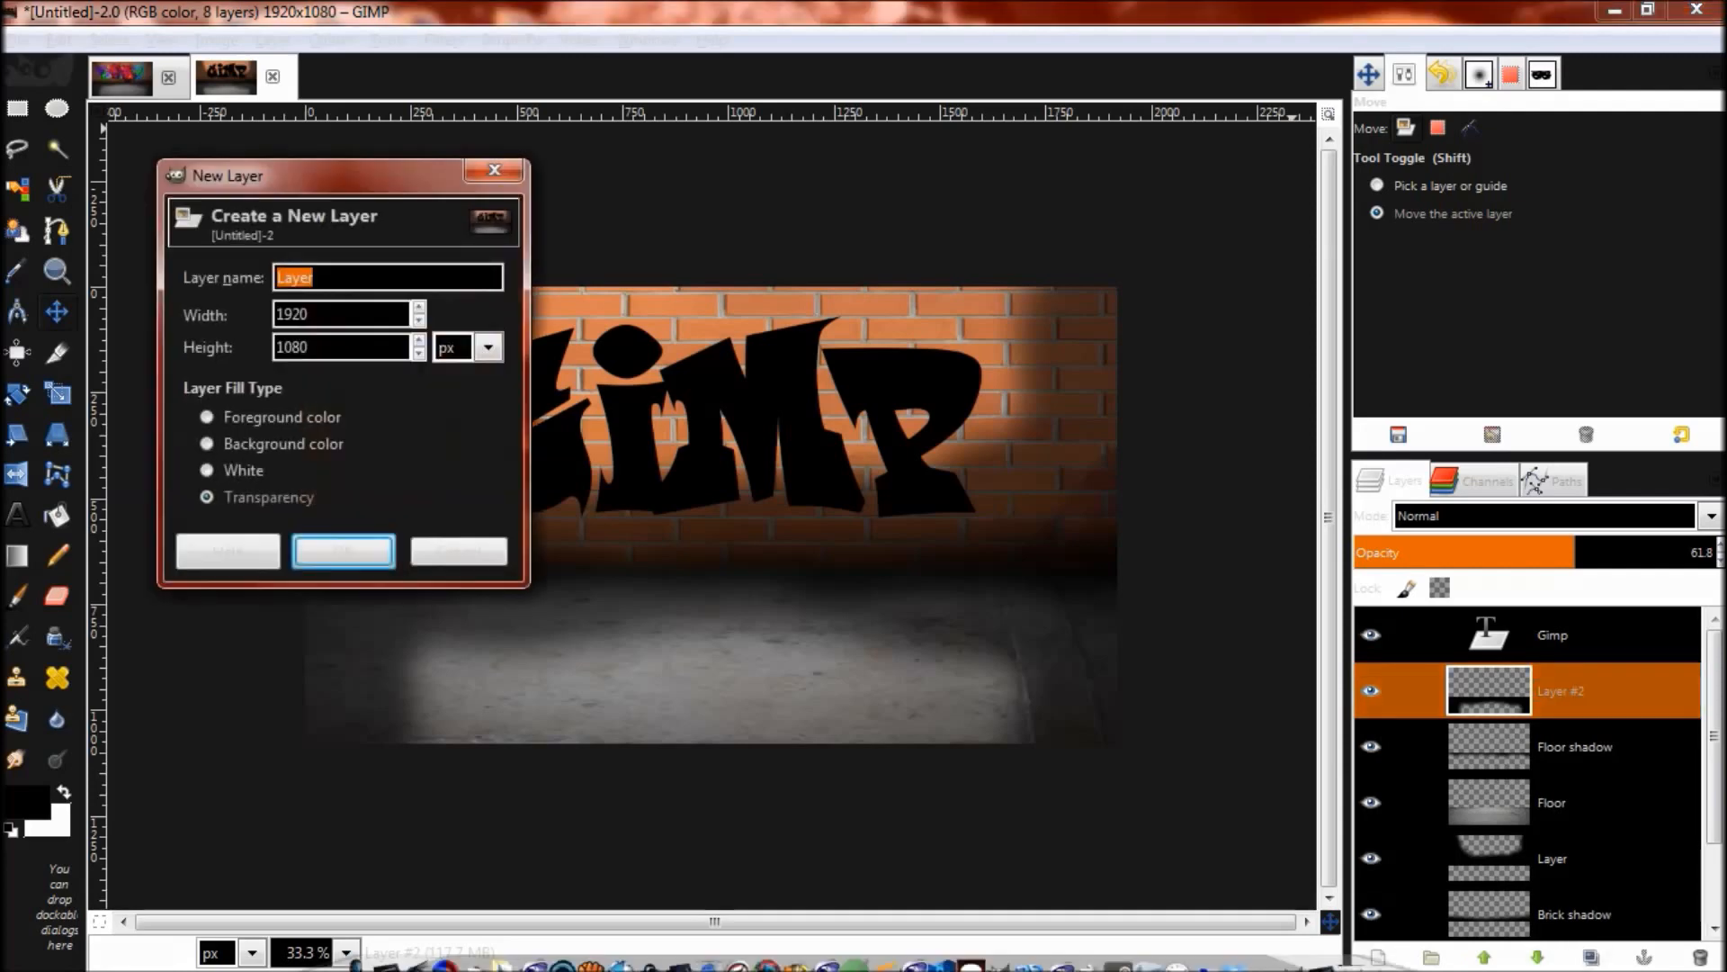
left_click(343, 550)
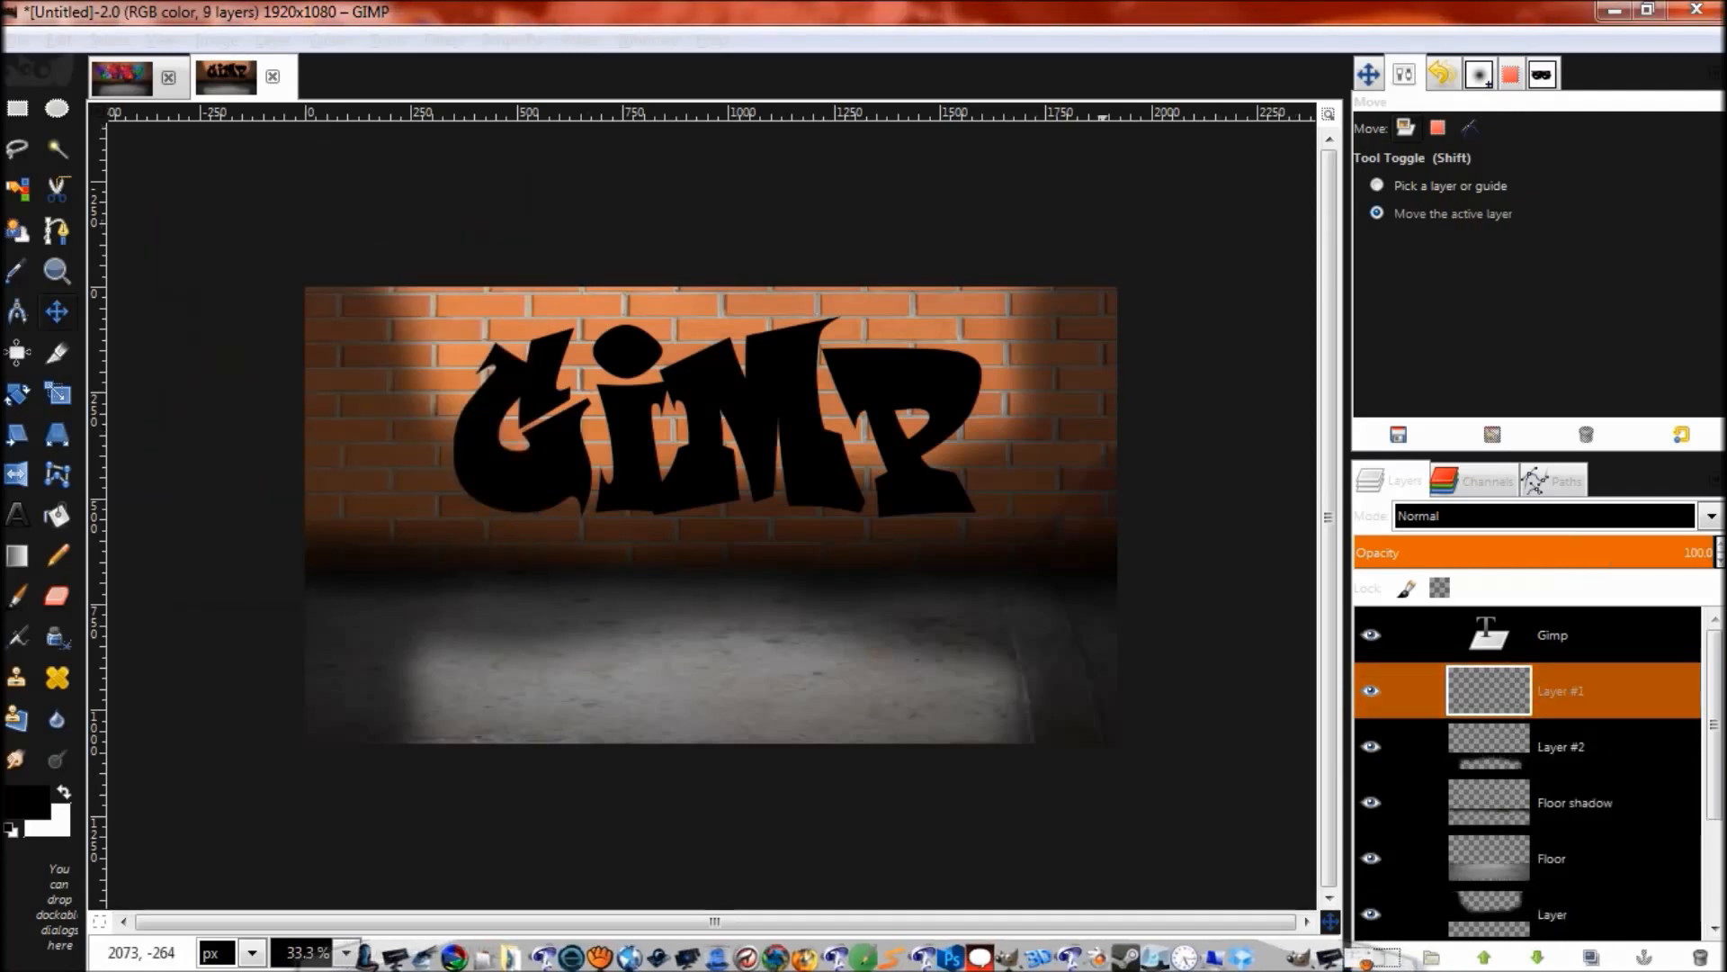
Step: Choose the Paintbrush with the Splatter Brushes 2.abr-028 brush and set its size to 725.27
left_click(16, 596)
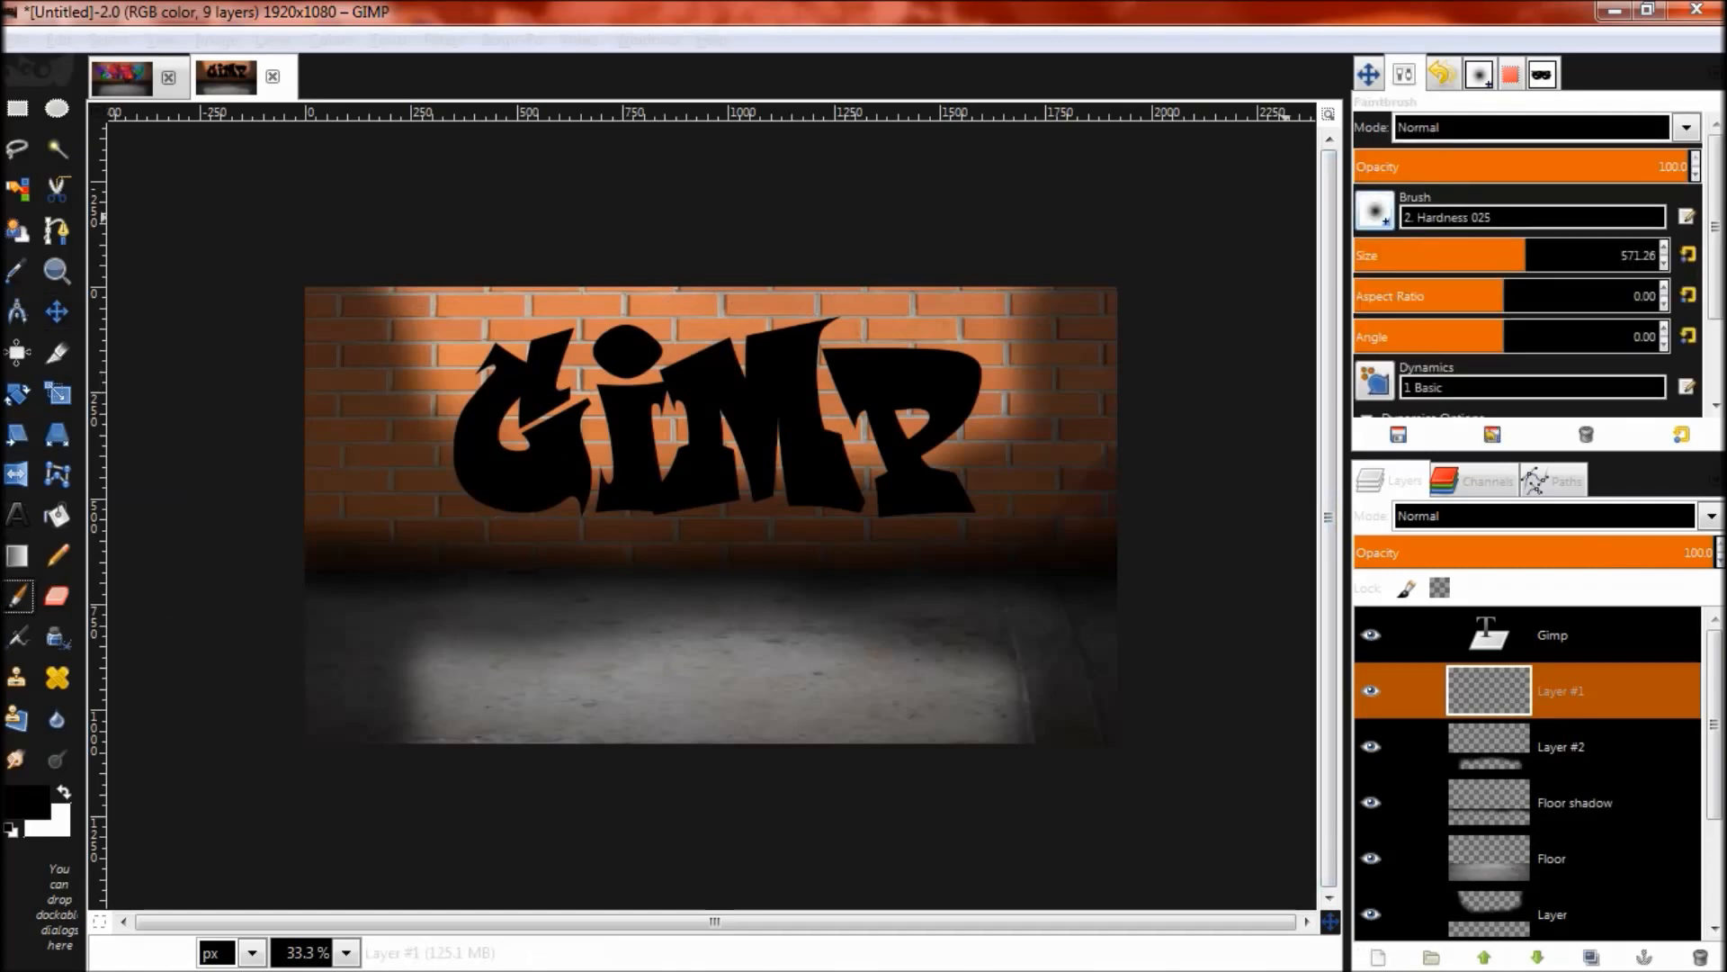
left_click(1374, 212)
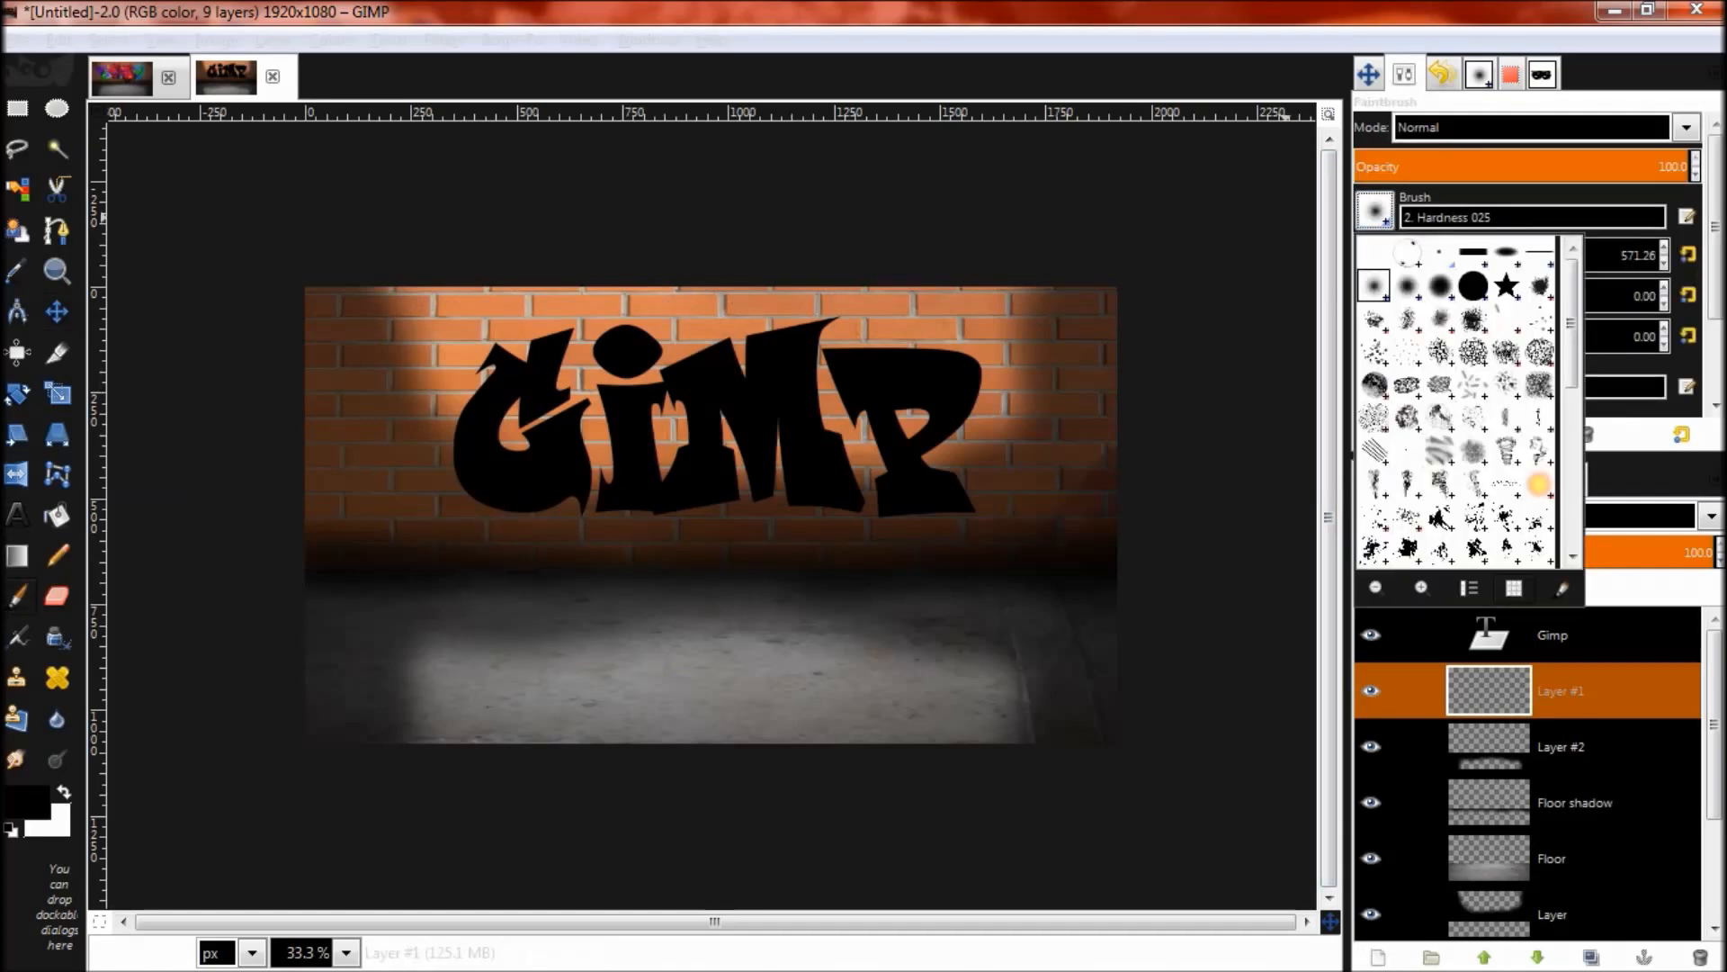
key("Escape")
left_click(1479, 74)
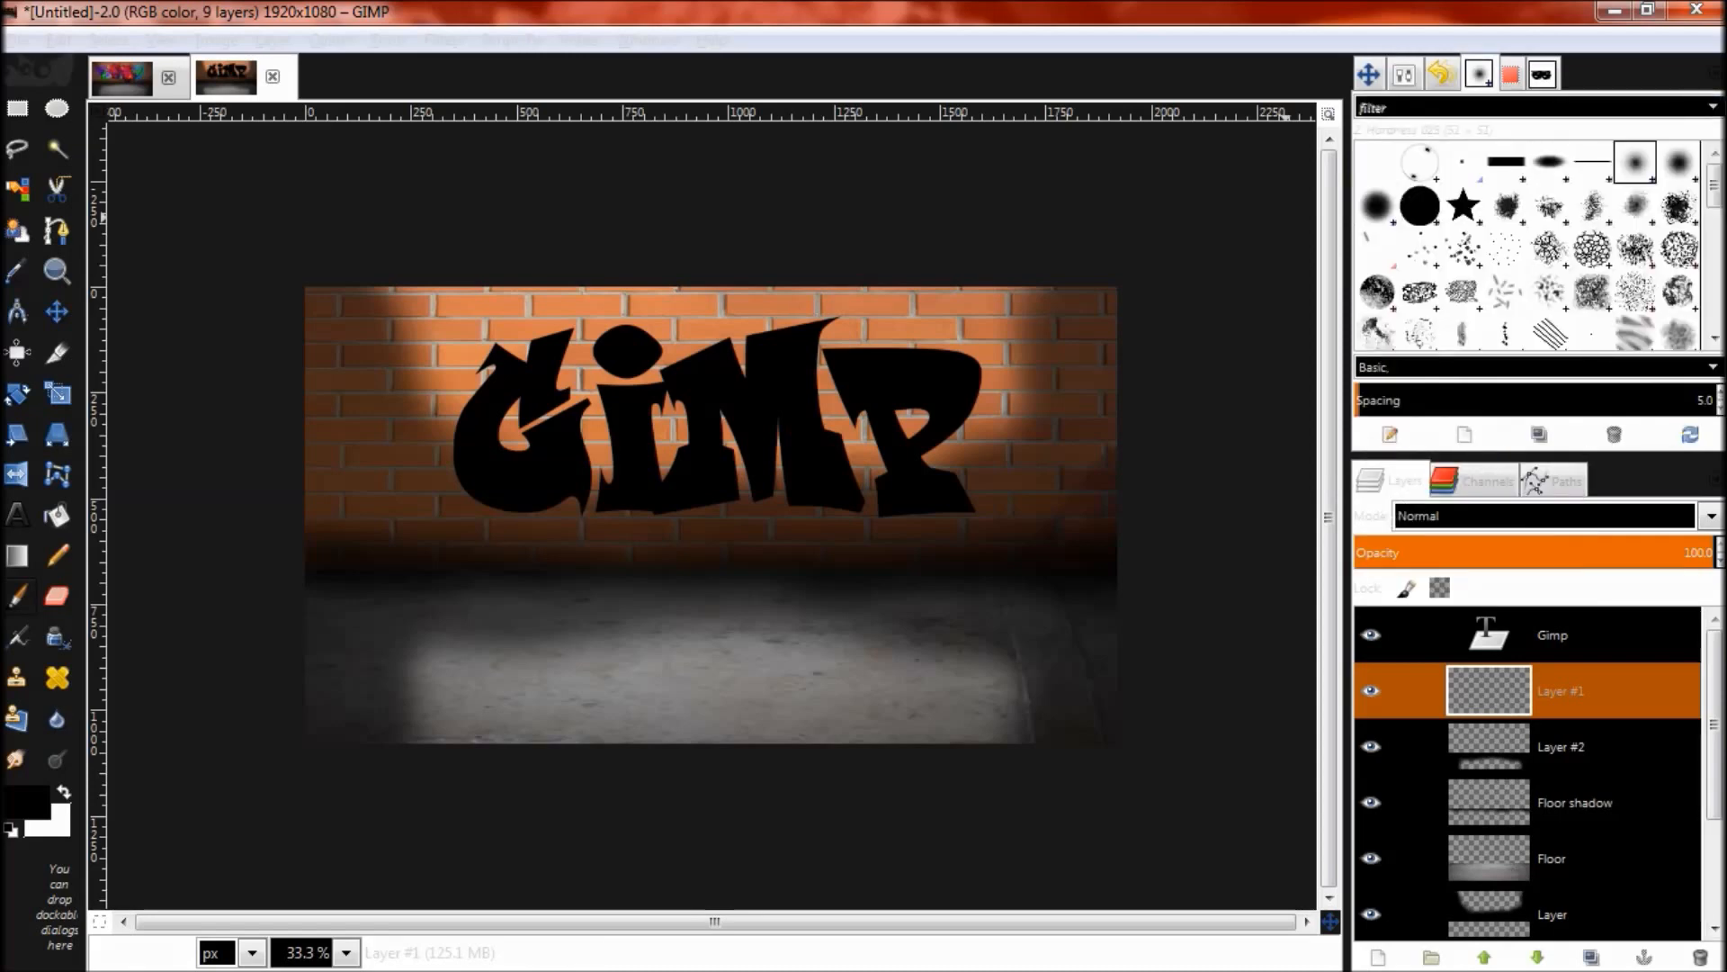
scroll(1529, 245, "down", 5)
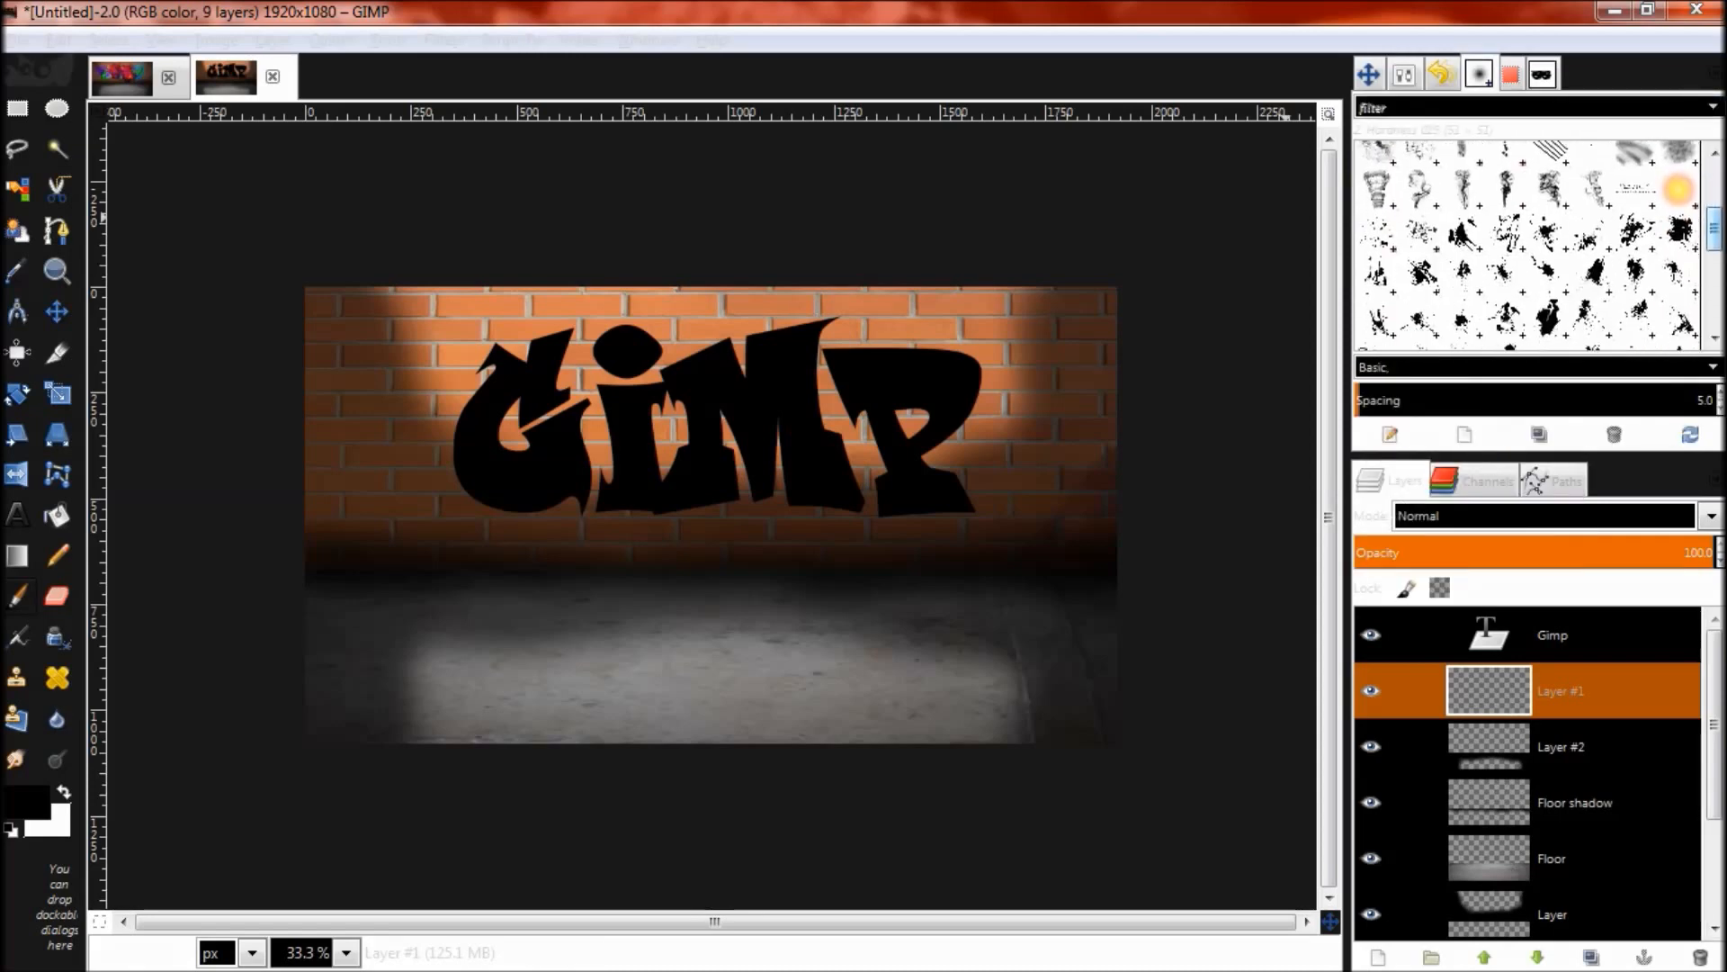
scroll(1530, 245, "down", 1)
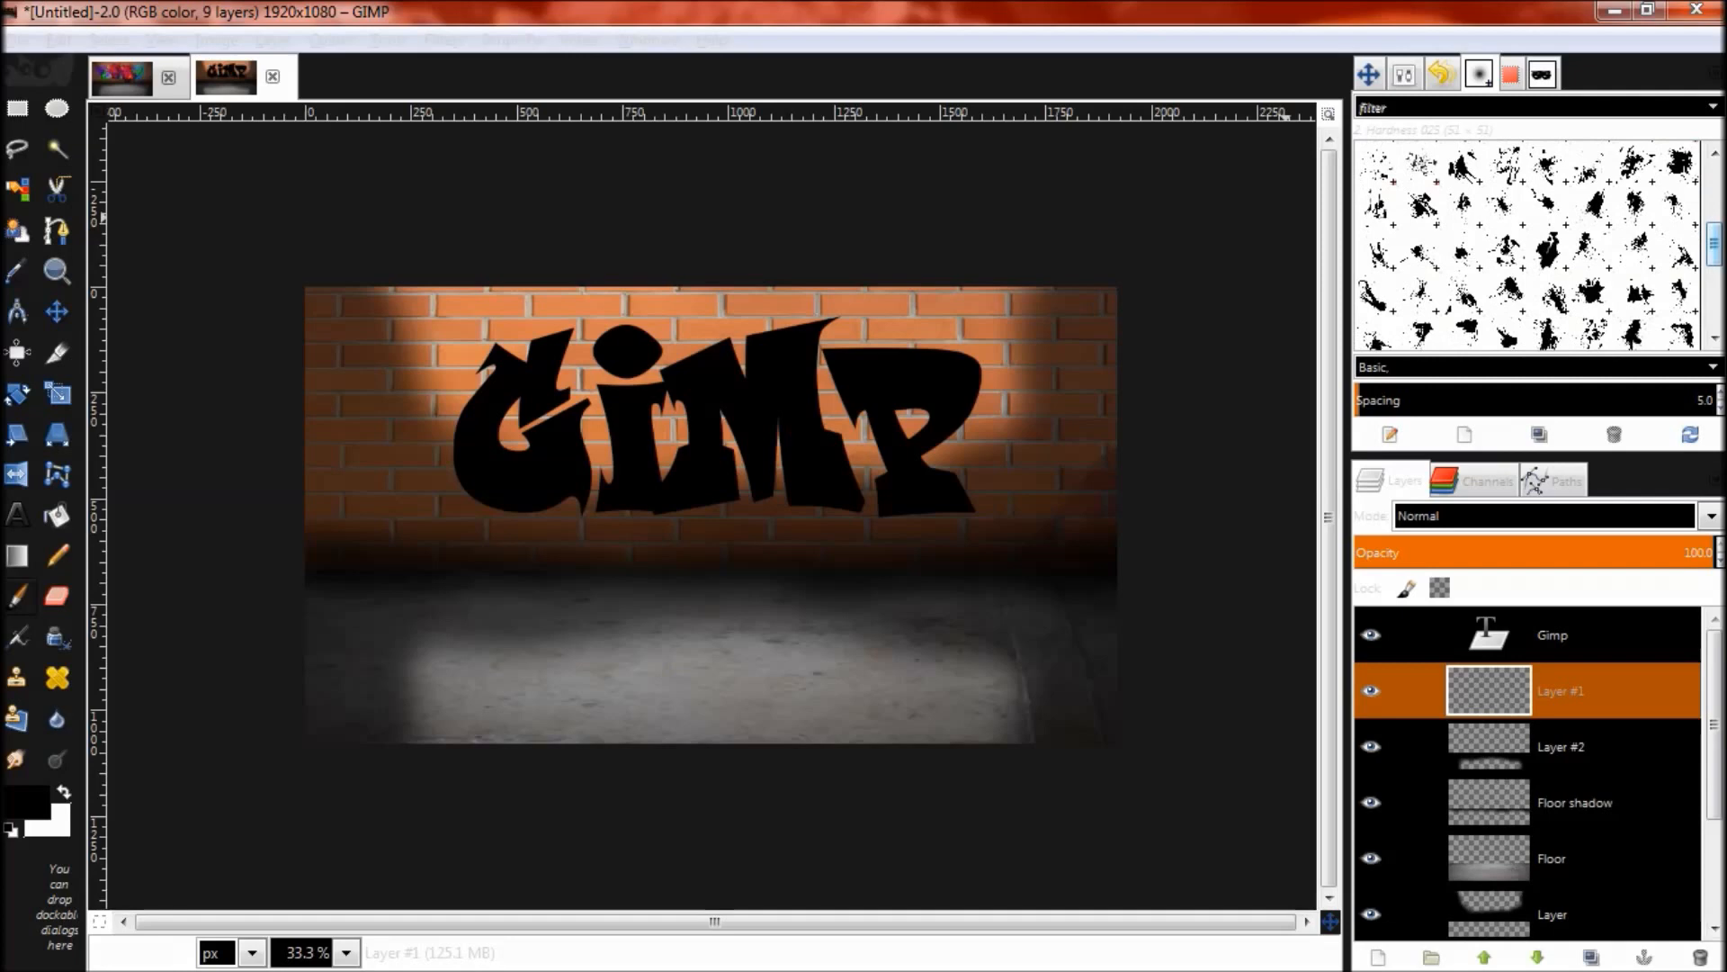
scroll(1530, 245, "down", 2)
scroll(1529, 245, "down", 1)
left_click(1591, 209)
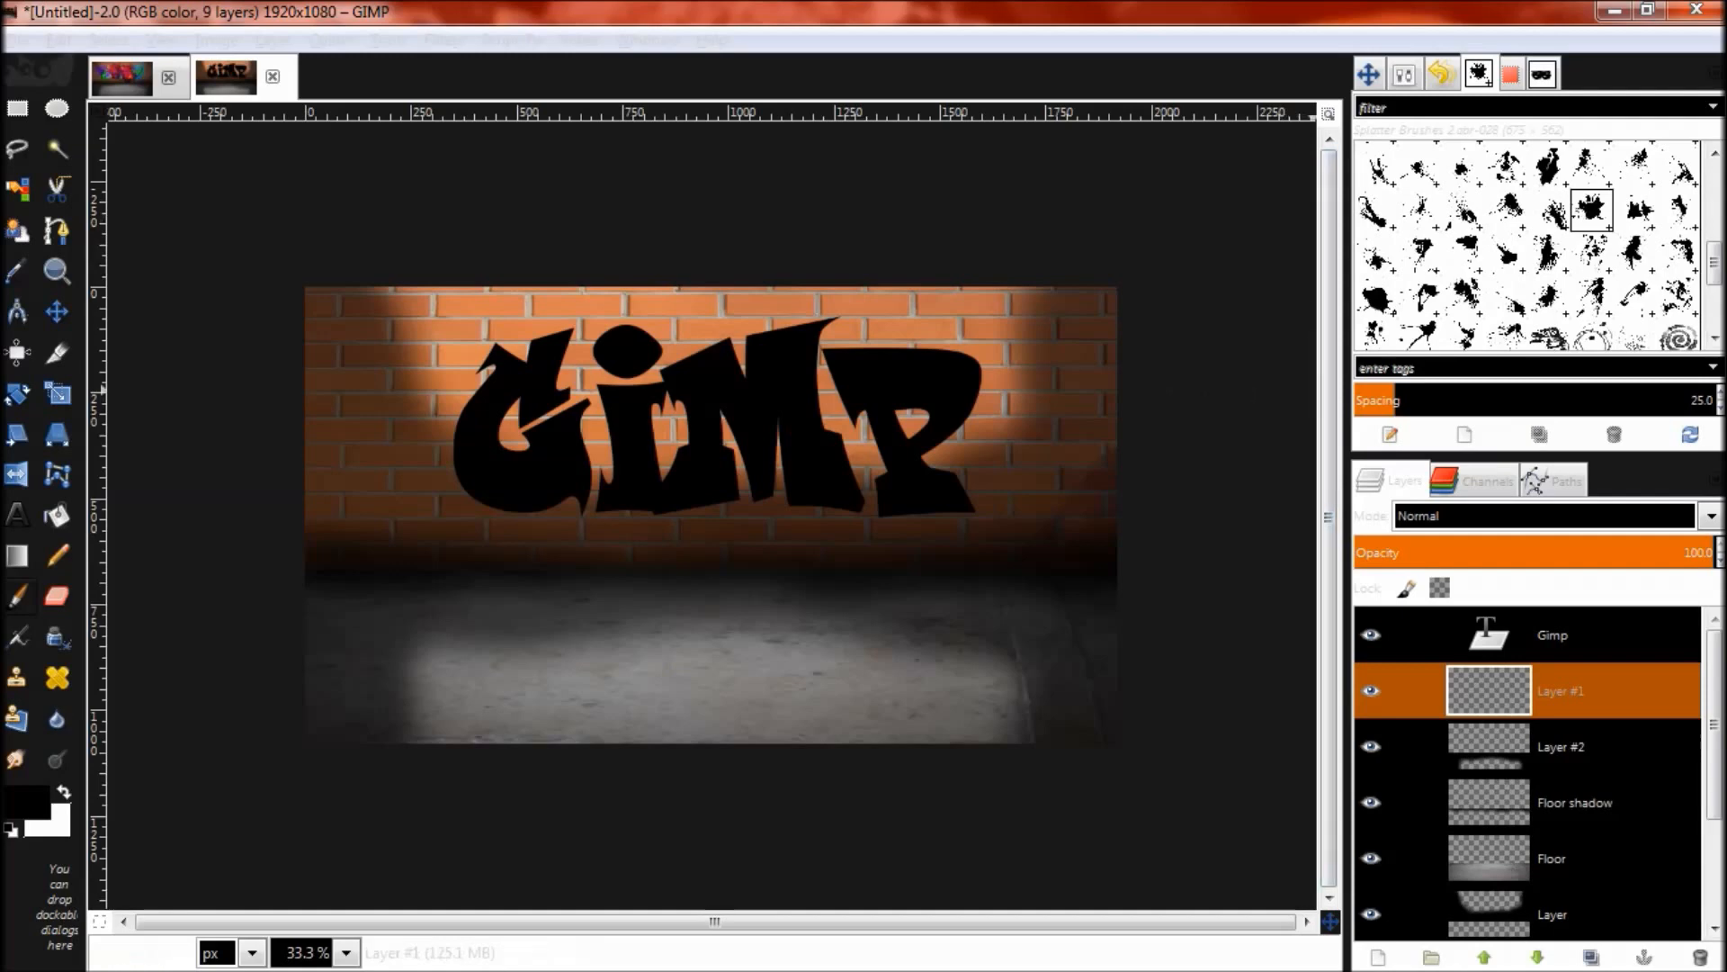
left_click(1403, 74)
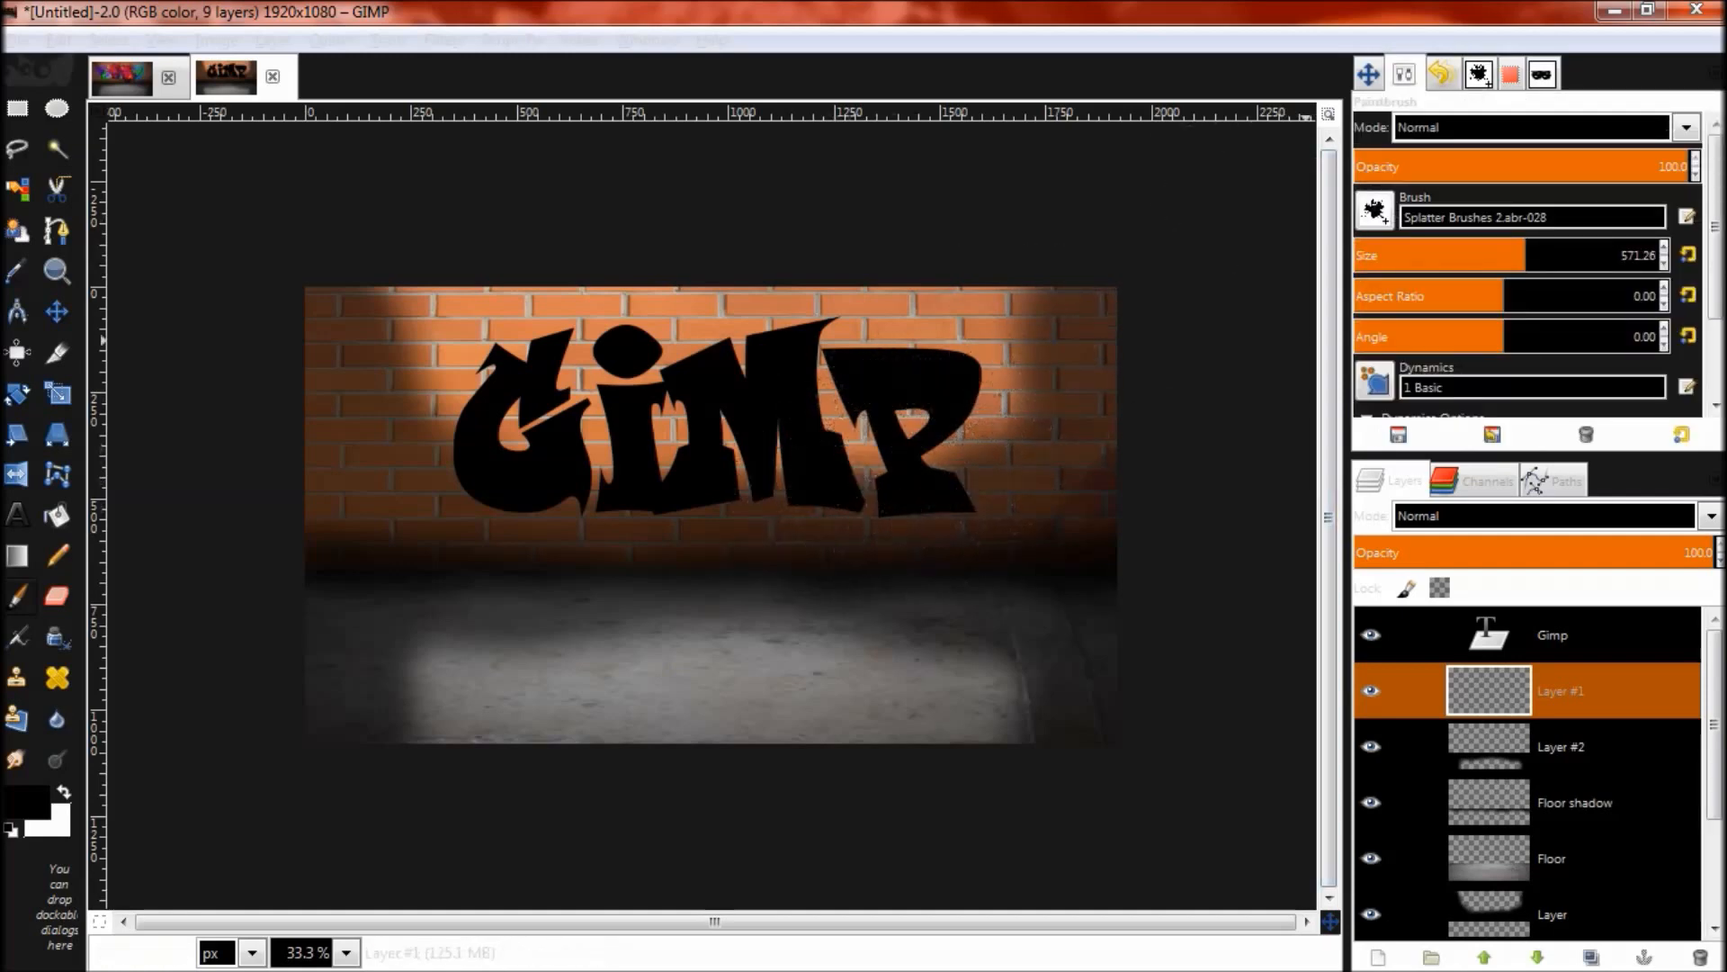
left_click(1555, 251)
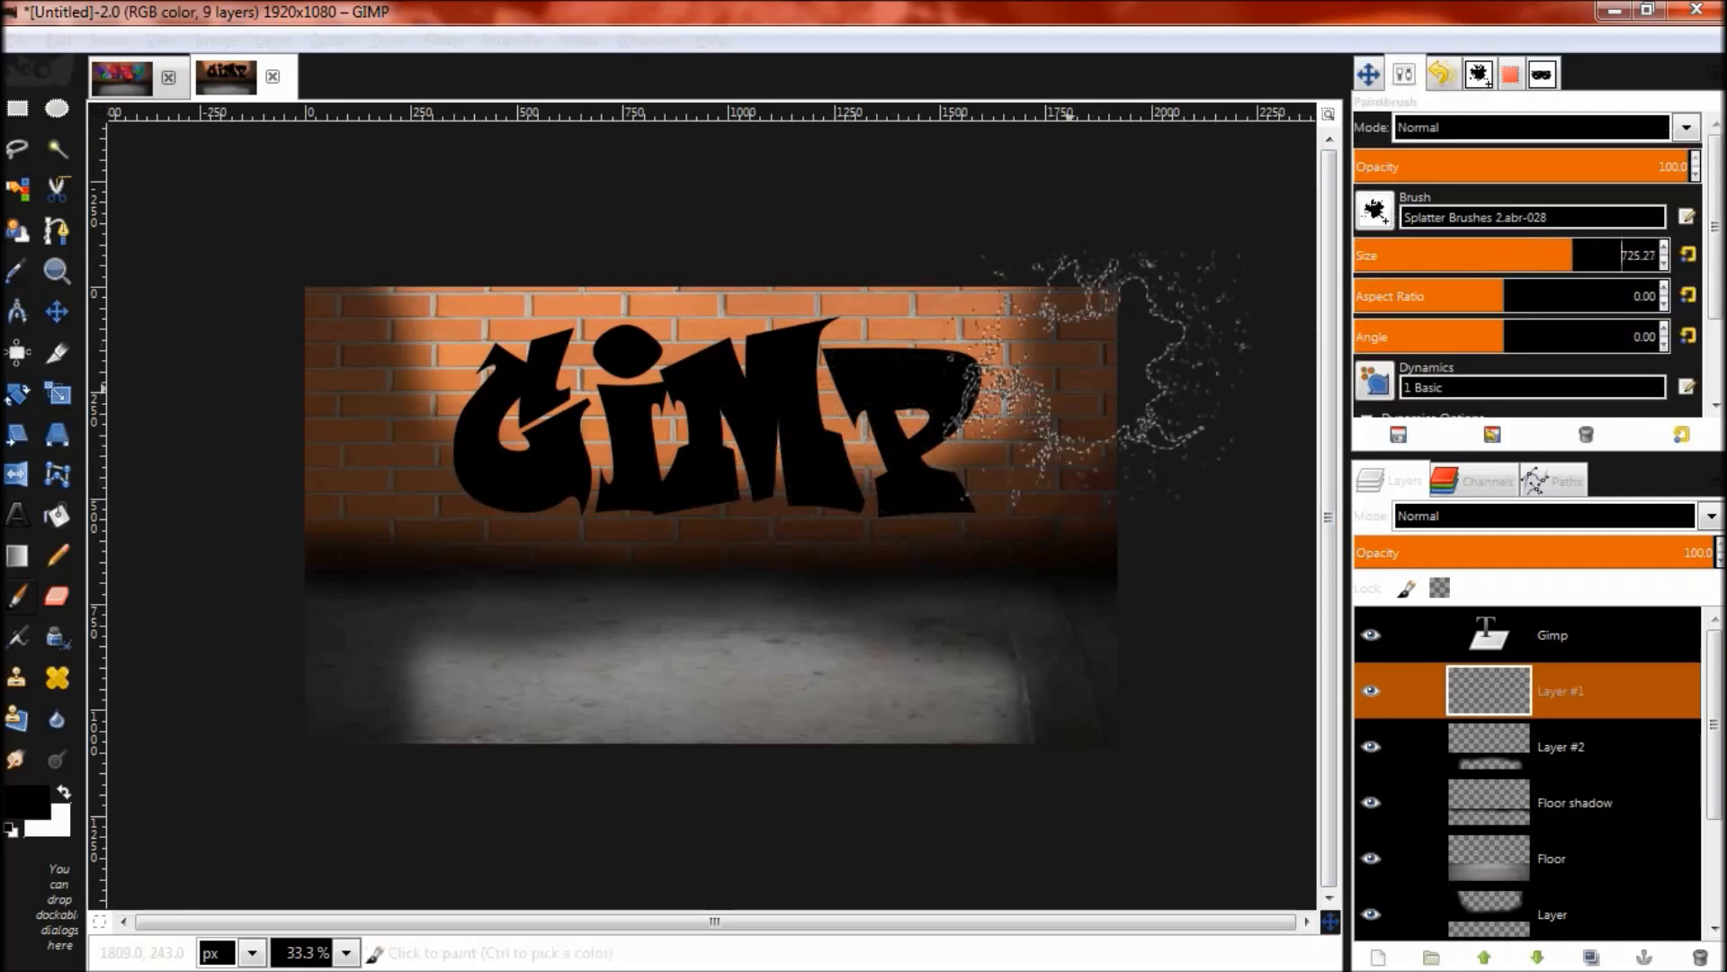
left_click(935, 416)
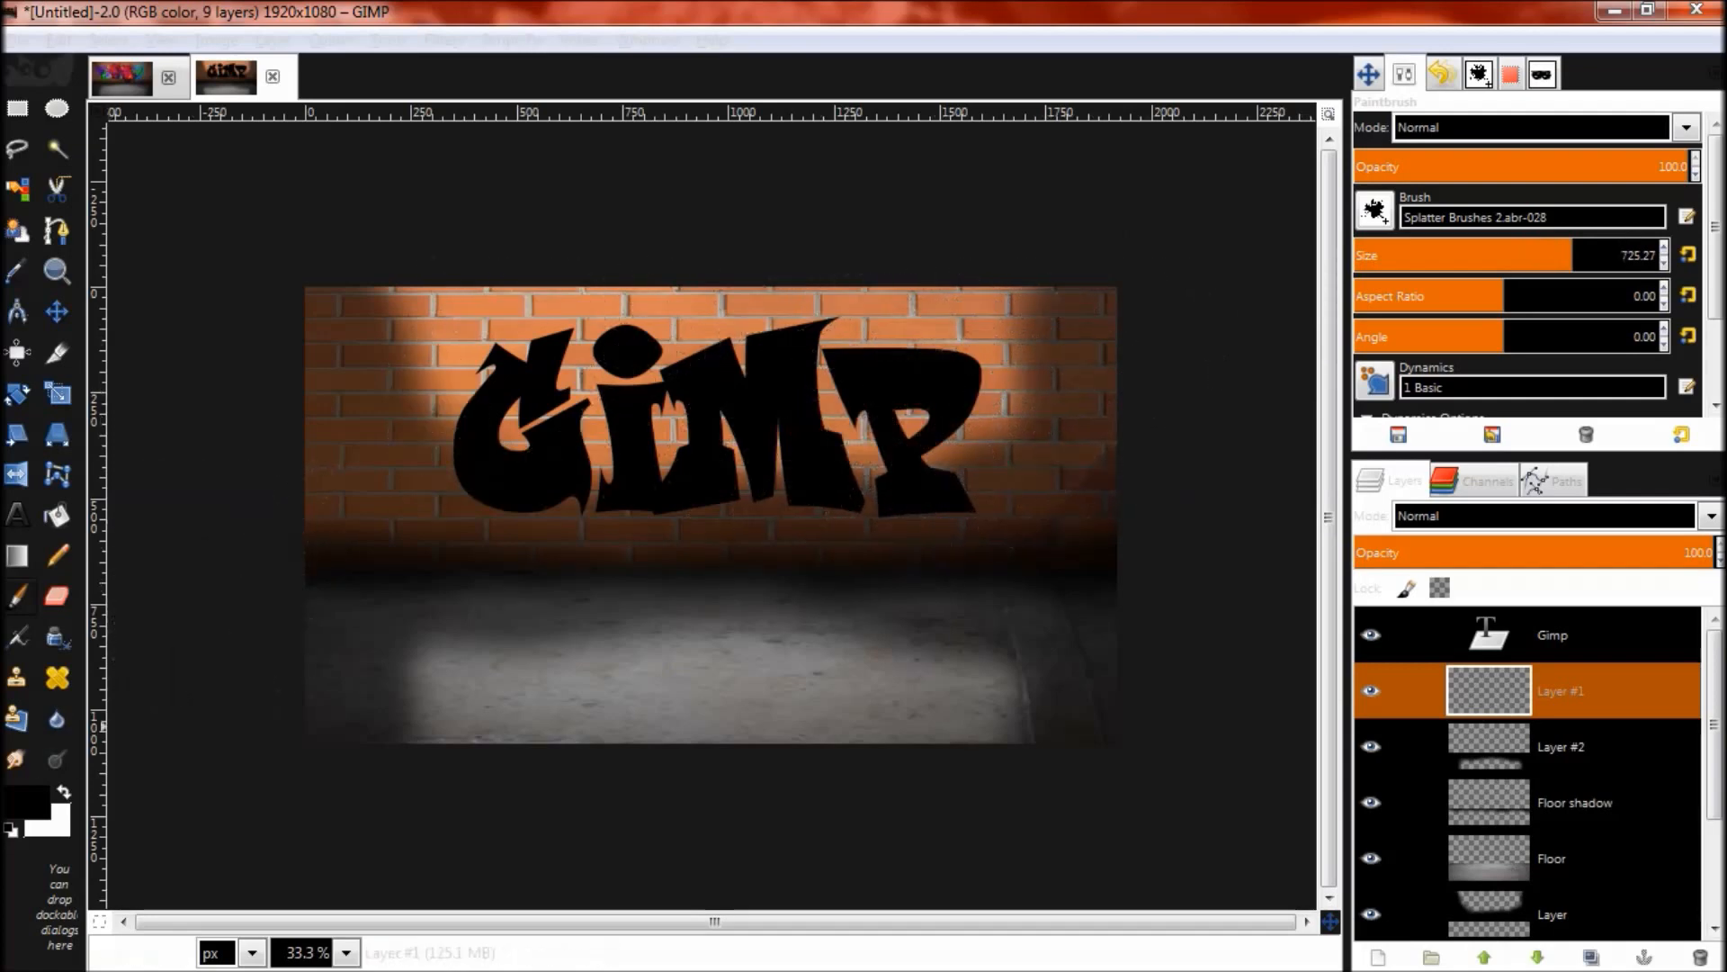
Step: Set the foreground color to blue 3bbde8 and stamp one splatter on Layer #1 behind the upper-left part of the G
left_click(25, 799)
left_click(391, 473)
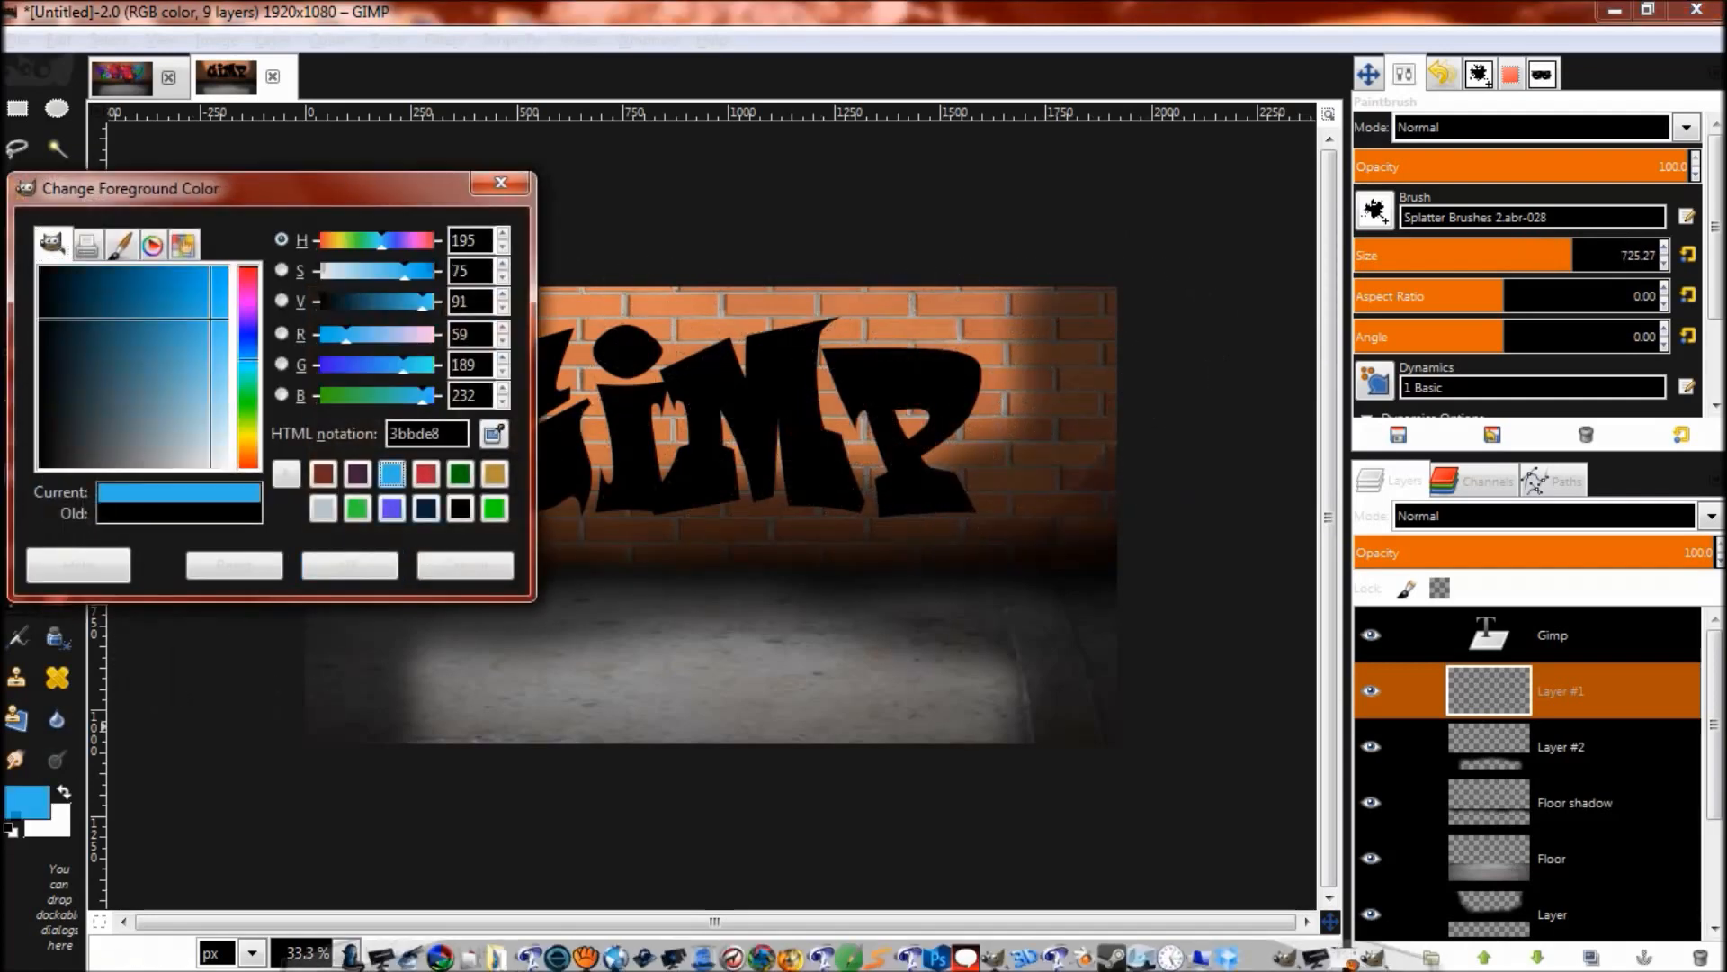
left_click(349, 565)
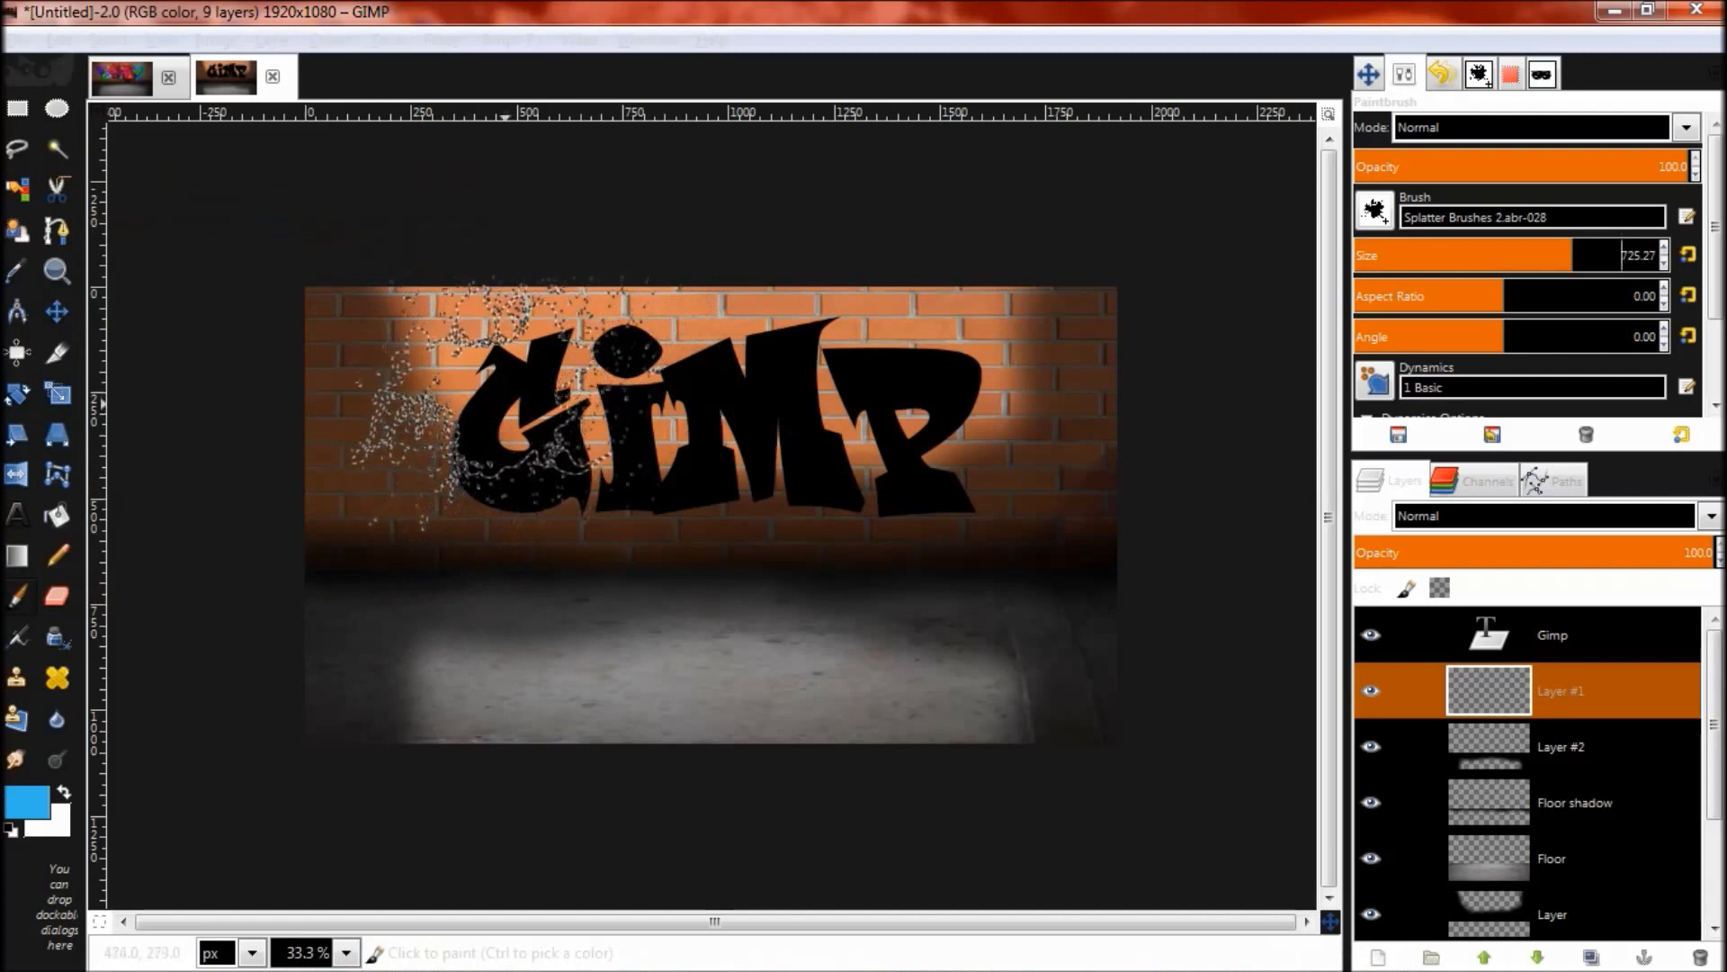
left_click(510, 410)
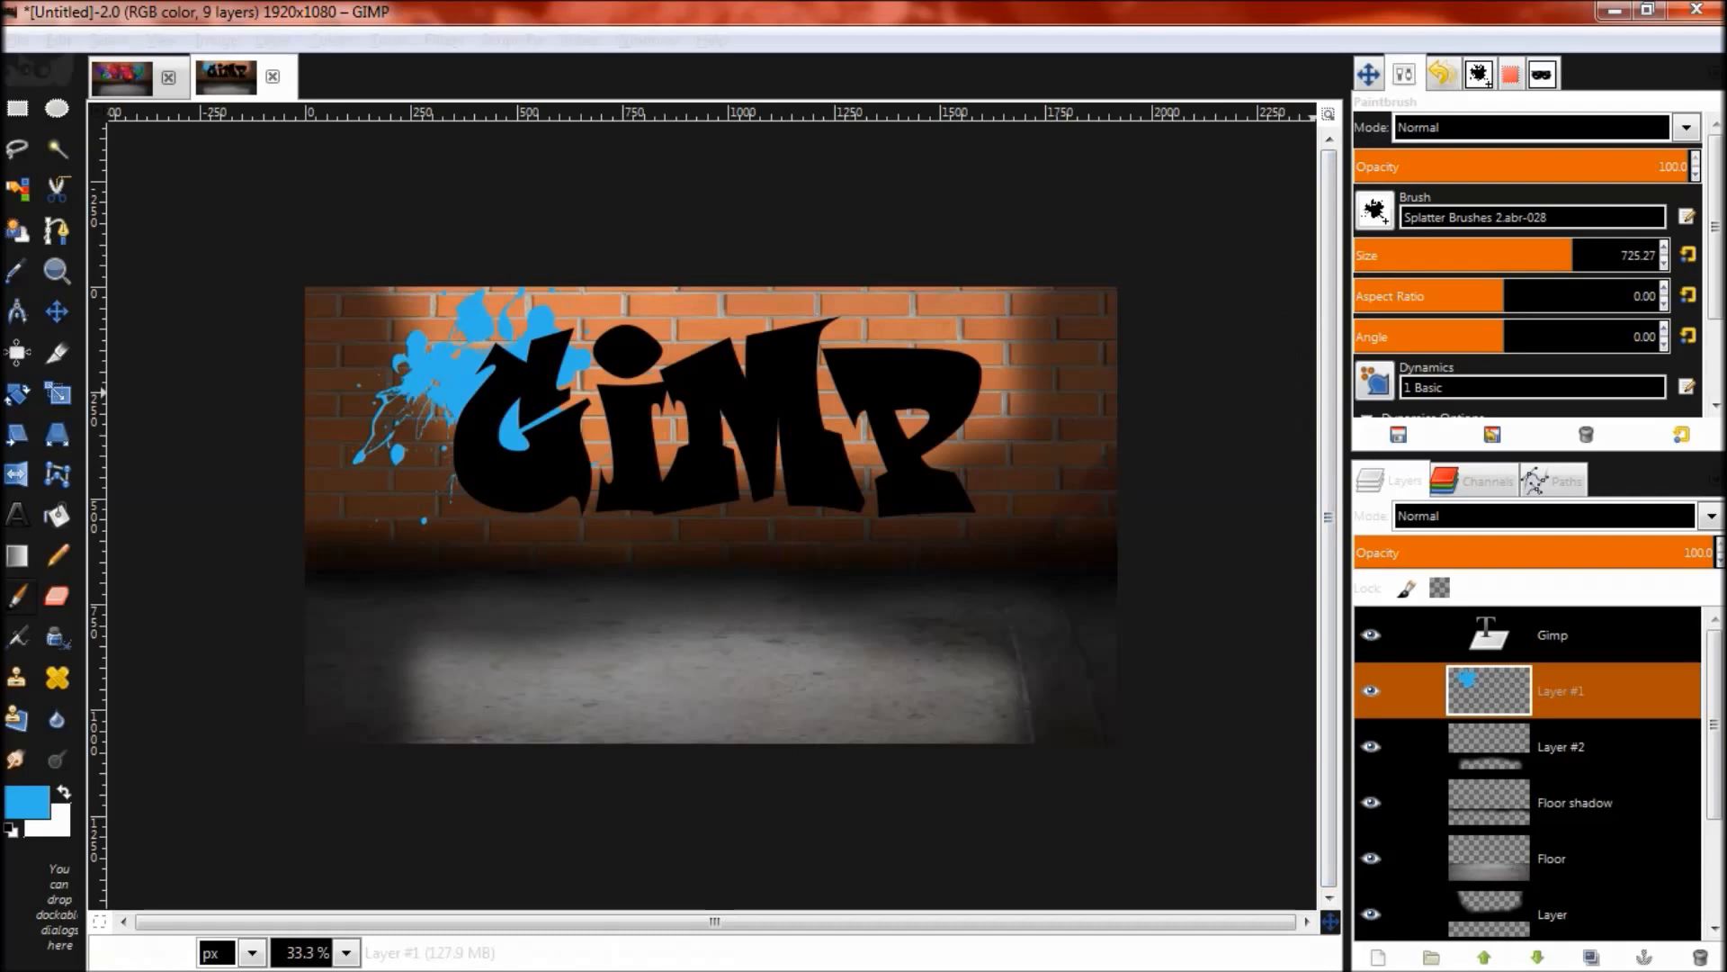
Step: Rotate the splatter brush to an angle of -132
left_click_drag(1492, 337, 1417, 337)
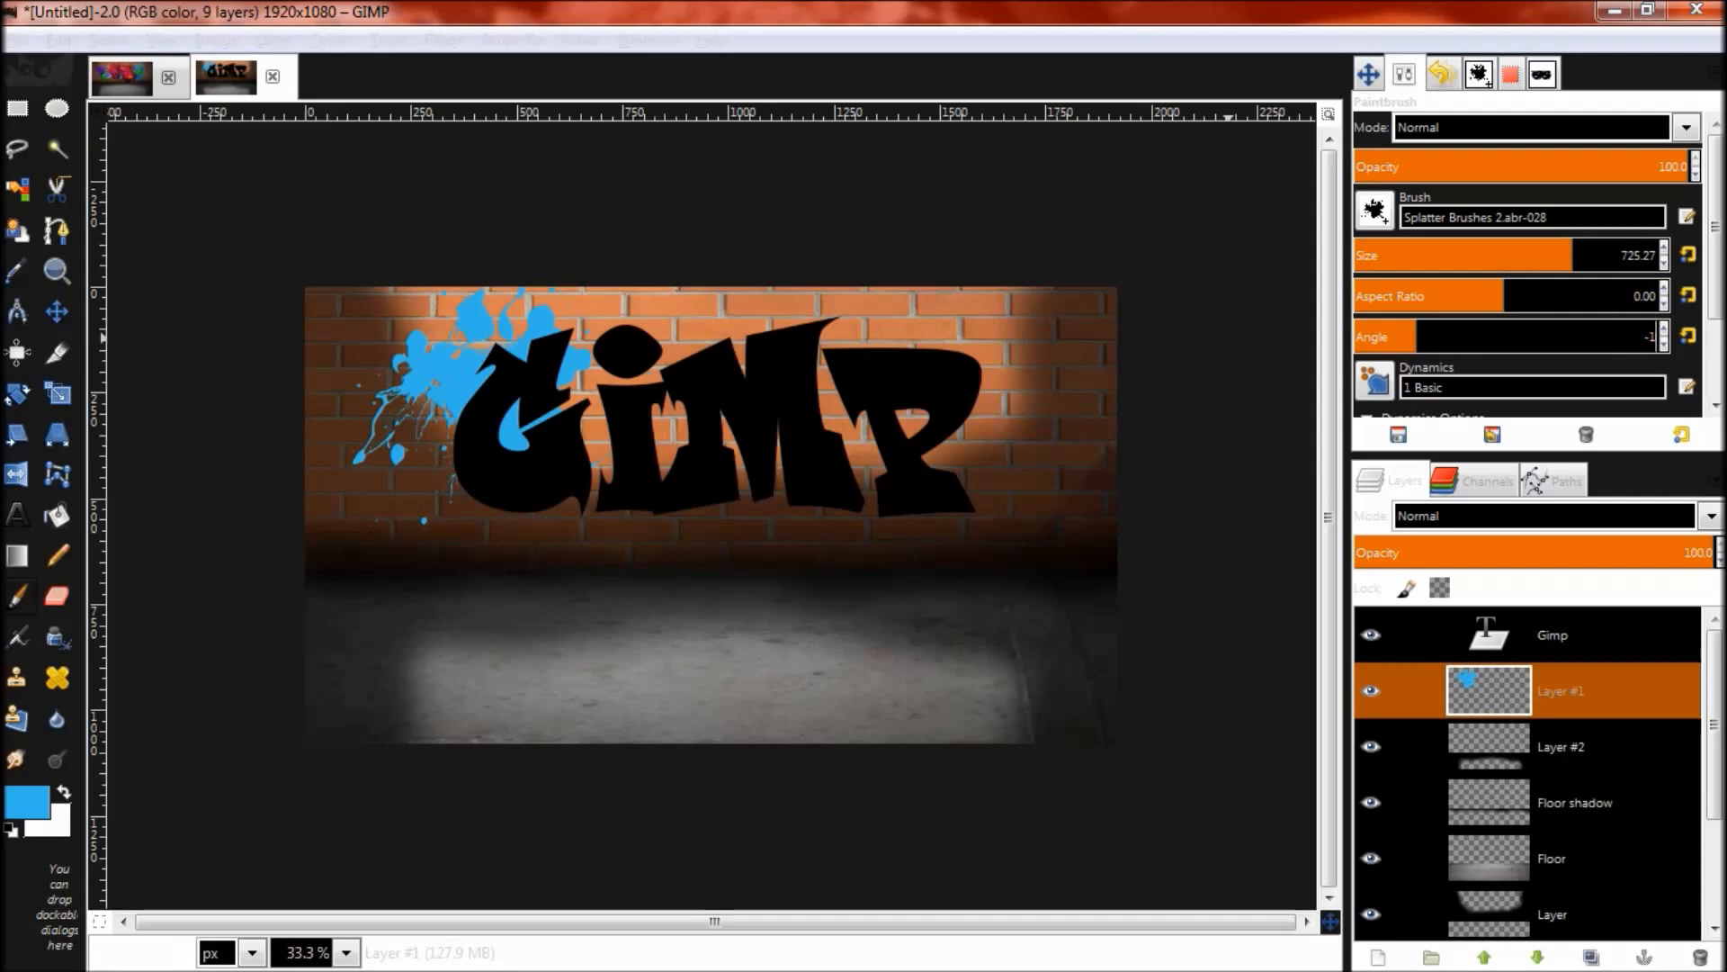
key("Return")
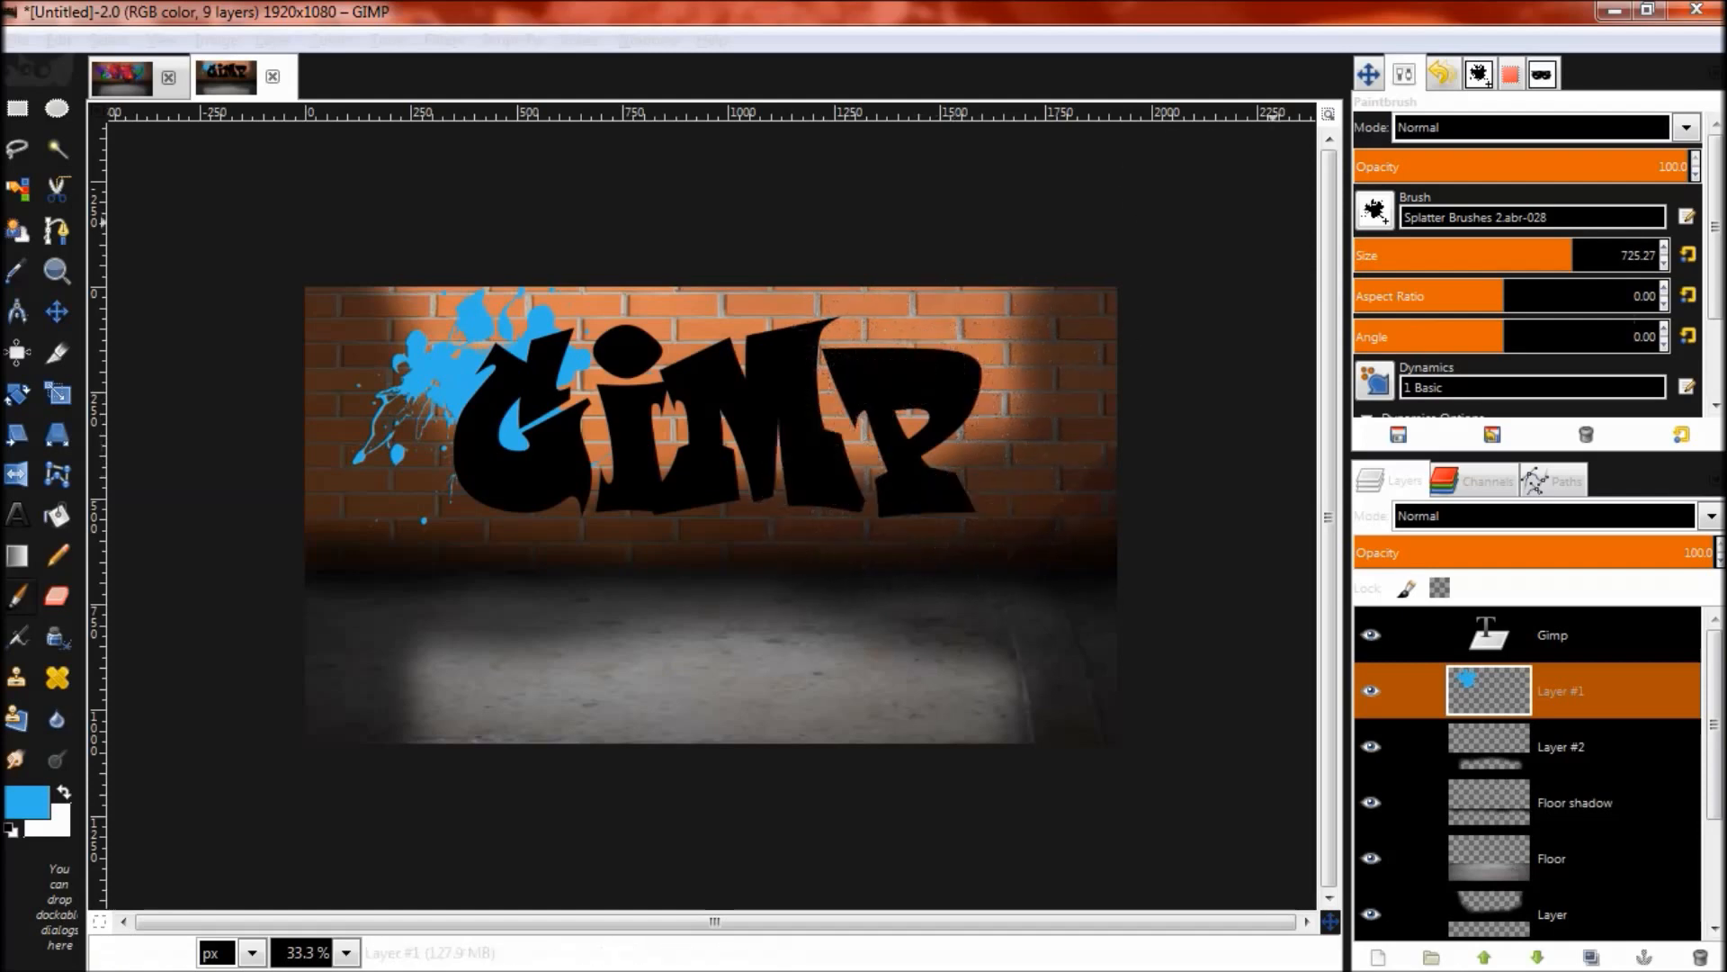
left_click_drag(1634, 333, 1616, 336)
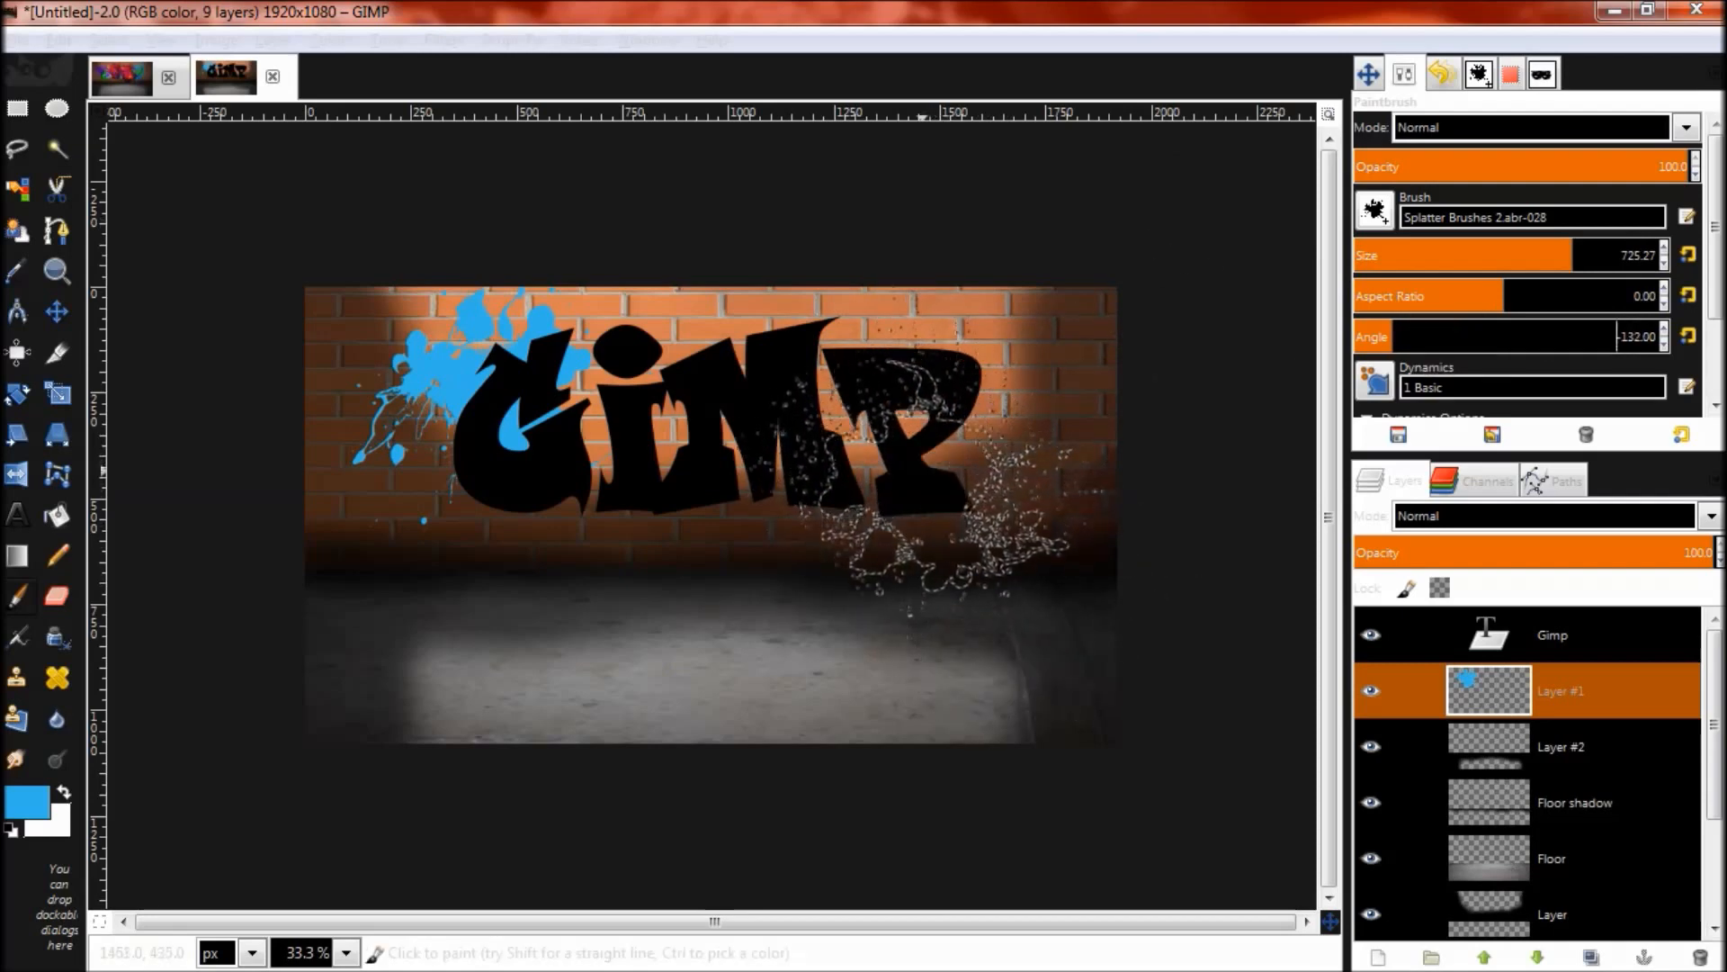
Step: Try a blue splatter at brush size 829.34 behind the M and P, and undo it
left_click_drag(1610, 256, 1623, 257)
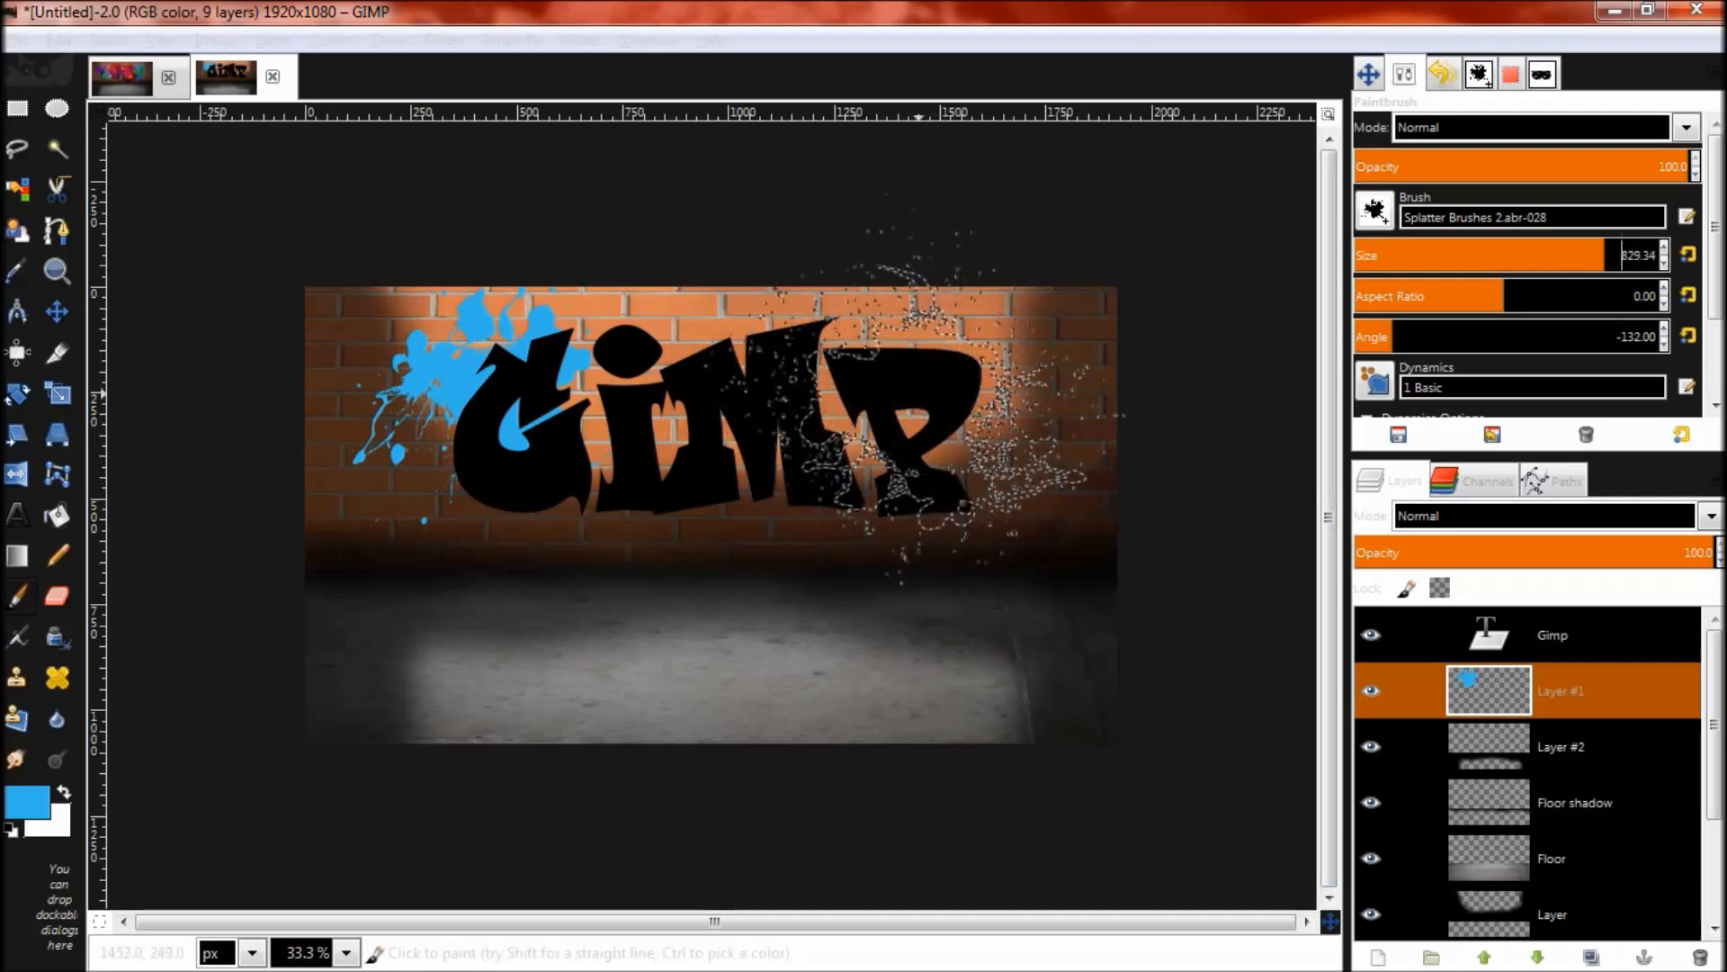
left_click(877, 445)
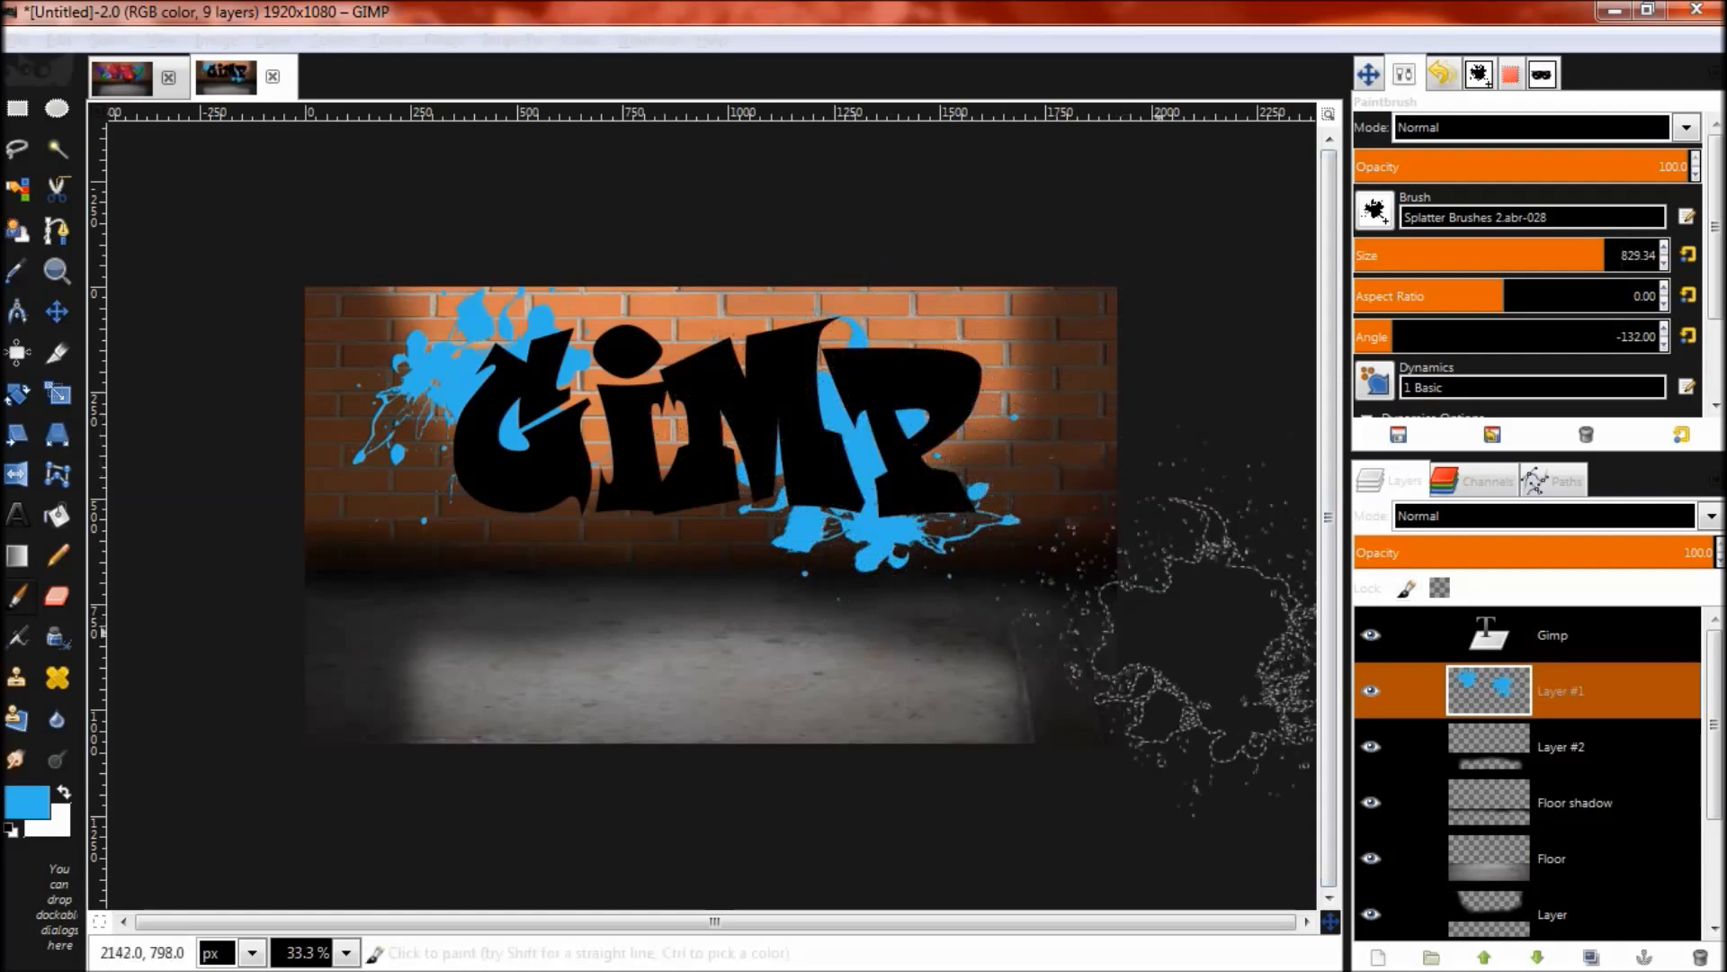
key("ctrl+z")
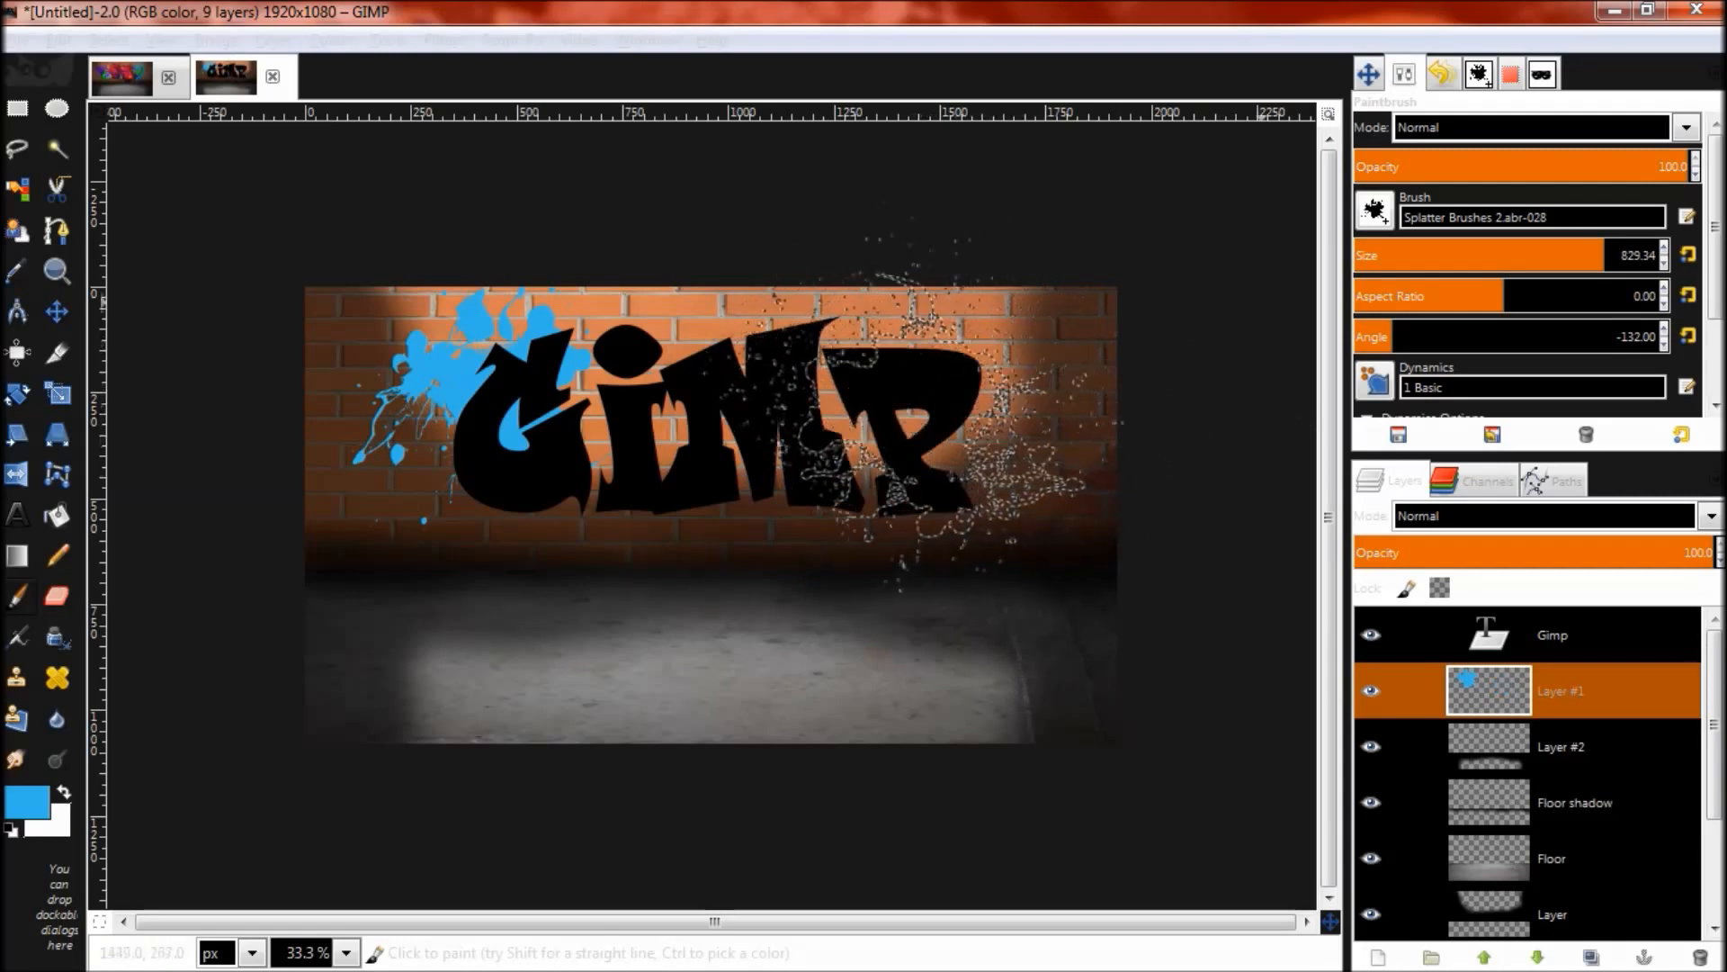
Step: Reduce the brush size to 758.57 and stamp a blue splatter behind the letter P
left_click(1589, 254)
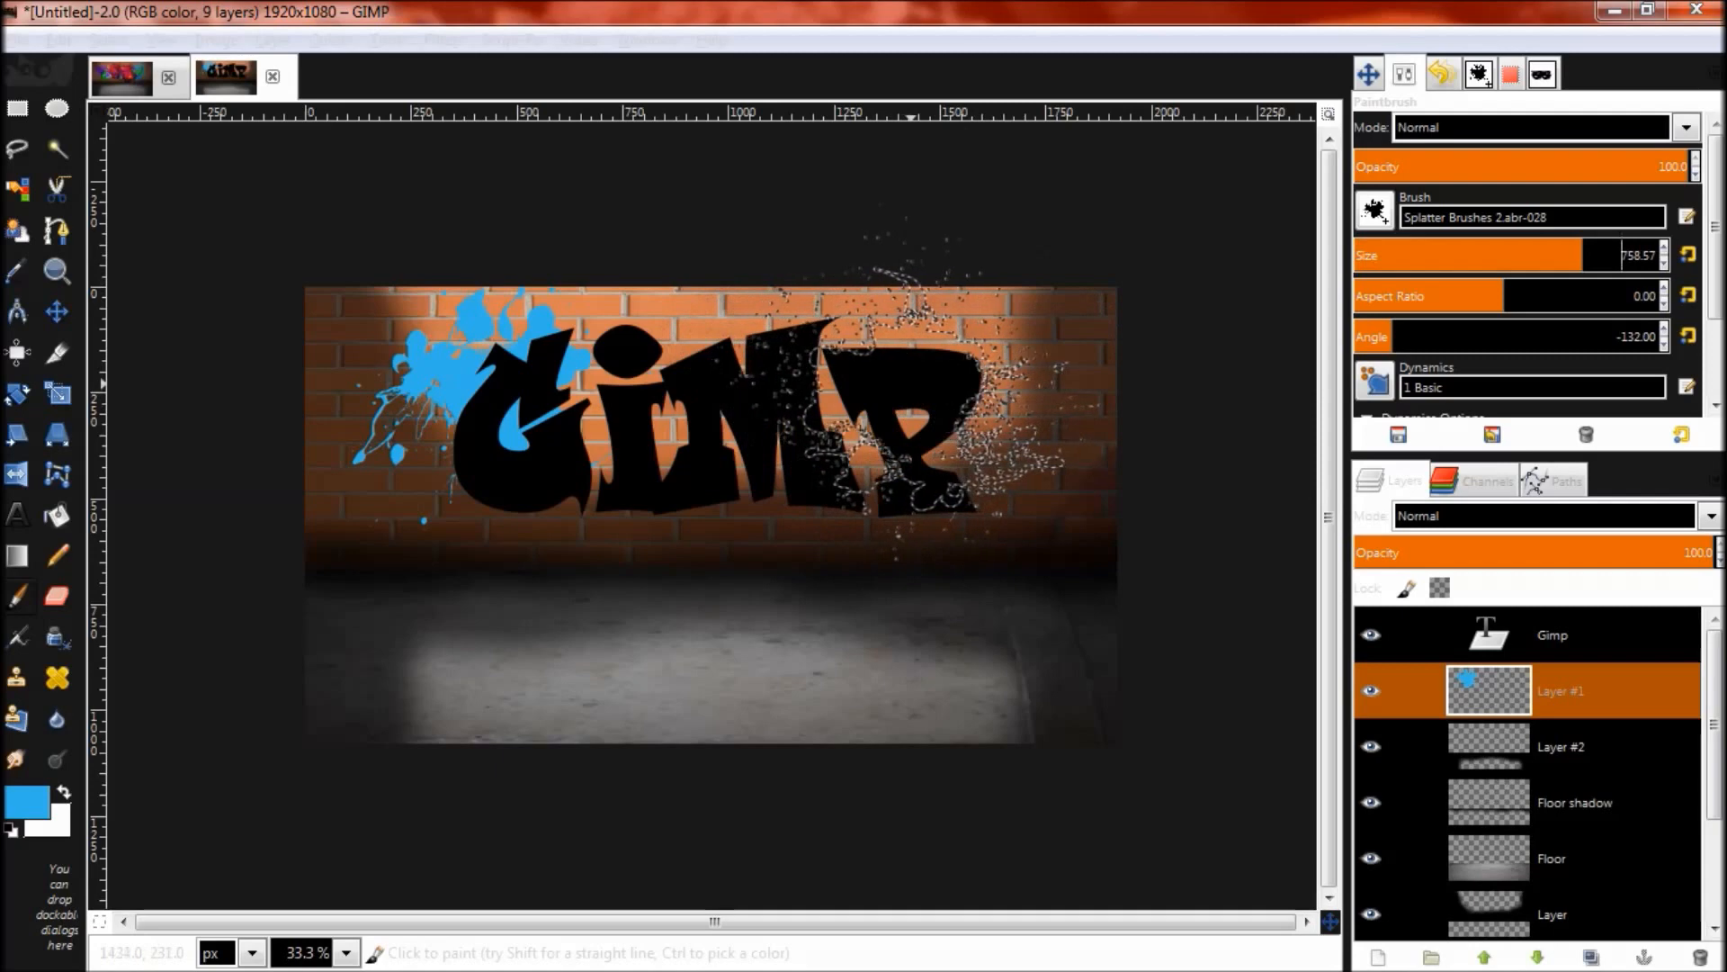
left_click(920, 389)
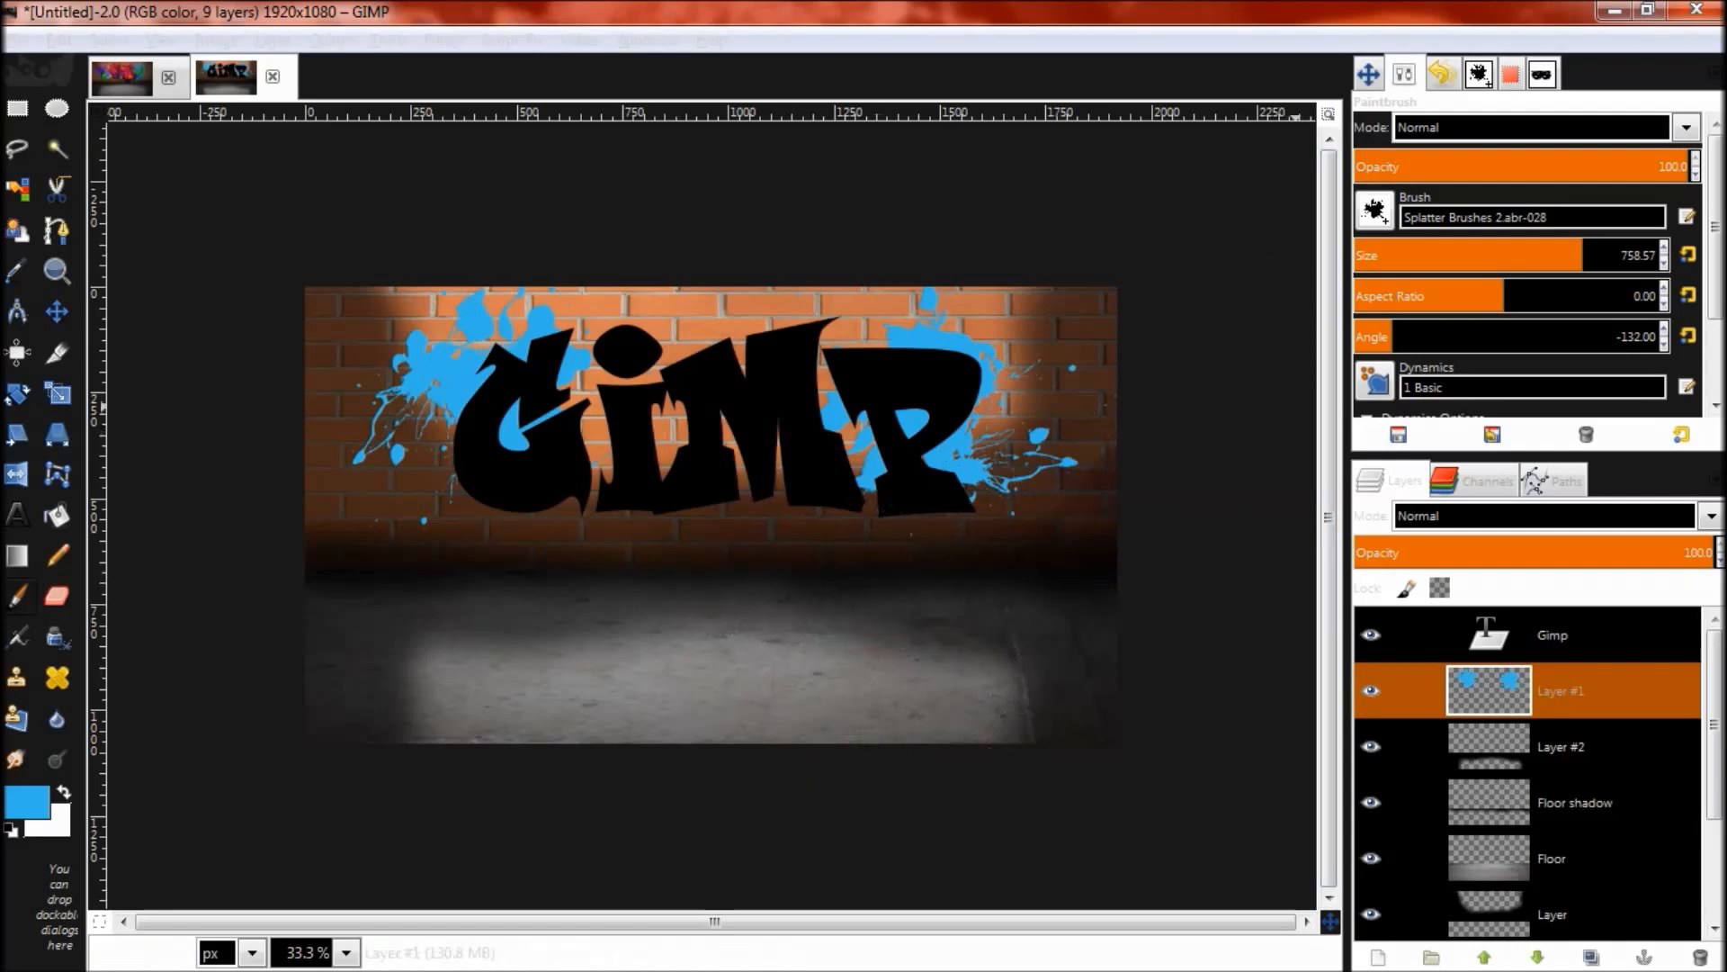
Step: Switch to the Splatter Brushes 2.abr-018 brush and set the foreground color to red b4173b
left_click(1375, 211)
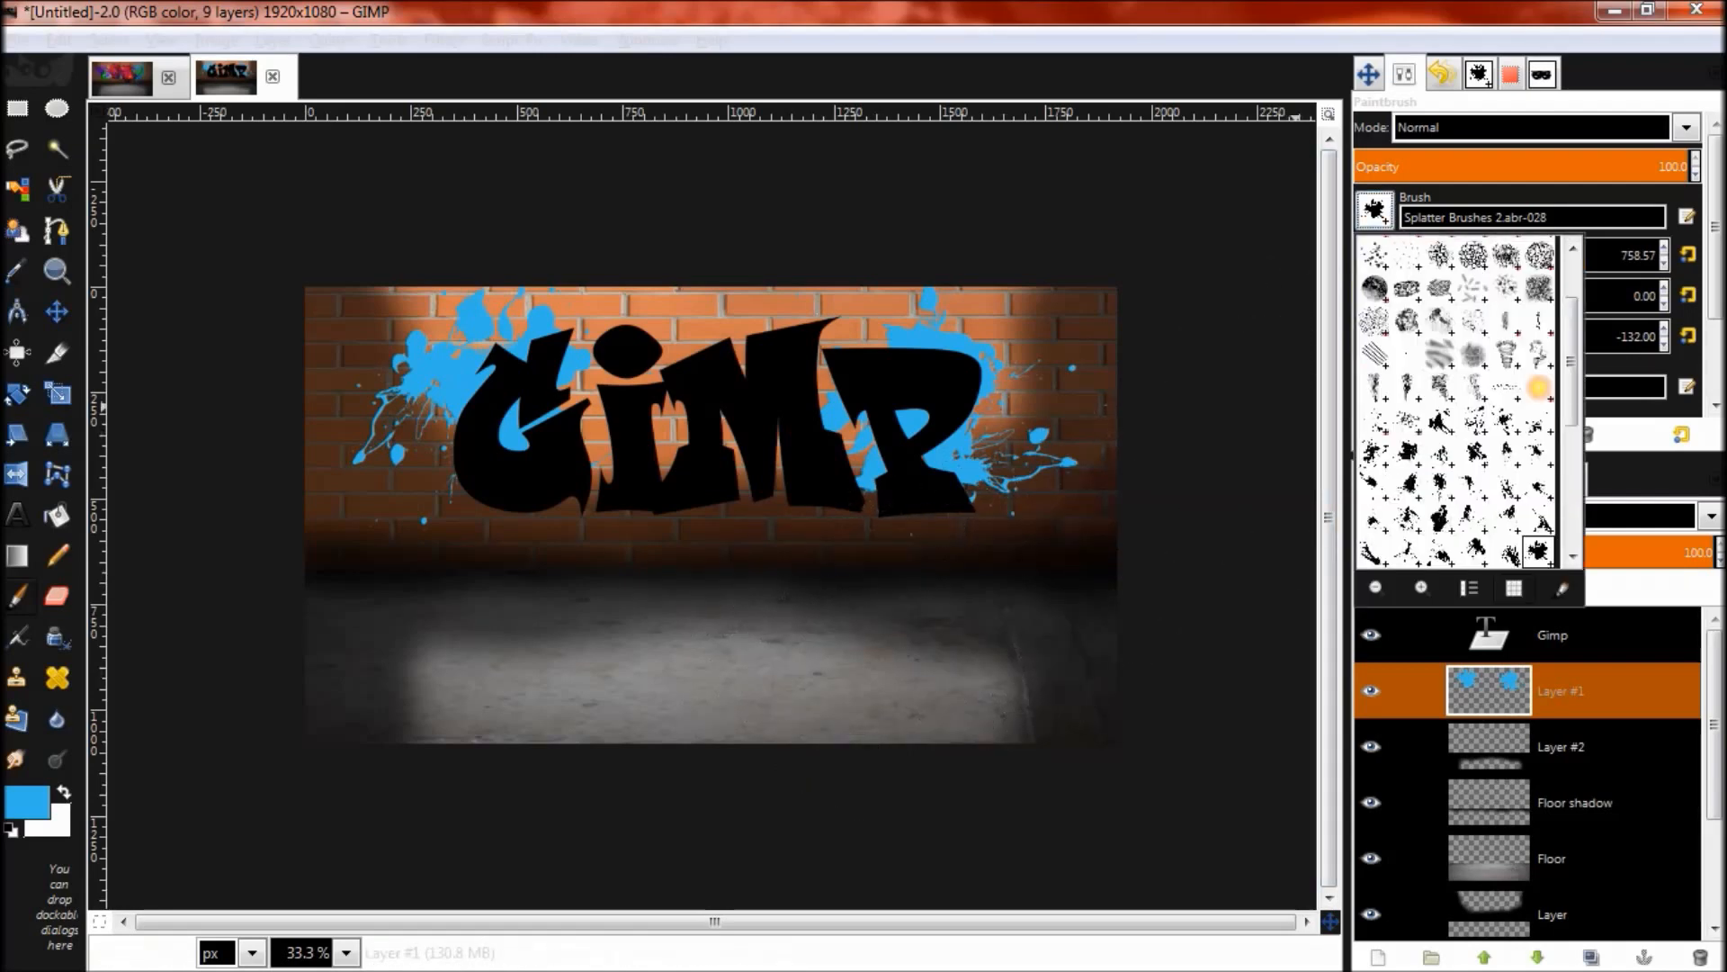
left_click(1407, 518)
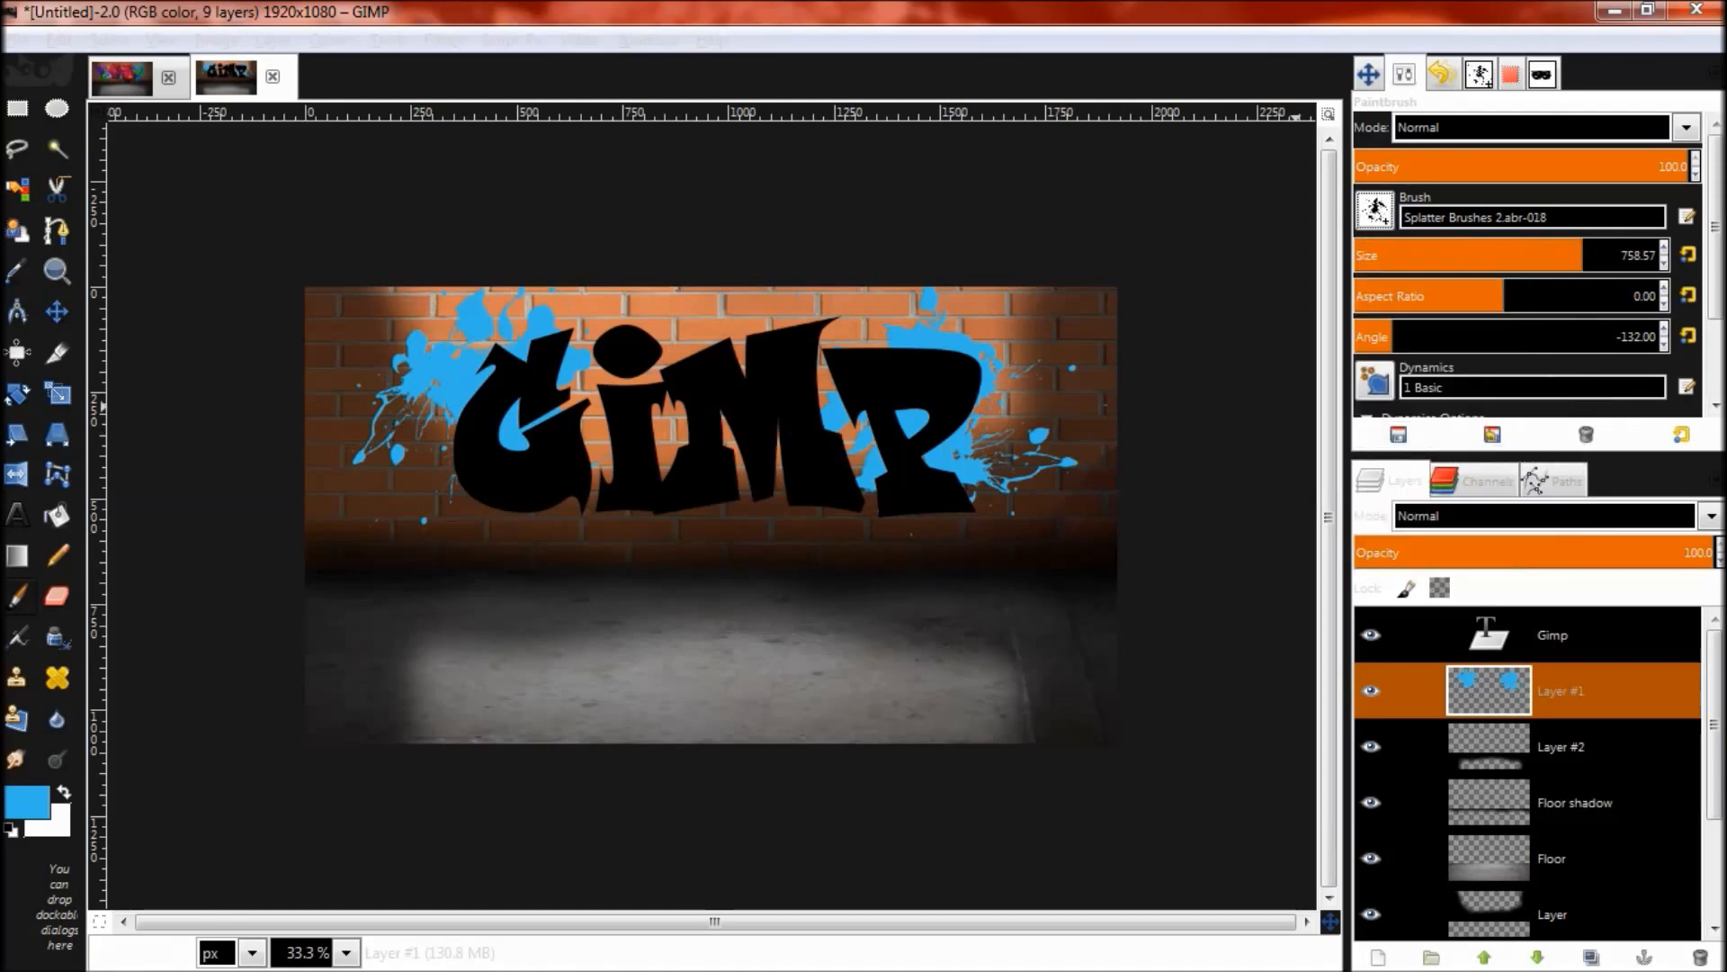
left_click(27, 800)
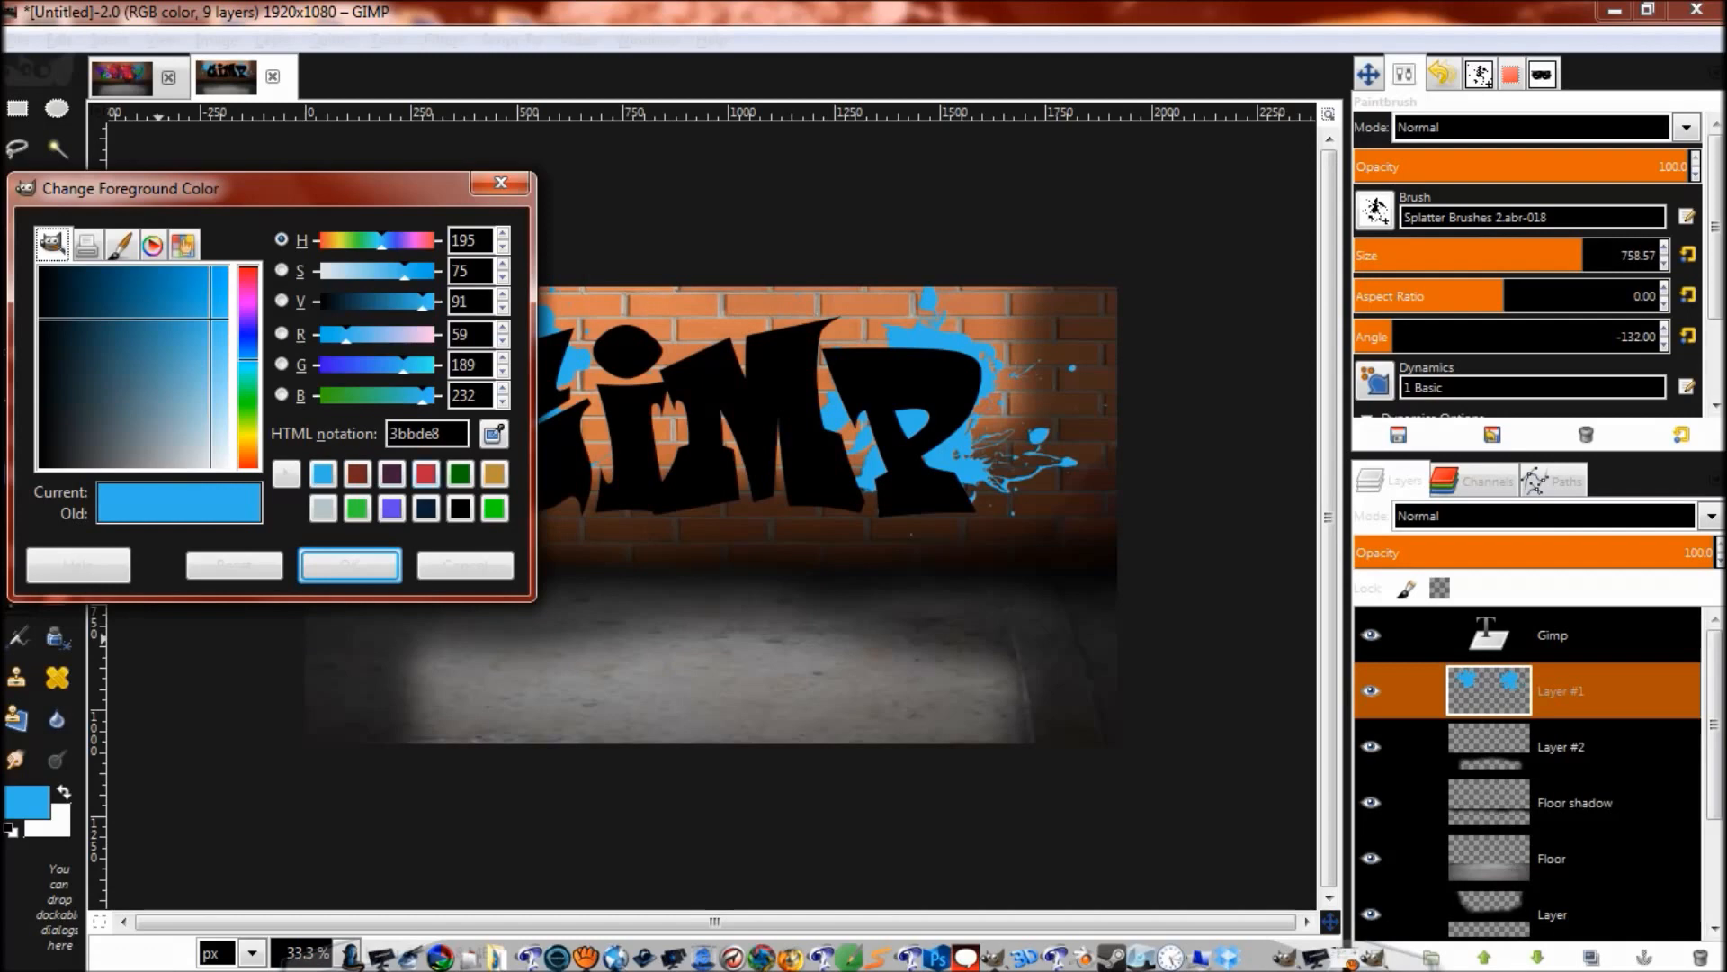
left_click(426, 474)
left_click(349, 565)
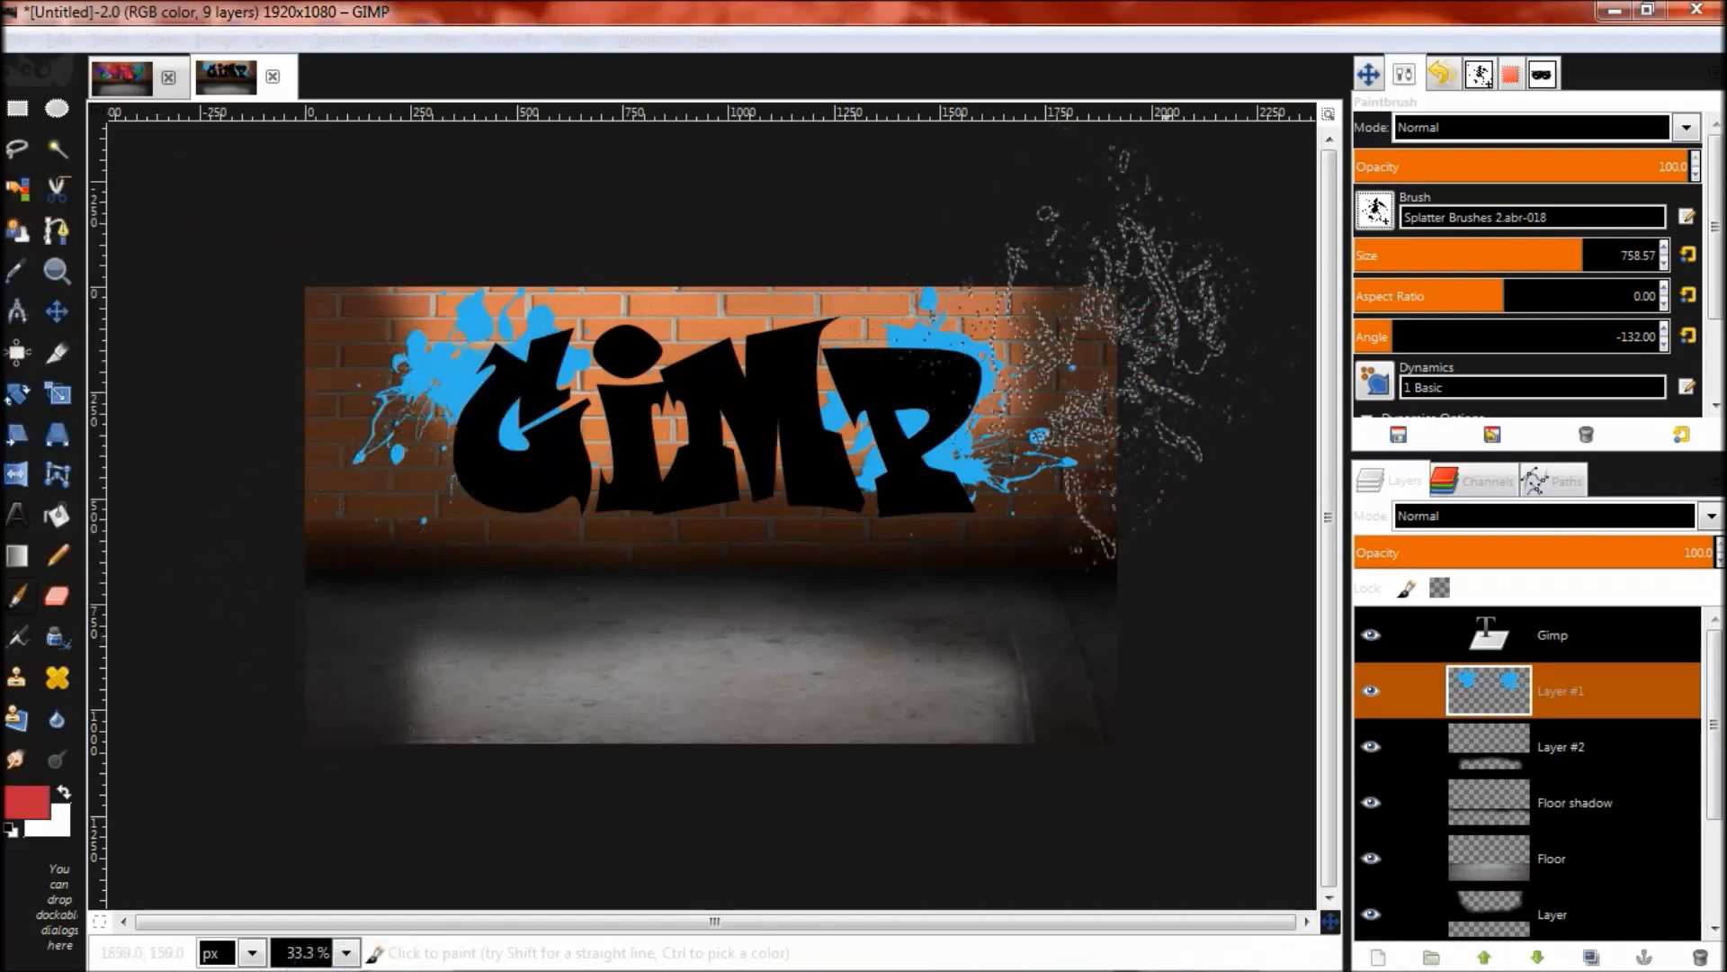
Step: Stamp red splatters at angle 0: size 454.71 behind the G's lower-left side and size 712.79 above the P
left_click_drag(1581, 255, 1489, 255)
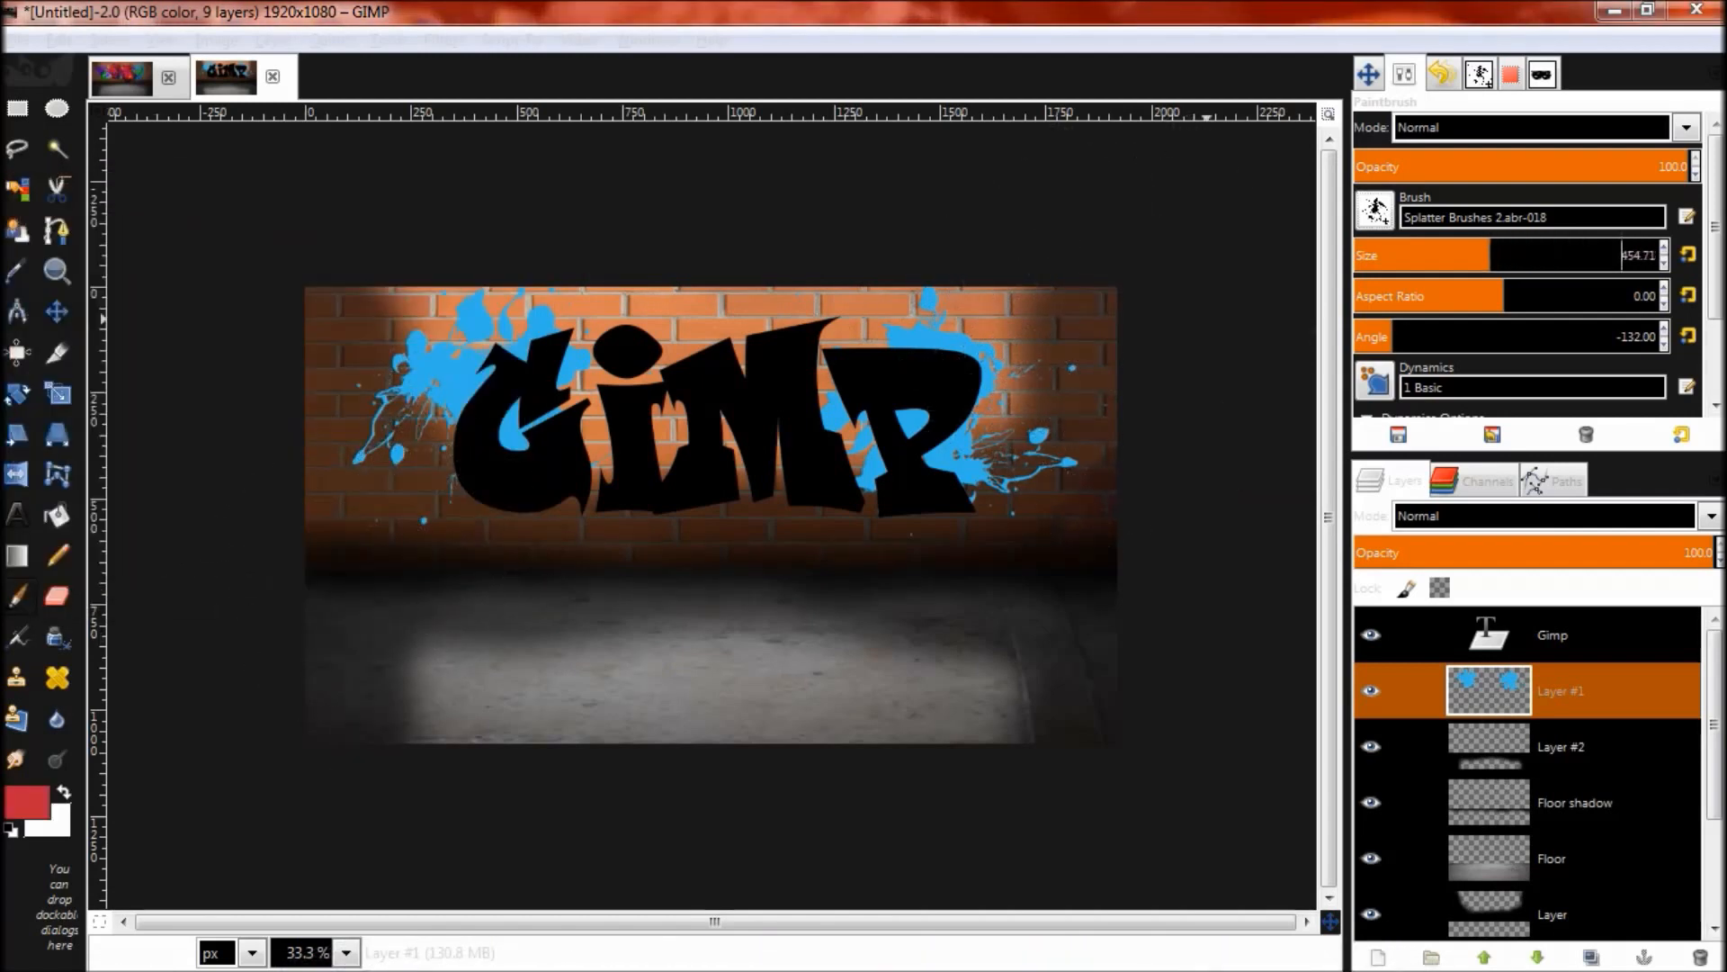
left_click_drag(1393, 336, 1514, 336)
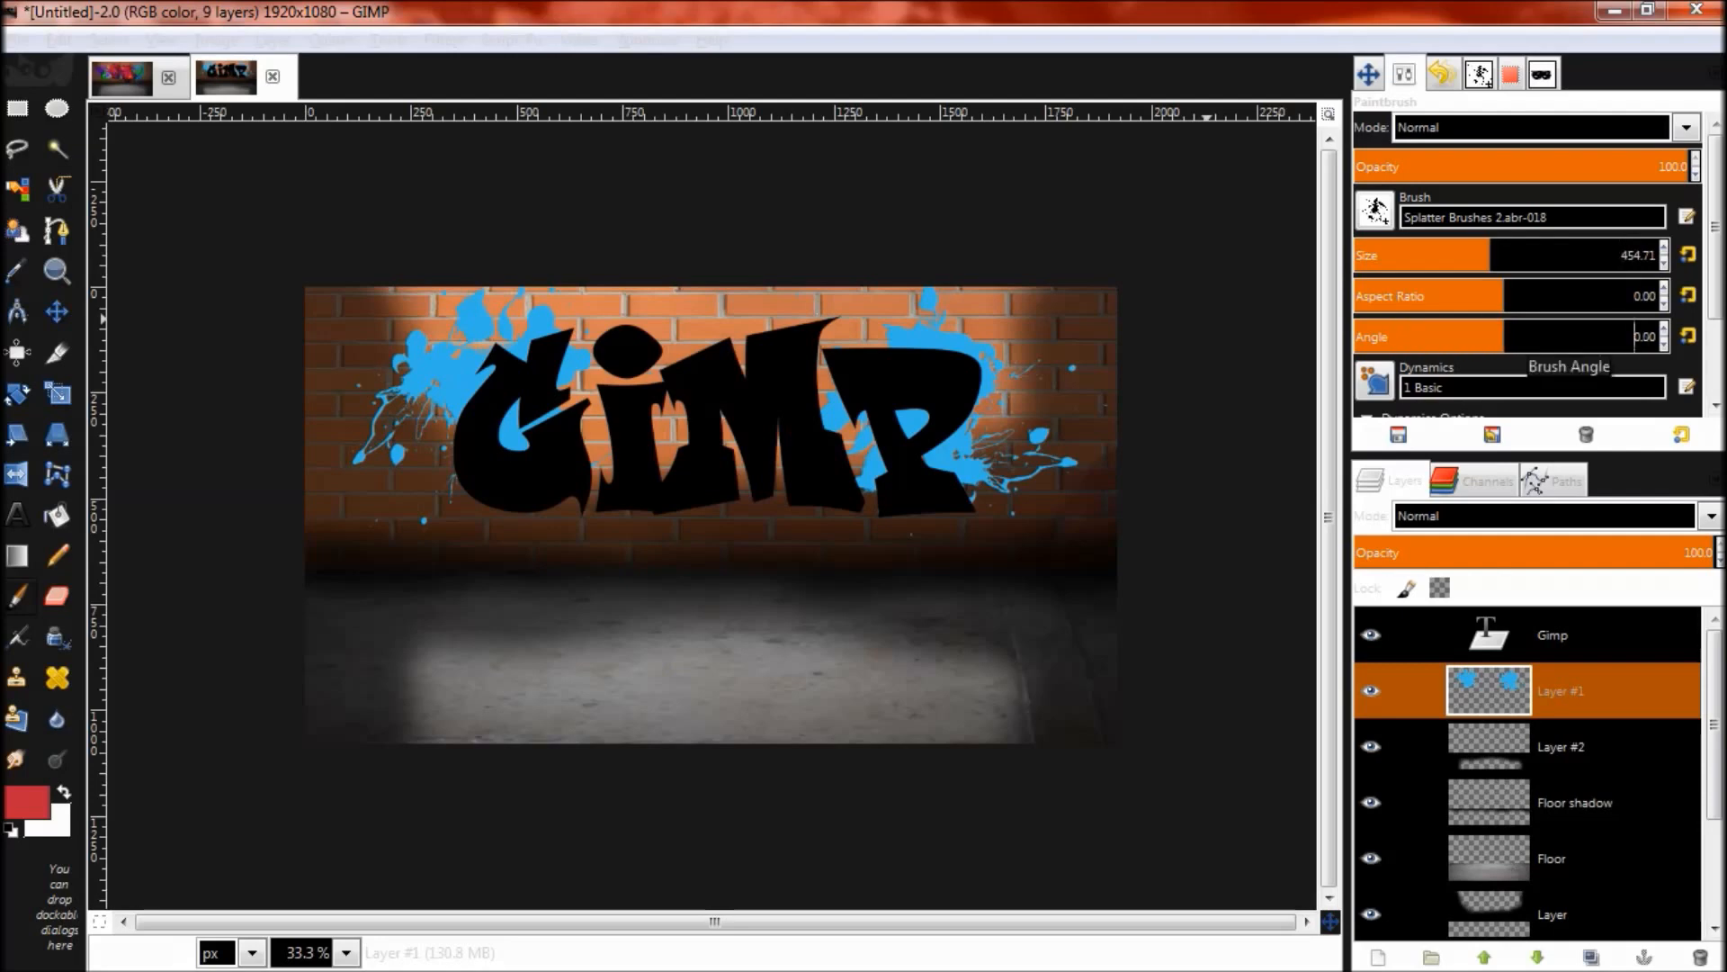
left_click(525, 465)
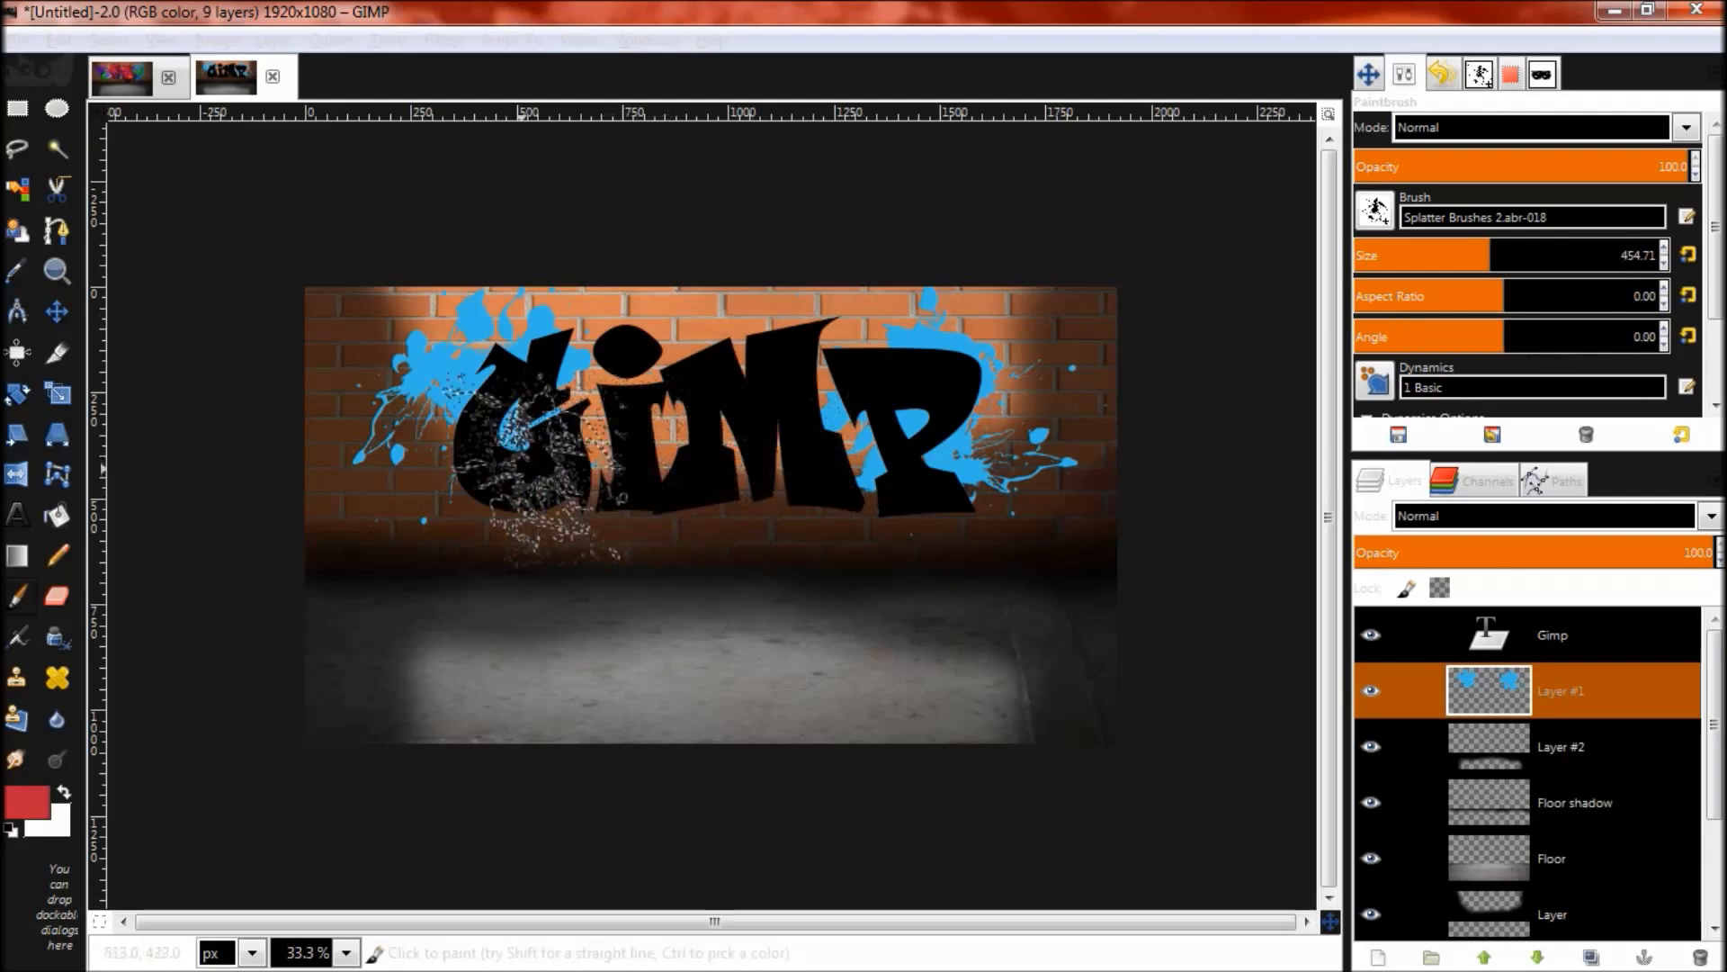
left_click(477, 455)
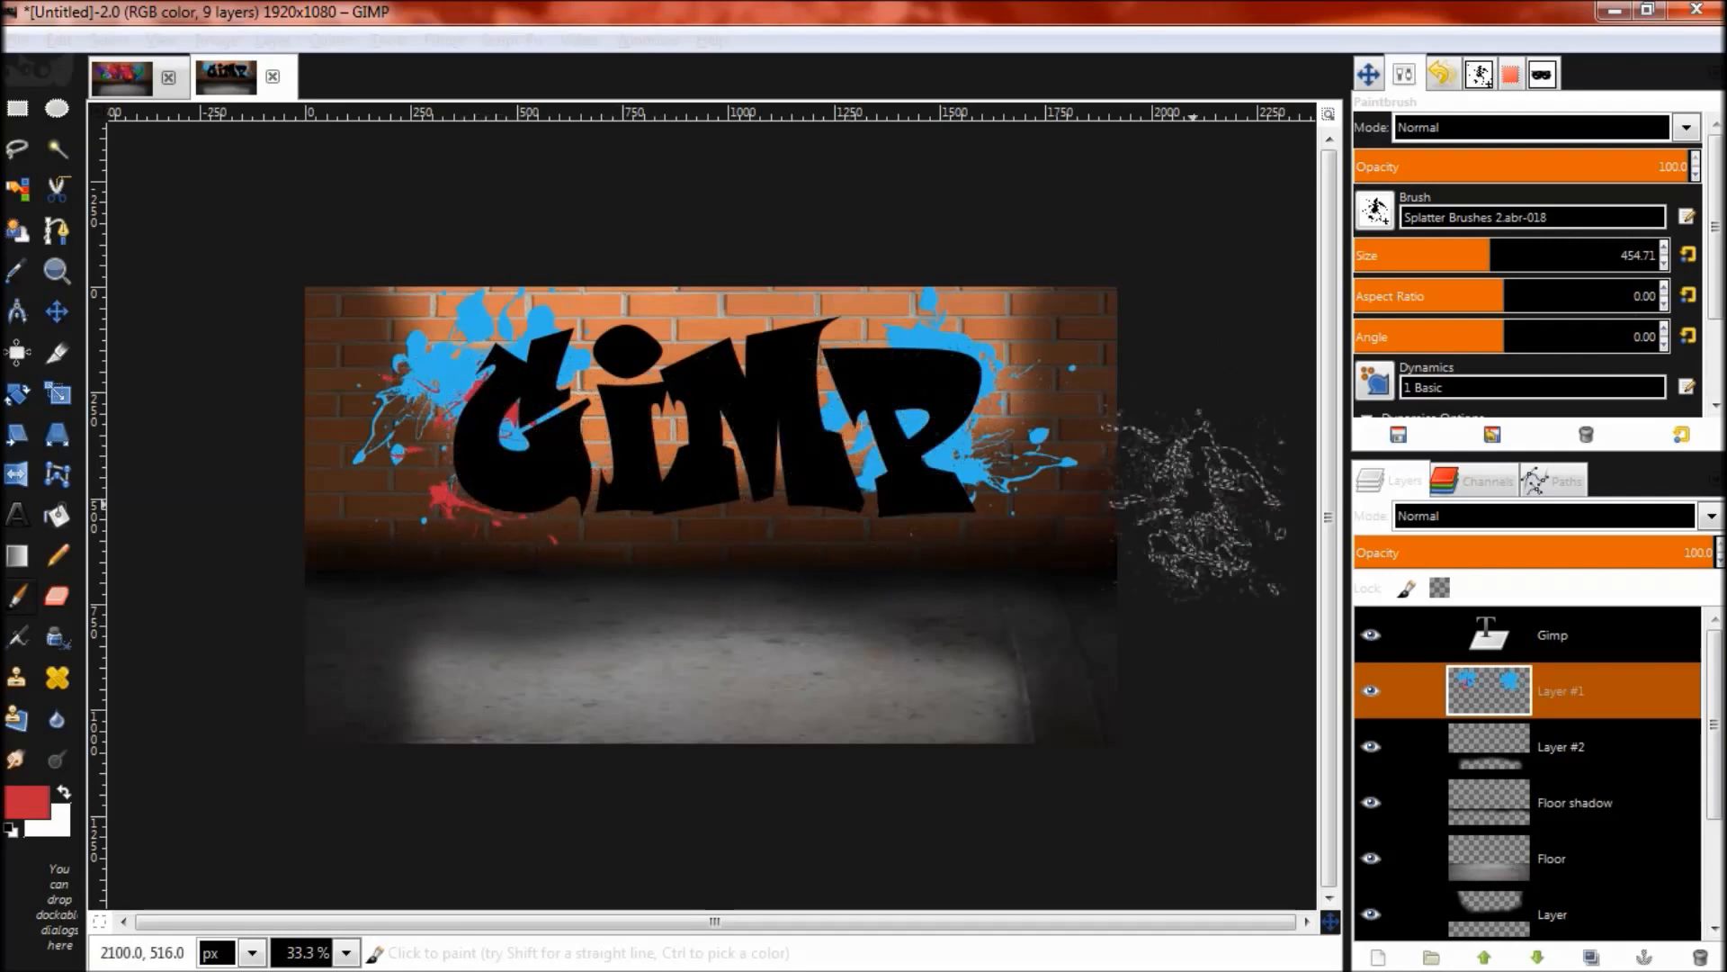
left_click_drag(1490, 259, 1569, 259)
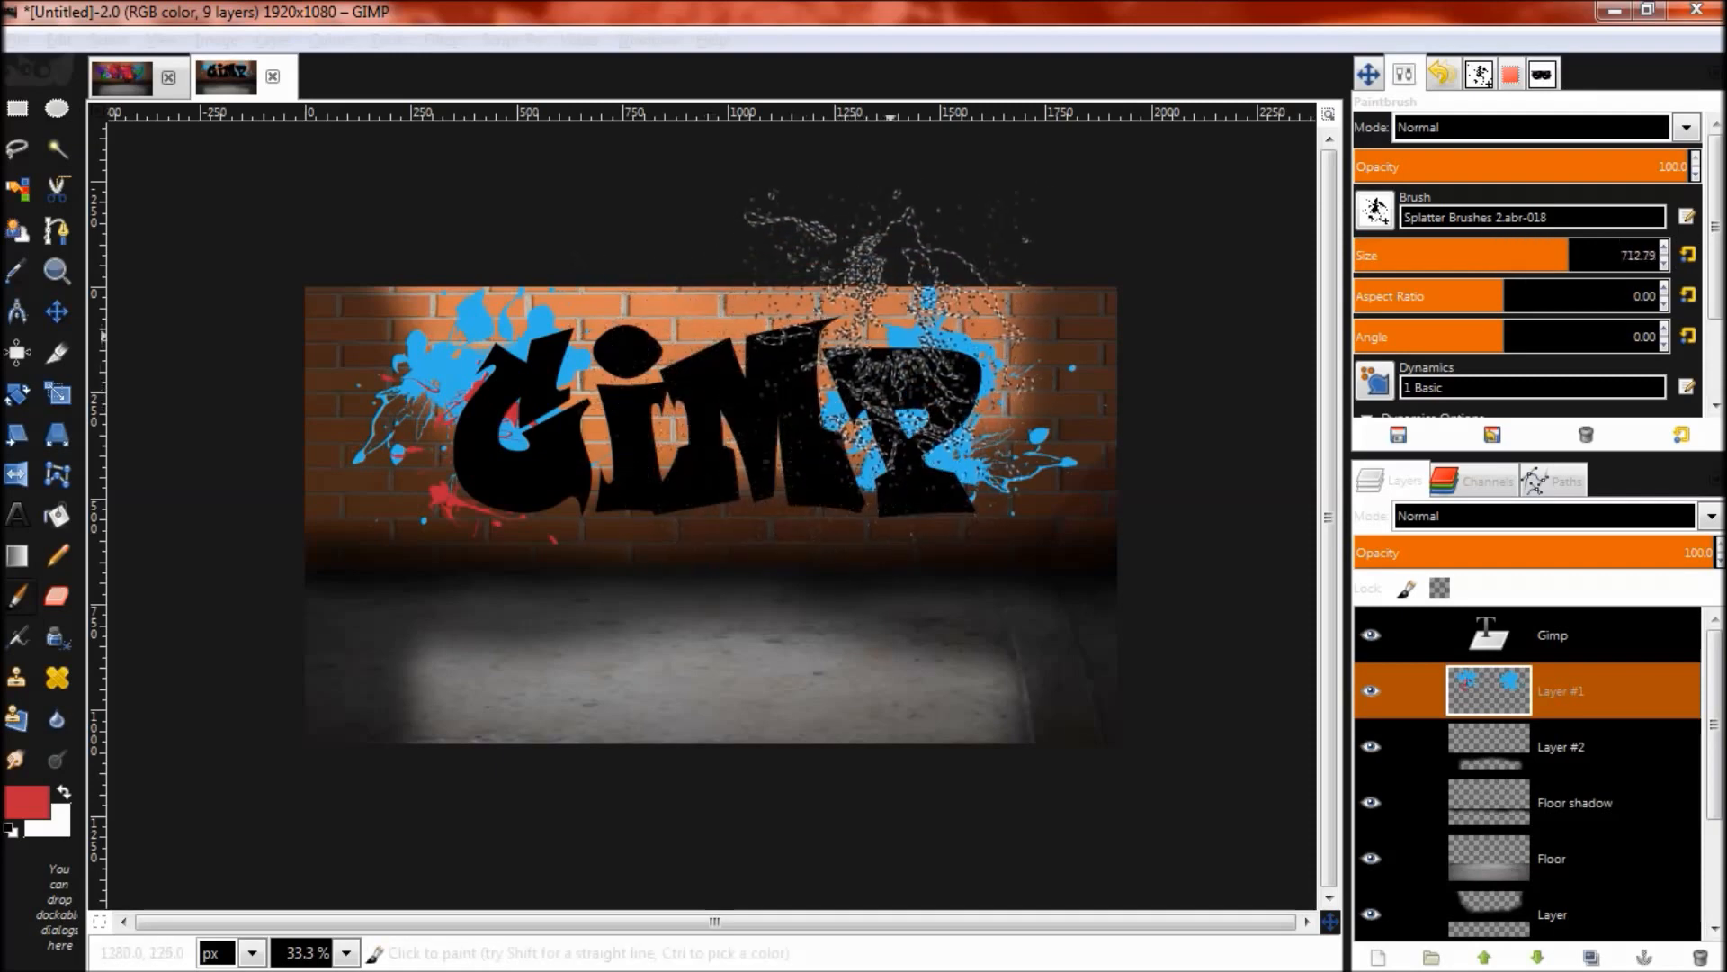
left_click(899, 338)
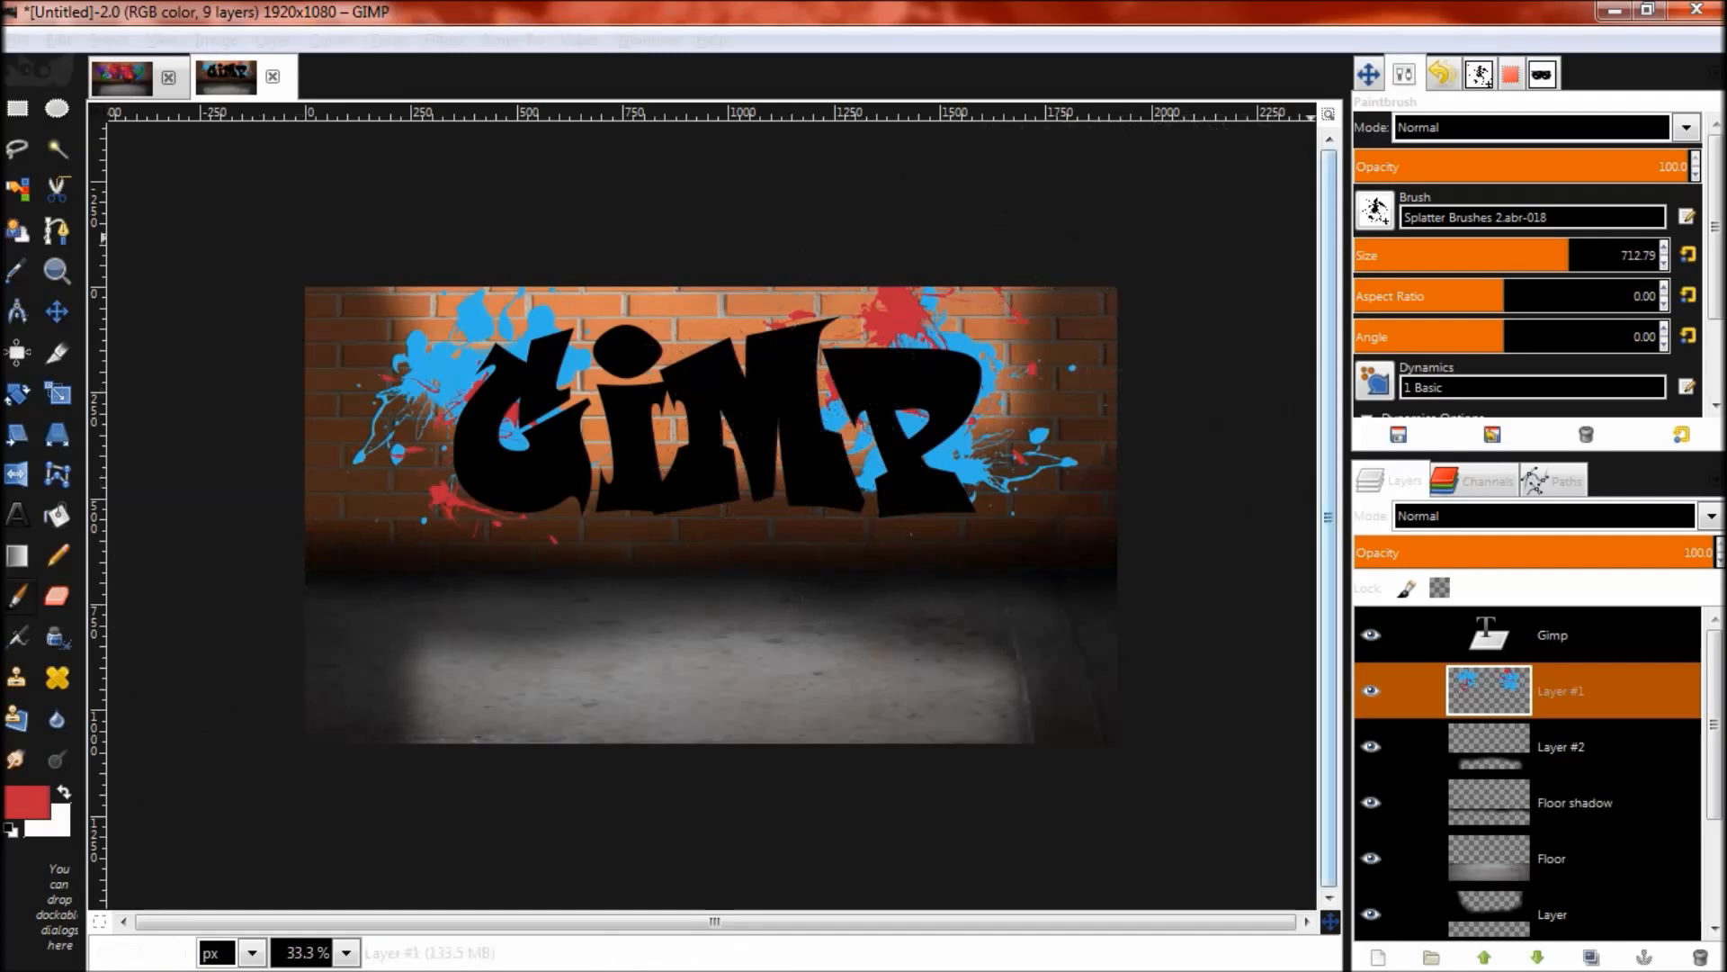
Step: Switch to the Splatter Brushes 2.abr-012 brush and set the foreground color to green 0cff00
left_click(1375, 210)
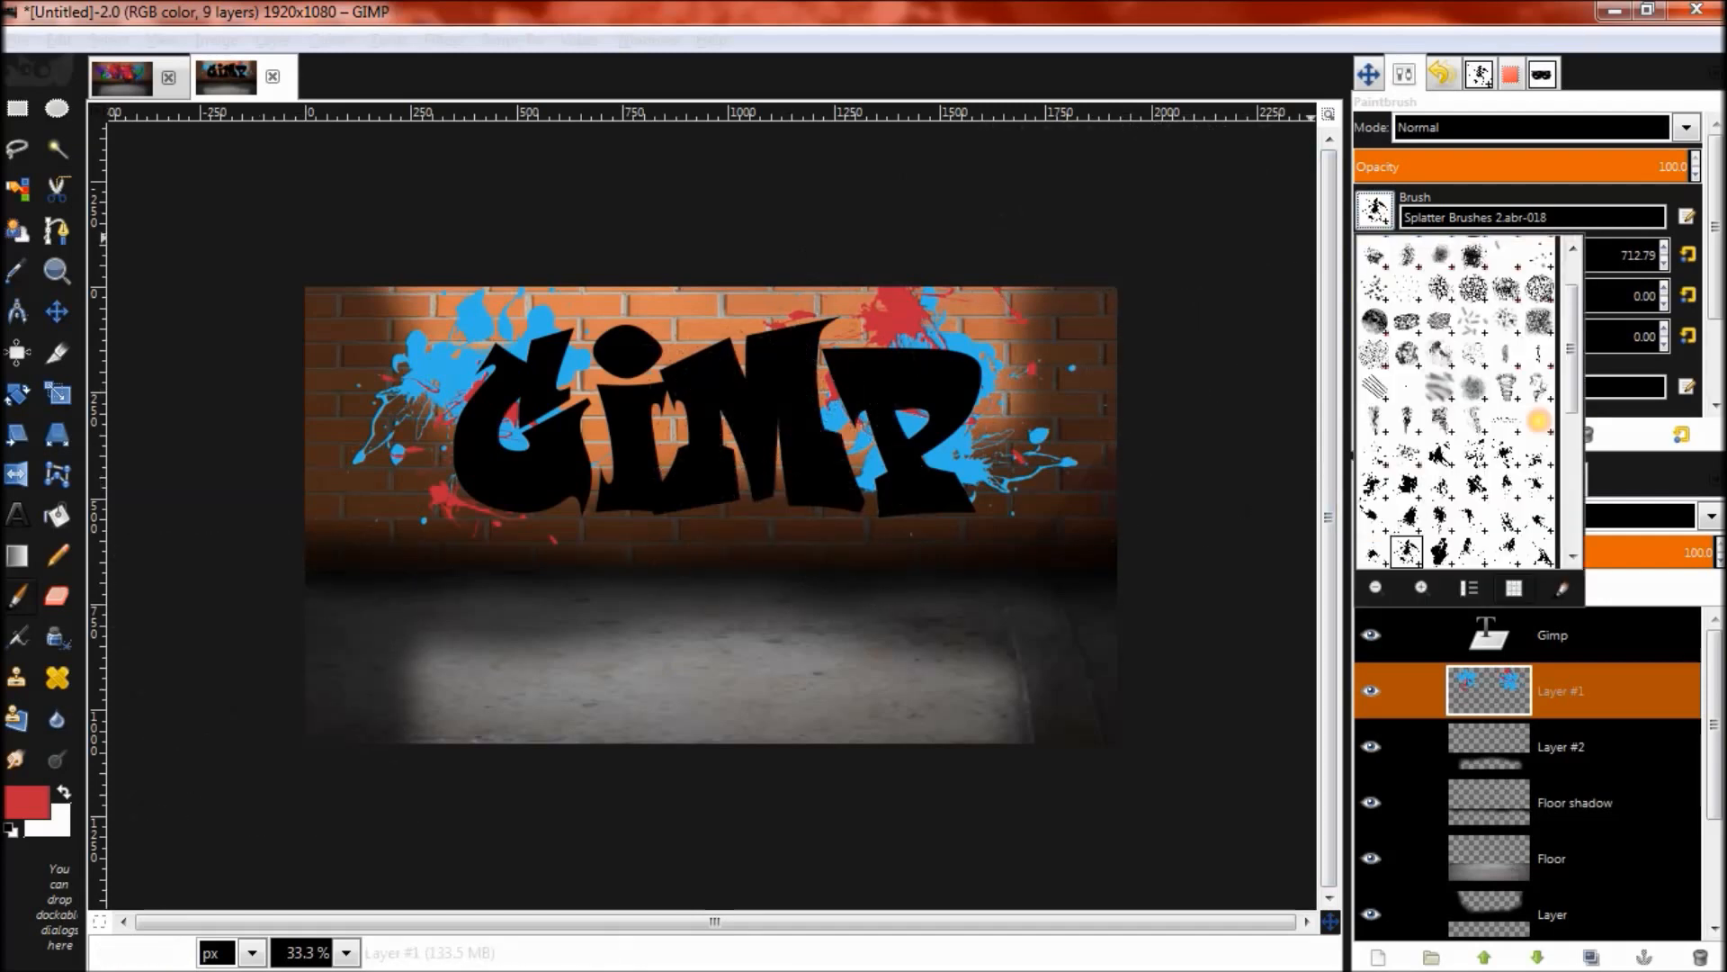
left_click(1538, 420)
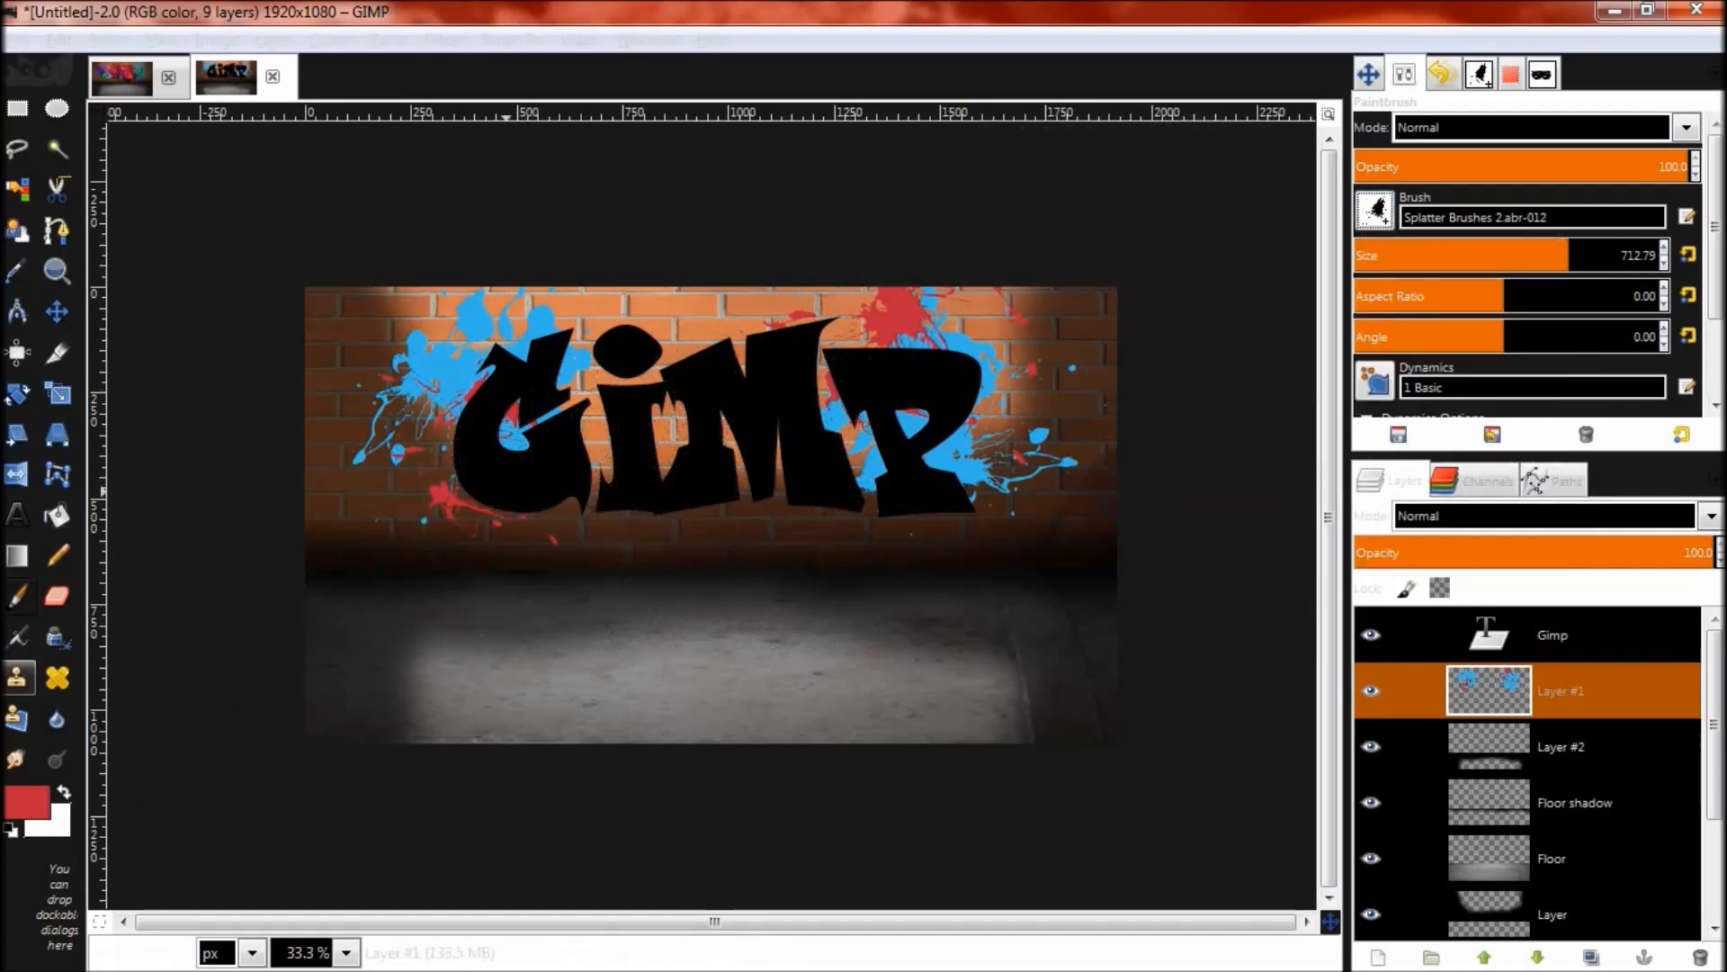
left_click(27, 801)
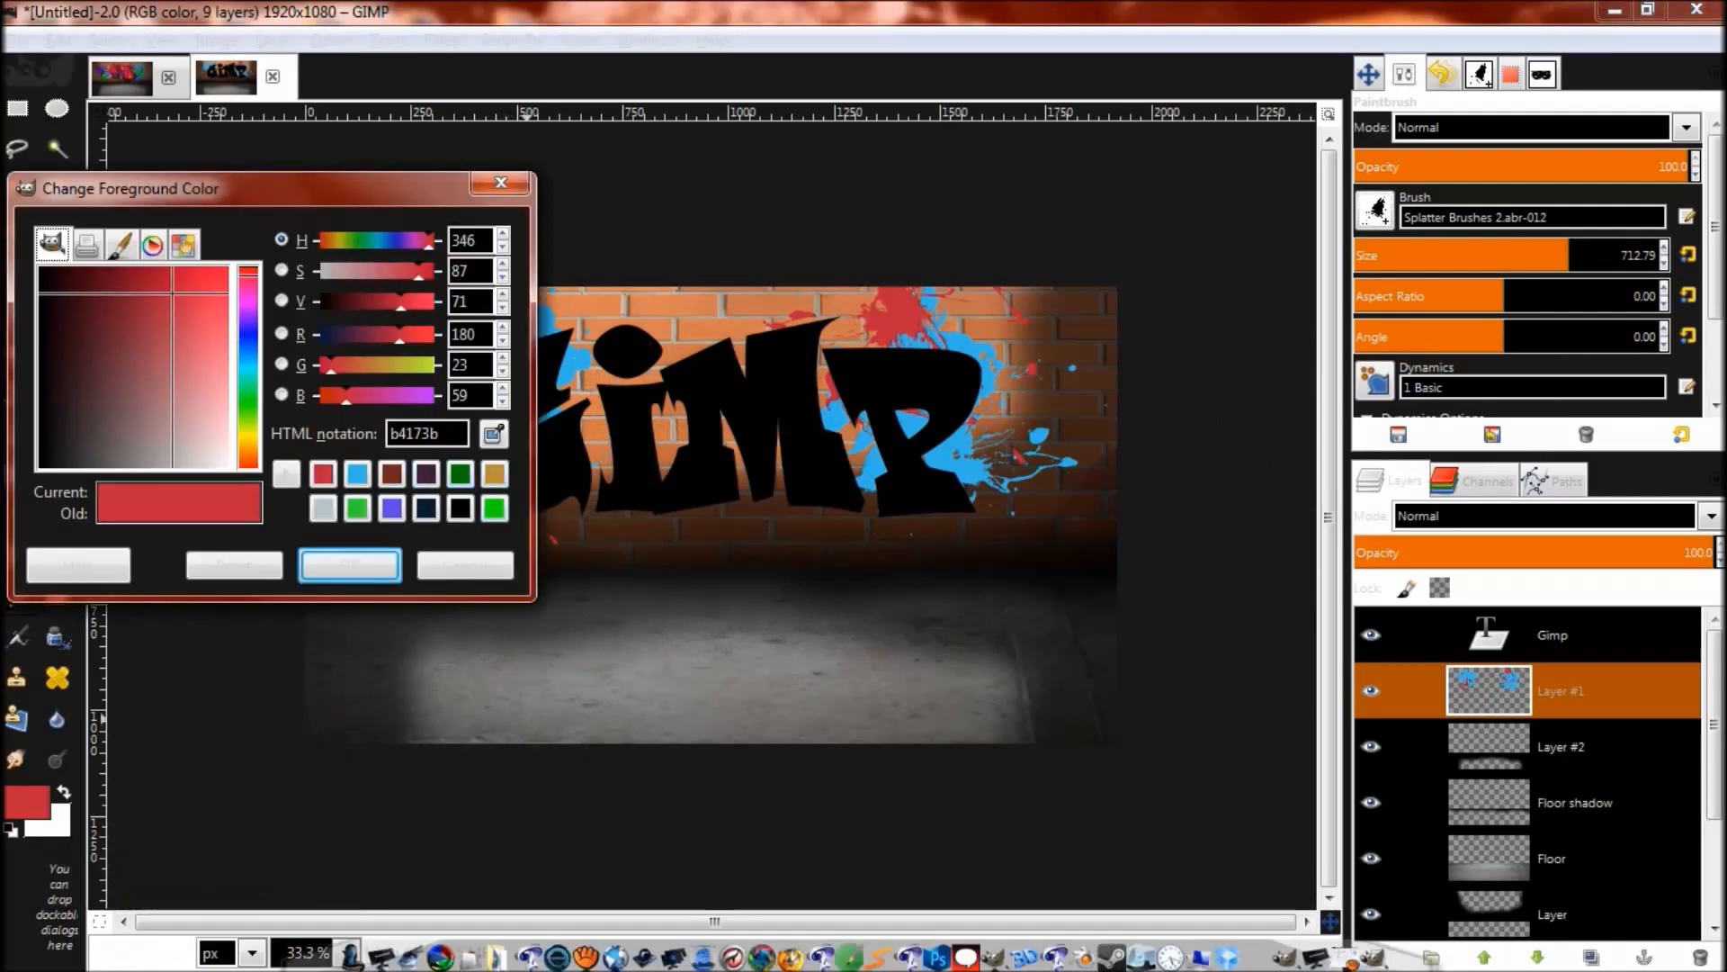
left_click(494, 508)
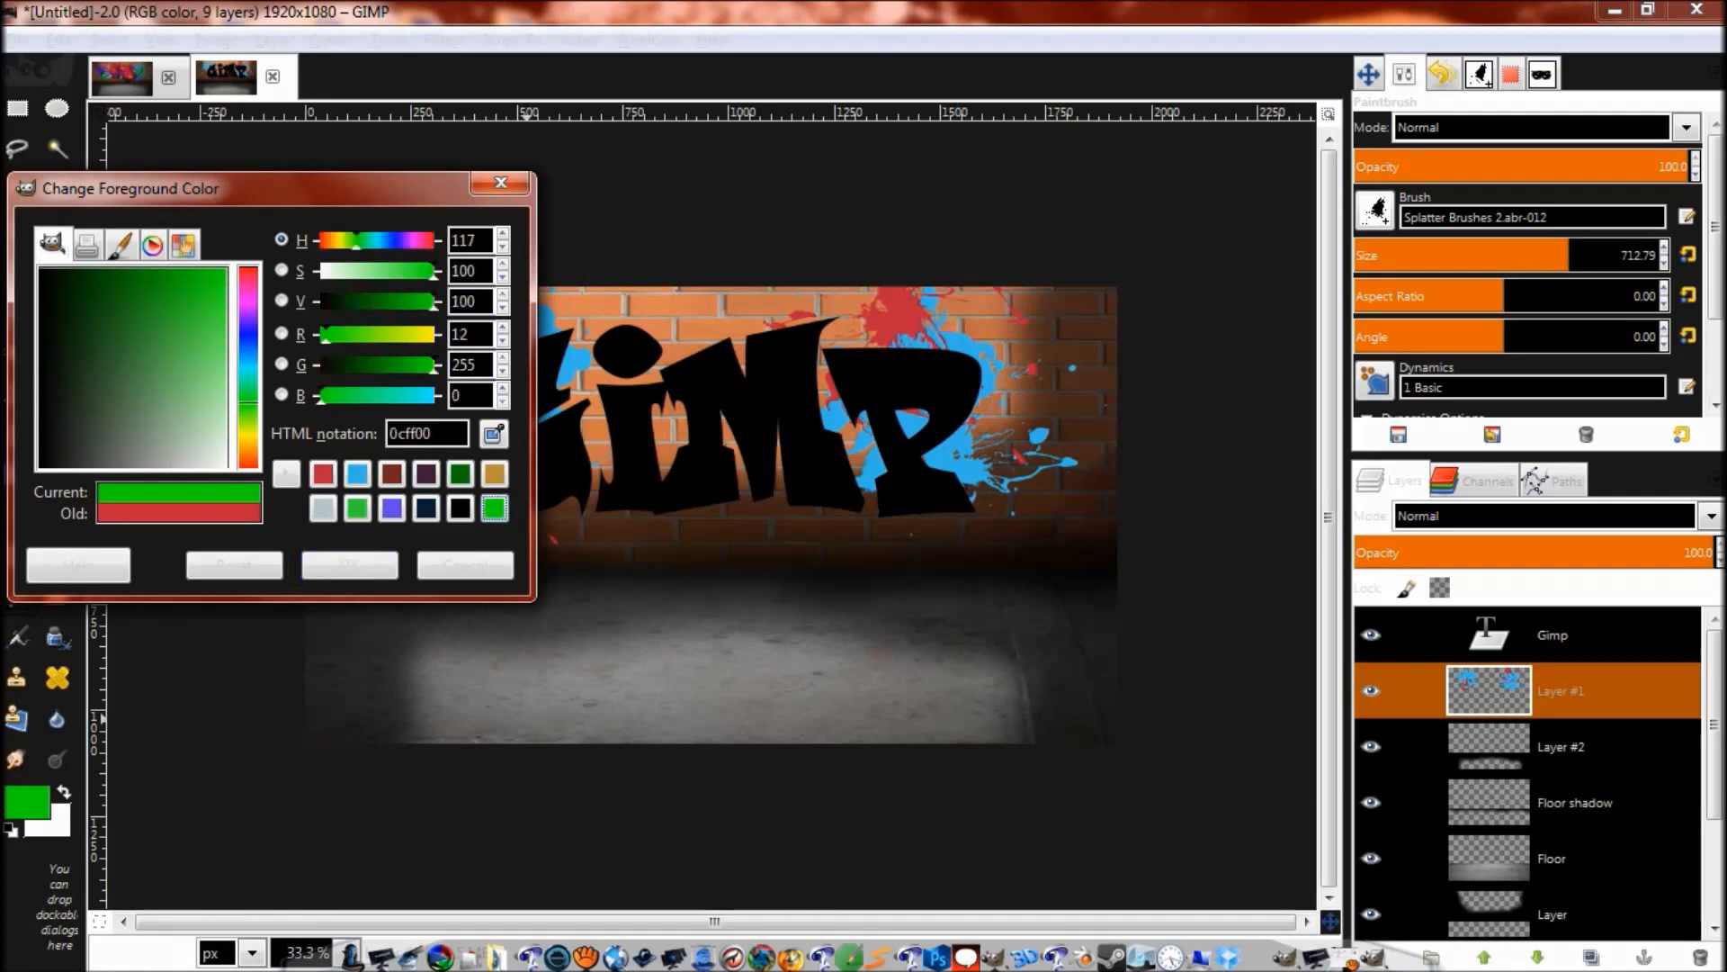
left_click(350, 565)
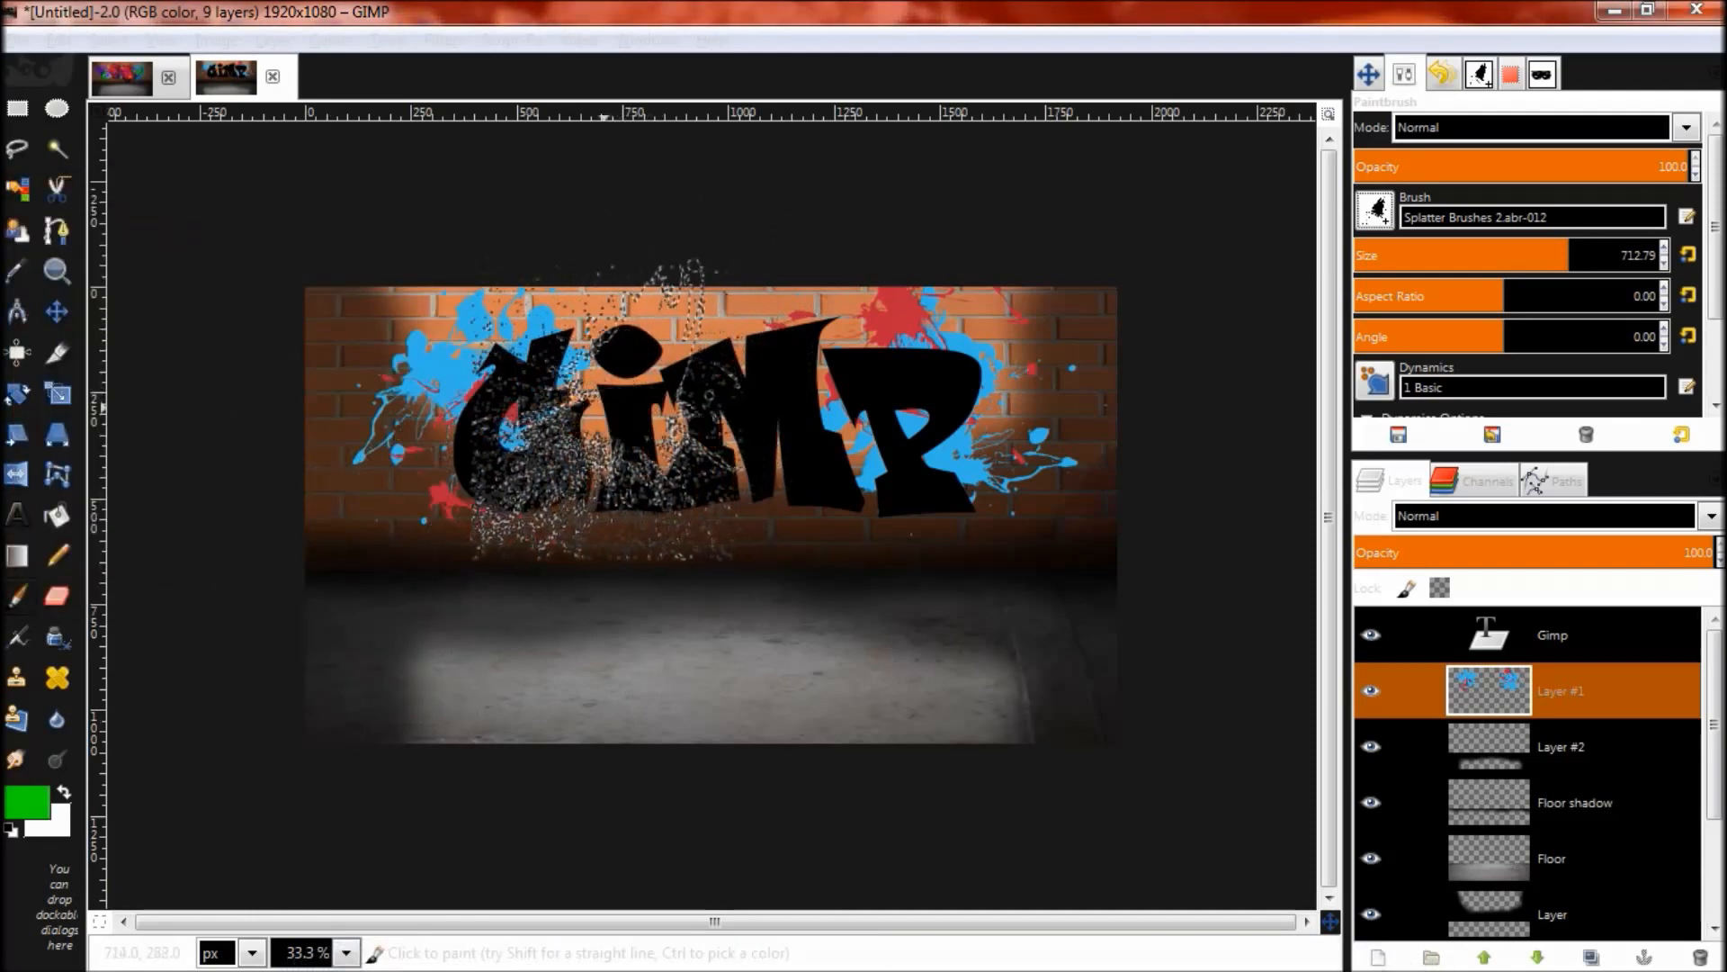
Step: Stamp a green splatter behind the letter i, and another between the M and P with the Splatter Brushes 2.abr-004 brush
left_click(631, 405)
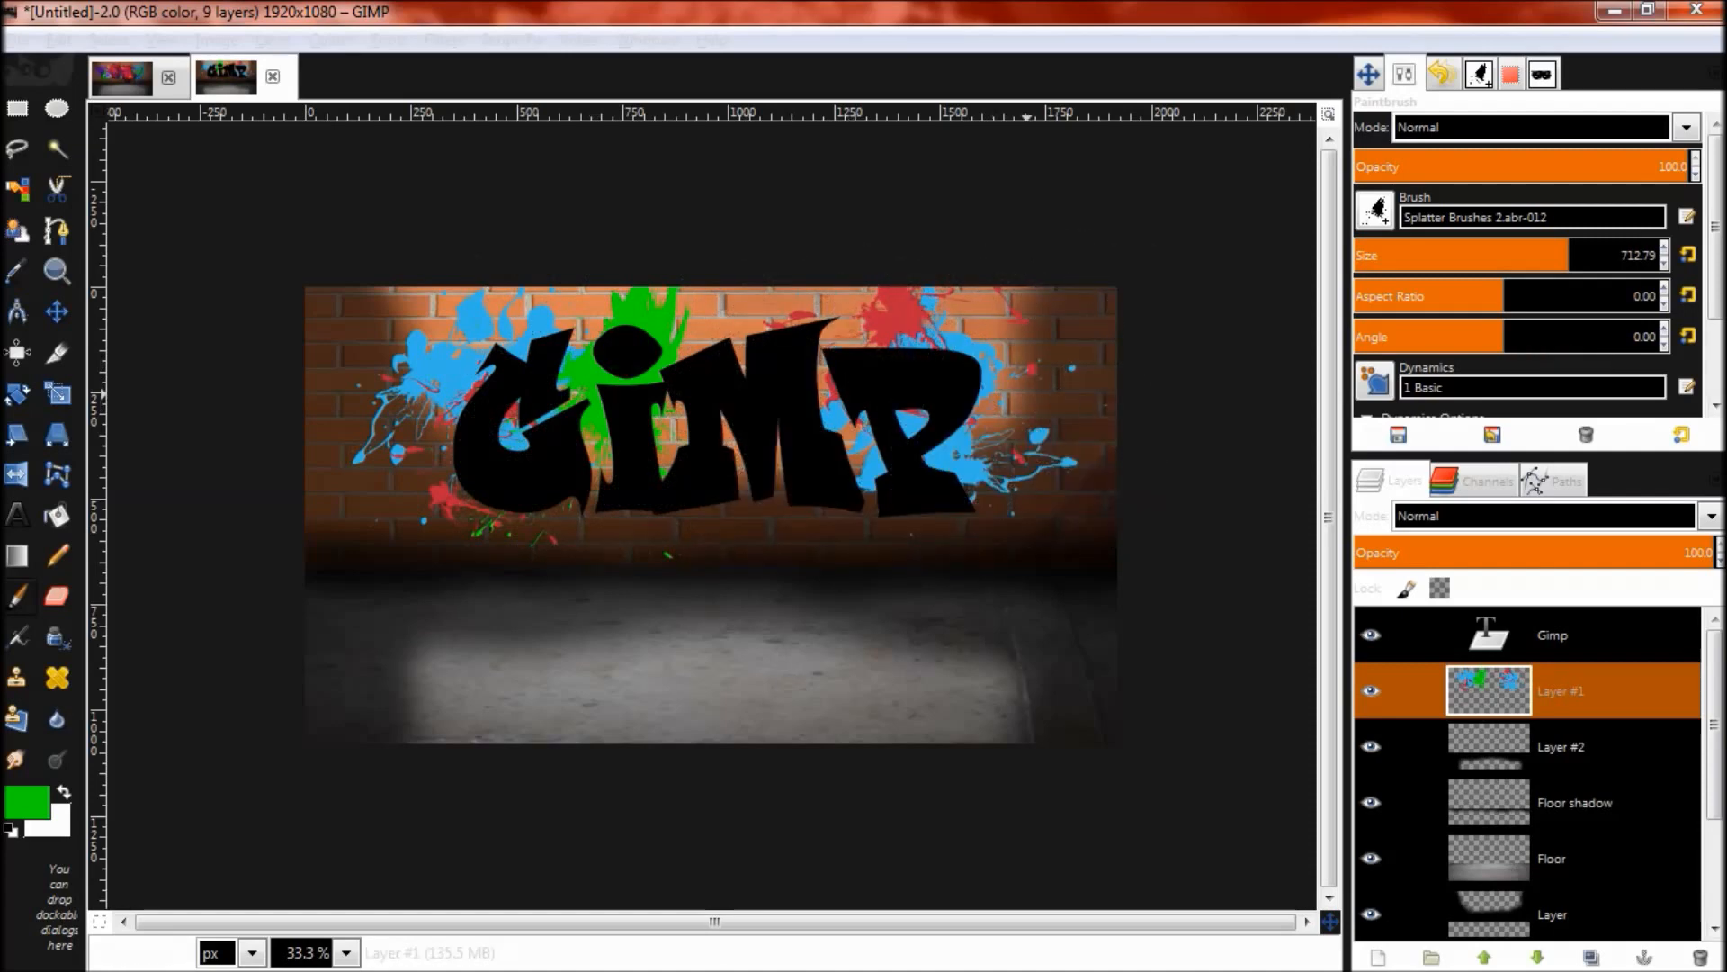
left_click(1374, 210)
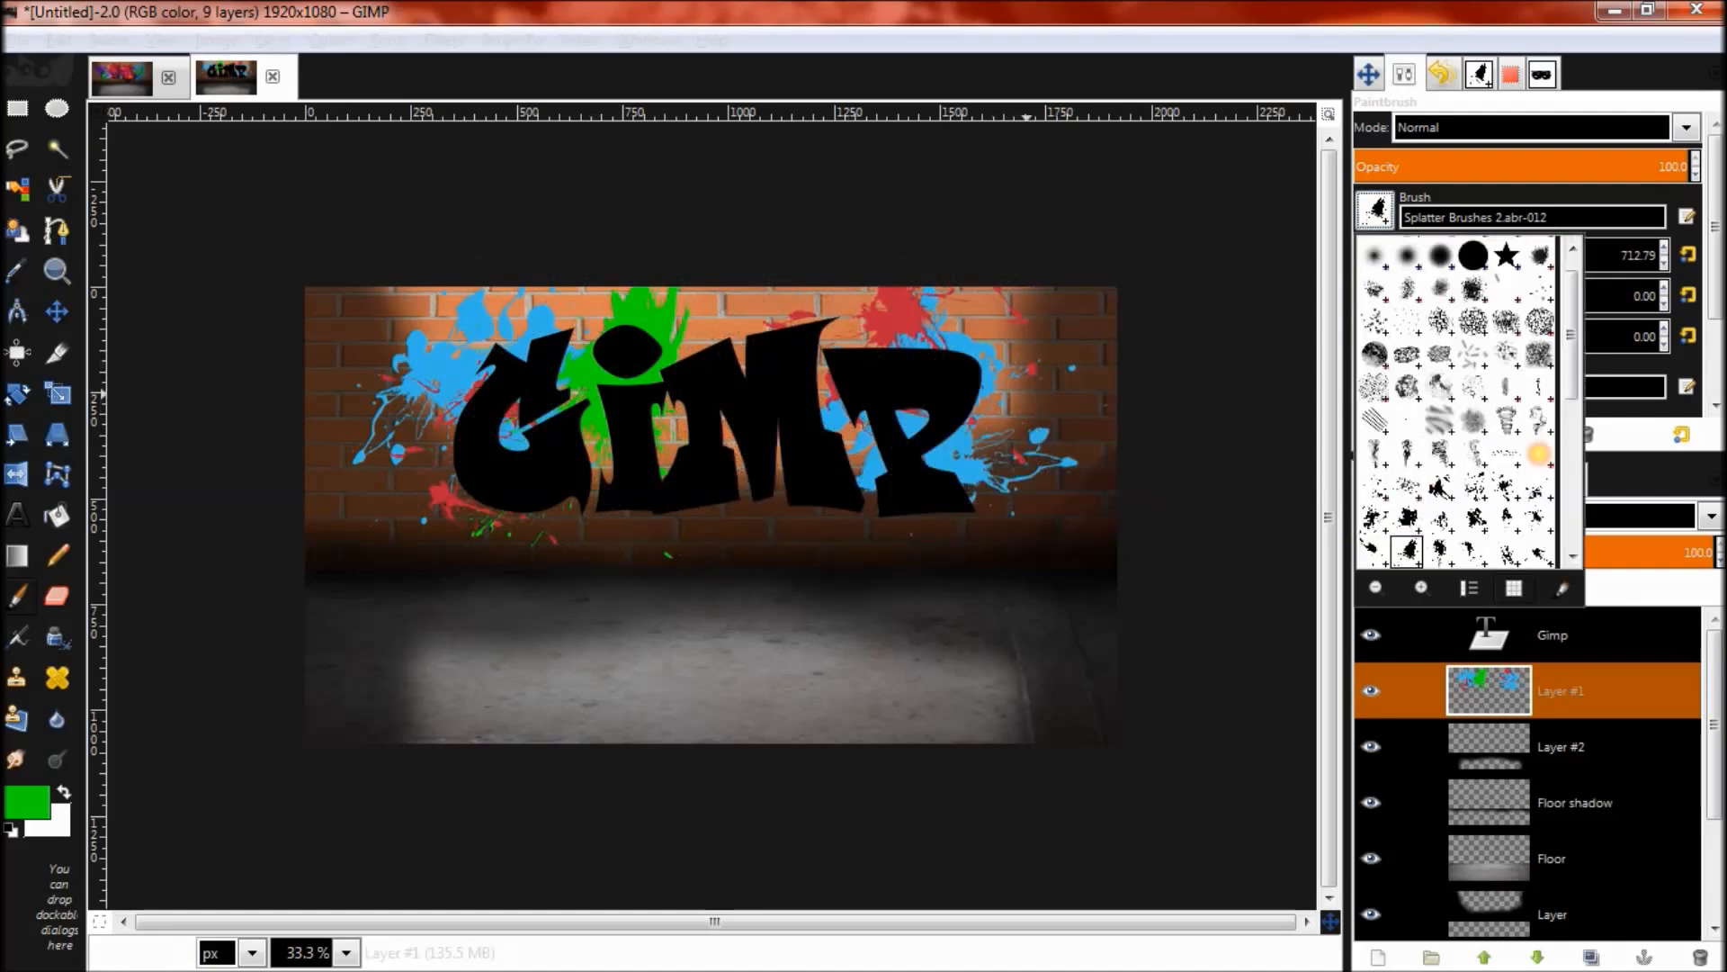
left_click(1538, 487)
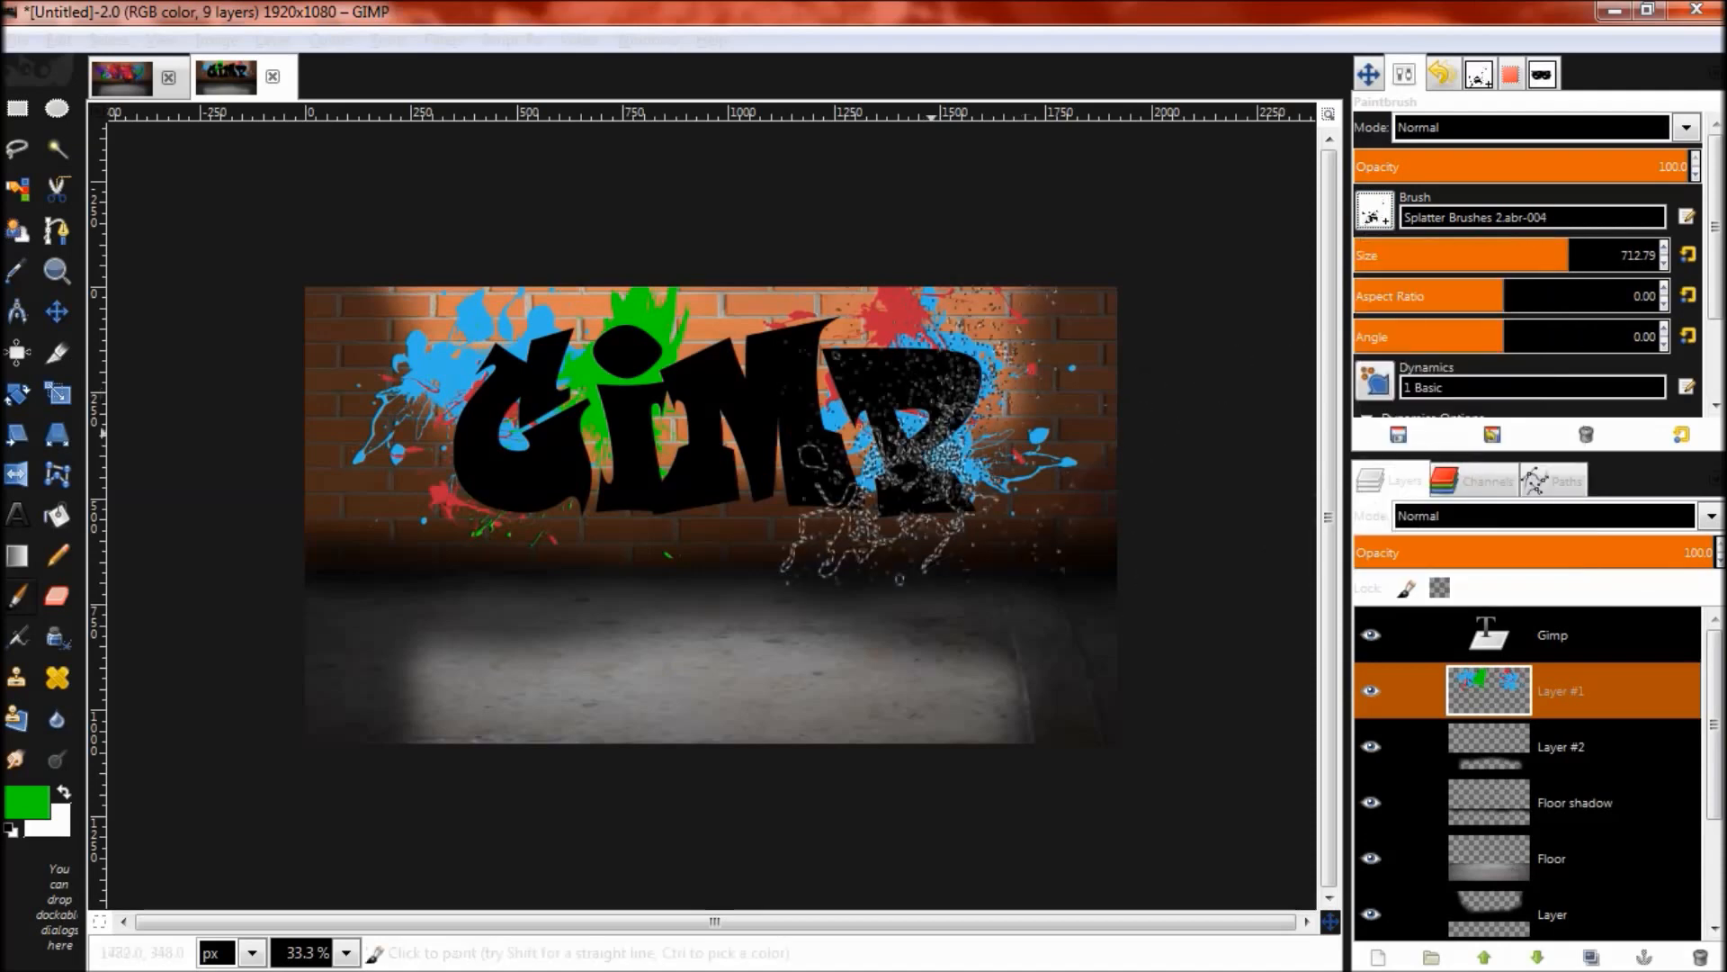
left_click(868, 418)
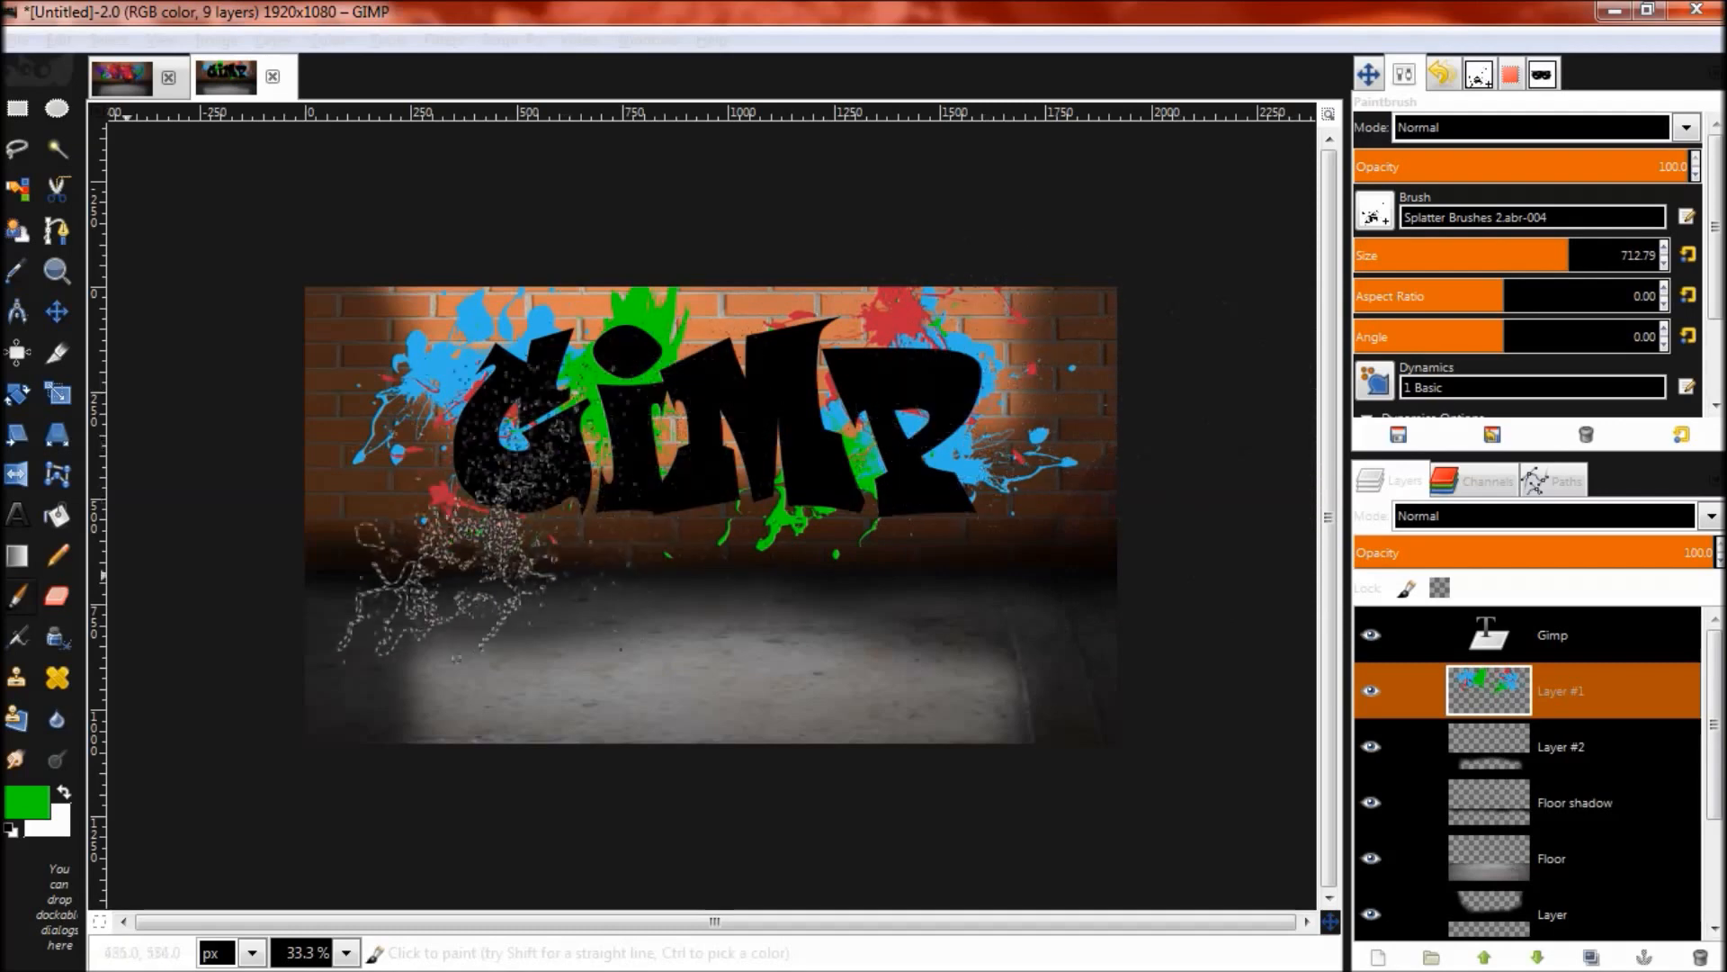
Step: Set the foreground color to blue 001eff and switch to the Splatter Brushes 2.abr-033 brush
left_click(26, 801)
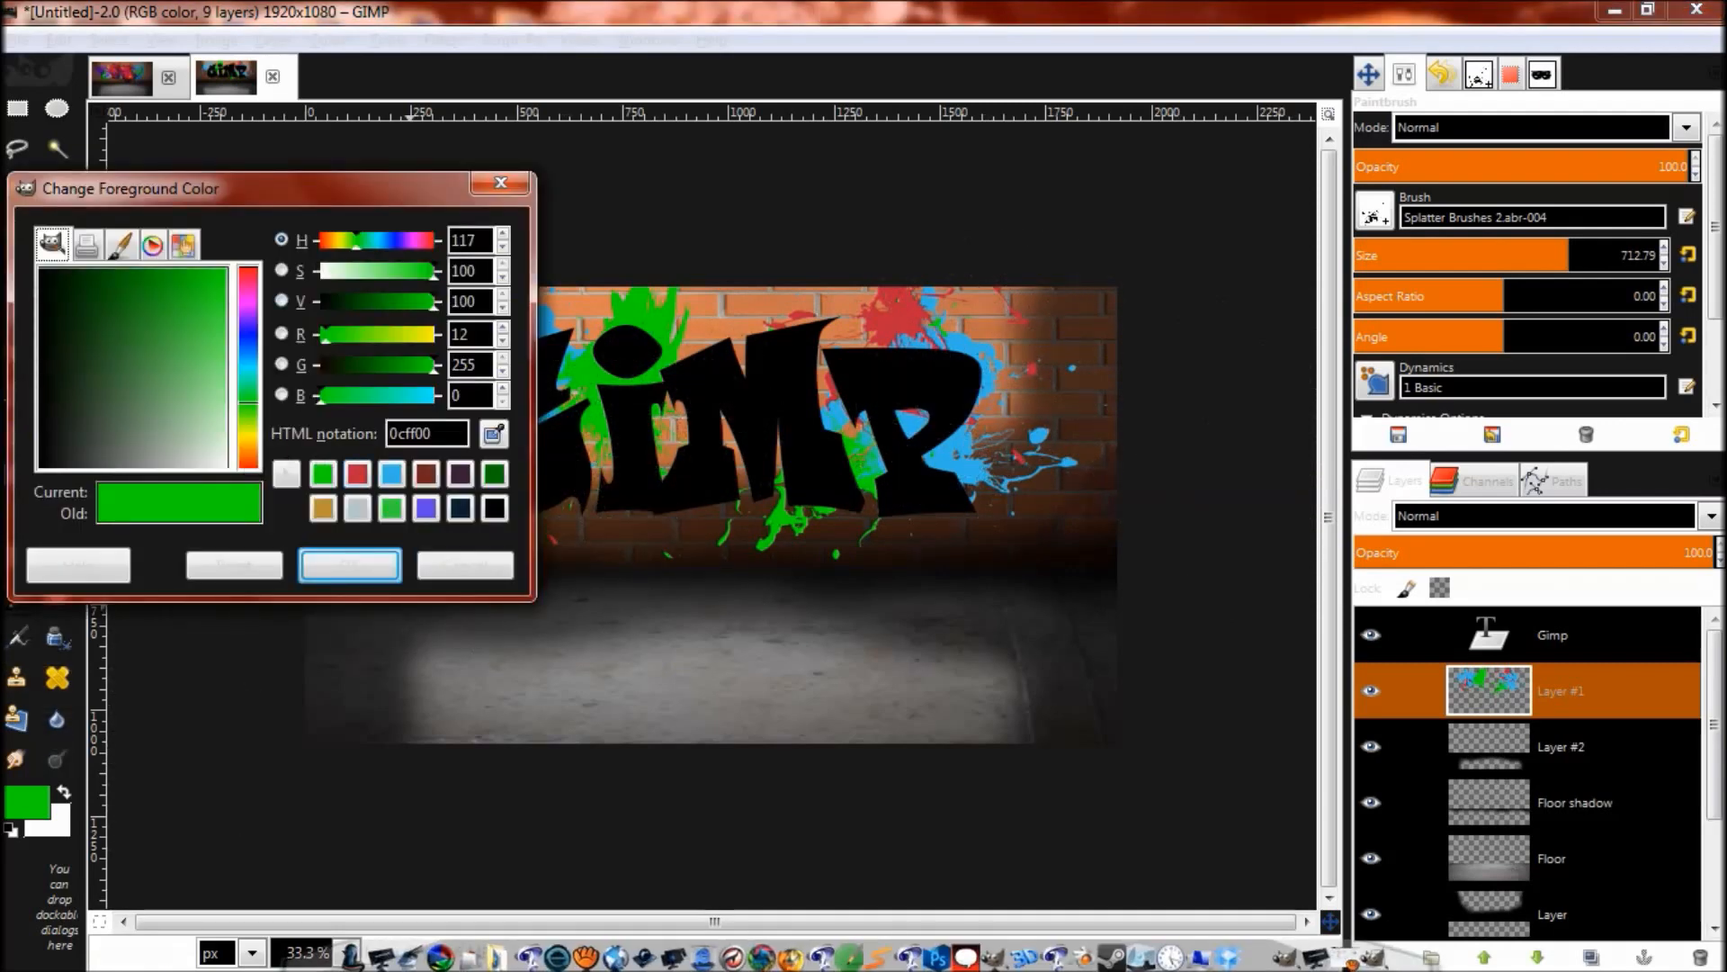
left_click_drag(248, 402, 247, 337)
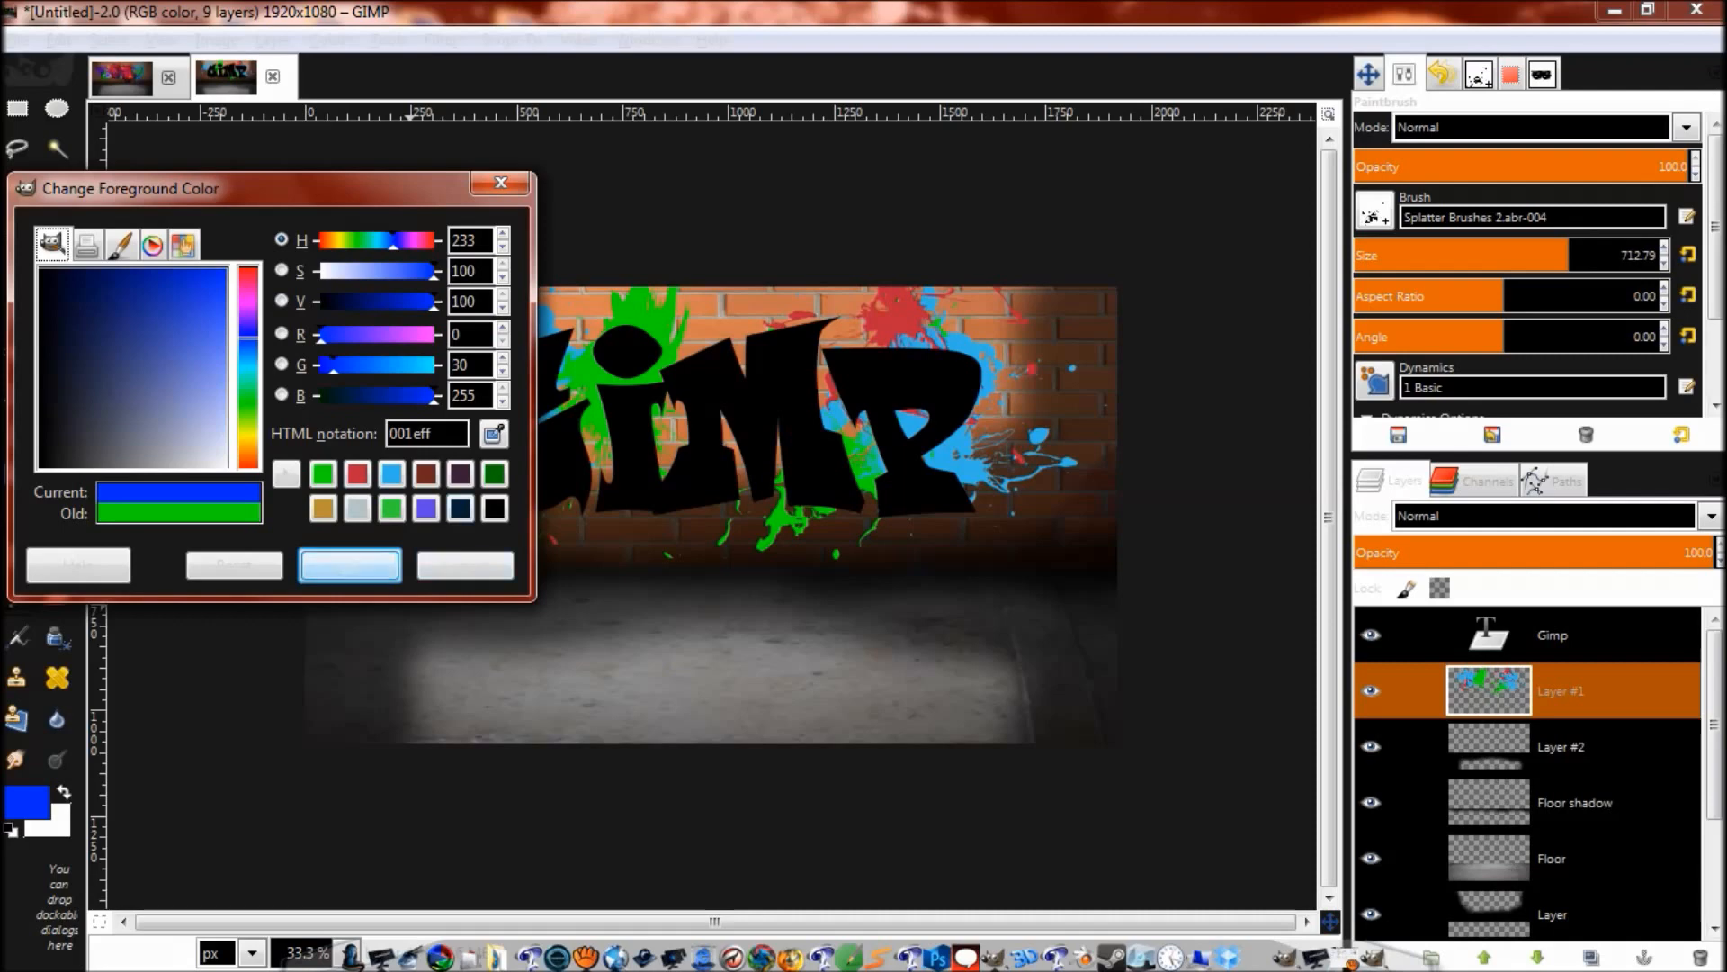
left_click(350, 565)
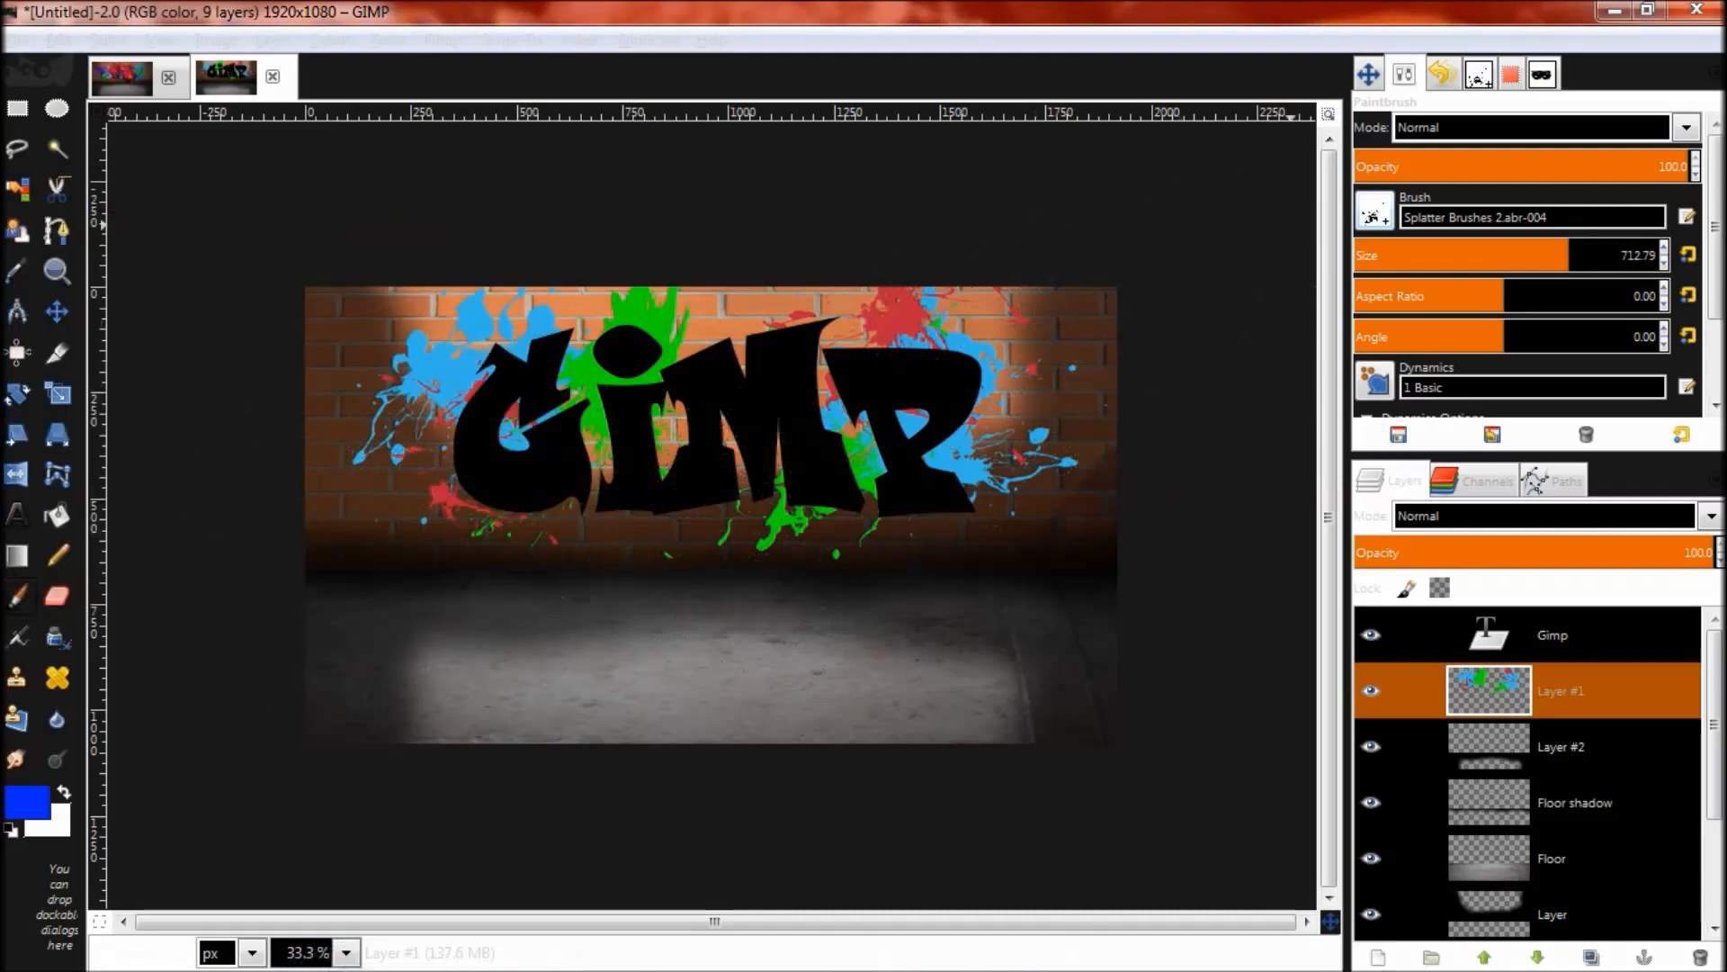
left_click(1374, 213)
scroll(1457, 402, "down", 5)
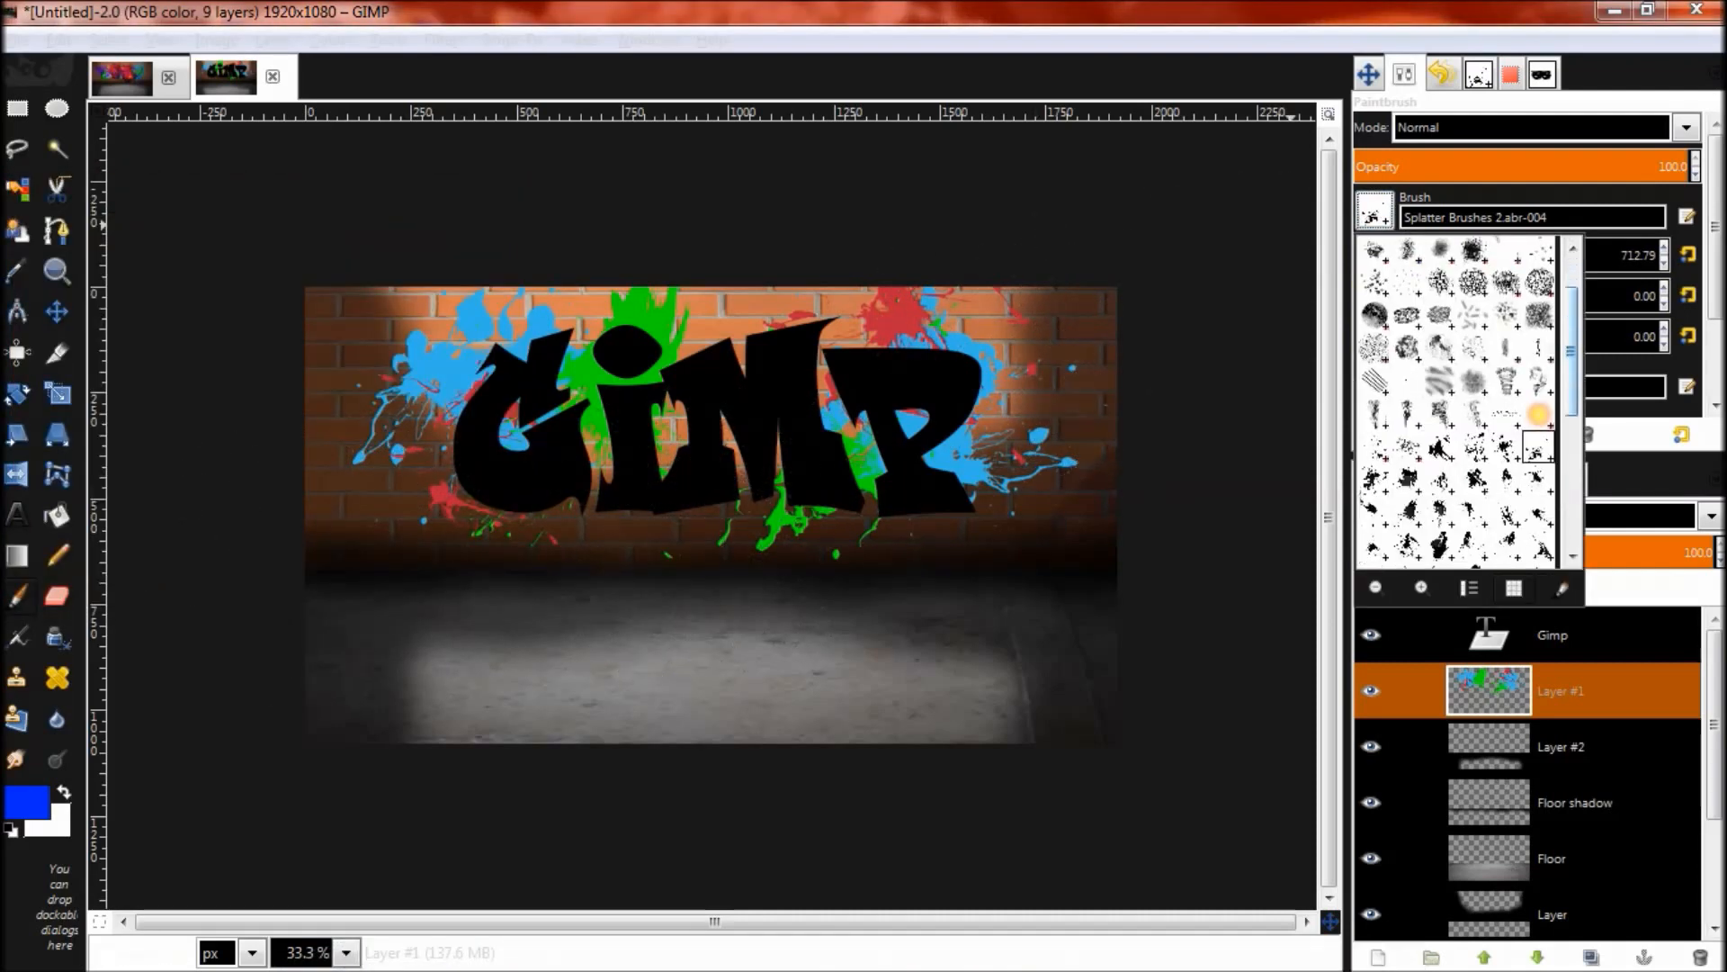
scroll(1458, 403, "down", 1)
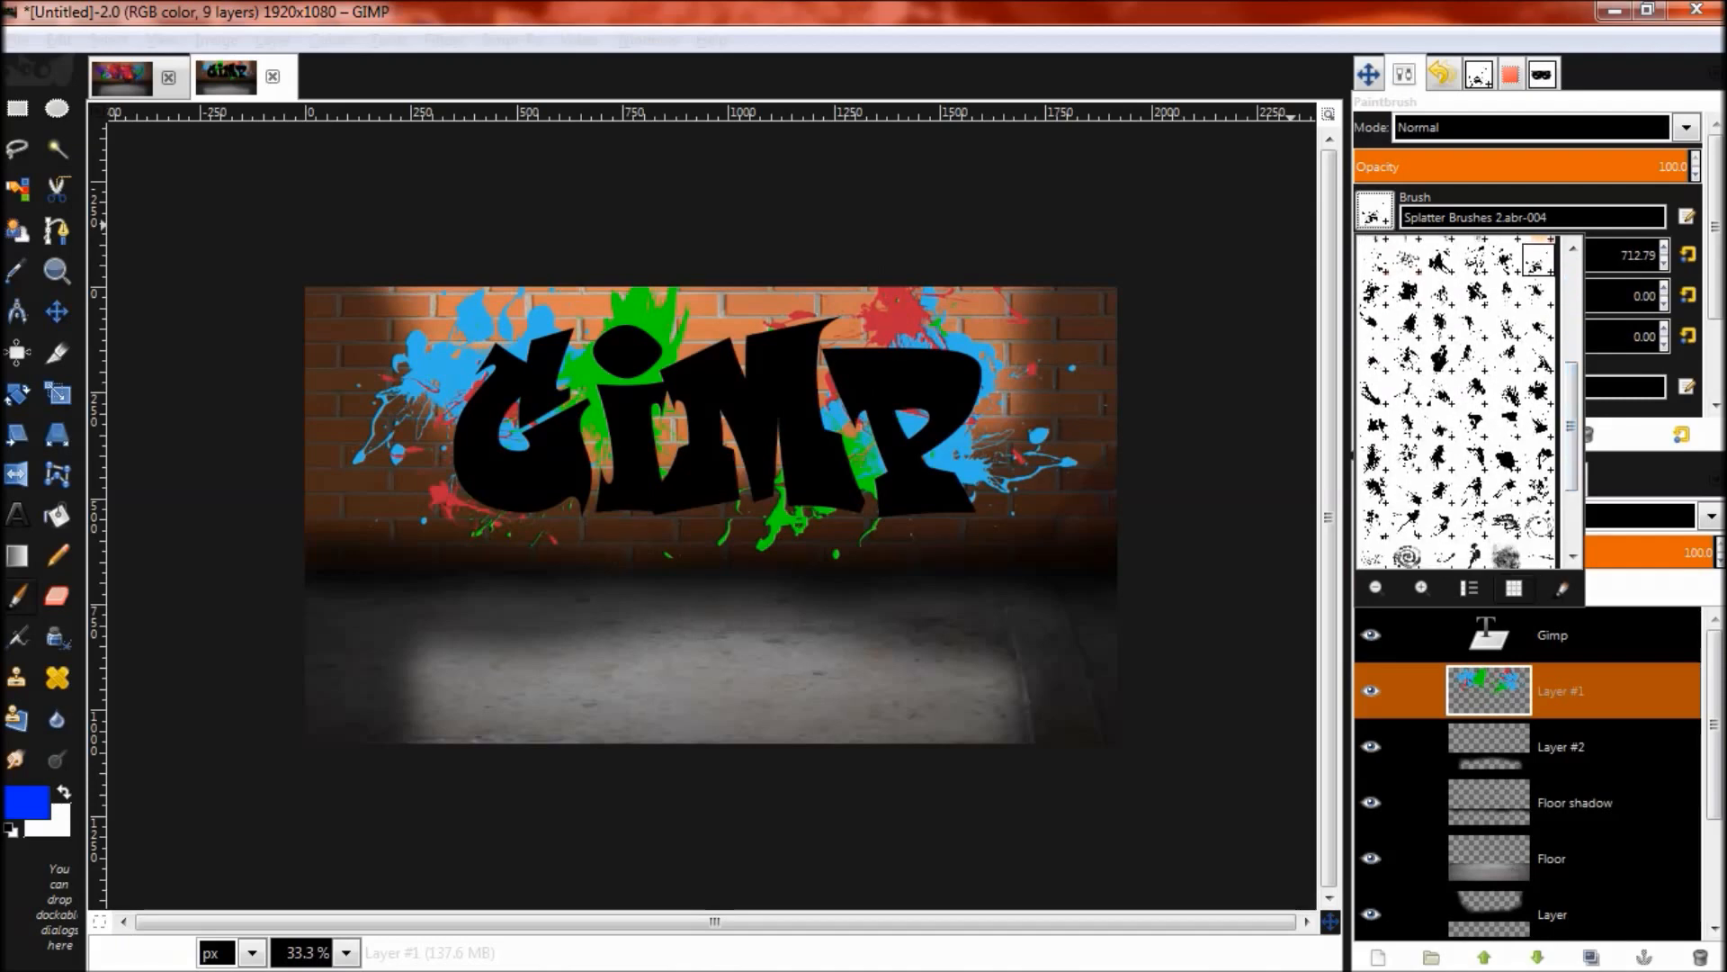
left_click(1424, 478)
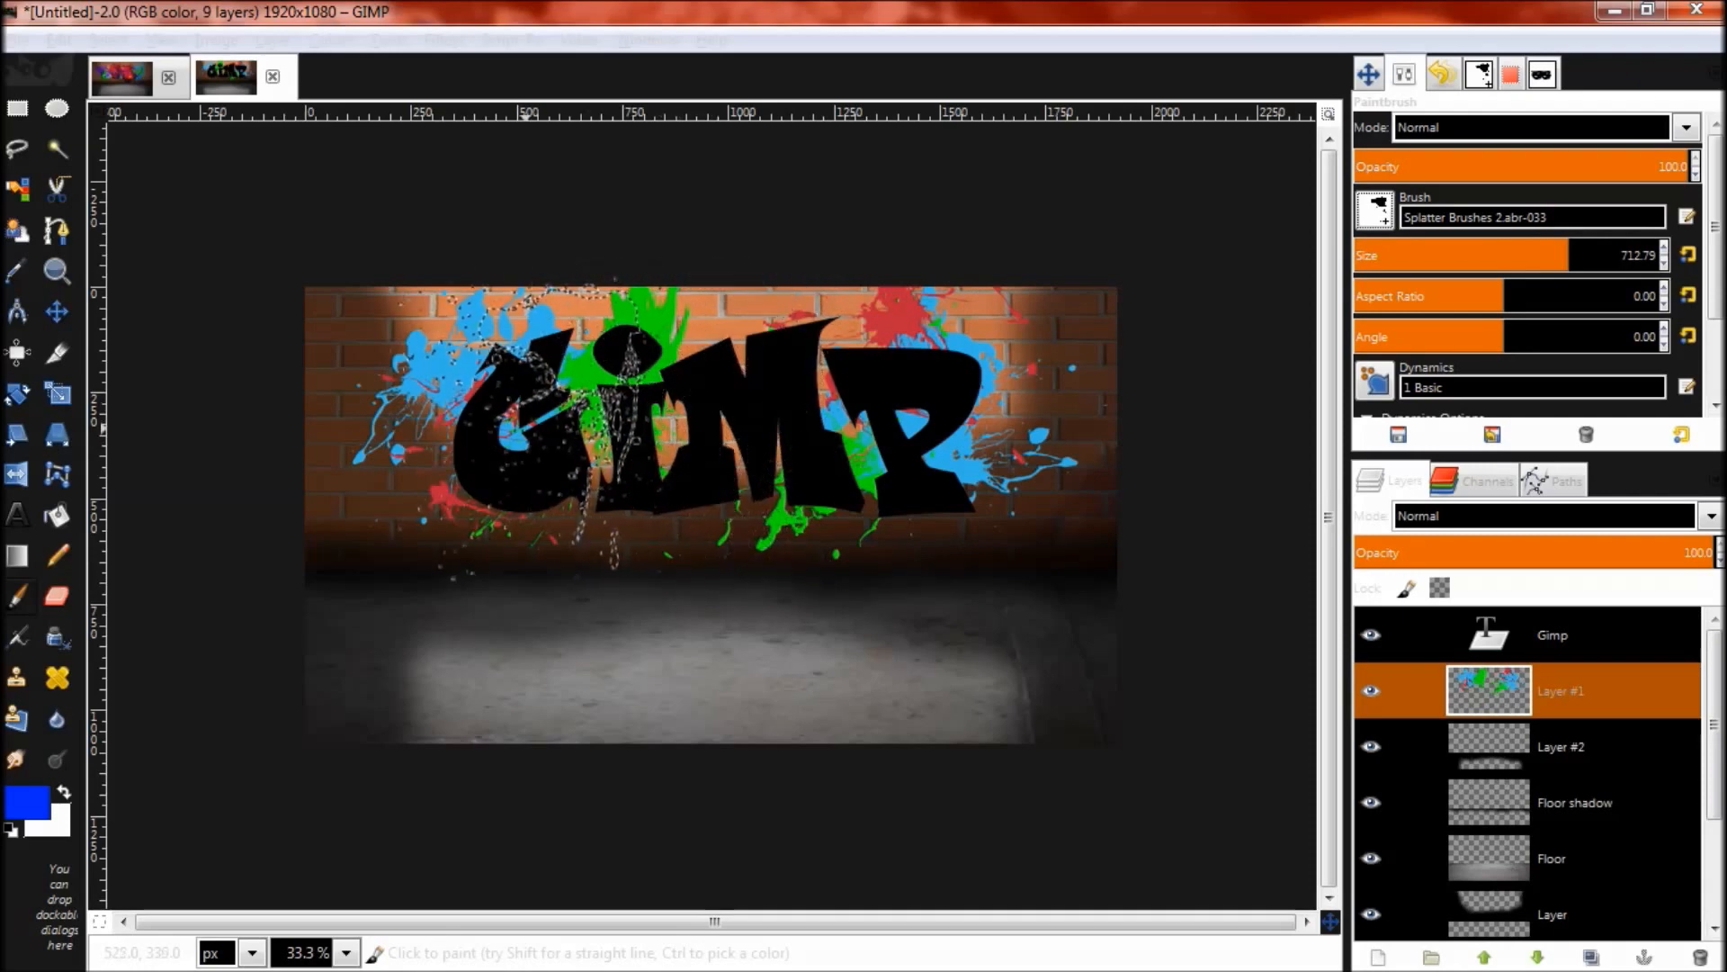
Step: Reduce the brush size to 329.84 and stamp blue splatters between the G and i and behind the M's lower part
left_click(553, 405)
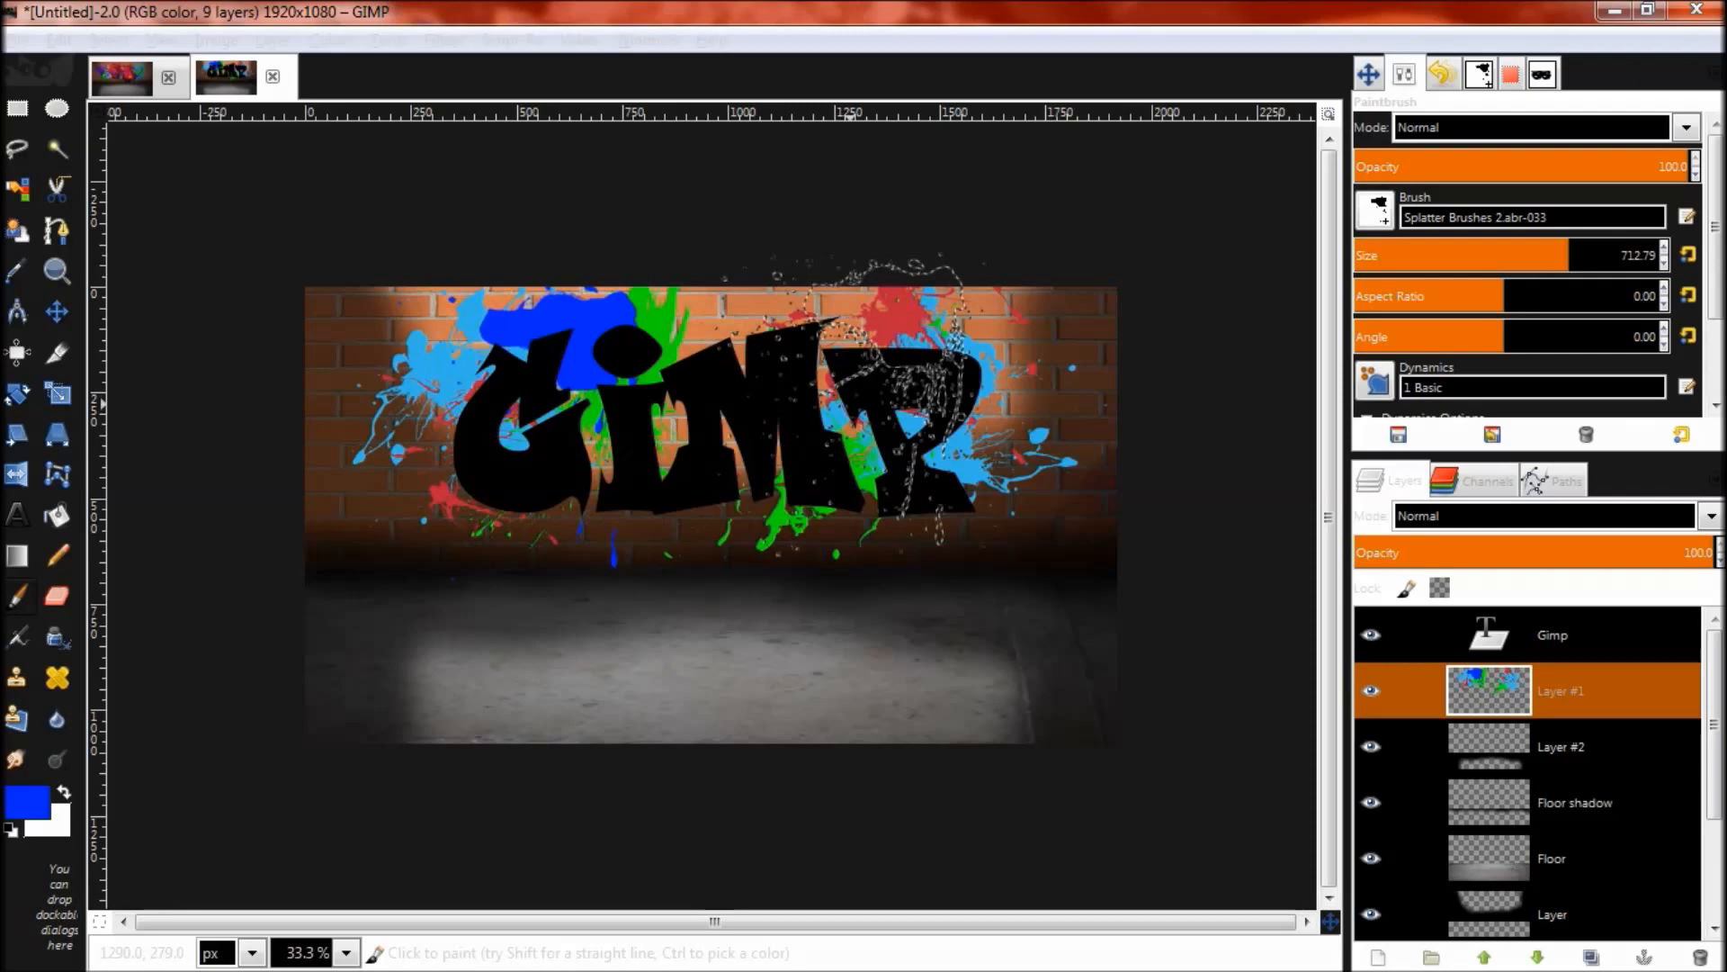
key("ctrl+z")
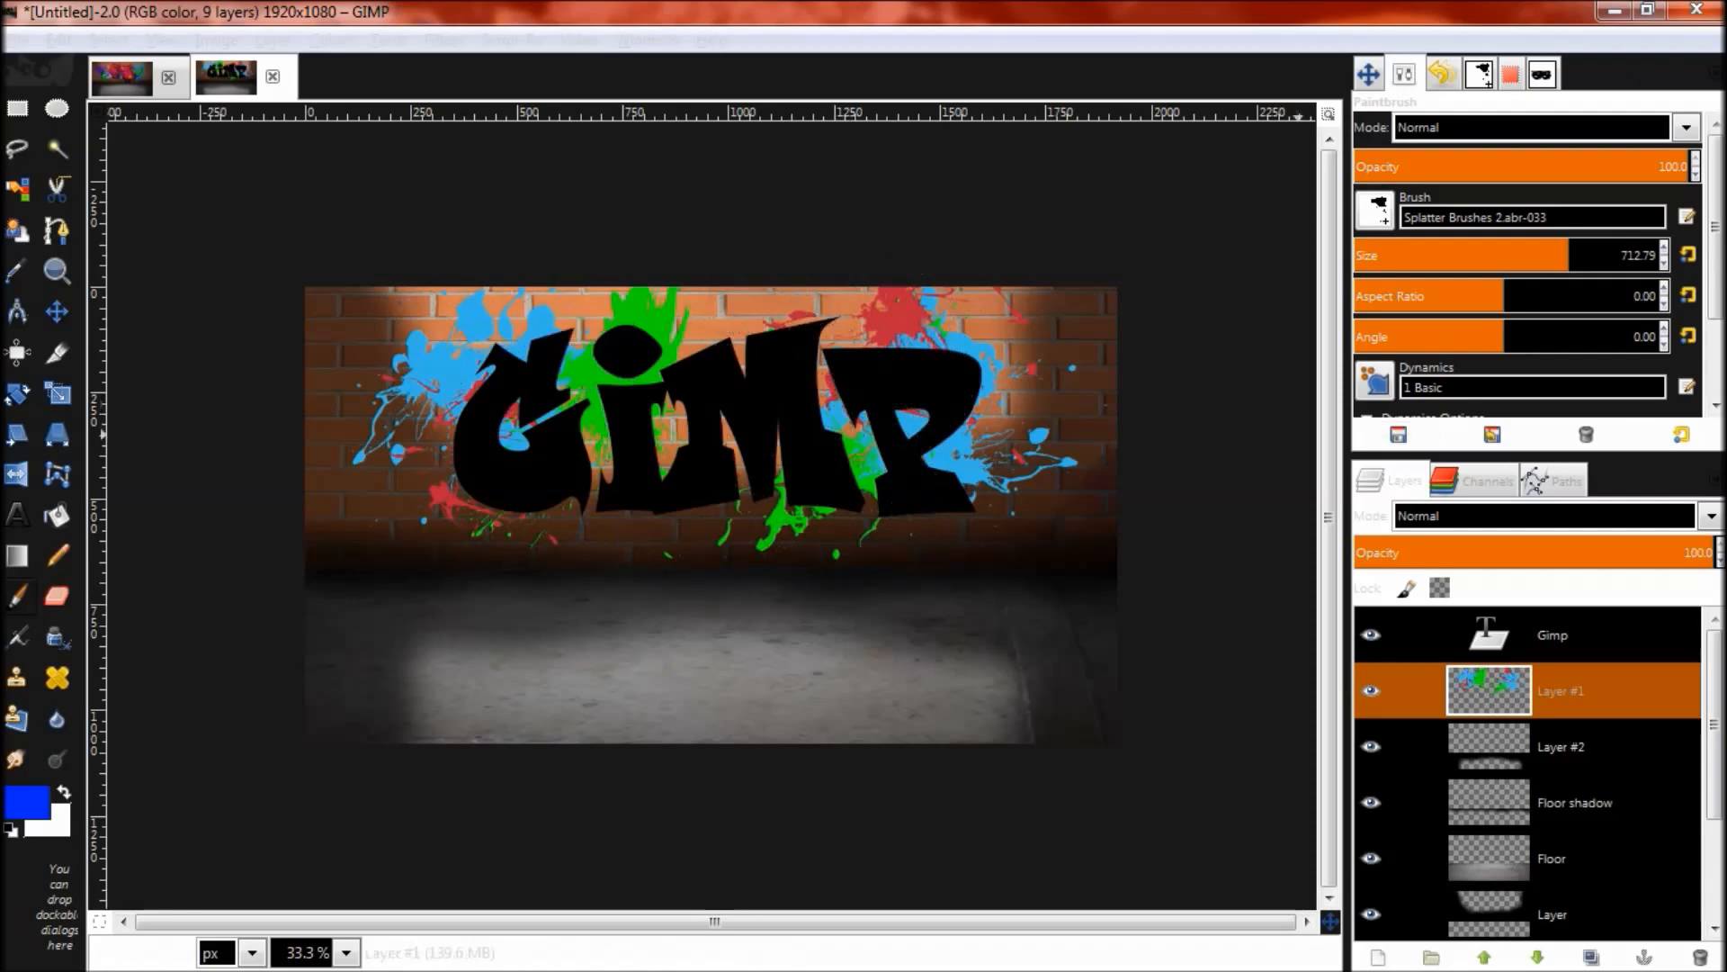
left_click_drag(1567, 248, 1459, 248)
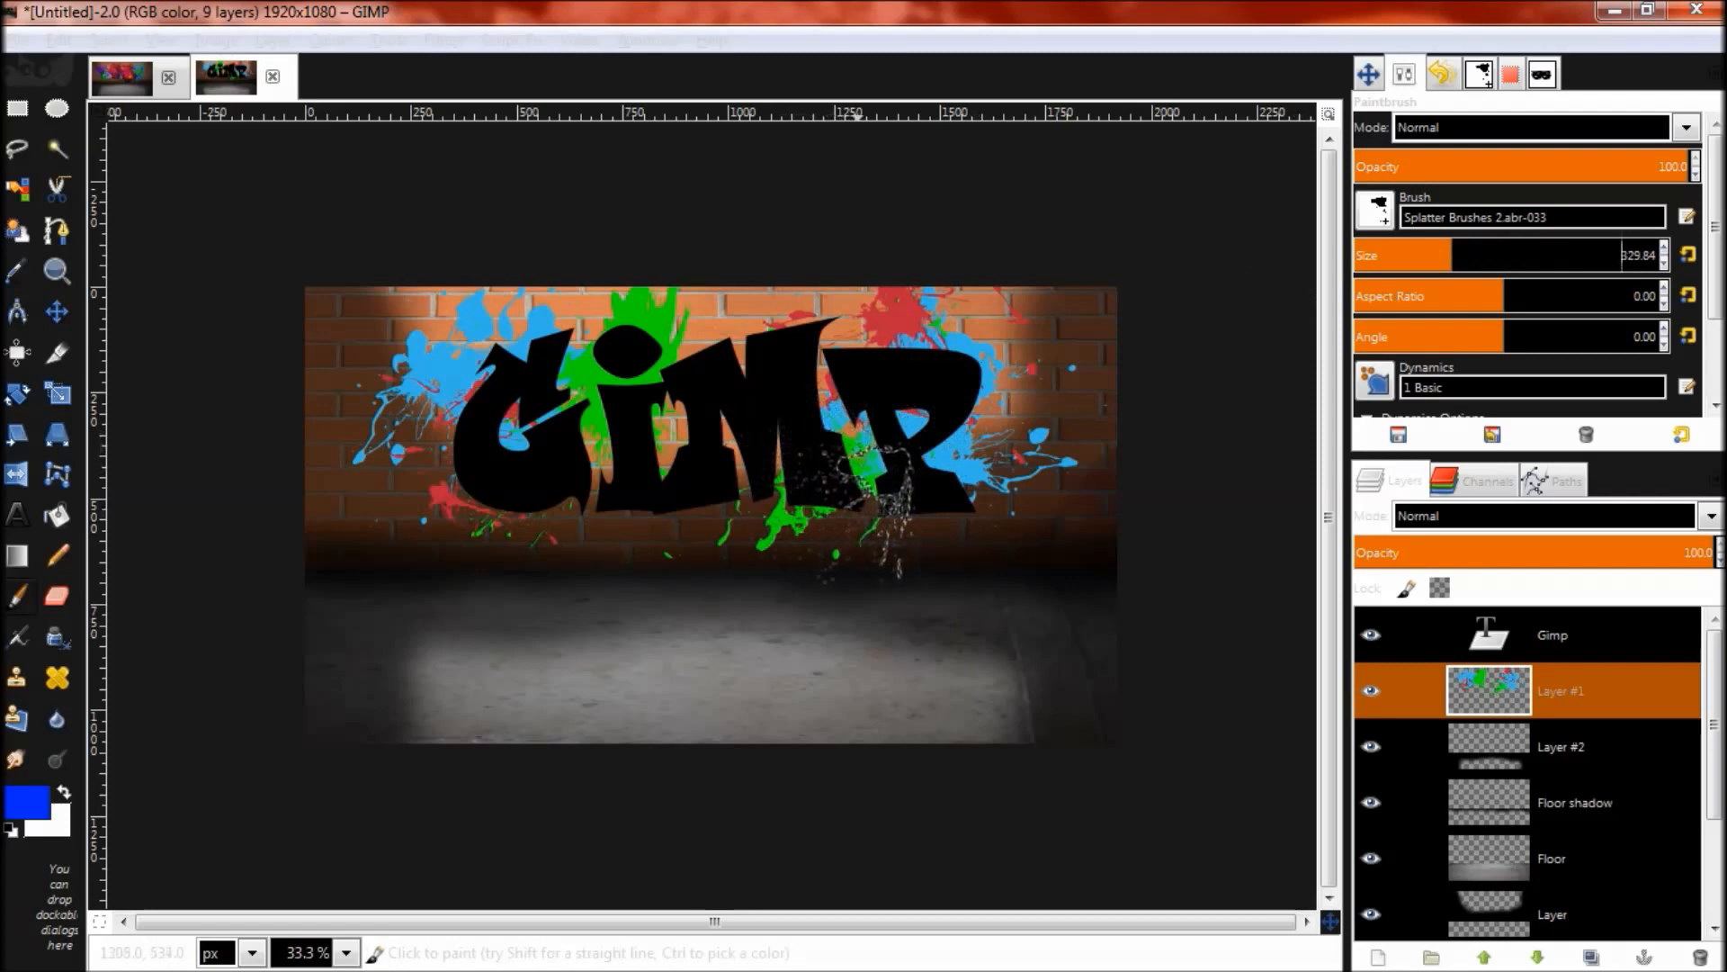
left_click(560, 480)
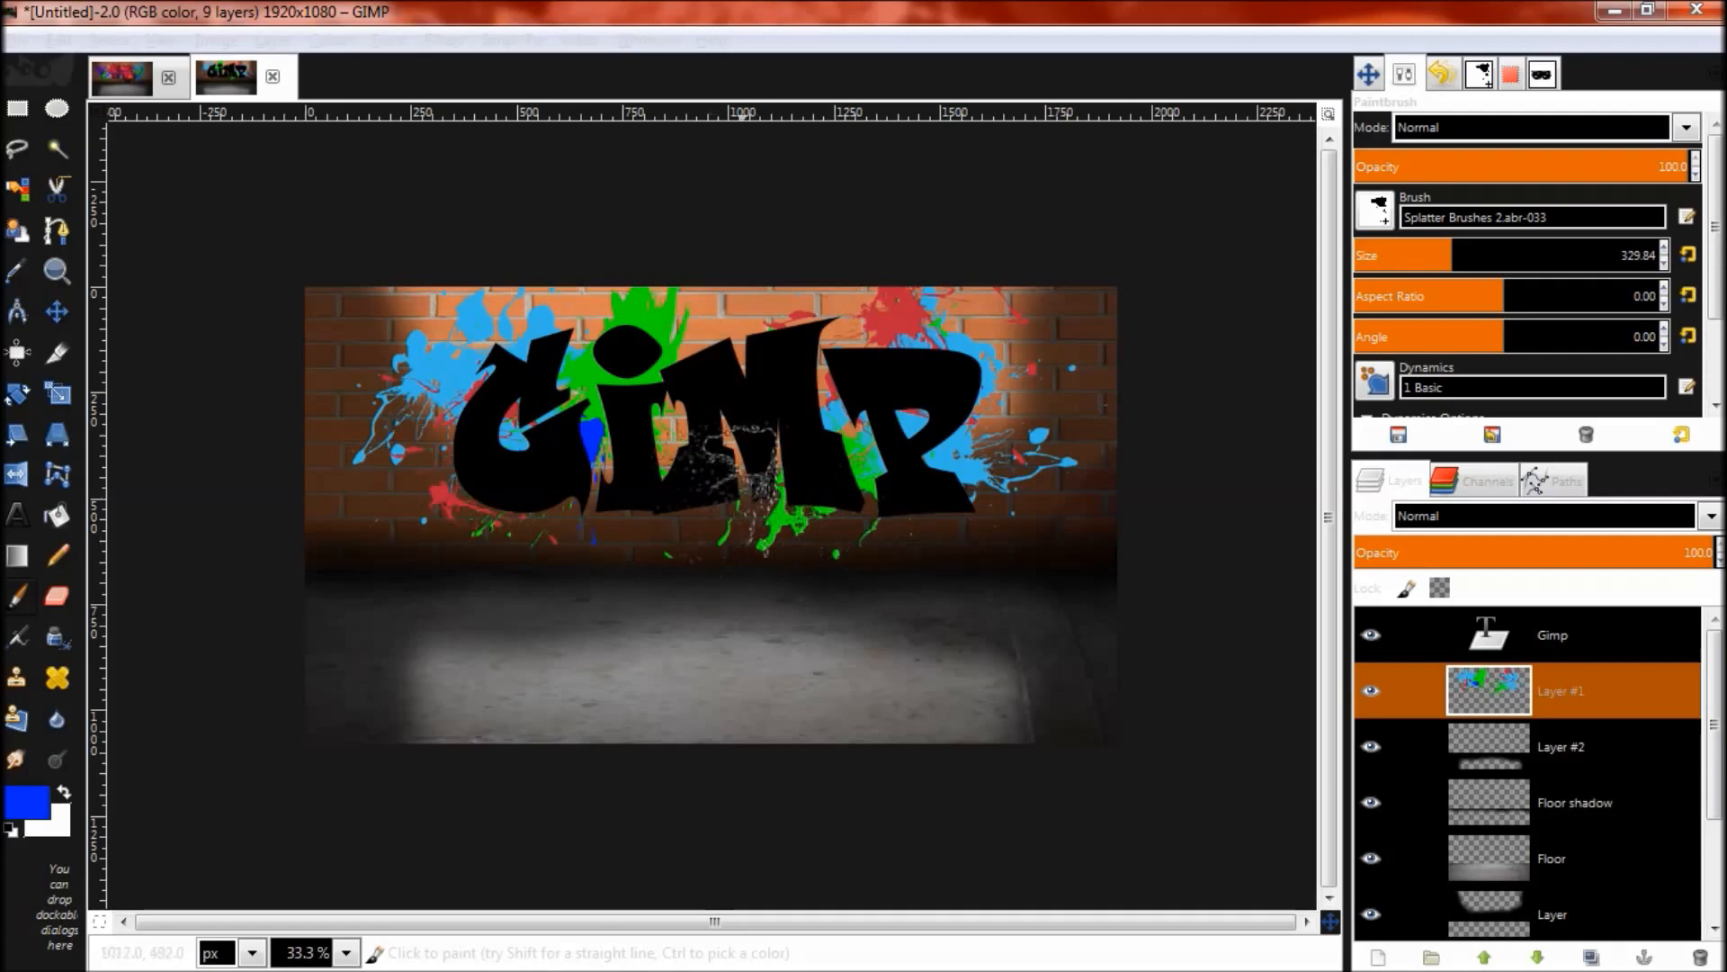
left_click(776, 502)
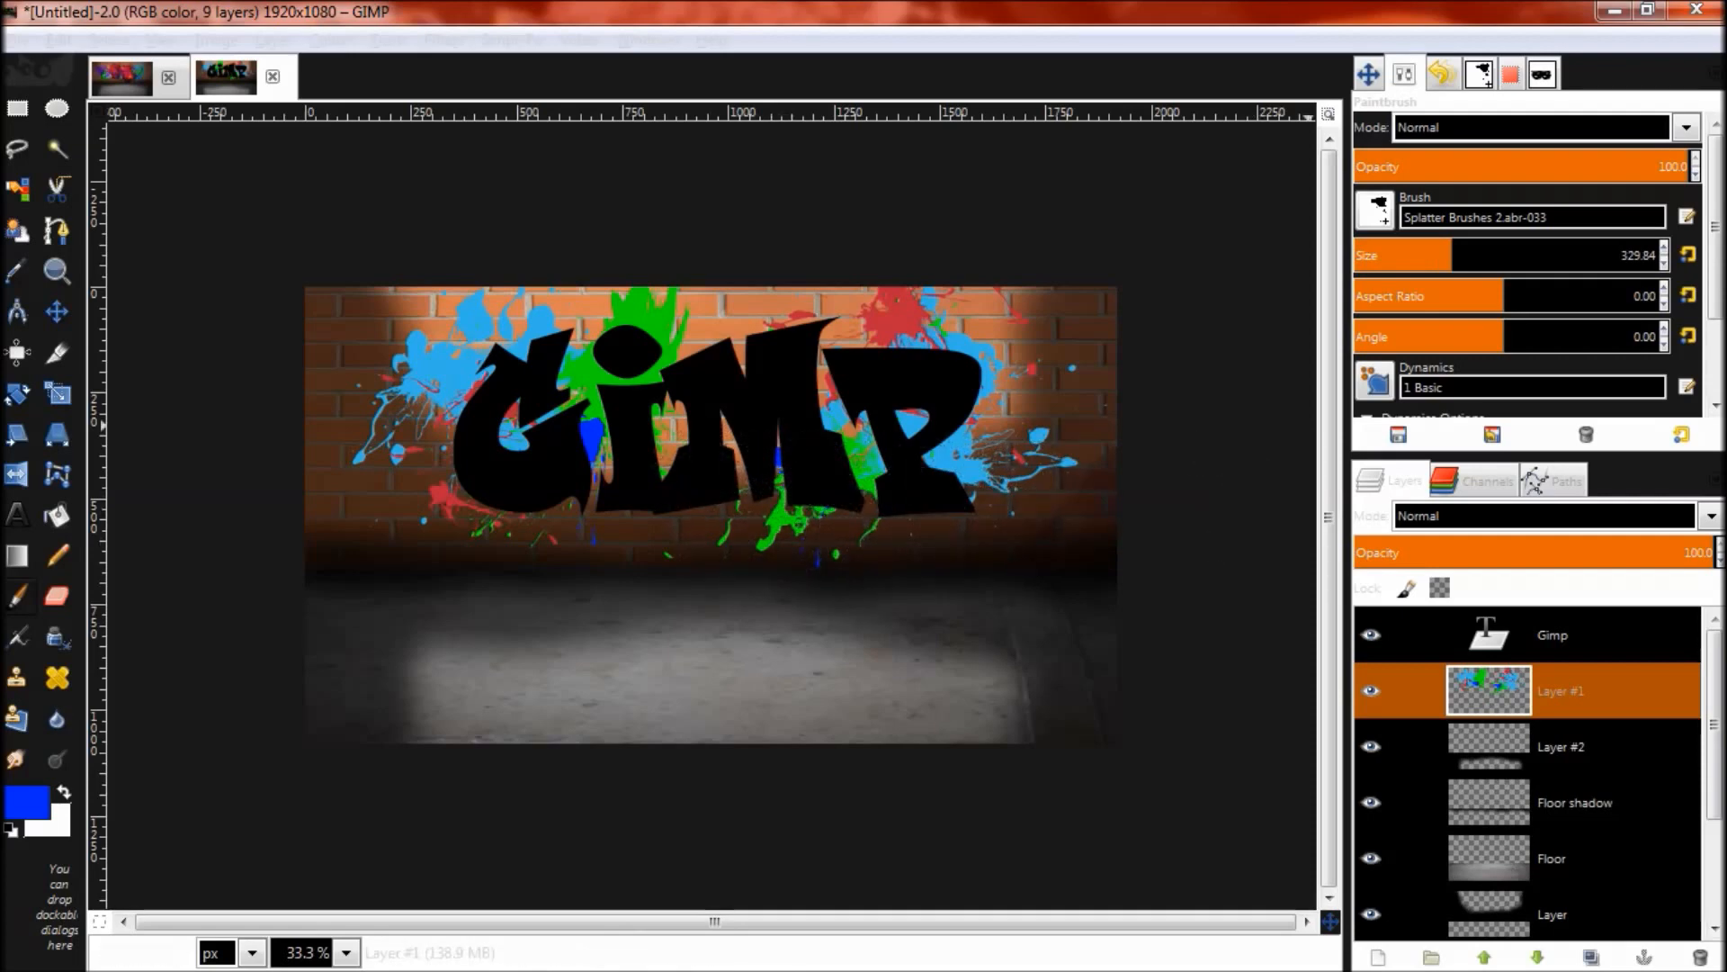
Step: Switch to the Splatter Brushes 2.abr-026 brush and set its size to 691.98 and angle to -66
left_click(1373, 209)
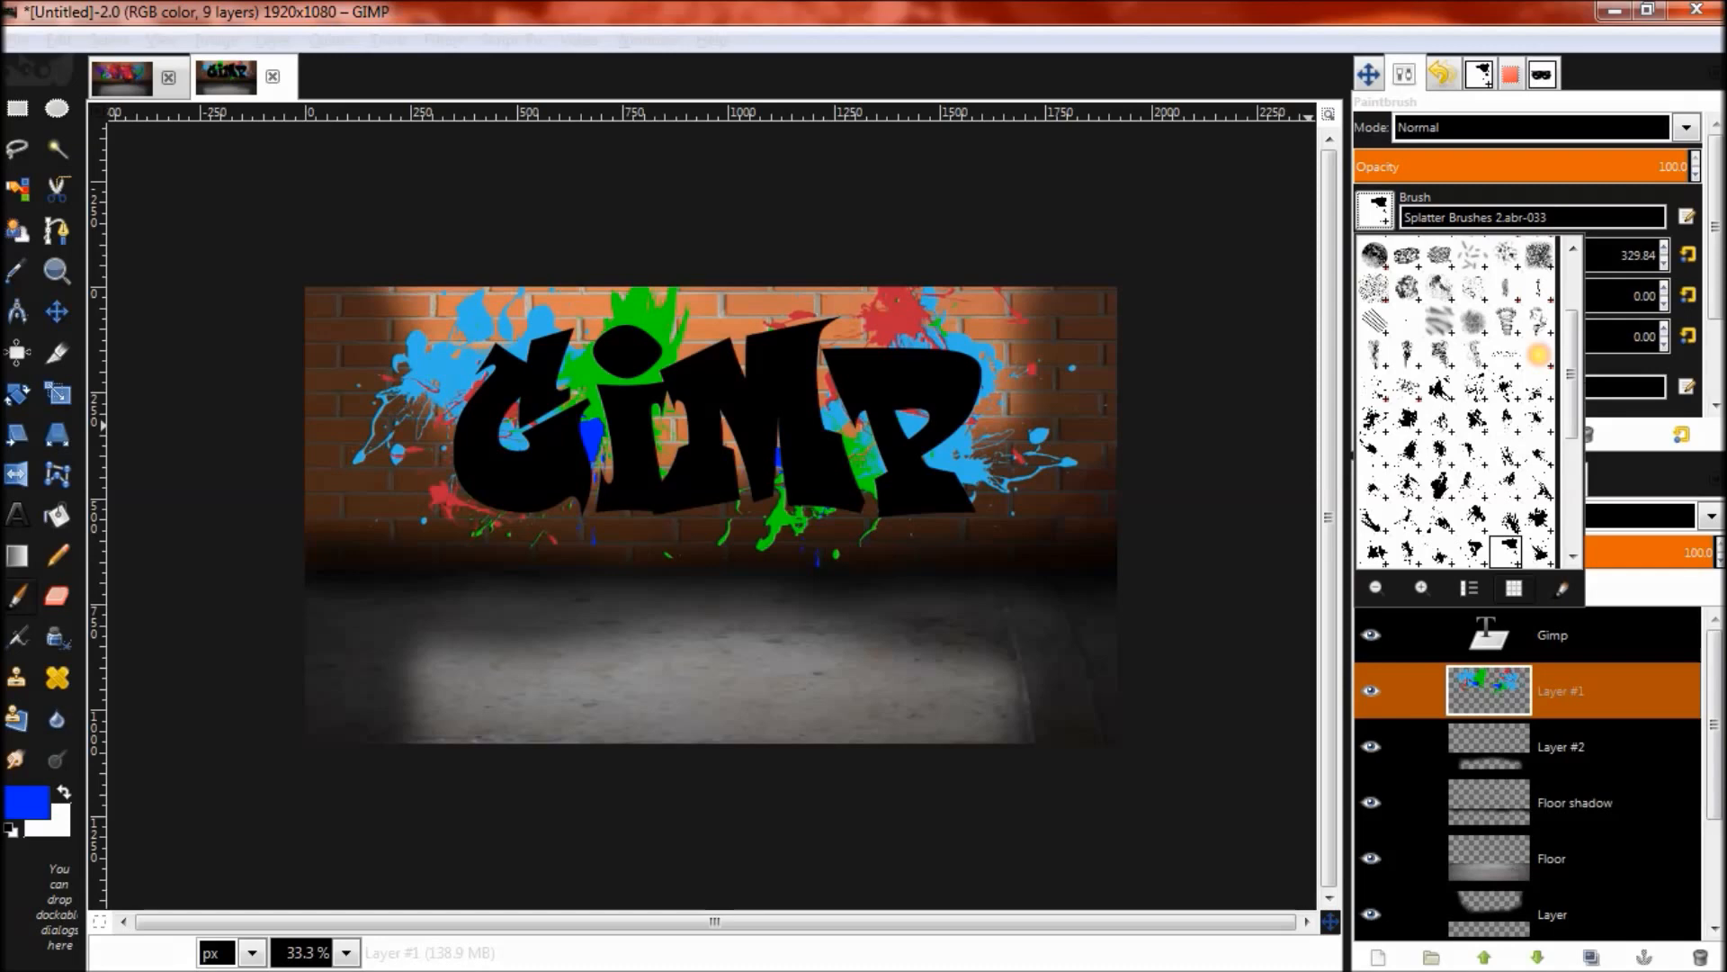
left_click(1474, 518)
left_click_drag(1451, 254, 1563, 254)
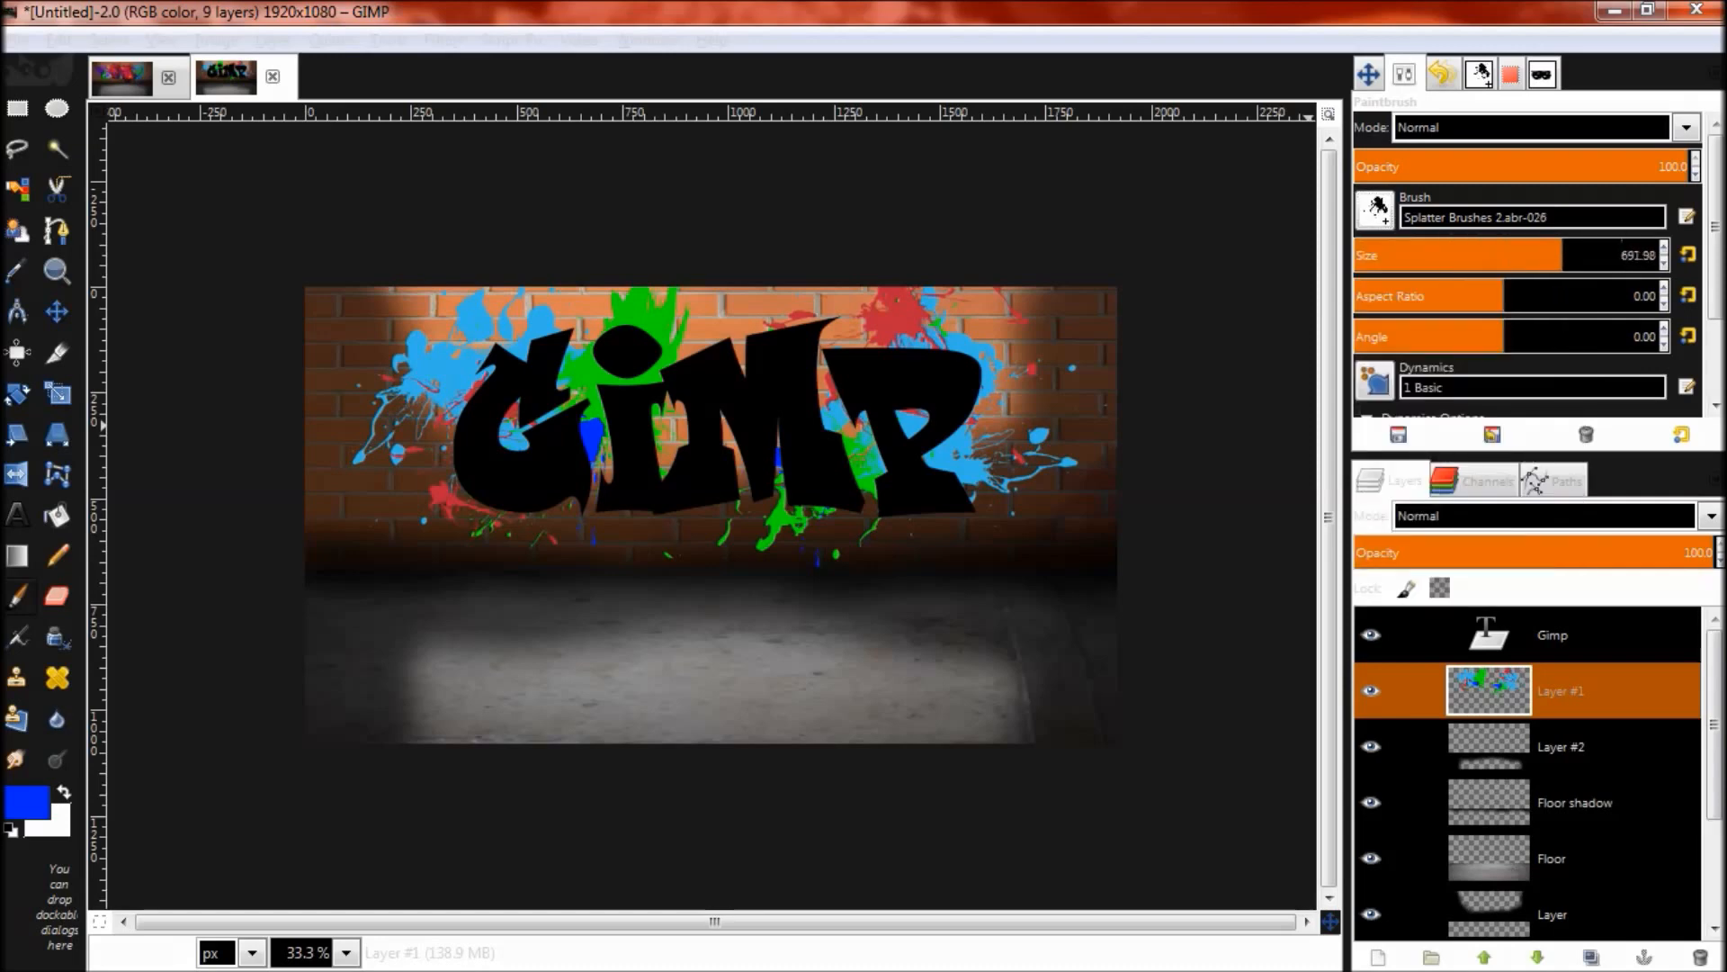
mouse_move(1520, 336)
left_mouse_down()
mouse_move(1577, 336)
mouse_move(1454, 337)
left_mouse_up()
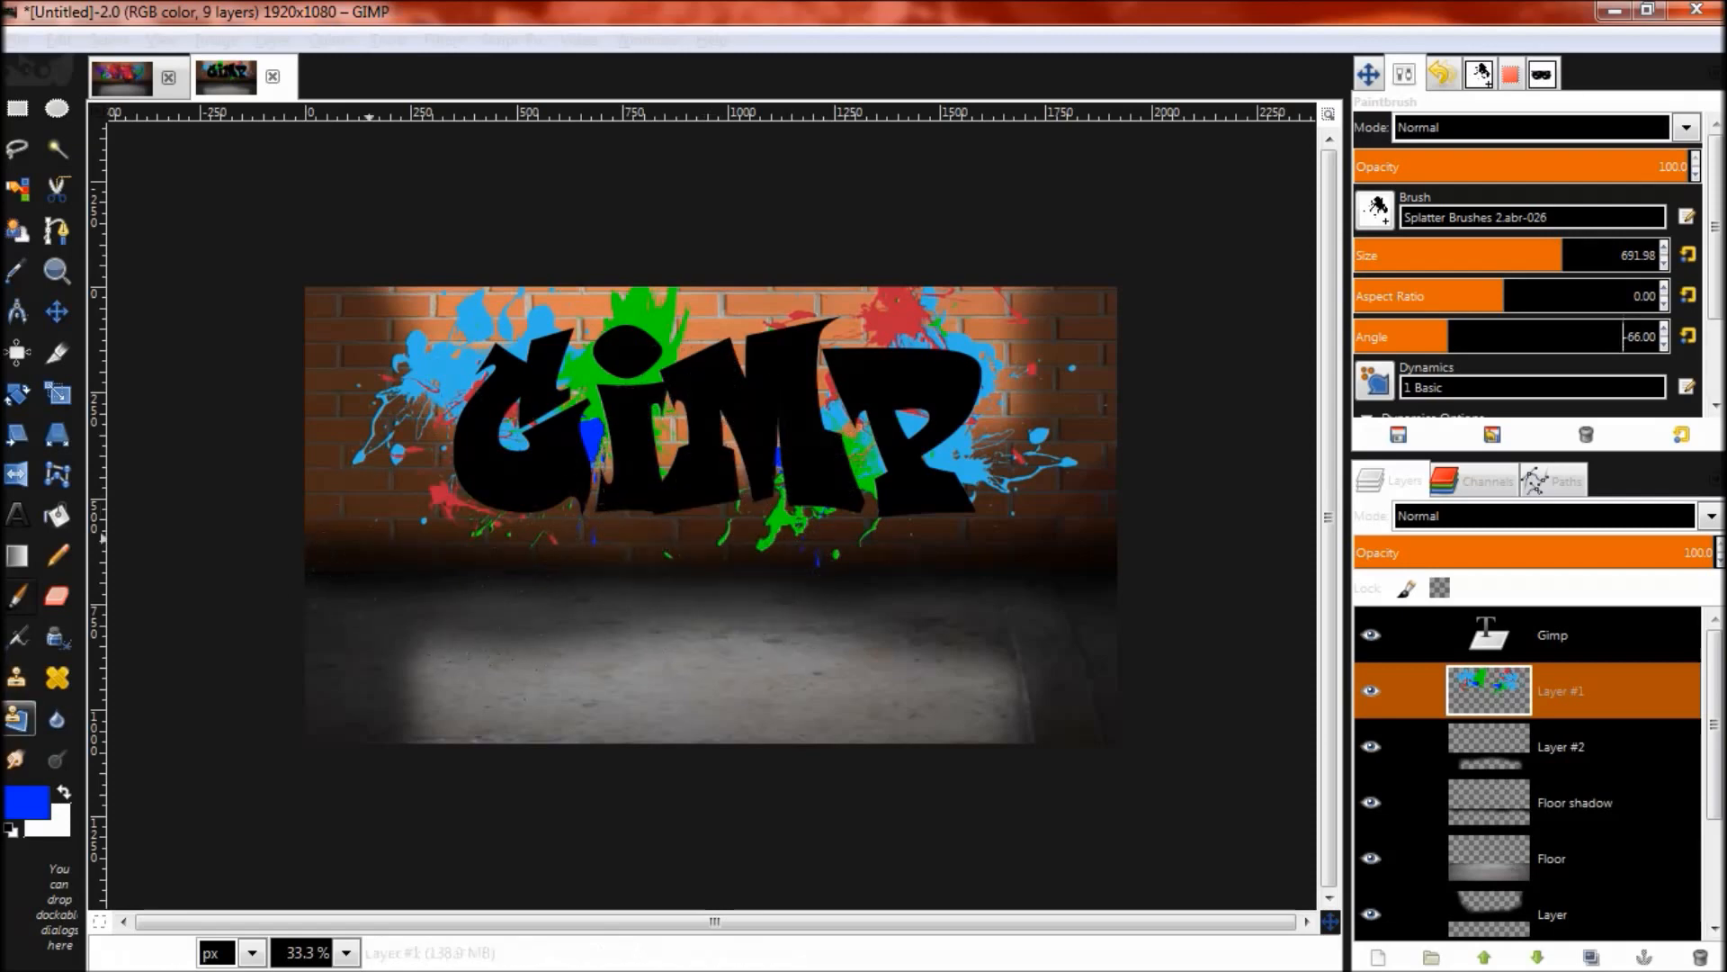
Step: Set the foreground color to teal 008c61
left_click(27, 801)
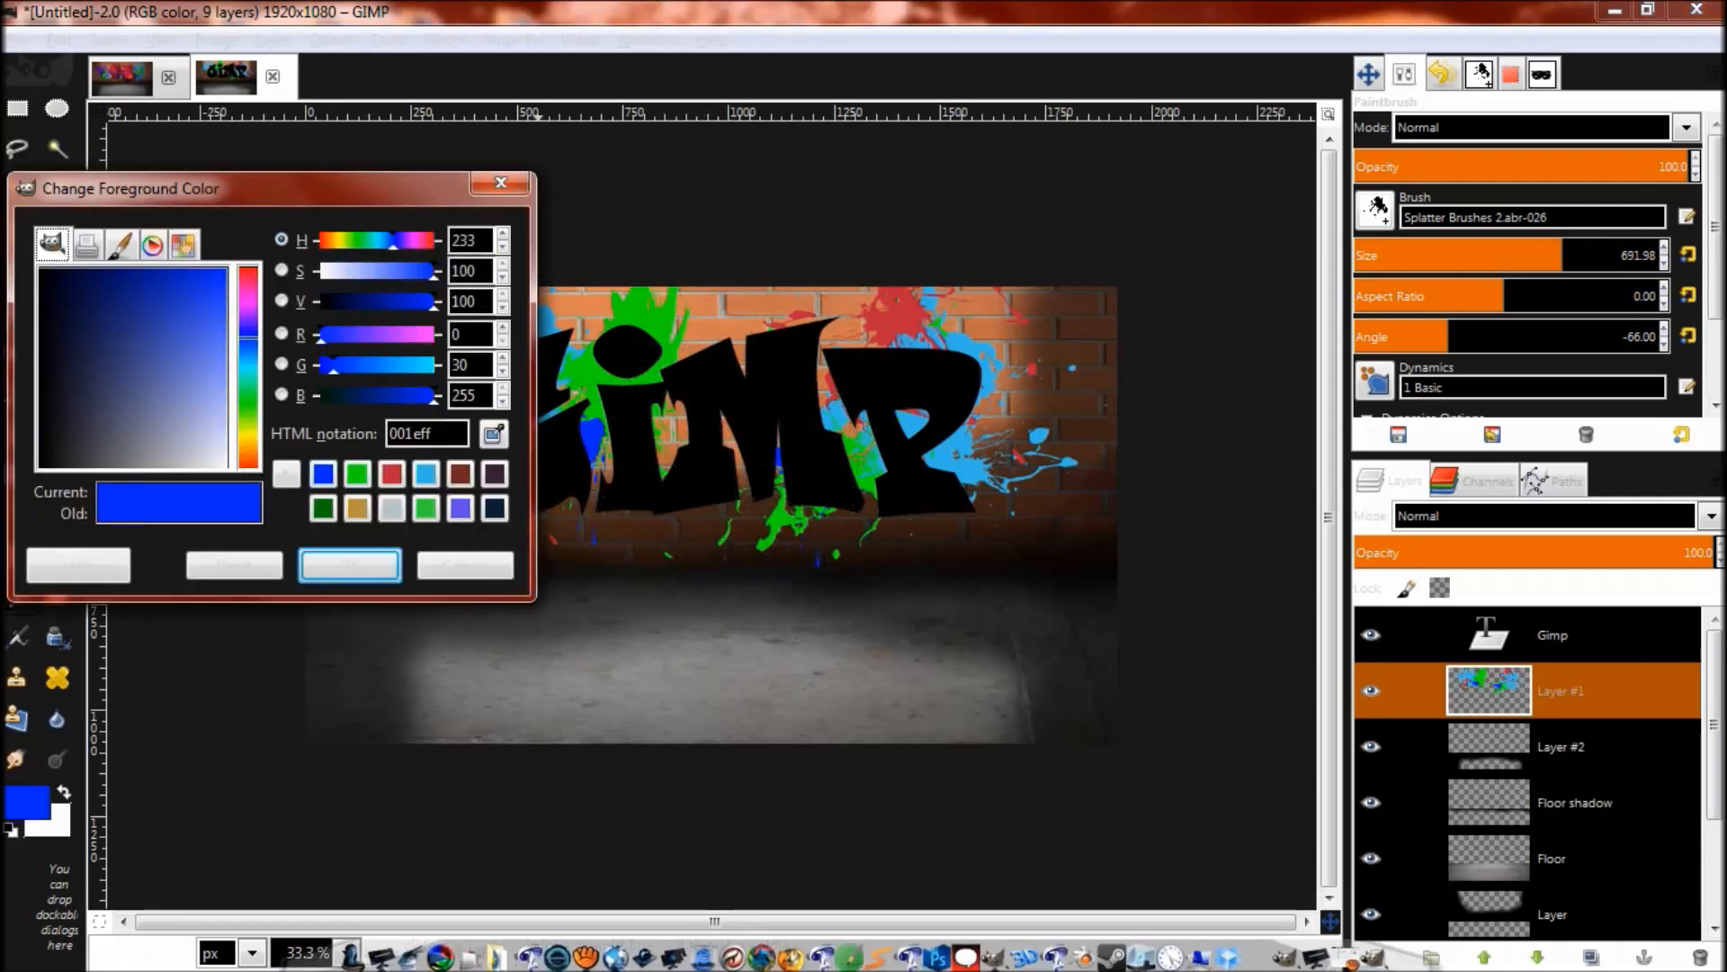
left_click_drag(333, 364, 363, 395)
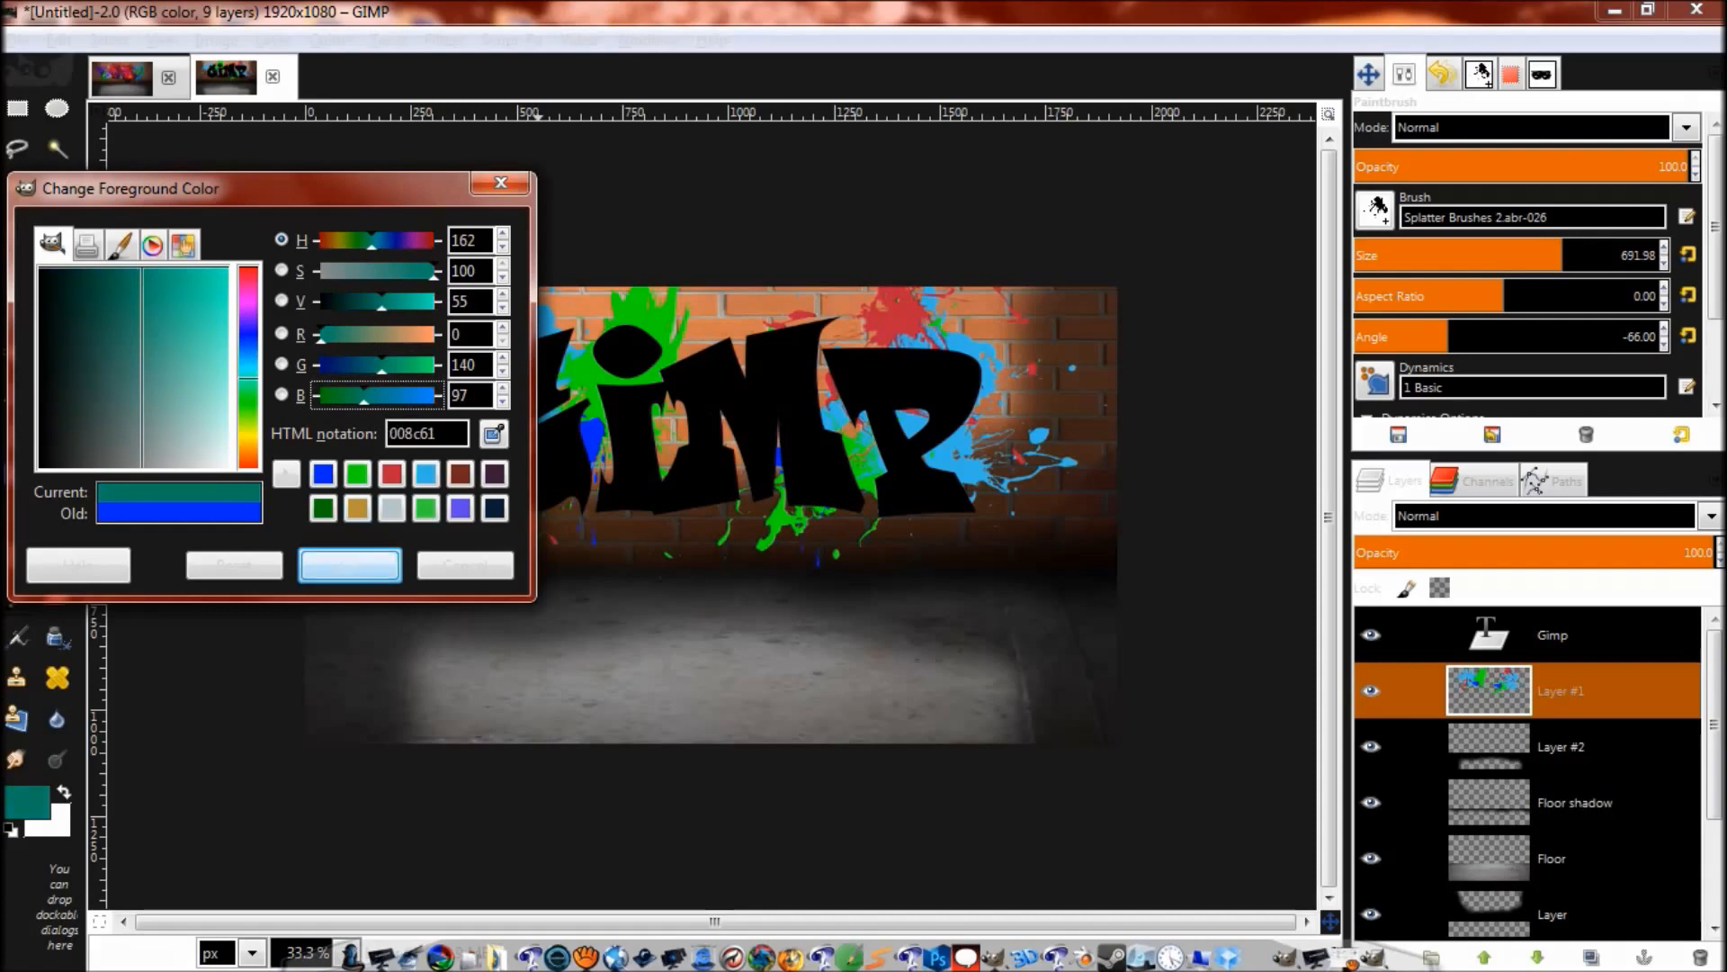
left_click(350, 565)
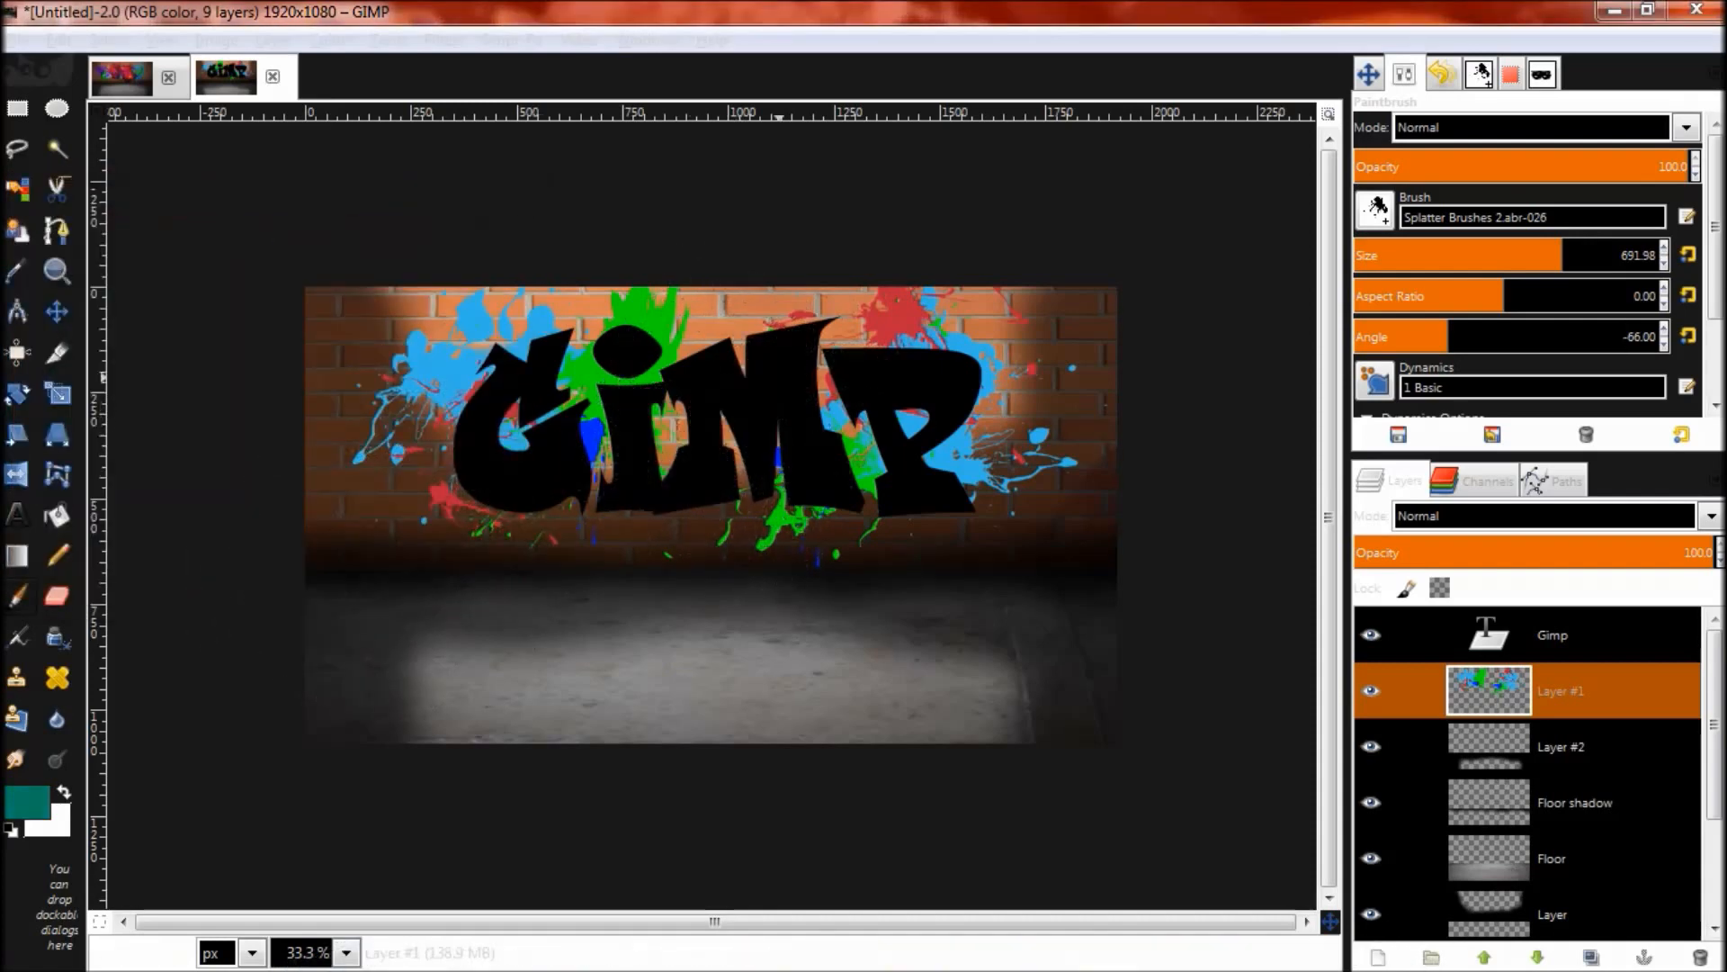
Step: Enlarge the brush to 1000 and stamp teal splatters behind the i and M and across the wall's top edge above the M
left_click(1622, 248)
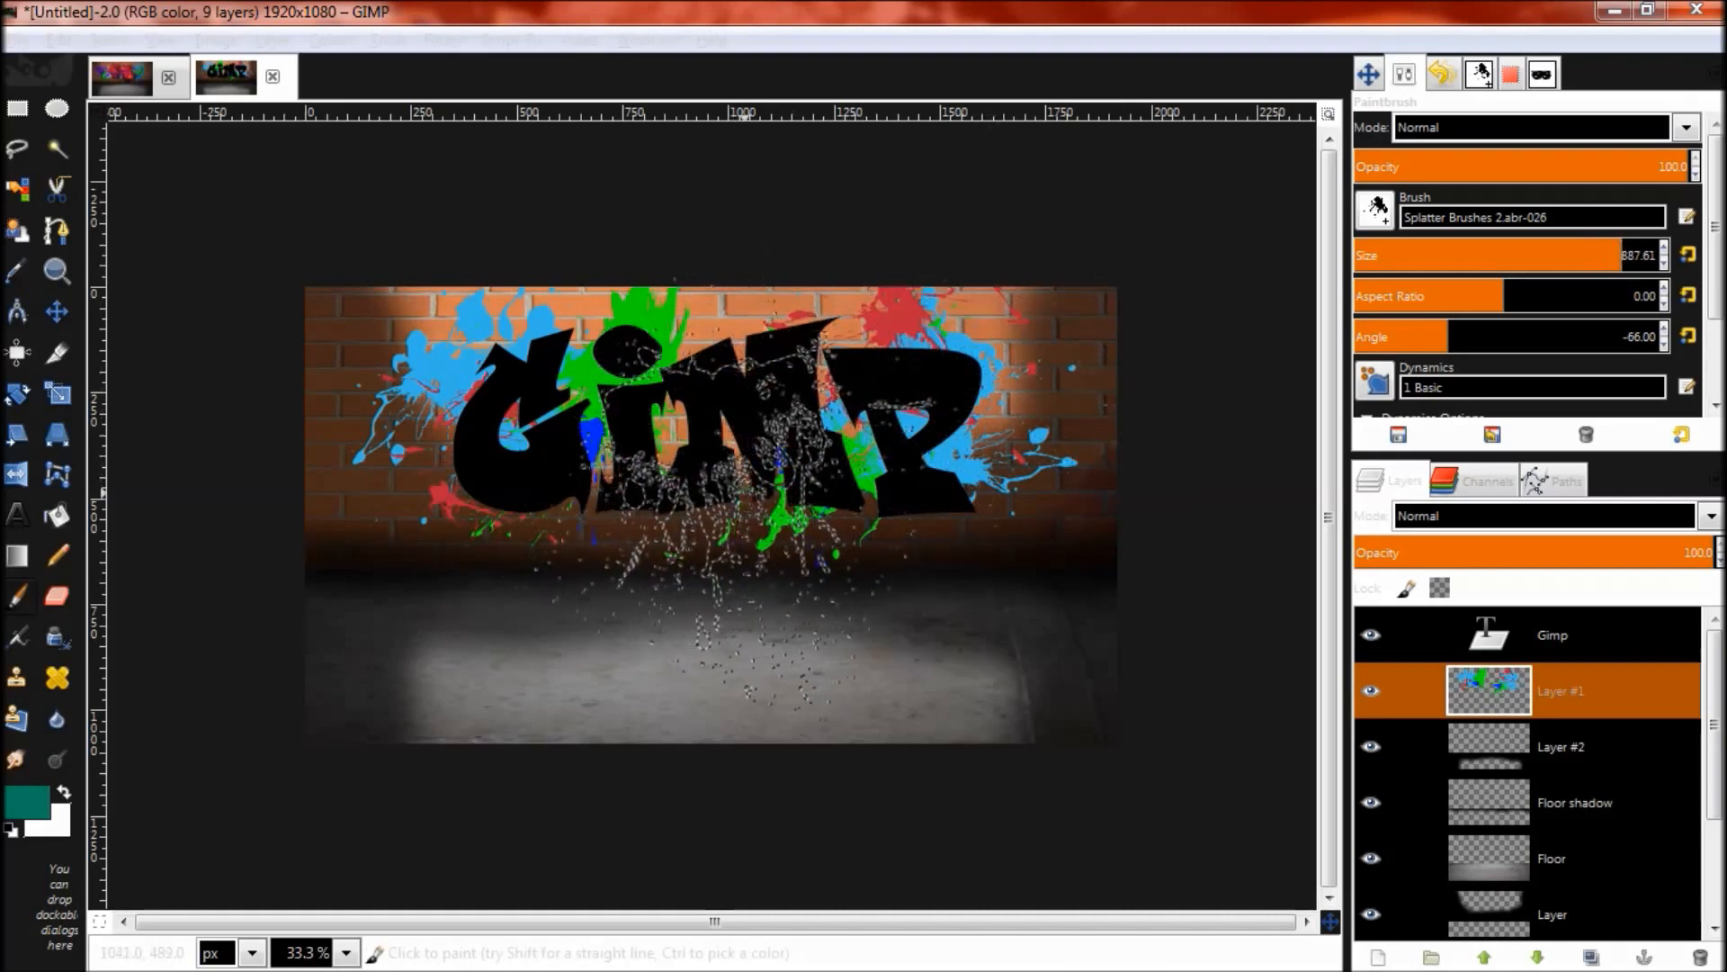
left_click_drag(1624, 249, 1660, 249)
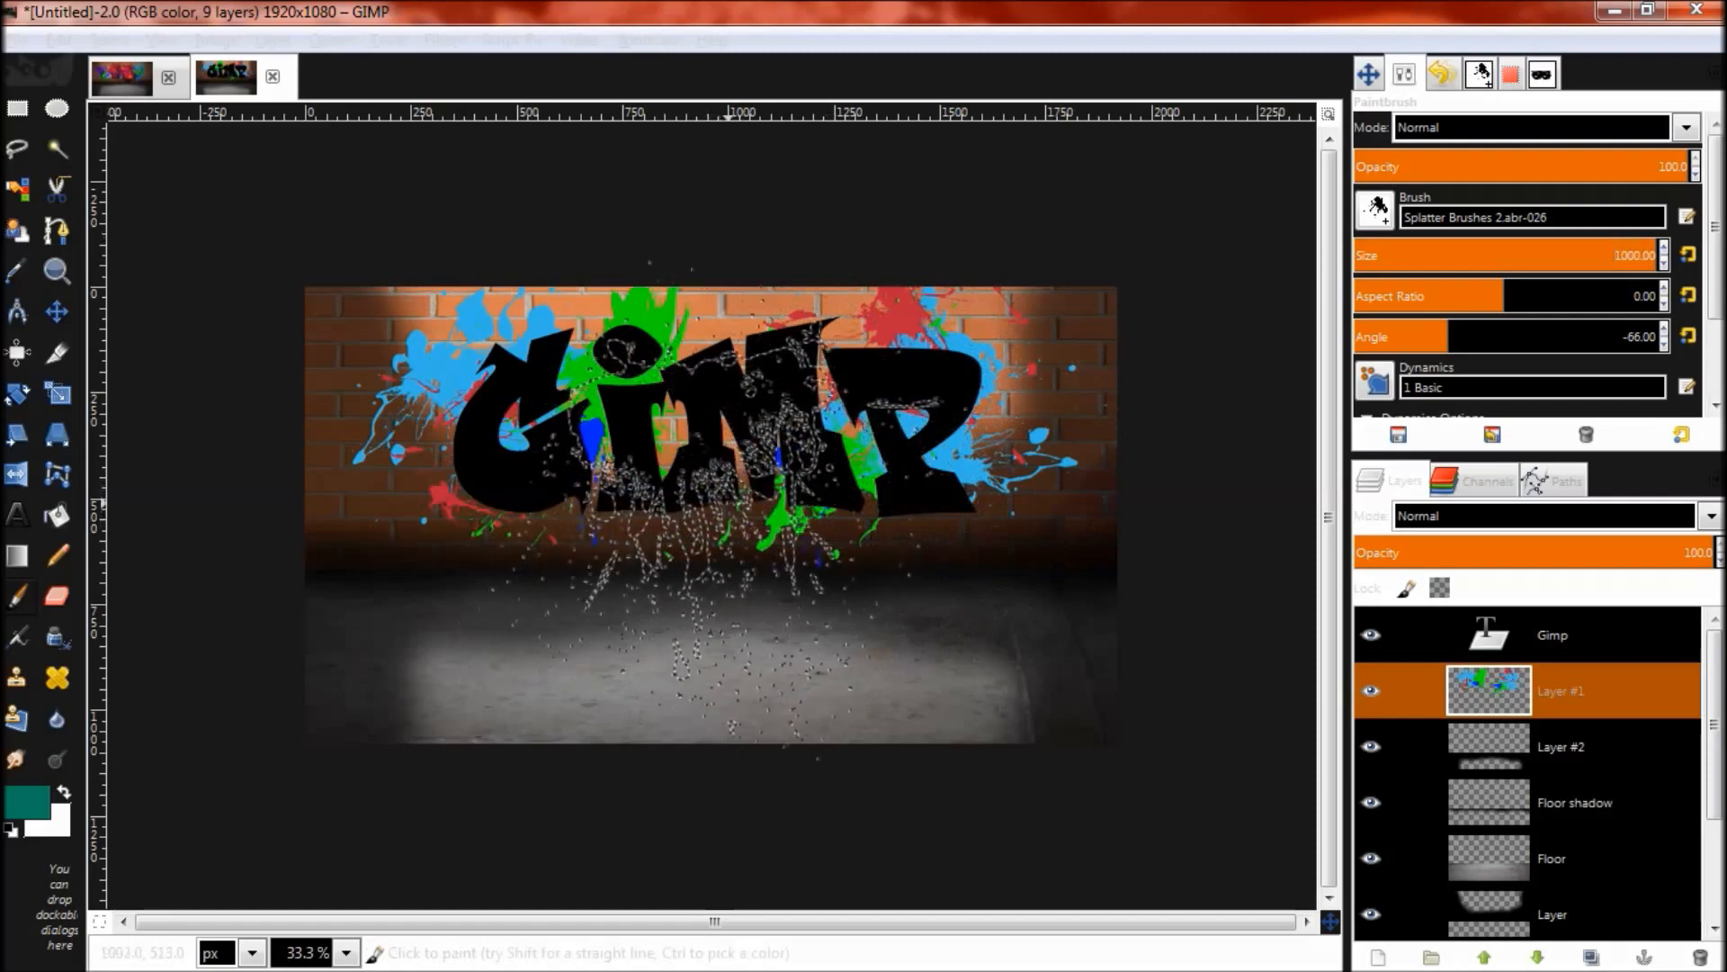
left_click(731, 510)
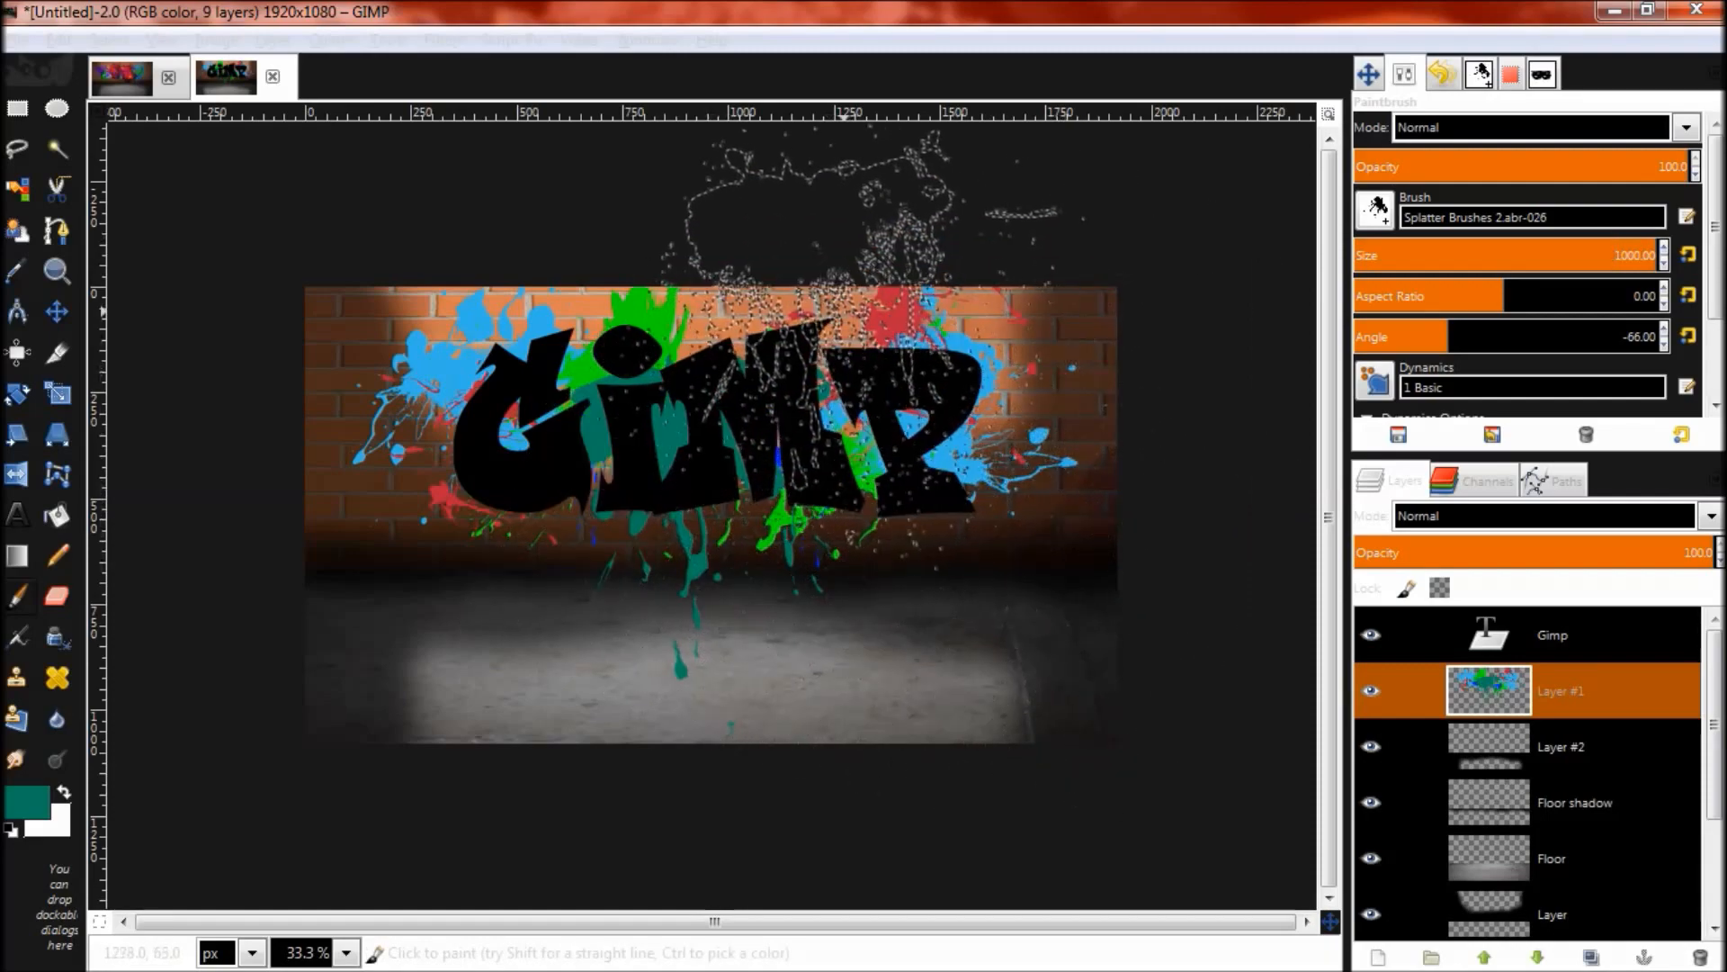
left_click(840, 305)
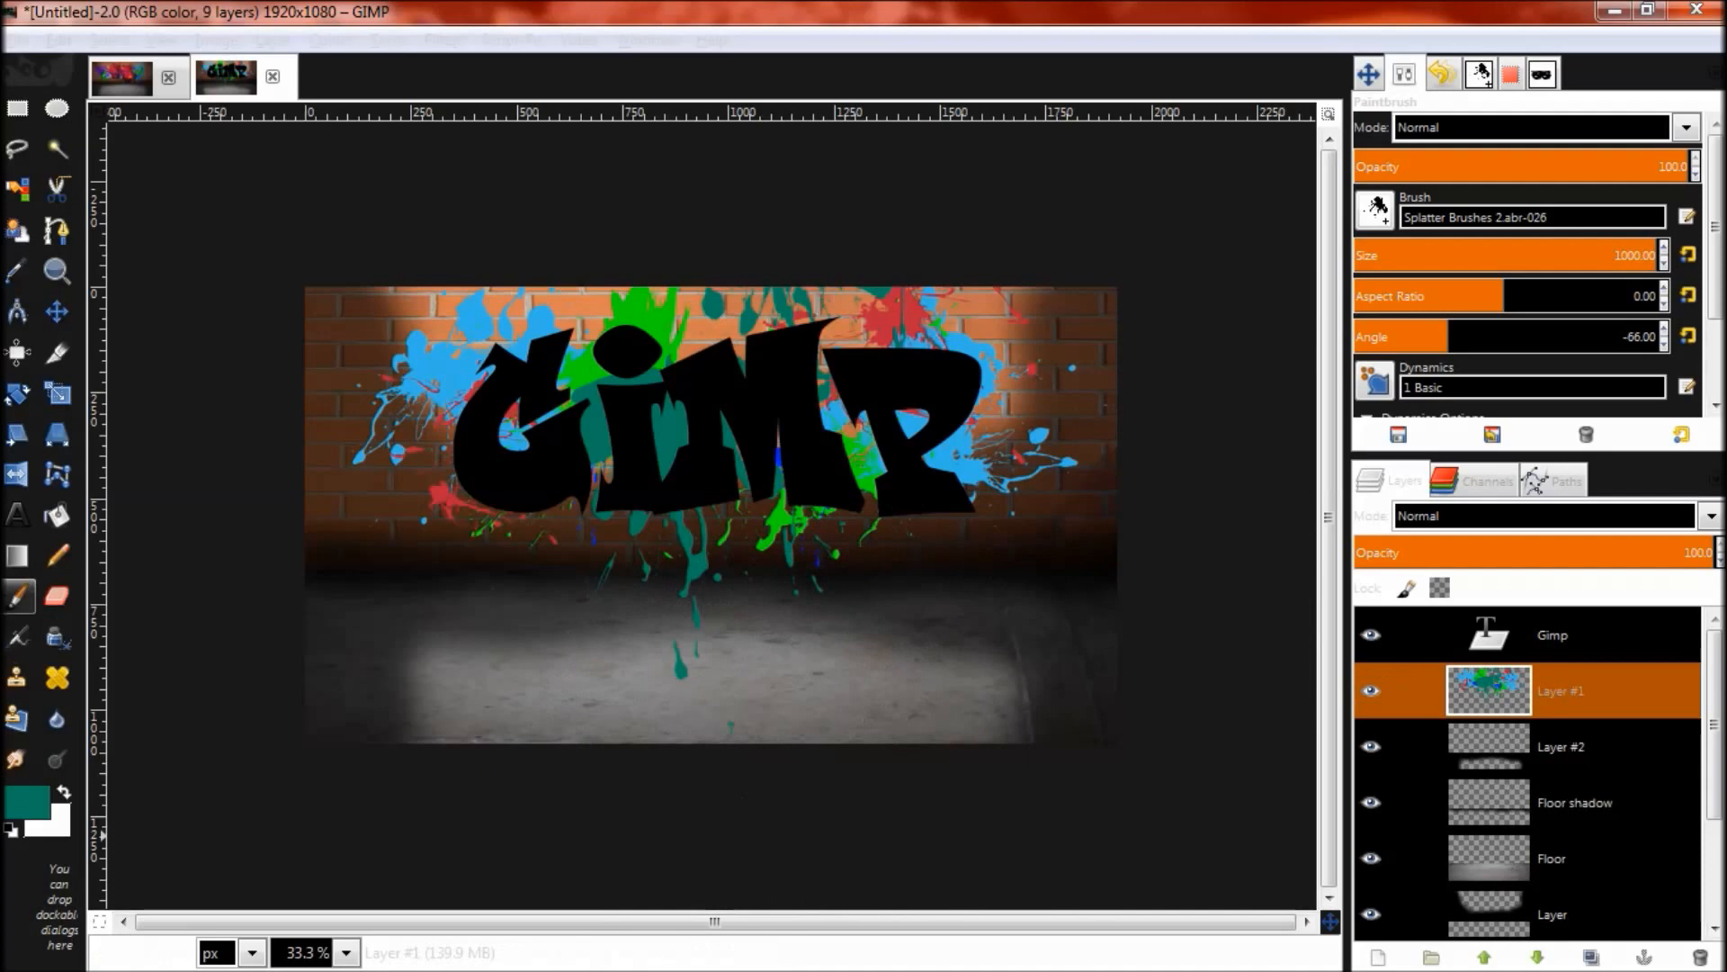
Step: Switch to the soft round 2. Hardness 025 brush and set its size to 425.57
left_click(1375, 209)
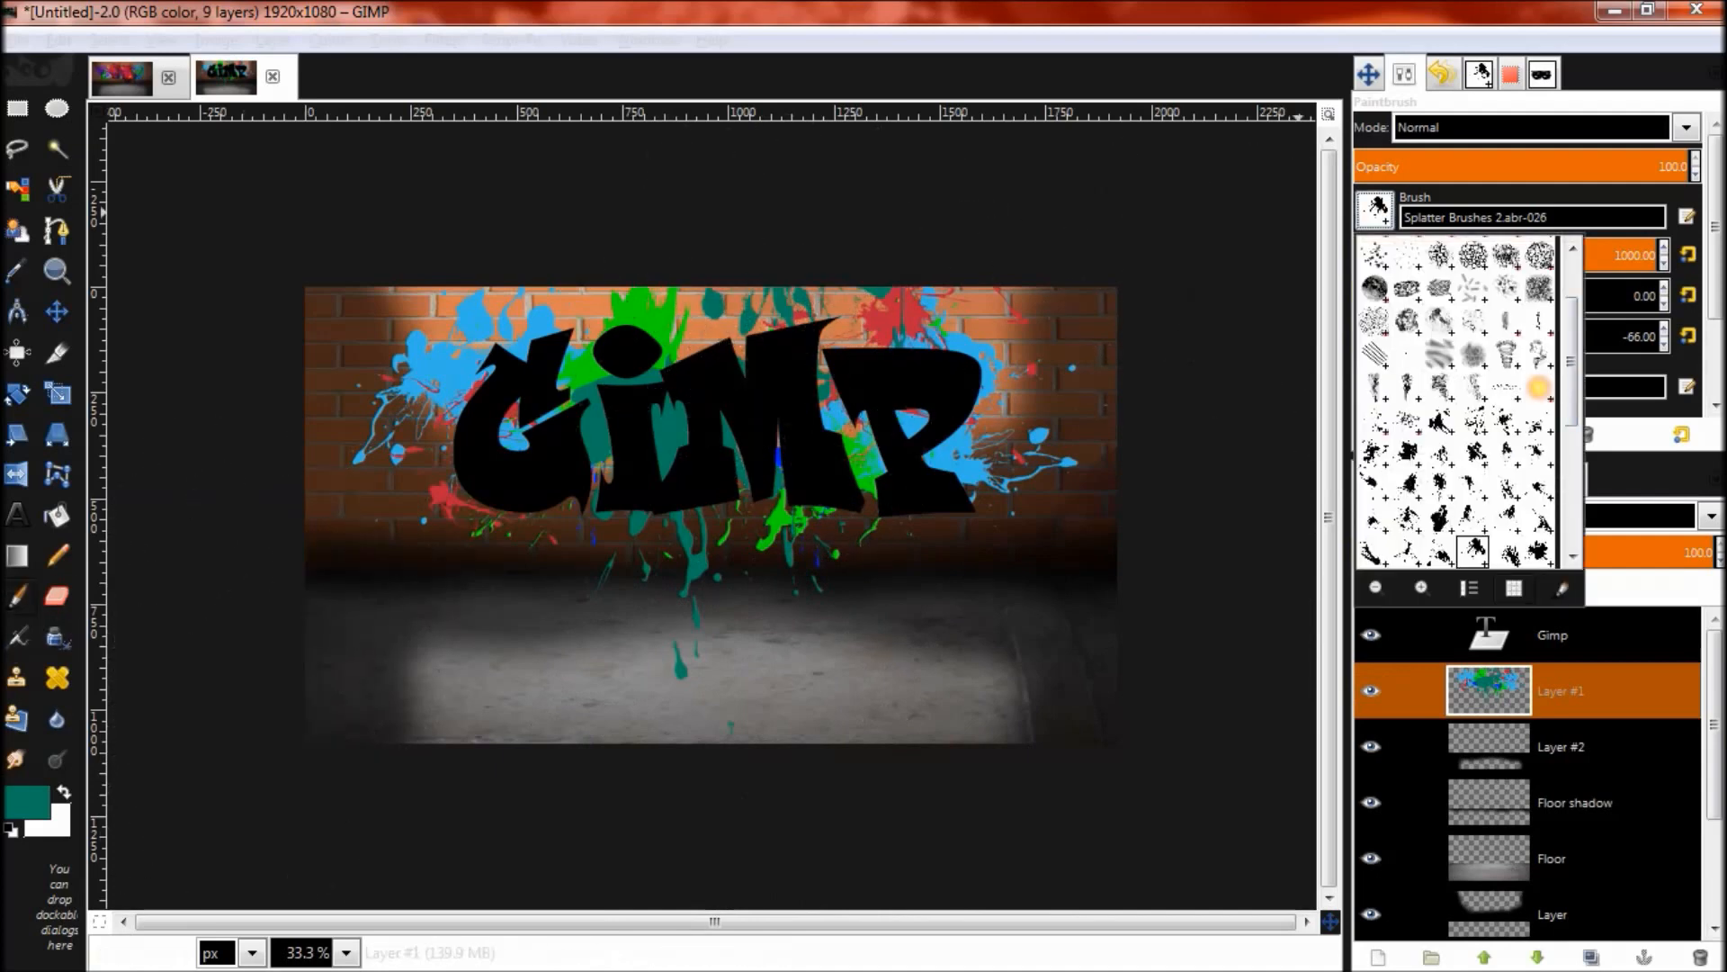
scroll(1571, 360, "down", 6)
left_click_drag(1571, 481, 1571, 321)
left_click(1374, 287)
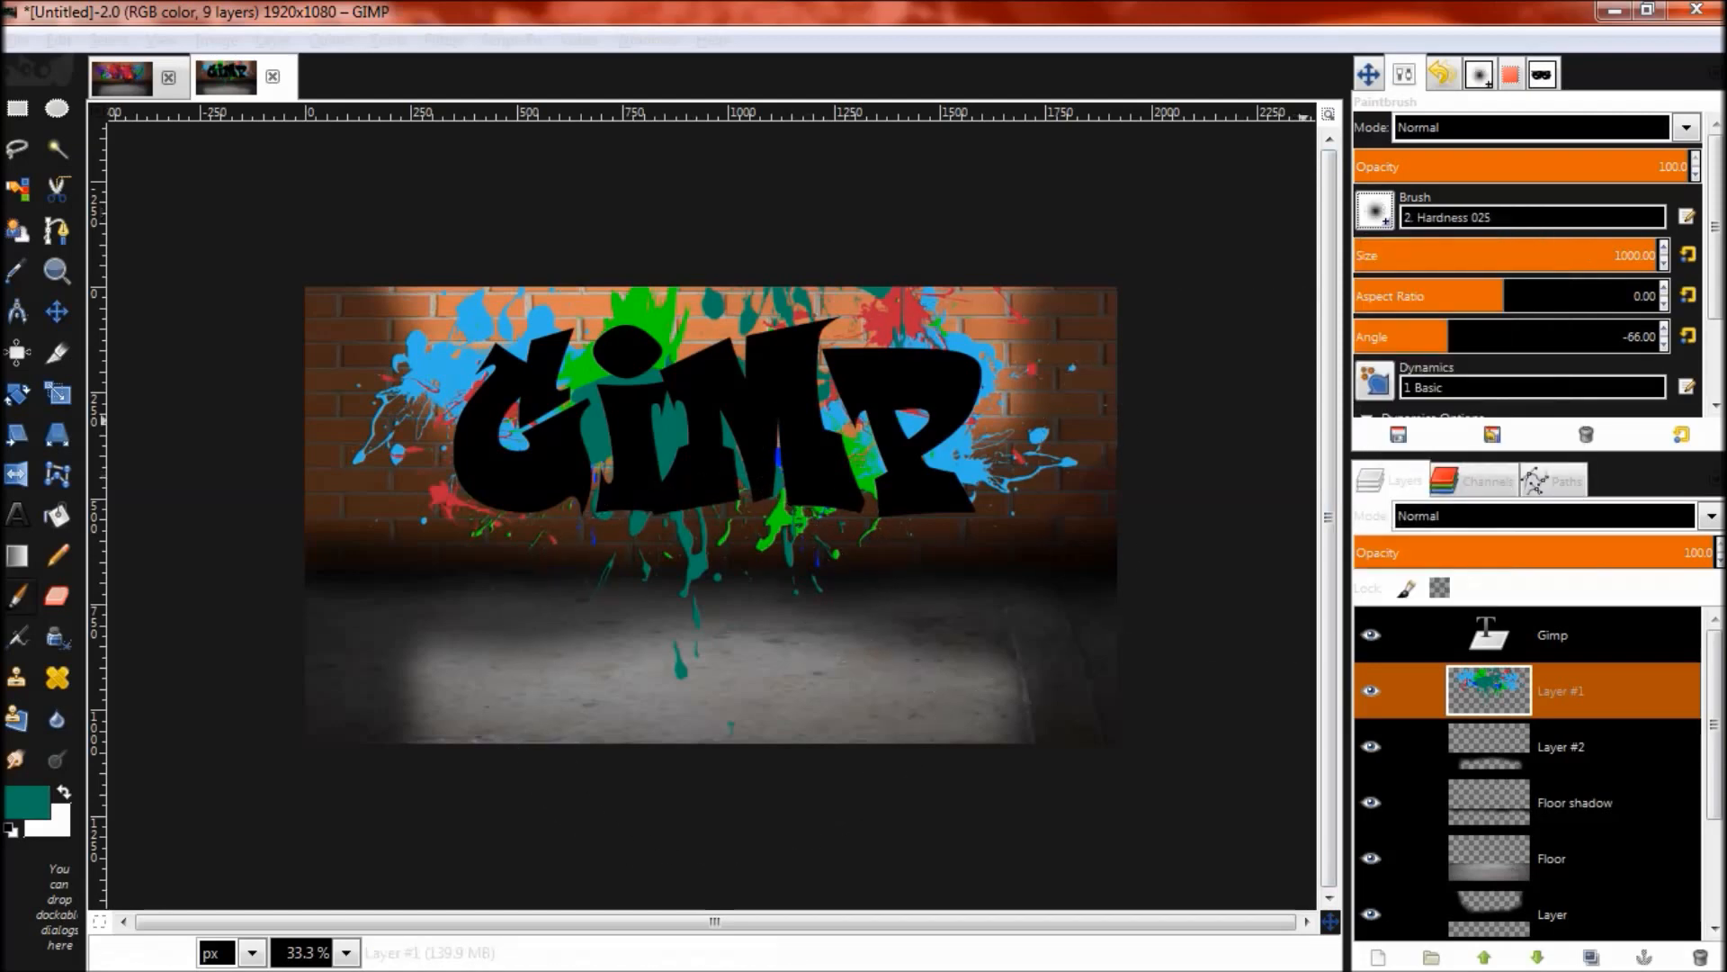
left_click_drag(1658, 255, 1479, 256)
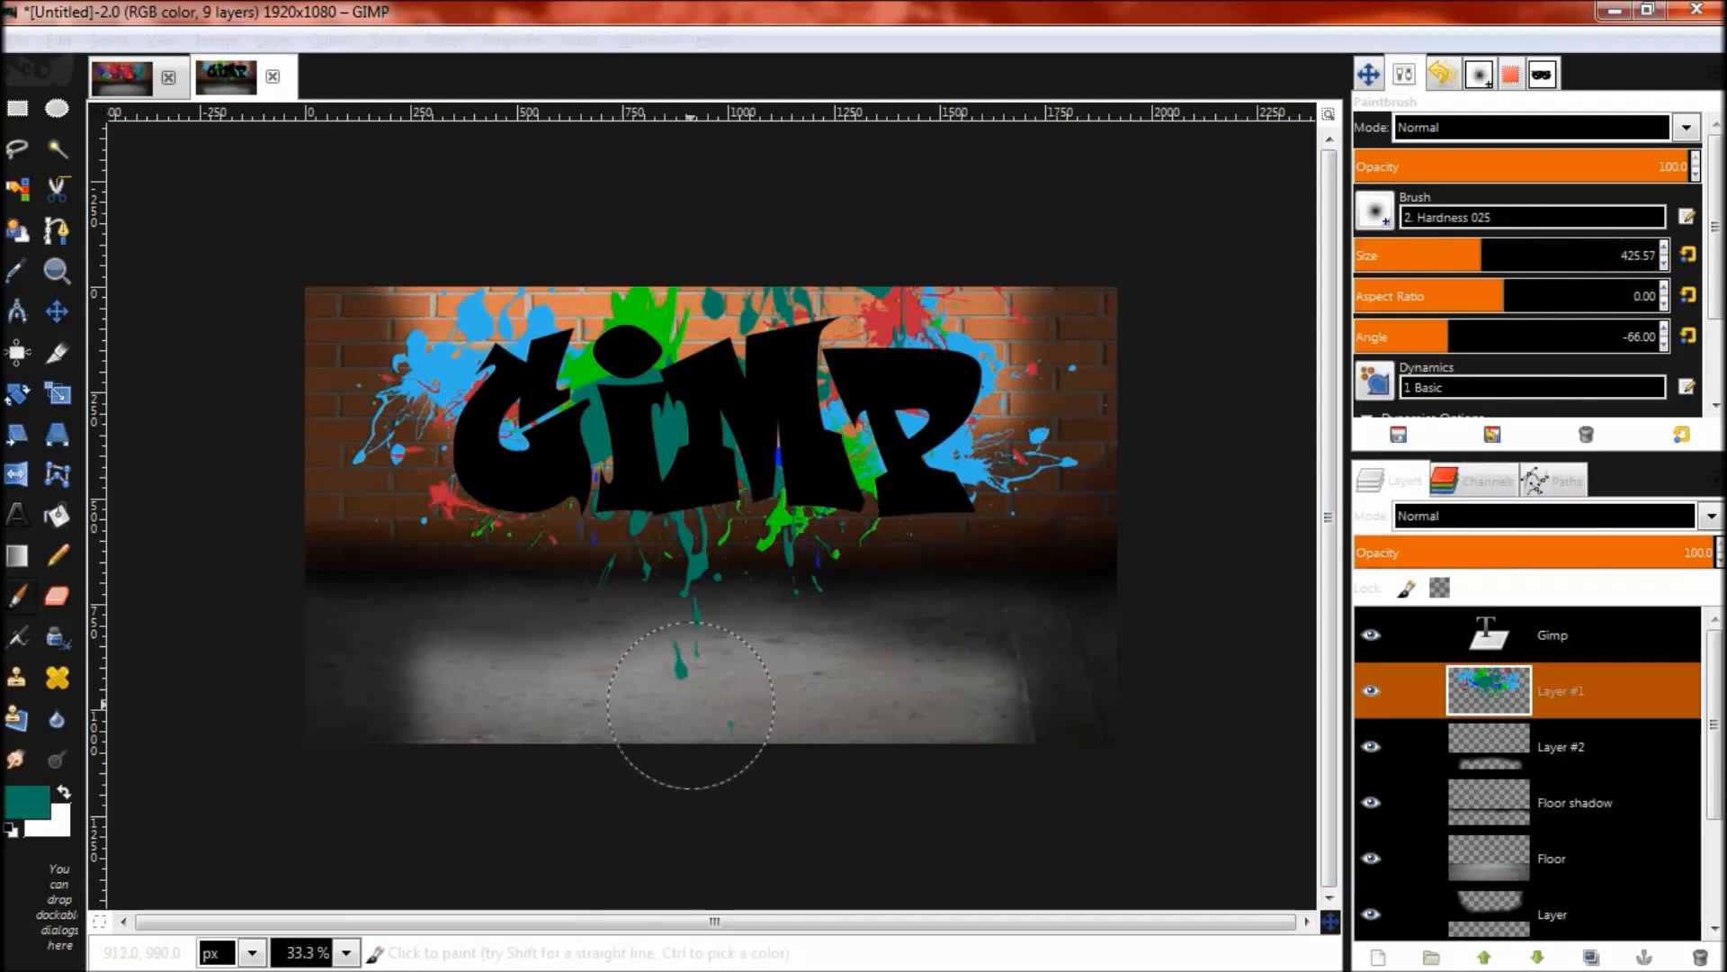
Step: Erase the teal paint drips over the concrete floor on Layer #1 with the Eraser, and reduce its size to 263.24
key("shift+e")
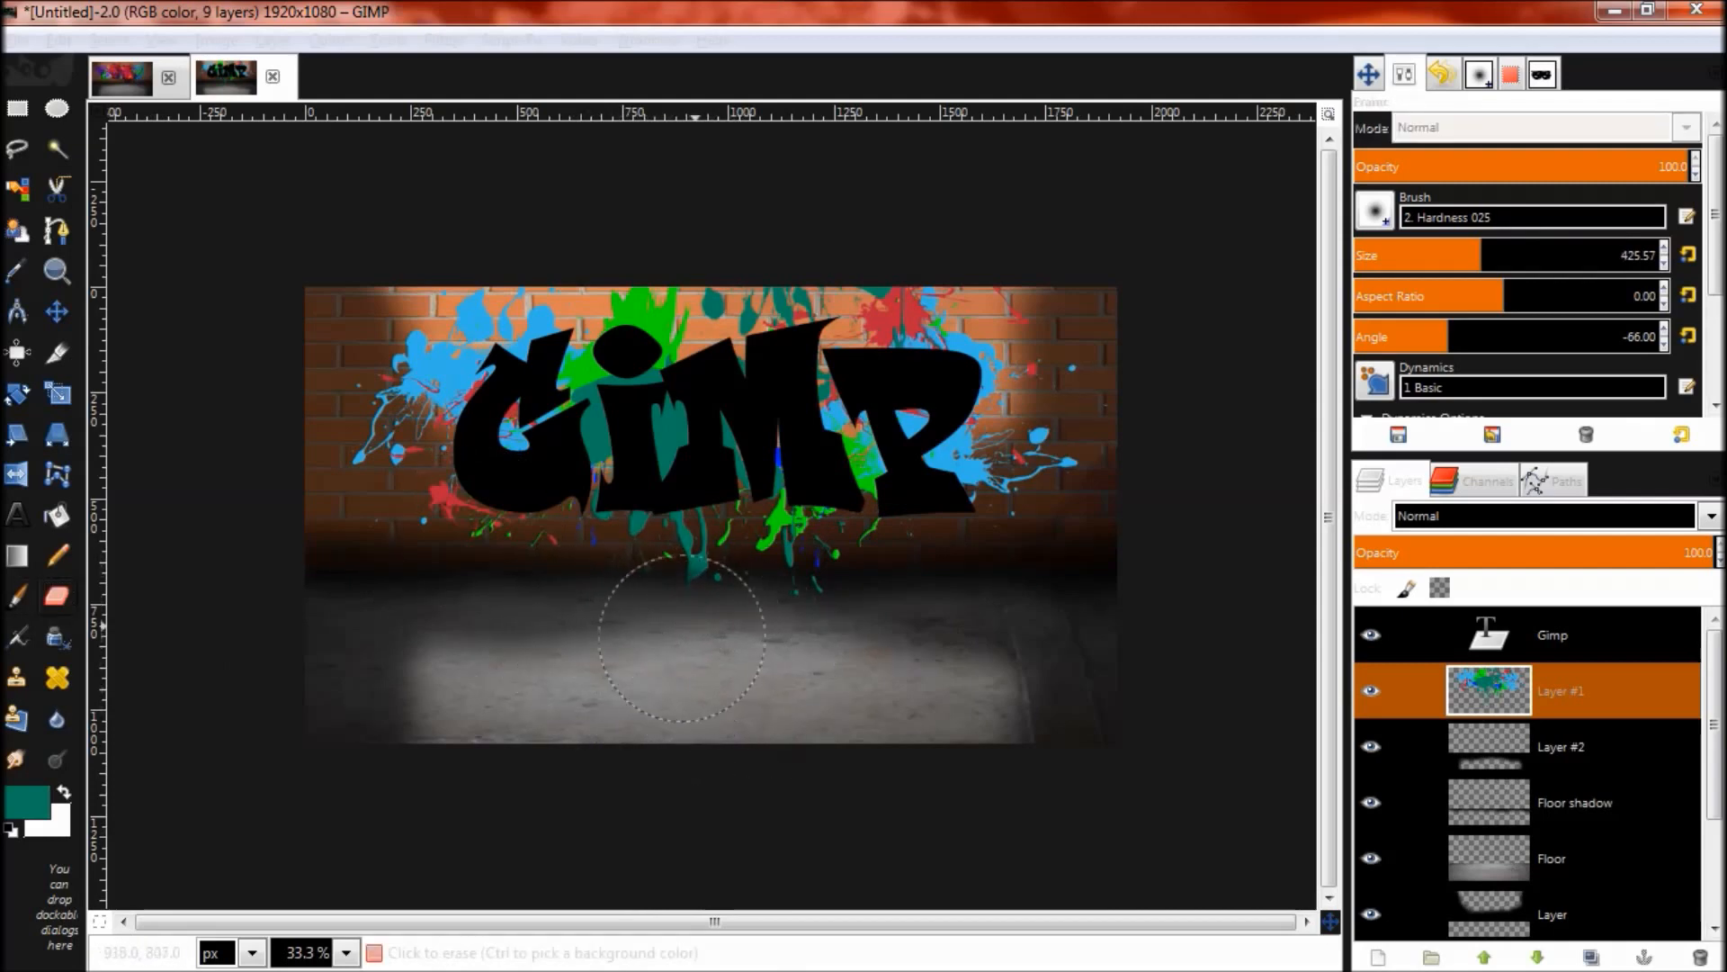
left_click_drag(803, 626, 675, 625)
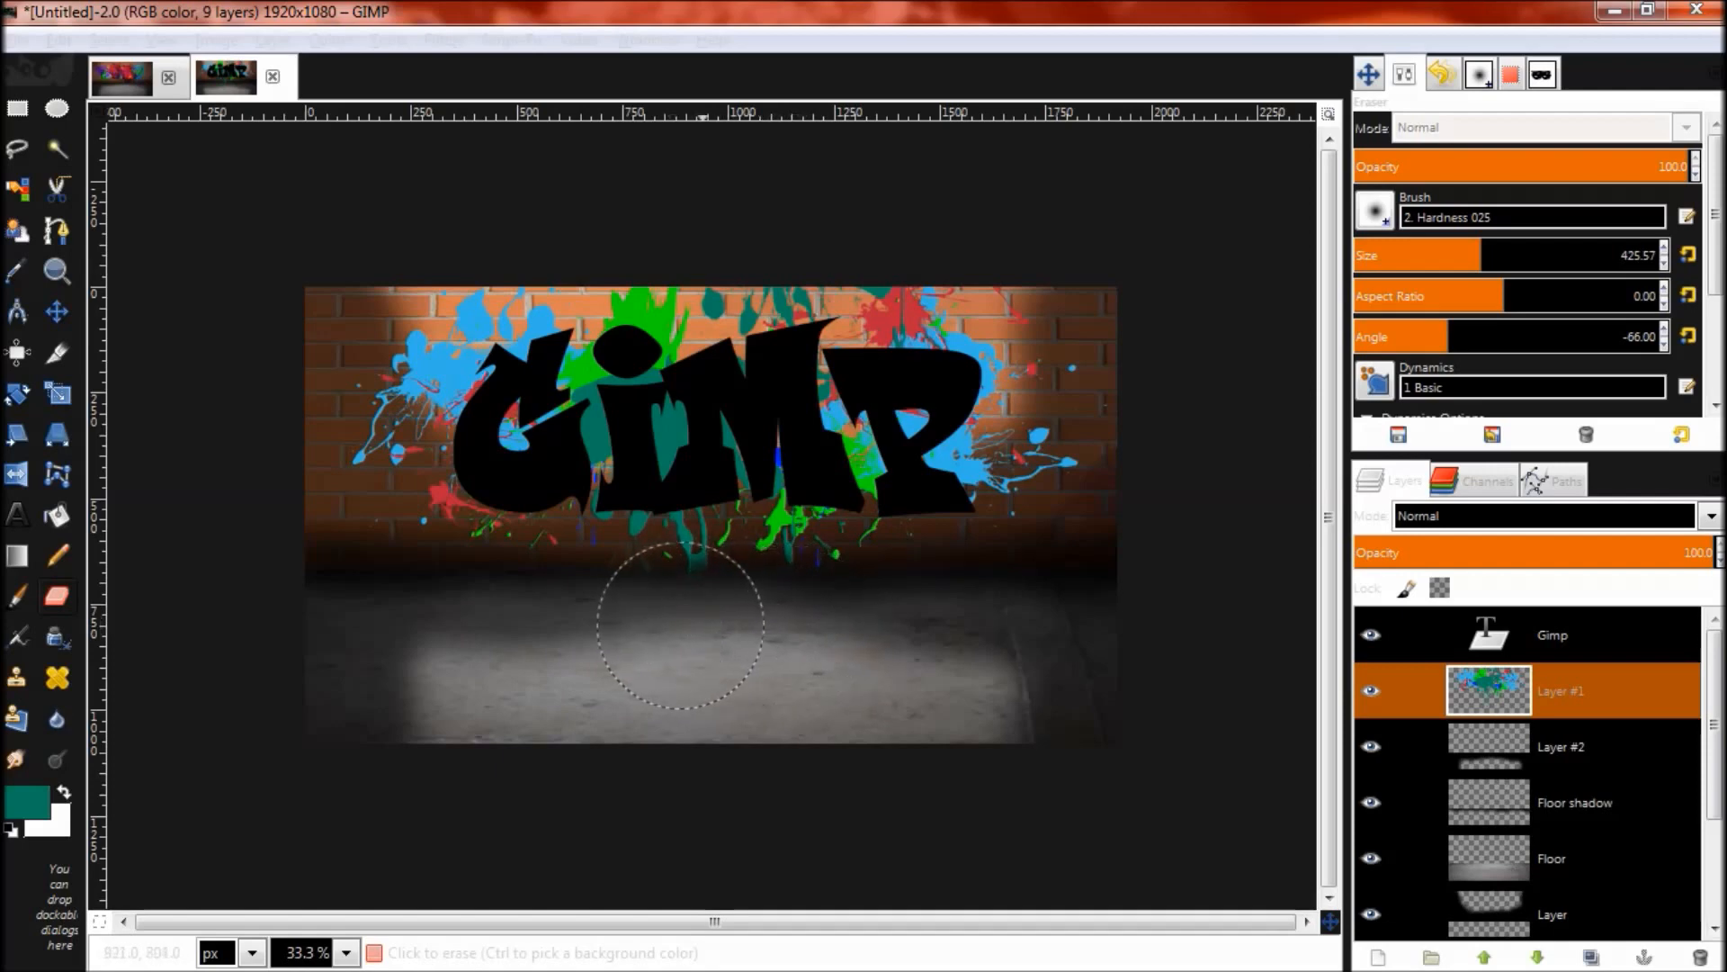
key("bracketleft")
key("bracketleft")
key("bracketleft")
key("bracketleft")
key("bracketleft")
key("bracketleft")
key("bracketleft")
key("bracketleft")
left_click_drag(1478, 255, 1432, 255)
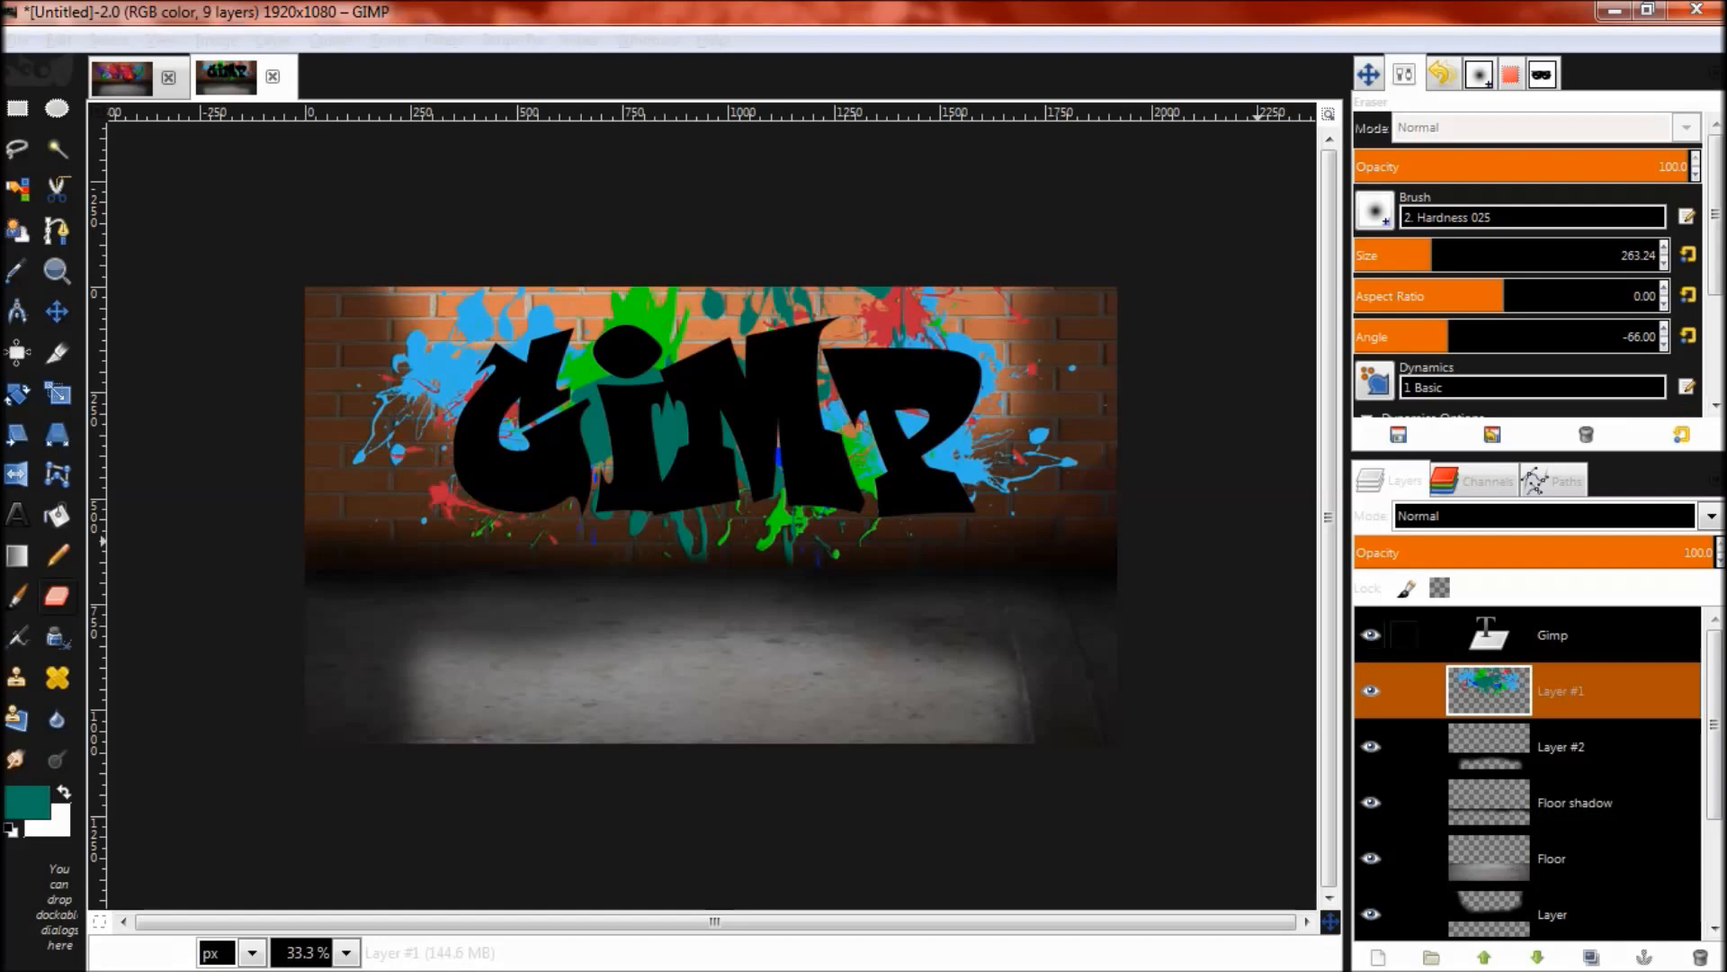
Step: Make a selection from the outlines of the Gimp layer's letters and set the foreground color to dark blue 005981
left_click(1553, 635)
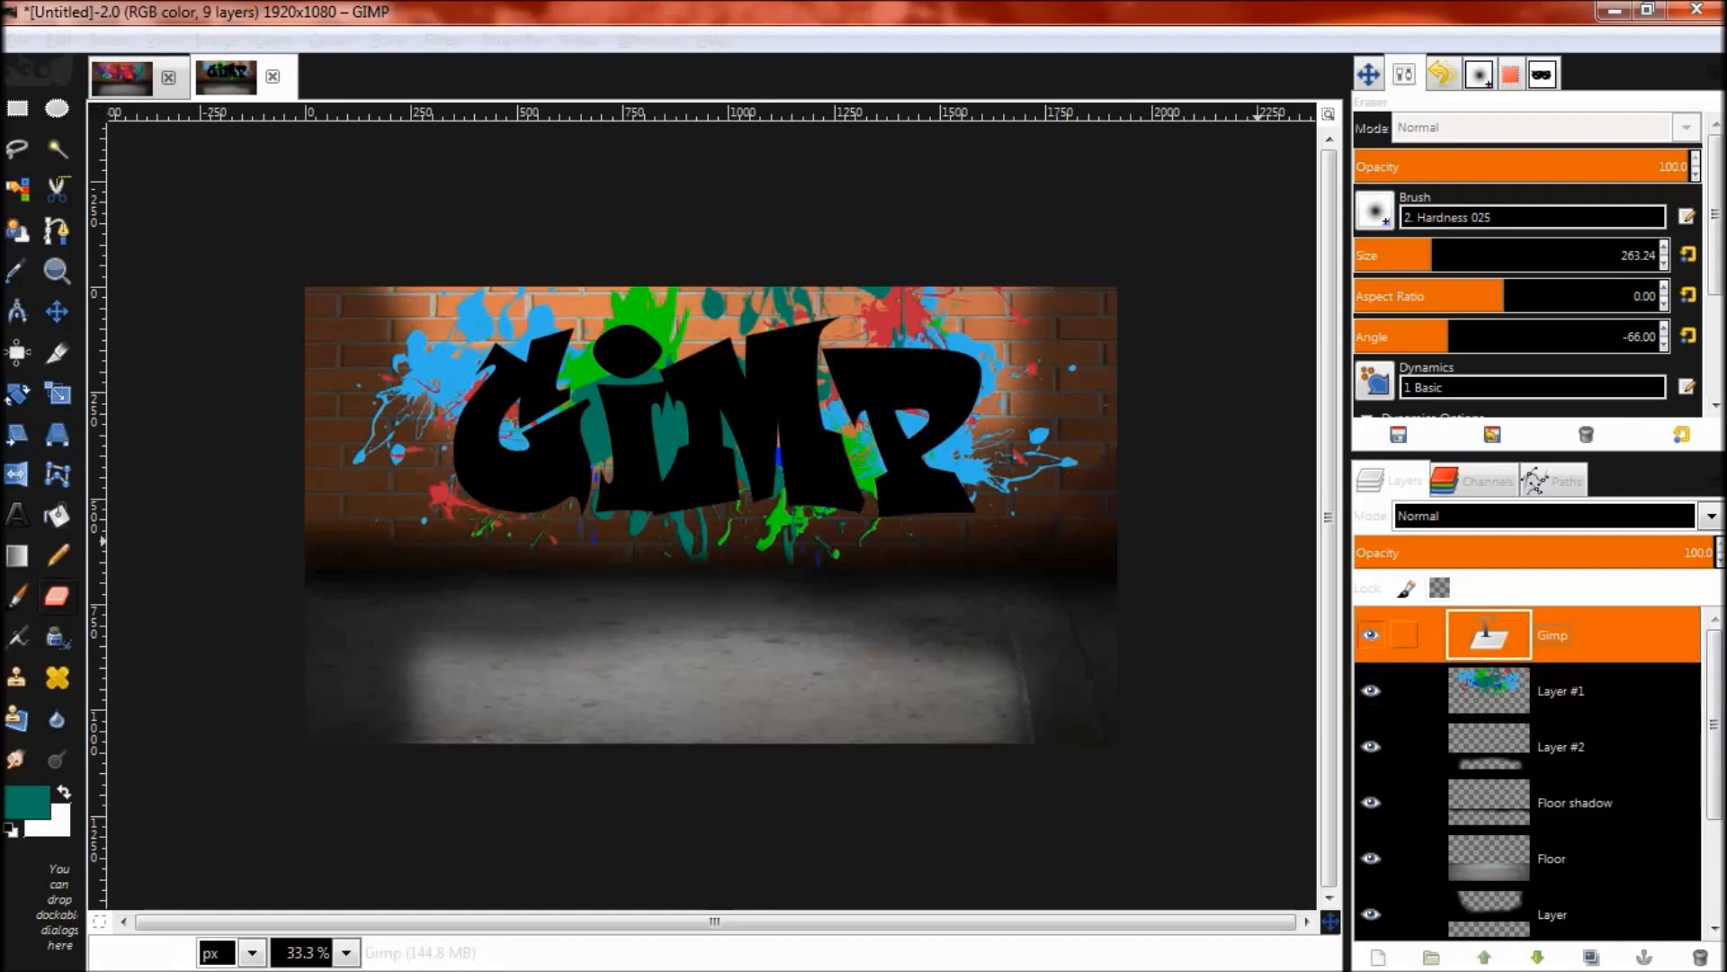
left_click(1489, 635, "alt")
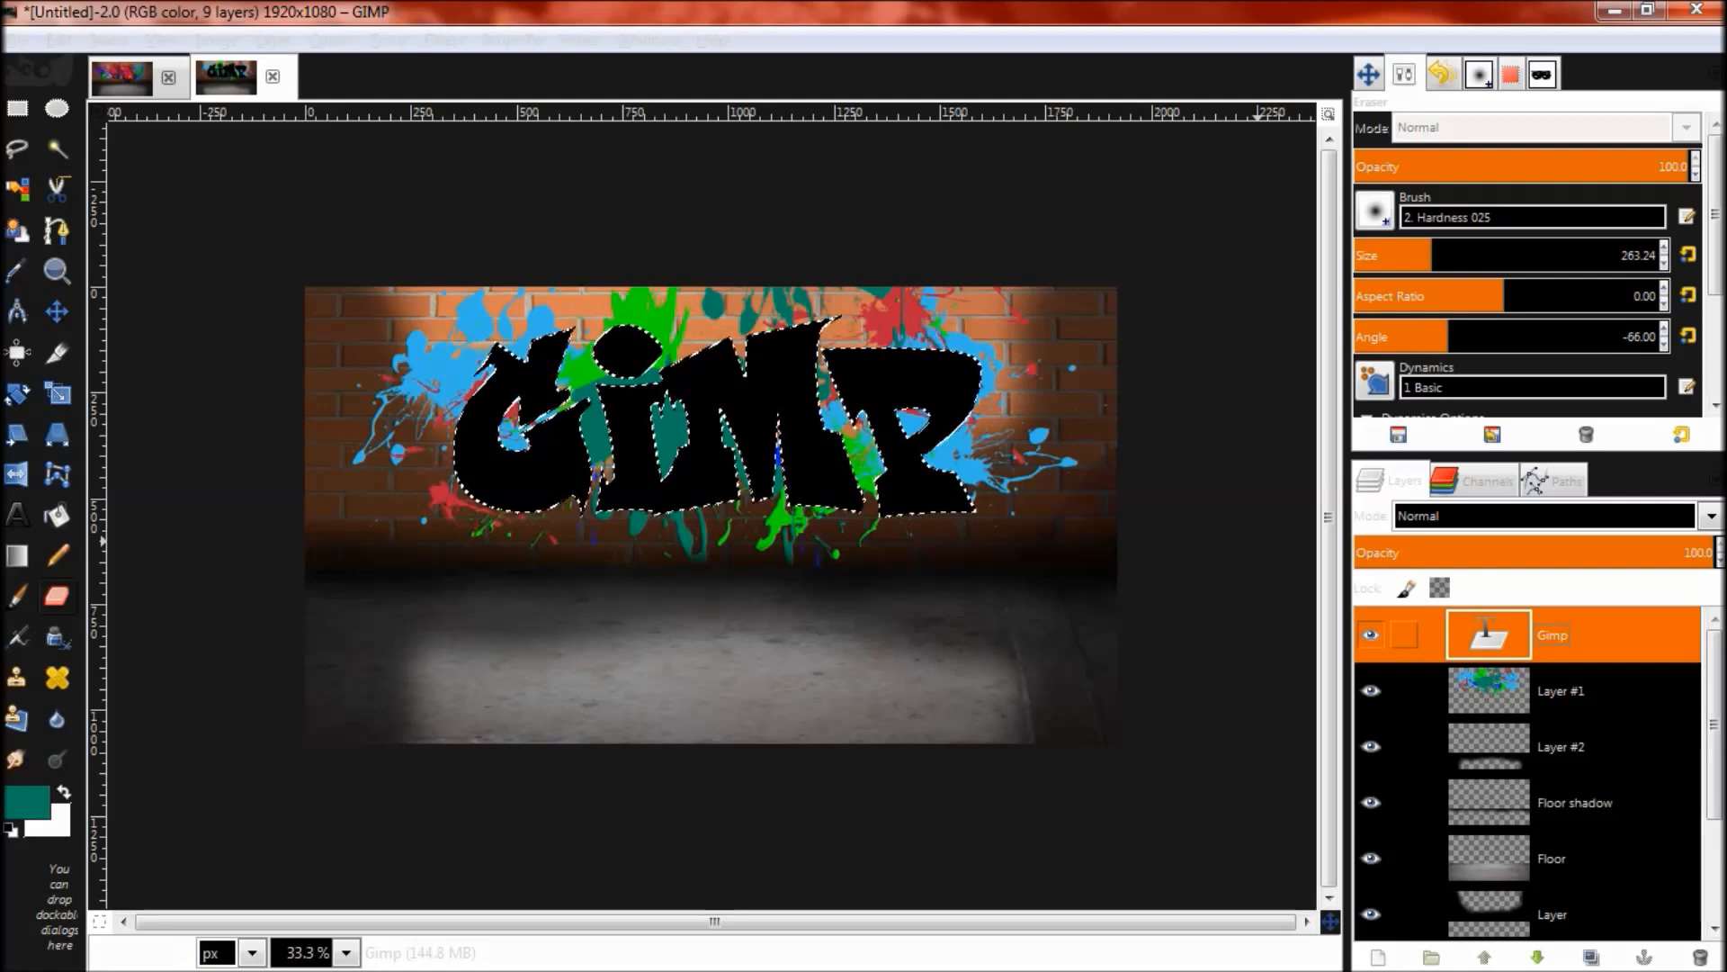
left_click(27, 800)
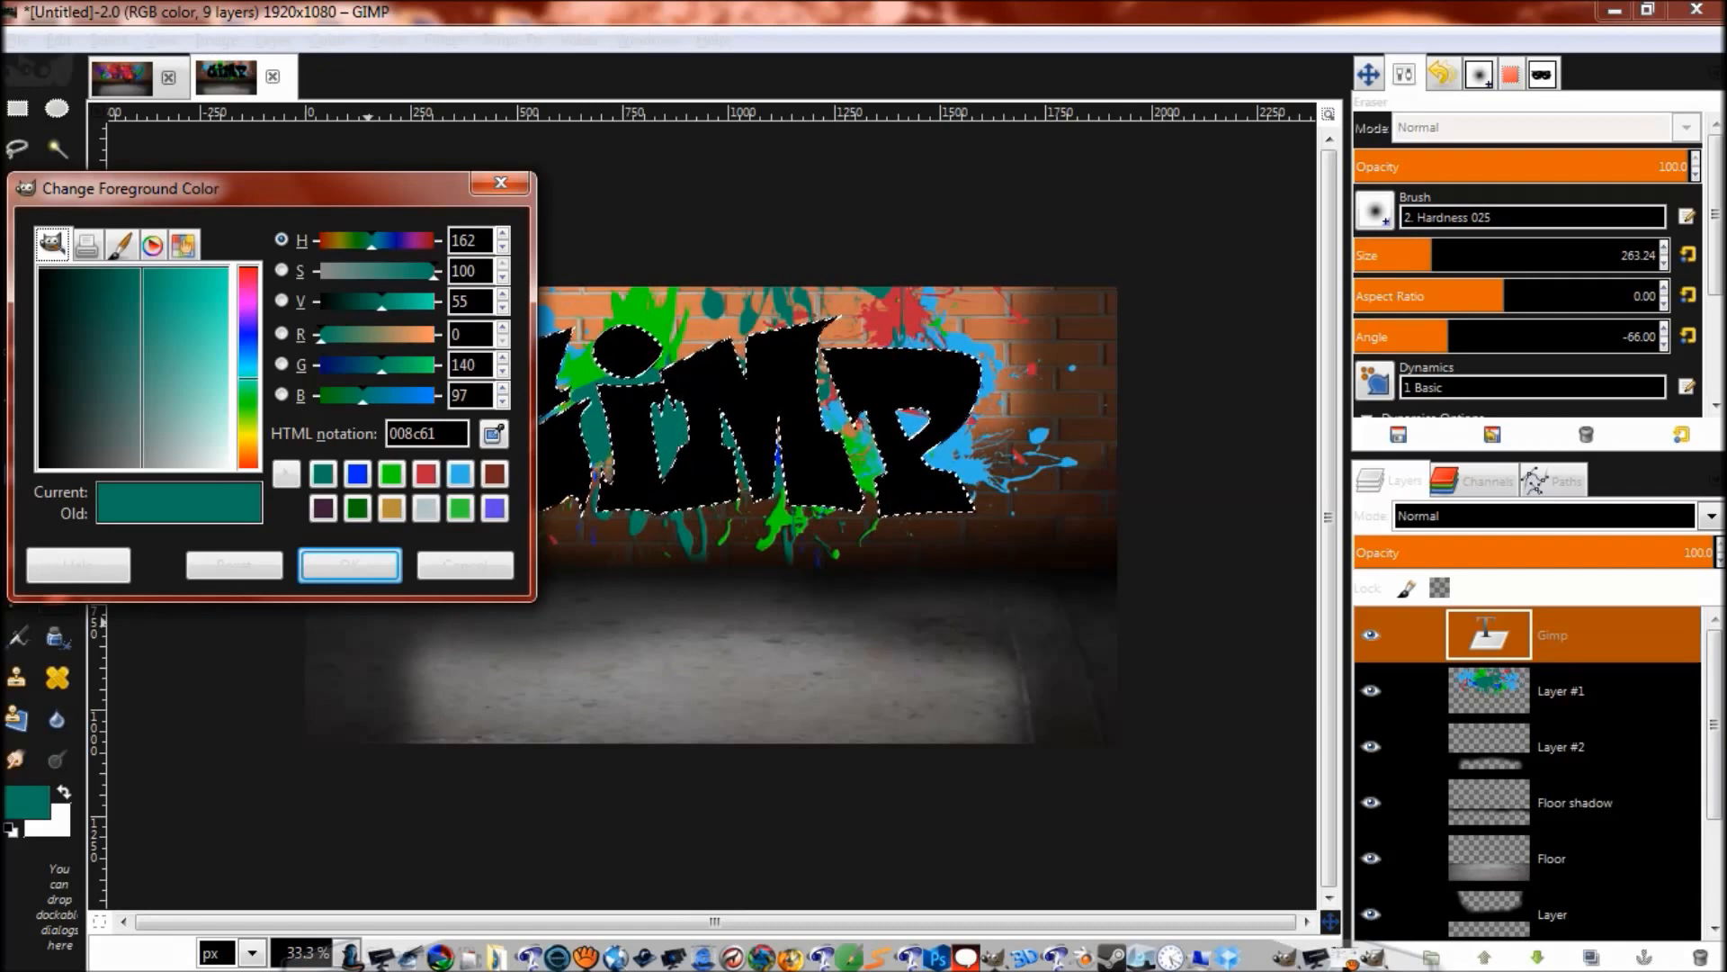
left_click_drag(381, 302, 403, 302)
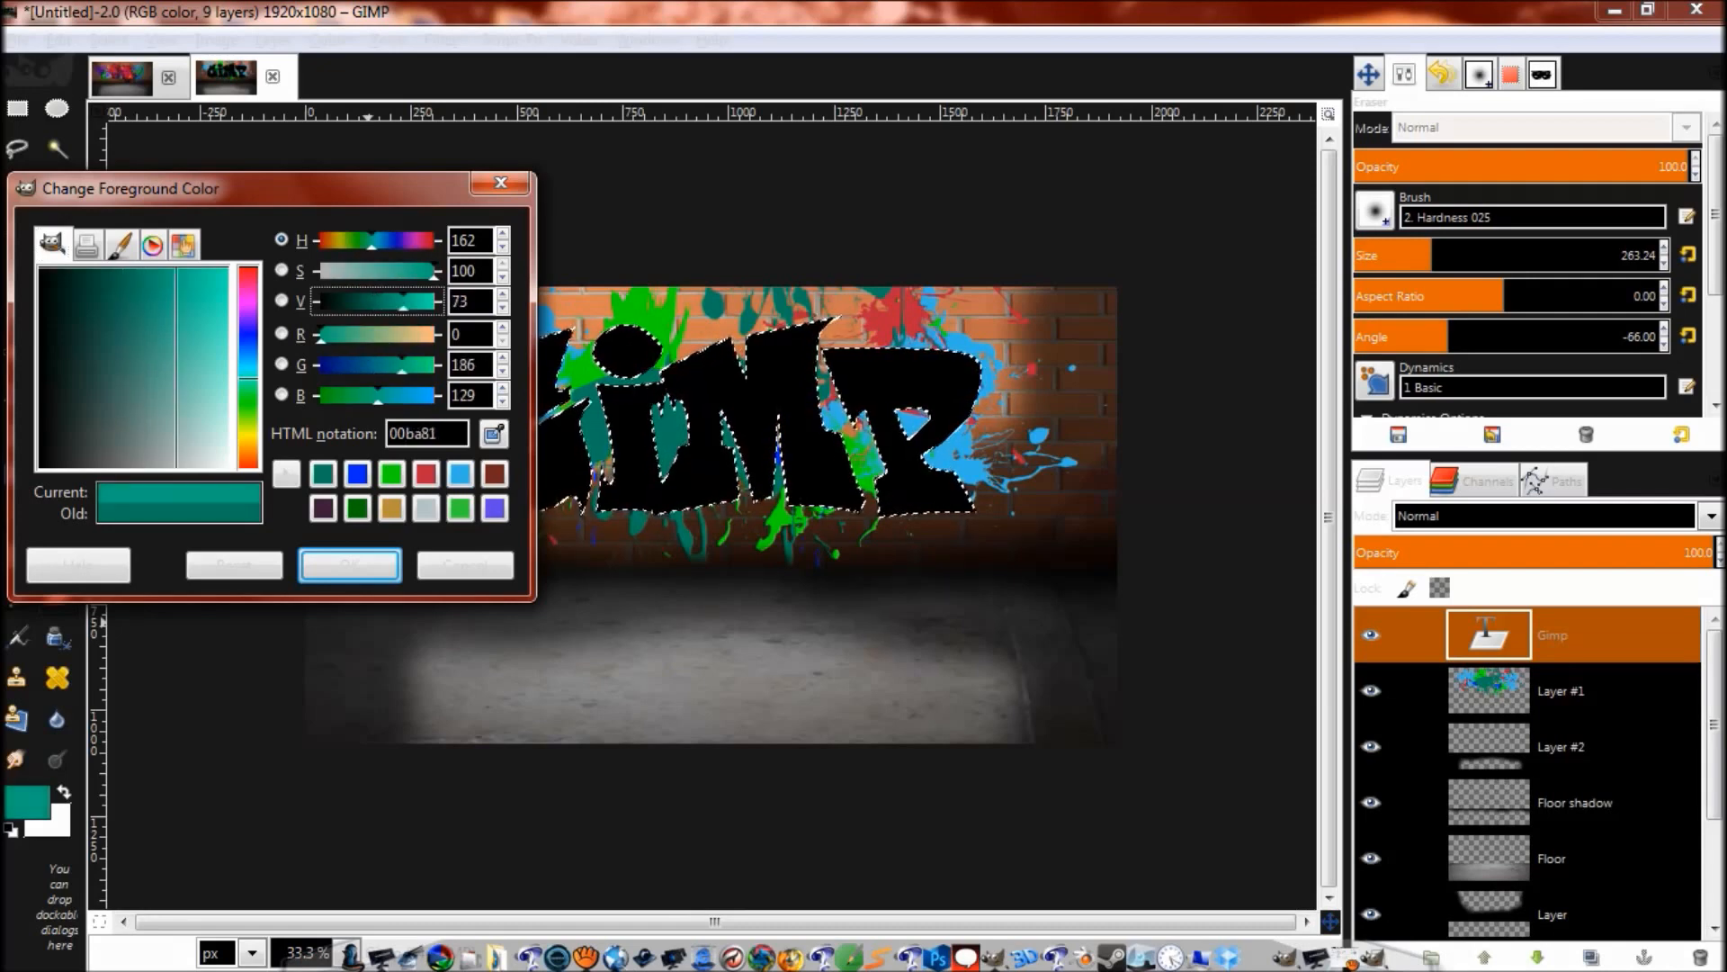
left_click_drag(404, 367, 361, 368)
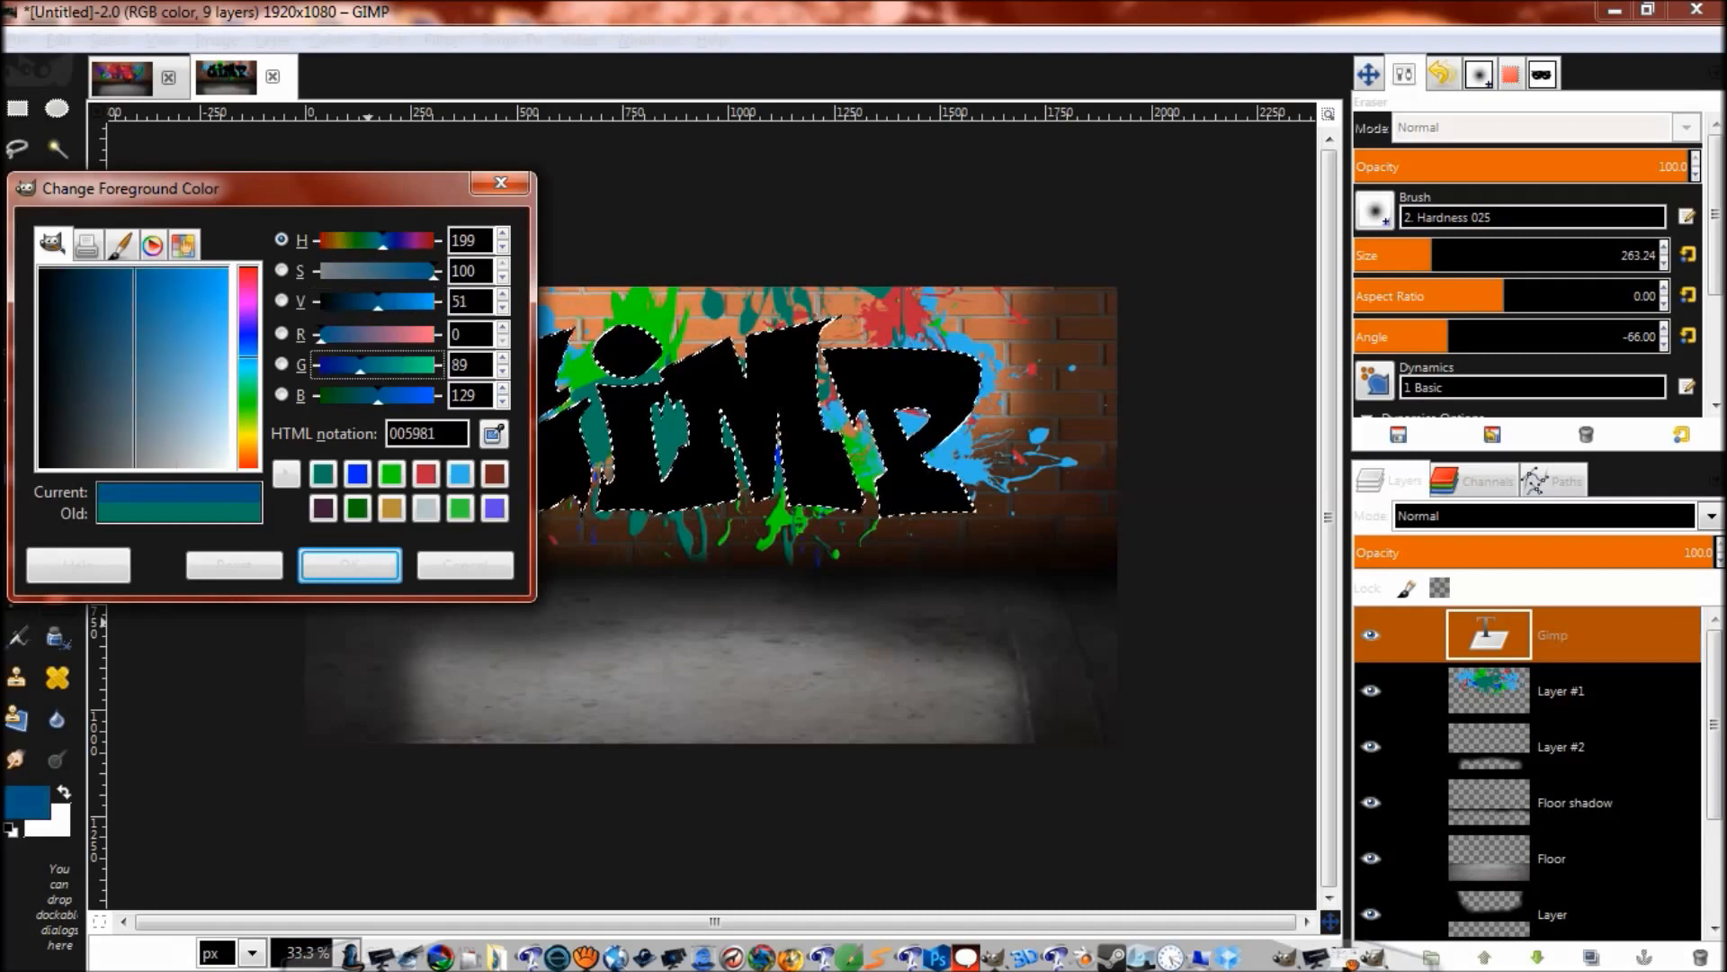
left_click(349, 565)
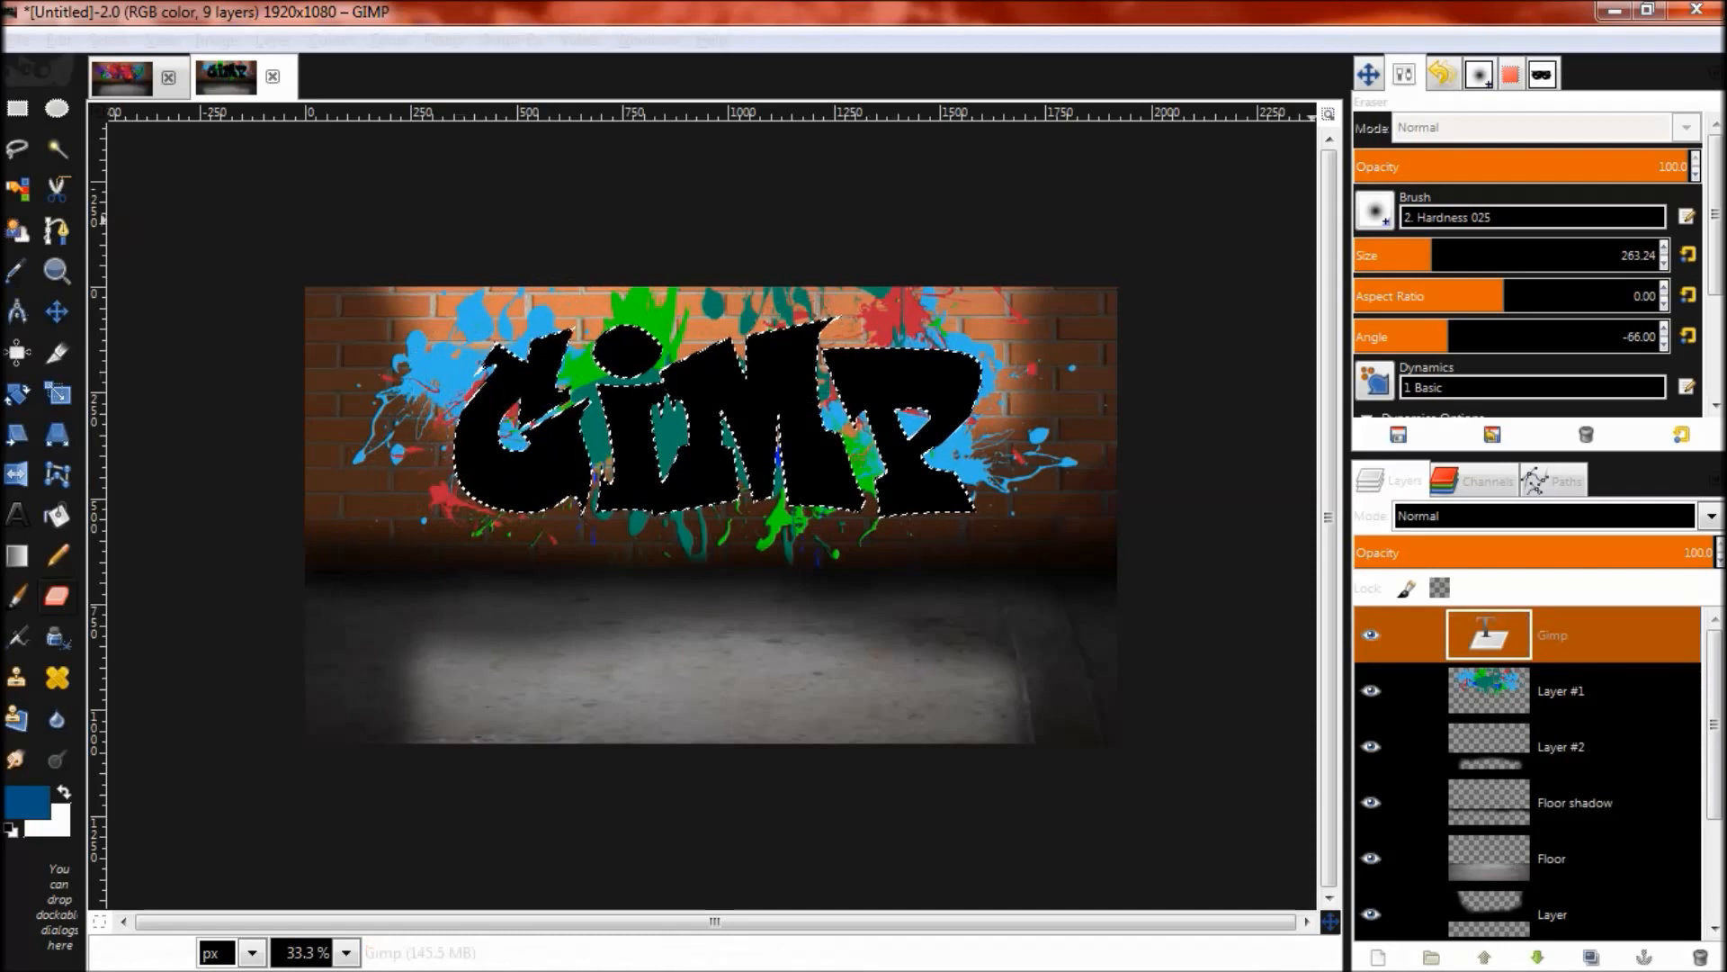
Step: Paint all the selected Gimp letters dark blue with the Paintbrush at size 358.98
left_click_drag(1455, 250, 1458, 250)
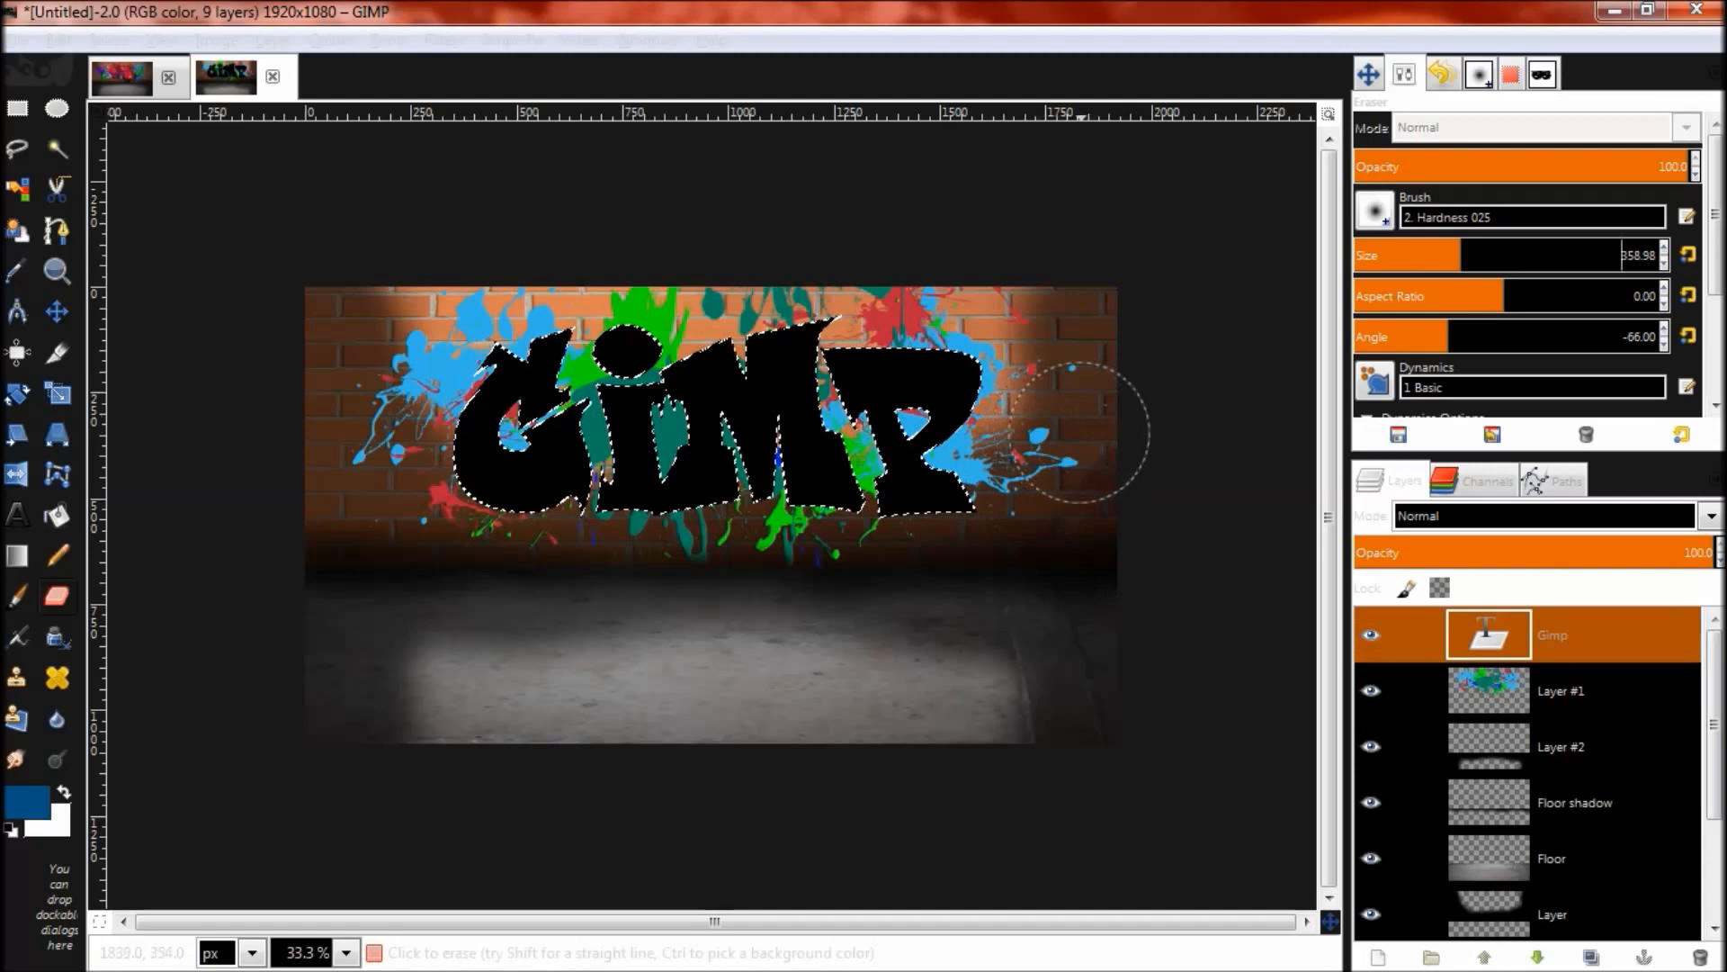
key("ctrl+z")
left_click(16, 595)
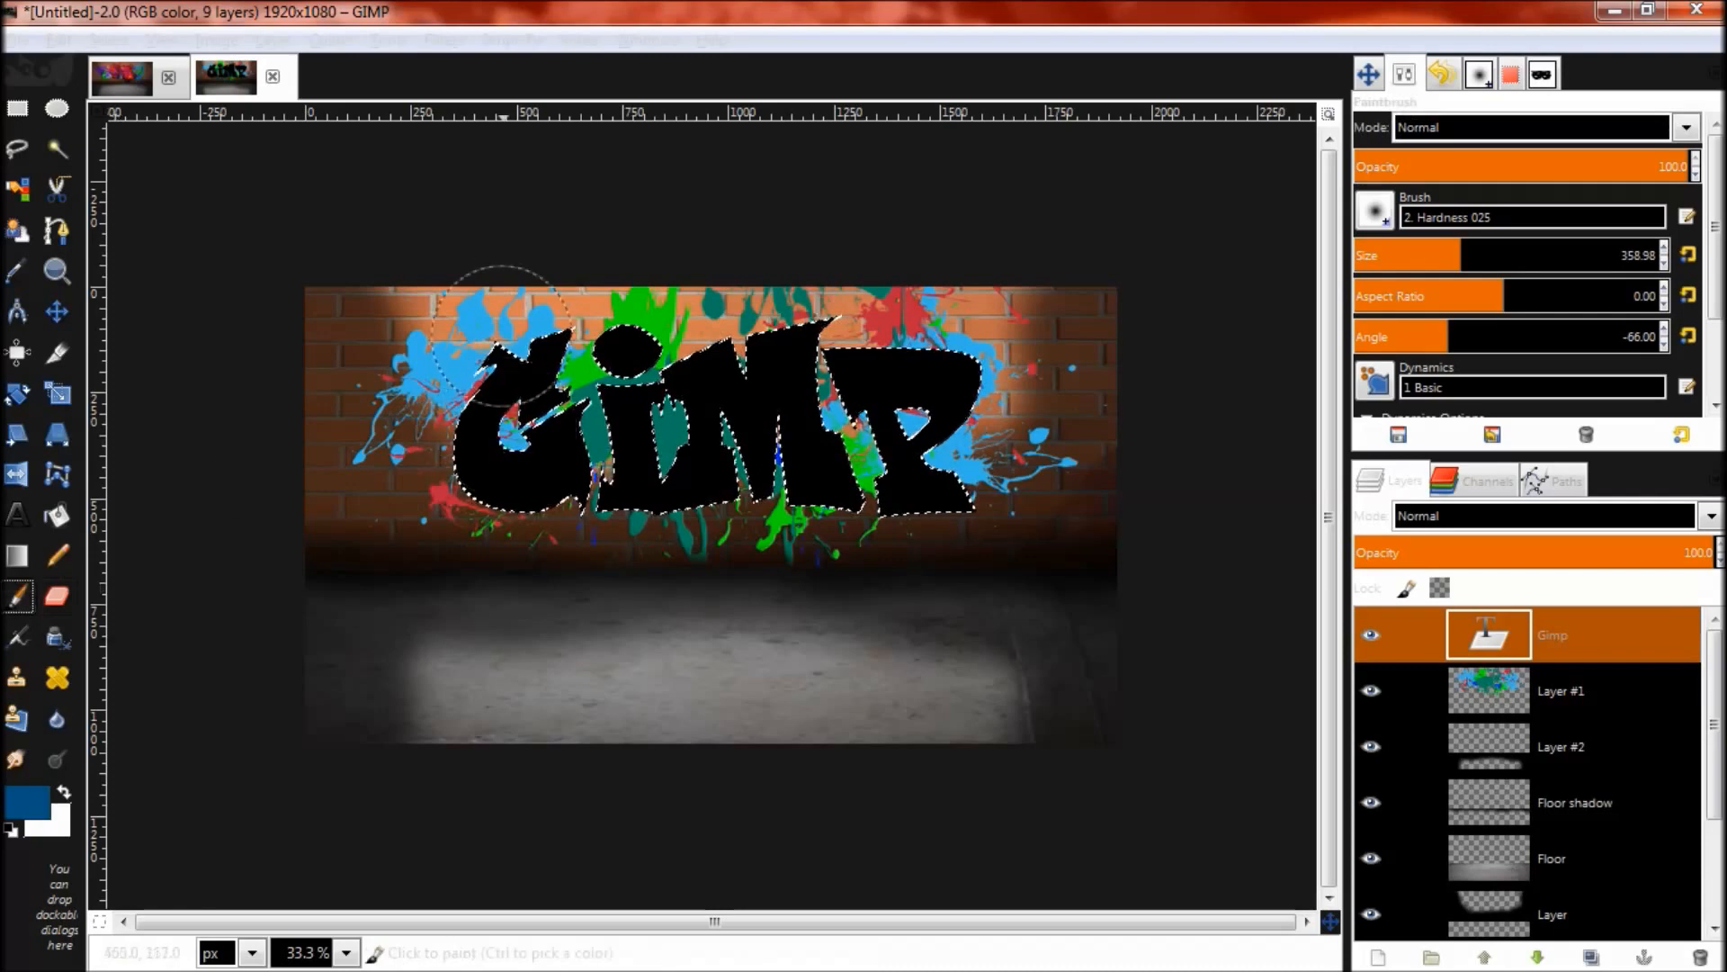
left_click_drag(538, 292, 500, 421)
mouse_move(569, 364)
left_mouse_down()
mouse_move(480, 536)
mouse_move(430, 488)
mouse_move(651, 437)
mouse_move(547, 521)
mouse_move(555, 401)
mouse_move(558, 541)
mouse_move(588, 352)
mouse_move(652, 297)
left_mouse_up()
left_click_drag(695, 455, 679, 470)
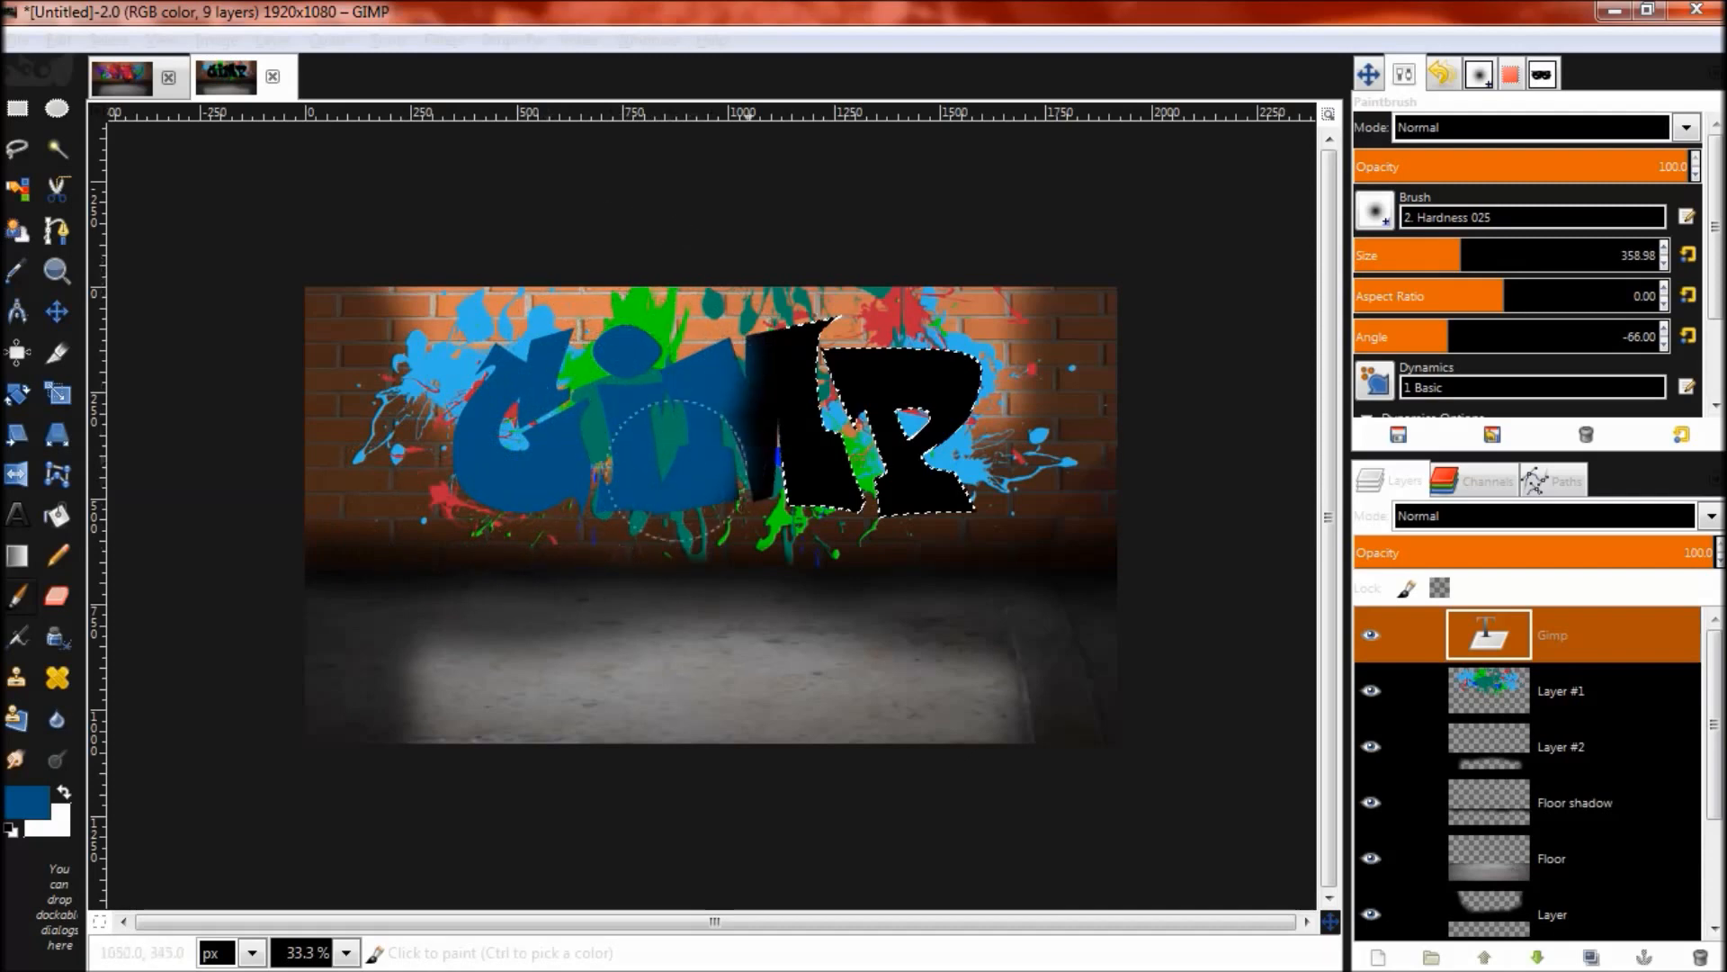
left_click_drag(745, 412, 799, 356)
left_click_drag(806, 490, 854, 470)
left_click_drag(900, 354, 1051, 418)
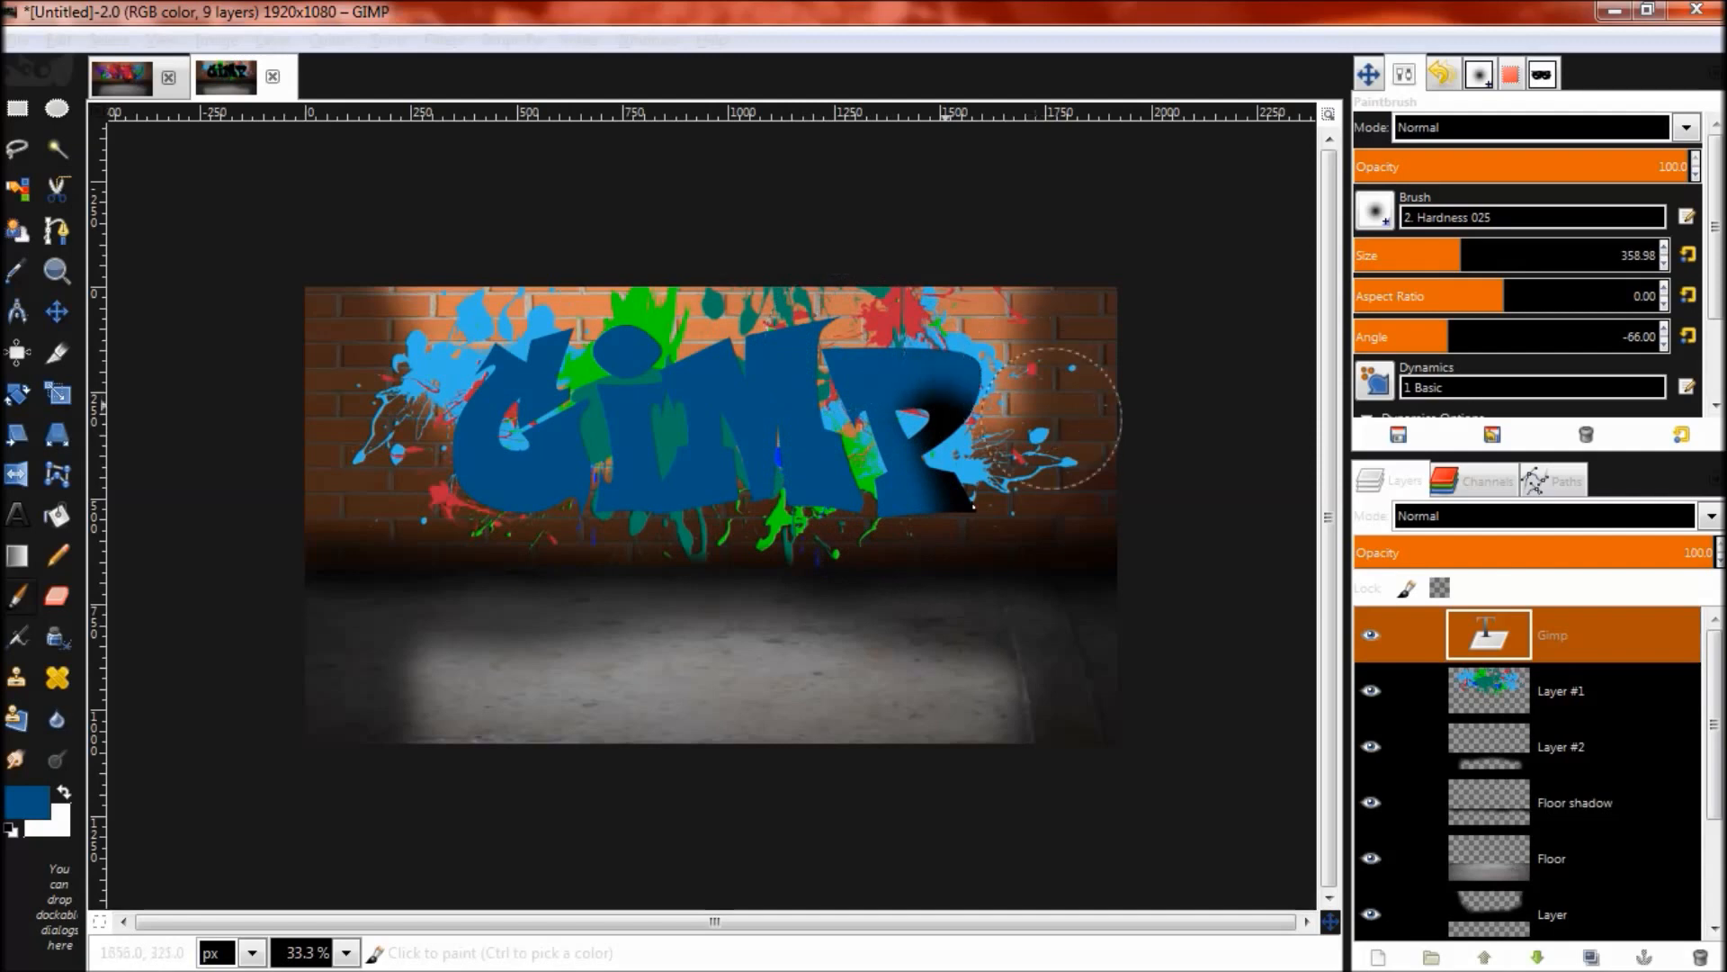
left_click_drag(891, 493, 984, 520)
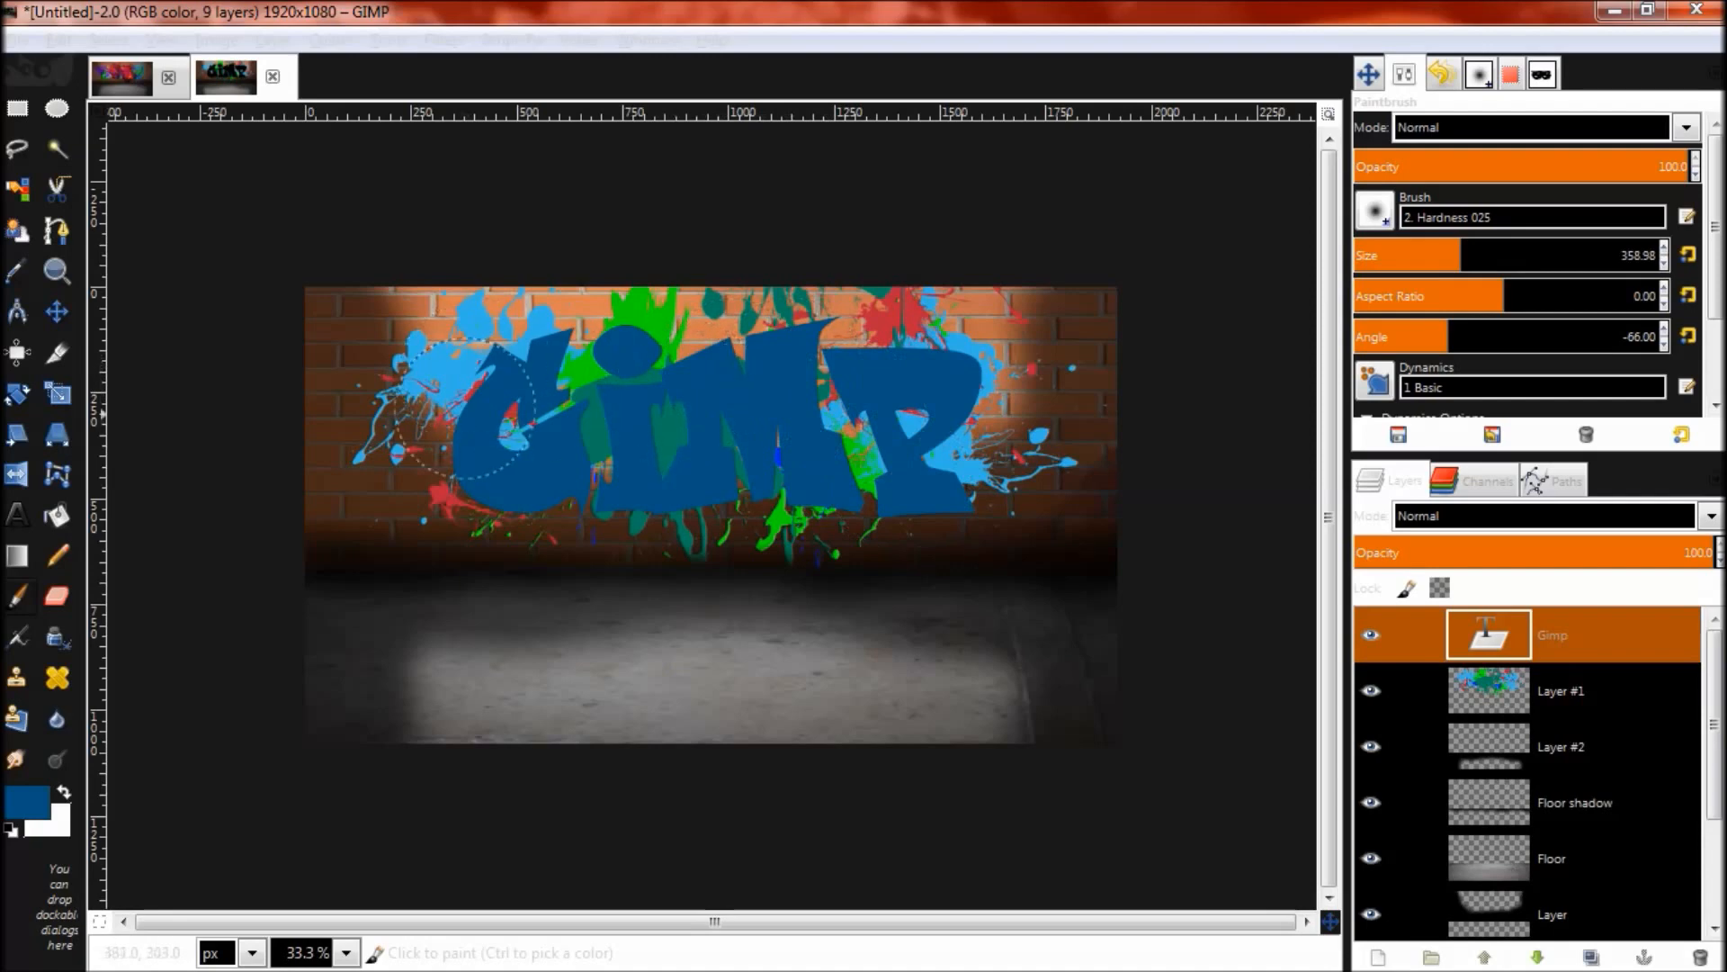
left_click_drag(647, 414, 778, 465)
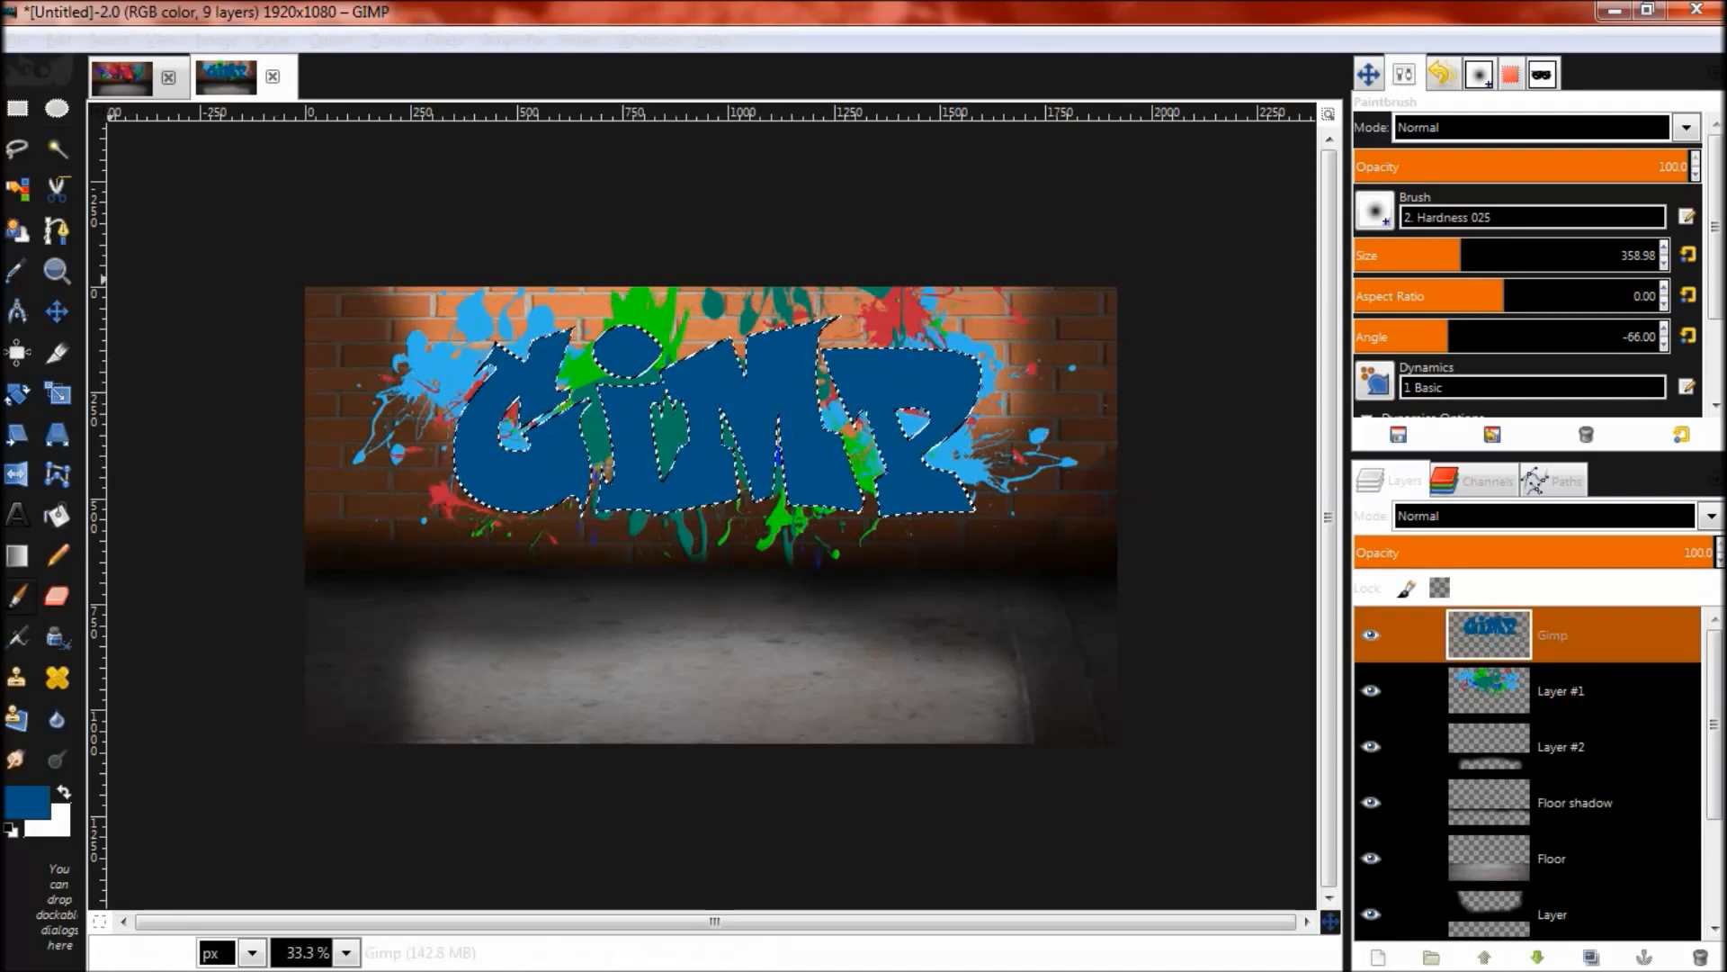
Step: Shrink the letter selection by 7 px
left_click(108, 40)
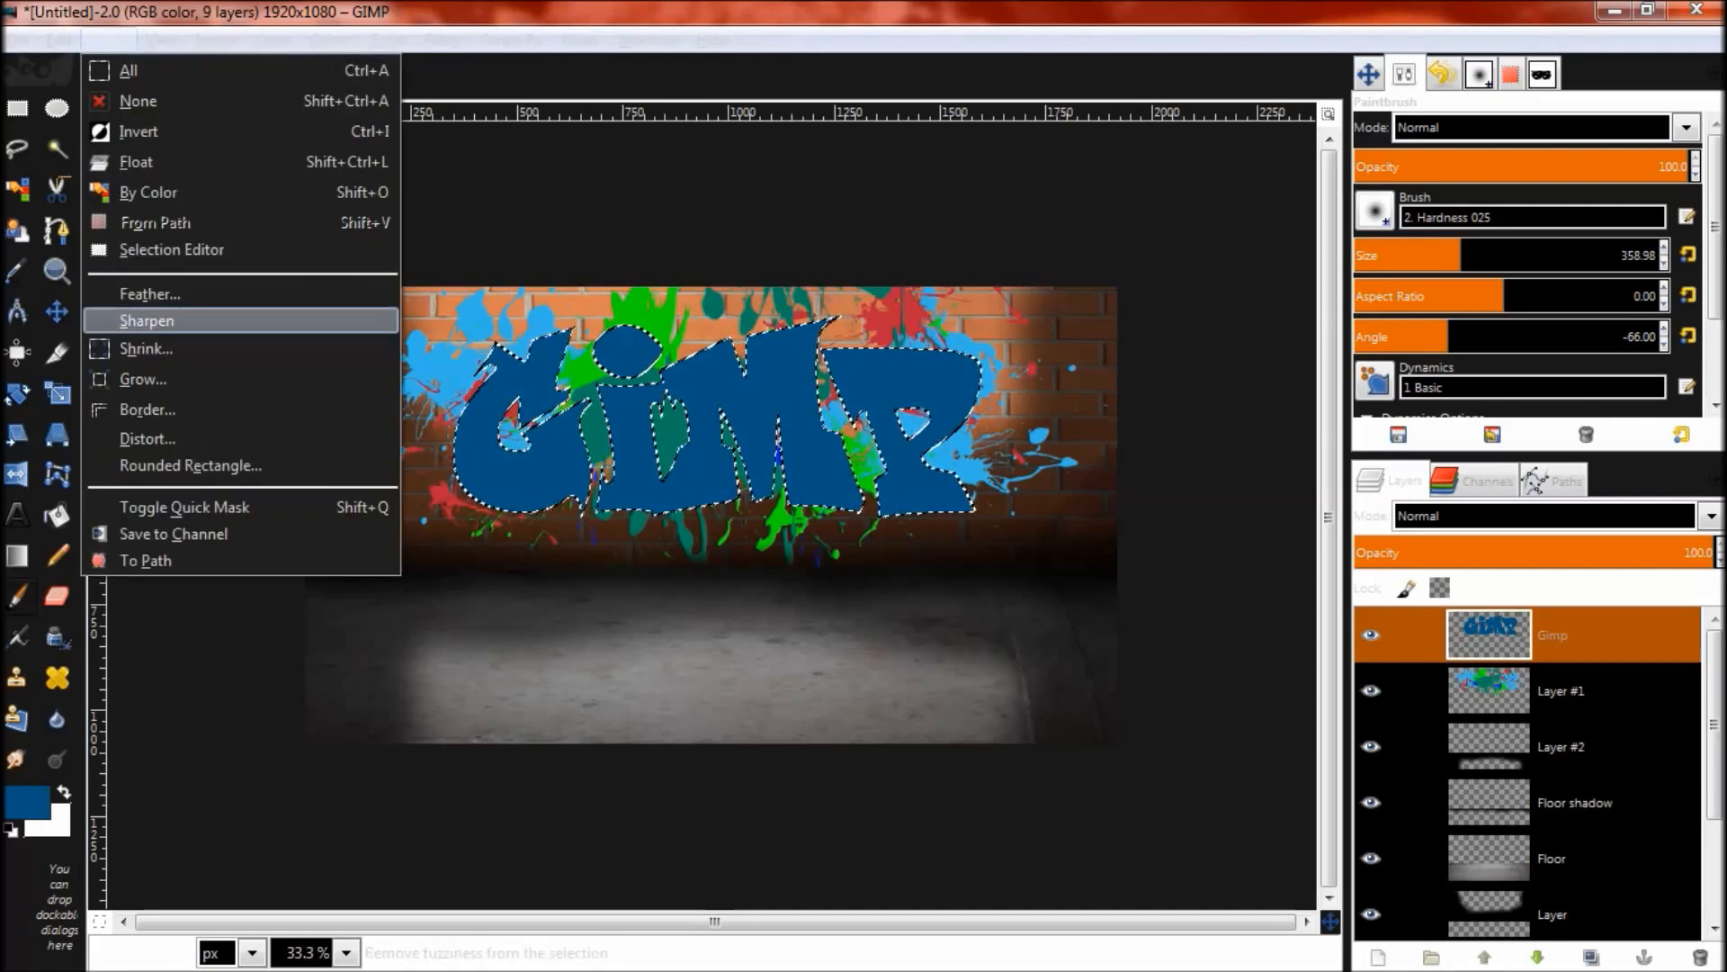
left_click(146, 348)
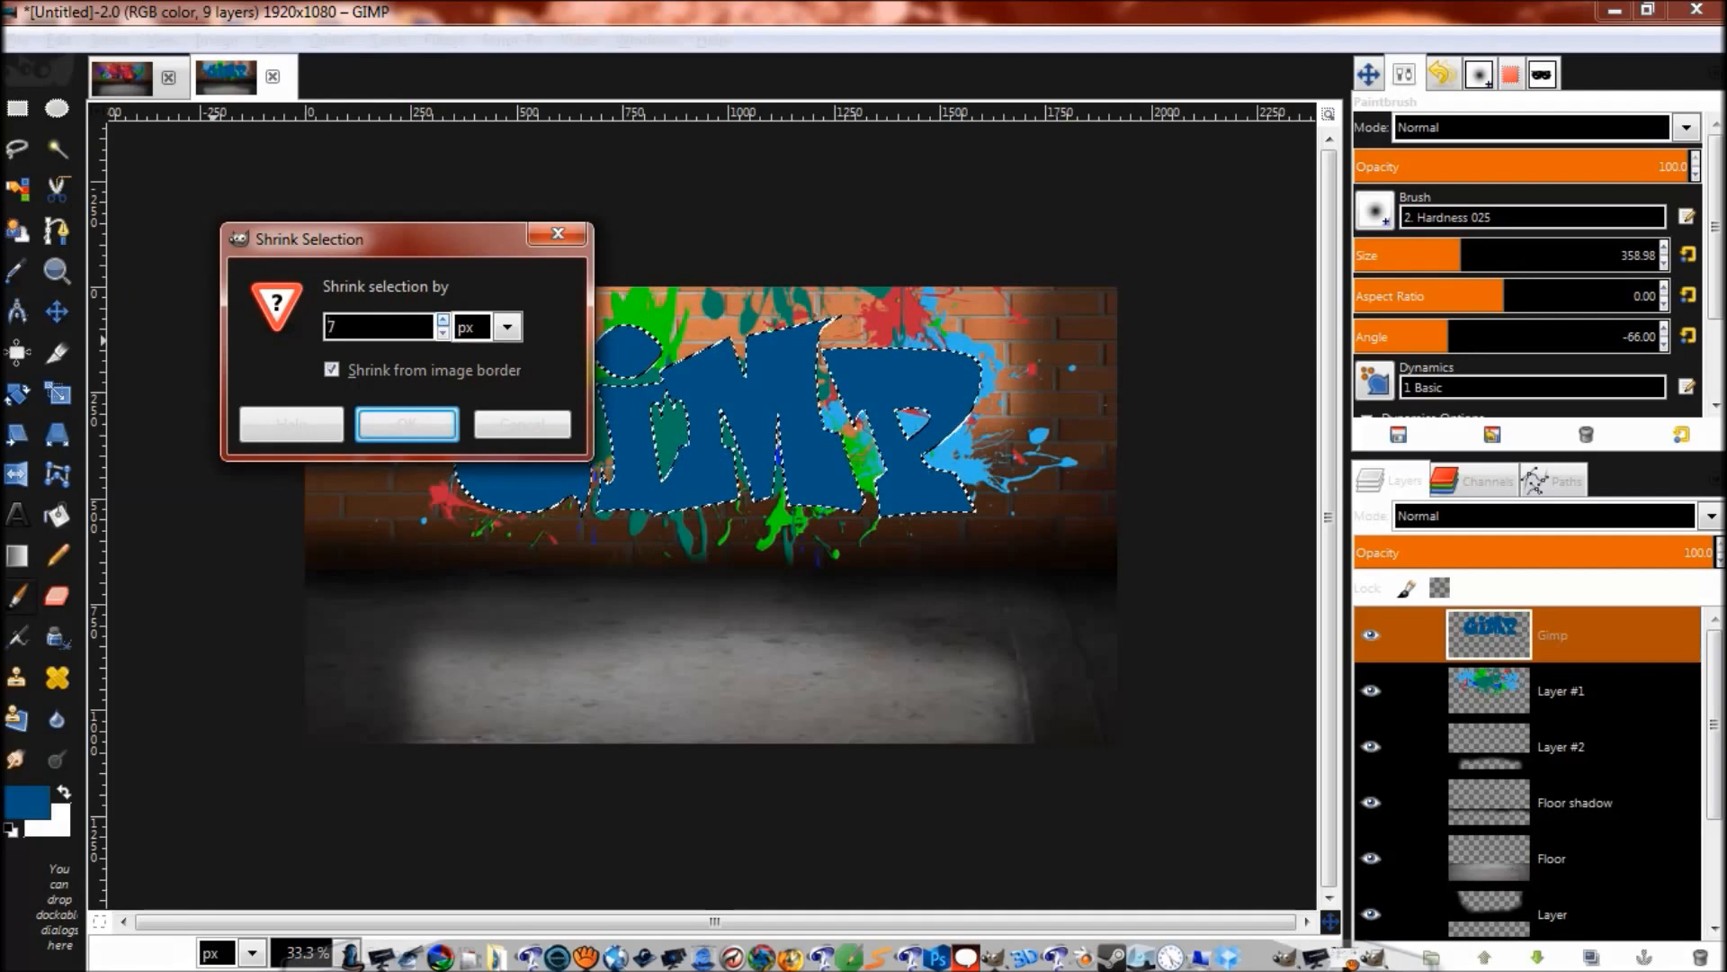
key("Return")
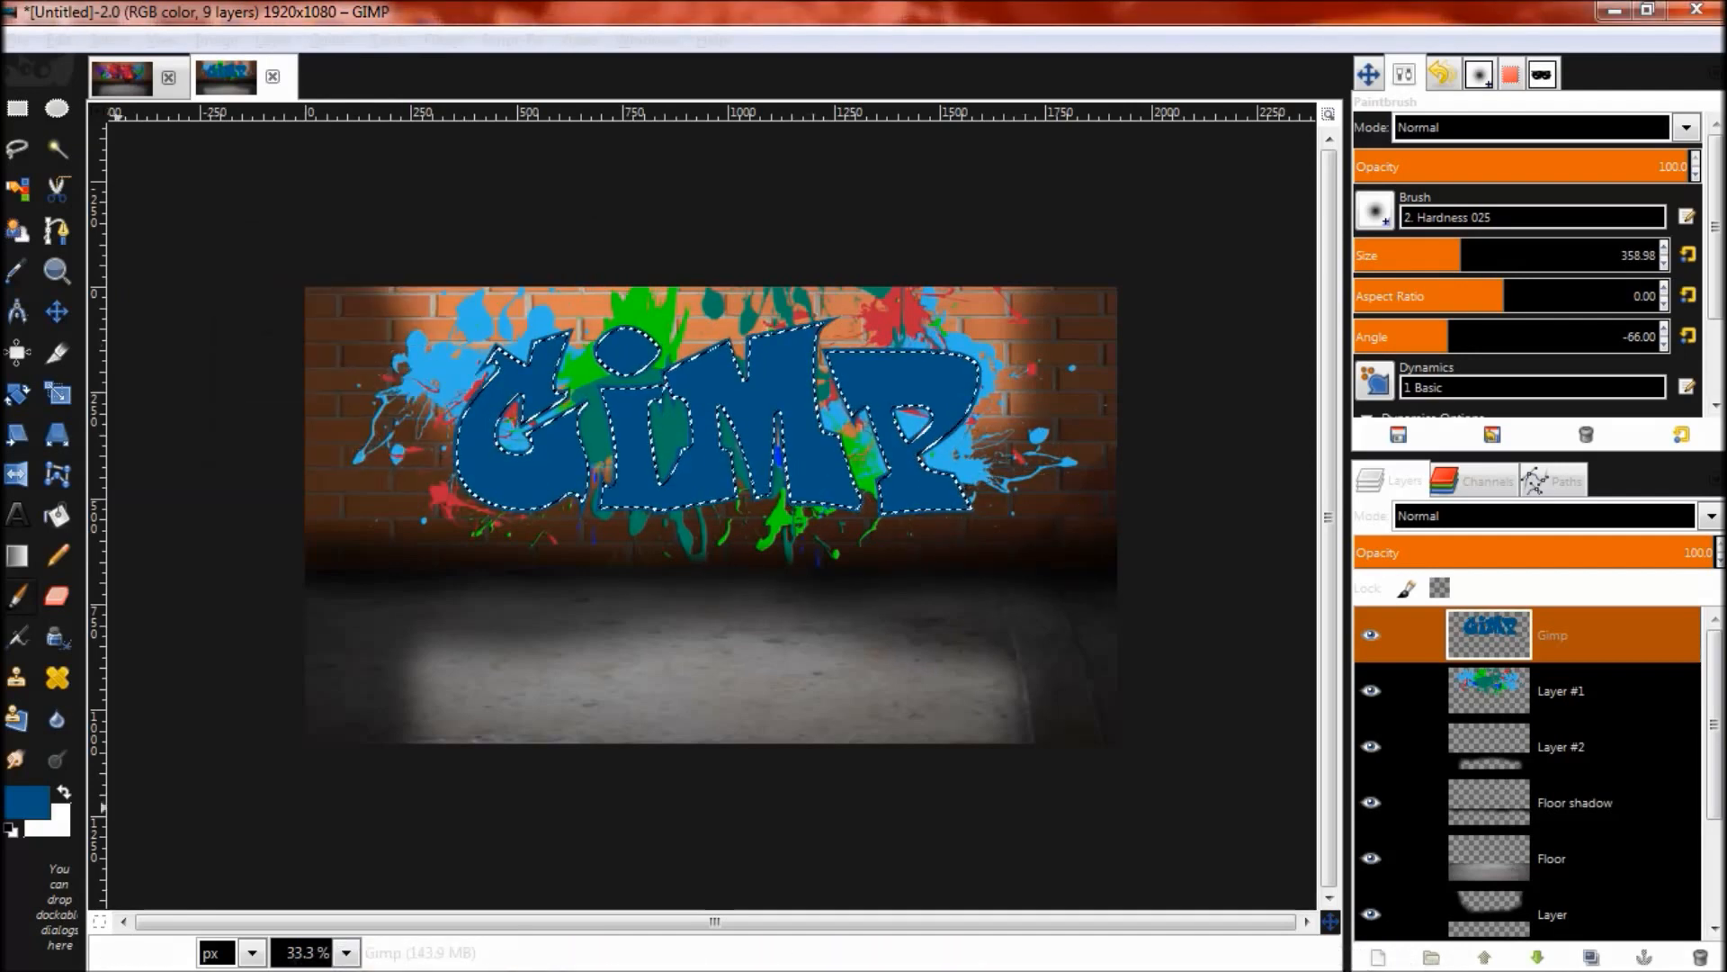
Step: Set the foreground color to pink b75995
left_click(27, 800)
left_click_drag(322, 334, 402, 334)
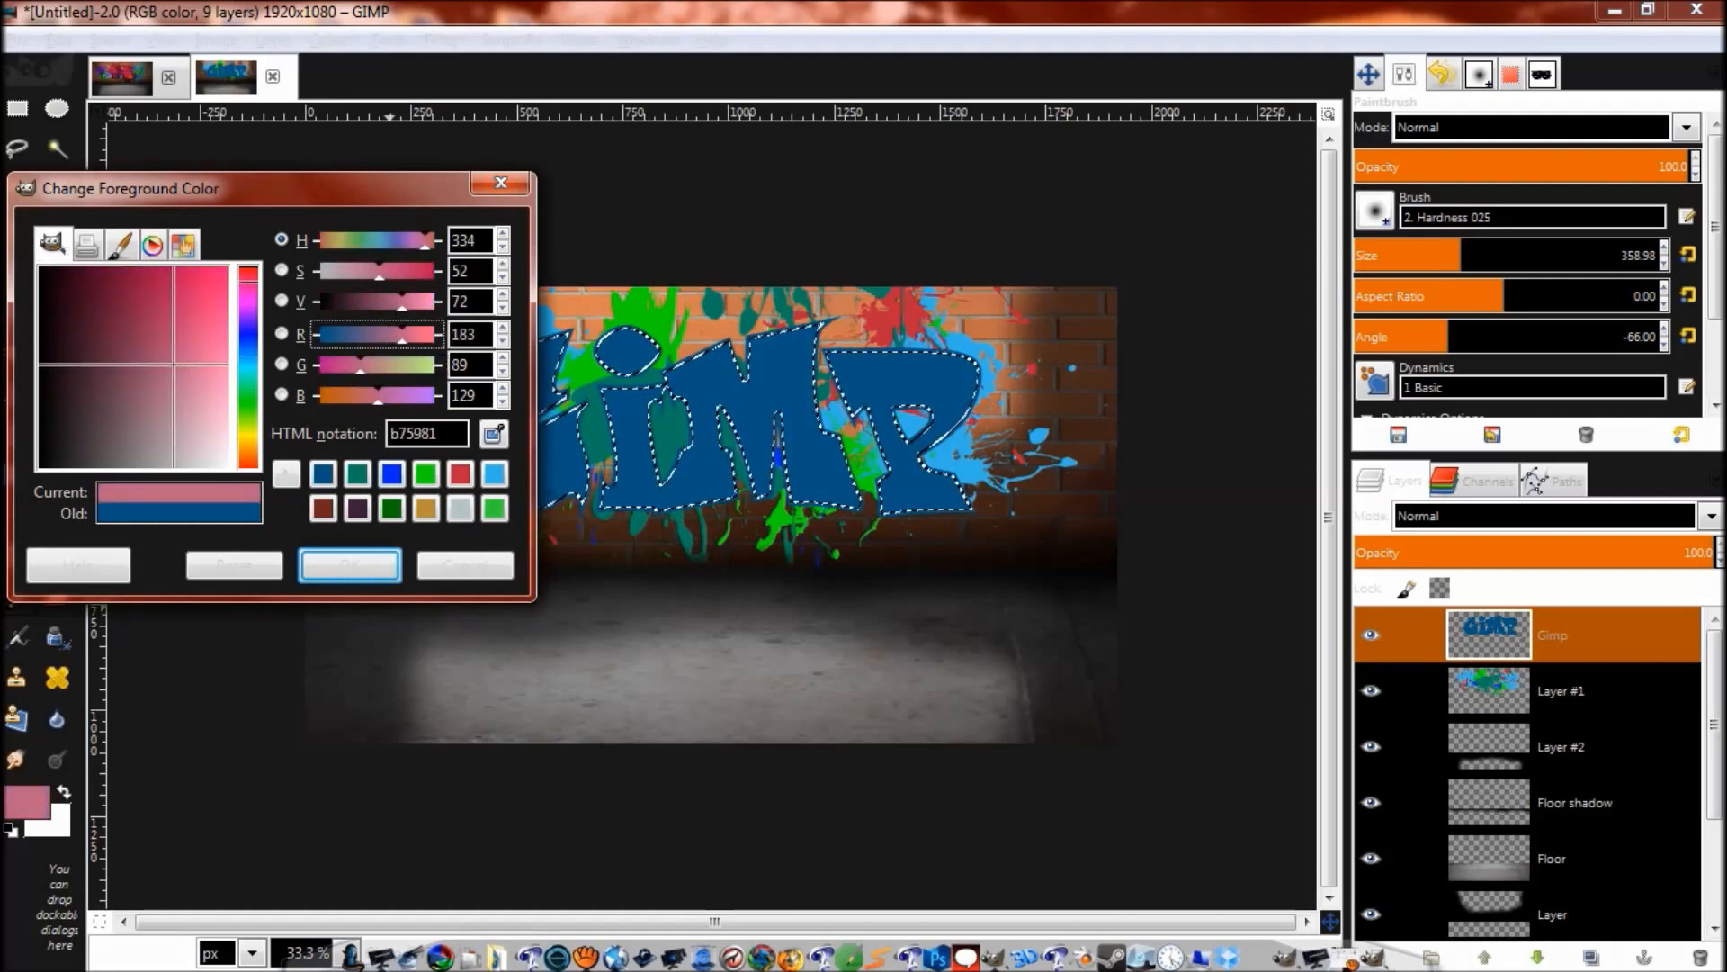
left_click_drag(378, 395, 384, 395)
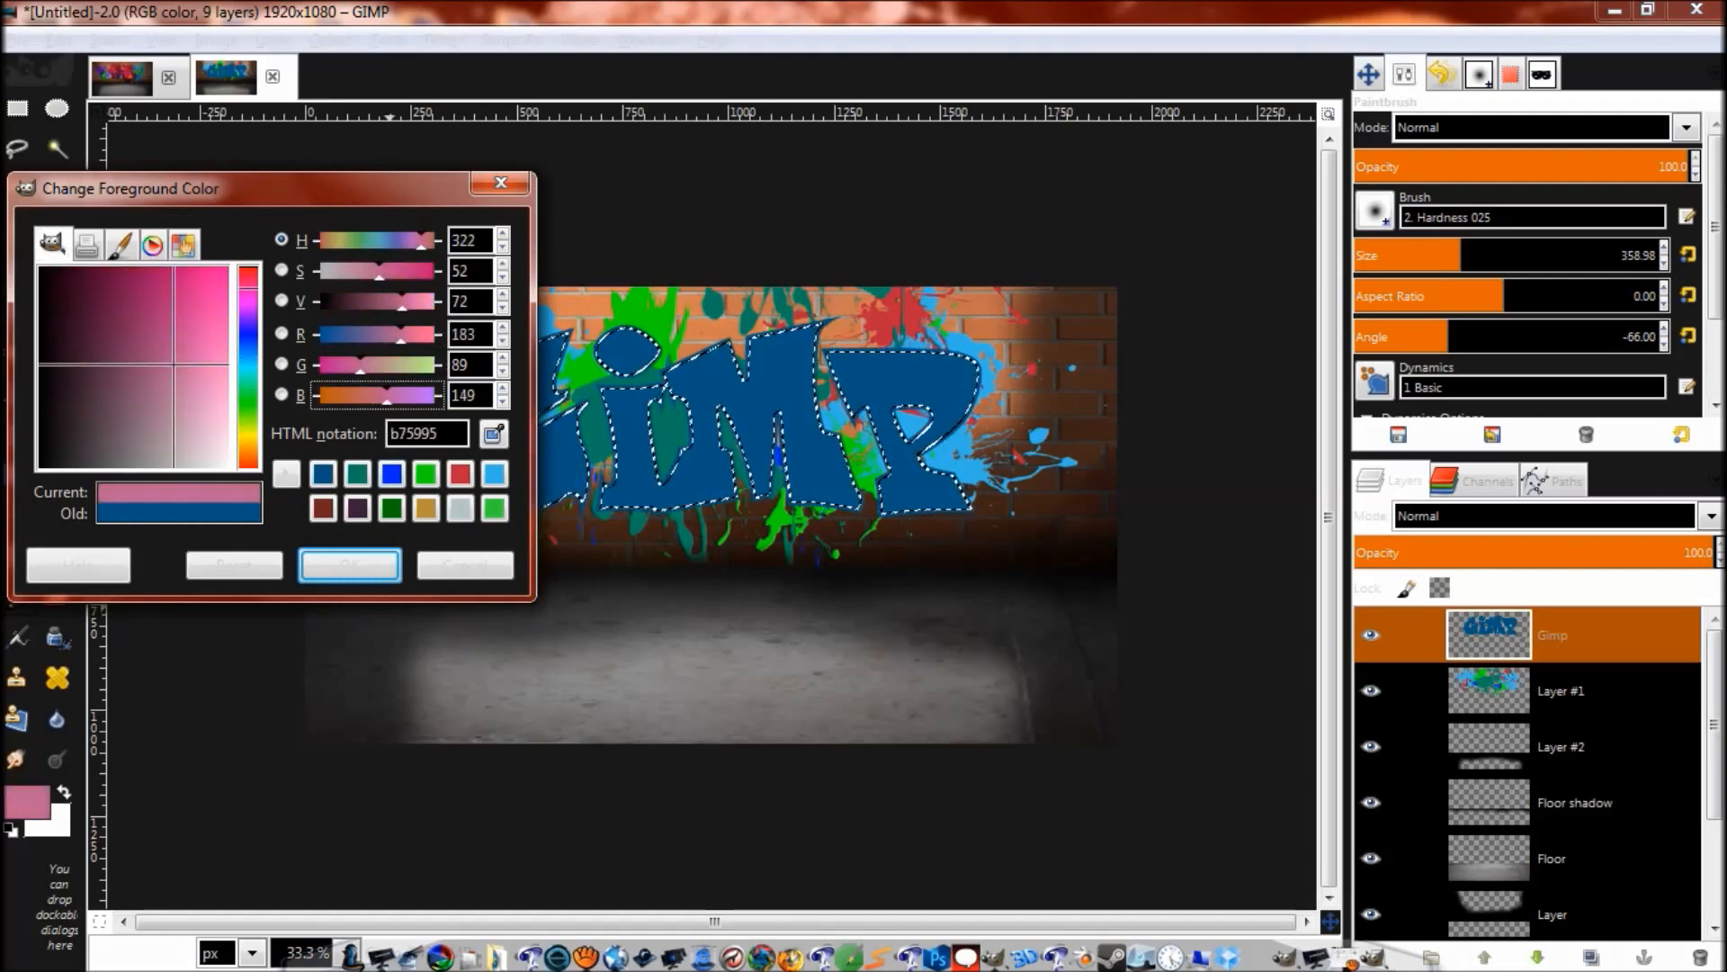
left_click(350, 565)
Step: Enlarge the brush to 446.39 and paint the inside of all the letters pink, leaving a blue outline
left_click(1481, 251)
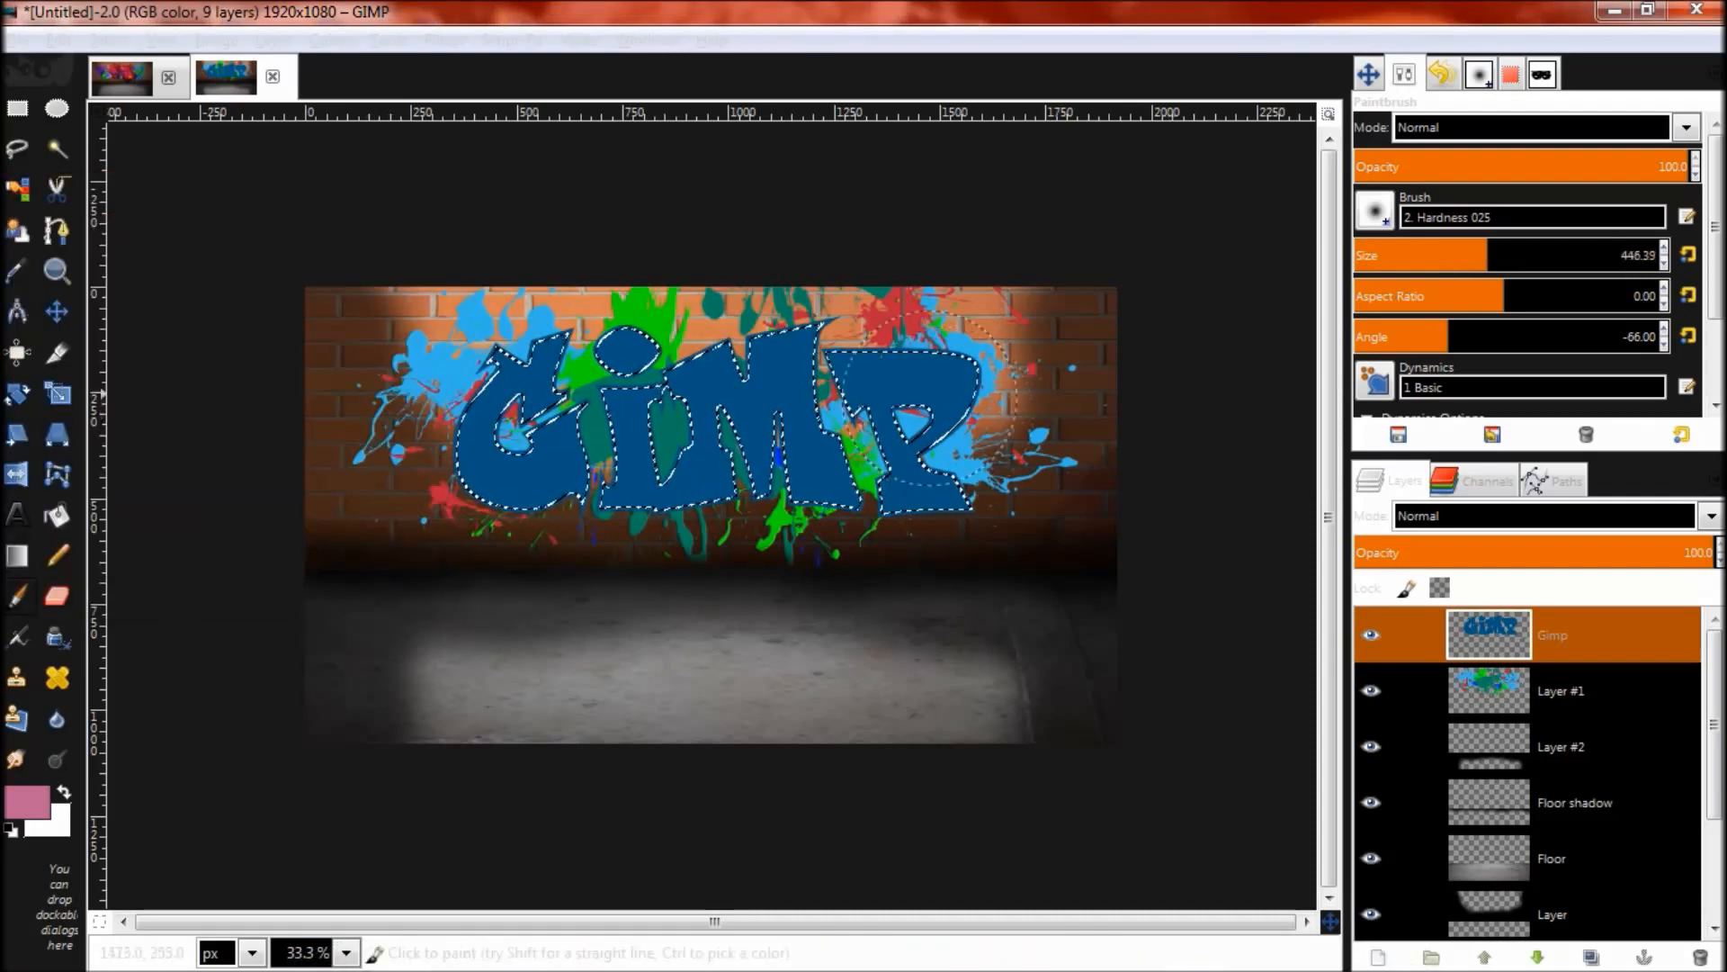
mouse_move(936, 339)
left_mouse_down()
mouse_move(927, 520)
mouse_move(917, 354)
mouse_move(876, 520)
mouse_move(852, 306)
mouse_move(851, 360)
left_mouse_up()
mouse_move(792, 466)
left_mouse_down()
mouse_move(765, 504)
mouse_move(773, 540)
mouse_move(648, 432)
mouse_move(683, 378)
mouse_move(620, 360)
mouse_move(539, 378)
mouse_move(501, 578)
mouse_move(520, 304)
left_mouse_up()
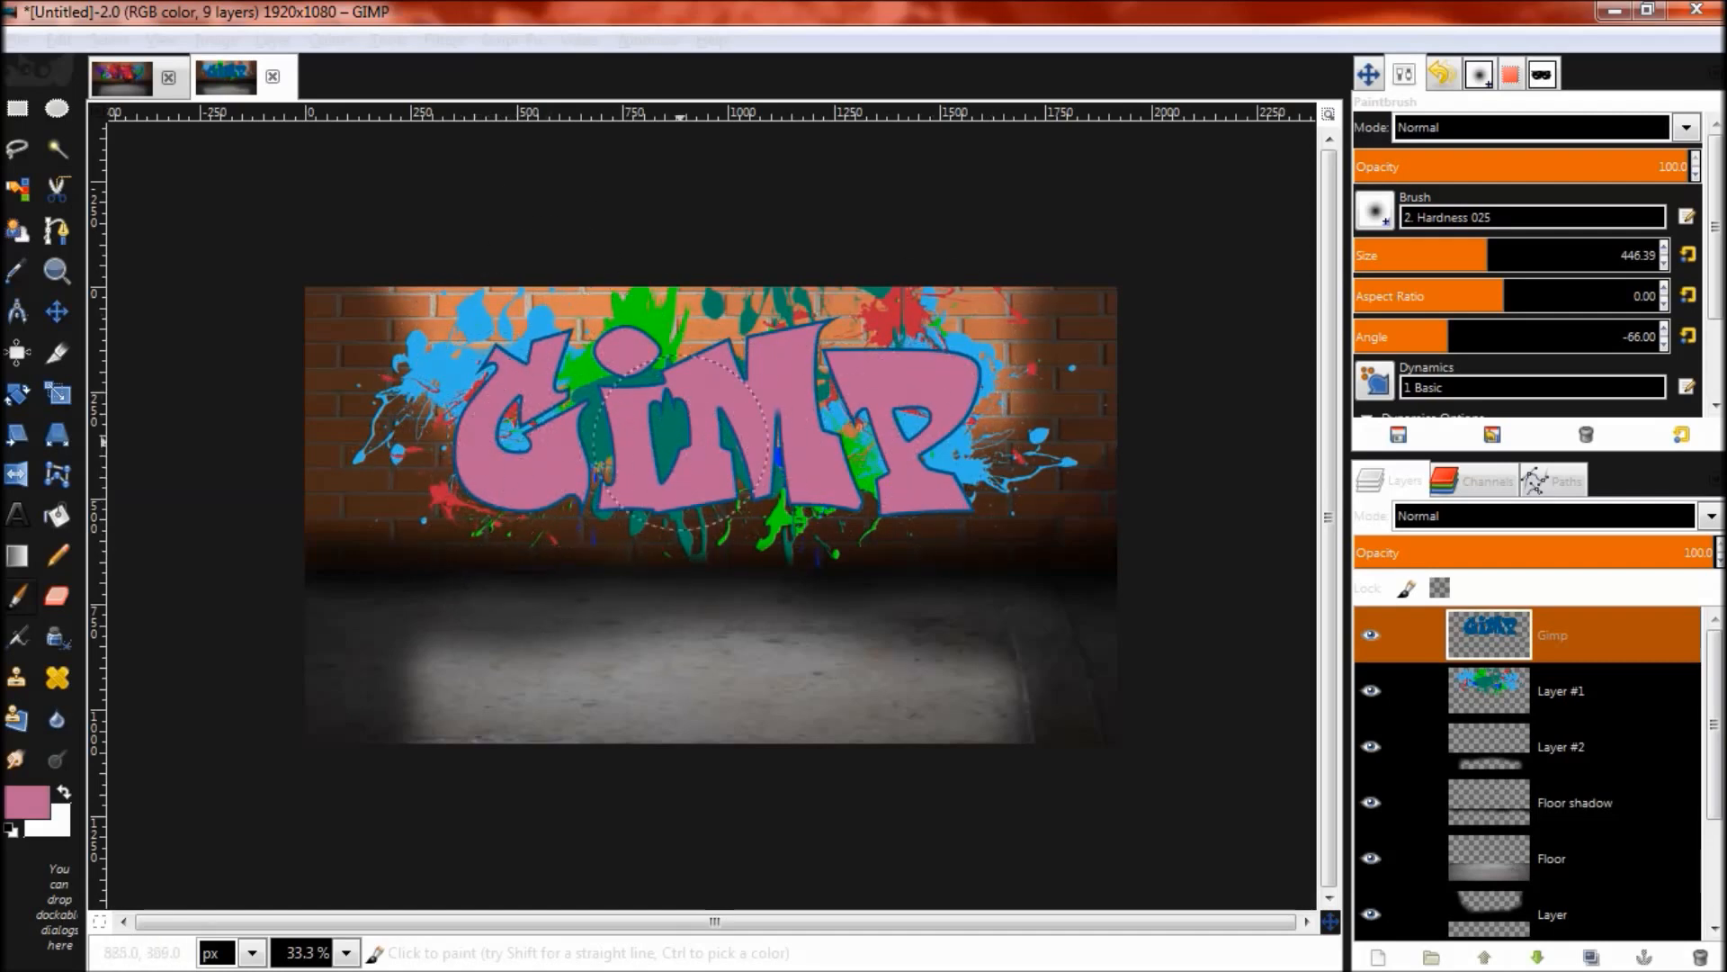
left_click_drag(812, 373, 617, 374)
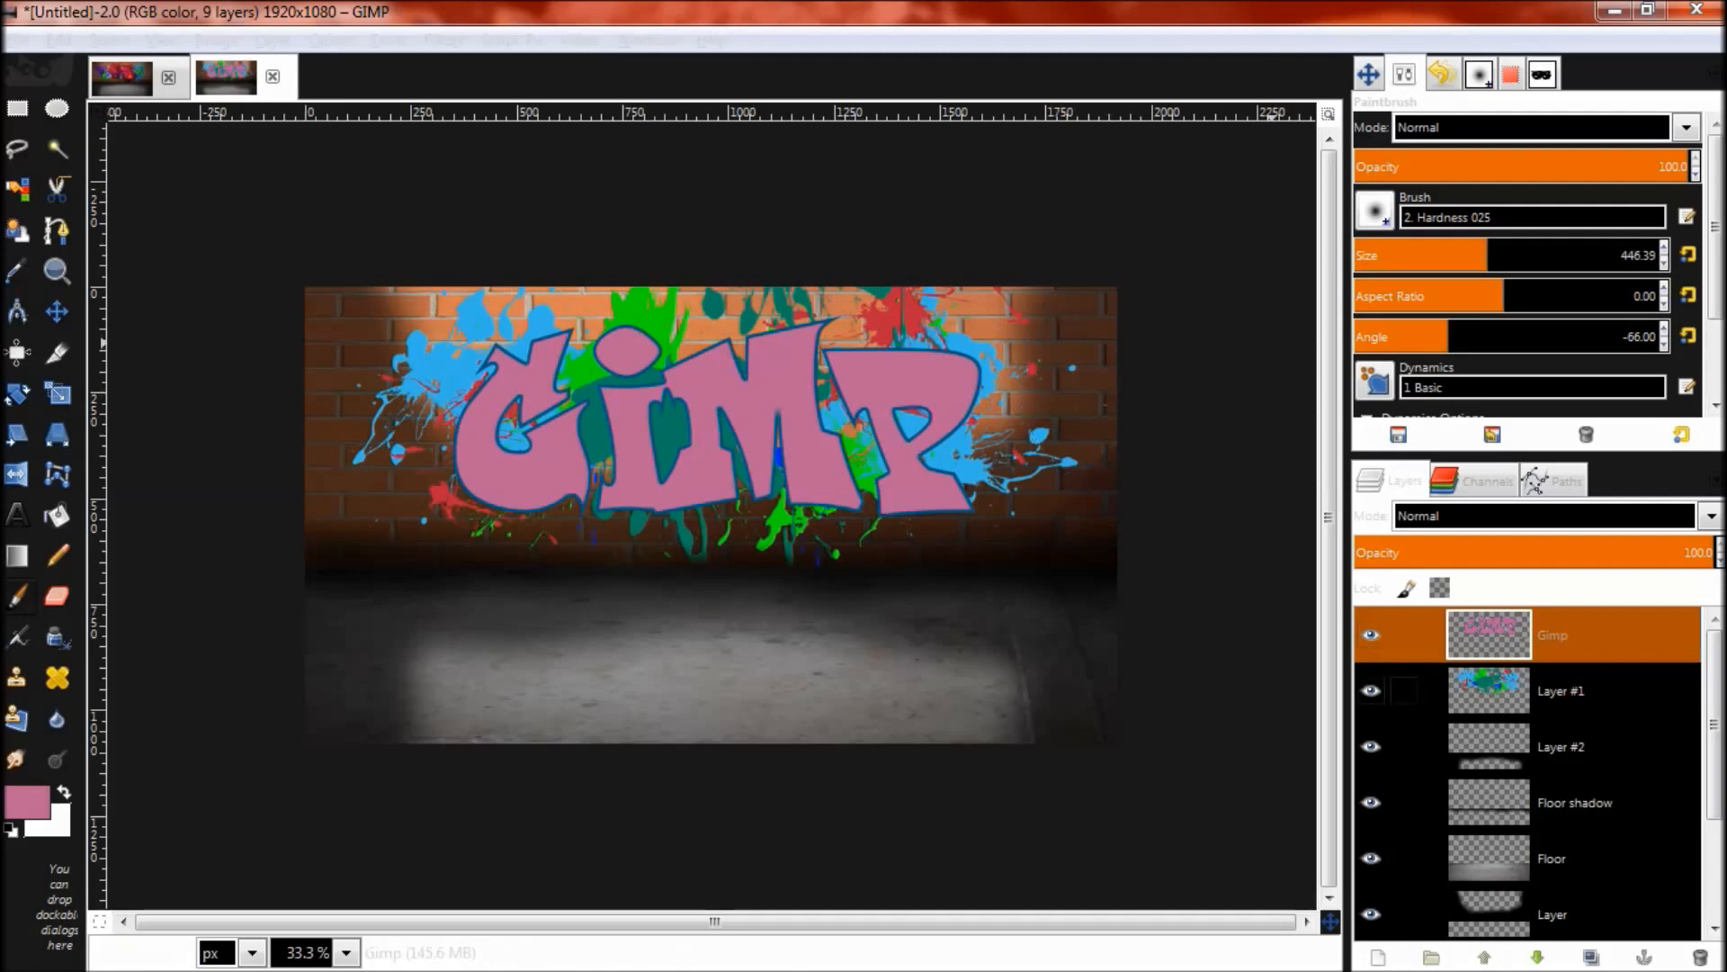
Step: Select the full letter shapes from the Gimp layer and add a new transparent 1920 × 1080 layer above it
left_click(1488, 634, "alt")
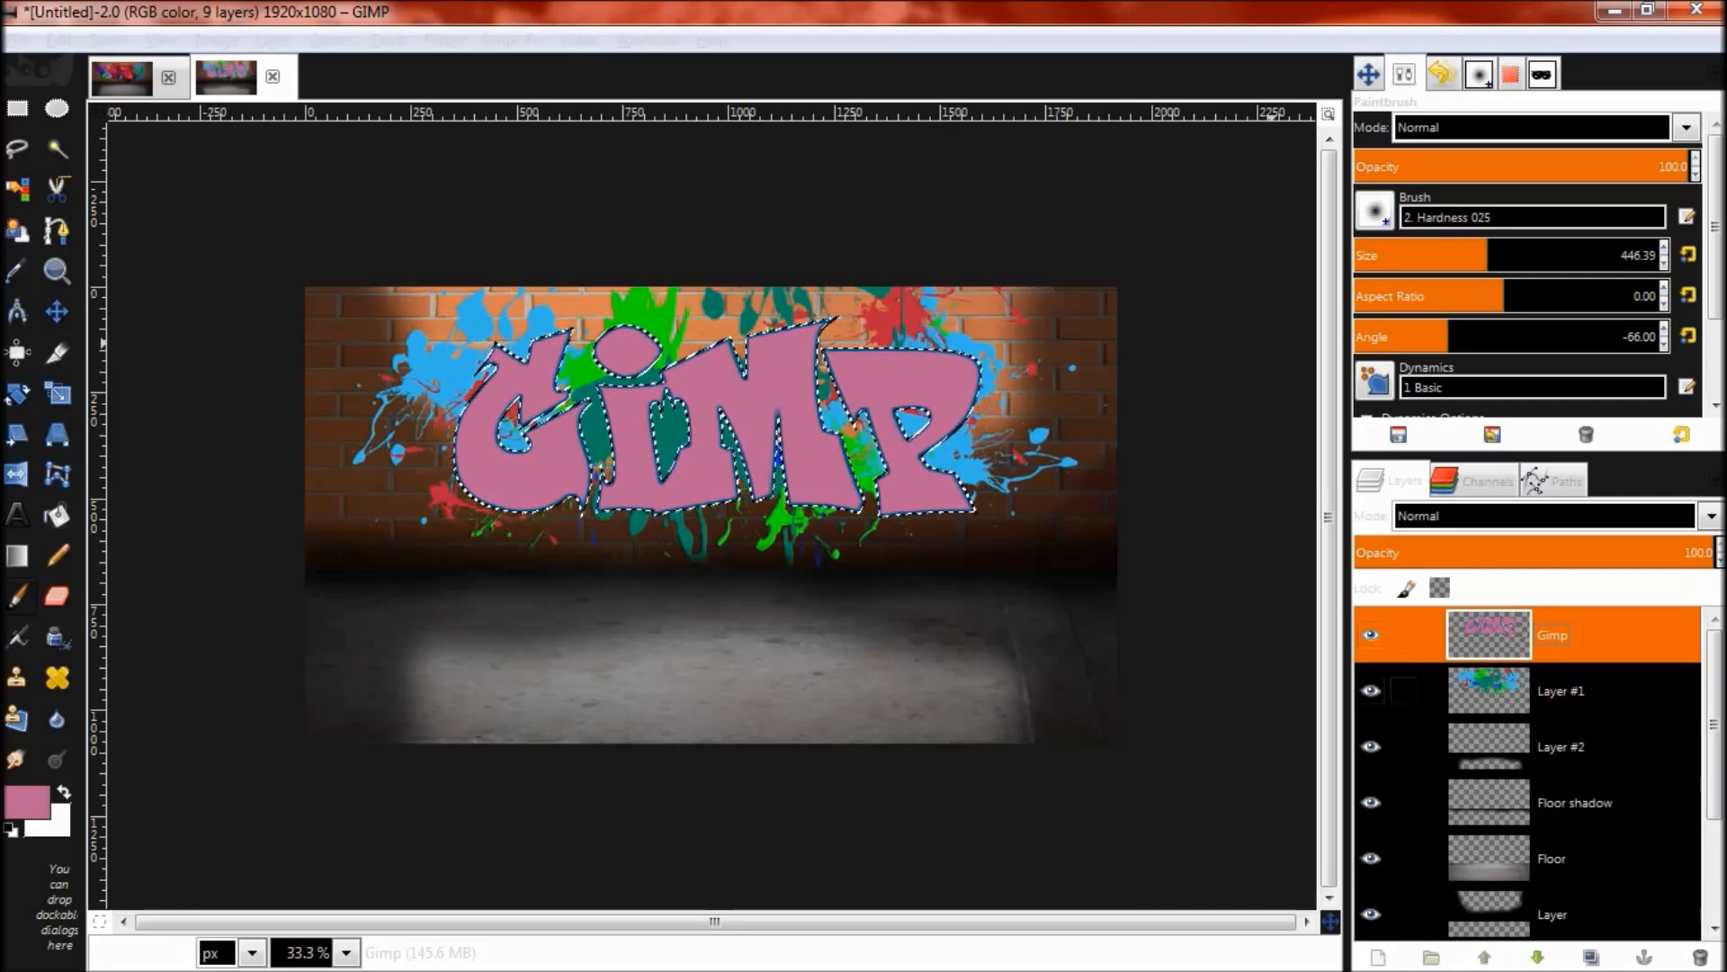
left_click(1377, 956)
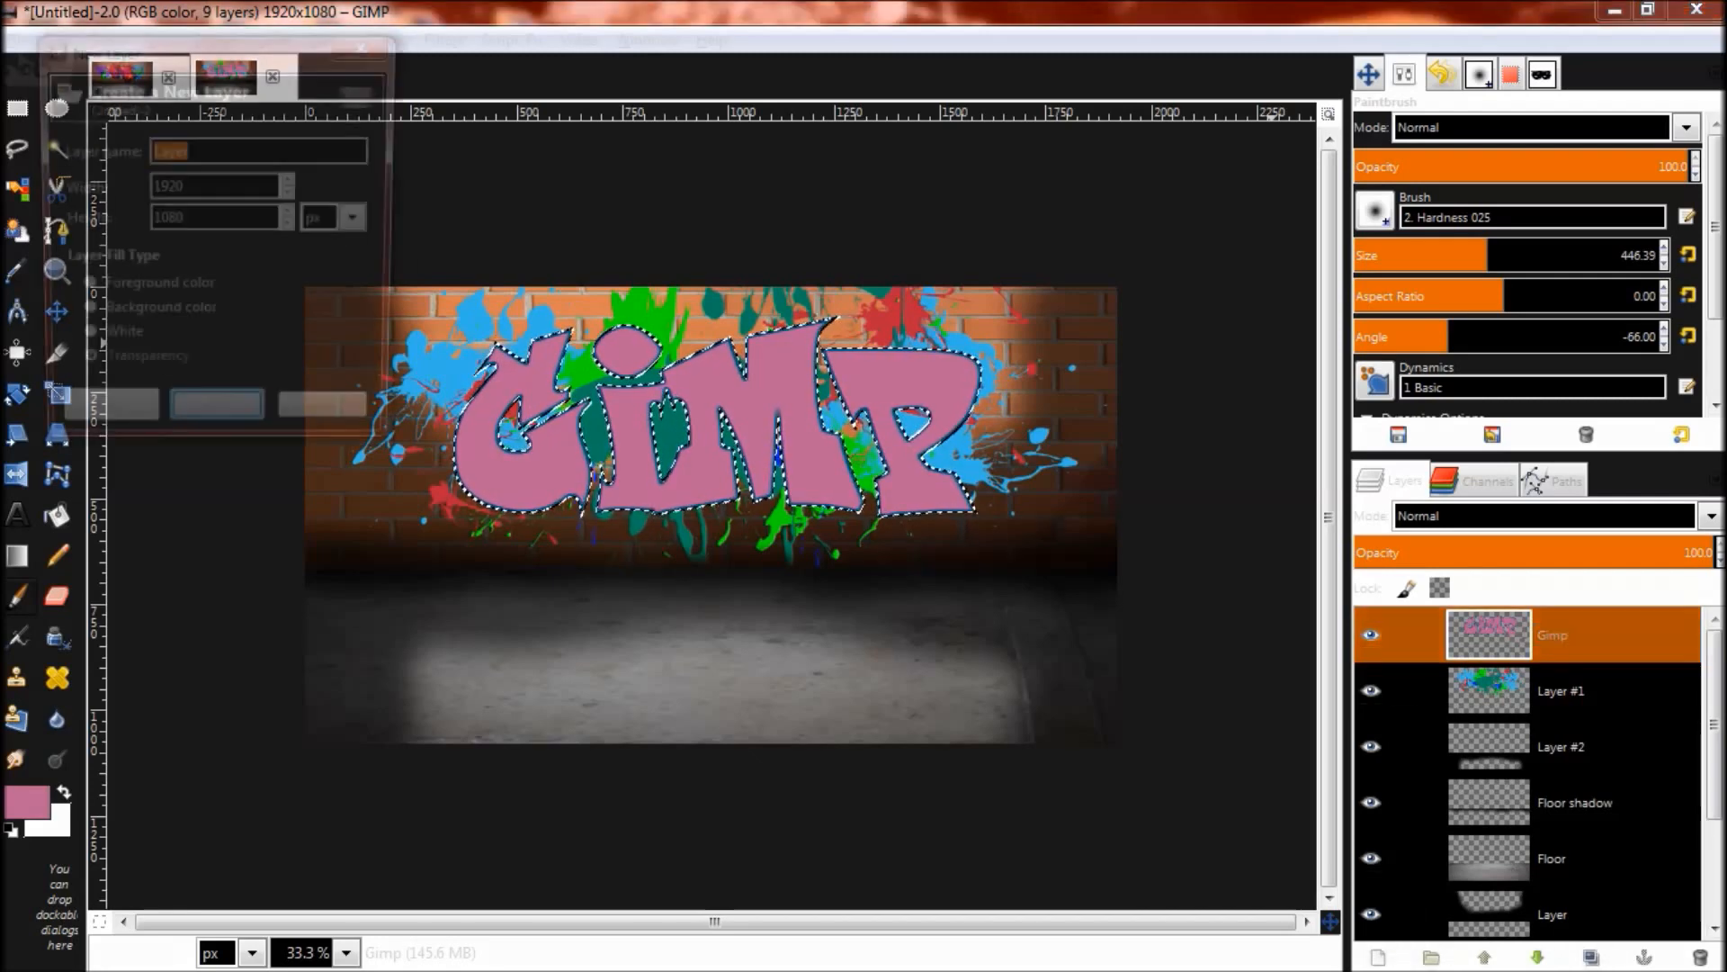
left_click(229, 424)
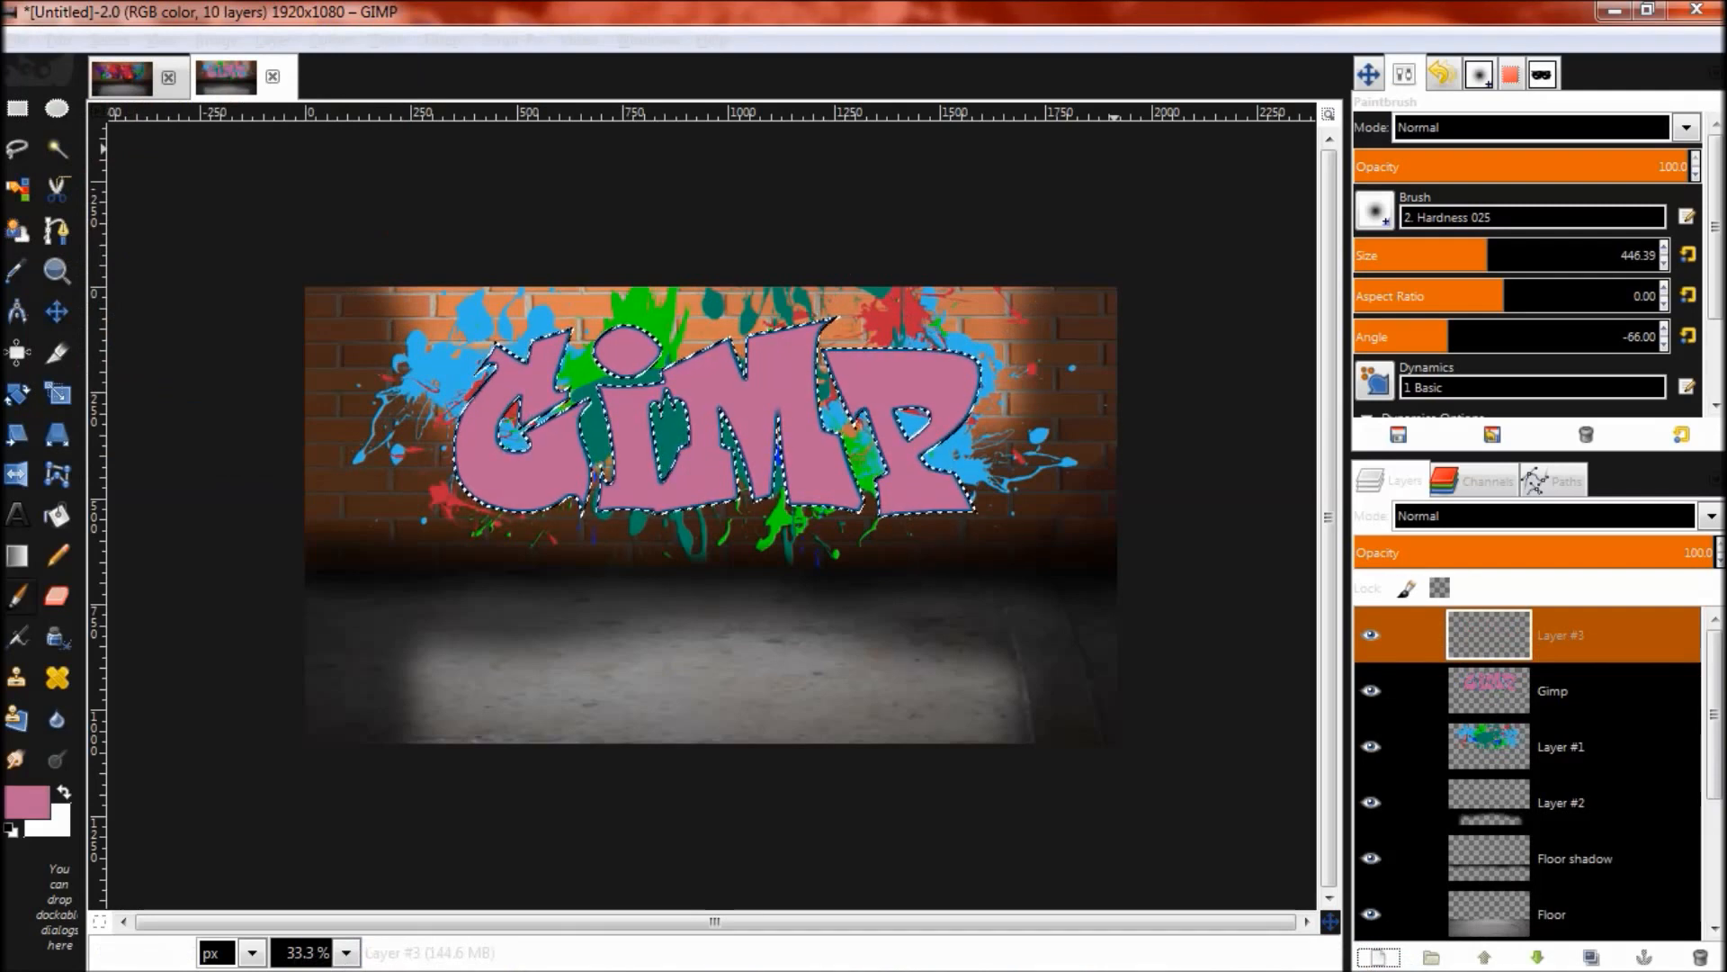
Step: Choose the Splatter Brushes 2.abr-034 brush for the Paintbrush
left_click(1442, 74)
left_click(1478, 73)
left_click_drag(1714, 184, 1713, 267)
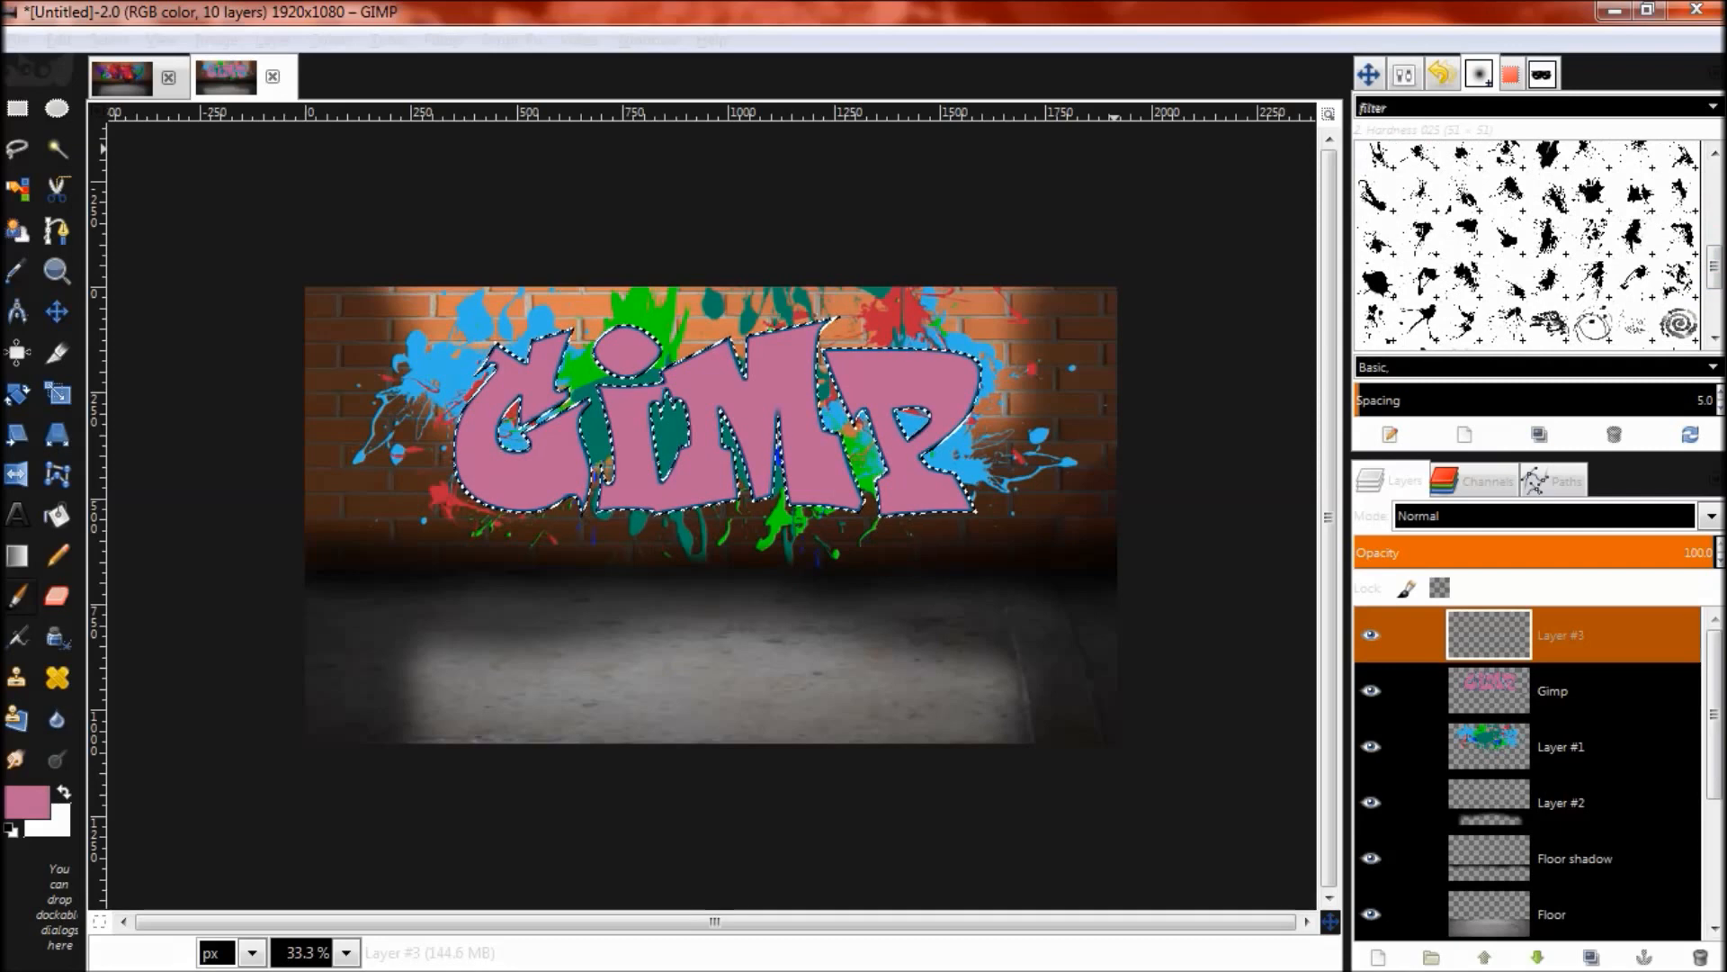
left_click(1506, 236)
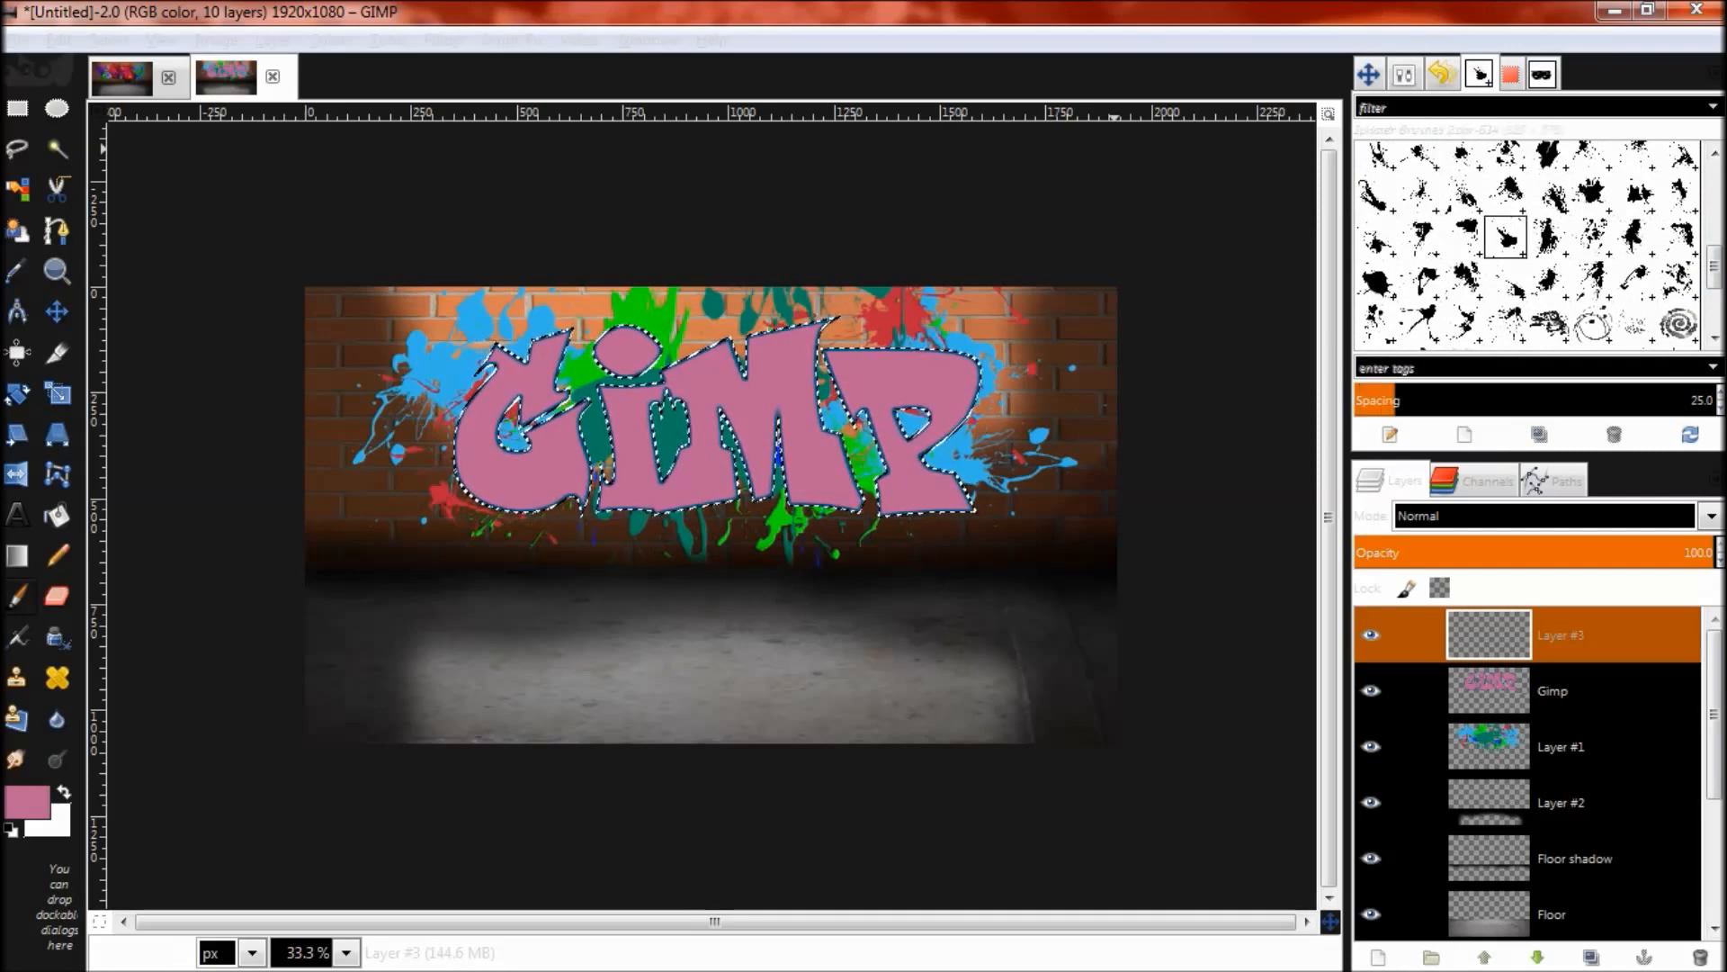
left_click(1404, 74)
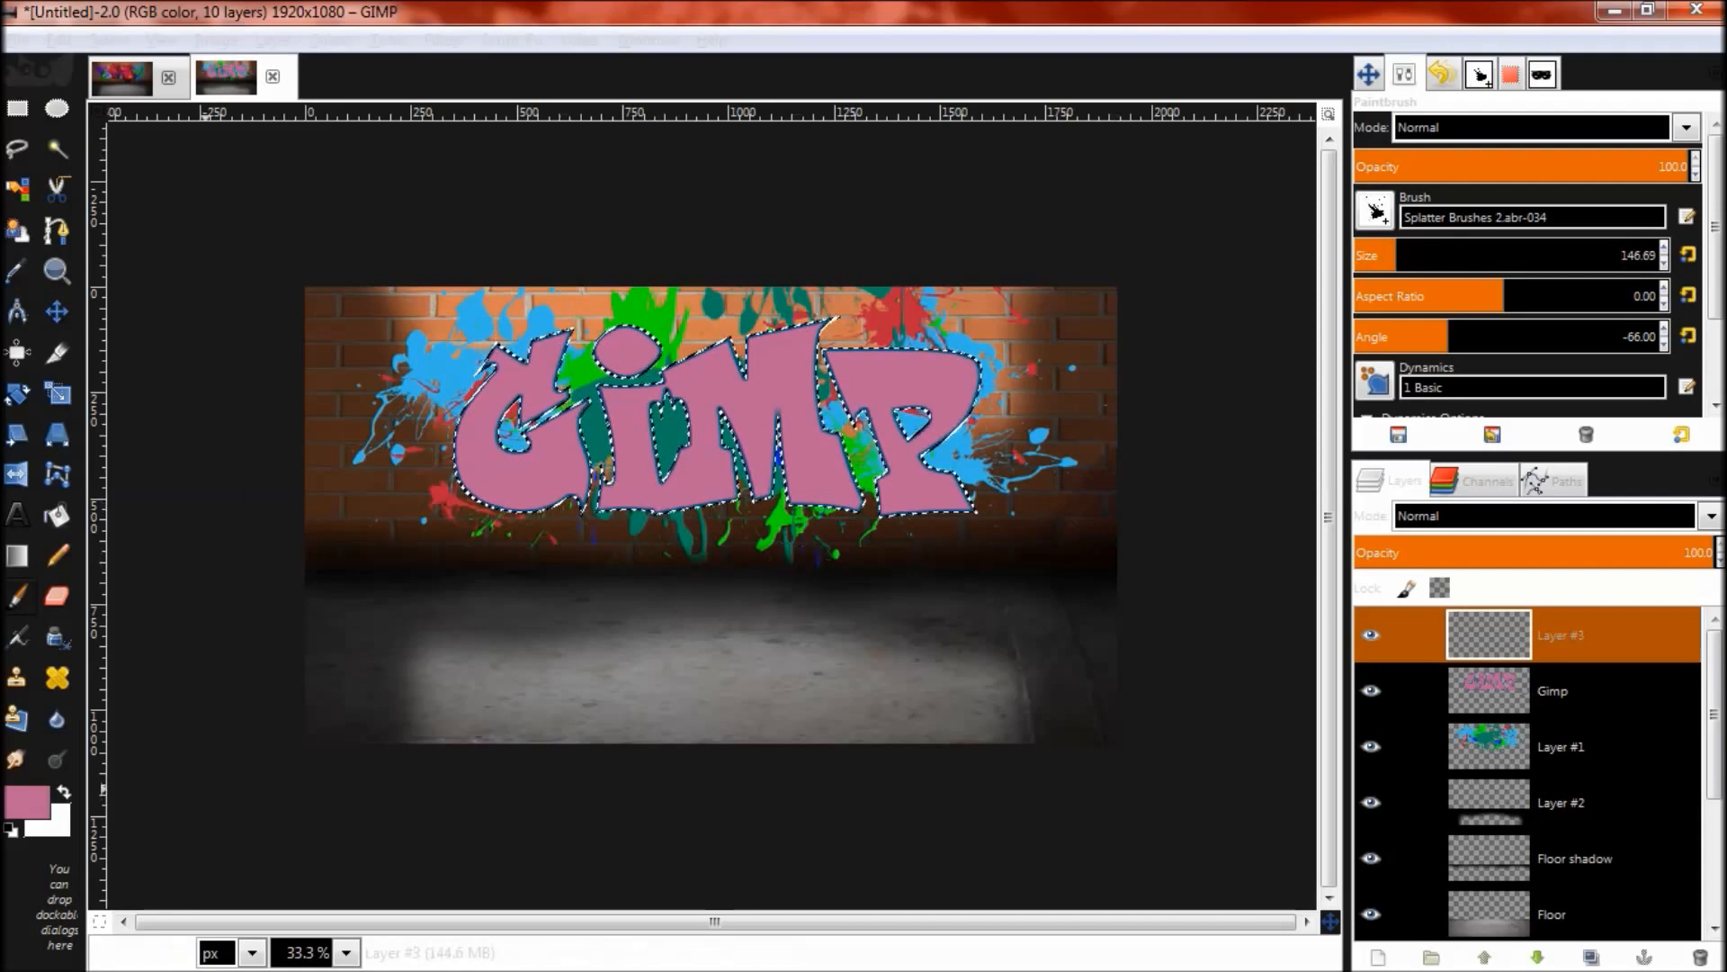
Step: Set the foreground color back to dark blue 005981 from the color history
left_click(27, 801)
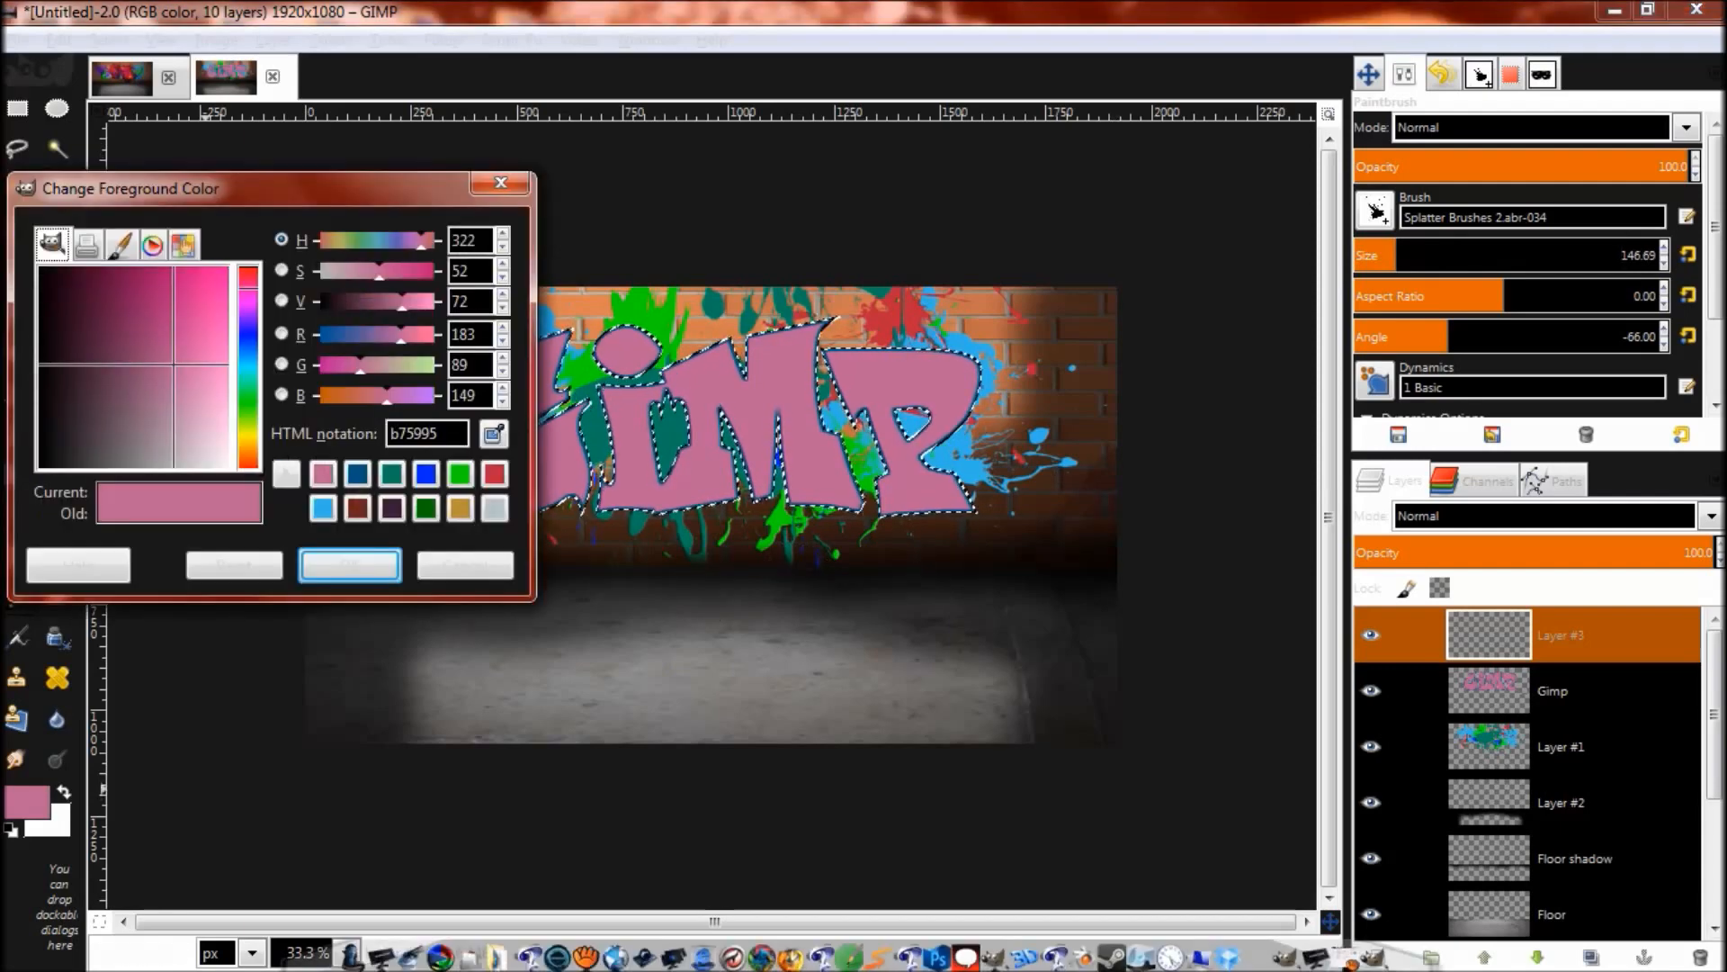
left_click(356, 474)
left_click(350, 565)
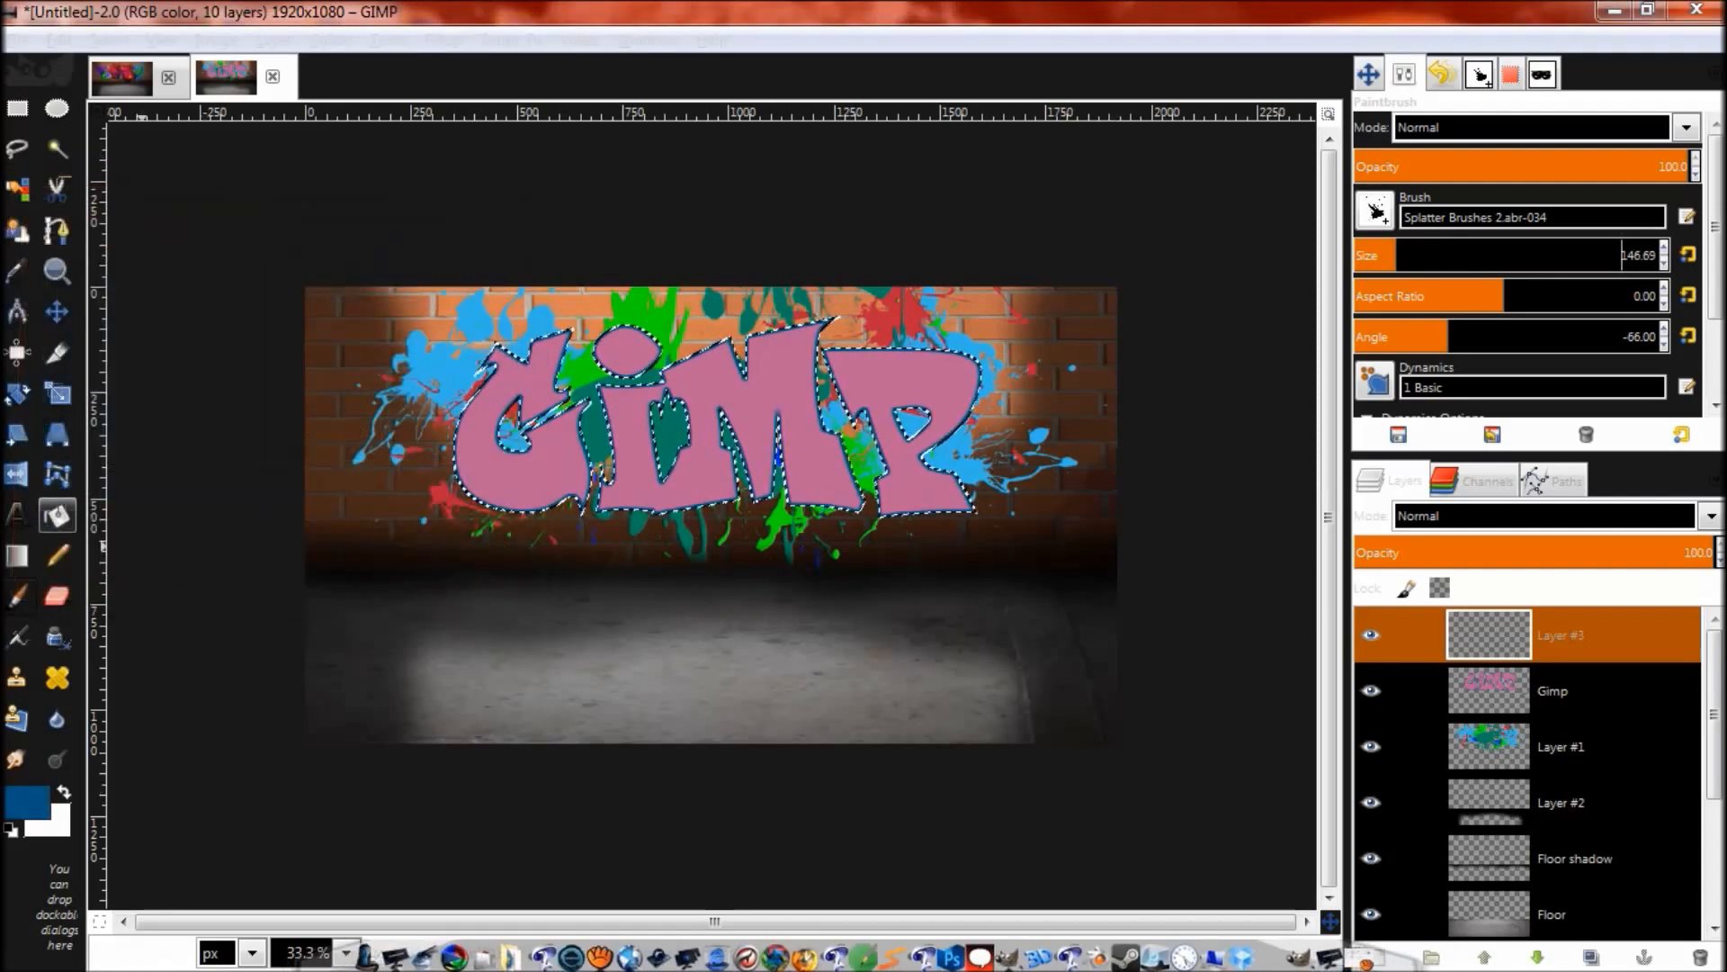
left_click(465, 430)
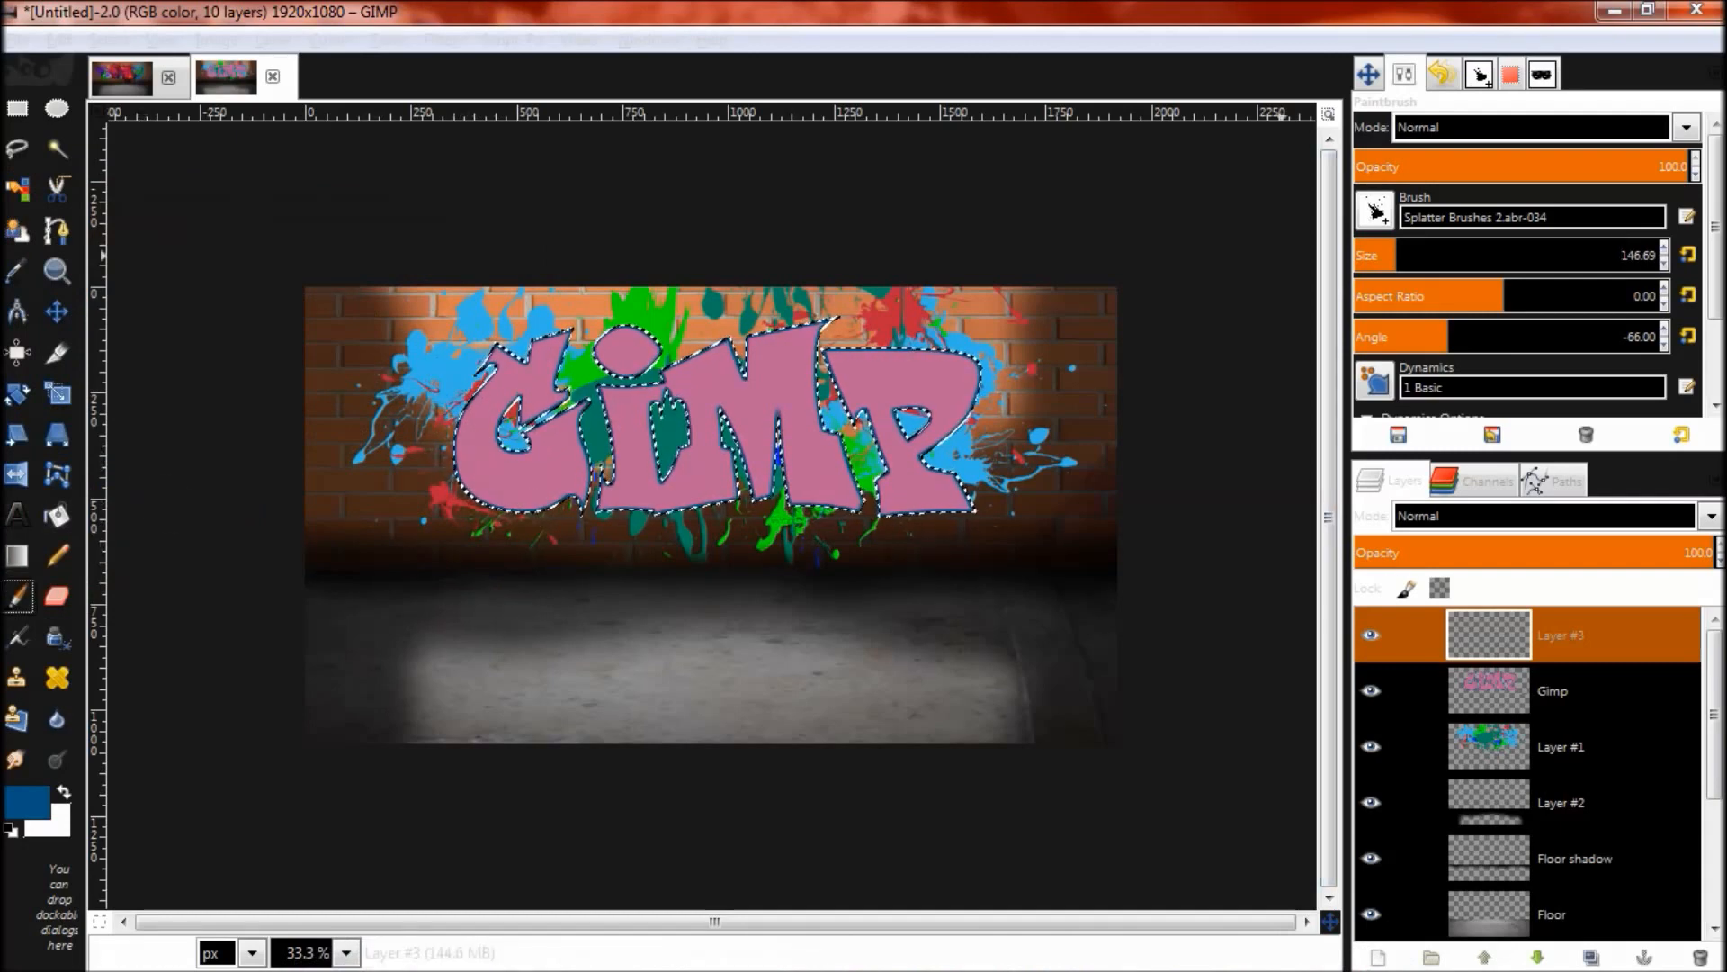
Step: Enlarge the brush to 288.21 and stamp blue splatters on the M's upper tip, the P's outer curve and the G on Layer #3
left_click(1438, 255)
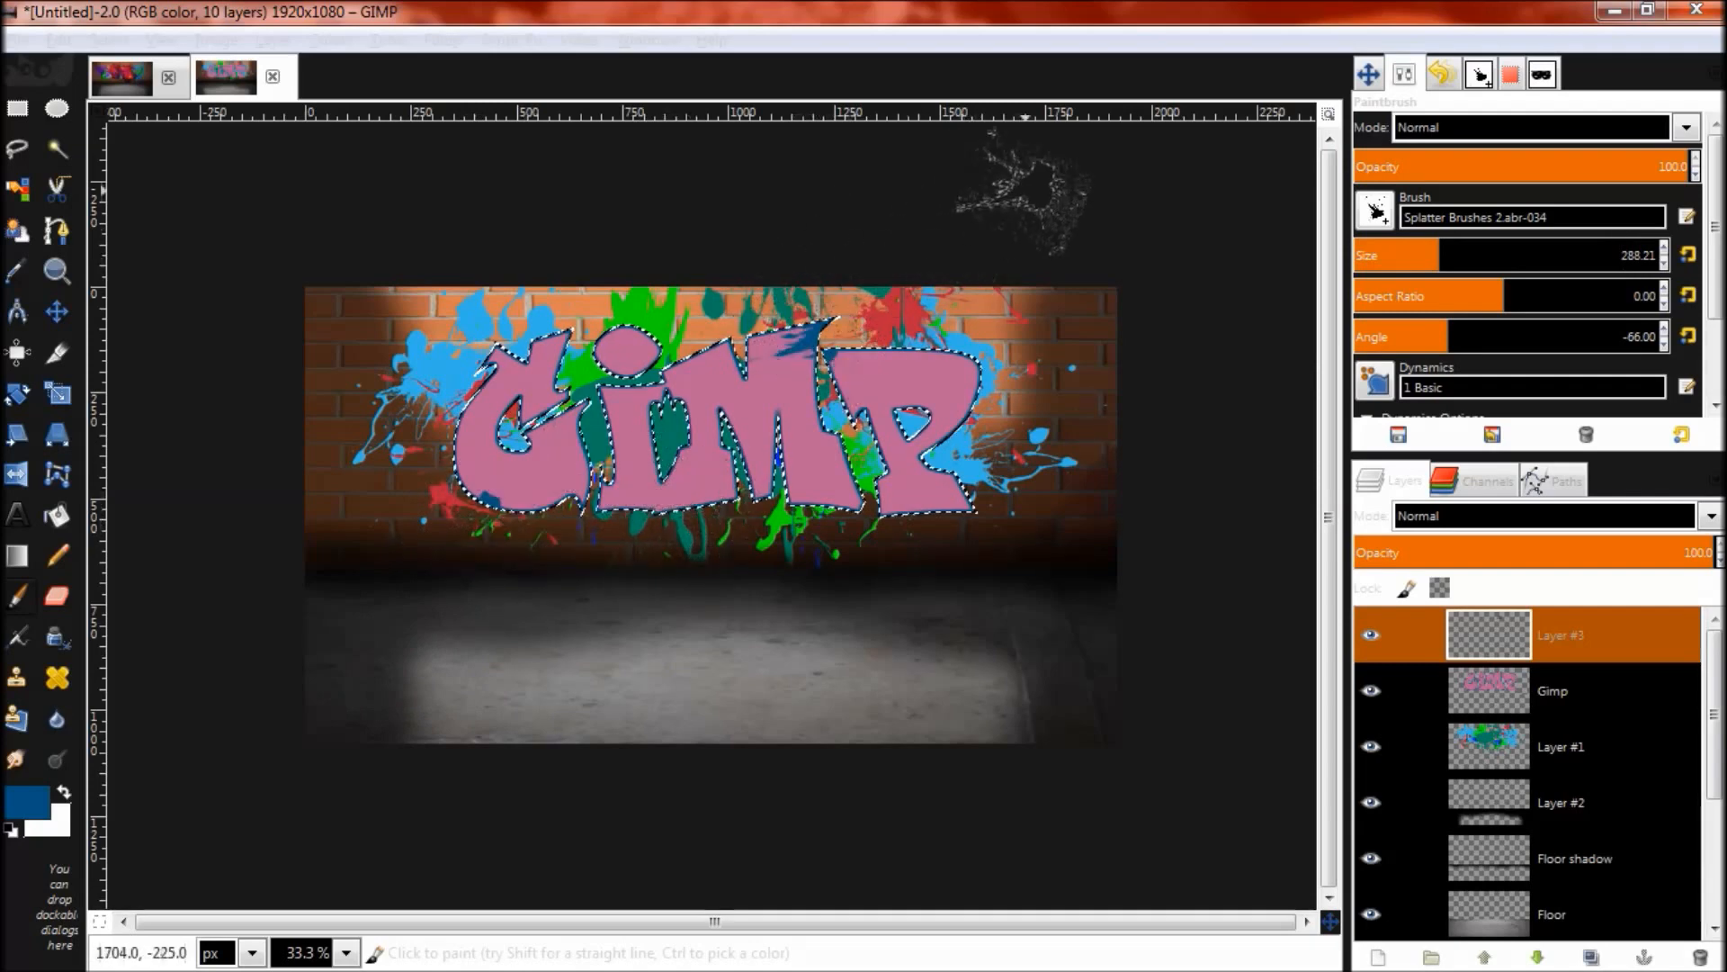
left_click(1053, 459)
key("ctrl+z")
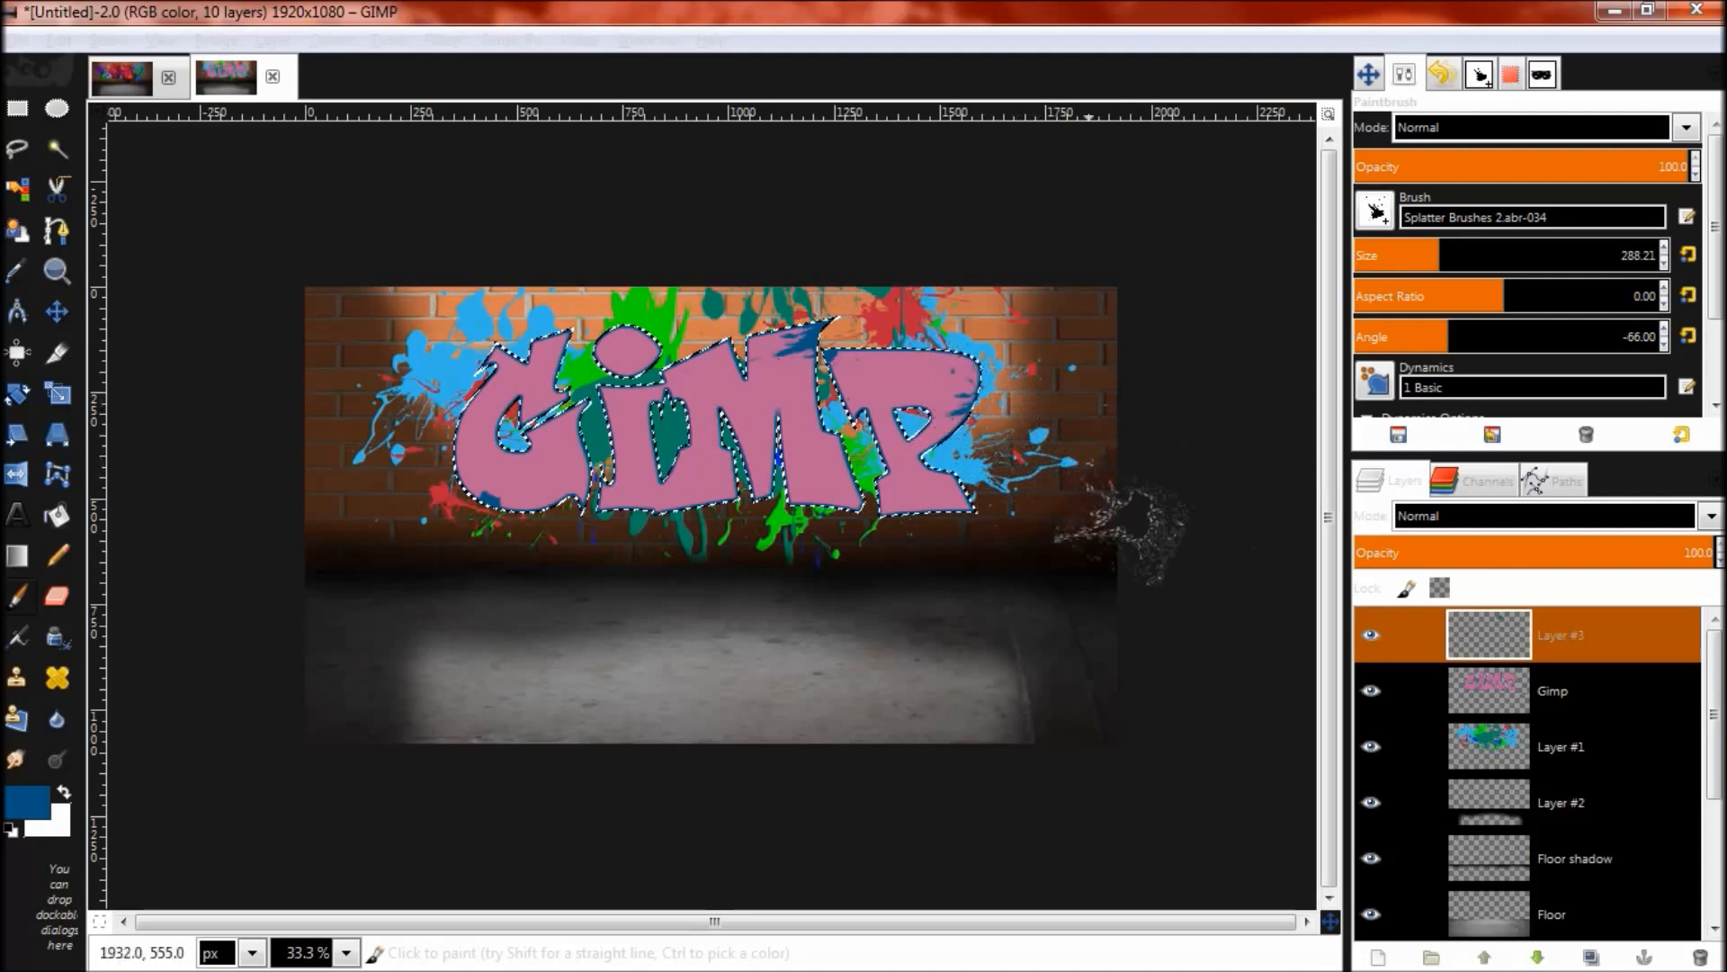
left_click(841, 589)
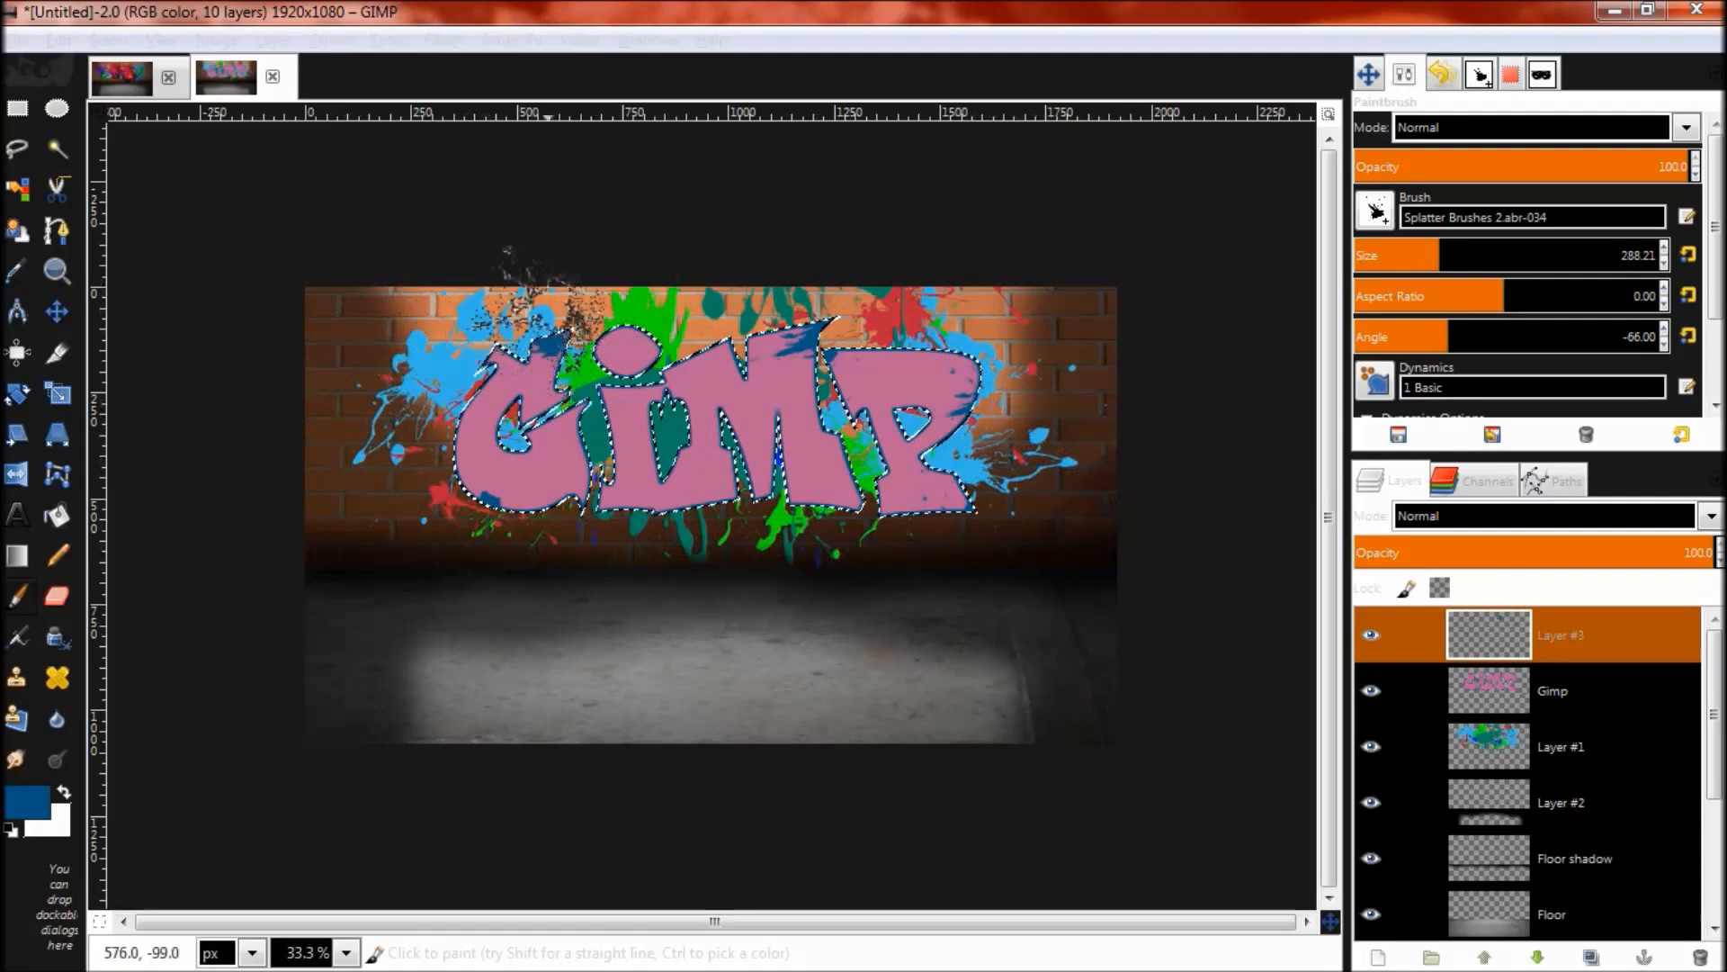
Step: Switch the Paintbrush to the Splatter Brushes 2.abr-015 brush
scroll(568, 216, "up", 1)
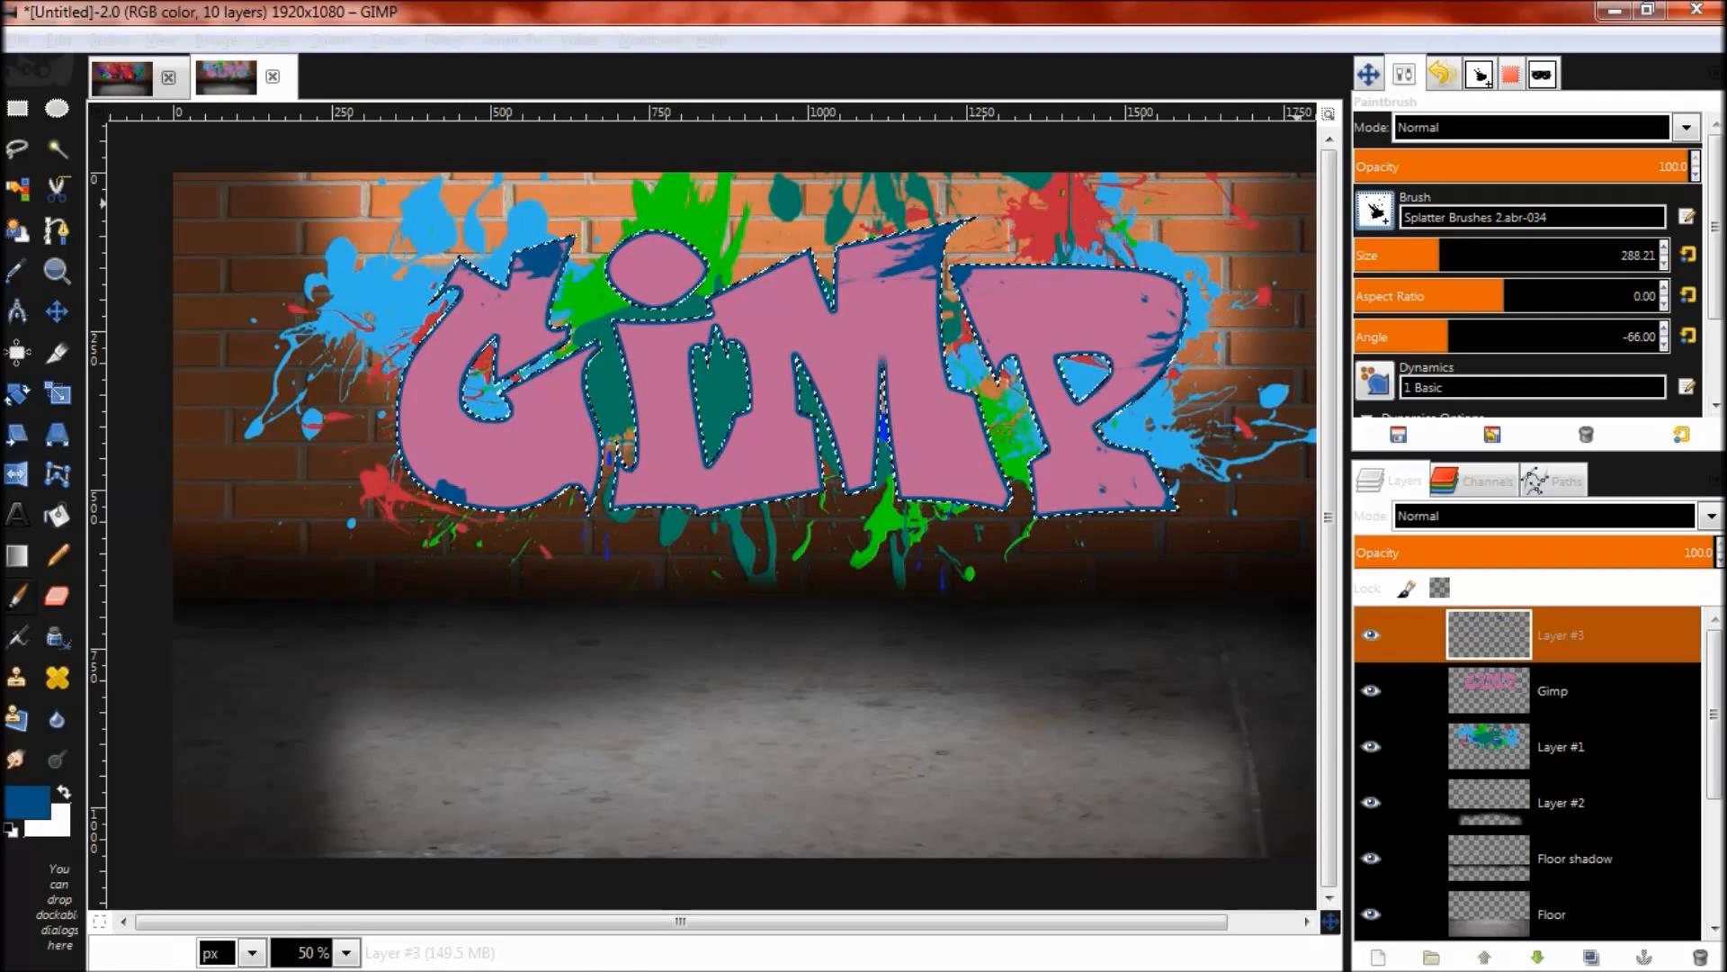
left_click(1377, 212)
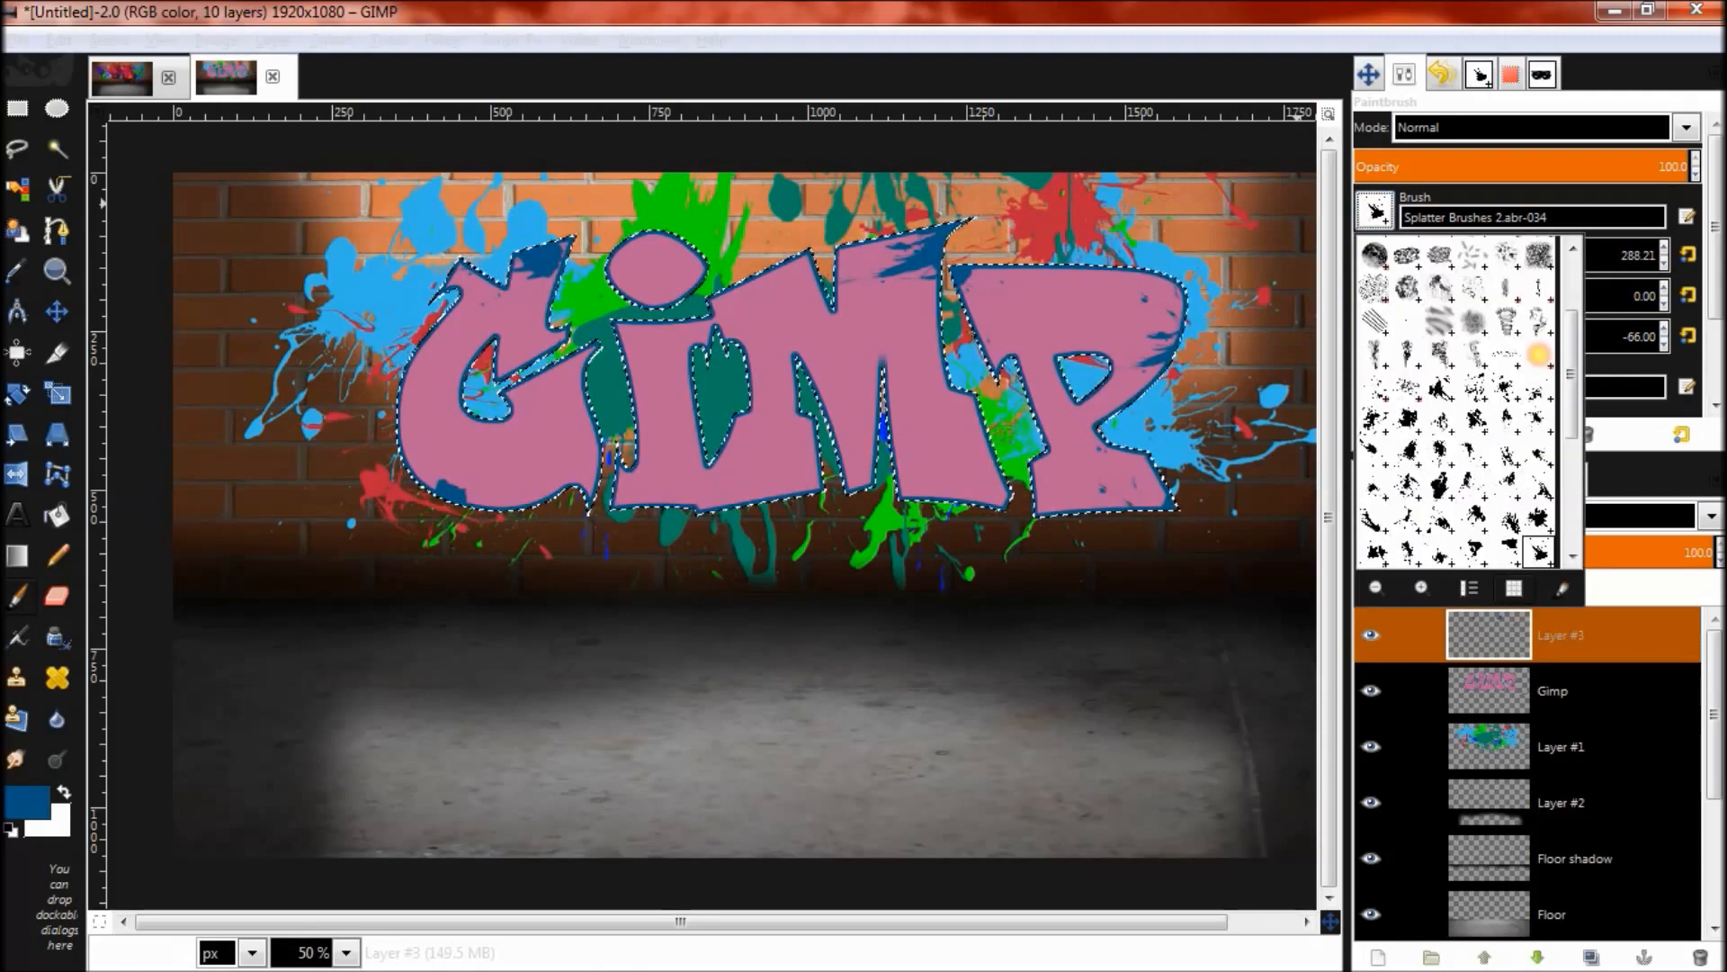
left_click(1508, 454)
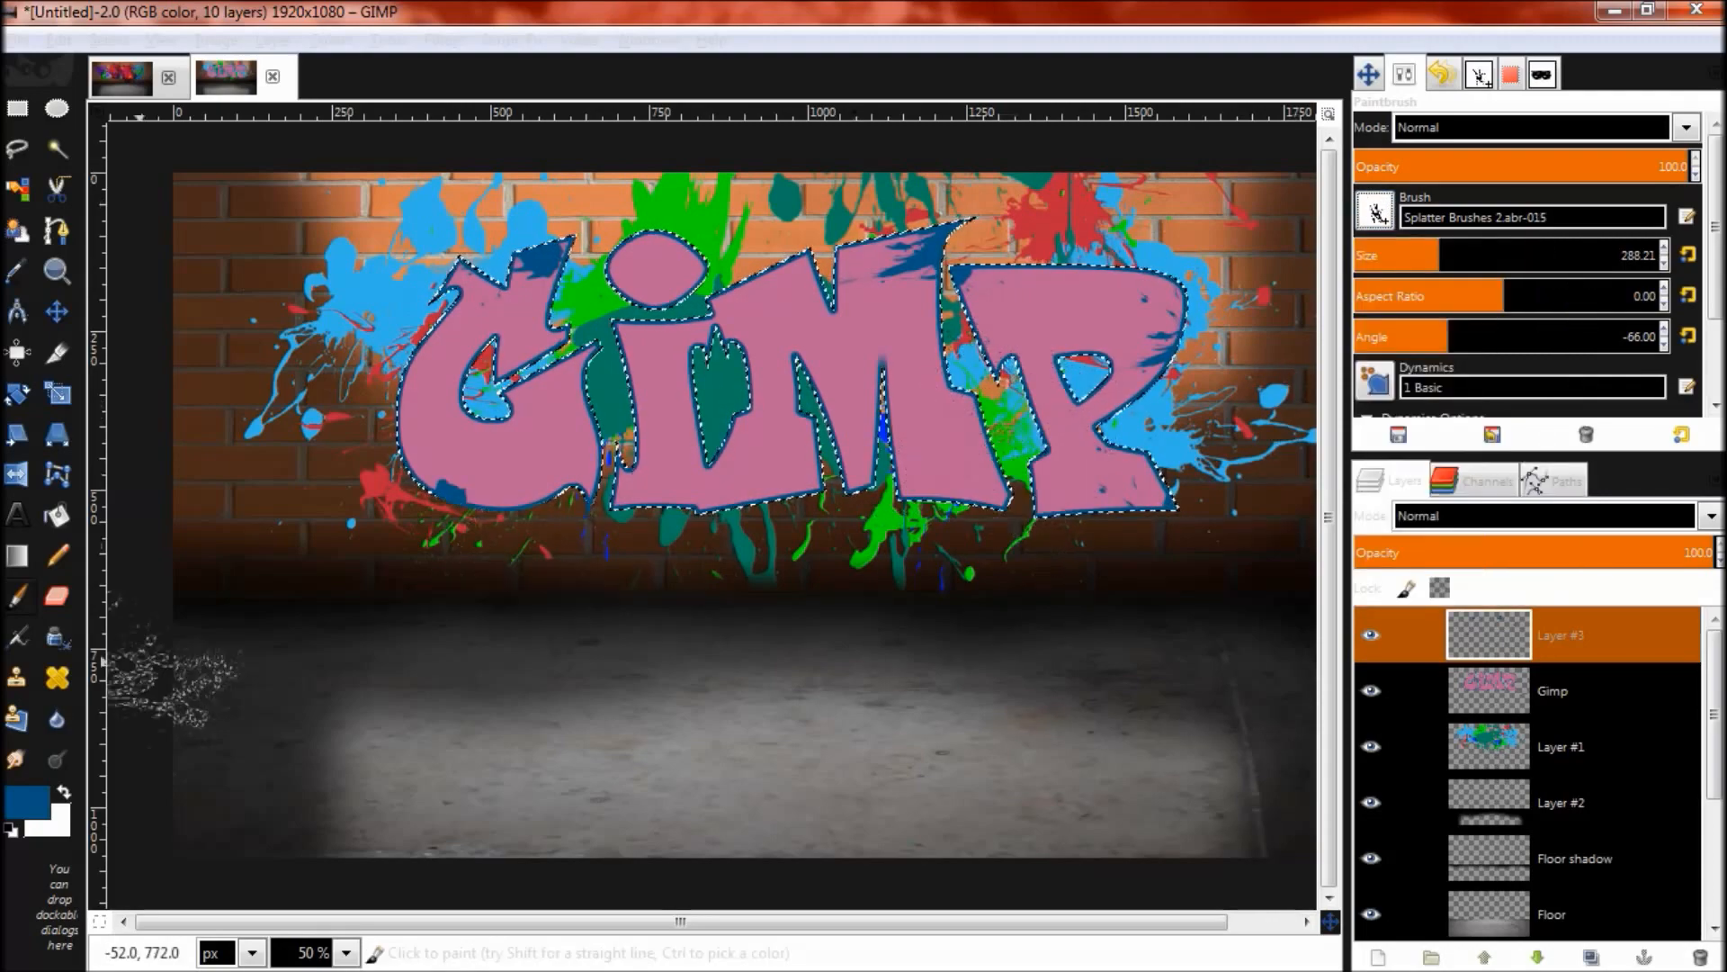
Step: Stamp green 0cff00 splatters on the i's base and the G's upper tip on Layer #3, rotating the brush to -6.00 and 1.50
left_click(26, 801)
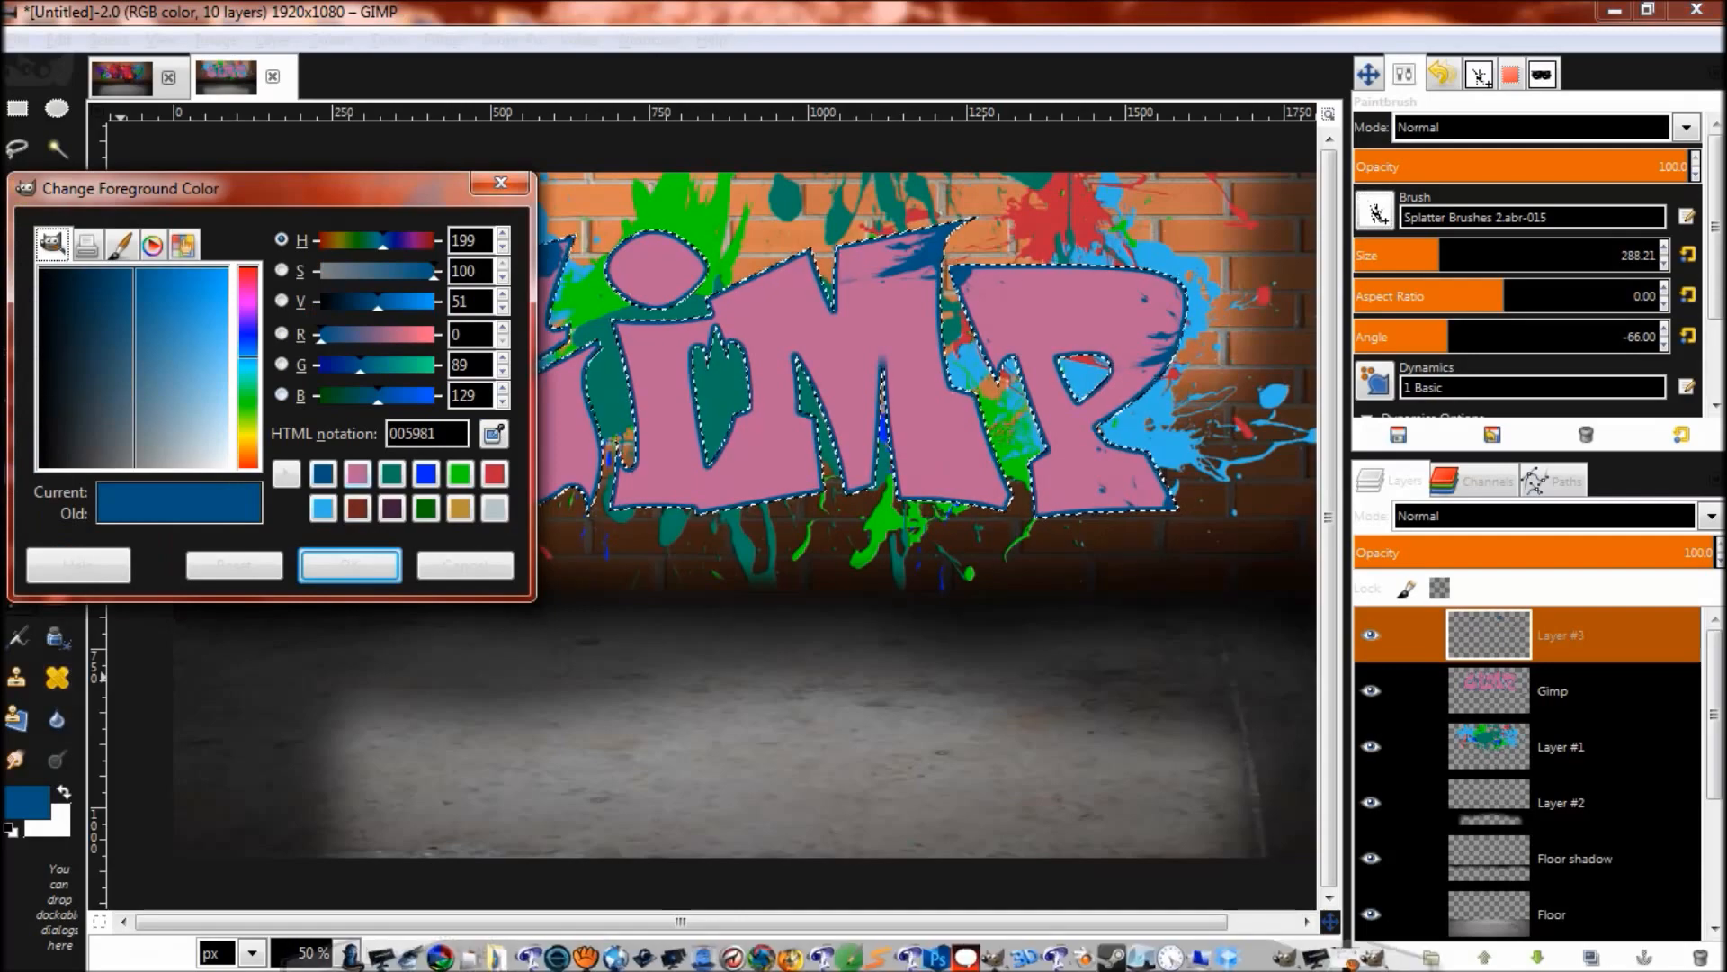
left_click(460, 473)
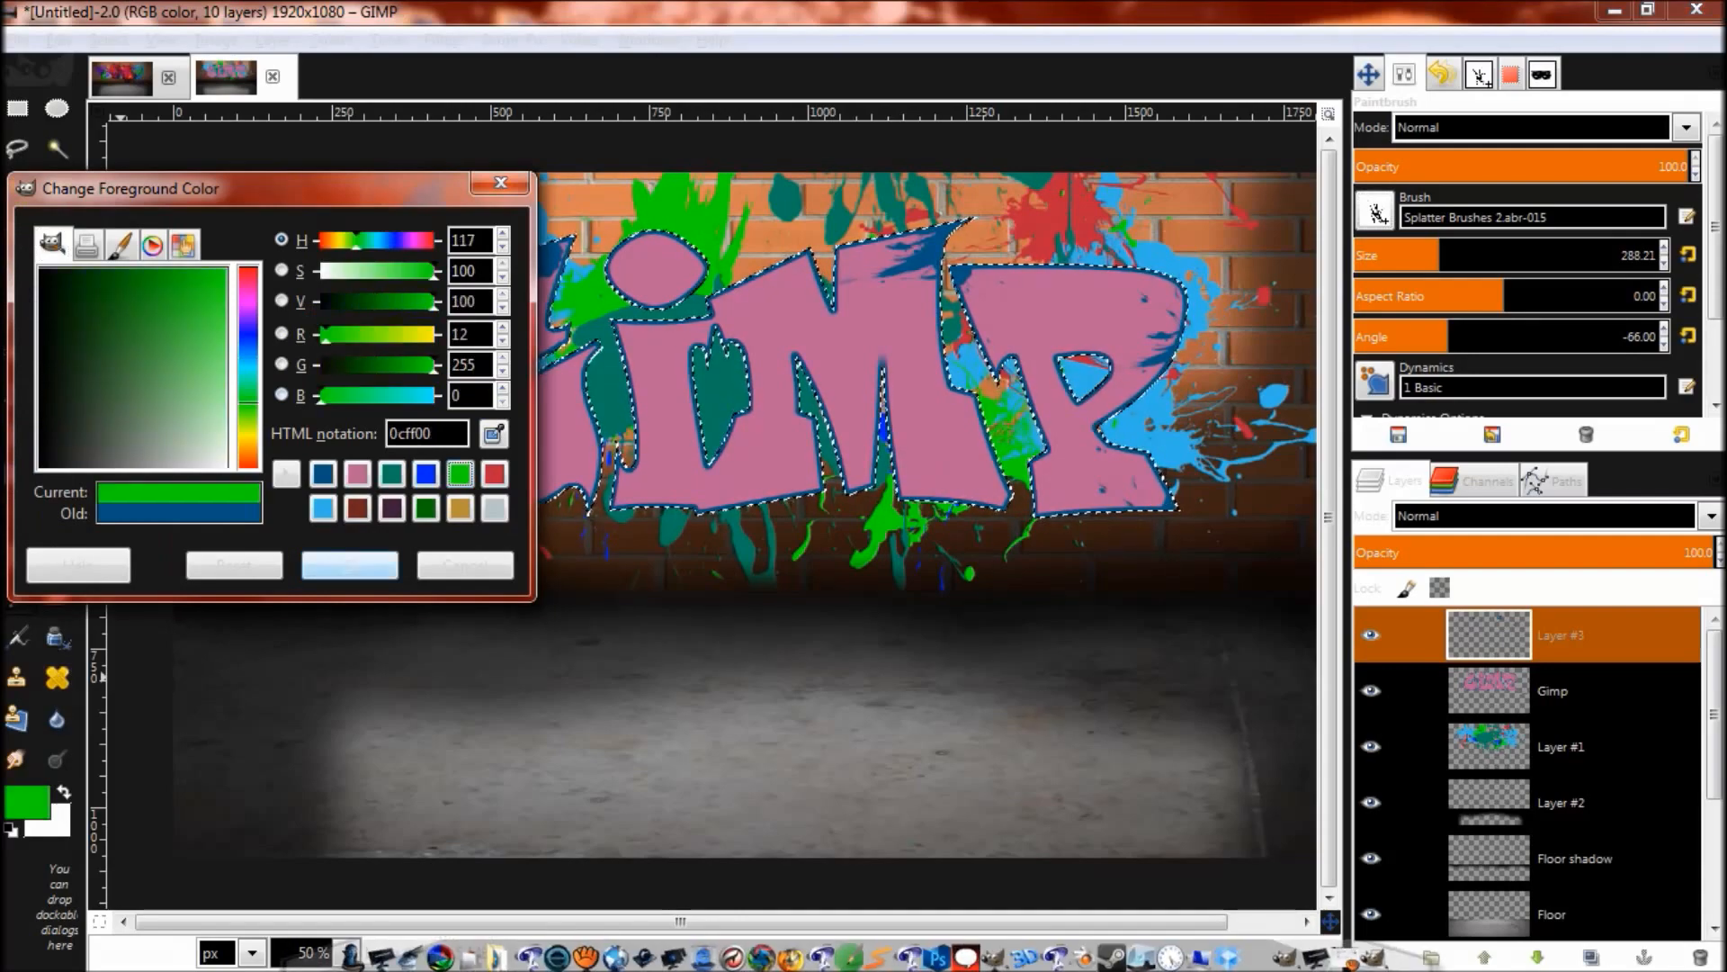
left_click(350, 565)
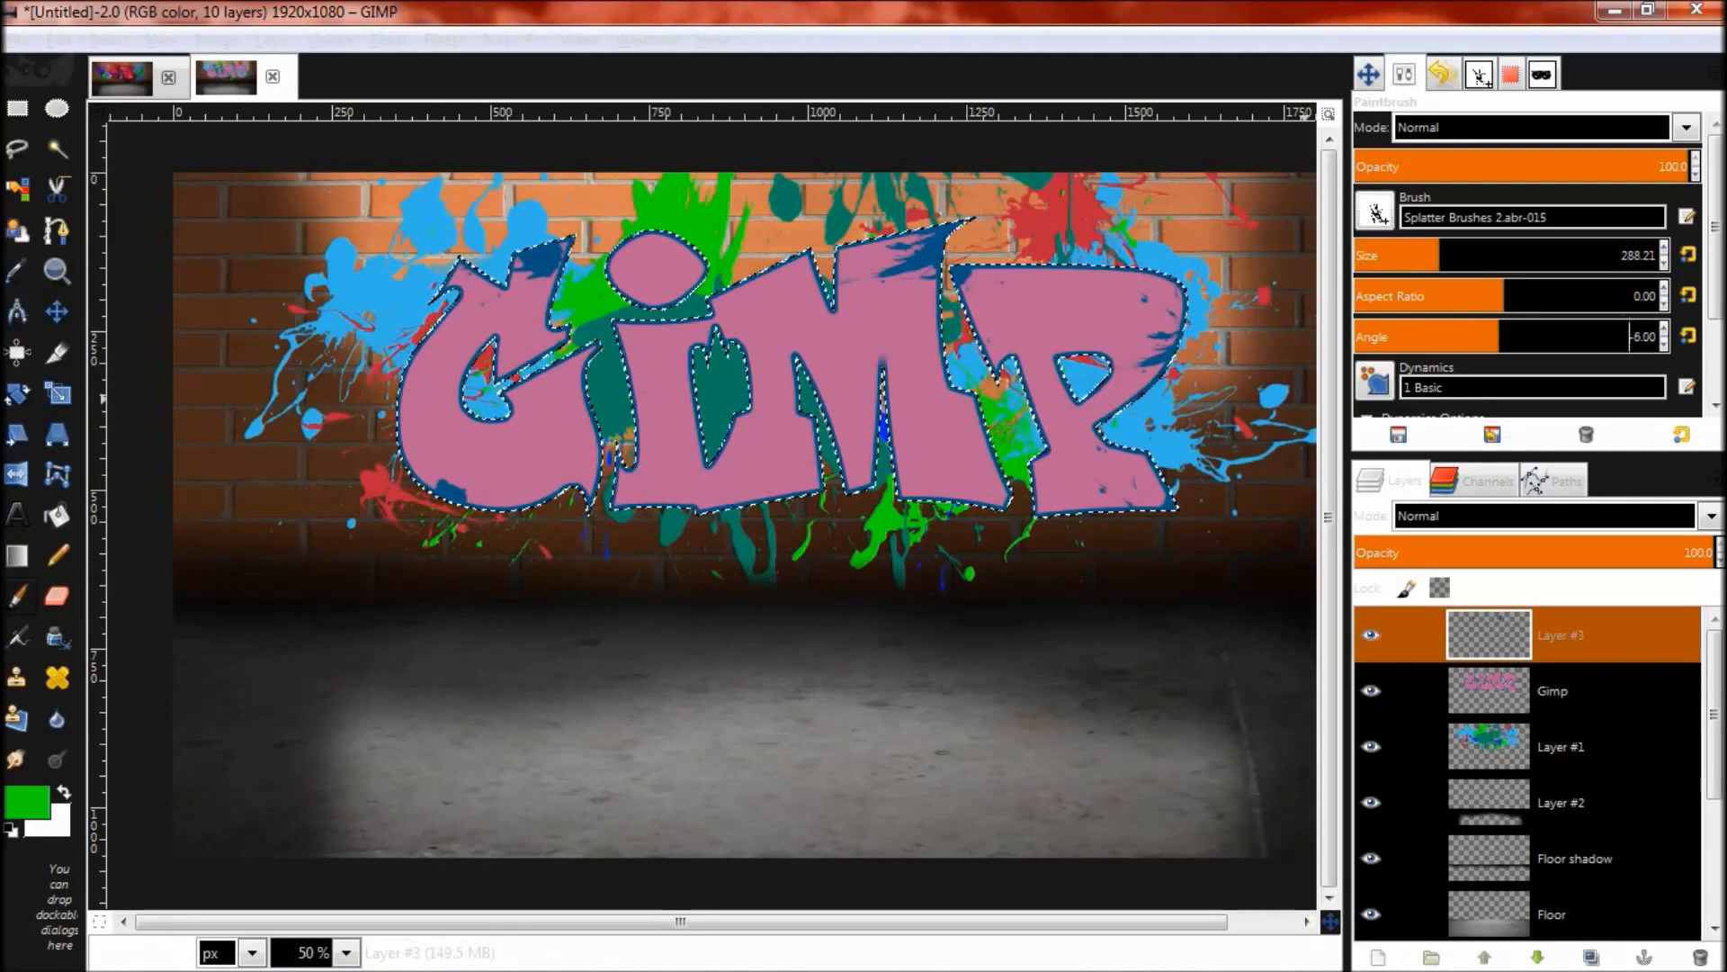
left_click(689, 450)
left_click(689, 472)
left_click(458, 276)
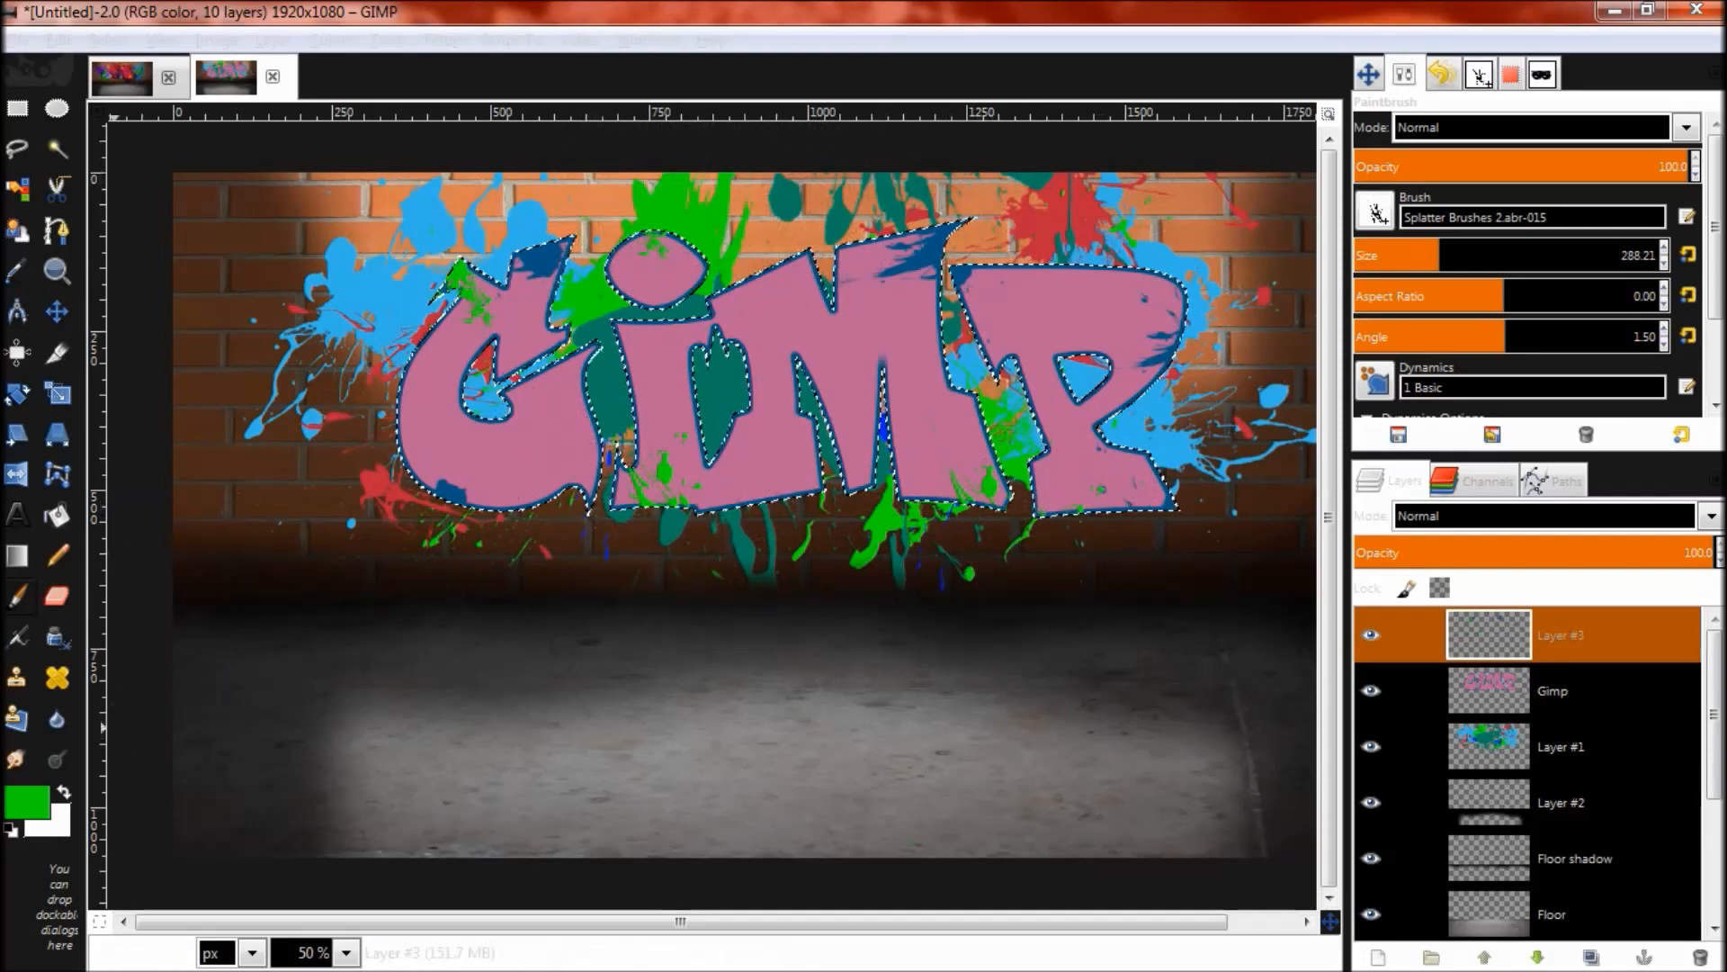
Step: Set the foreground color to turquoise 0cffbd and choose the Splatter Brushes 2.abr-024 brush for the Paintbrush
left_click(27, 801)
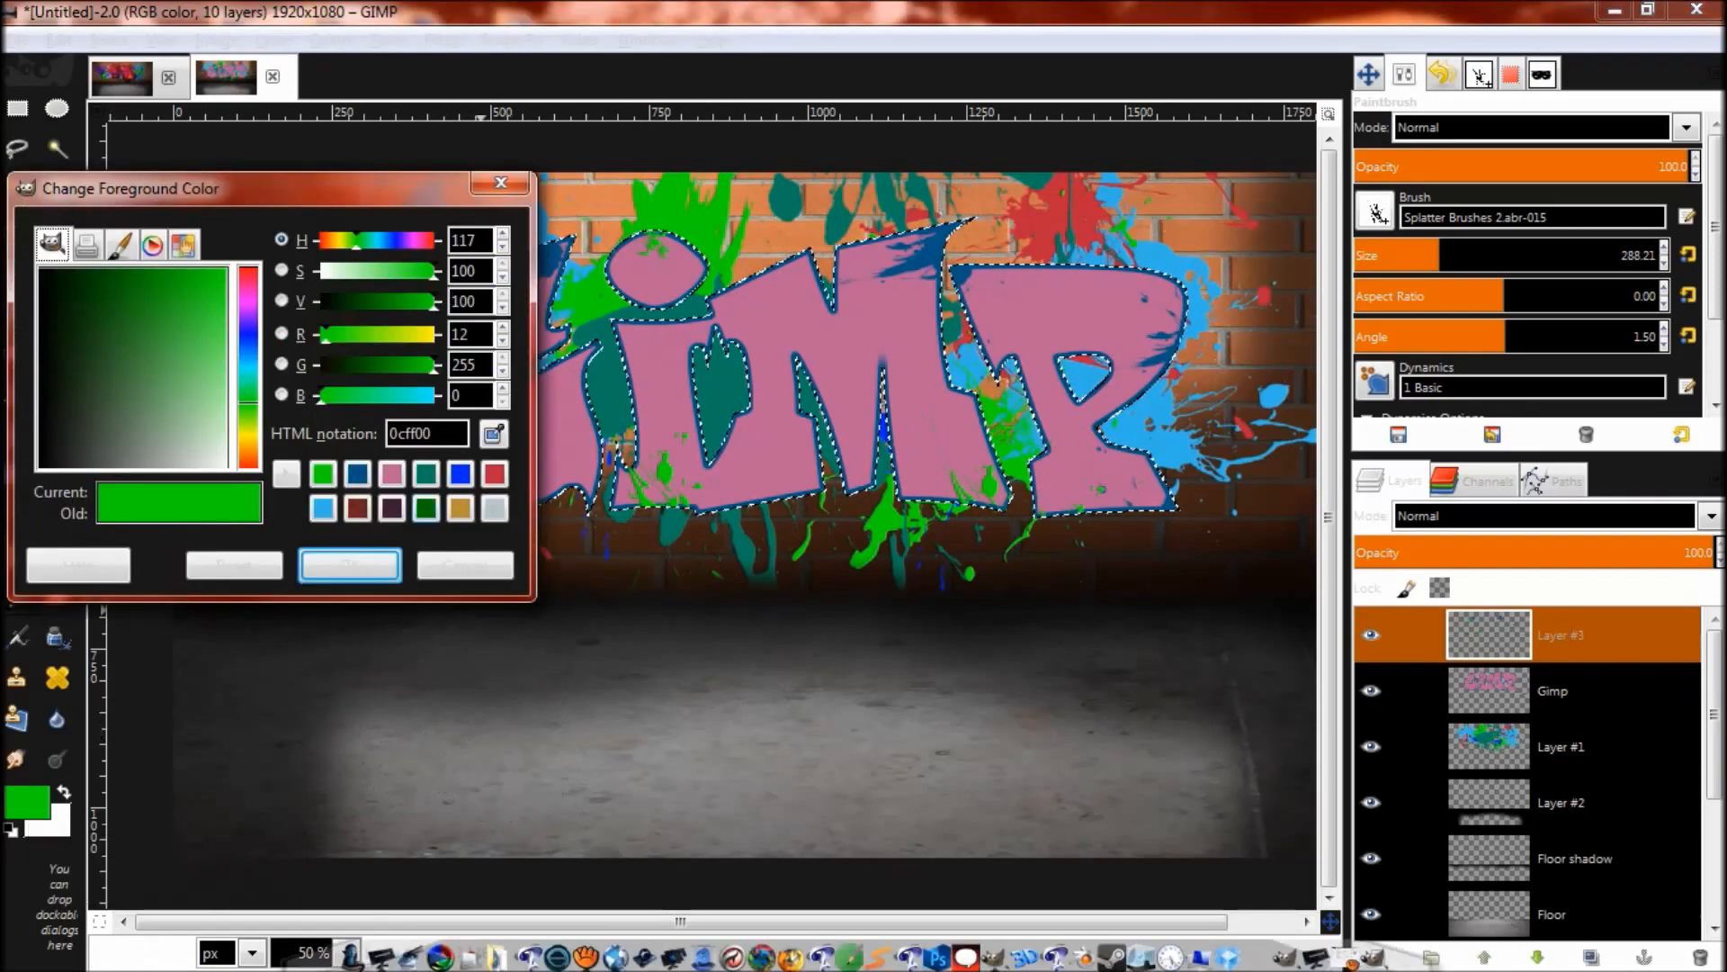
left_click_drag(321, 395, 403, 395)
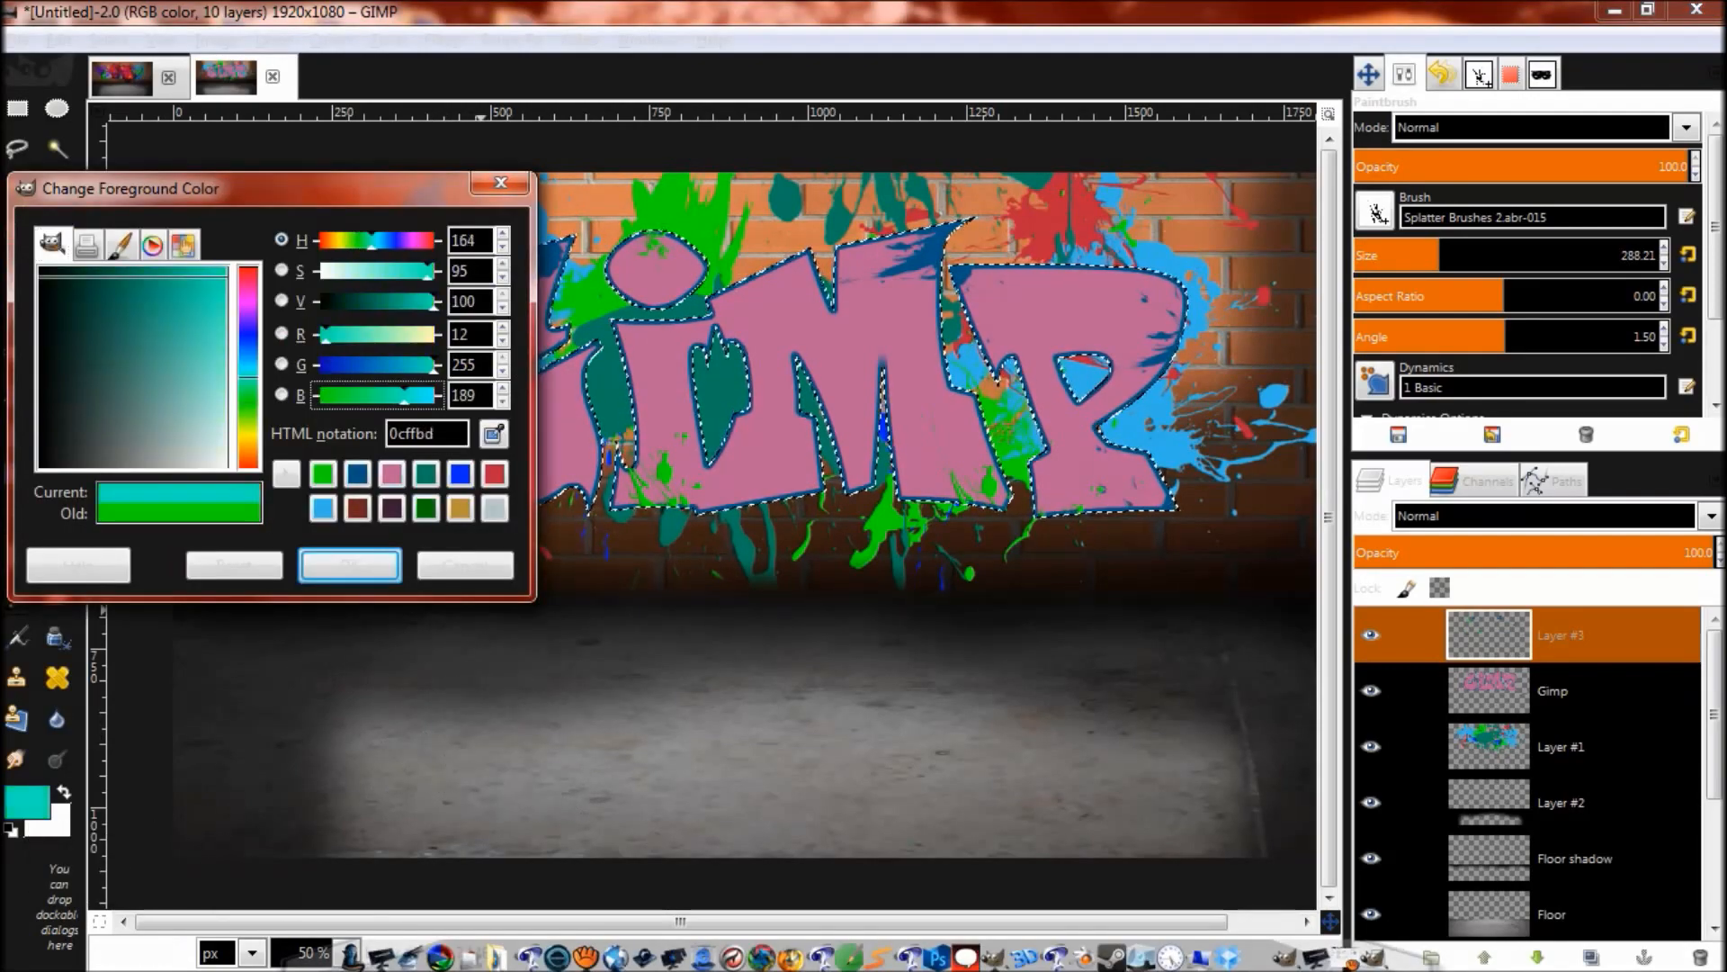
left_click(350, 565)
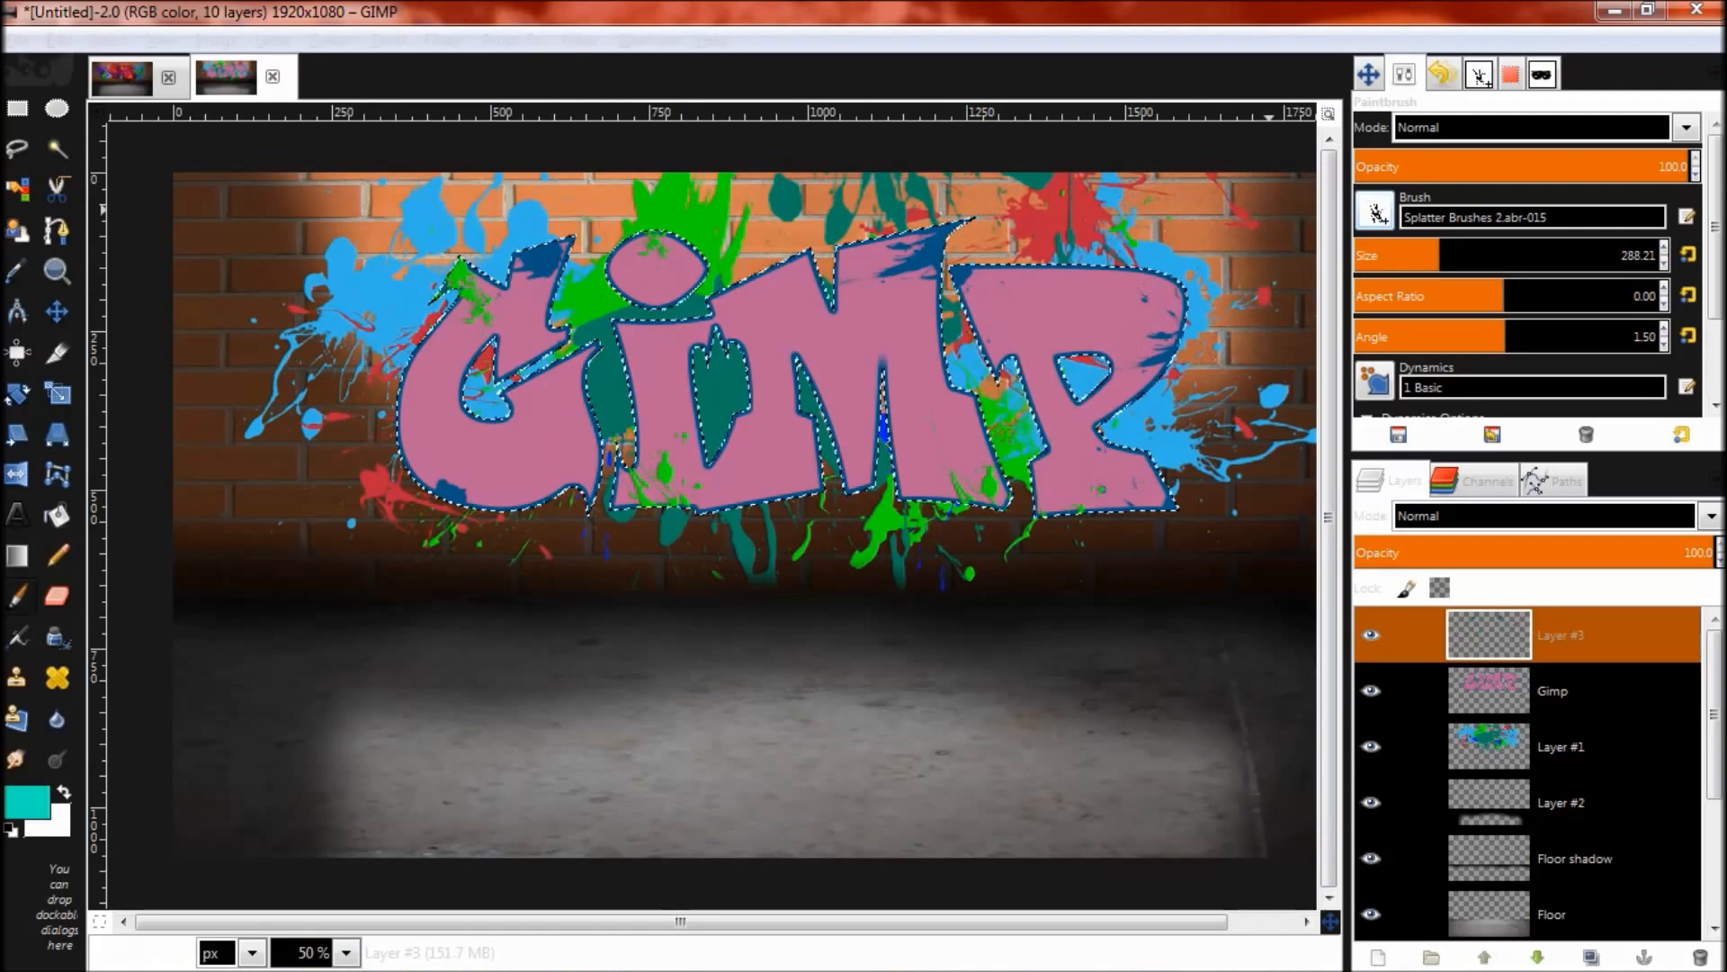
left_click(1375, 213)
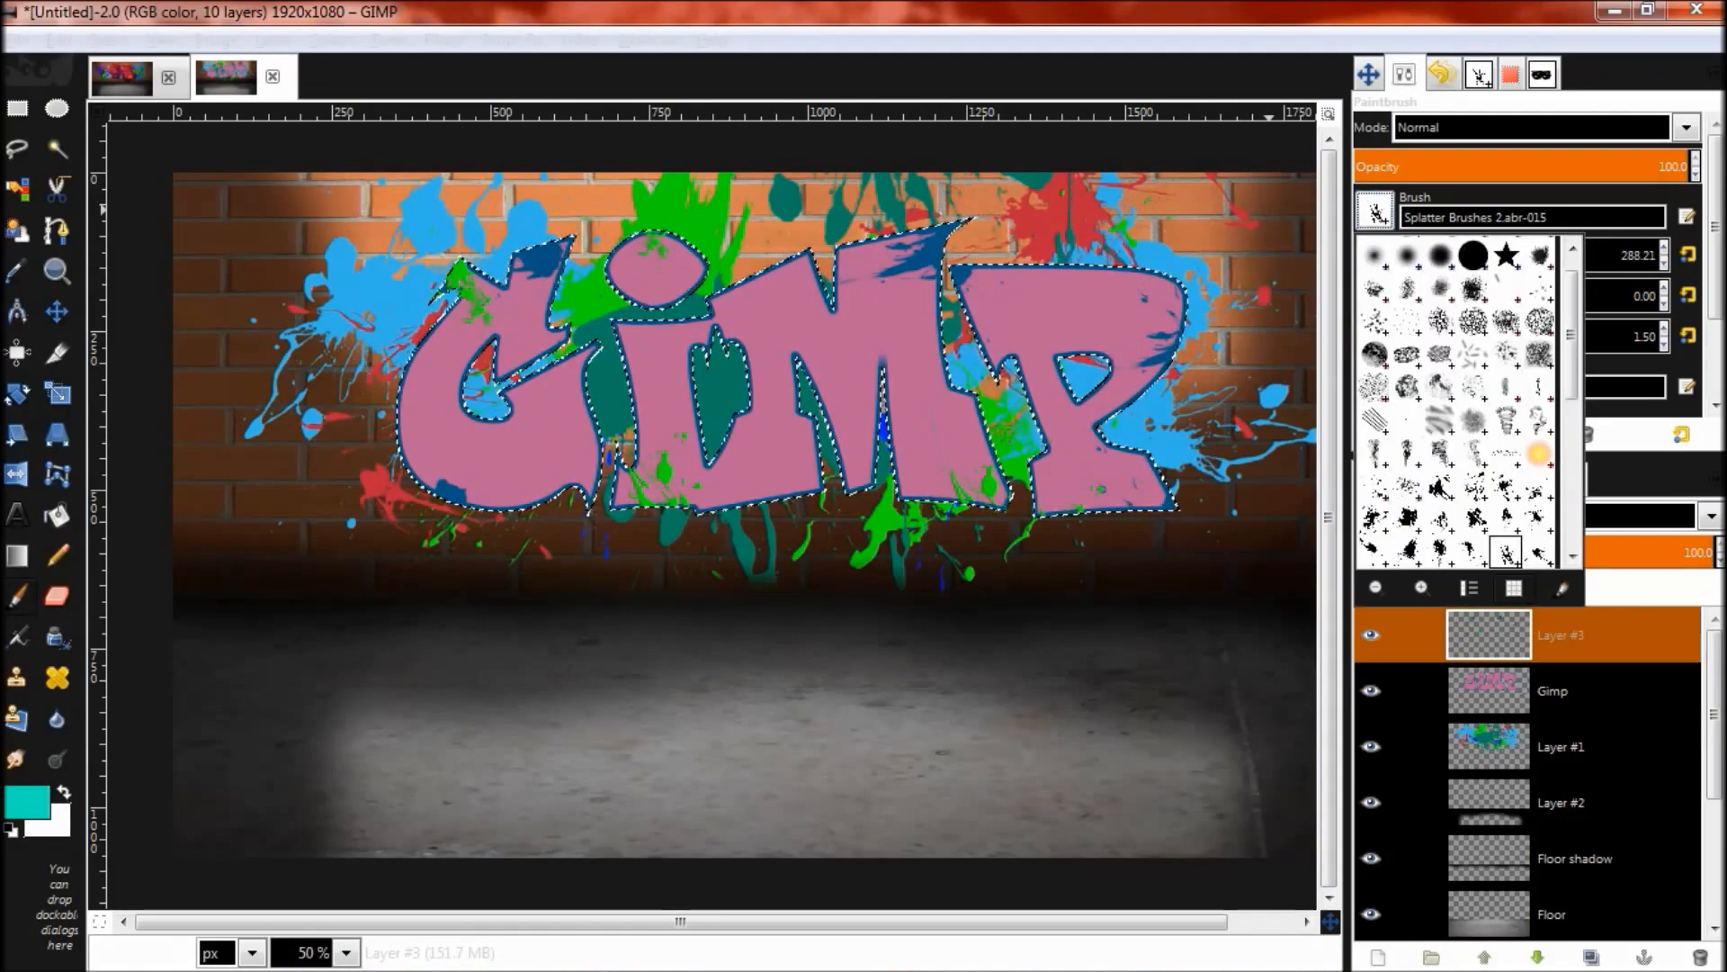
left_click(1440, 487)
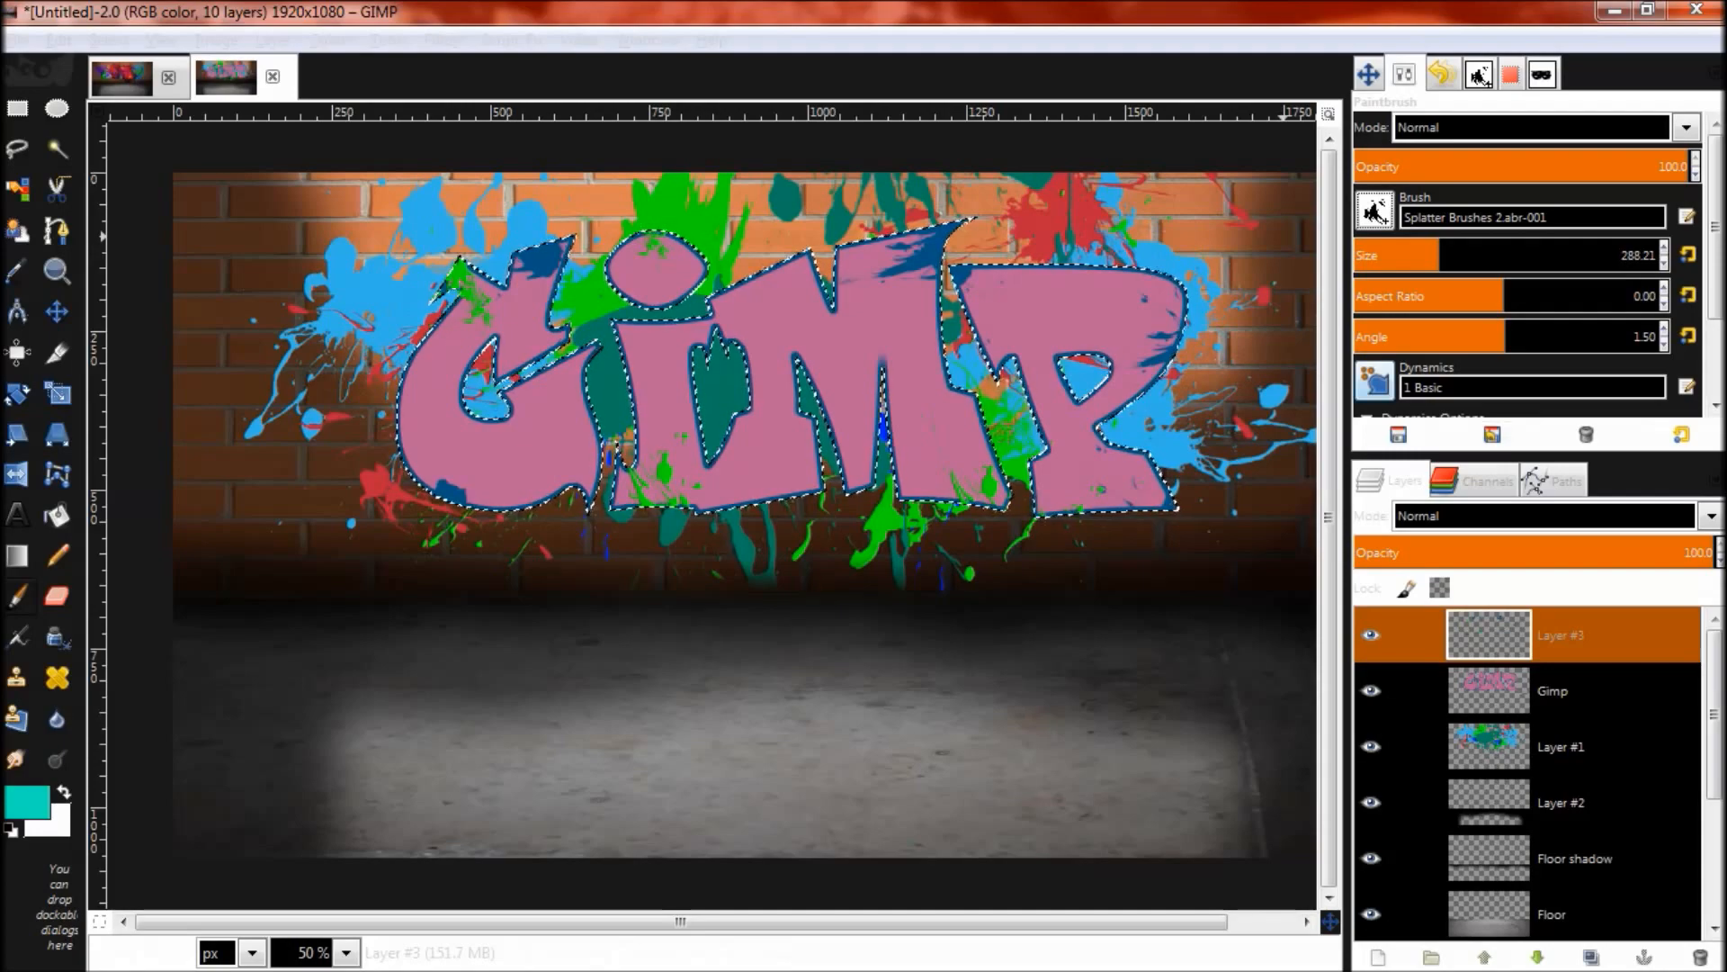
left_click(1376, 213)
scroll(1457, 400, "down", 5)
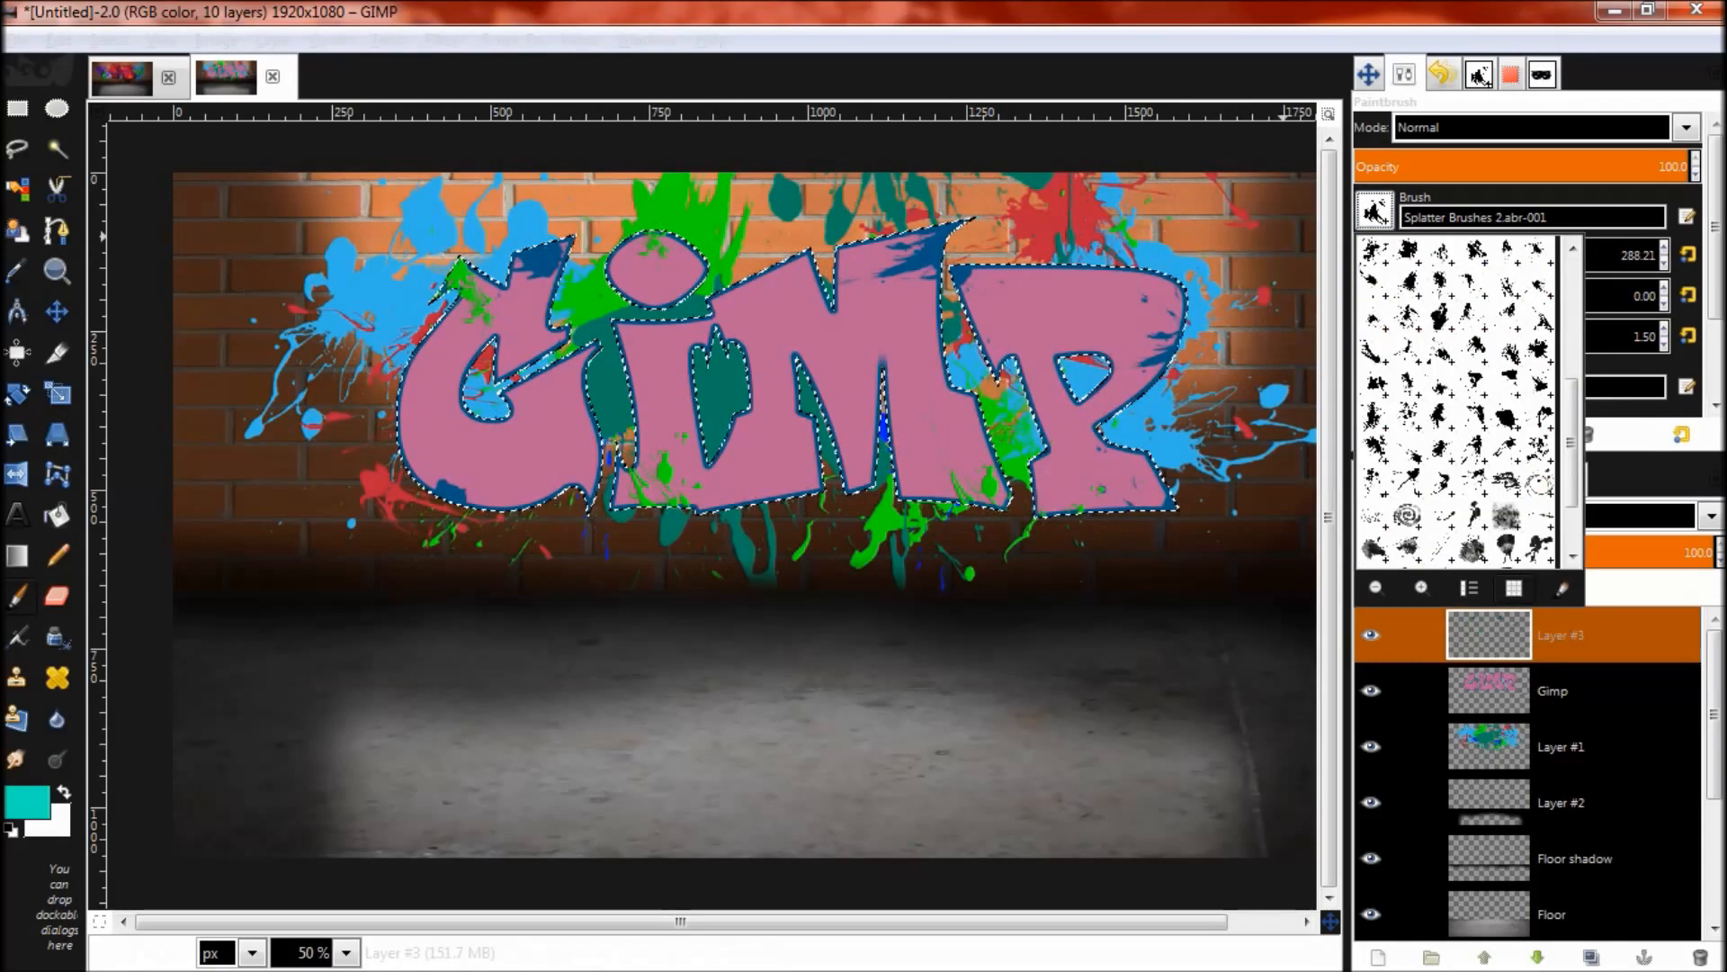
scroll(1458, 400, "up", 3)
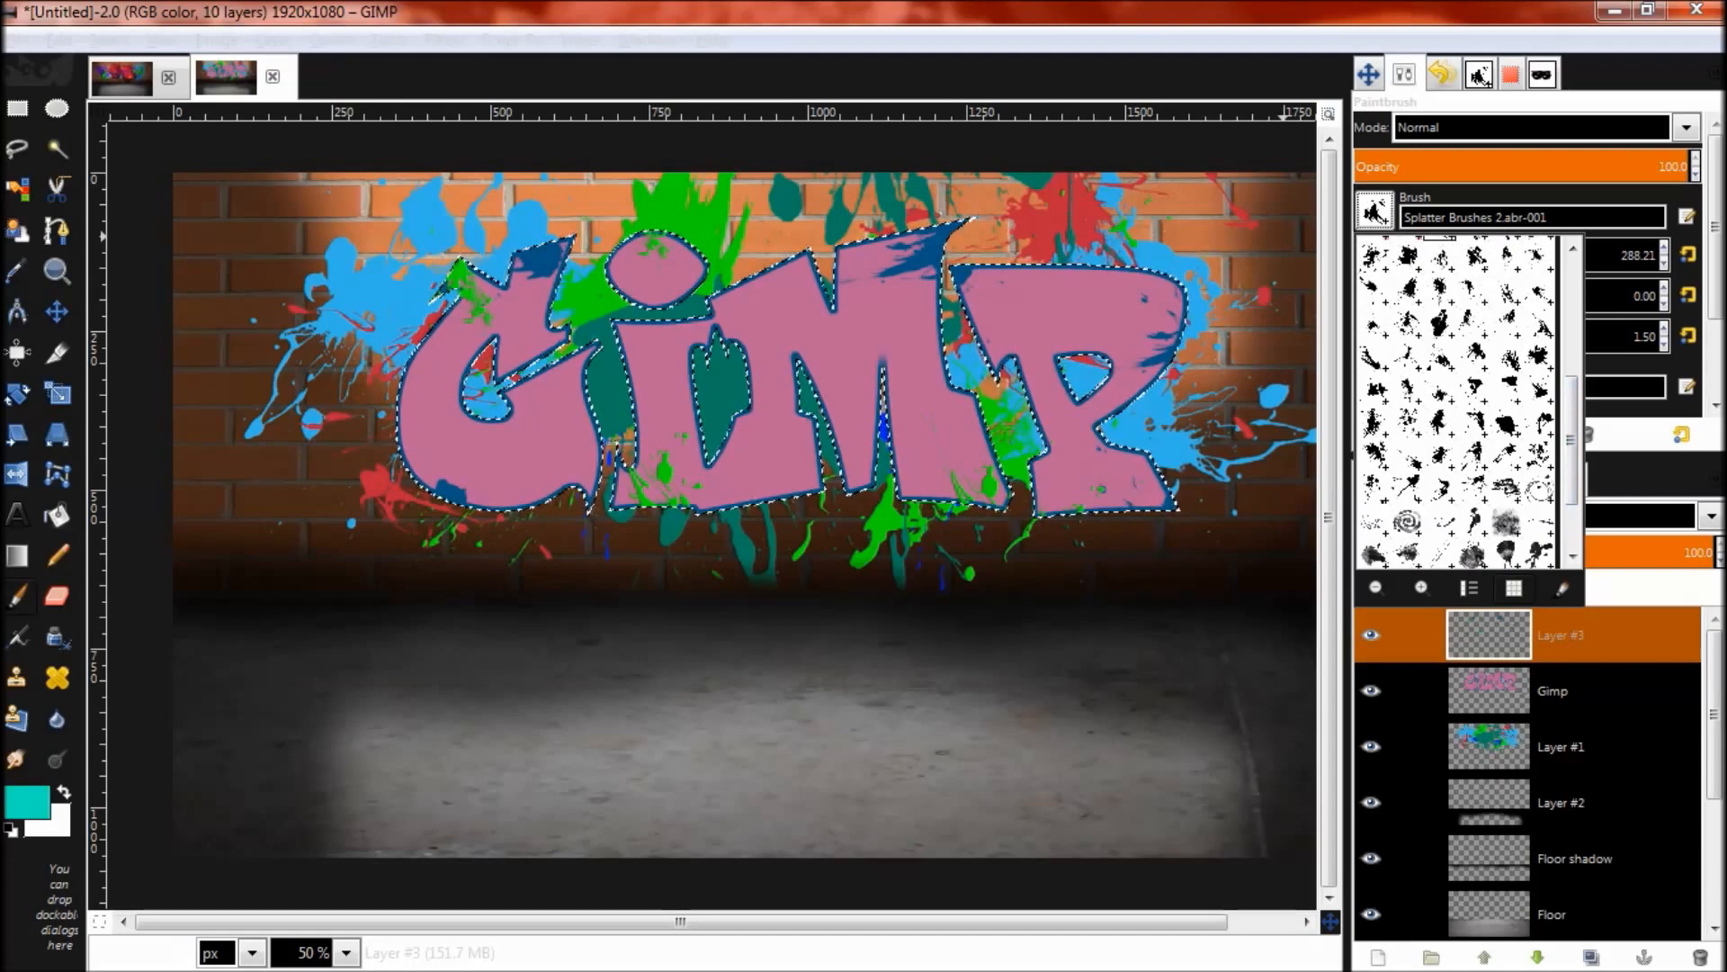
left_click(1407, 355)
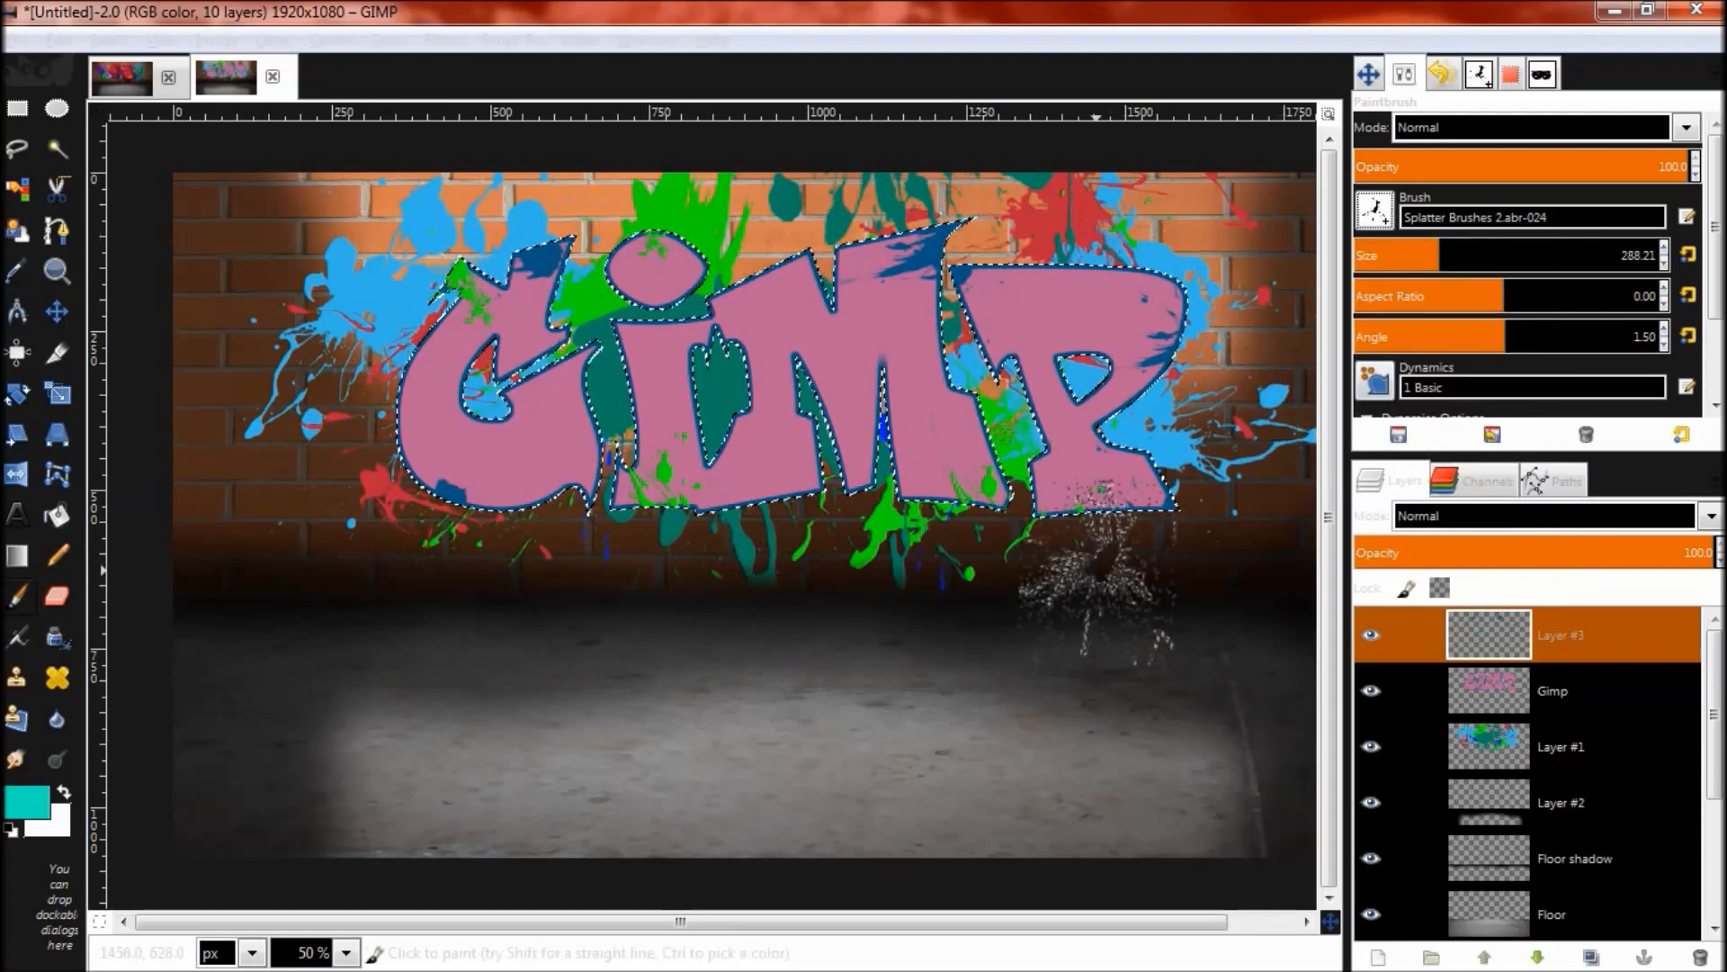
Step: Enlarge the brush to 421.41 and stamp turquoise splatters across the P, M and G on Layer #3, undoing a misplaced stamp
left_click(1480, 252)
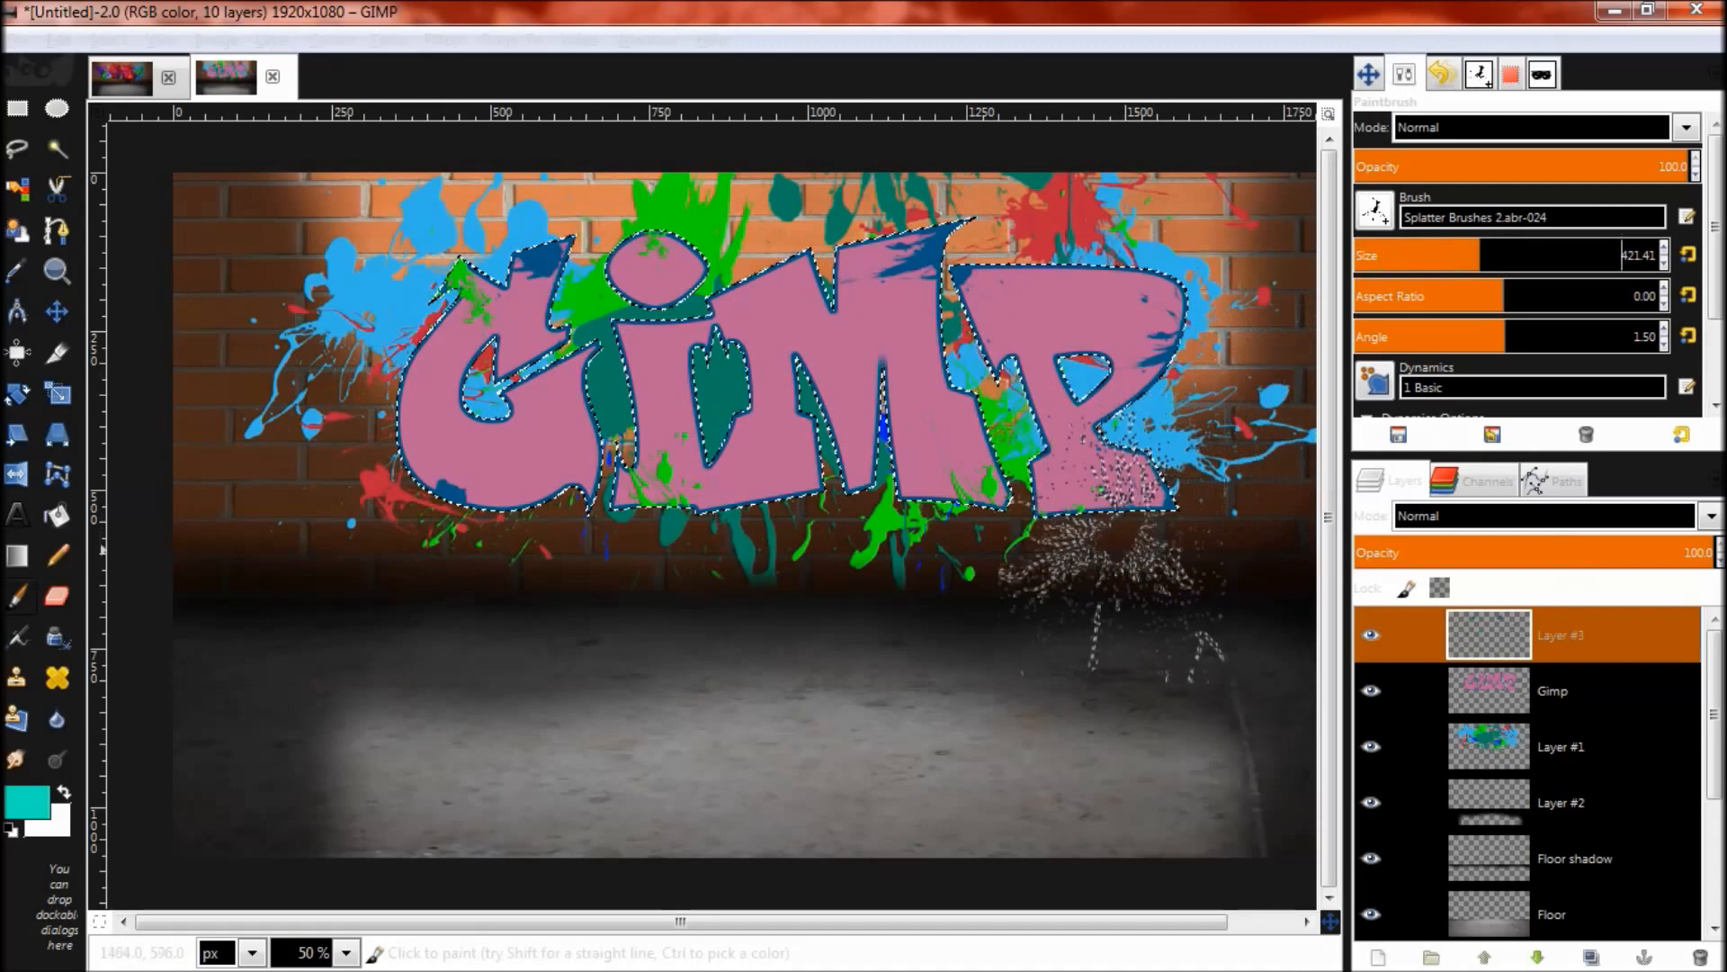
left_click(1102, 557)
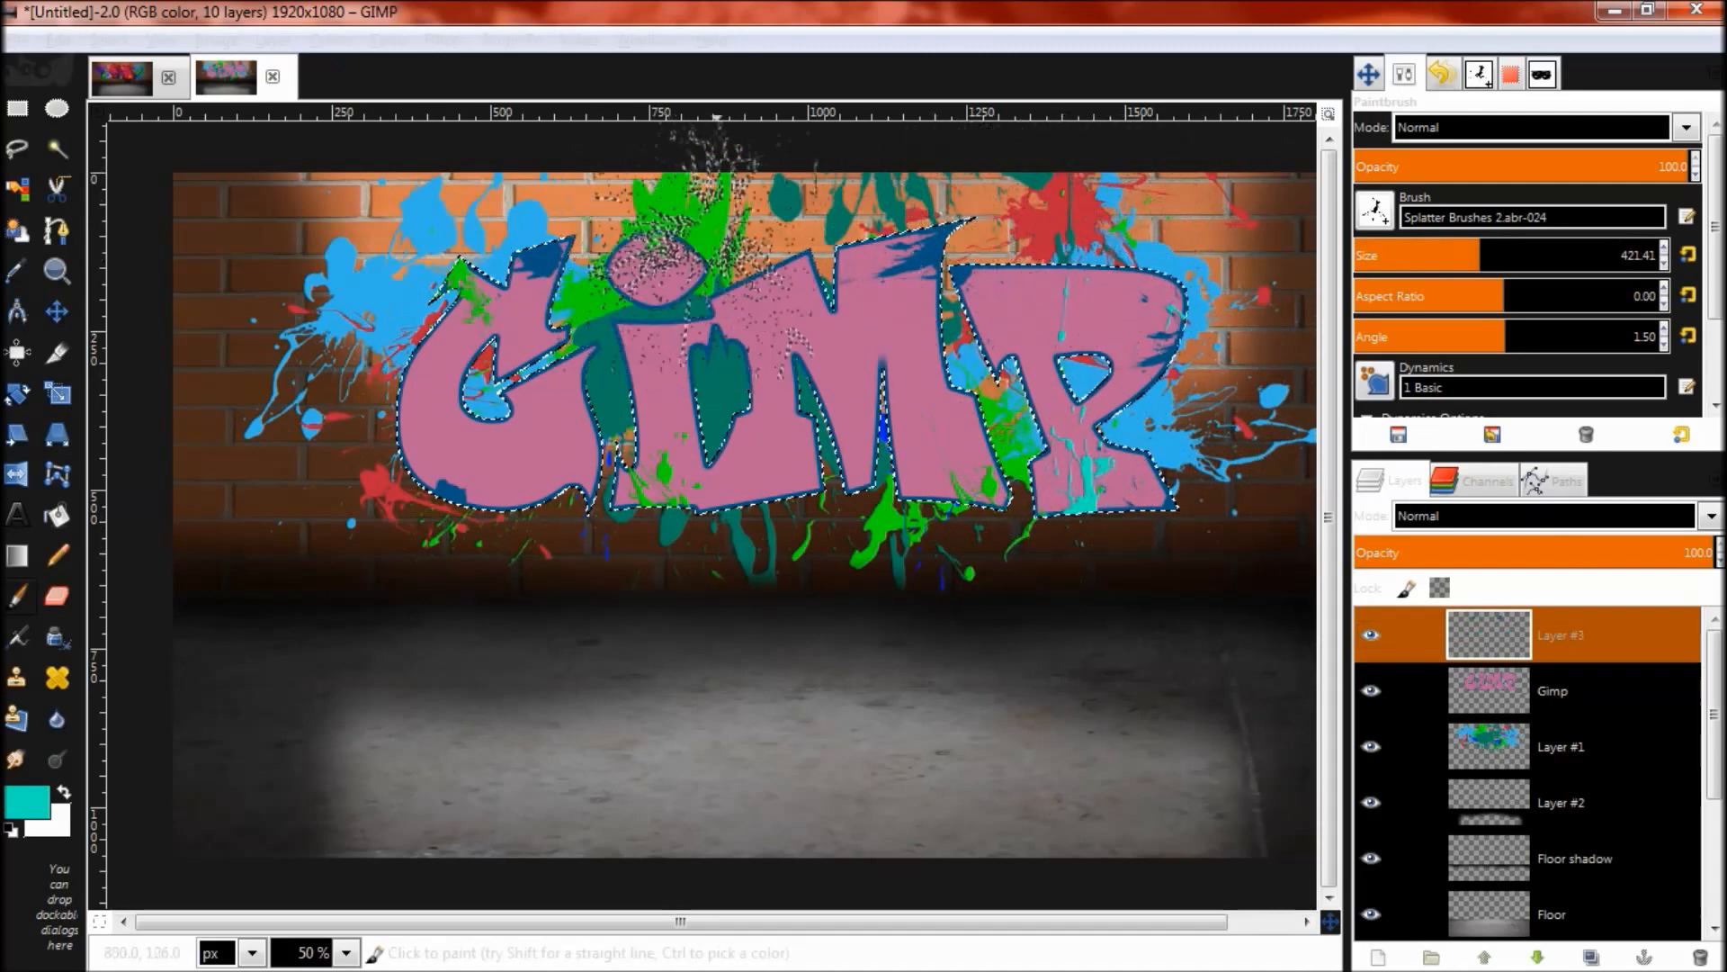
left_click(785, 207)
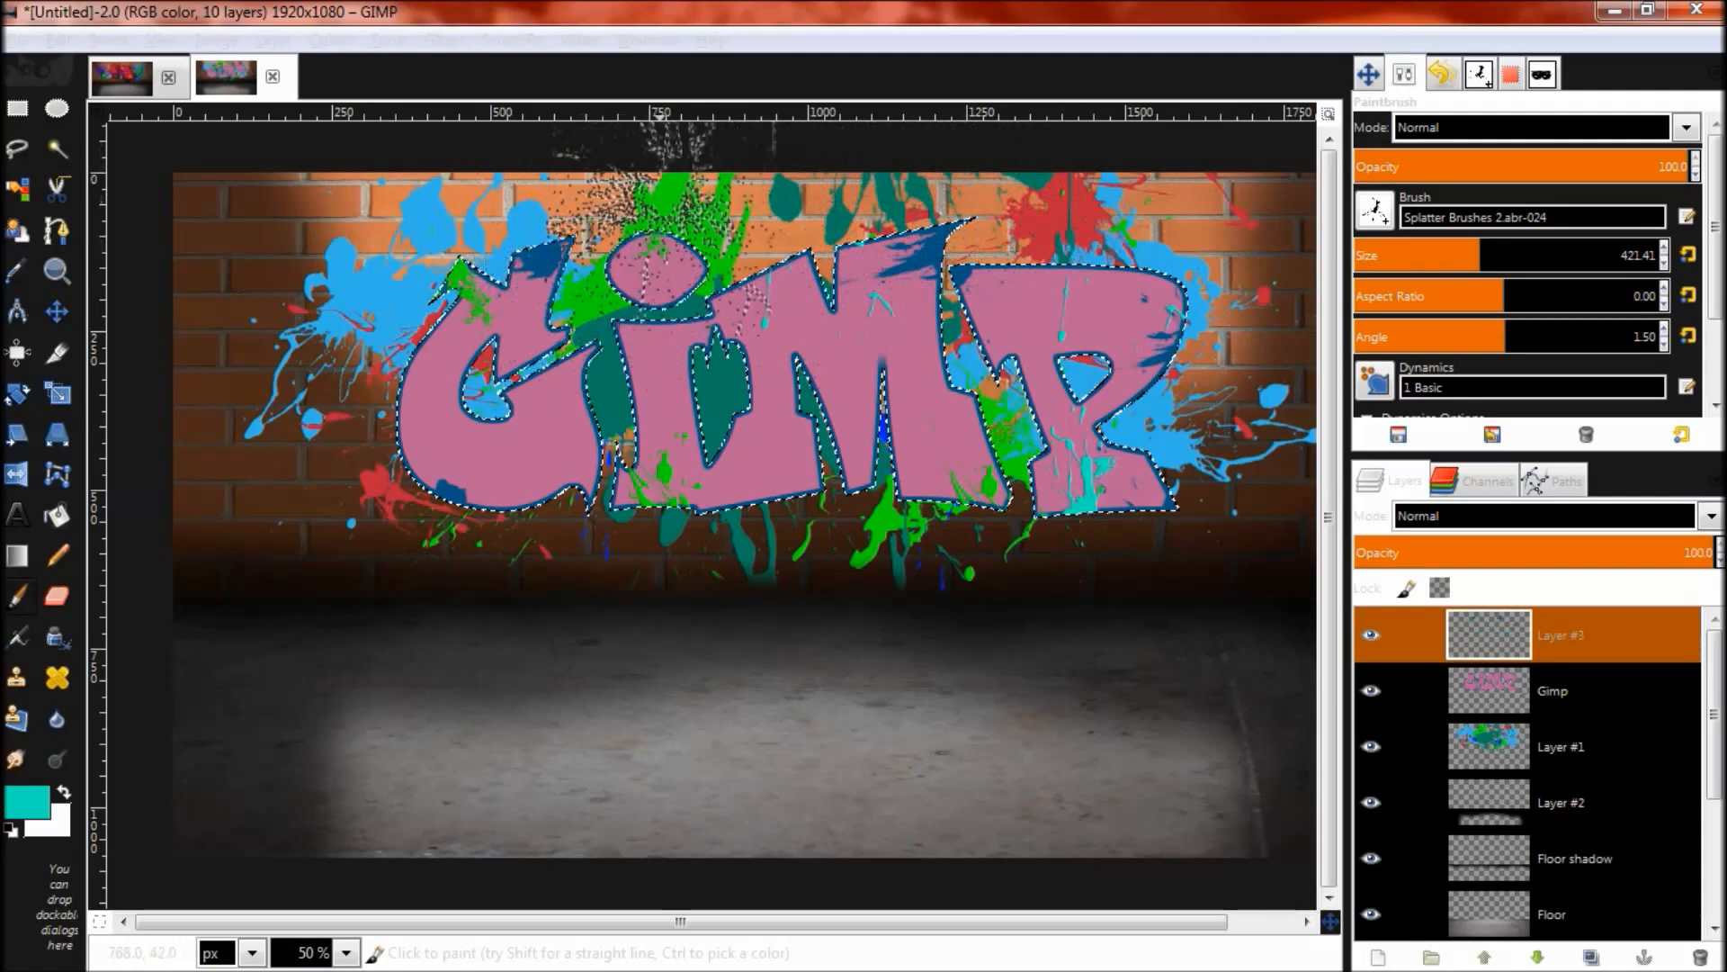
left_click(654, 194)
key("ctrl+z")
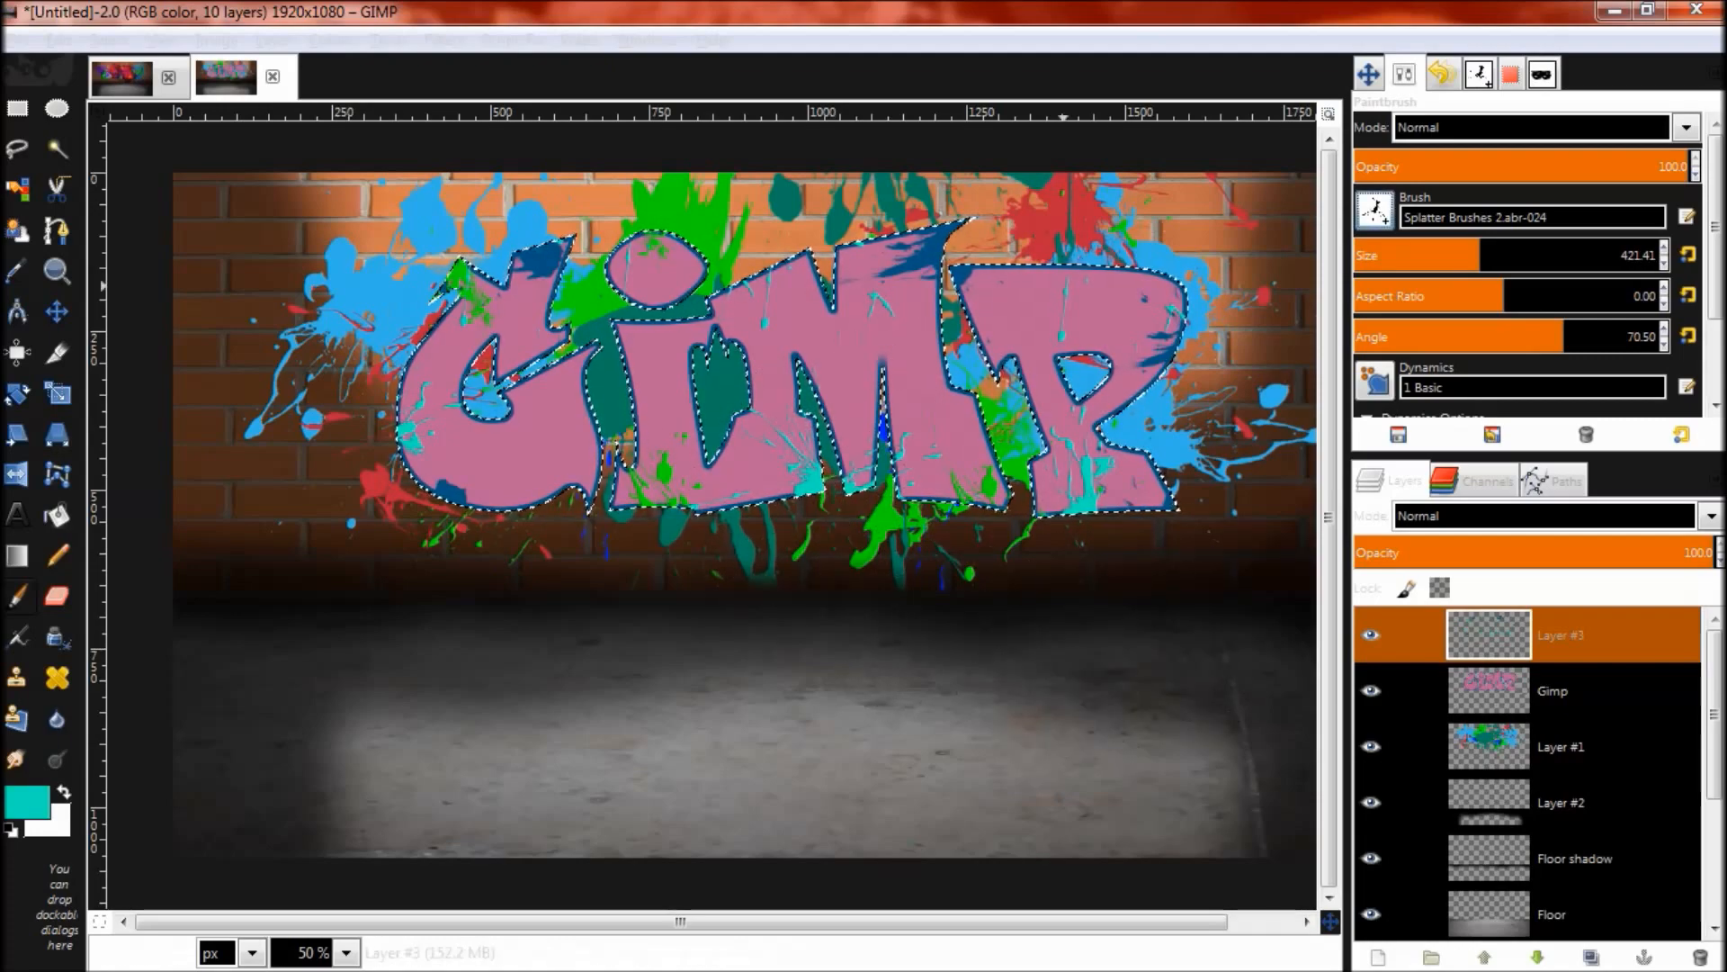
Step: Stamp dark green 0cbd3e splatters on the P and the G's base with the Splatter Brushes 2.abr-007 brush at angle -9.00
left_click(1374, 210)
left_click(1439, 453)
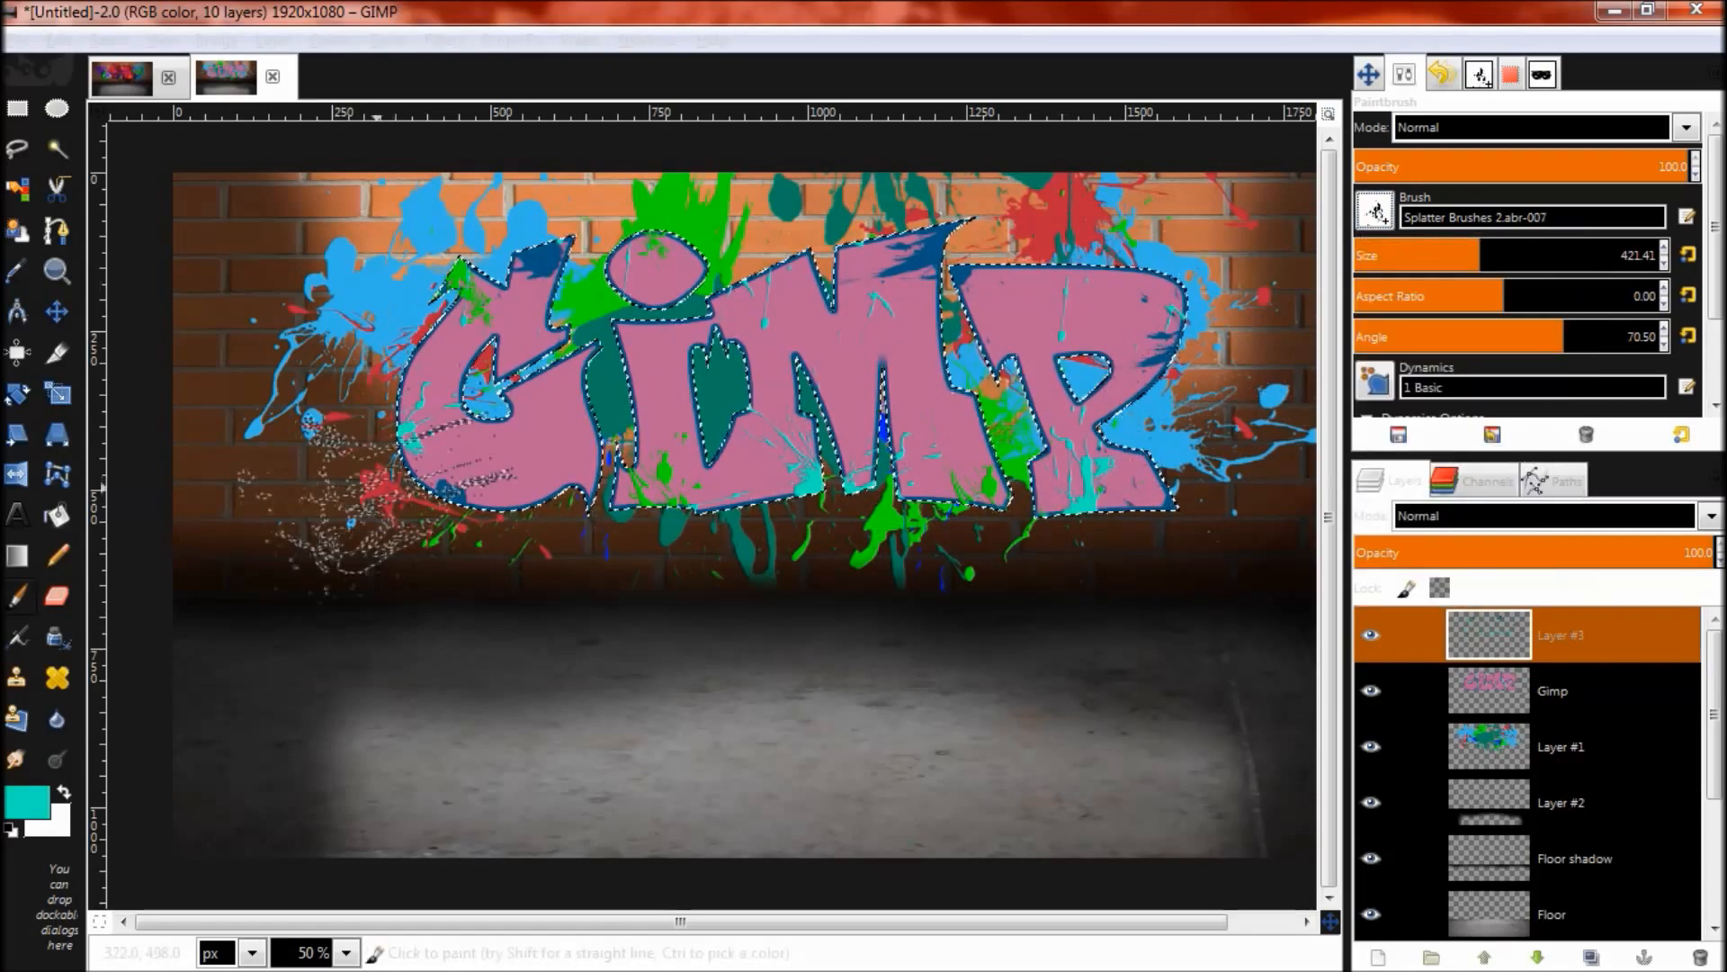
left_click(27, 801)
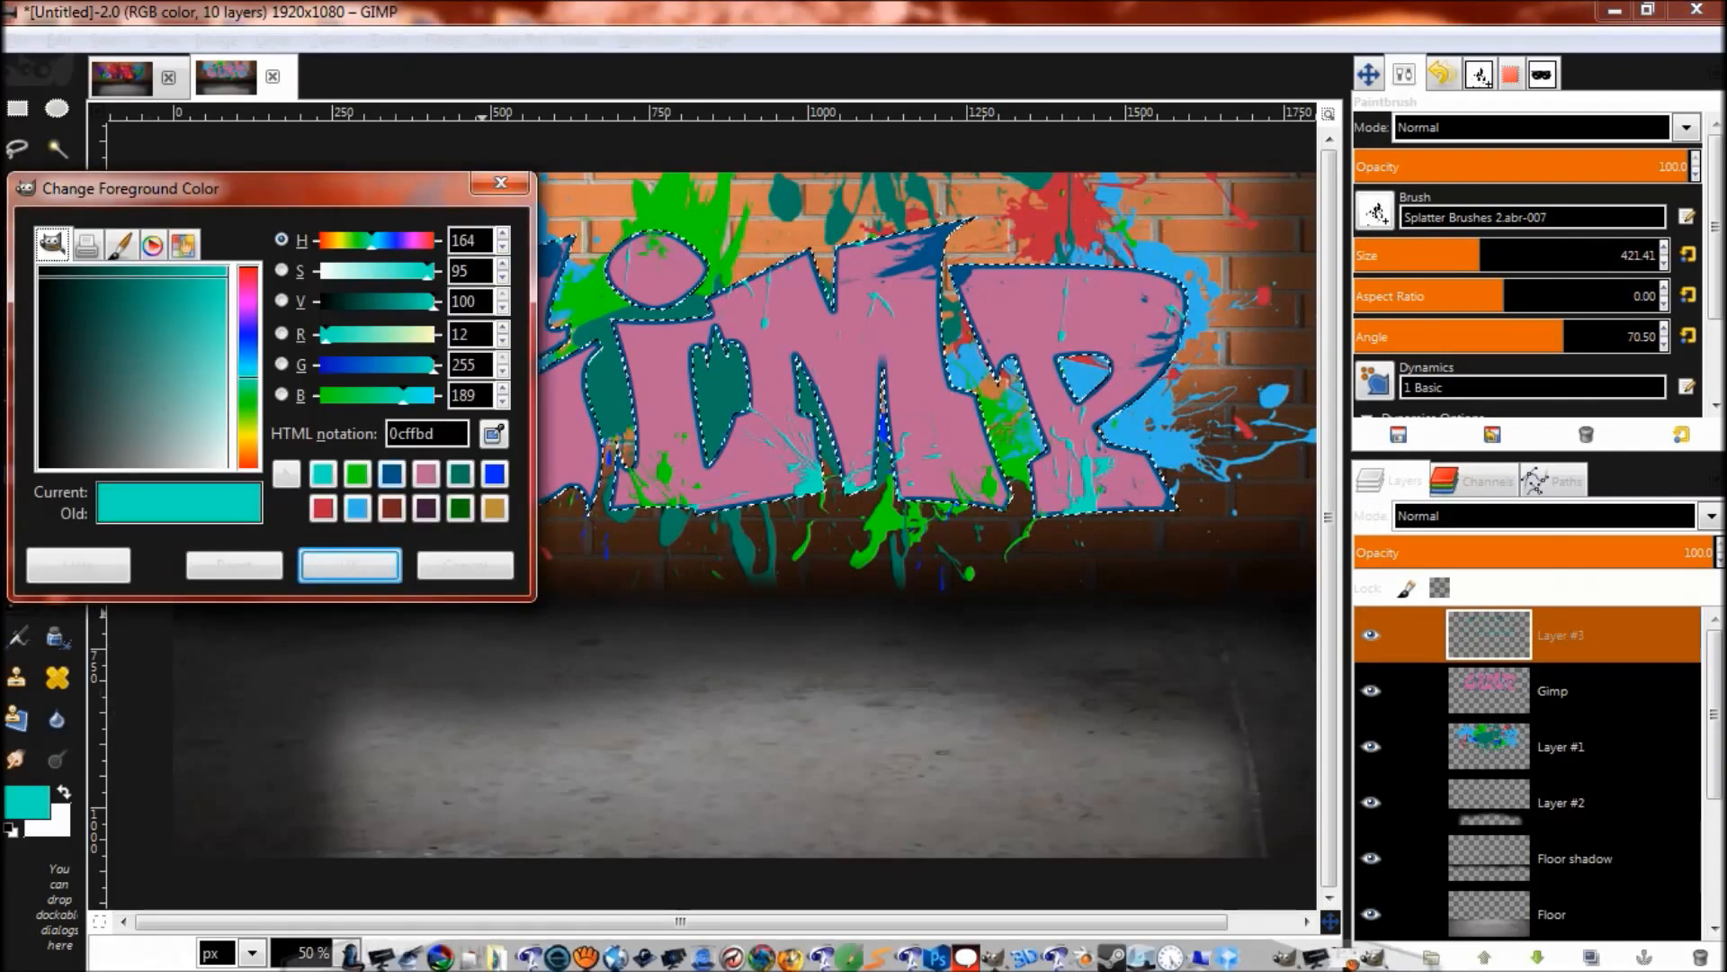
left_click_drag(433, 364, 353, 364)
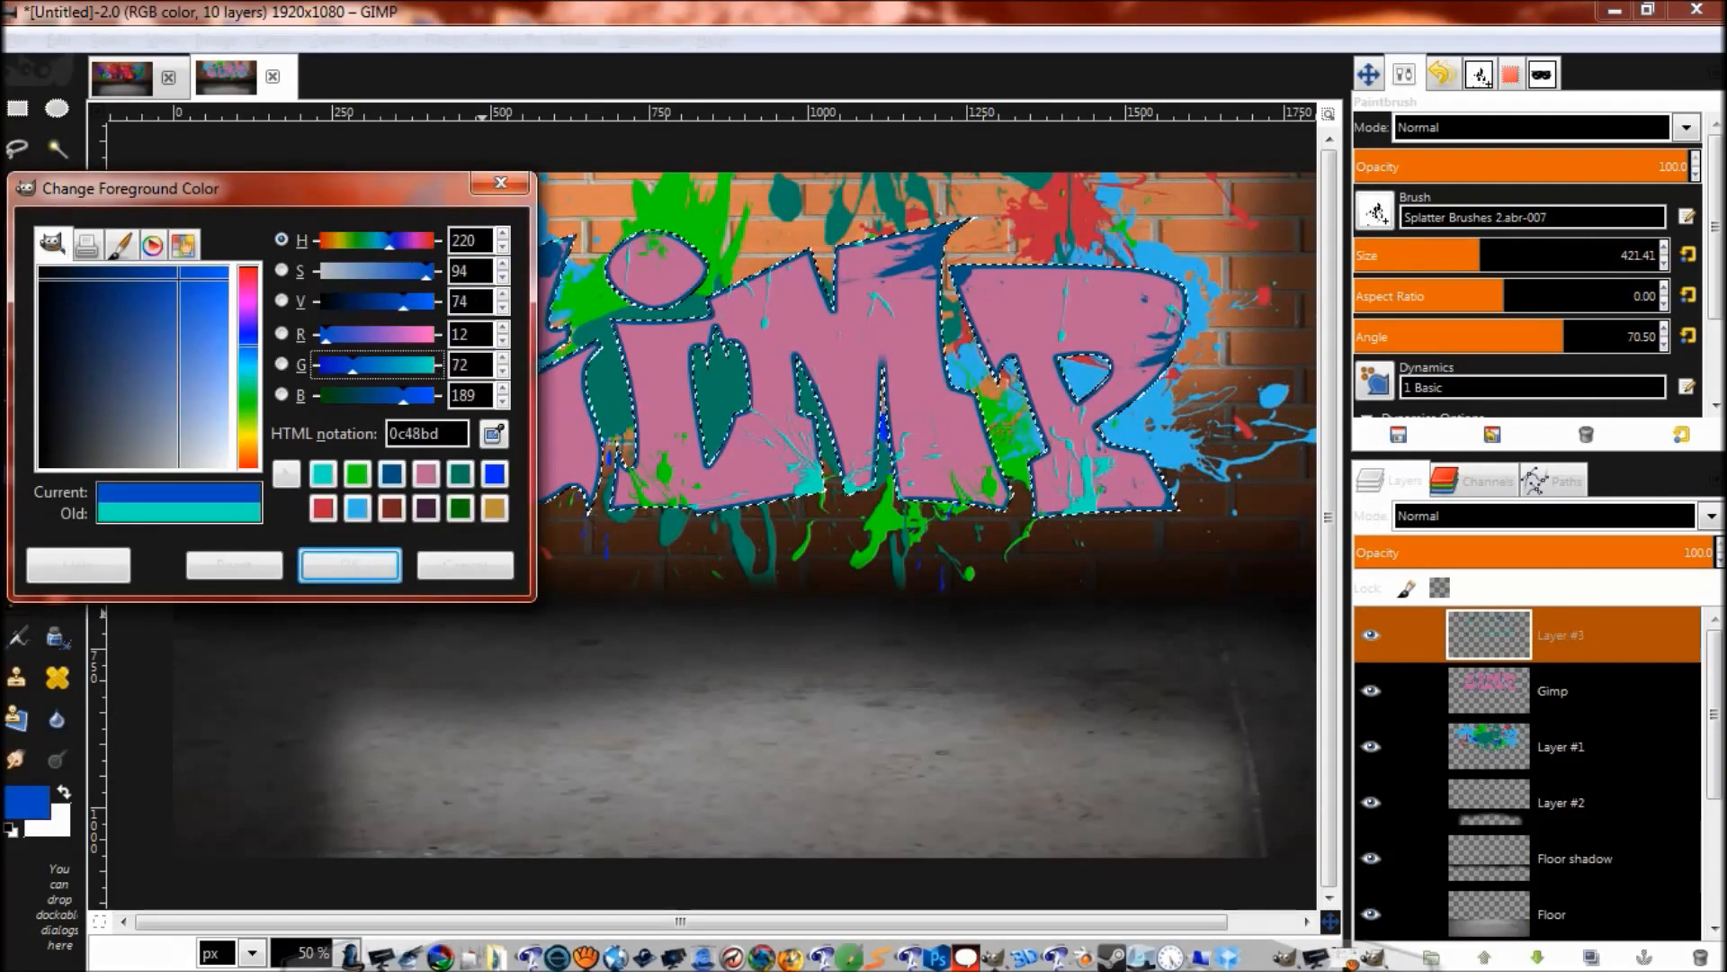
left_click_drag(249, 345, 248, 390)
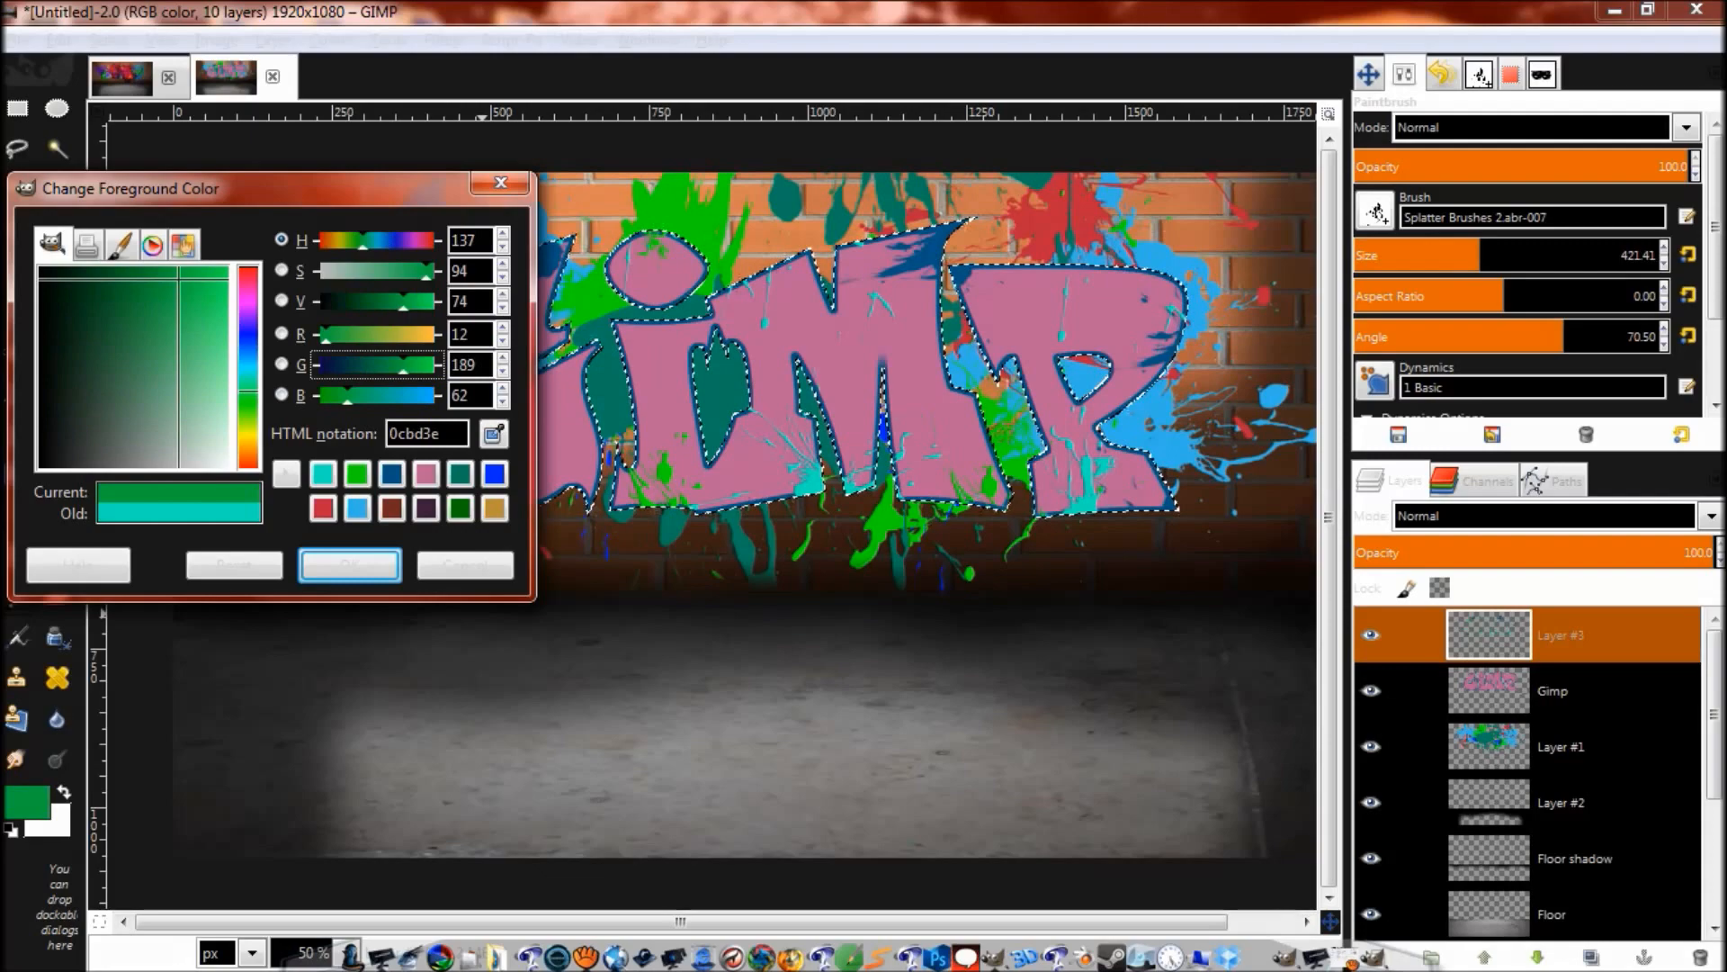
left_click(350, 565)
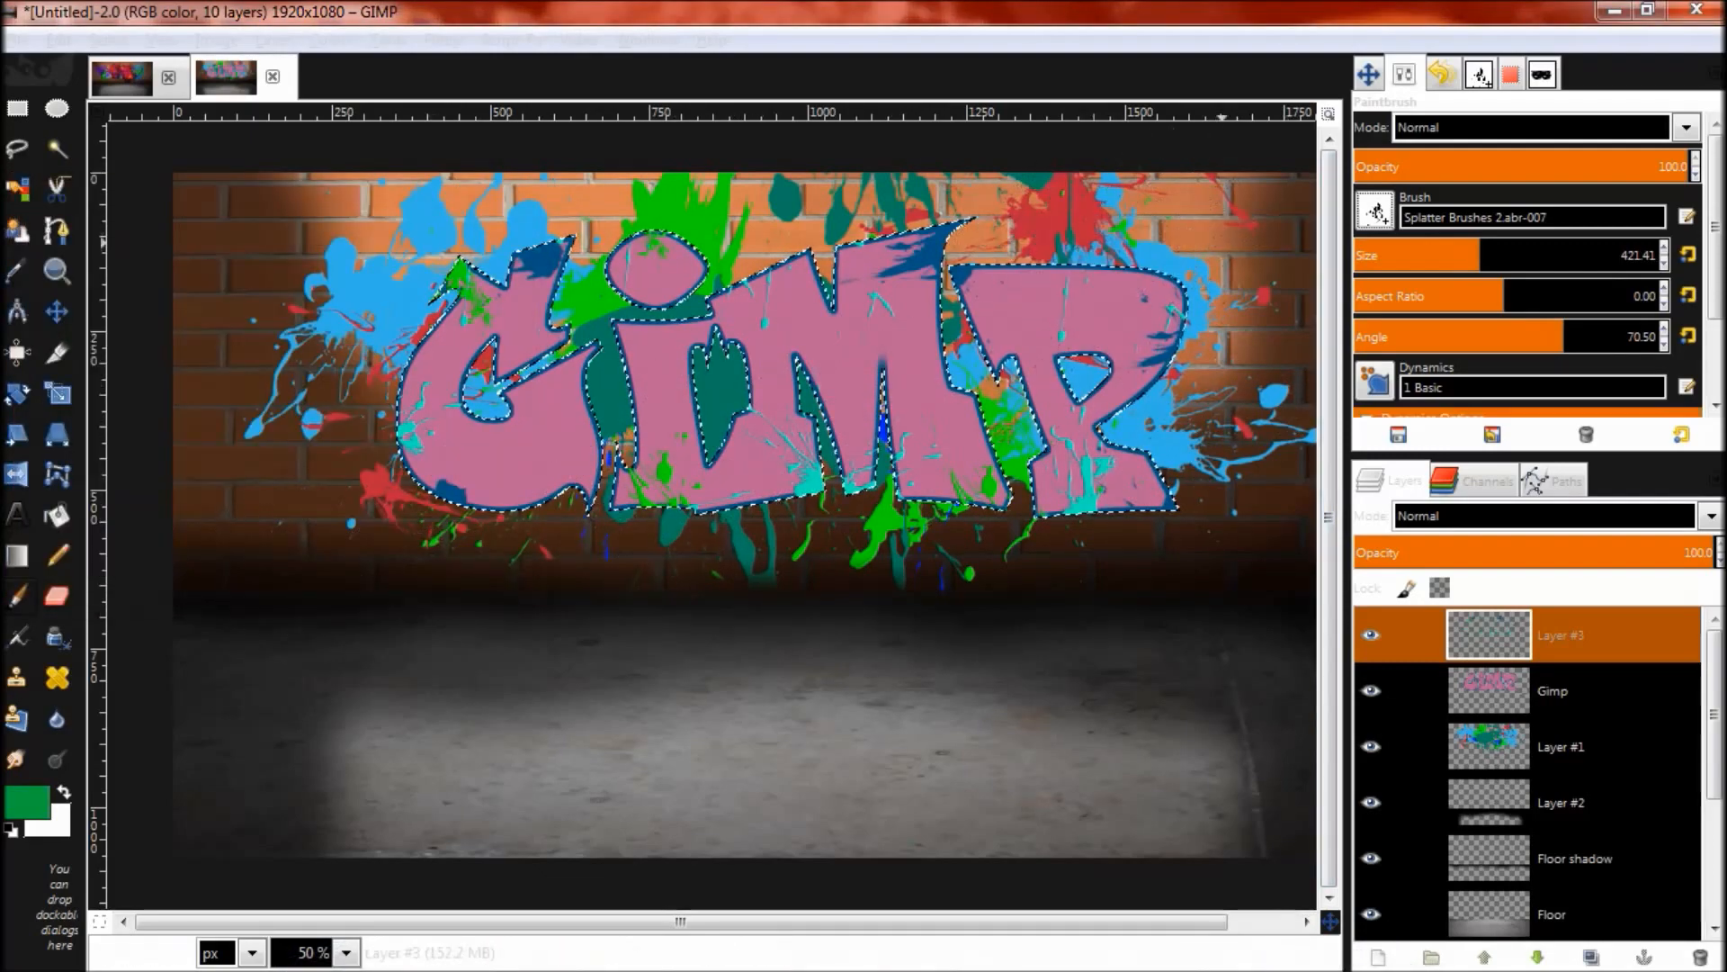
left_click_drag(1564, 336, 1496, 336)
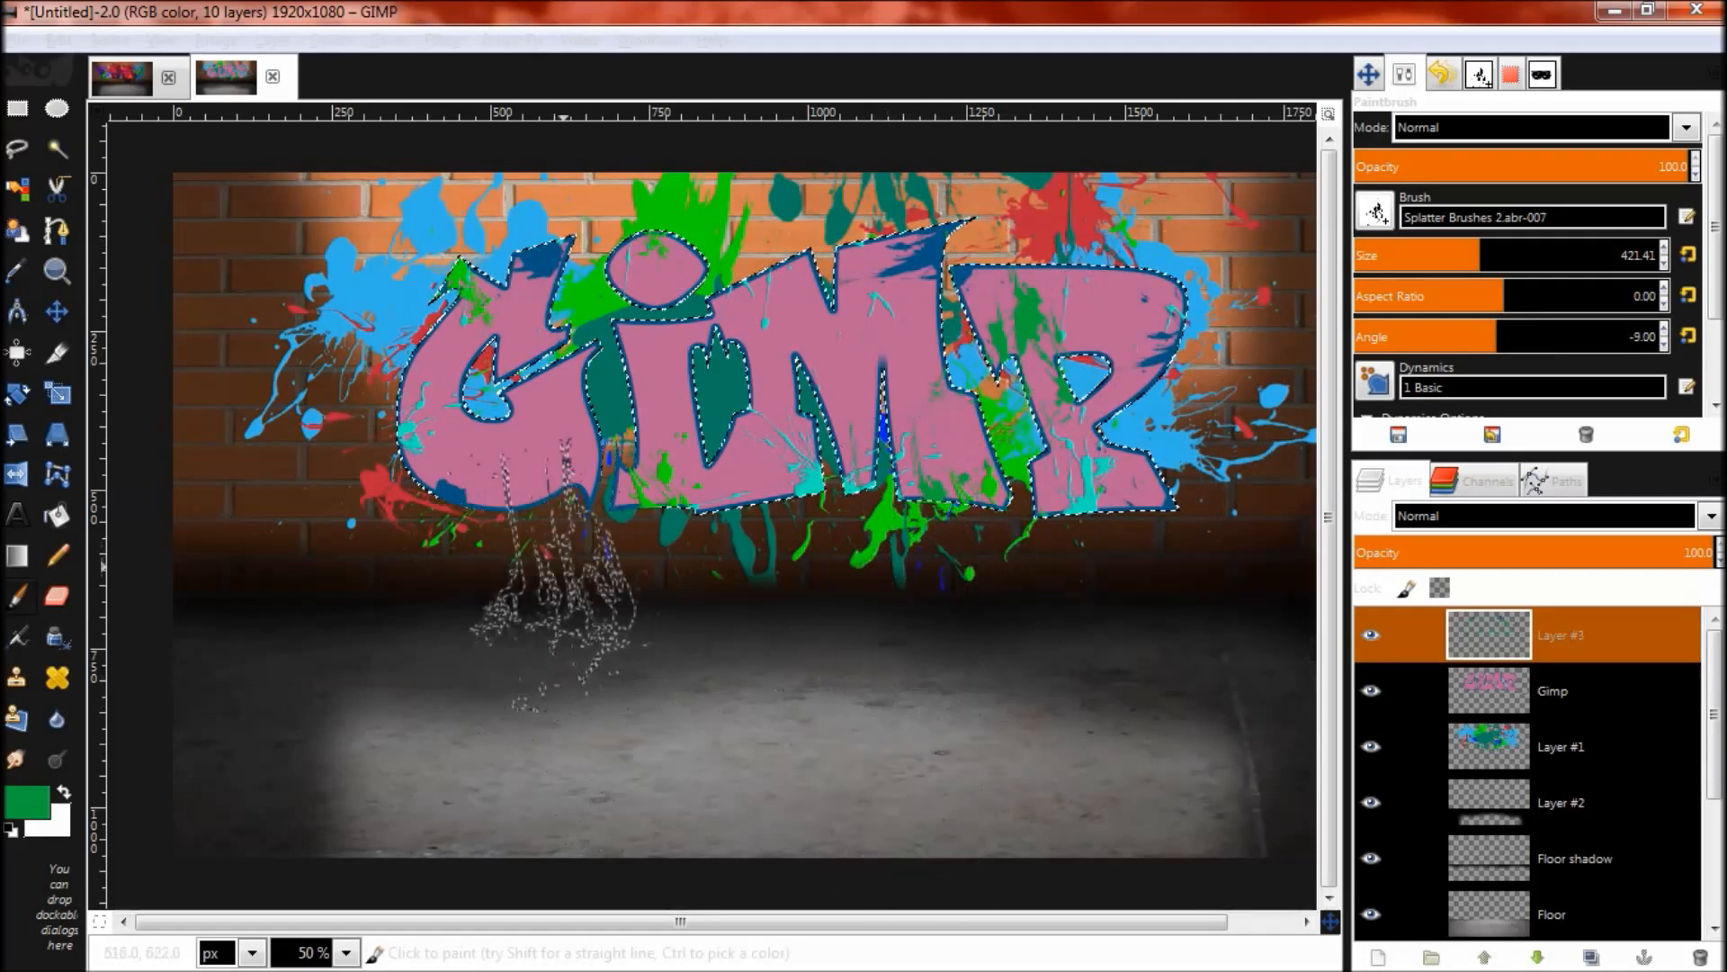
left_click(511, 545)
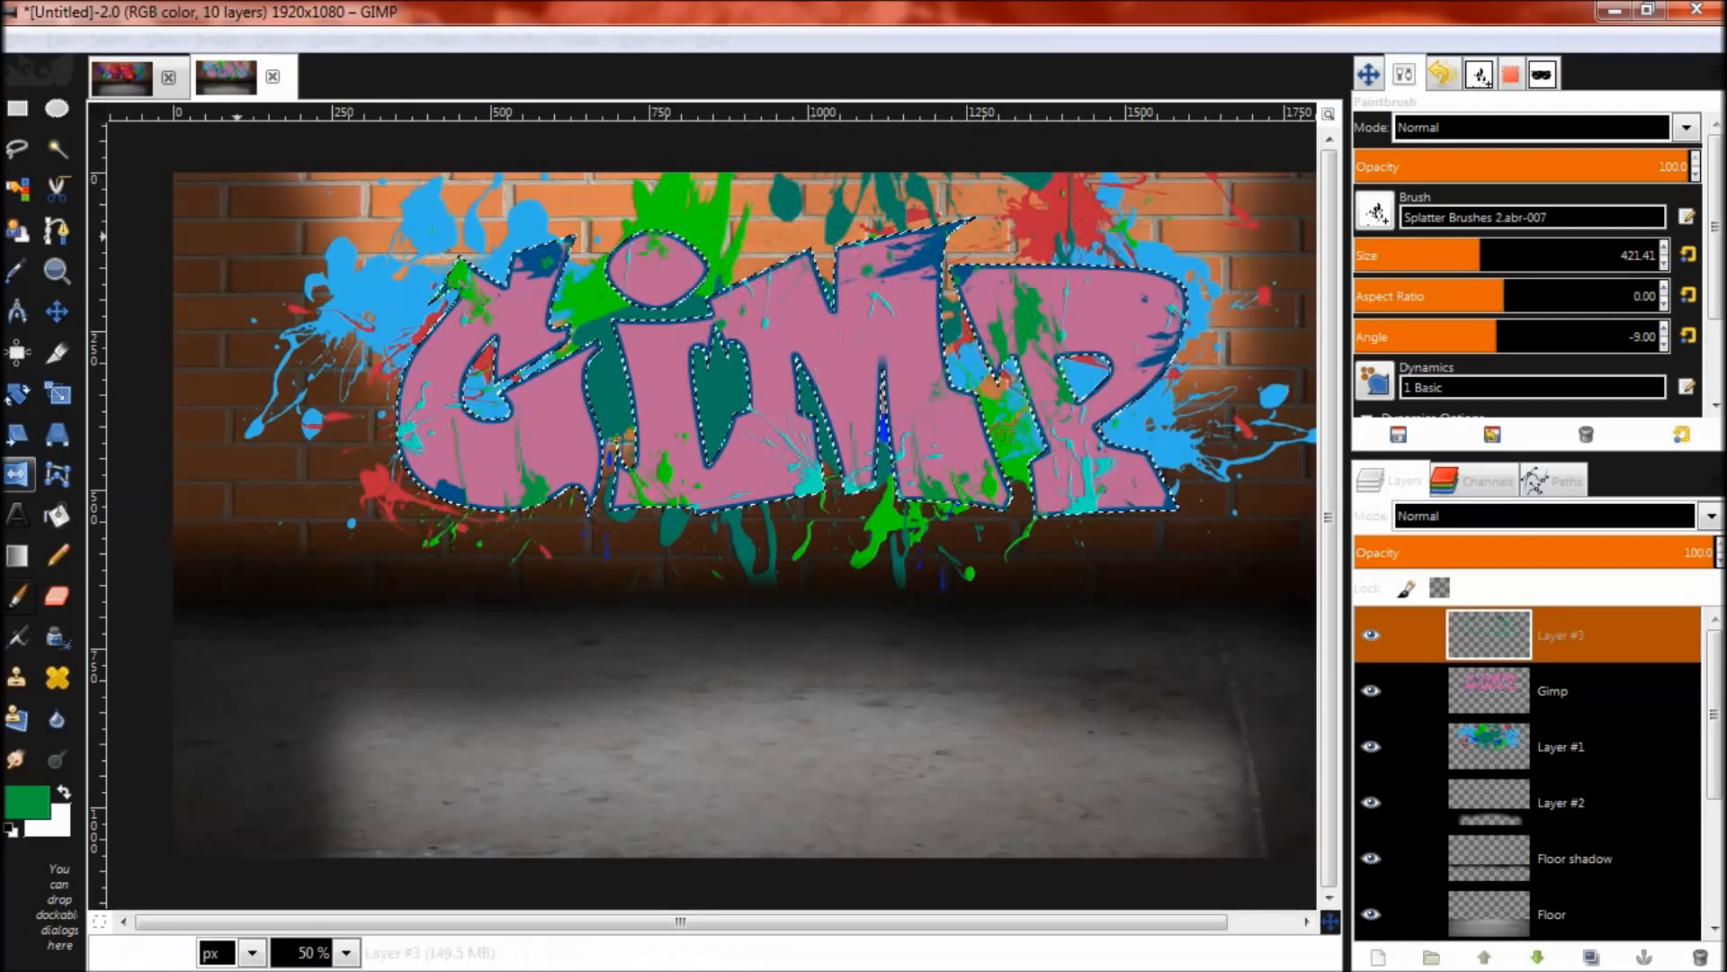
Step: Stamp purple 850cbd splatters over the i and the M's upper parts with the Splatter Brushes 2.abr-036 brush at angle 64.50
left_click(27, 802)
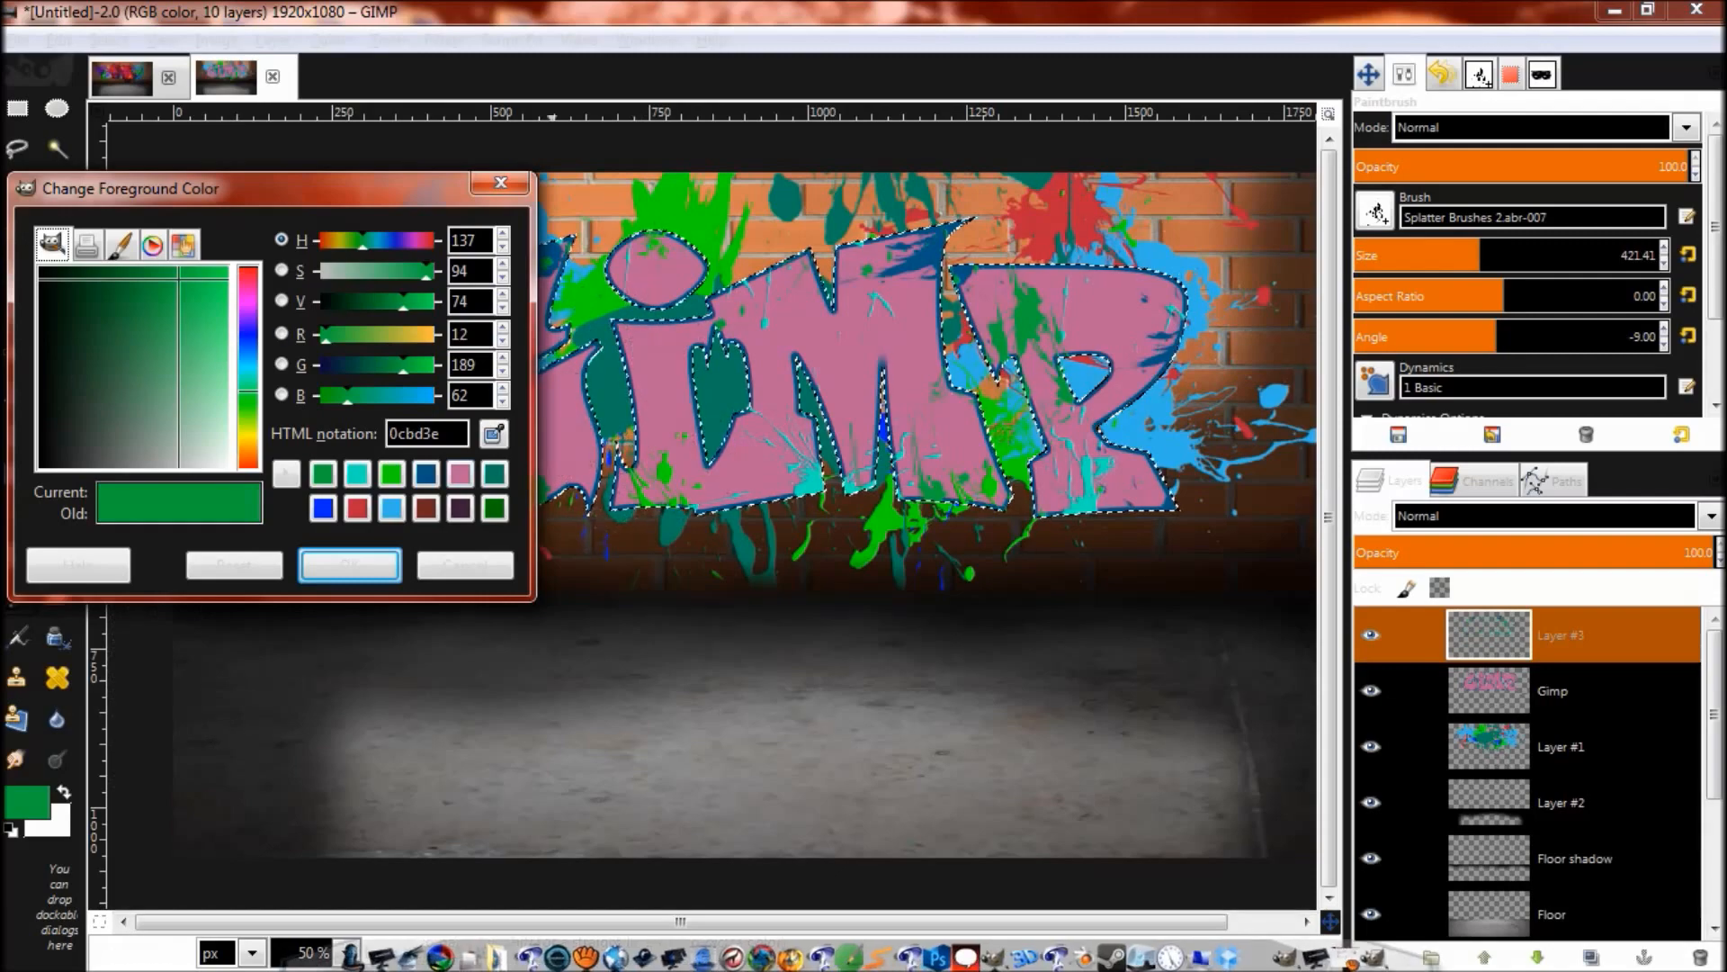
left_click_drag(249, 391, 249, 310)
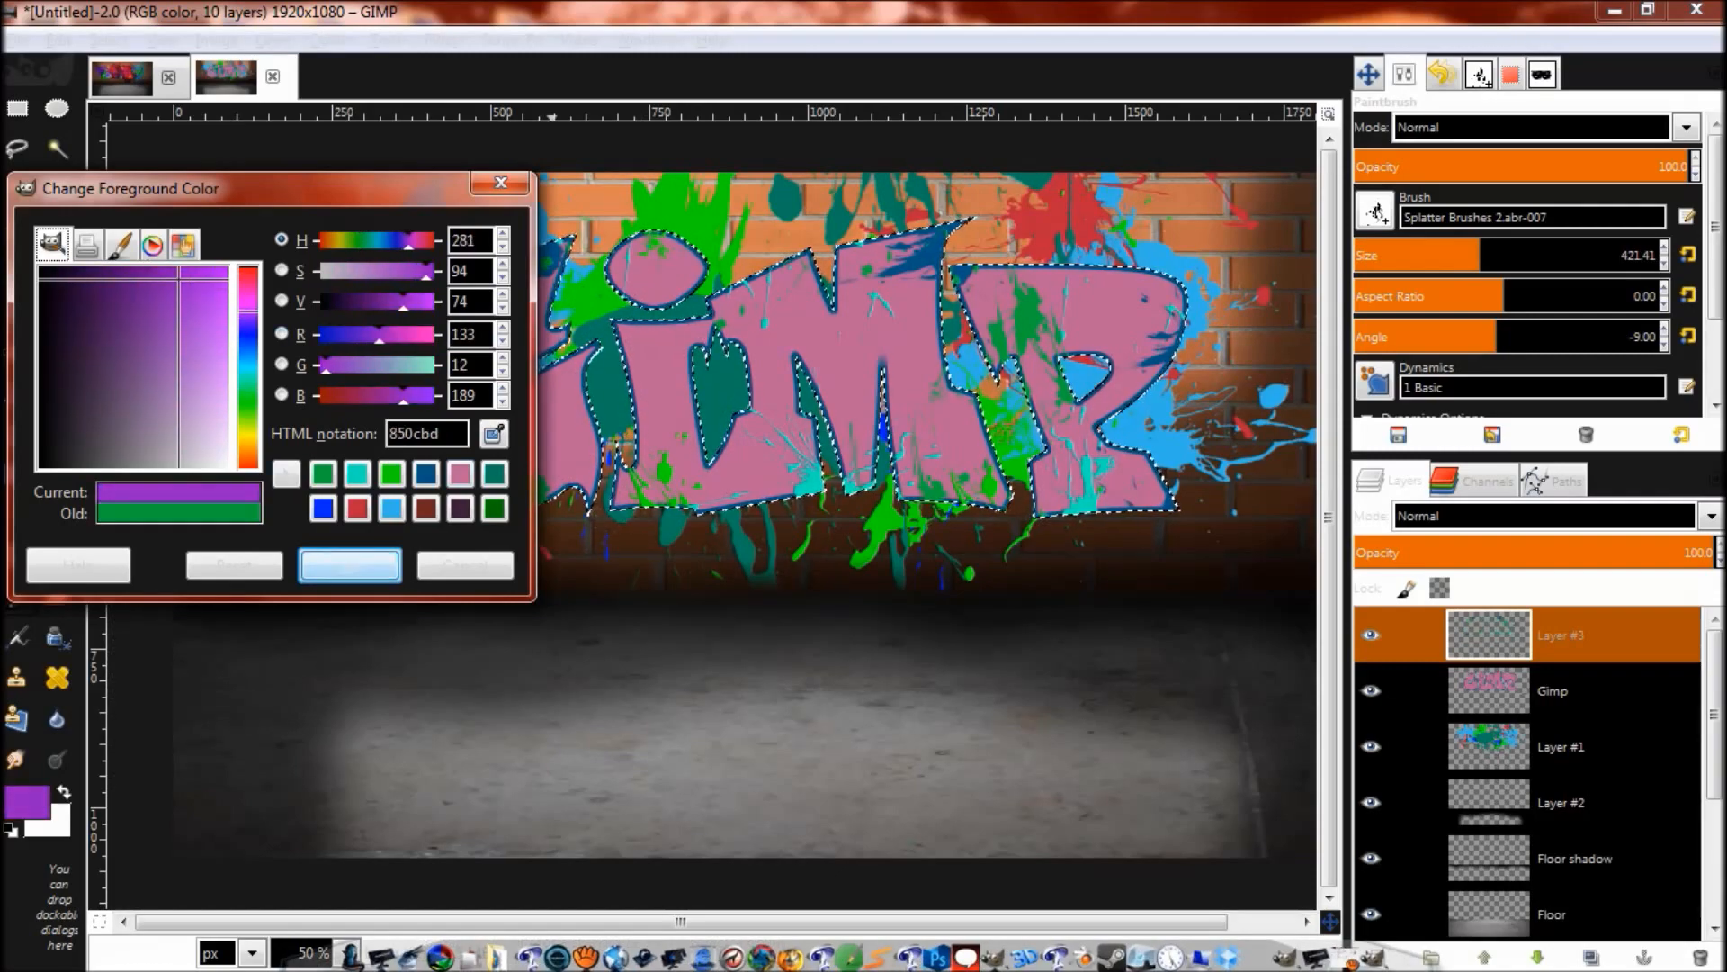
left_click(349, 564)
left_click(1376, 214)
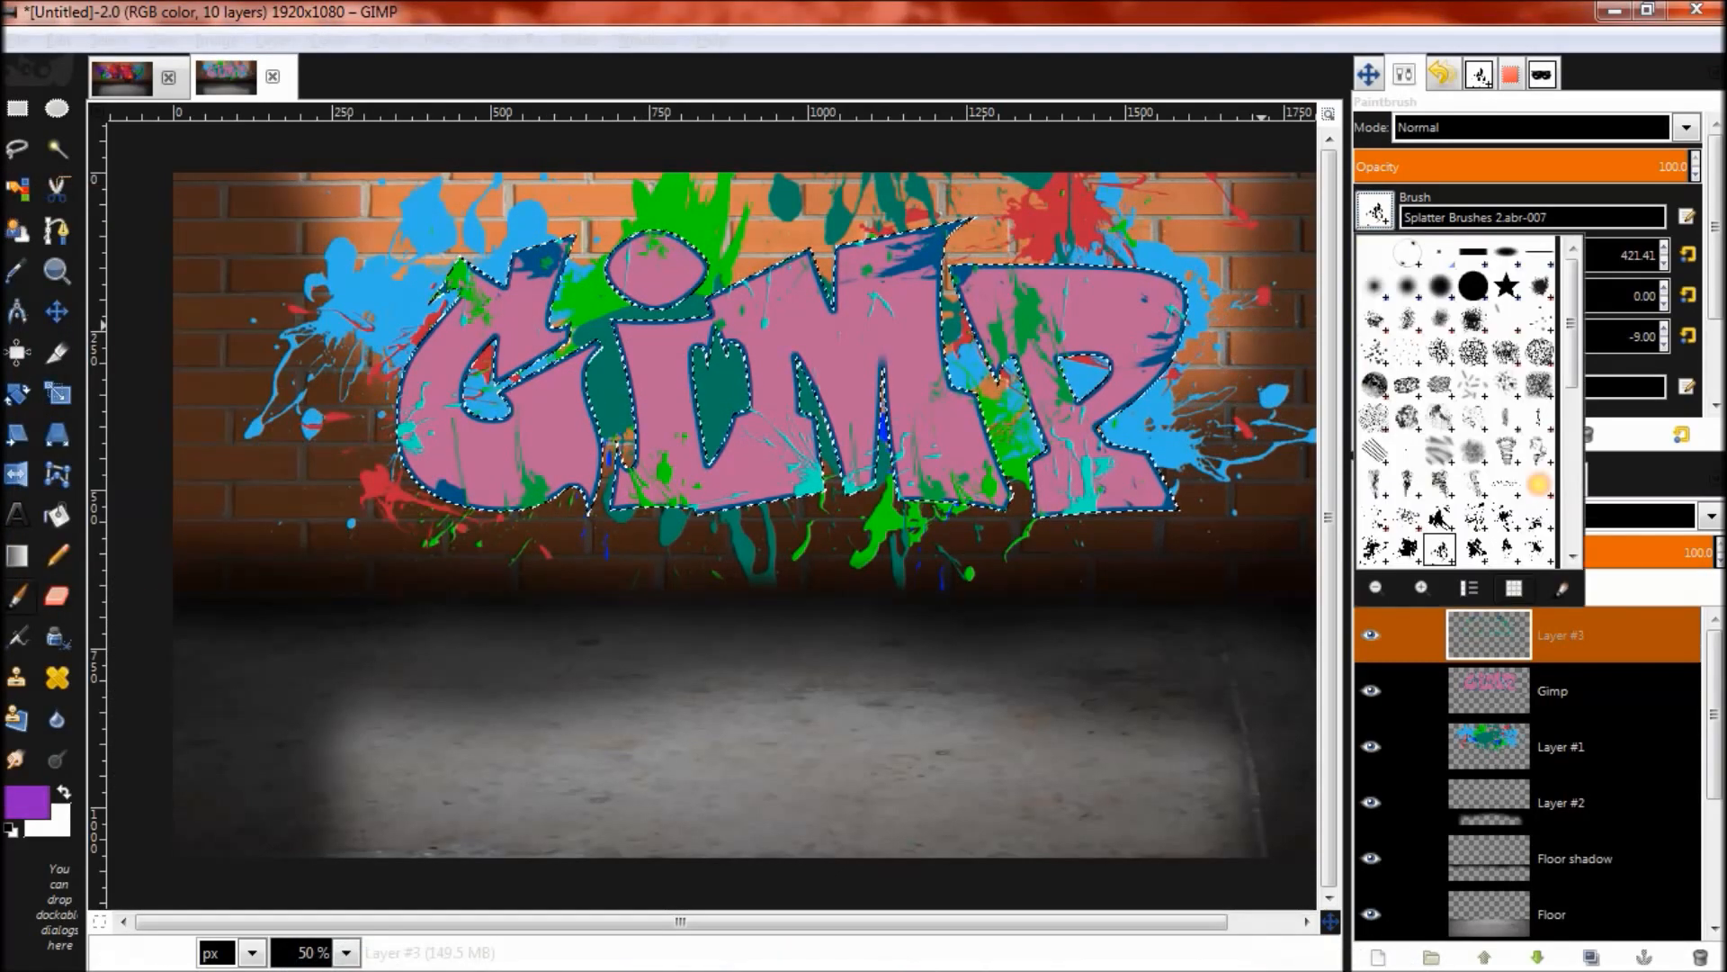
scroll(1457, 400, "down", 3)
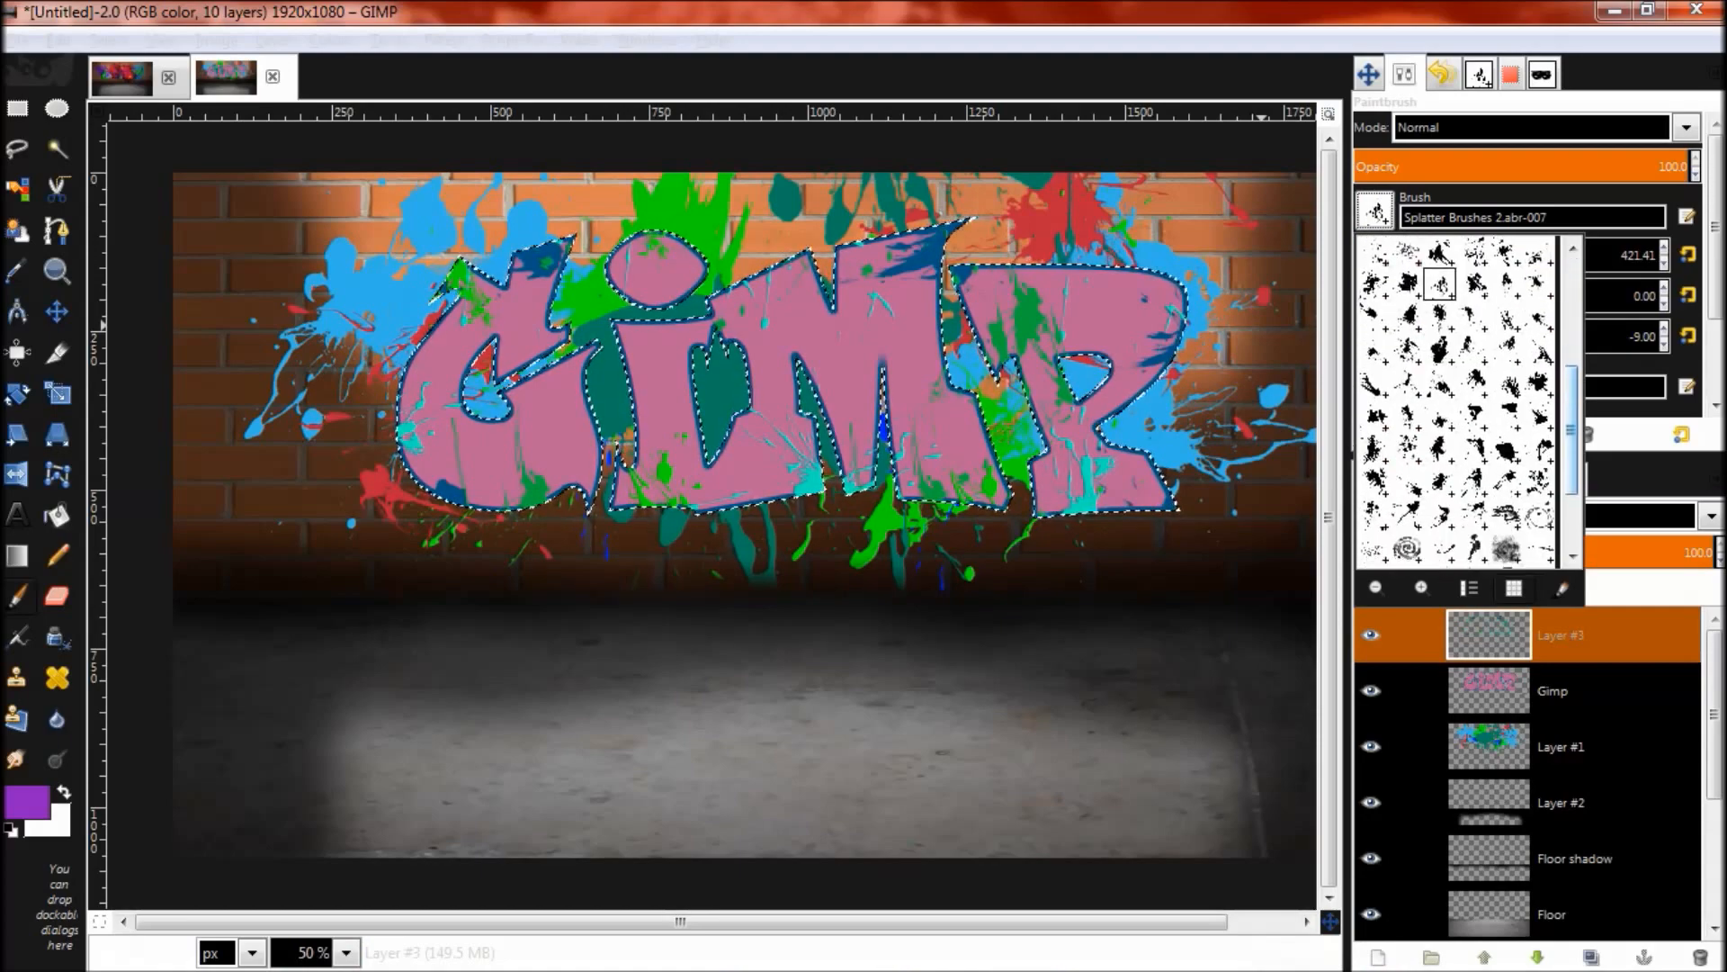
left_click(1407, 447)
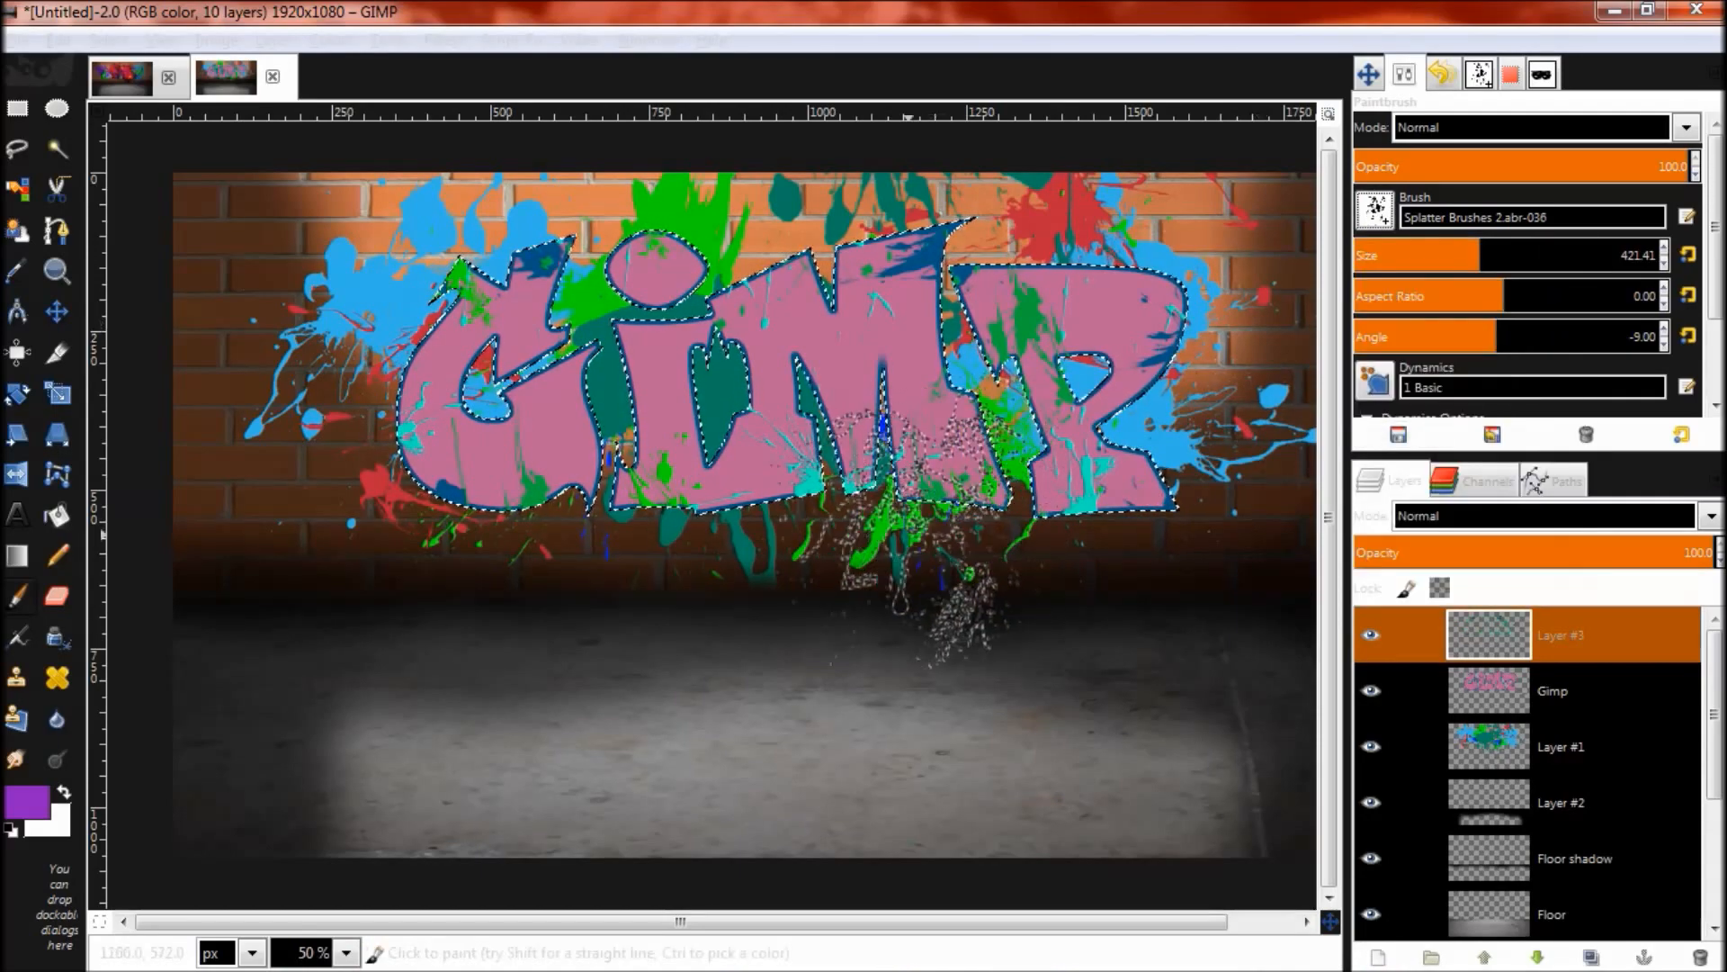
left_click_drag(1496, 337, 1559, 337)
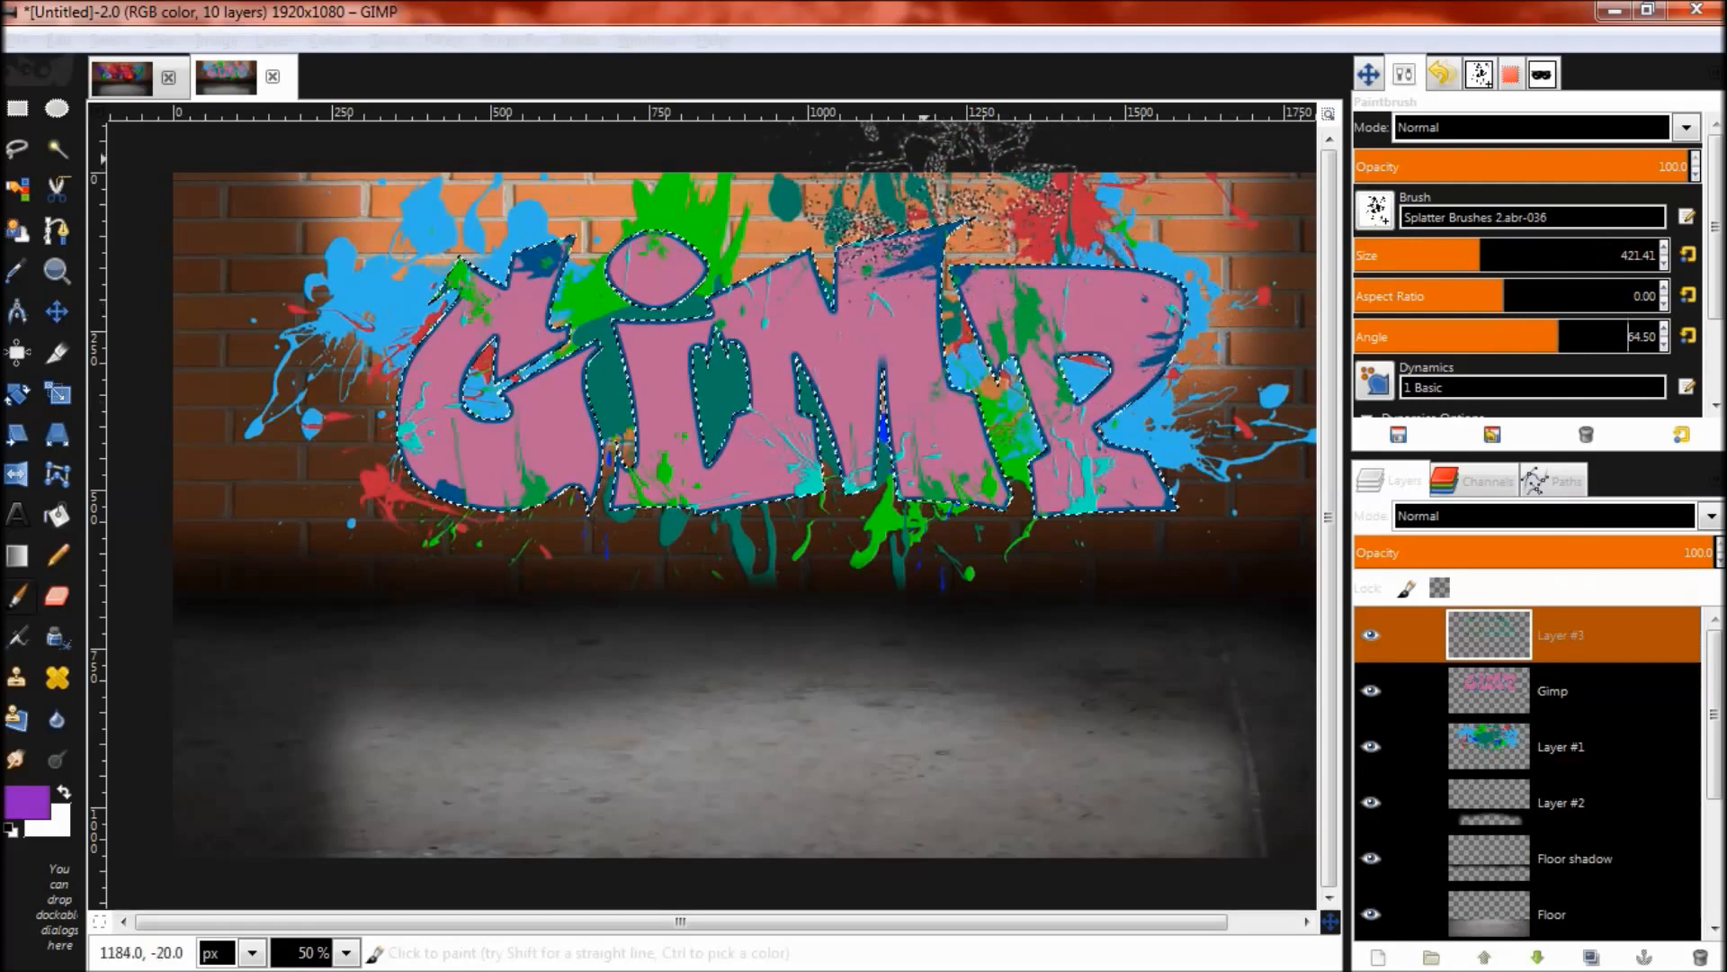
left_click(879, 212)
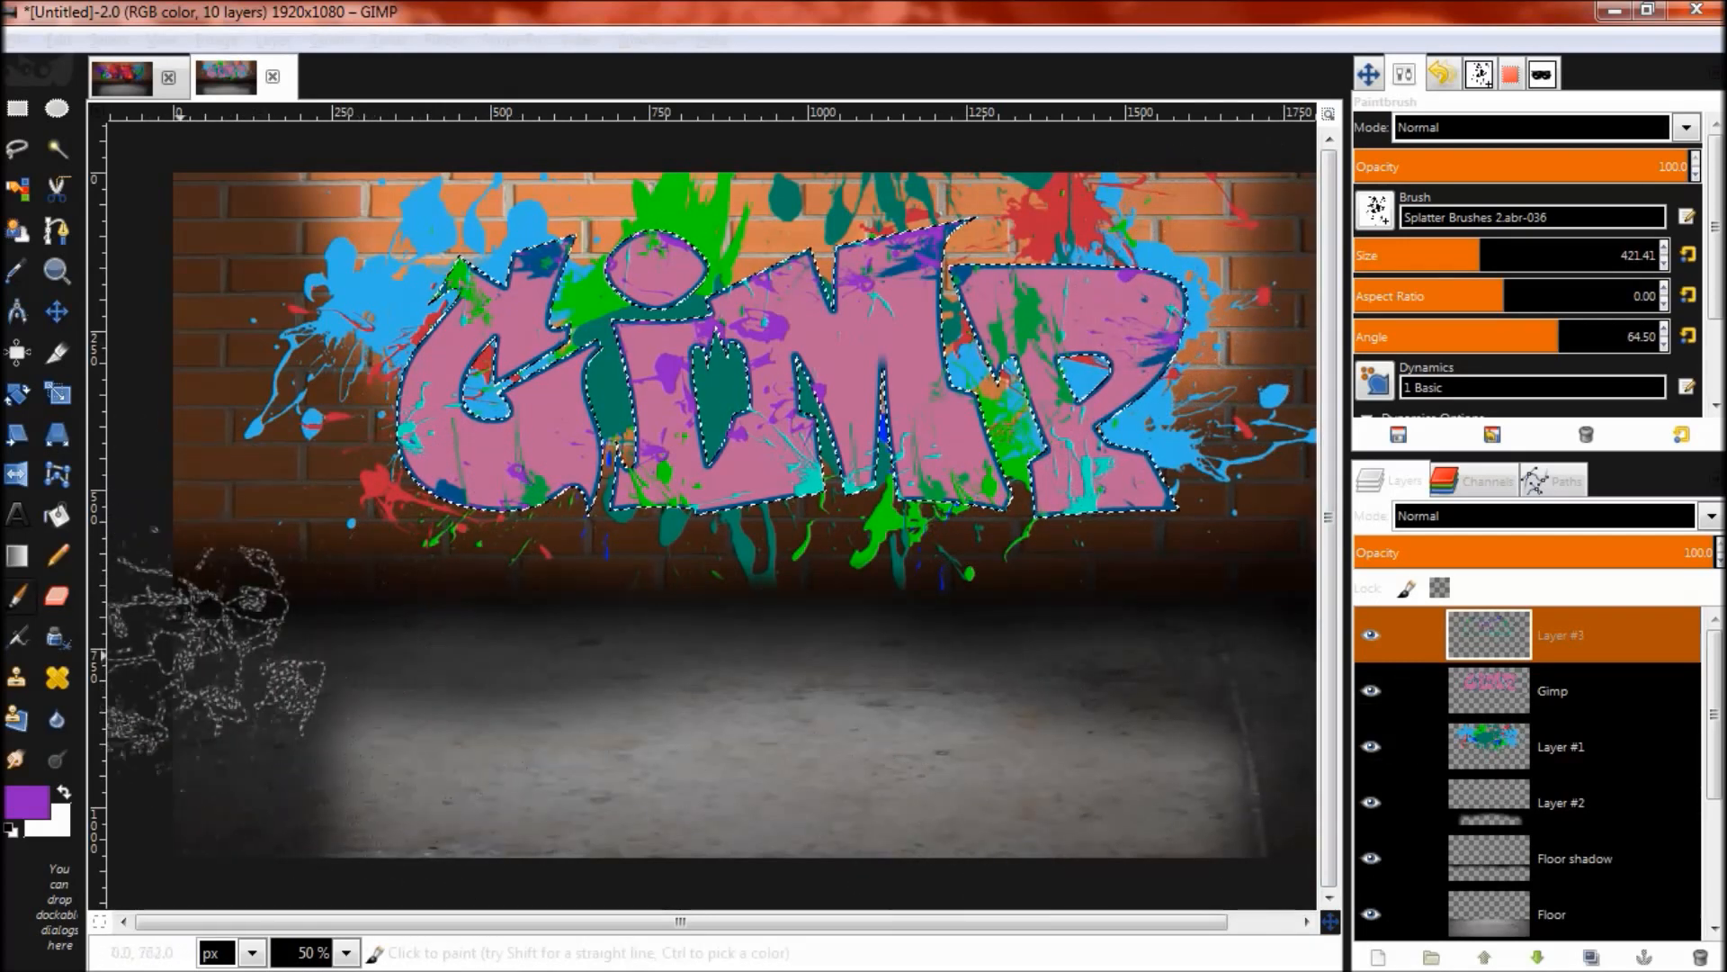
Step: Stamp yellow b7bd0c splatters on the G's upper tip and the M's lower-left and upper-right parts with the Splatter Brushes 2.abr-031 brush
left_click(27, 802)
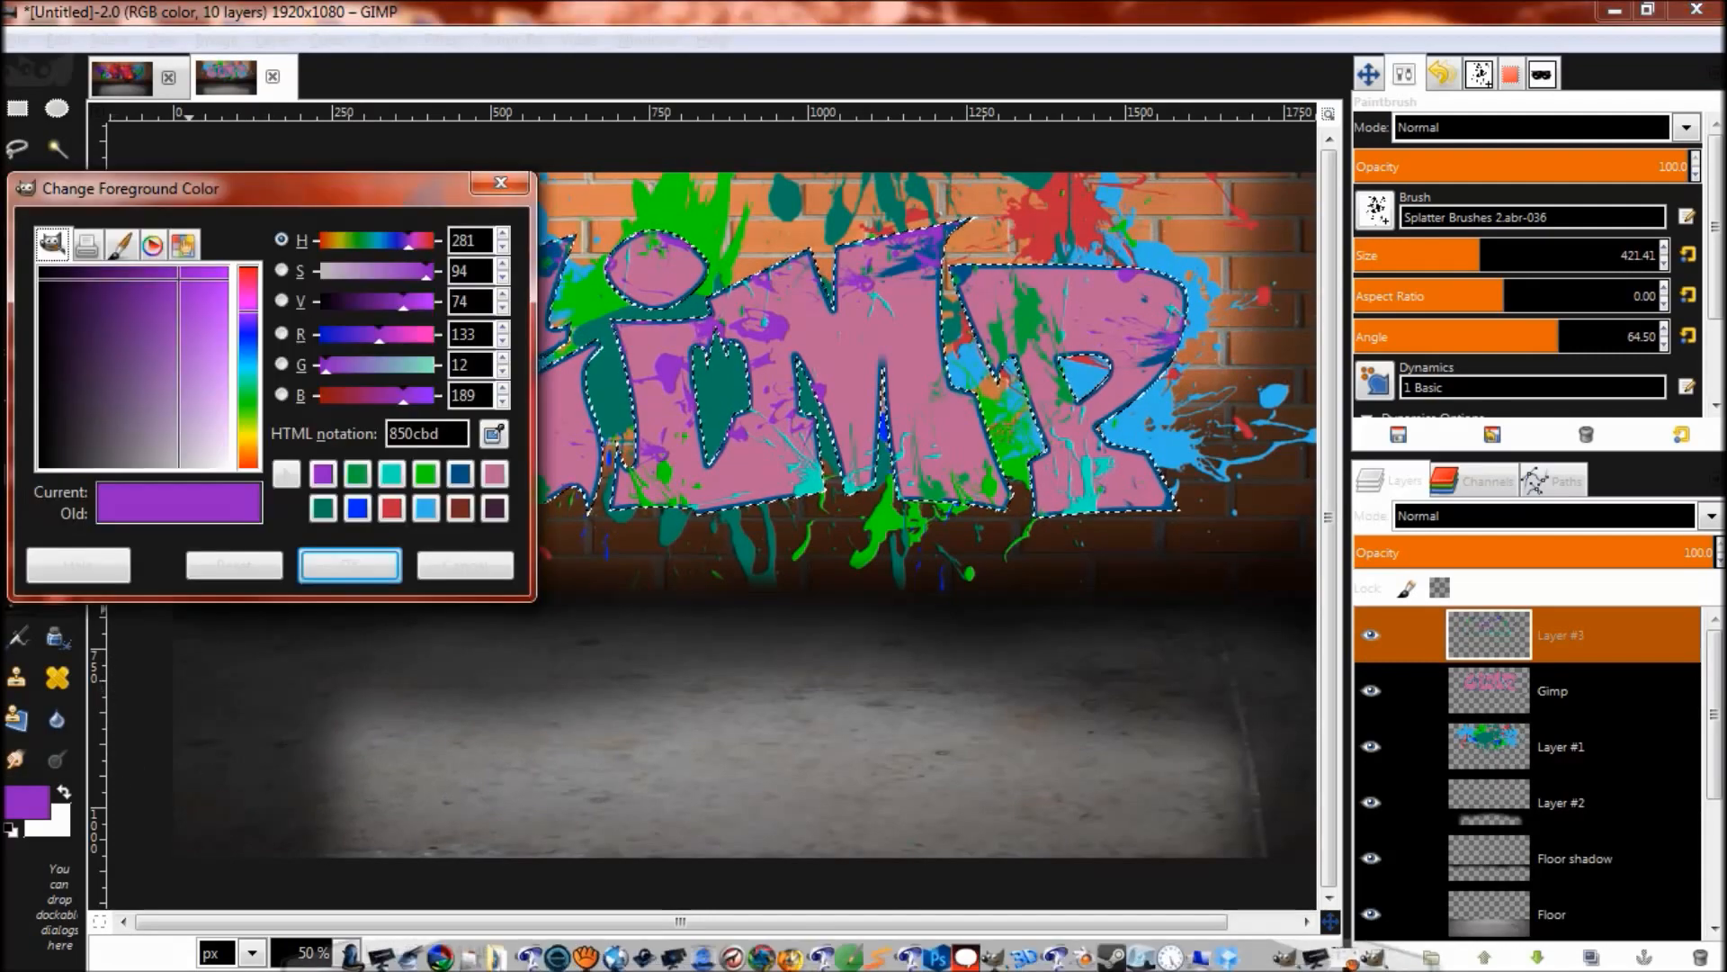
left_click(248, 365)
left_click_drag(249, 366, 249, 432)
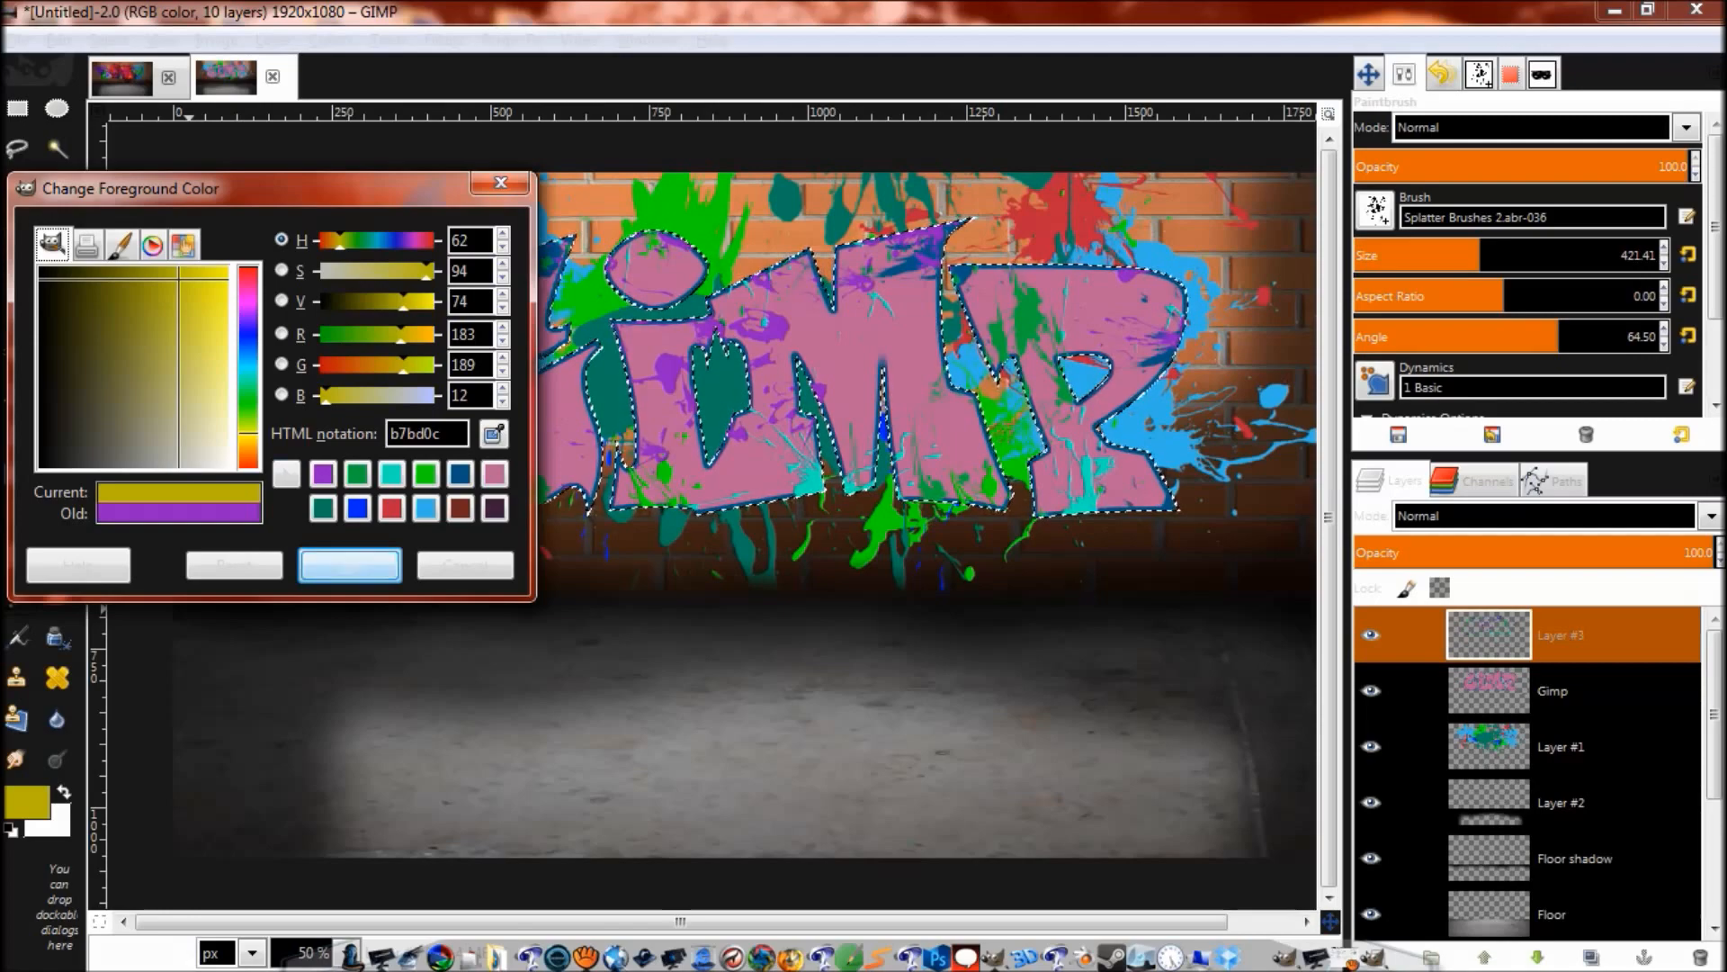
left_click(350, 565)
left_click(1376, 210)
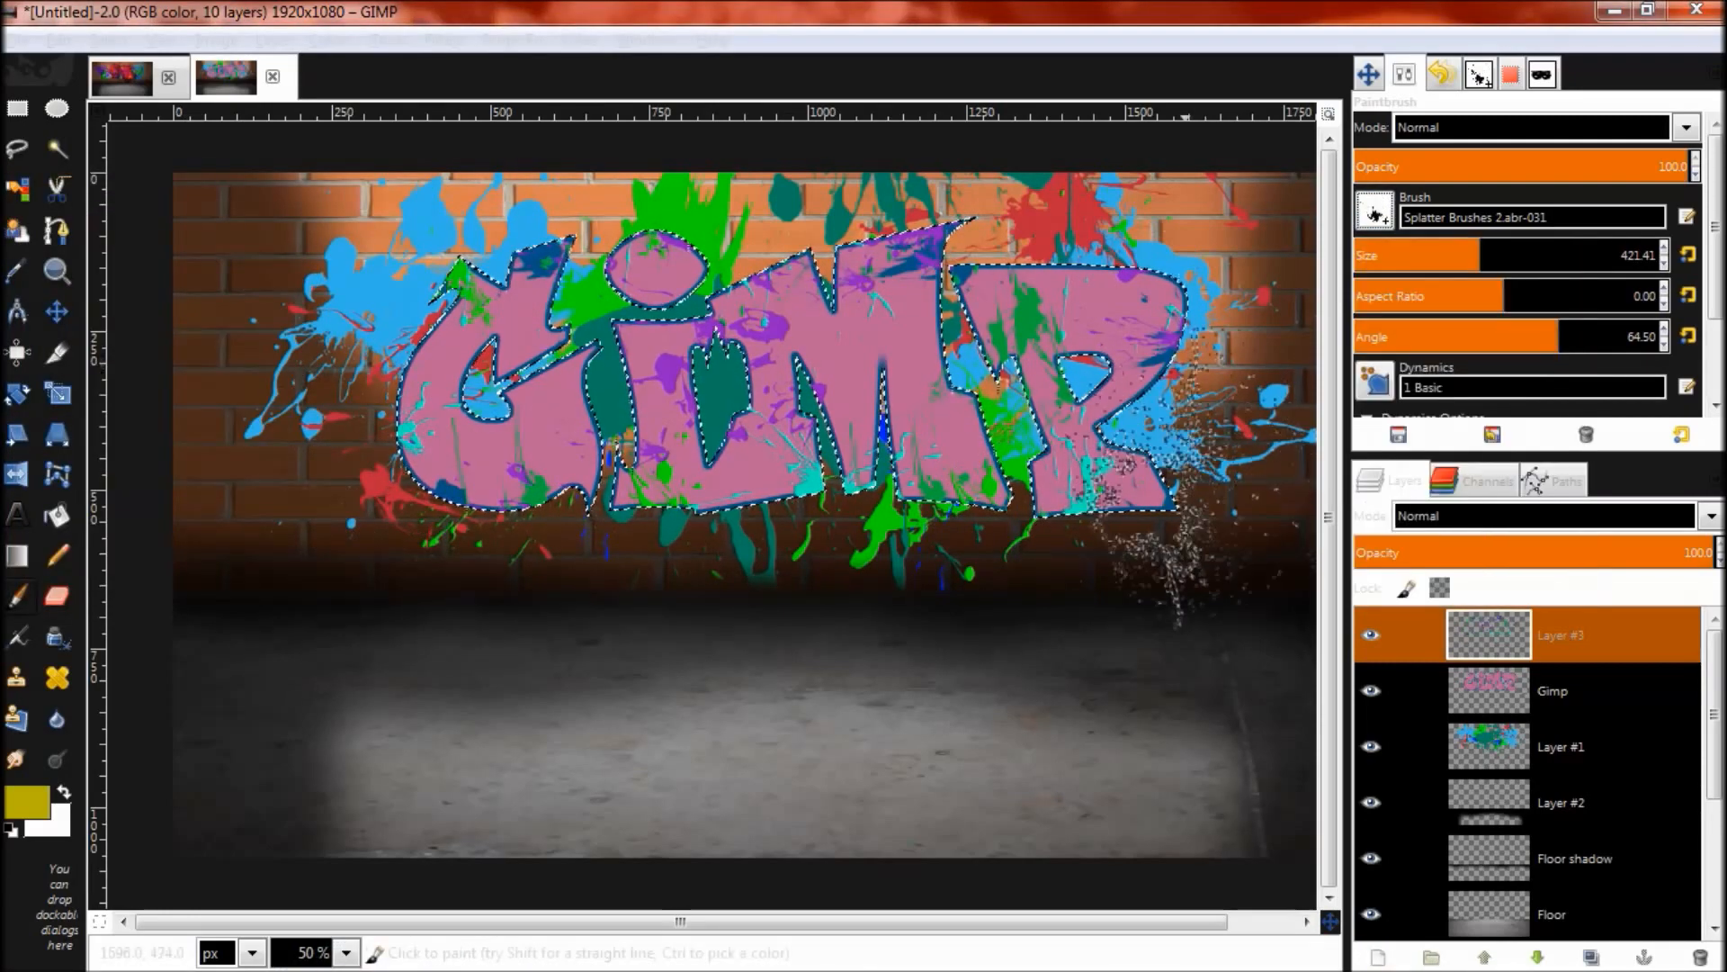
left_click(1121, 538)
left_click(720, 630)
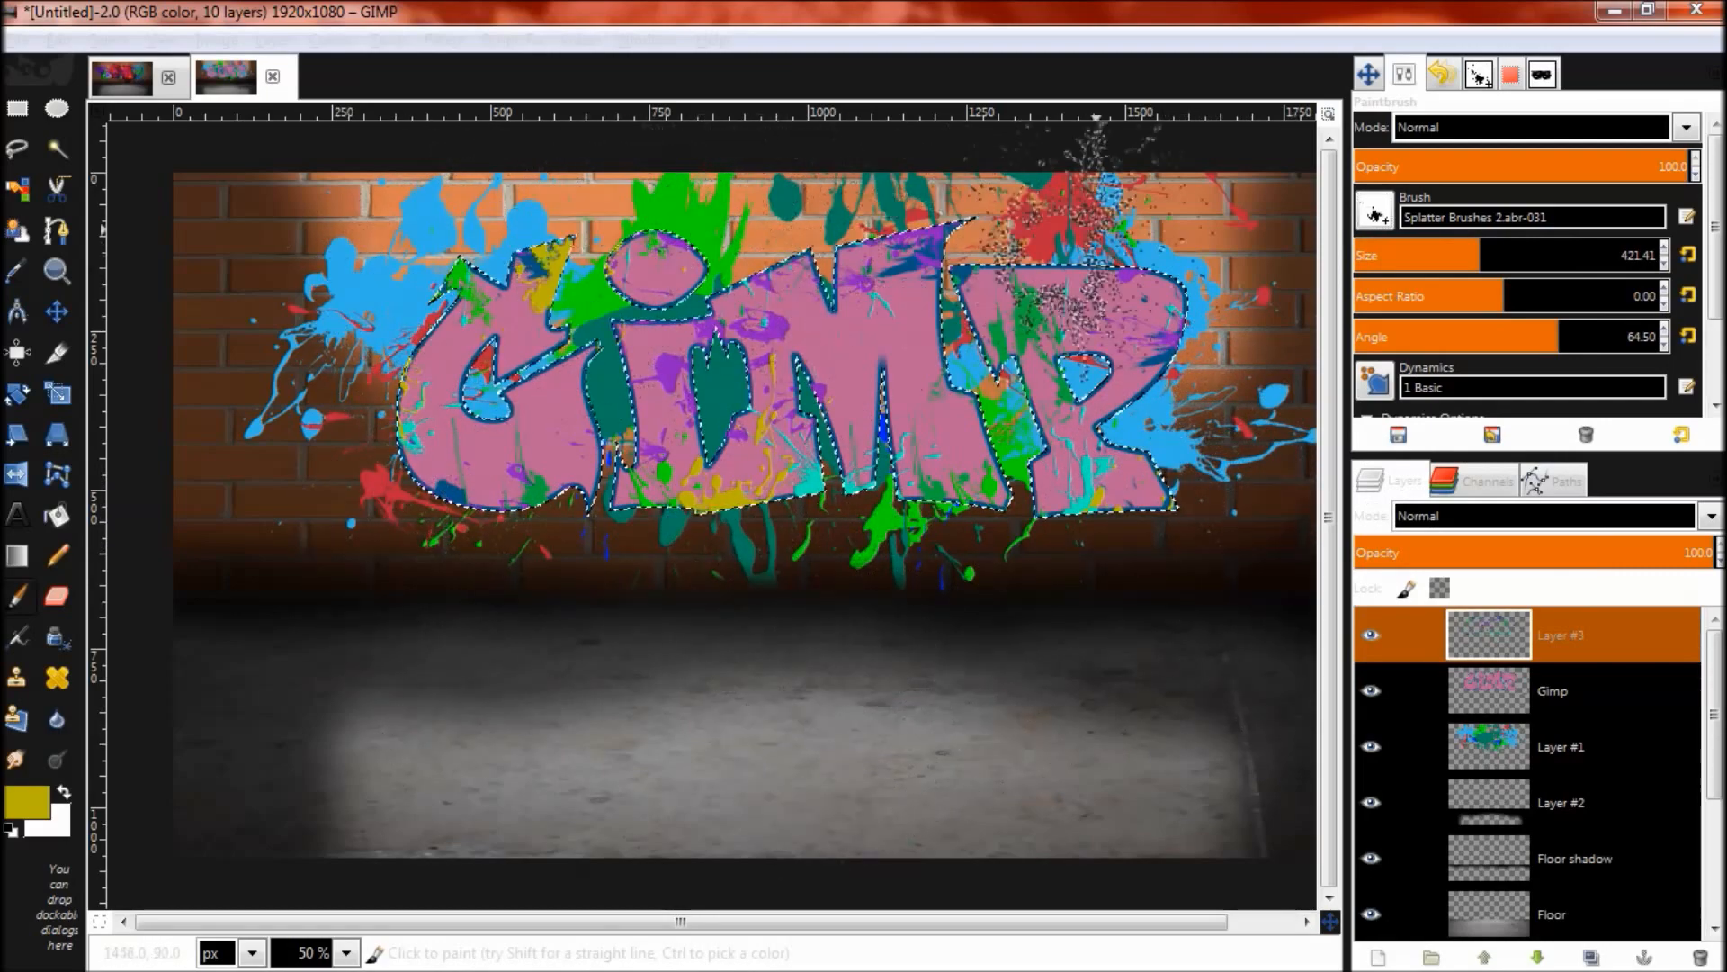
left_click(926, 261)
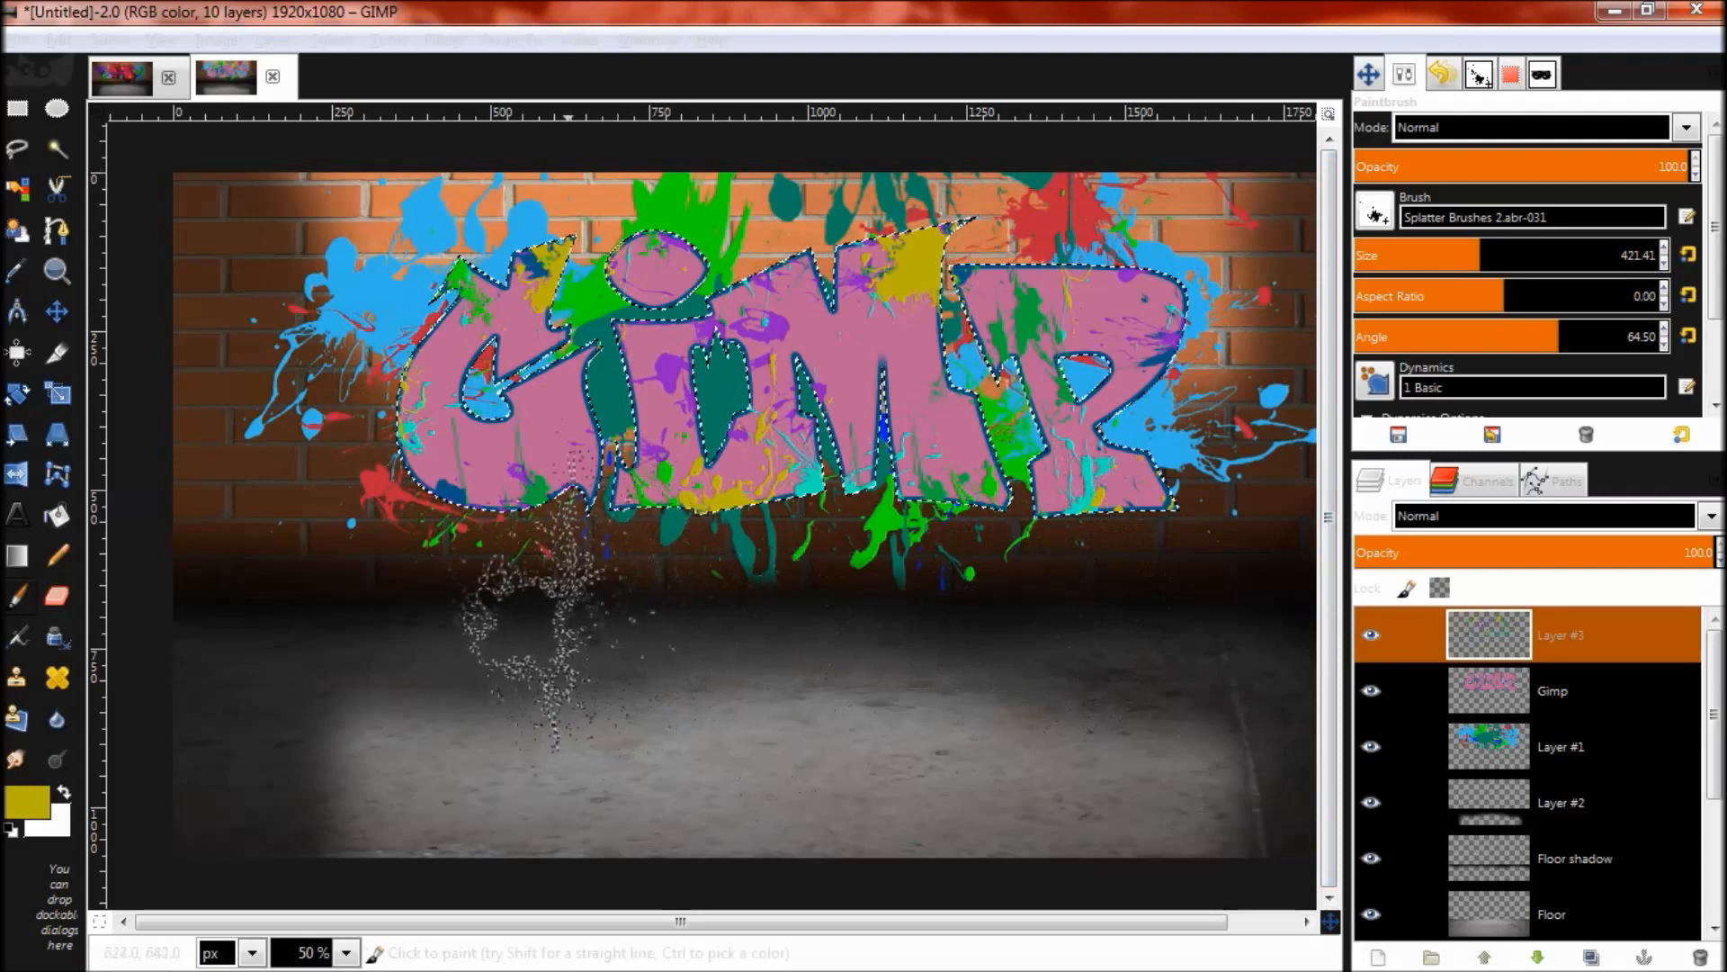
Step: Stamp a last yellow splatter at the G's lower-right base and change the foreground color to orange b72e0c
left_click(566, 524)
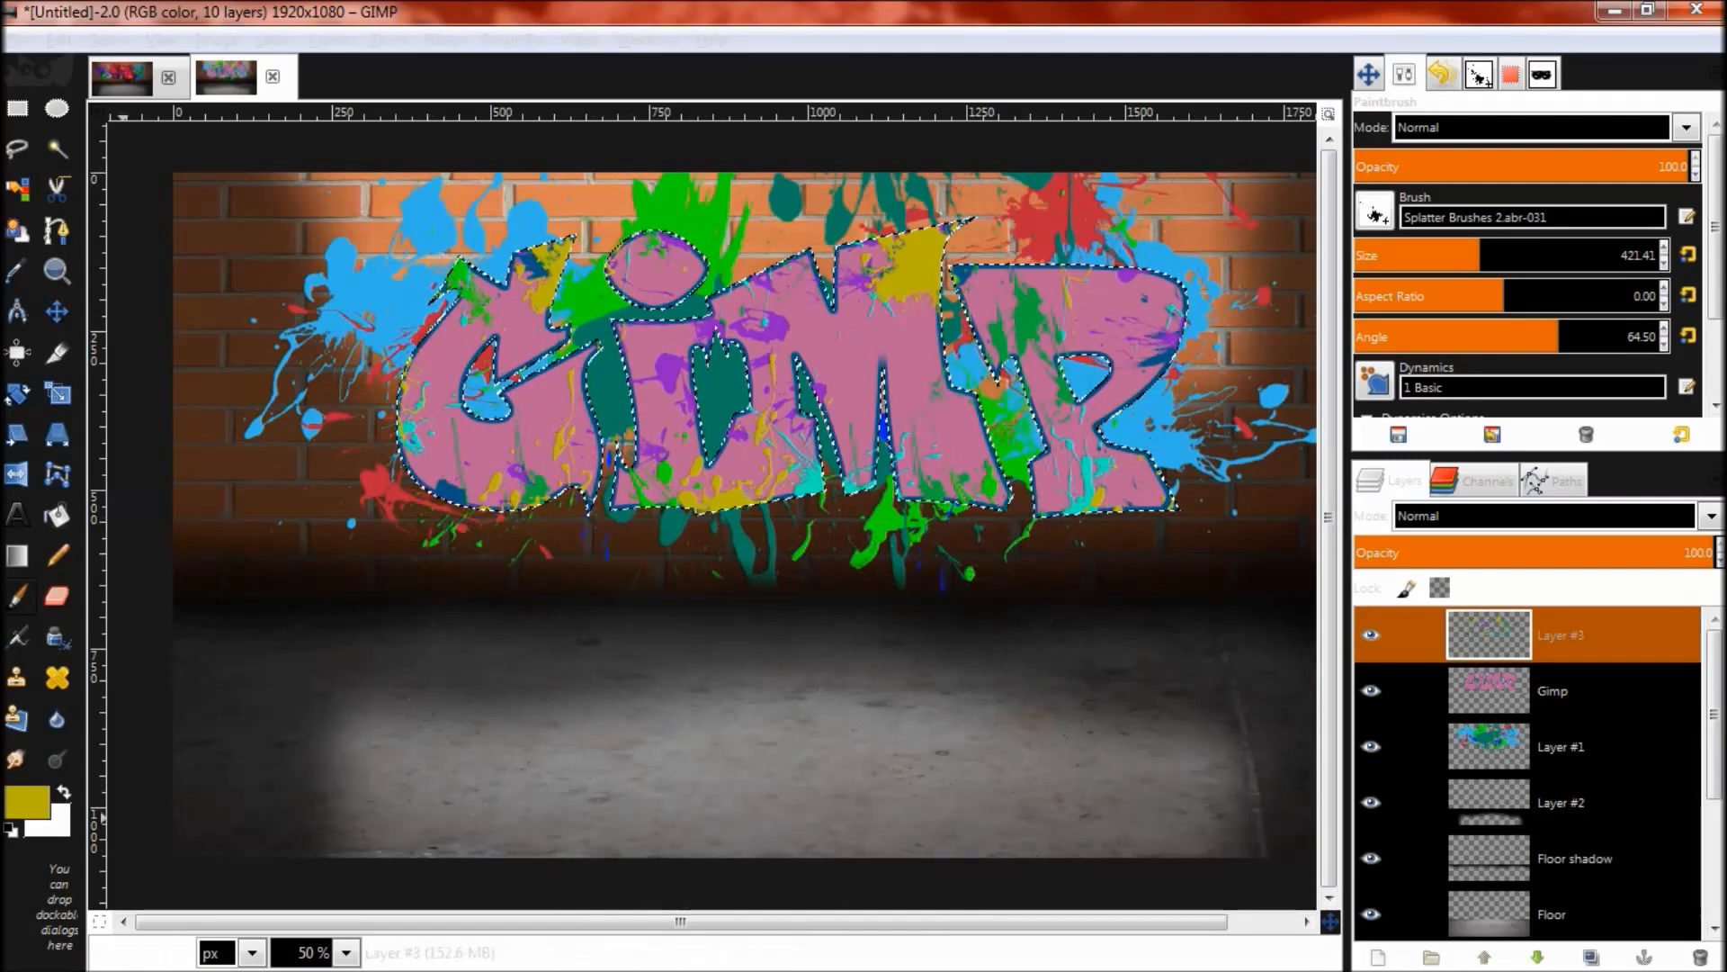
left_click(27, 802)
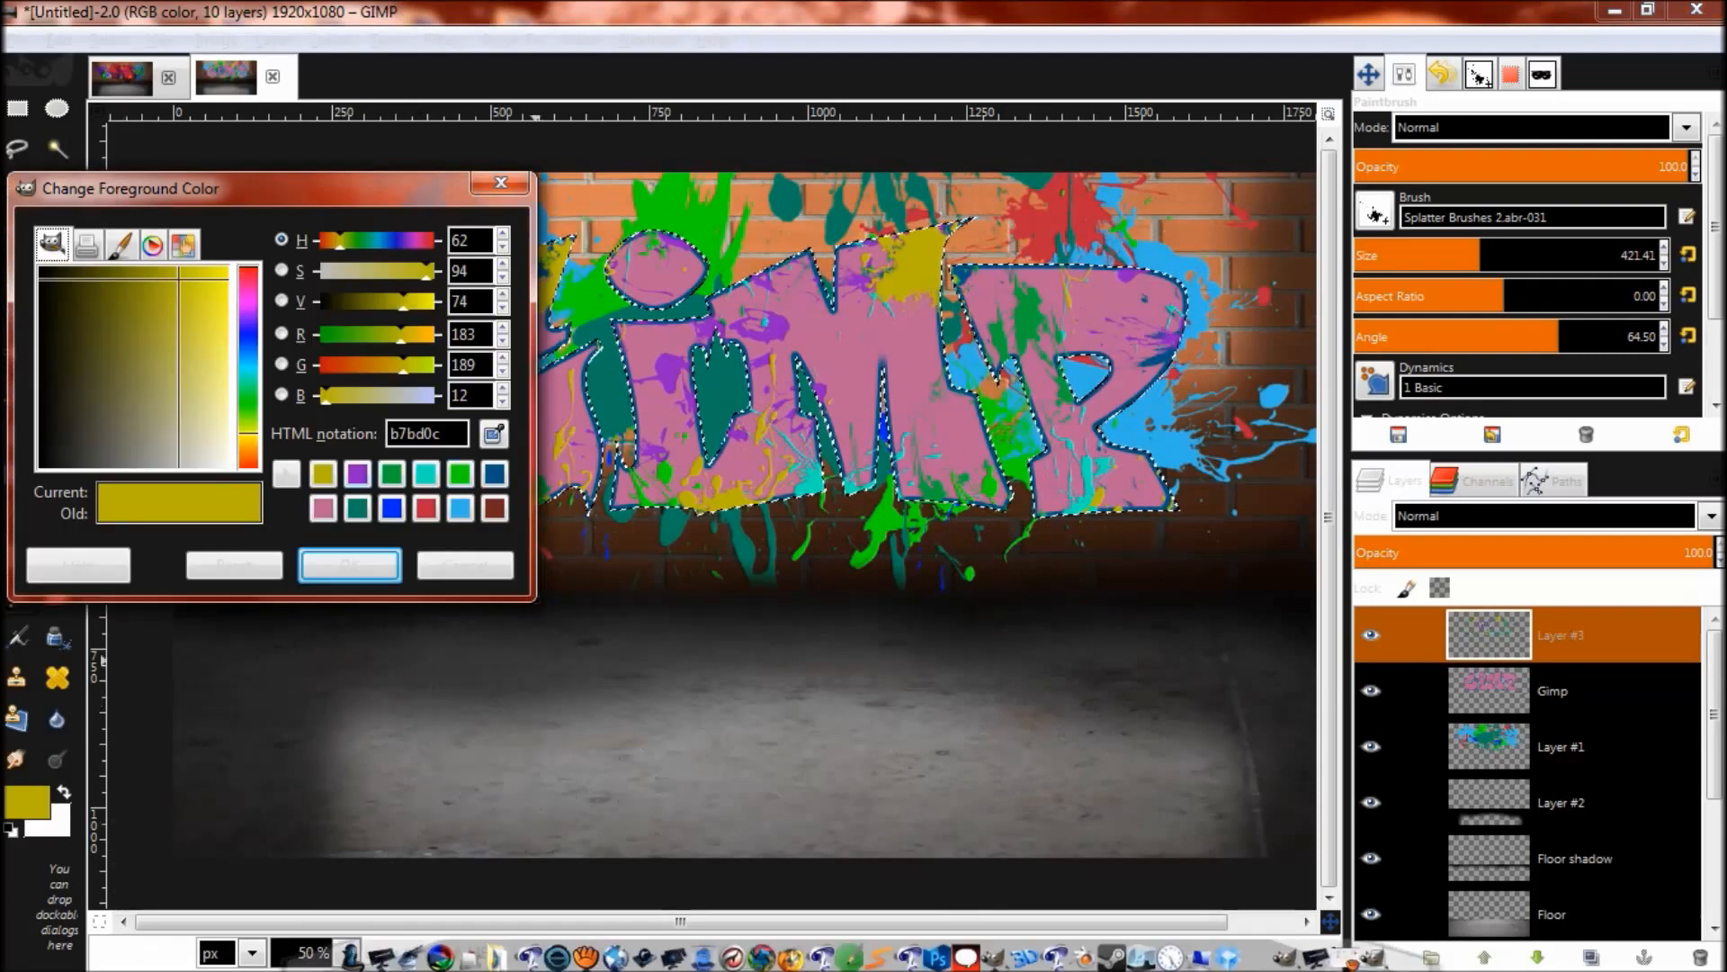
left_click_drag(403, 365, 340, 365)
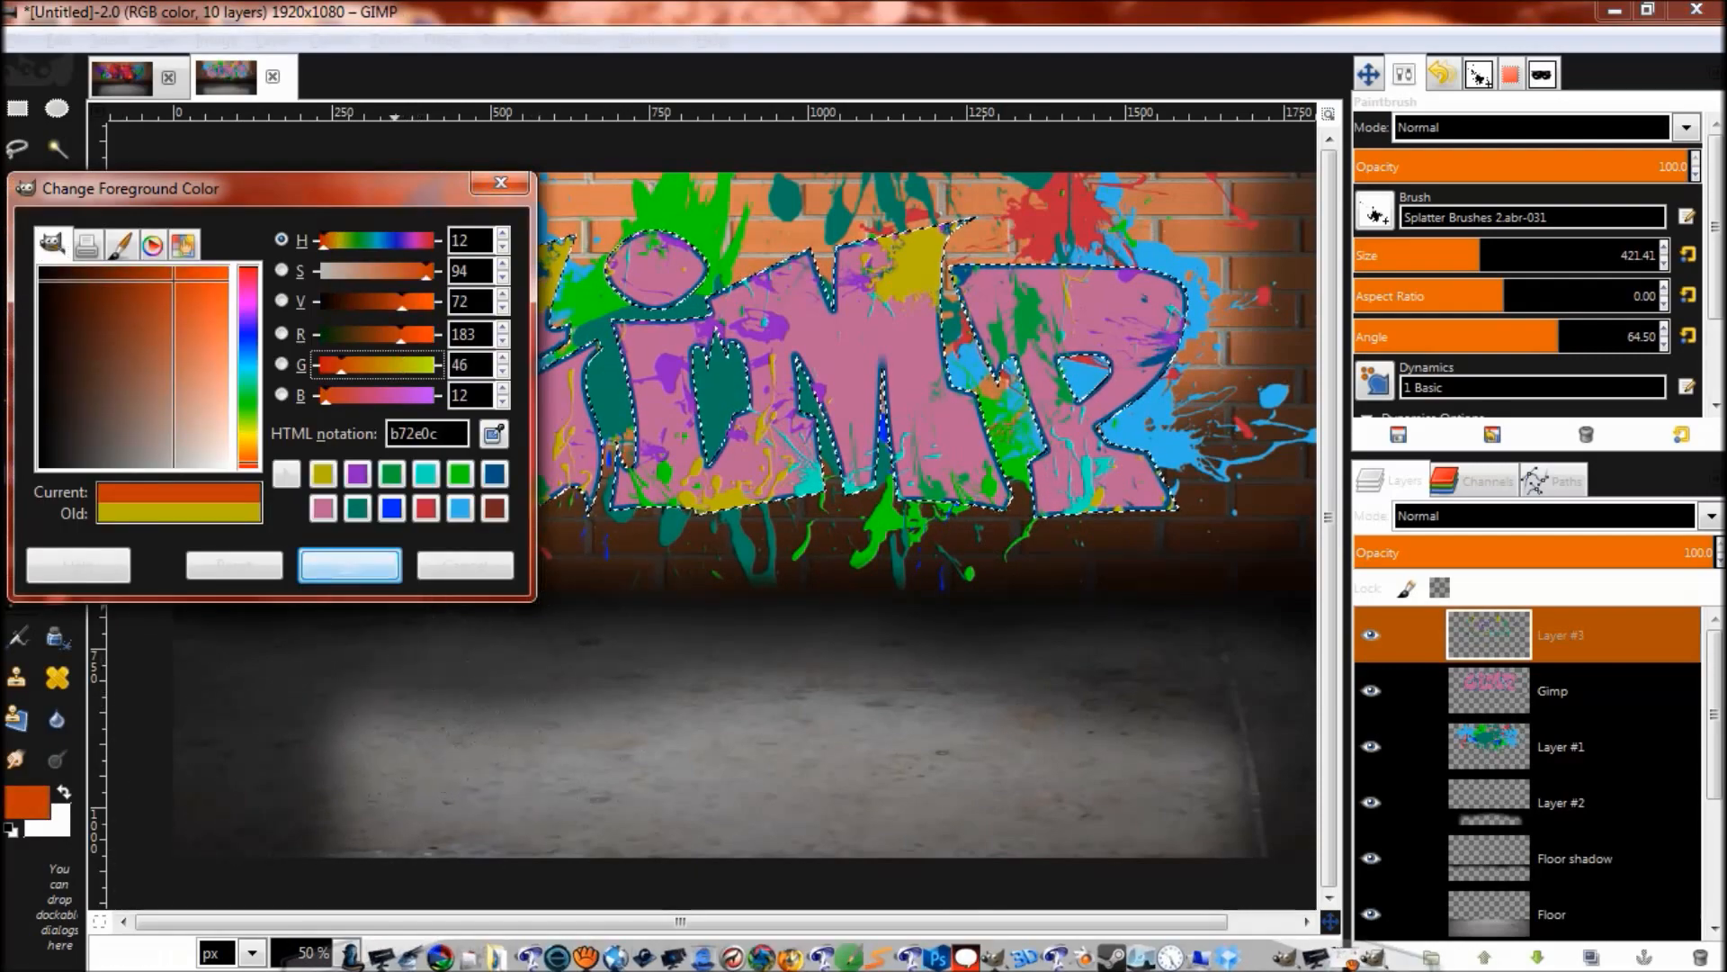
left_click(370, 564)
Step: Stamp orange splatters across the lettering with the Splatter Brushes 2.abr-018 brush at size 175.82 and angle 3.00
left_click(1374, 212)
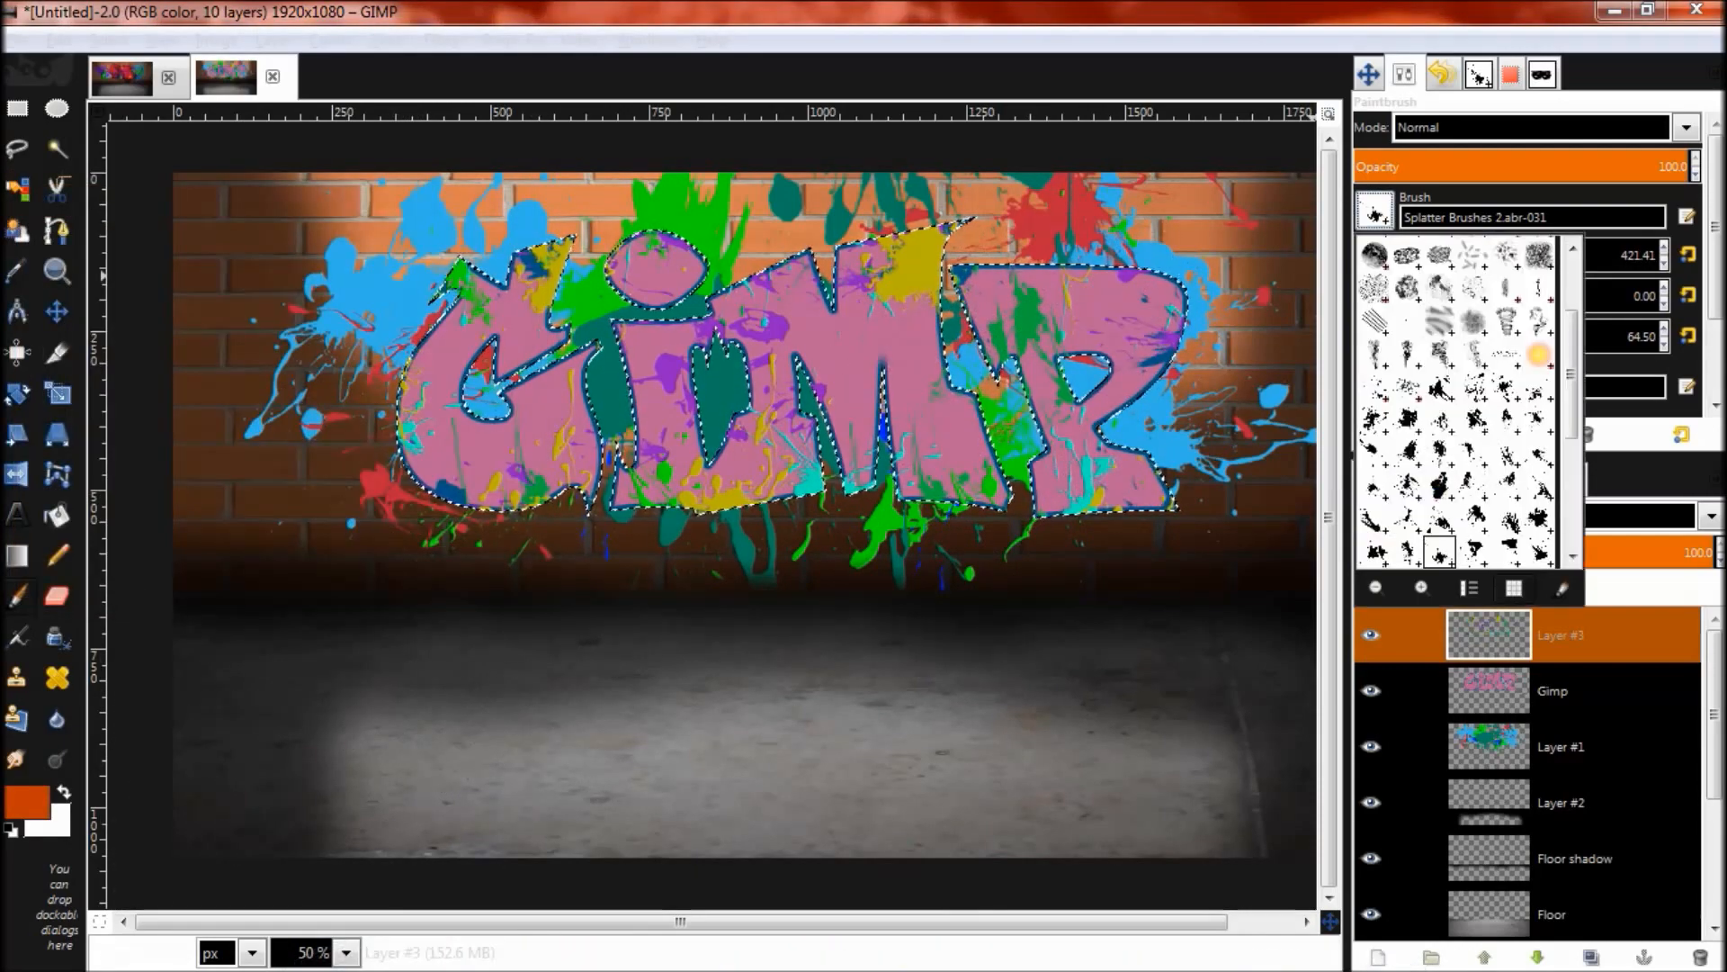
left_click(1407, 486)
left_click_drag(1559, 337, 1507, 336)
left_click_drag(1480, 254, 1404, 254)
left_click(954, 397)
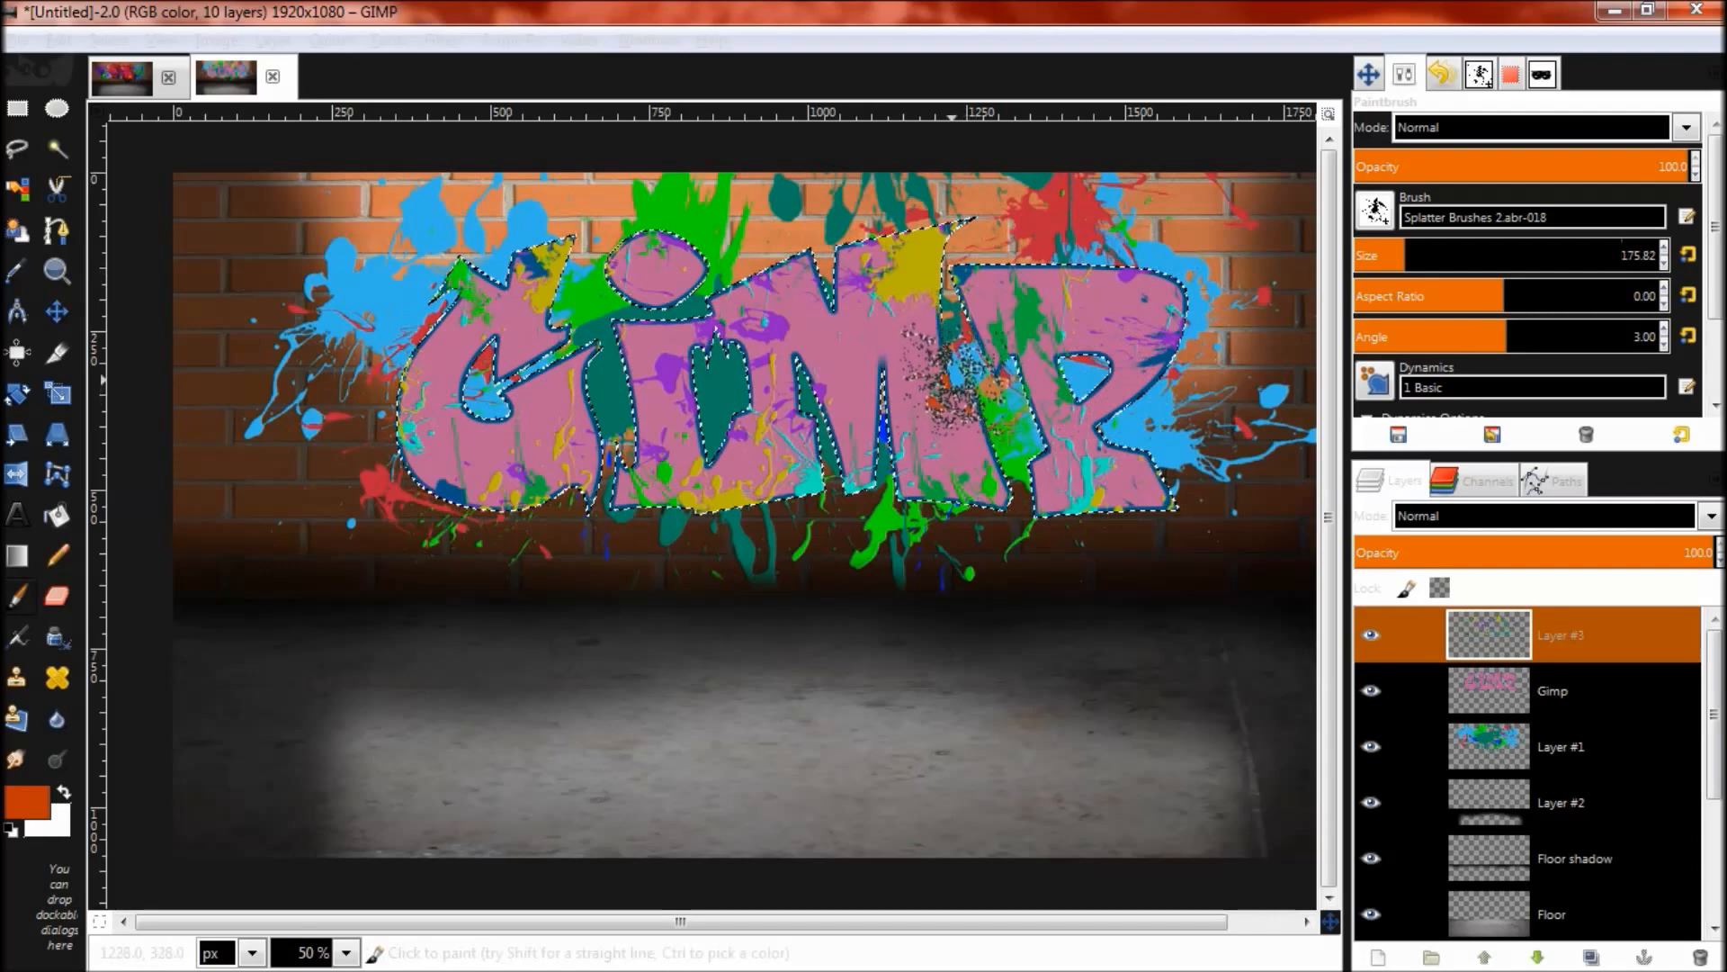
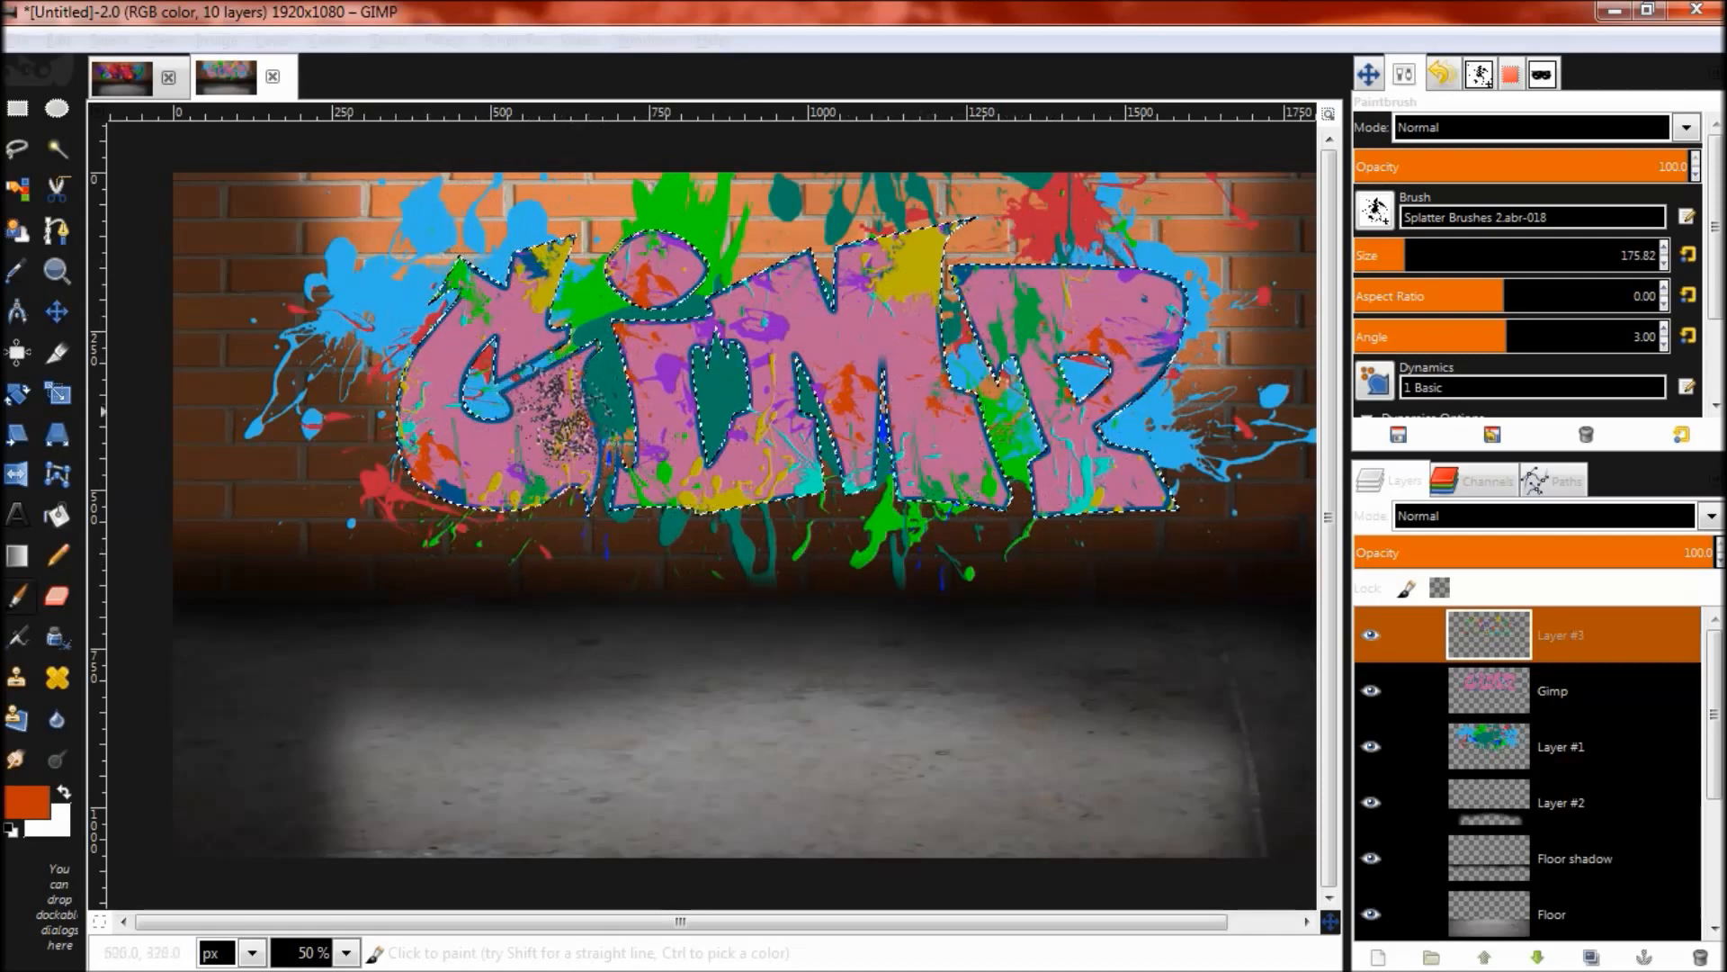
left_click(643, 407)
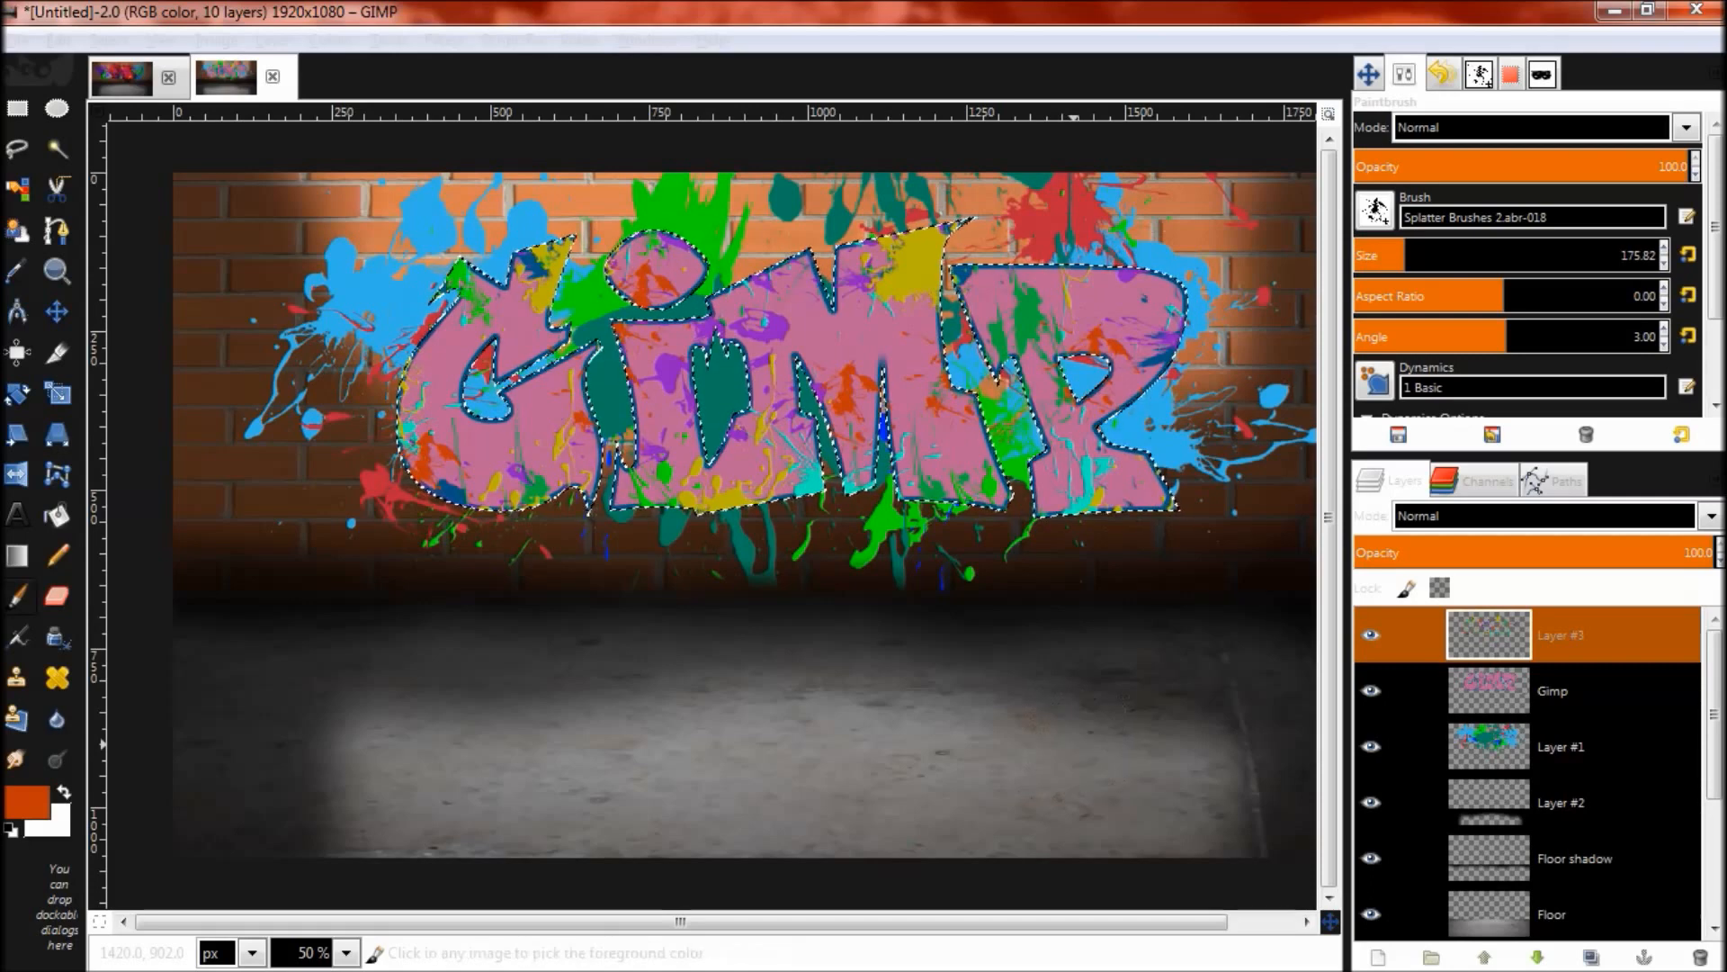
Step: Clear the selection and merge Layer #3 down into the Gimp layer
key("ctrl+shift+a")
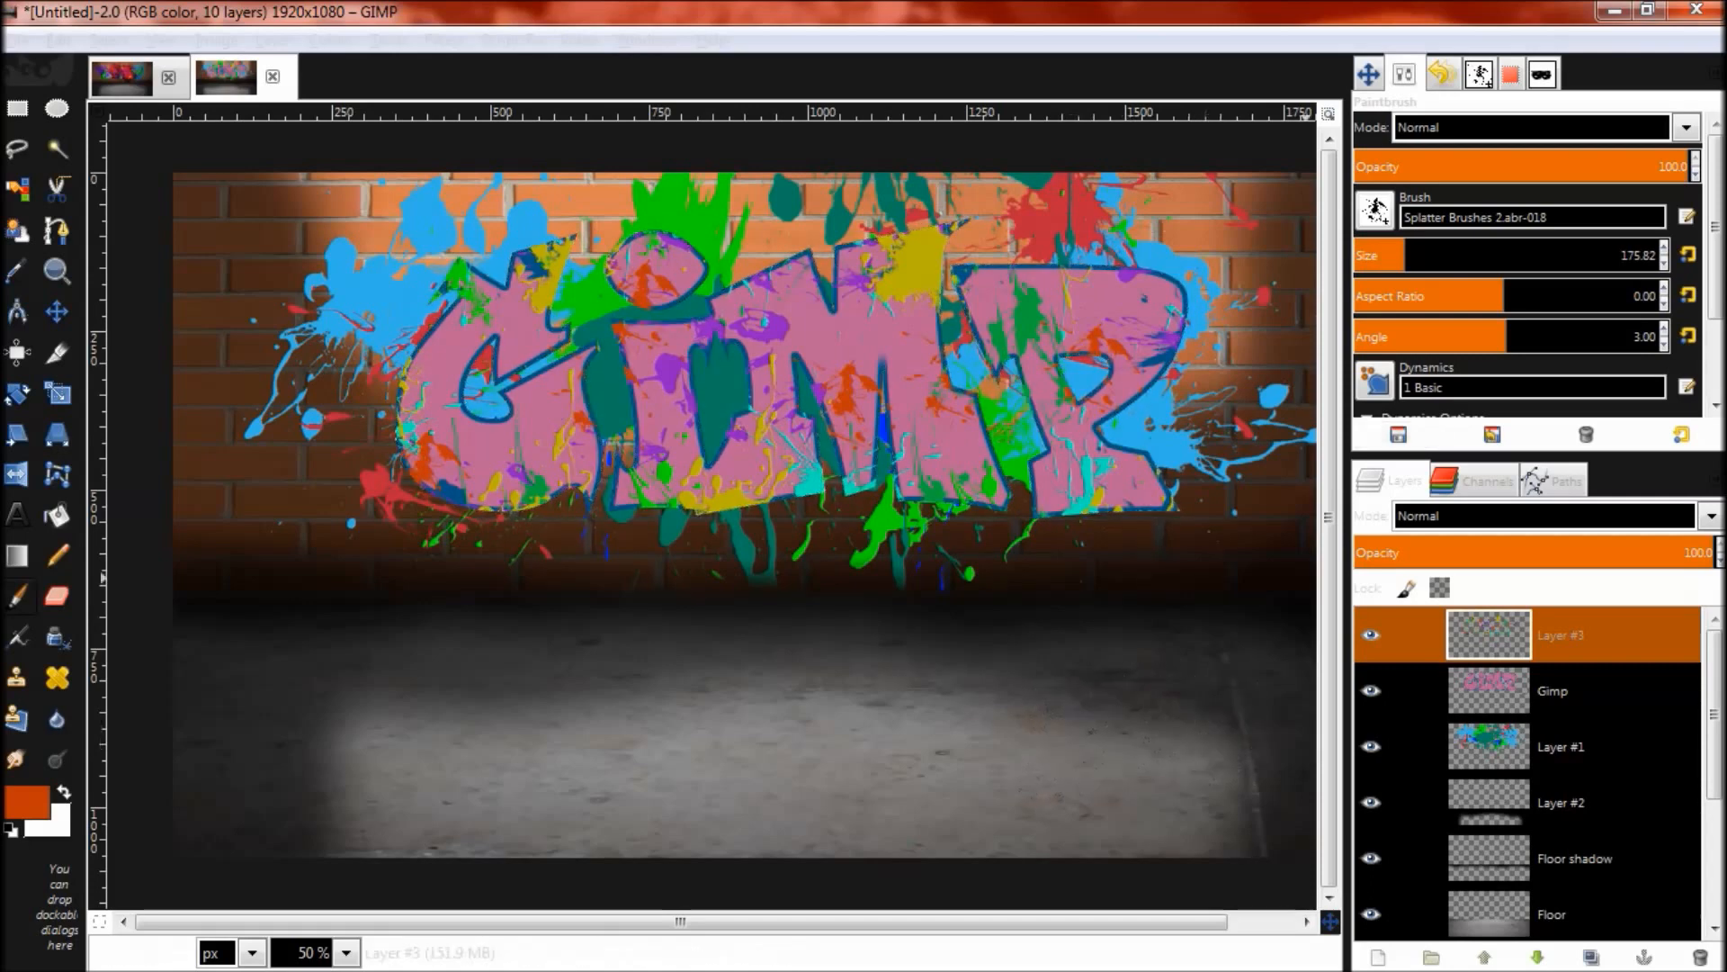
left_click(56, 311)
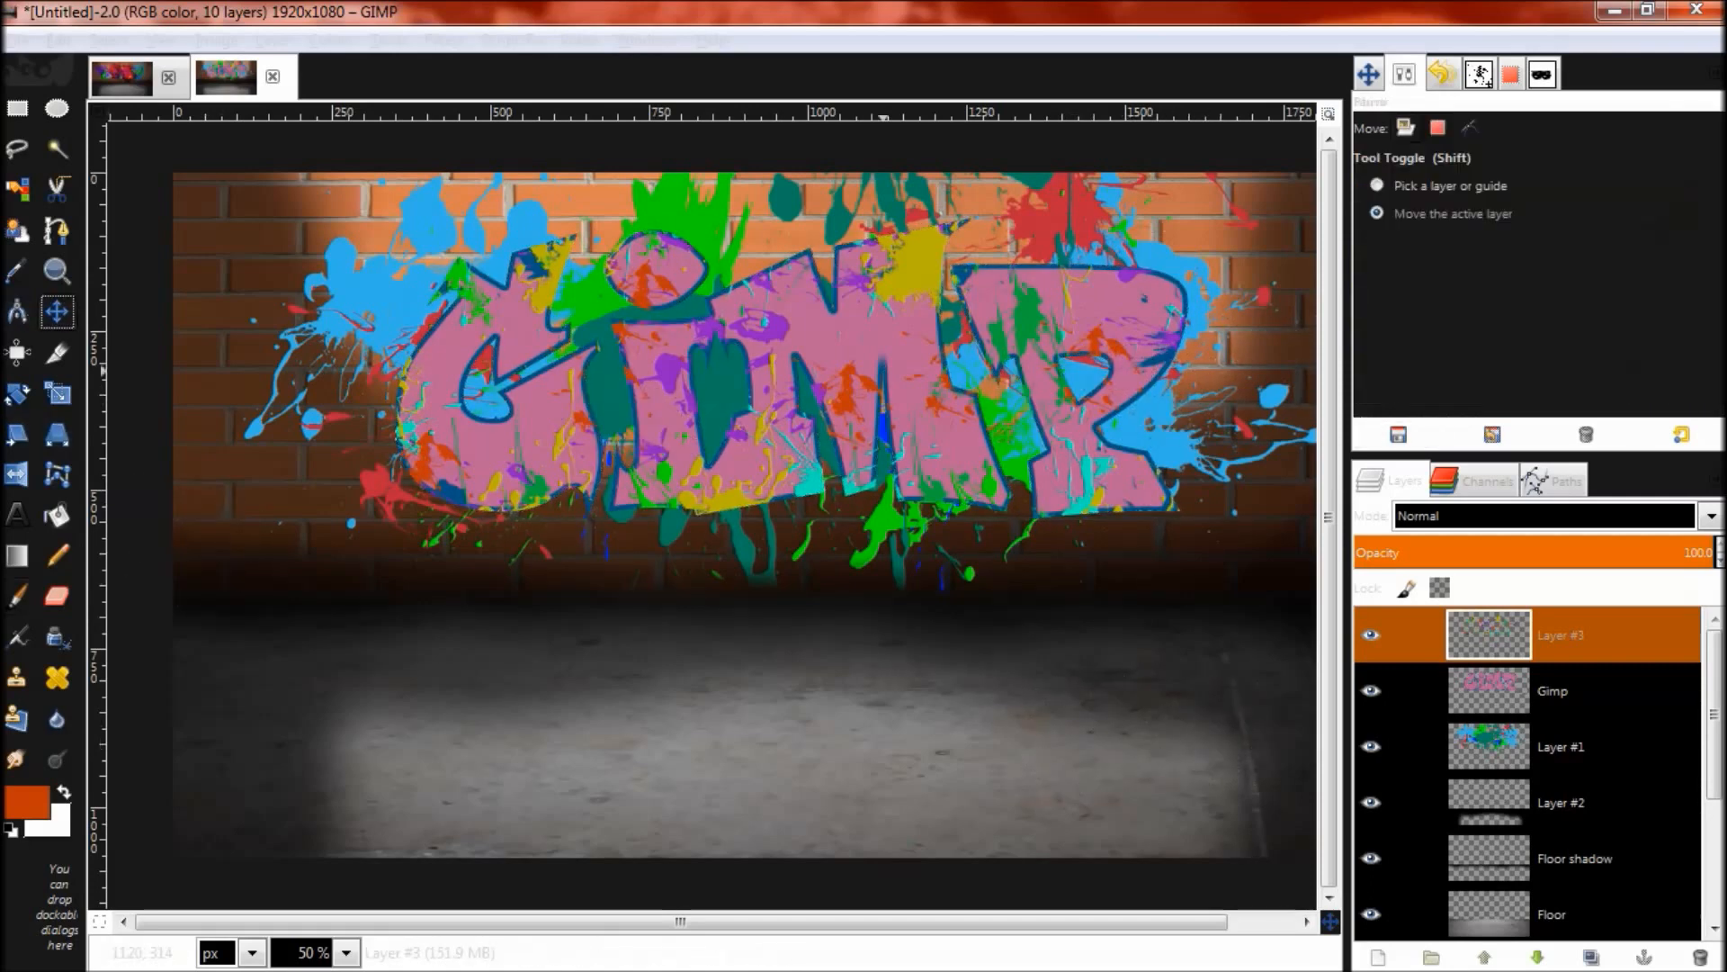
mouse_move(1714, 713)
left_mouse_down()
mouse_move(1714, 742)
mouse_move(1714, 714)
left_mouse_up()
right_click(1385, 635)
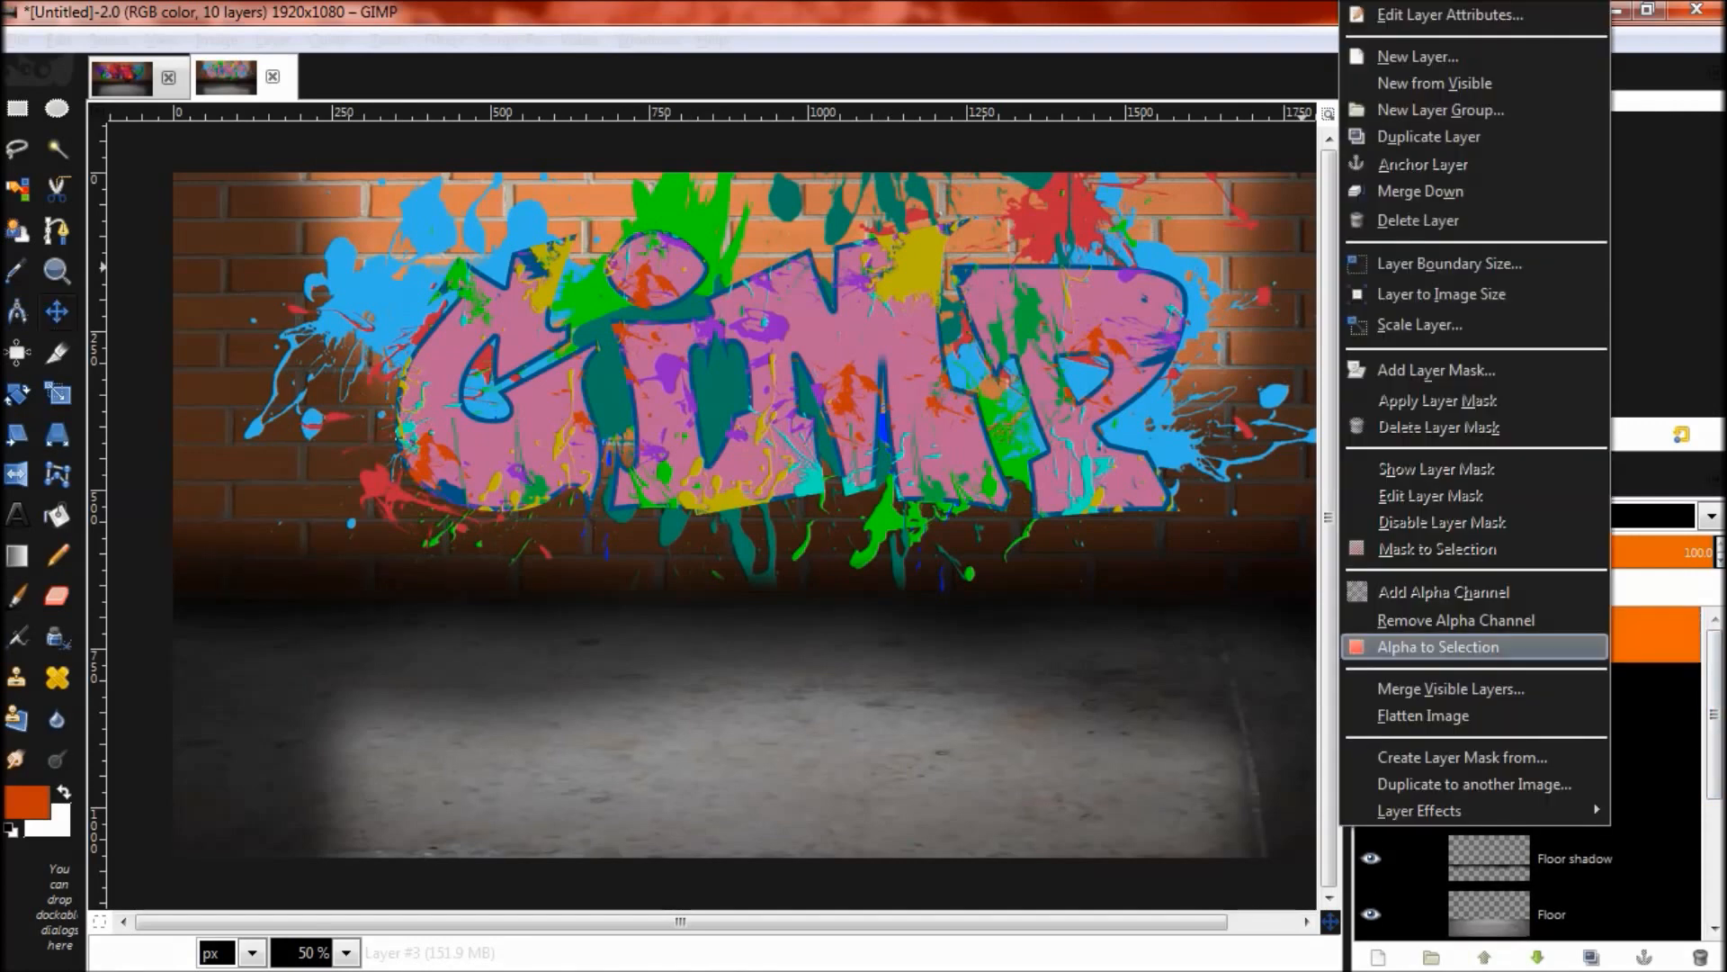
left_click(1420, 190)
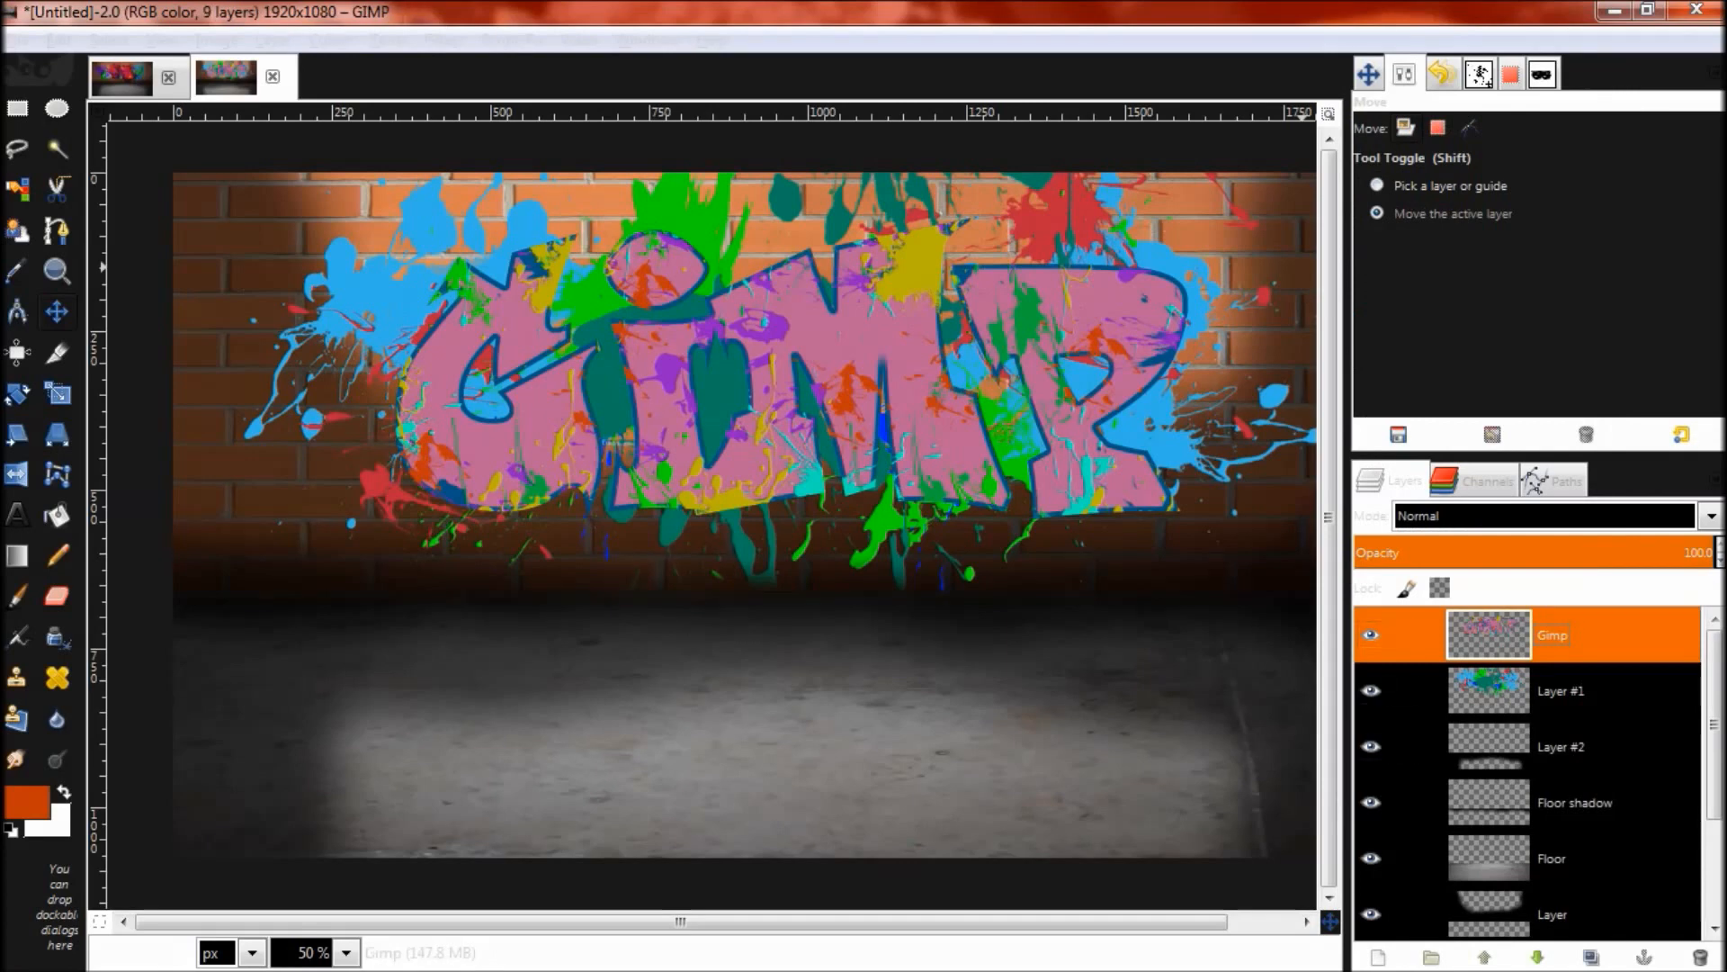
Step: Try the Hard light and Grain extract blend modes on the Gimp layer and set it back to Normal
left_click(1545, 516)
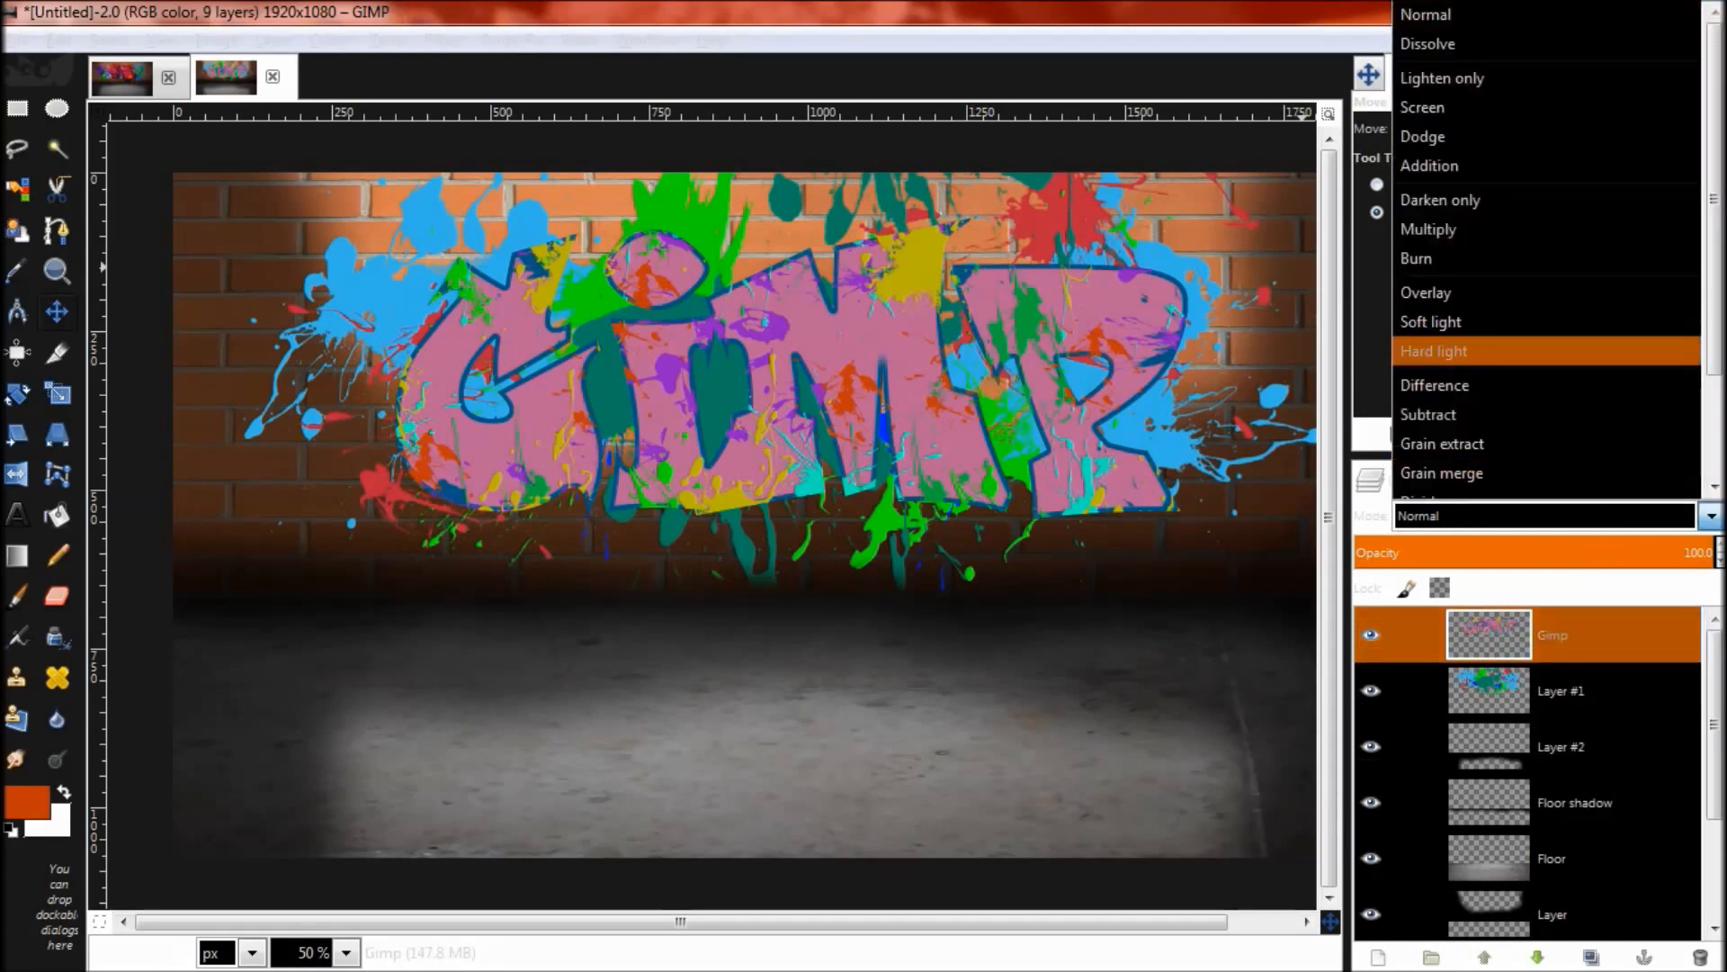
left_click(1457, 351)
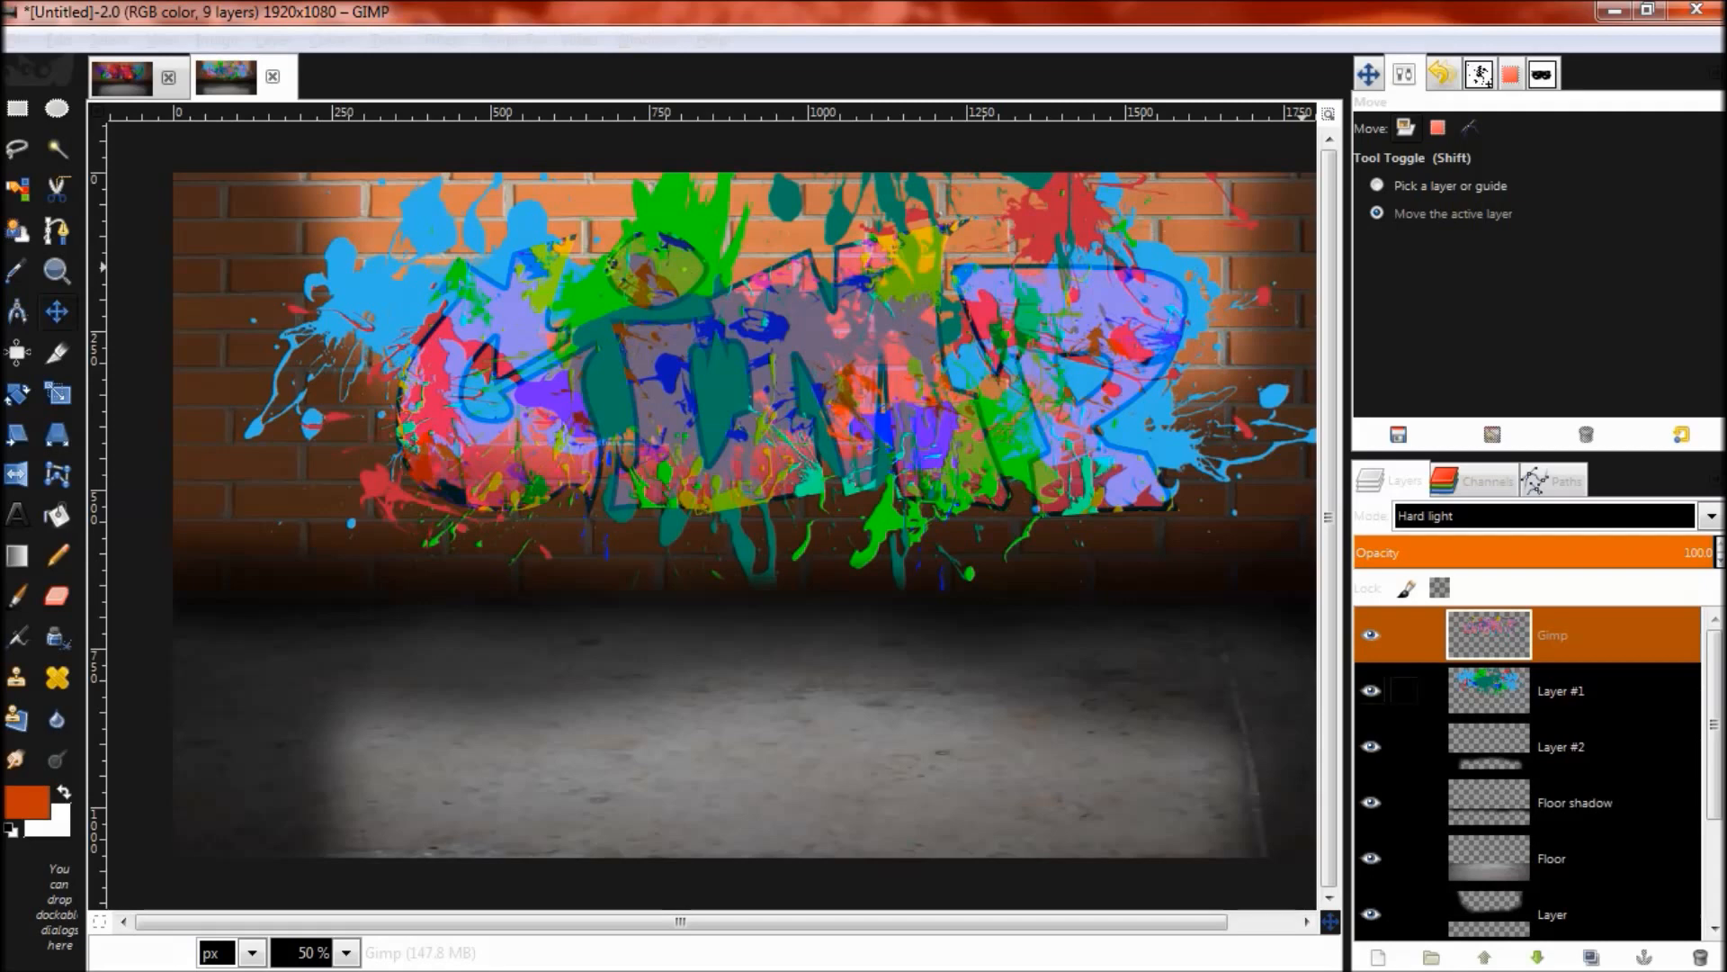
left_click(1545, 515)
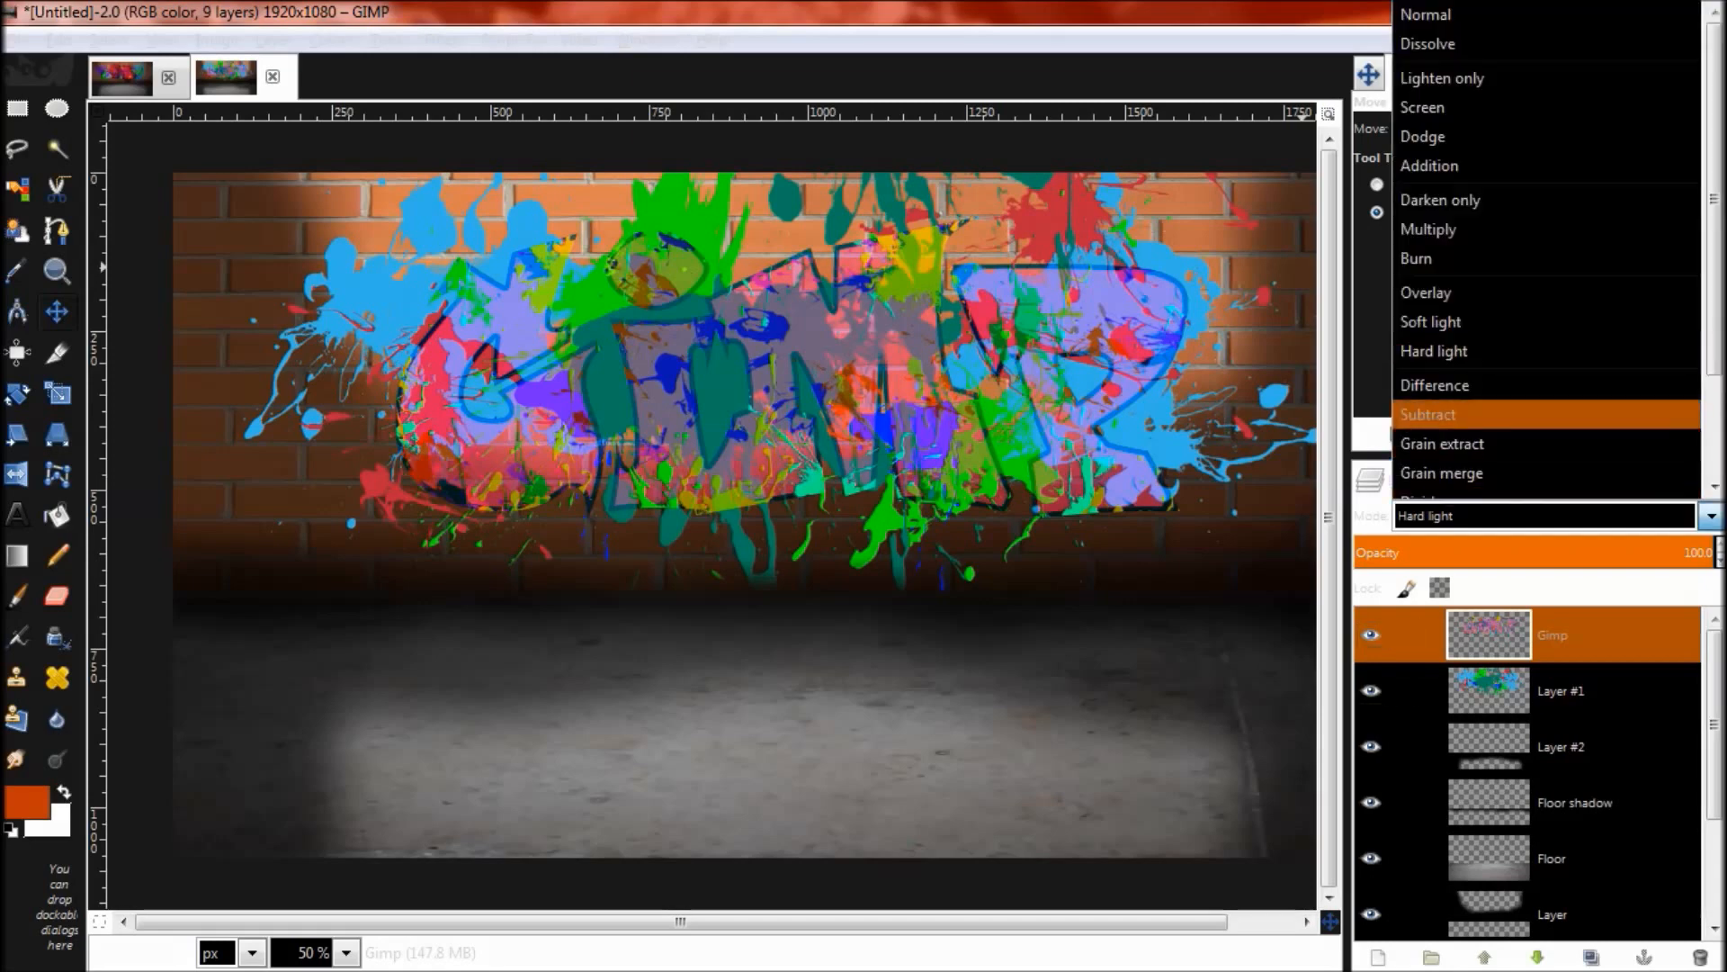
left_click(1442, 442)
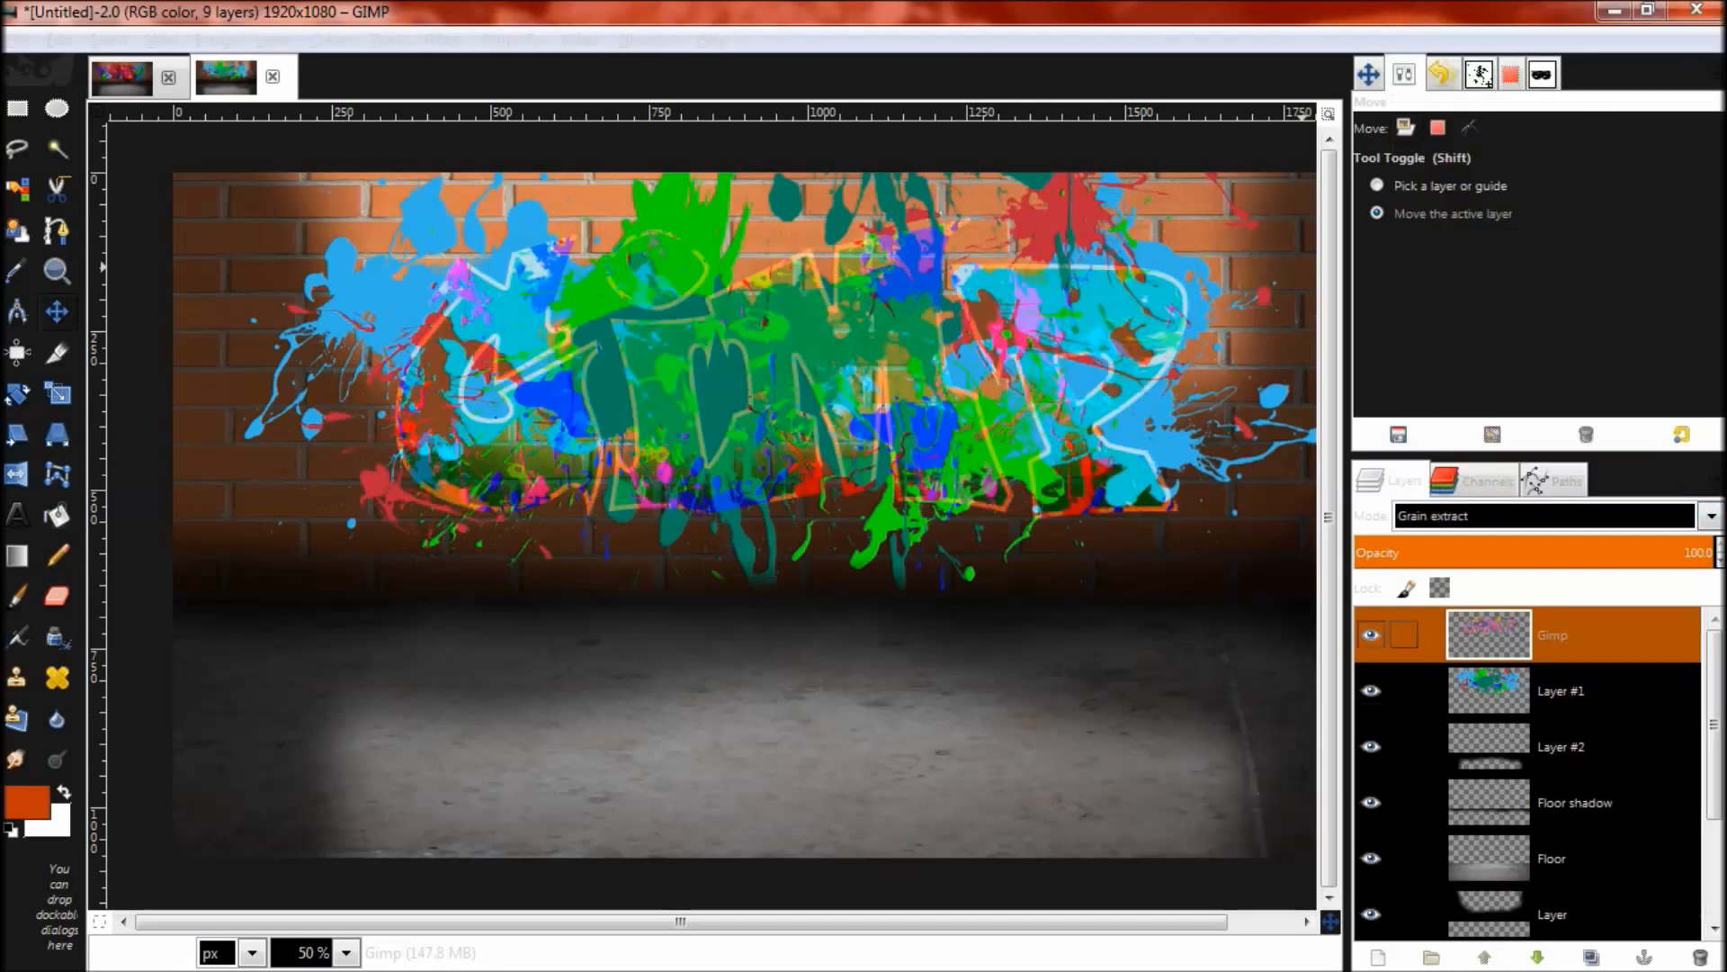
left_click(1545, 516)
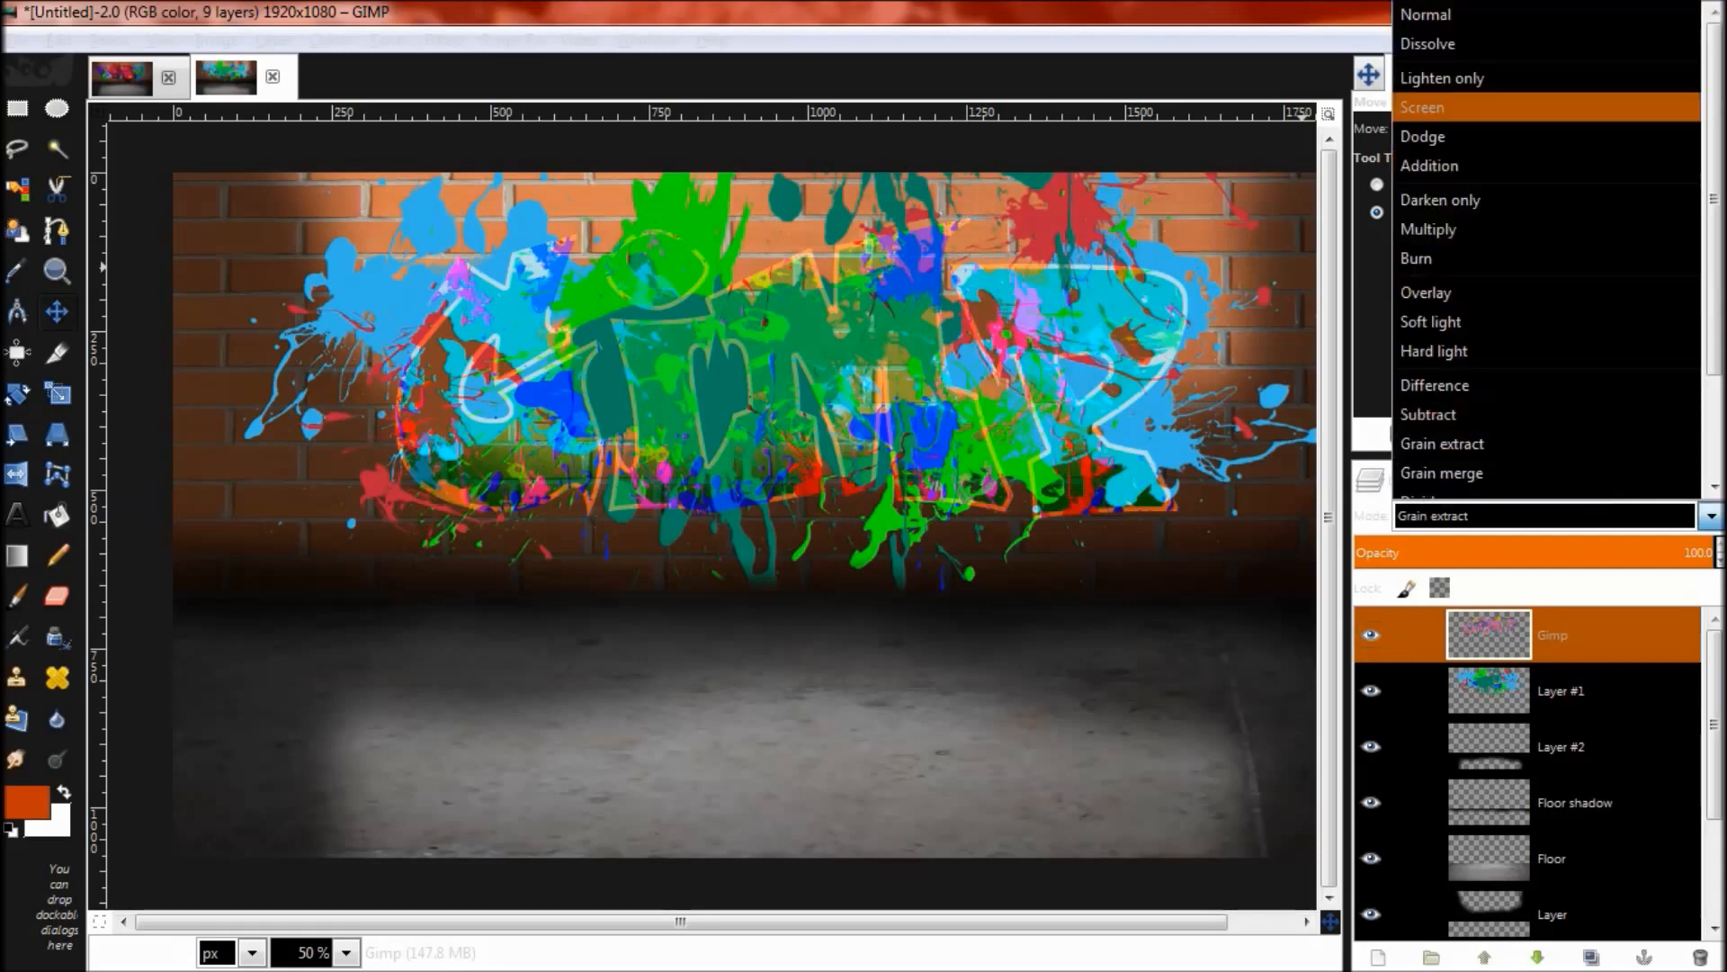
left_click(1545, 10)
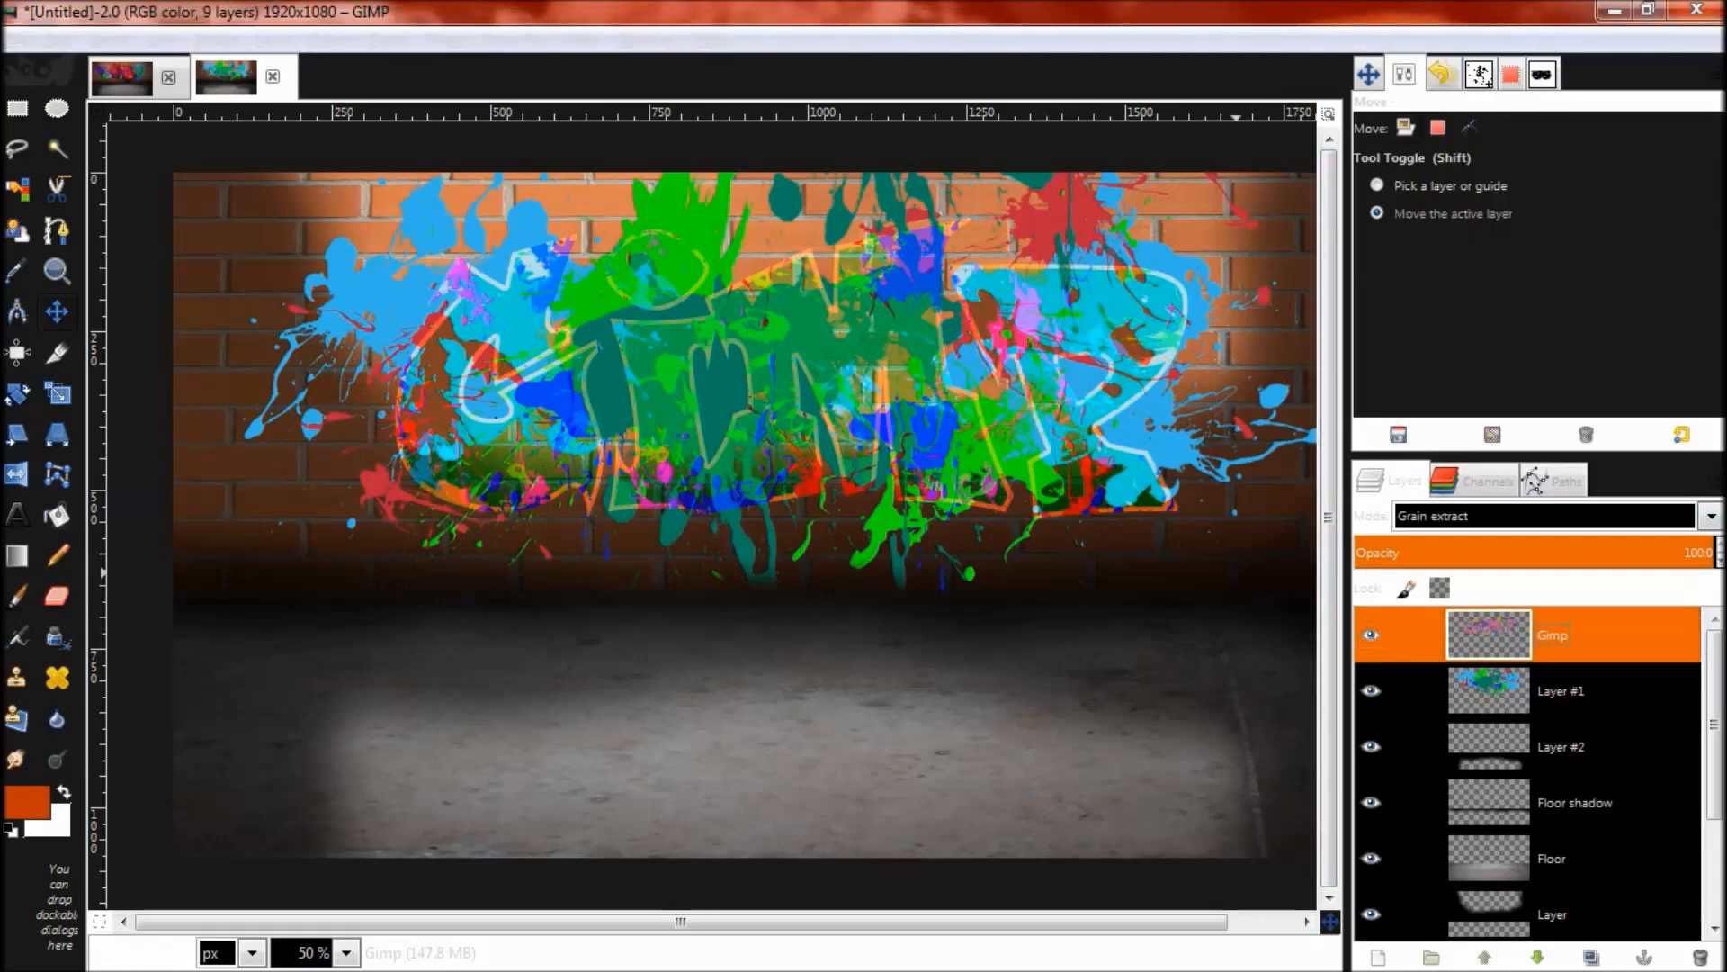
left_click(1545, 515)
left_click(1545, 11)
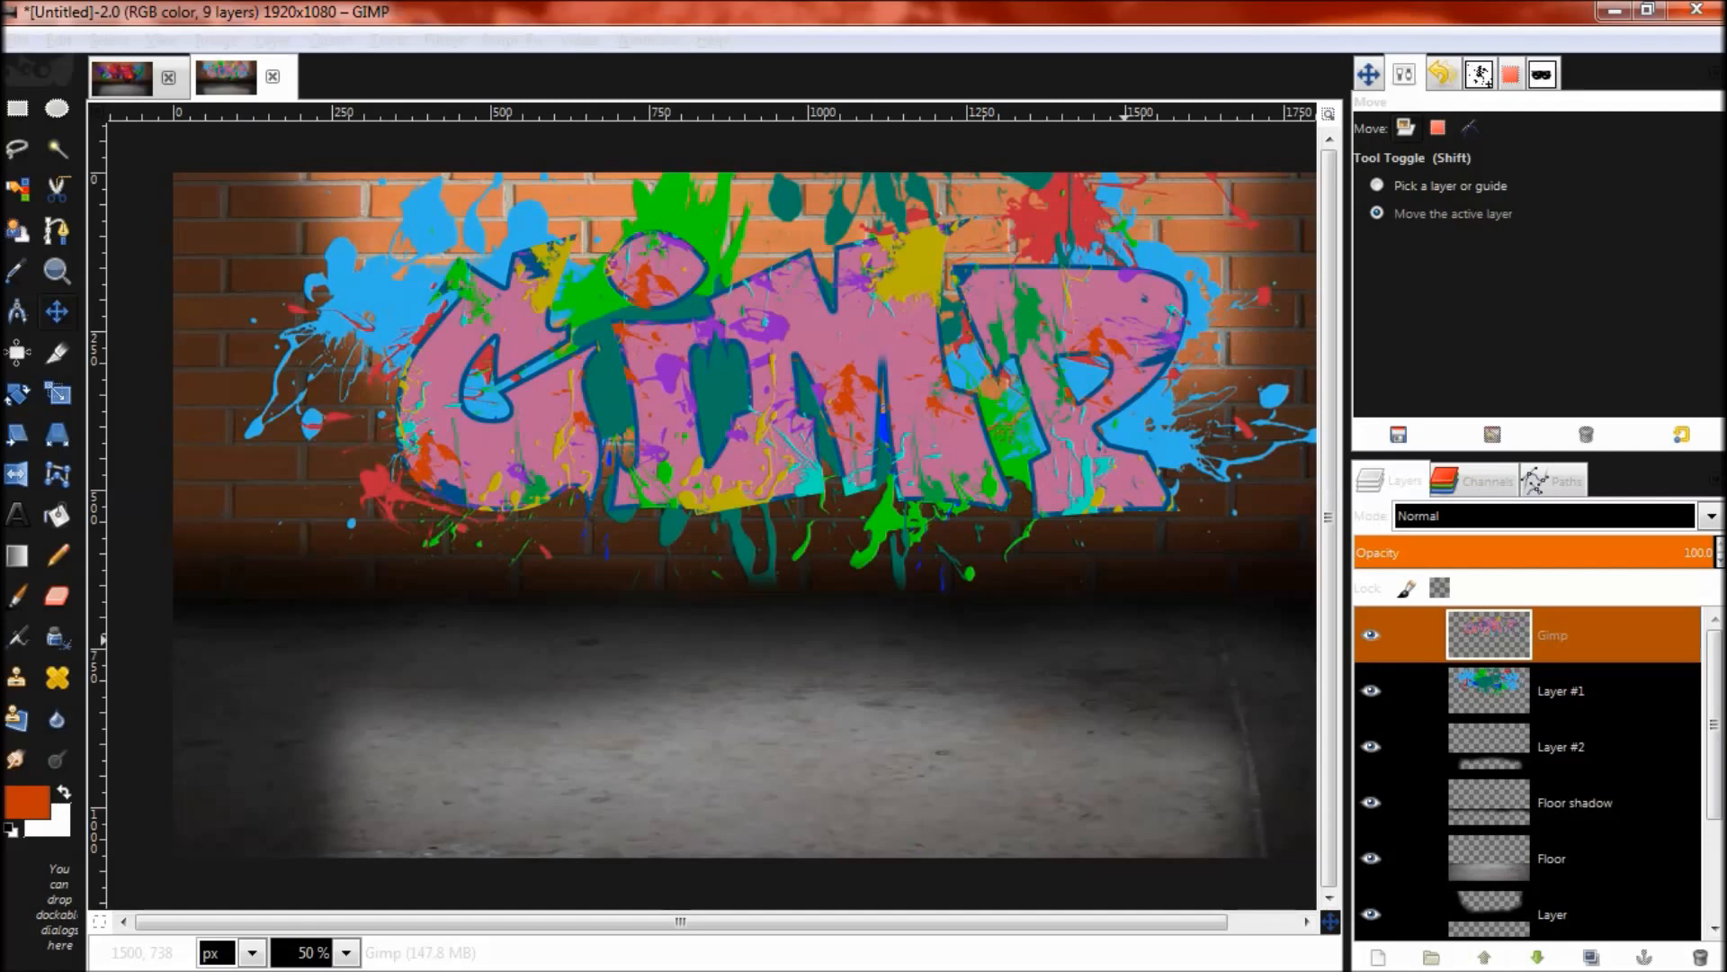
Step: Duplicate the Gimp layer, lower the copy beneath the original, and duplicate that copy twice more
key("shift+ctrl+d")
left_click_drag(1633, 640, 1570, 709)
left_click(1537, 956)
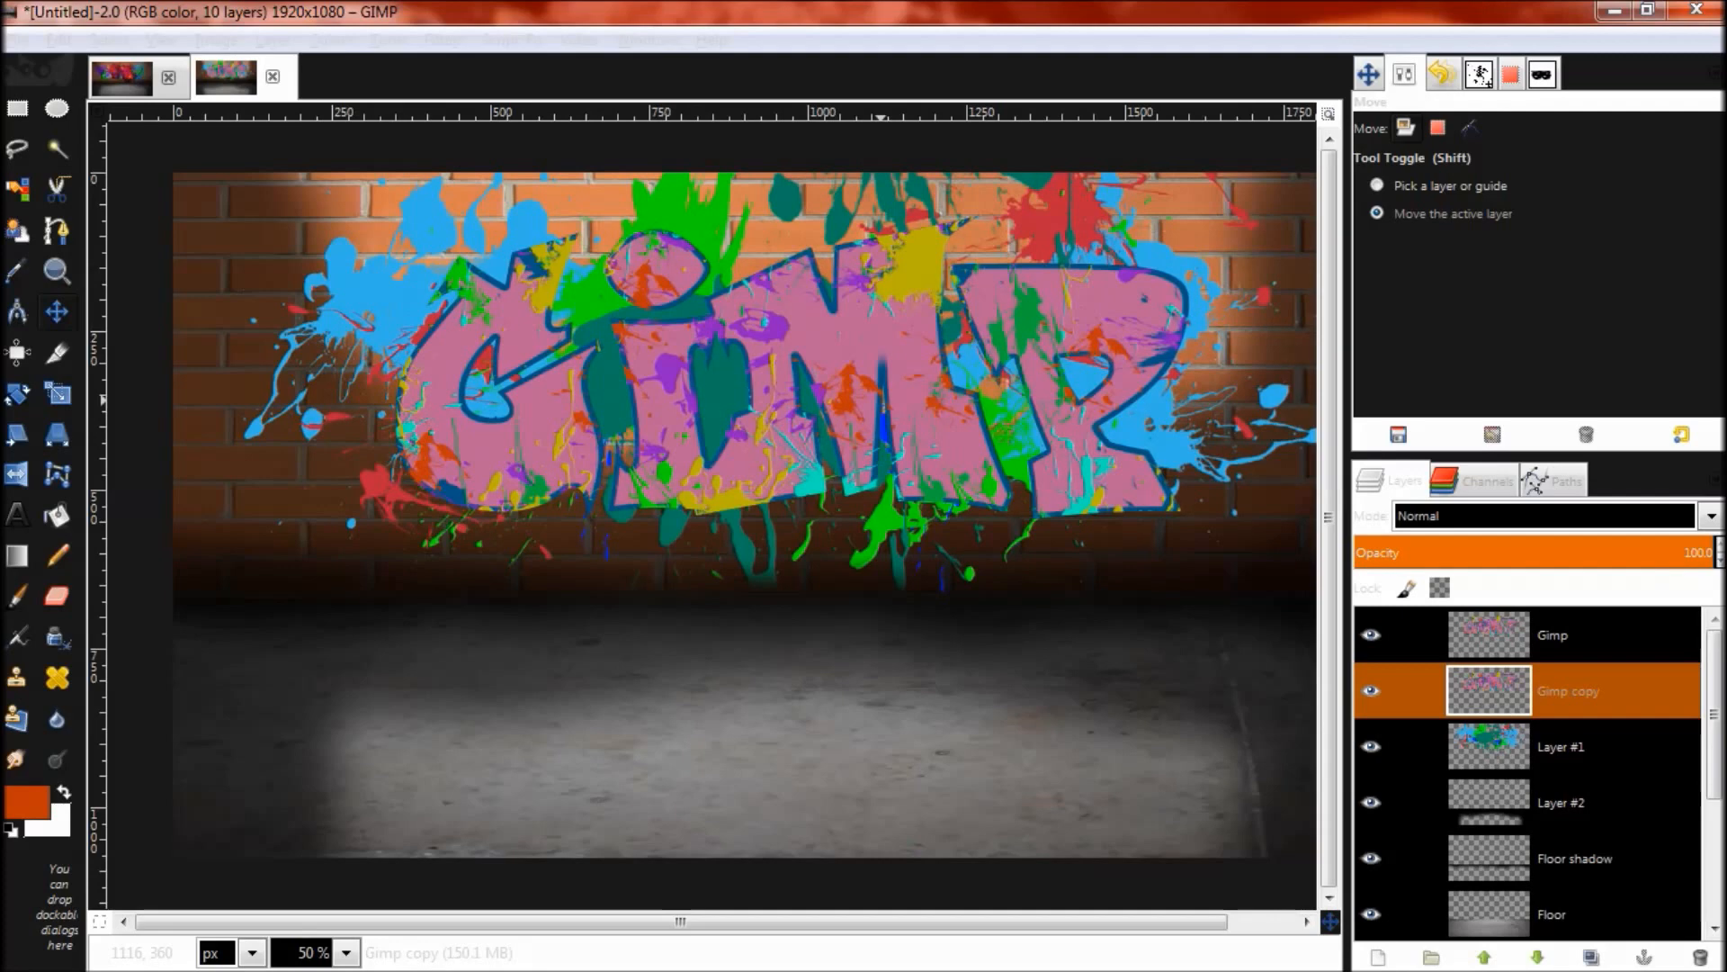
key("shift+ctrl+d")
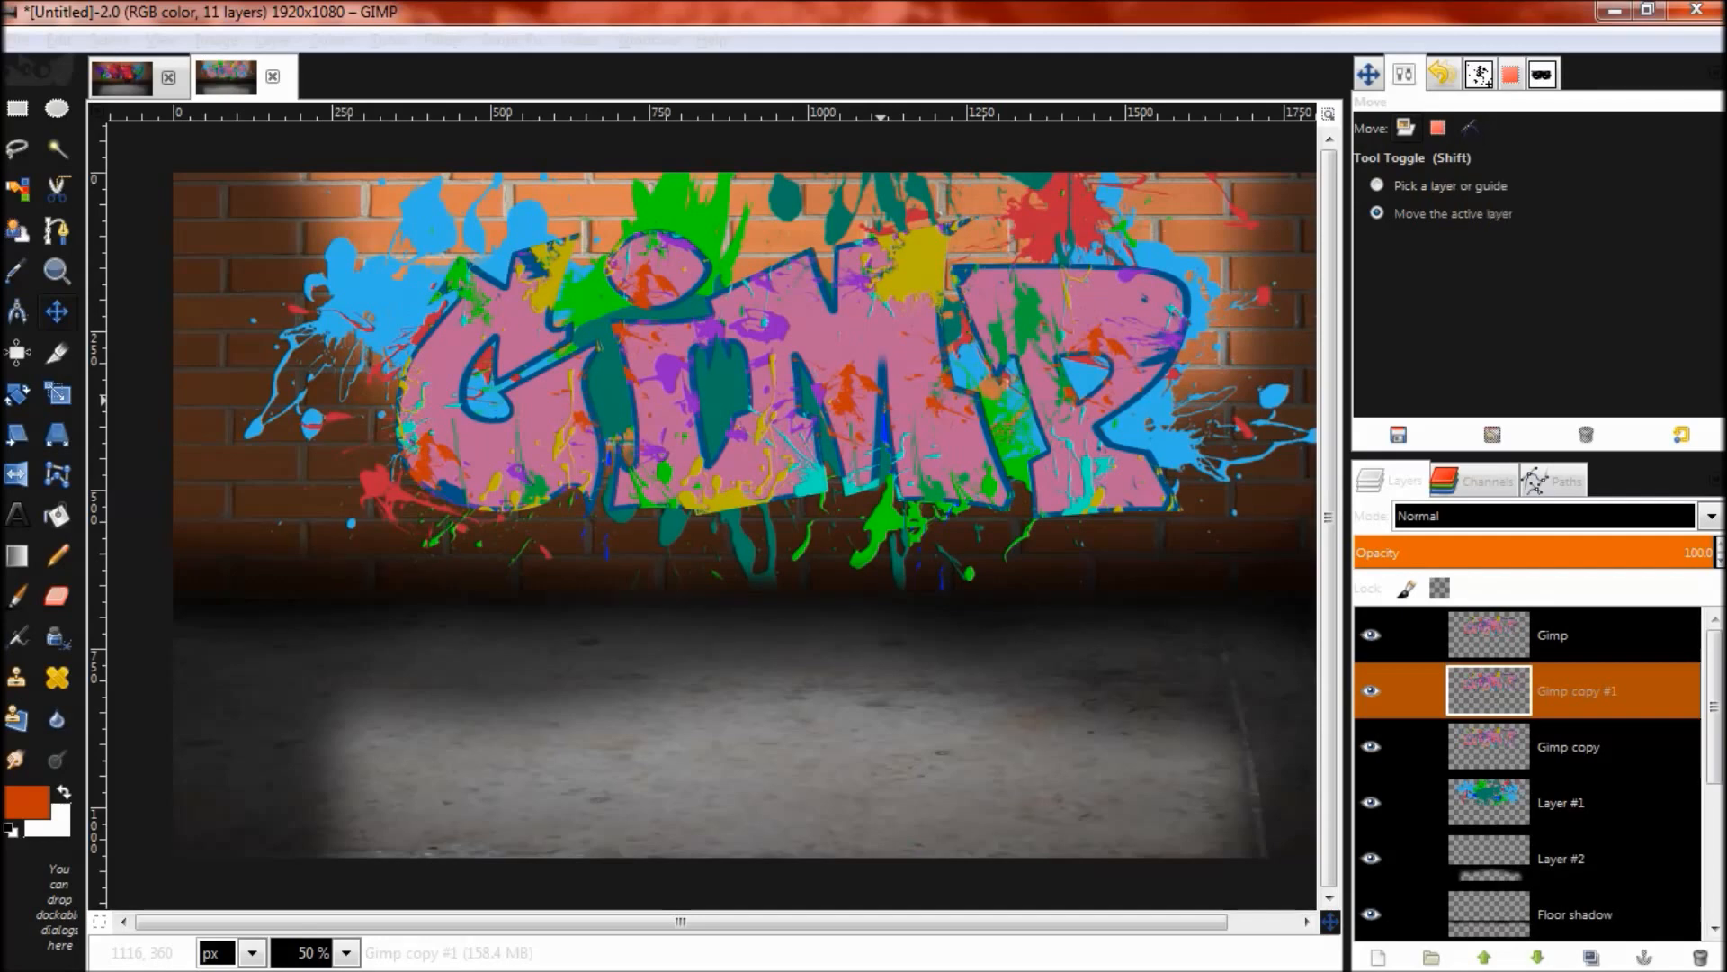
key("shift+ctrl+d")
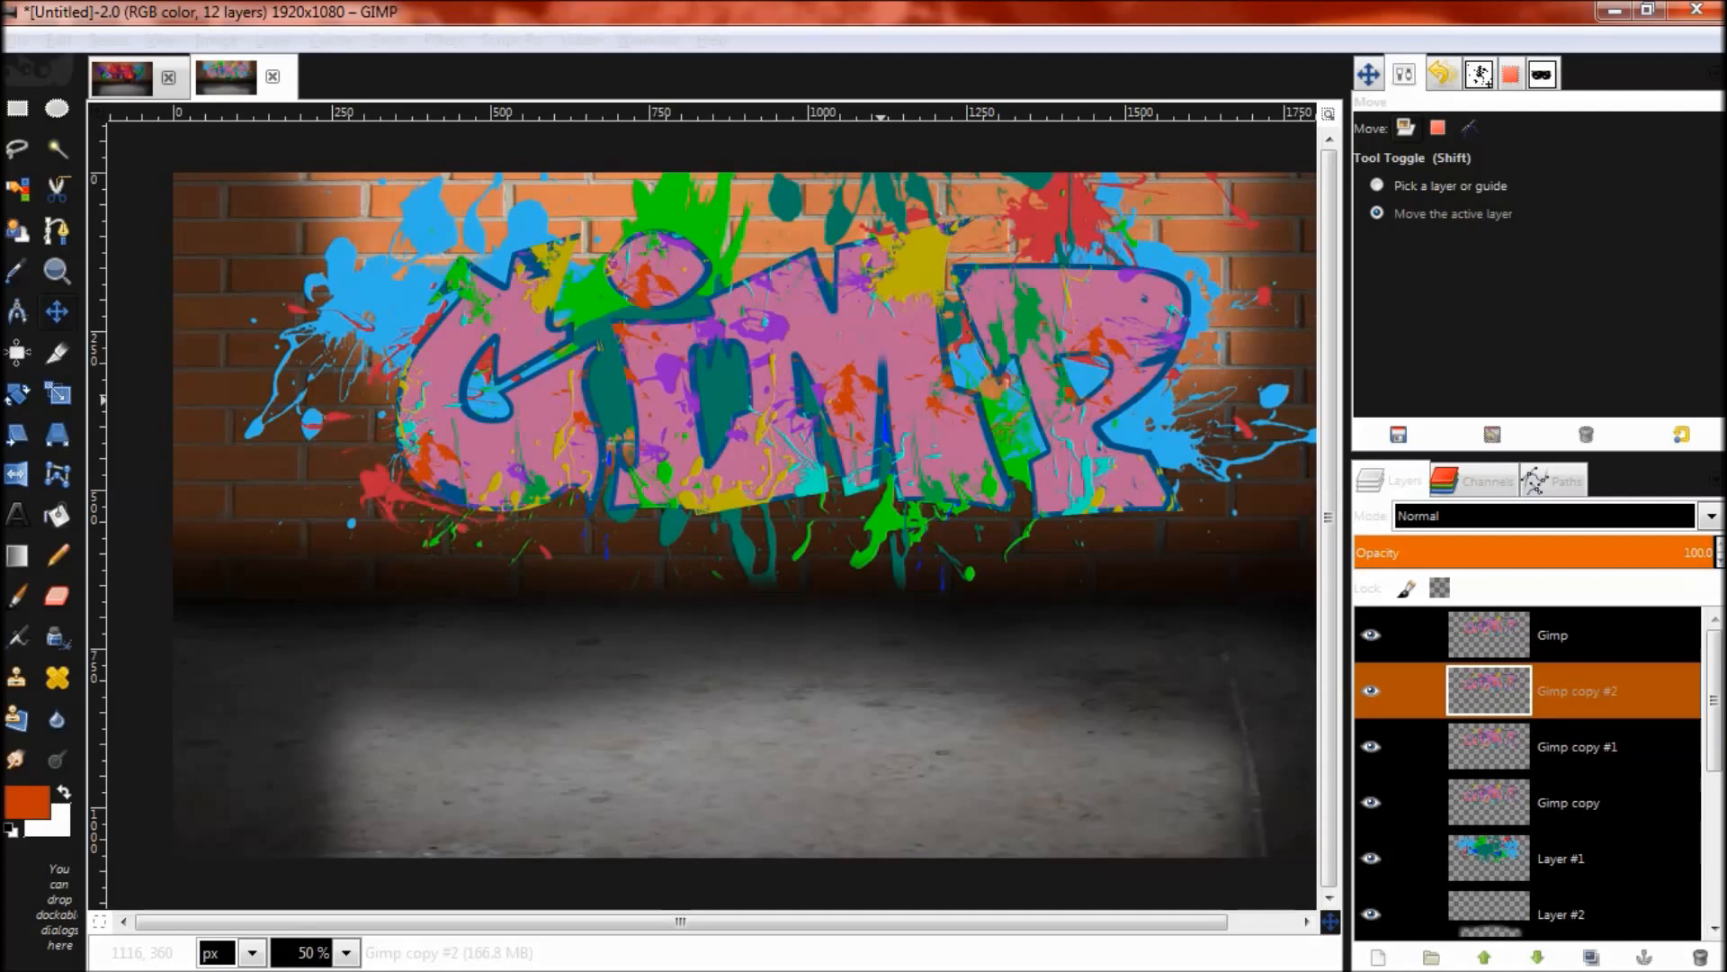
Step: Nudge the Gimp copy #1 layer slightly with the Move tool and duplicate the Gimp copy #2 layer
left_click(1577, 747)
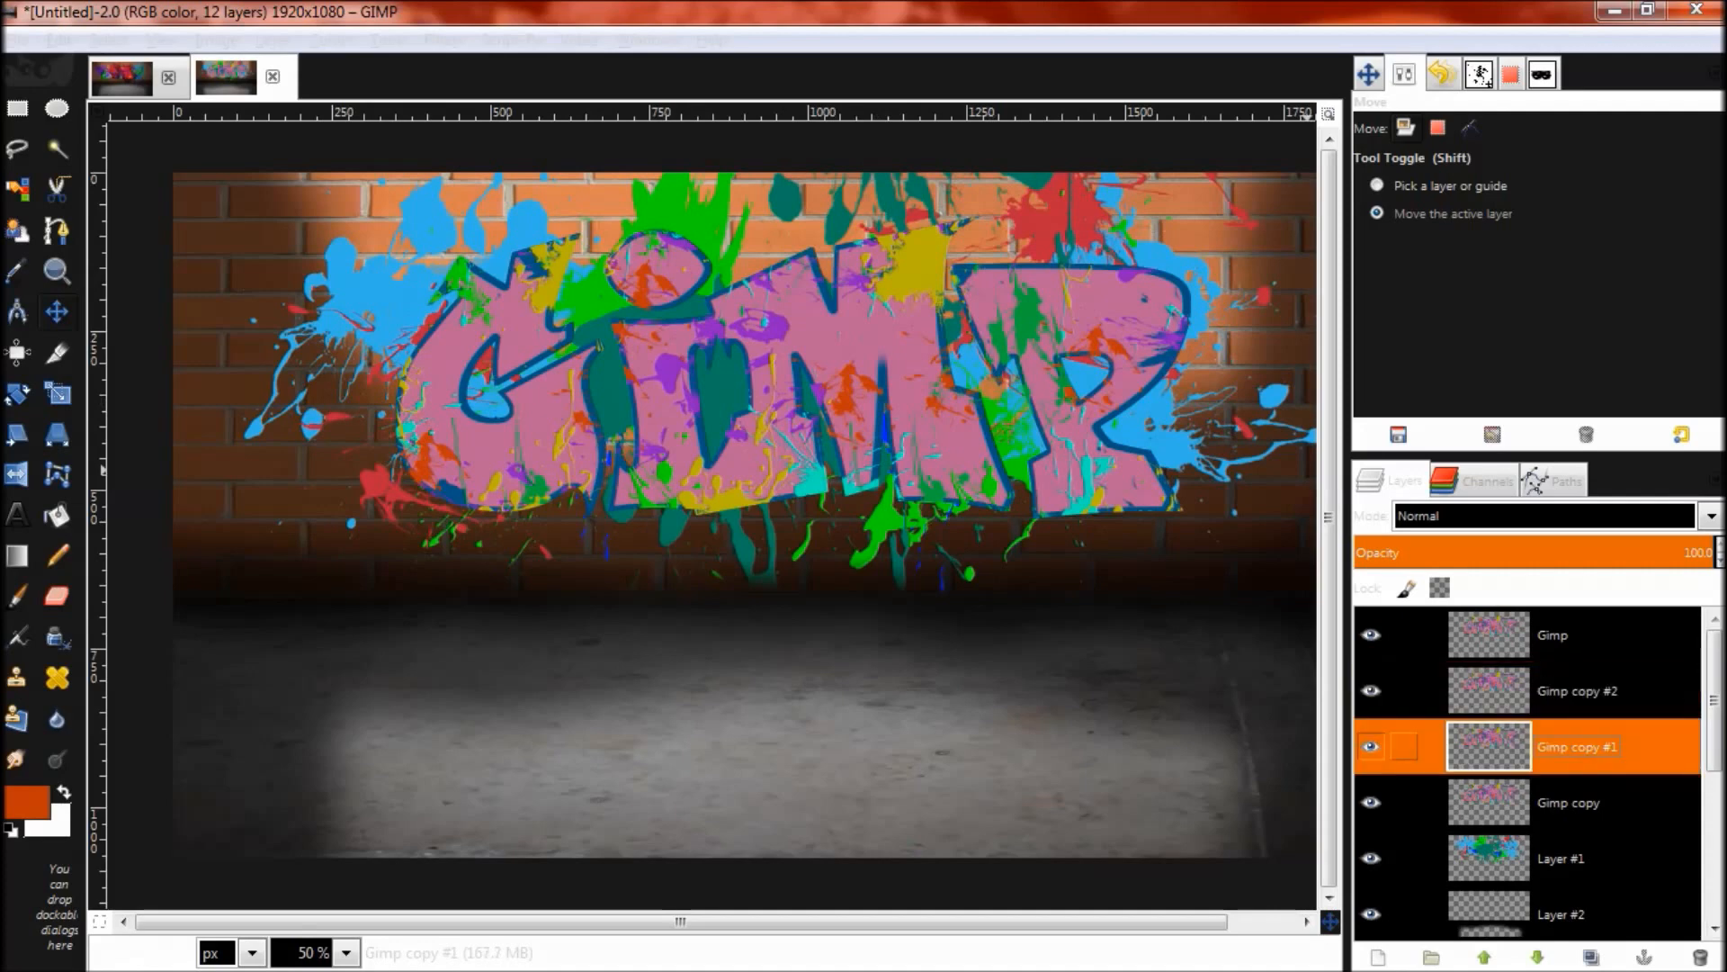
left_click(1204, 577)
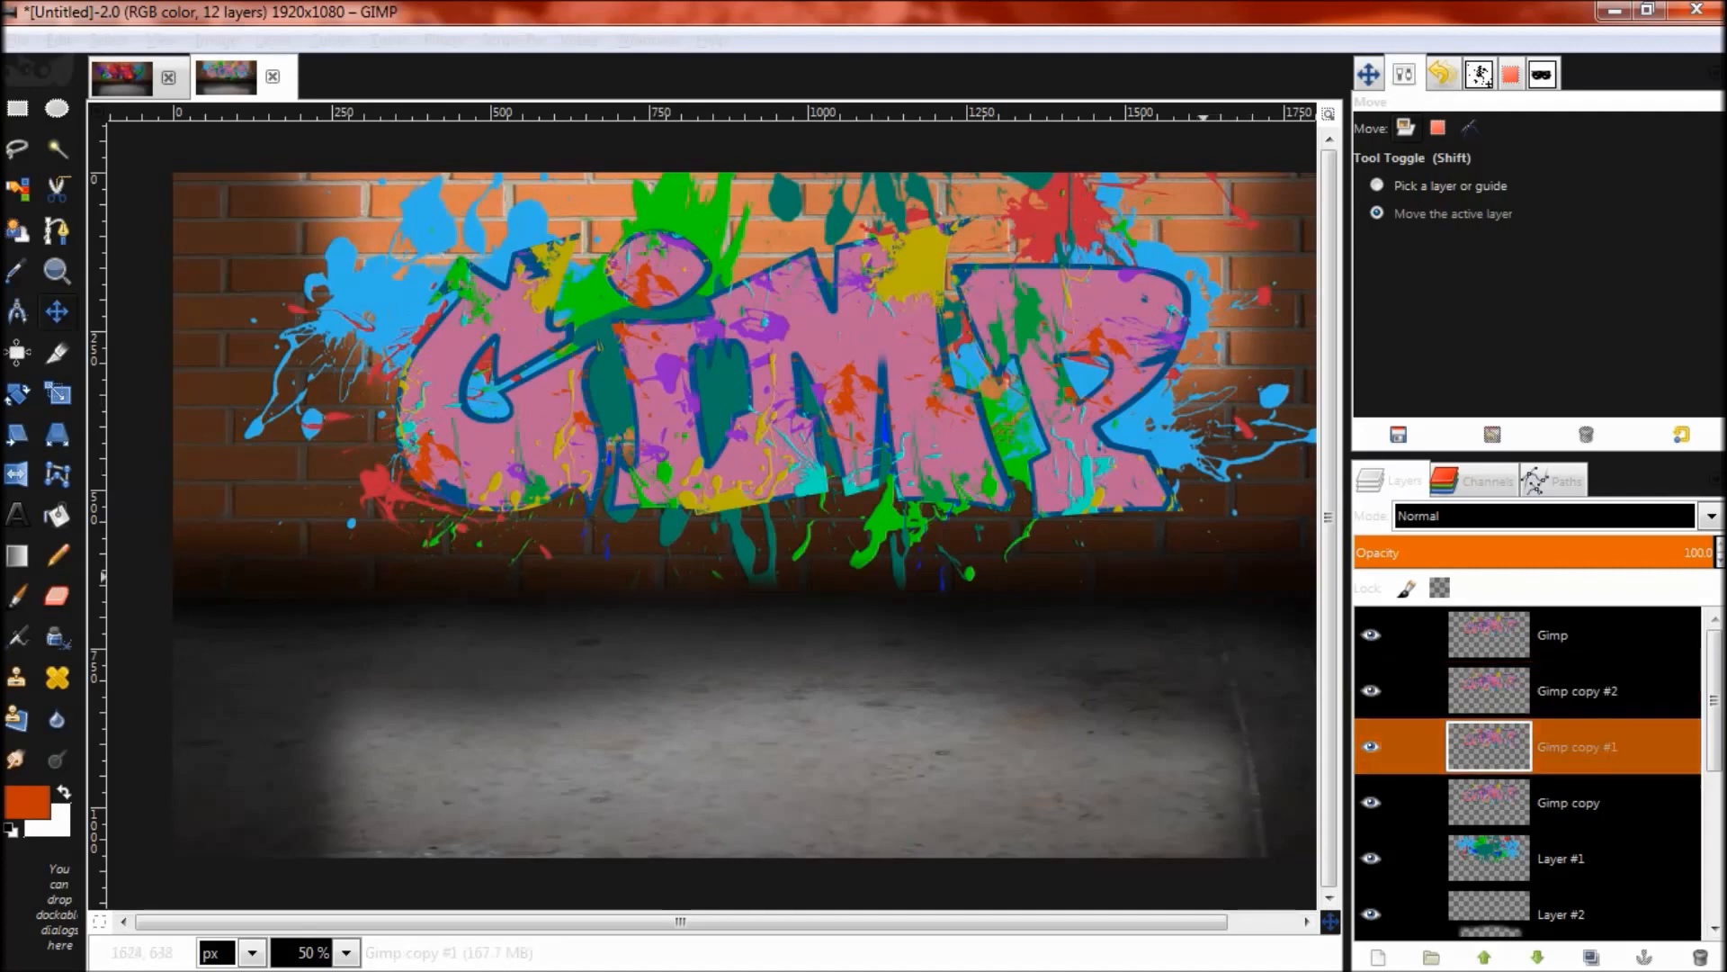
key("Left")
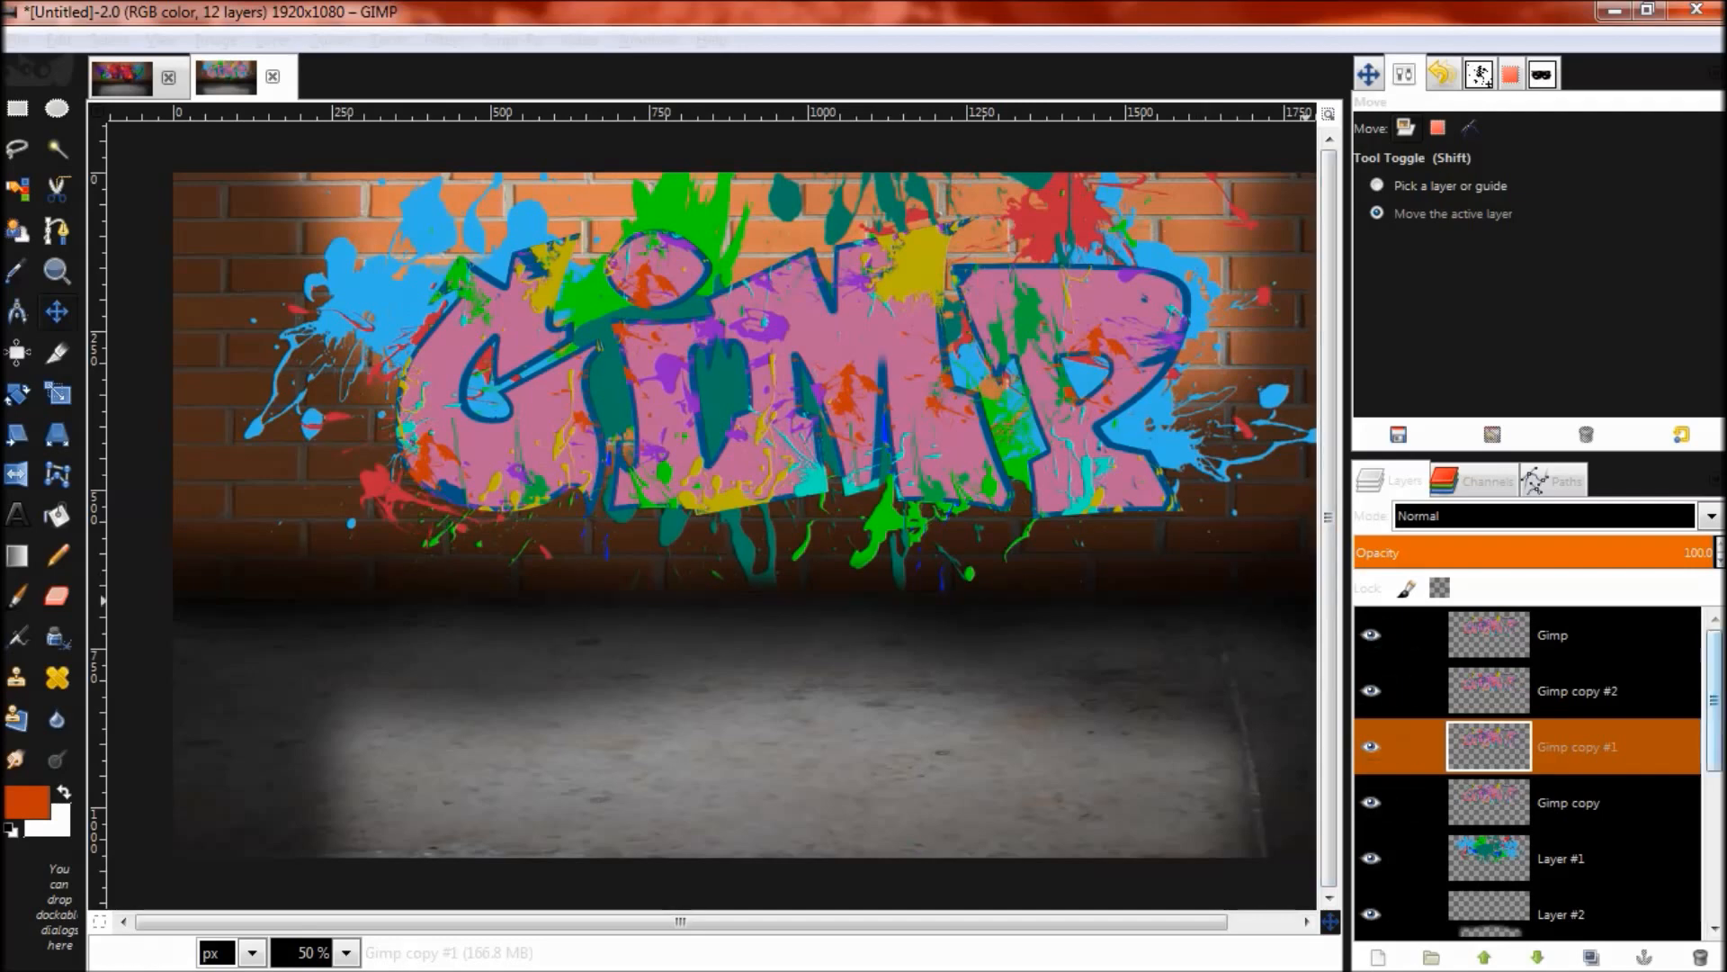
left_click(1577, 690)
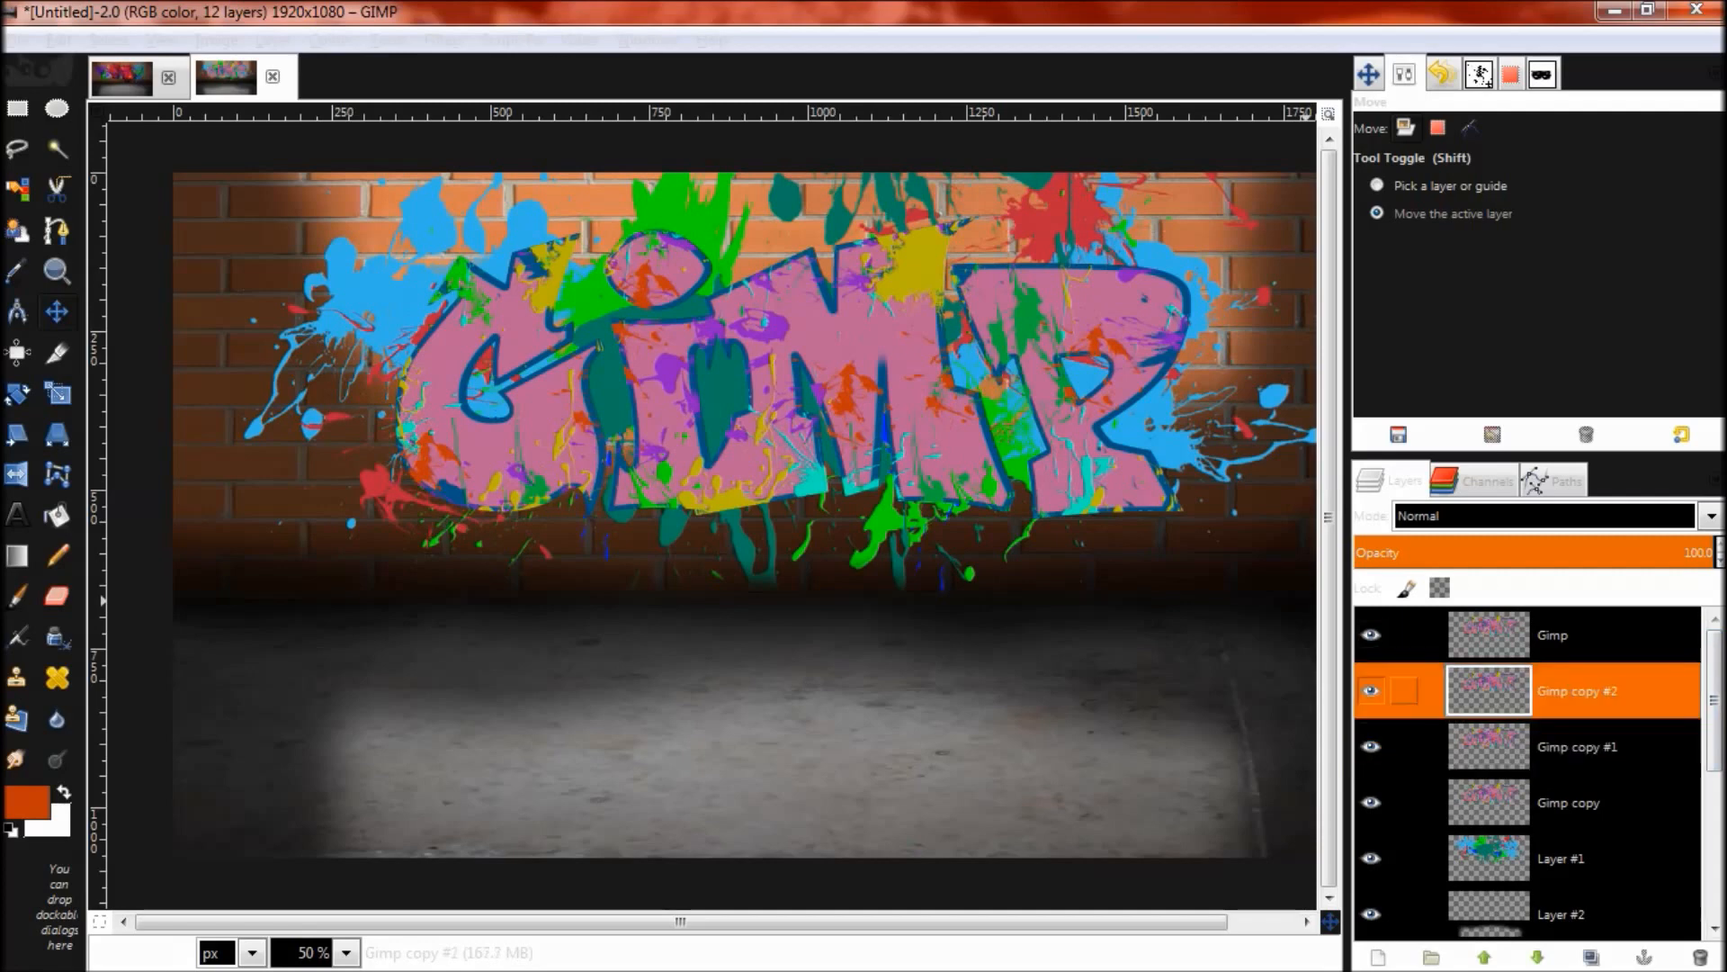
key("shift+ctrl+d")
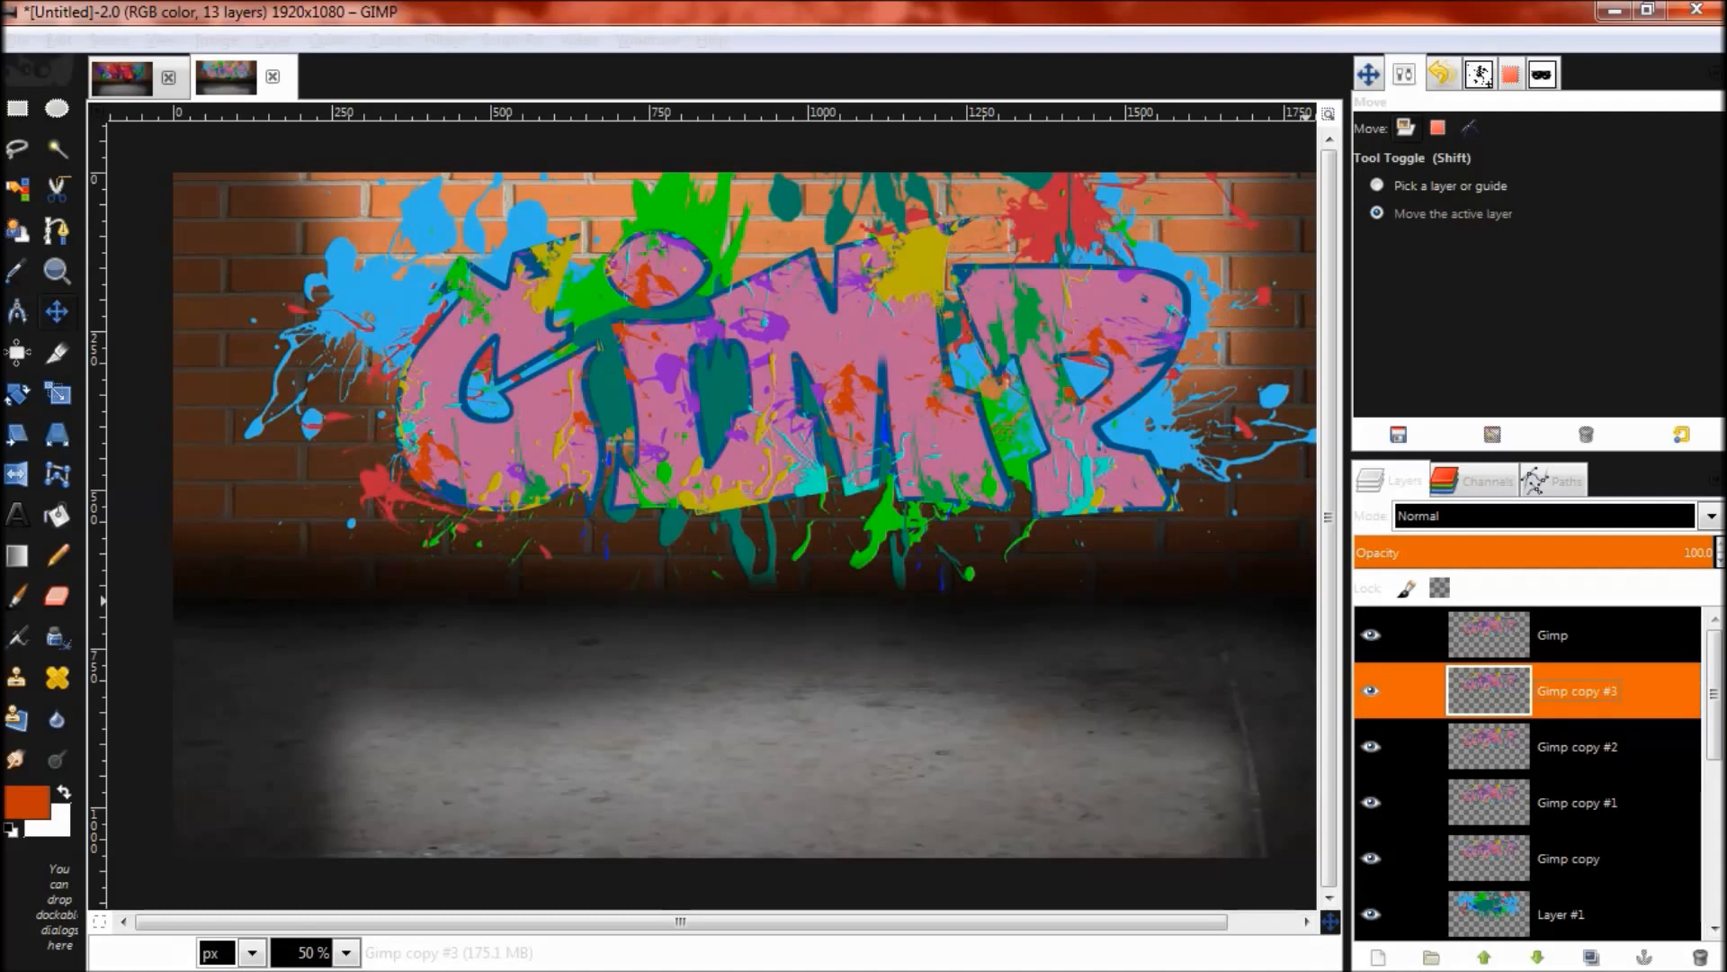
left_click(863, 472)
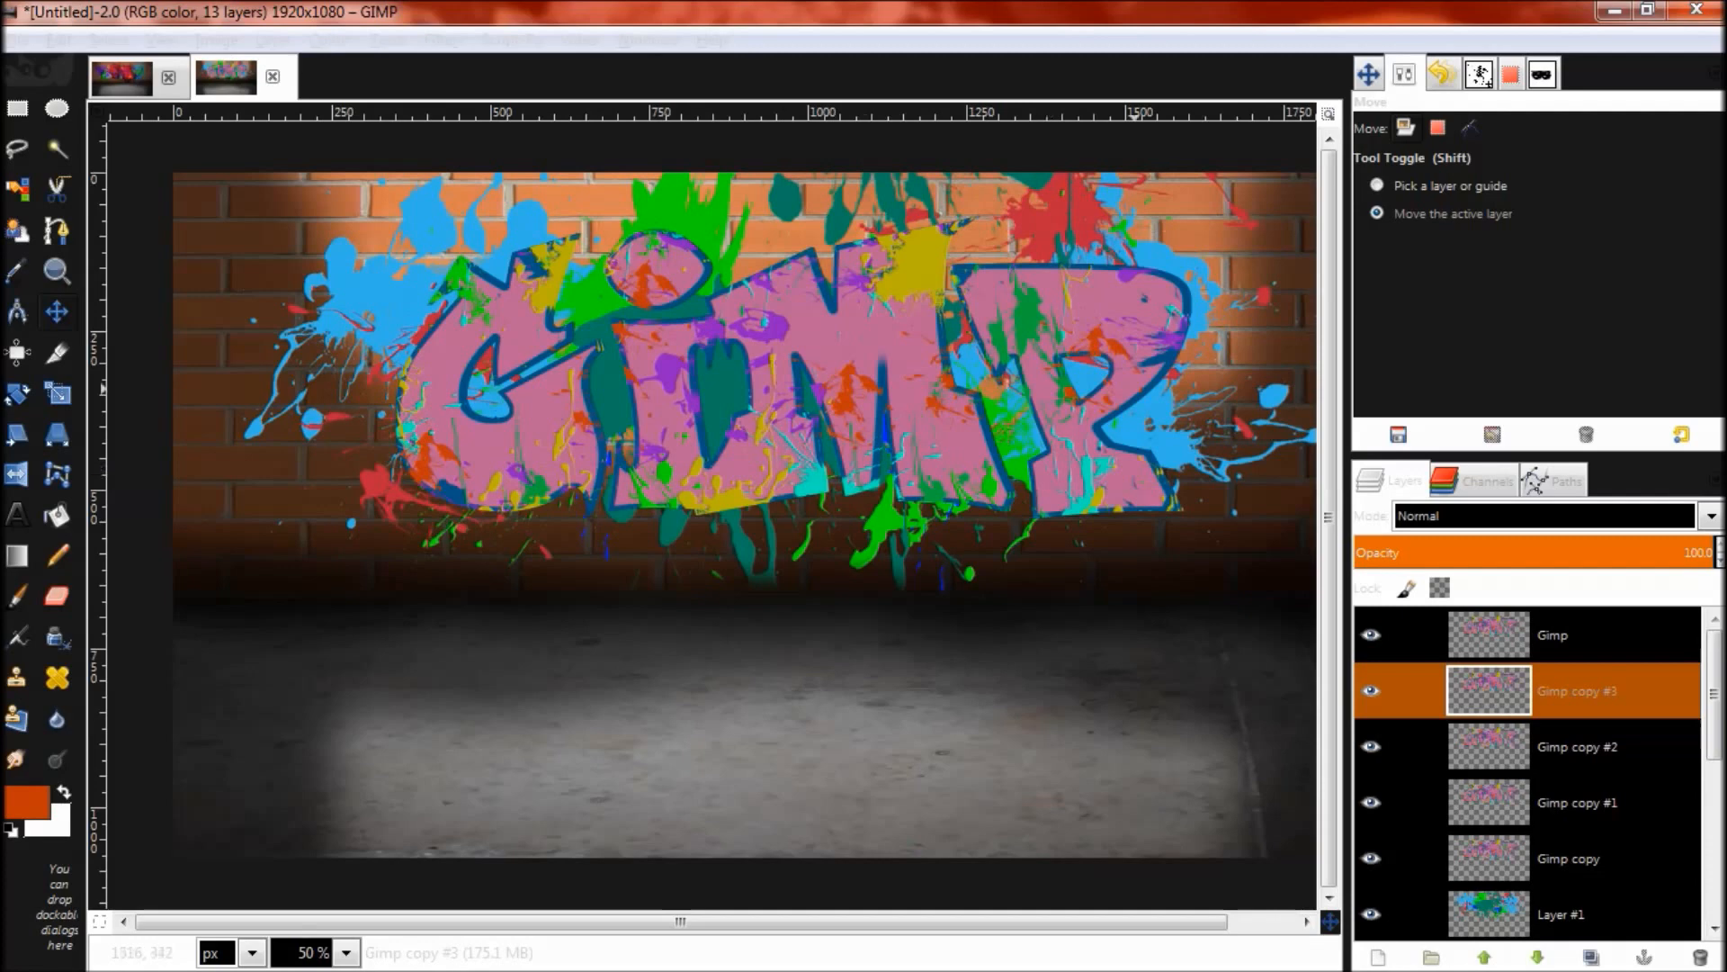
Step: Merge the Gimp layer and its copies down one by one into the single Gimp copy layer above Layer #1
right_click(1369, 634)
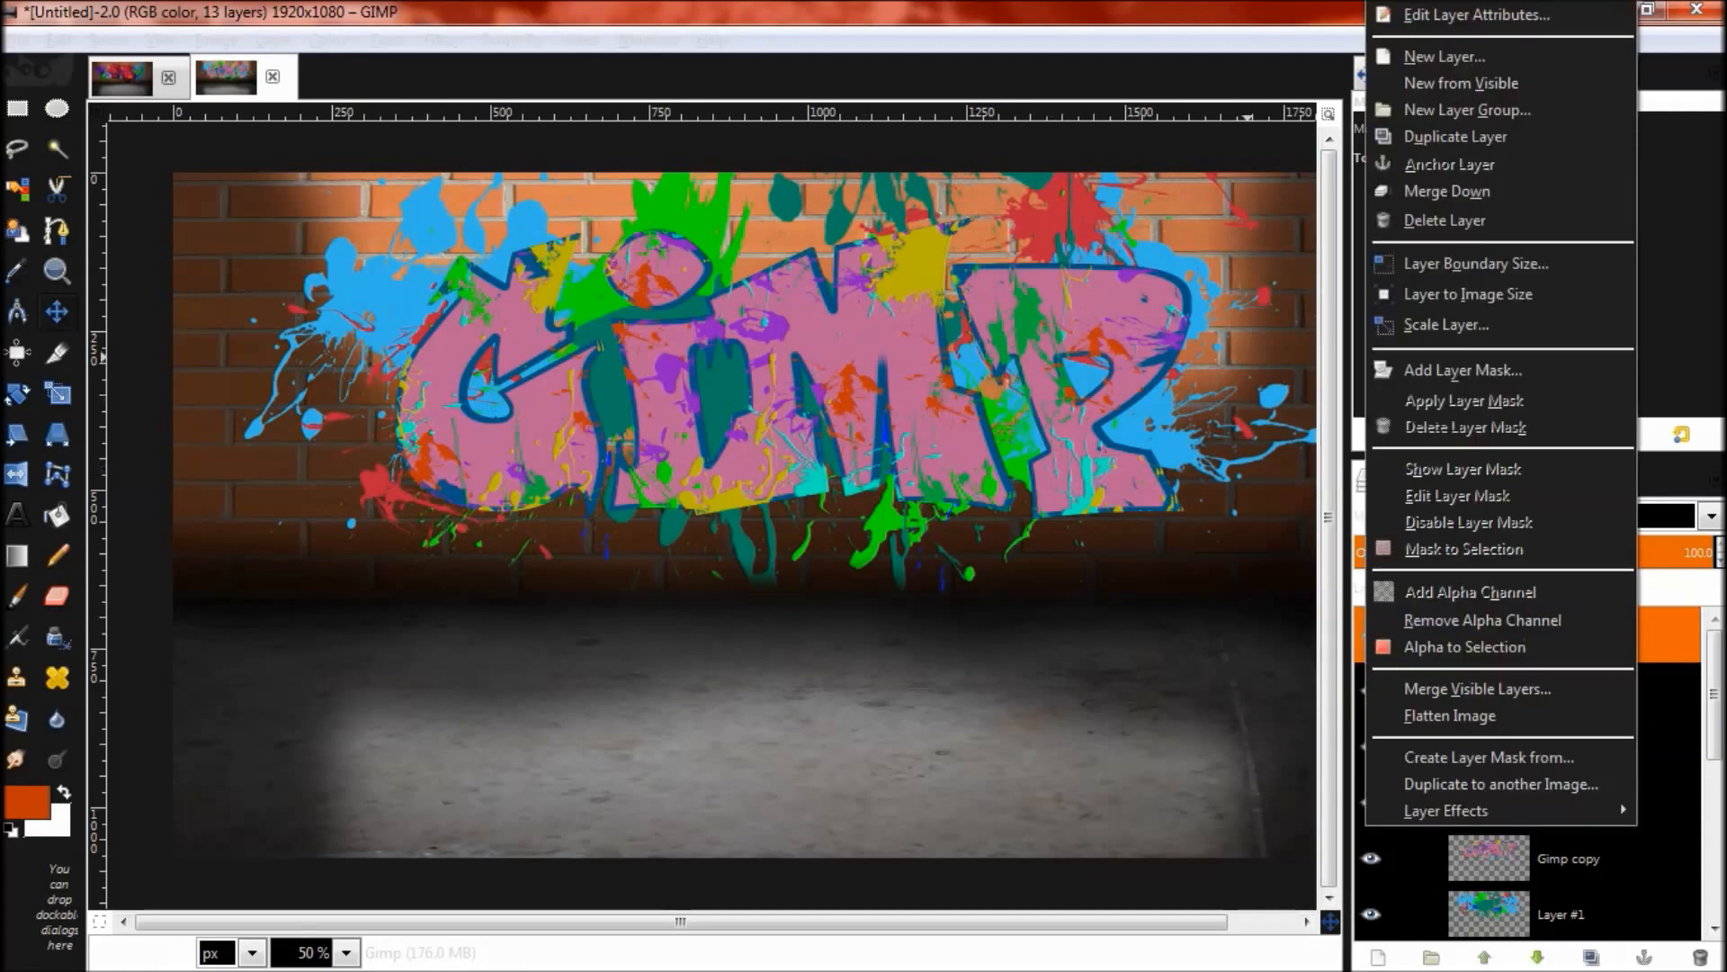
left_click(1447, 190)
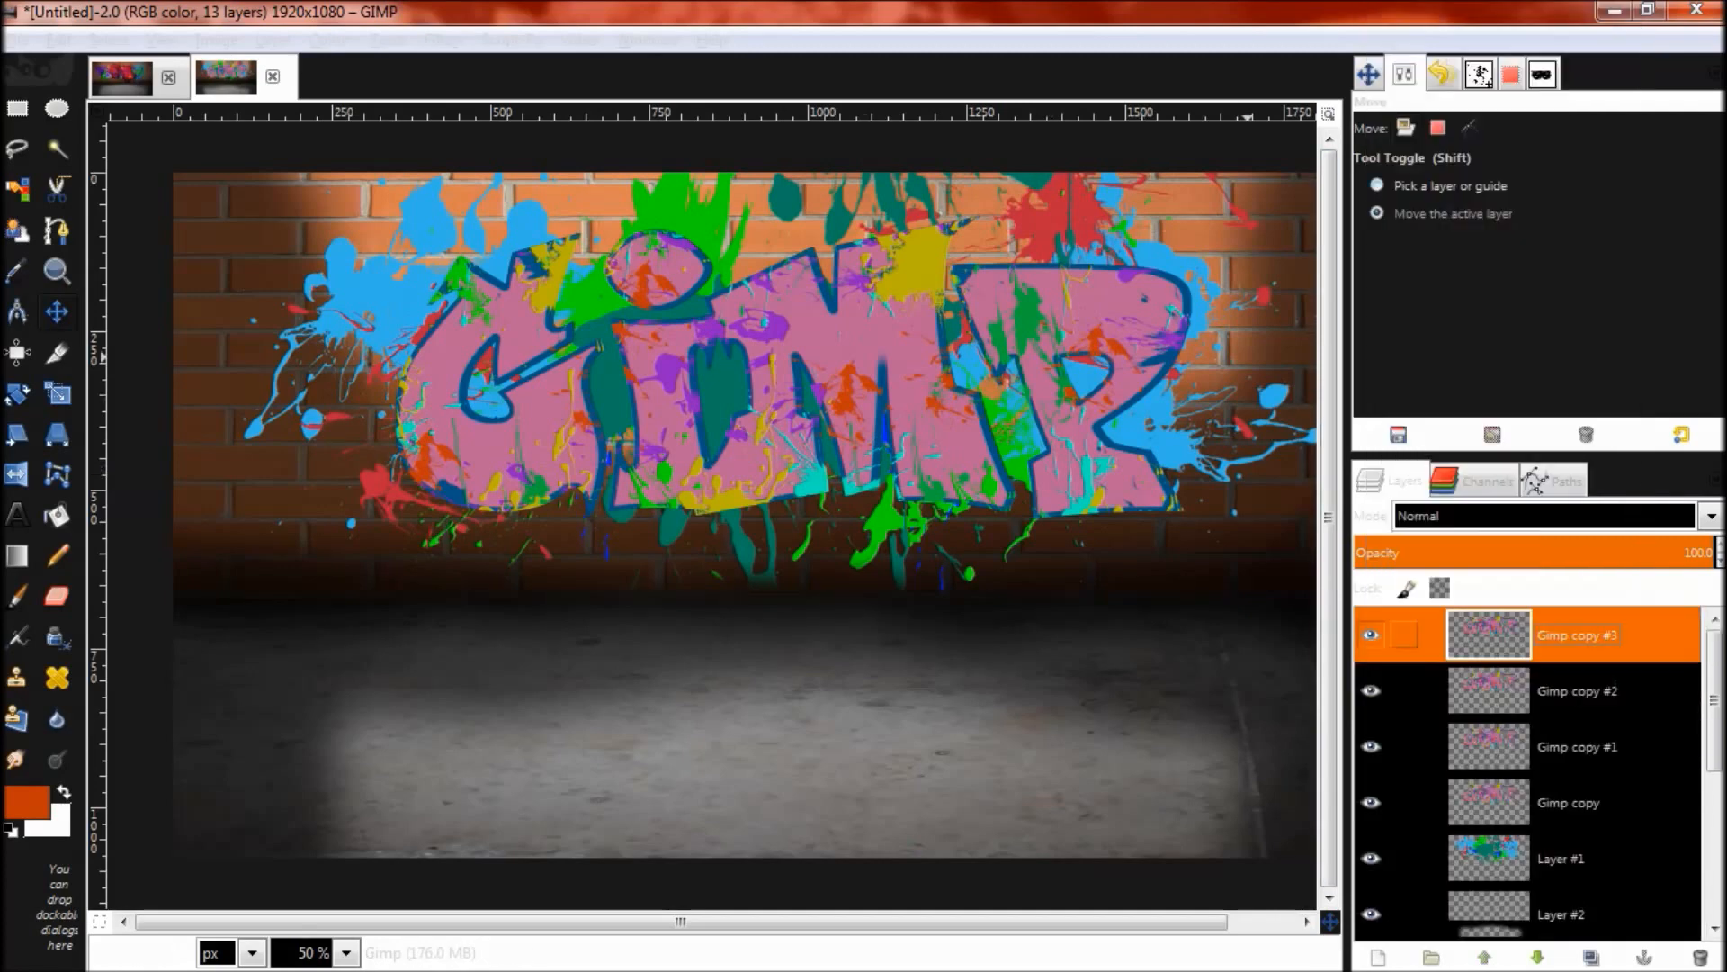
right_click(1597, 634)
left_click(1405, 191)
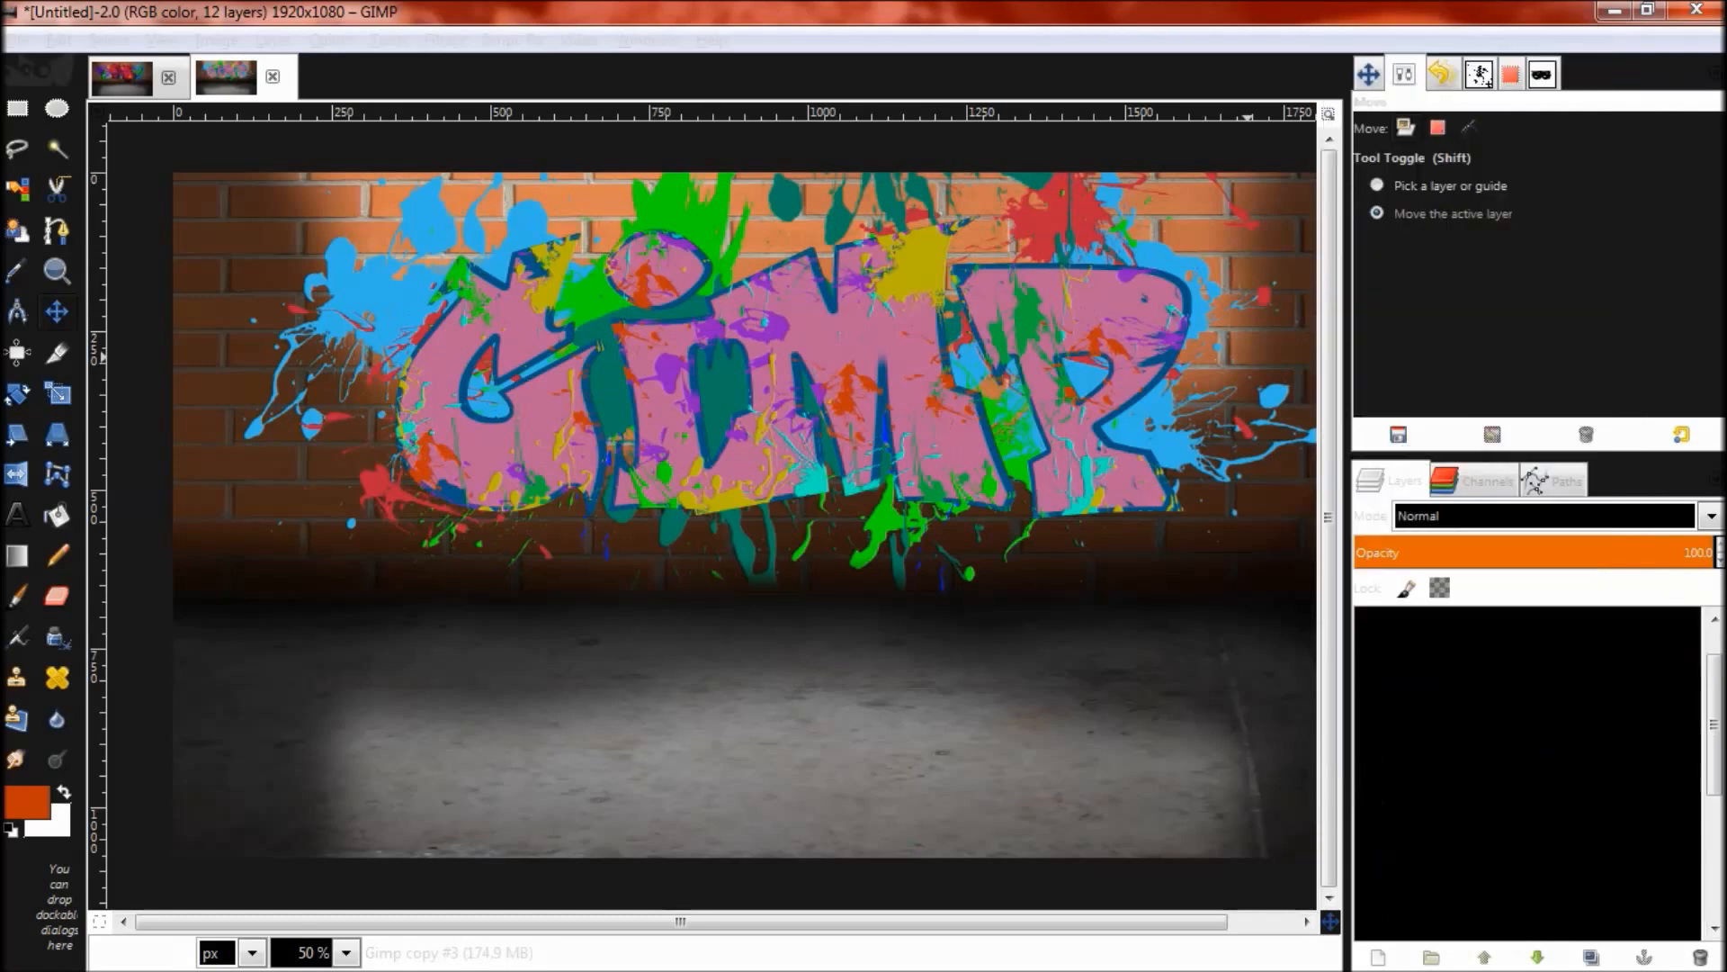
right_click(1583, 634)
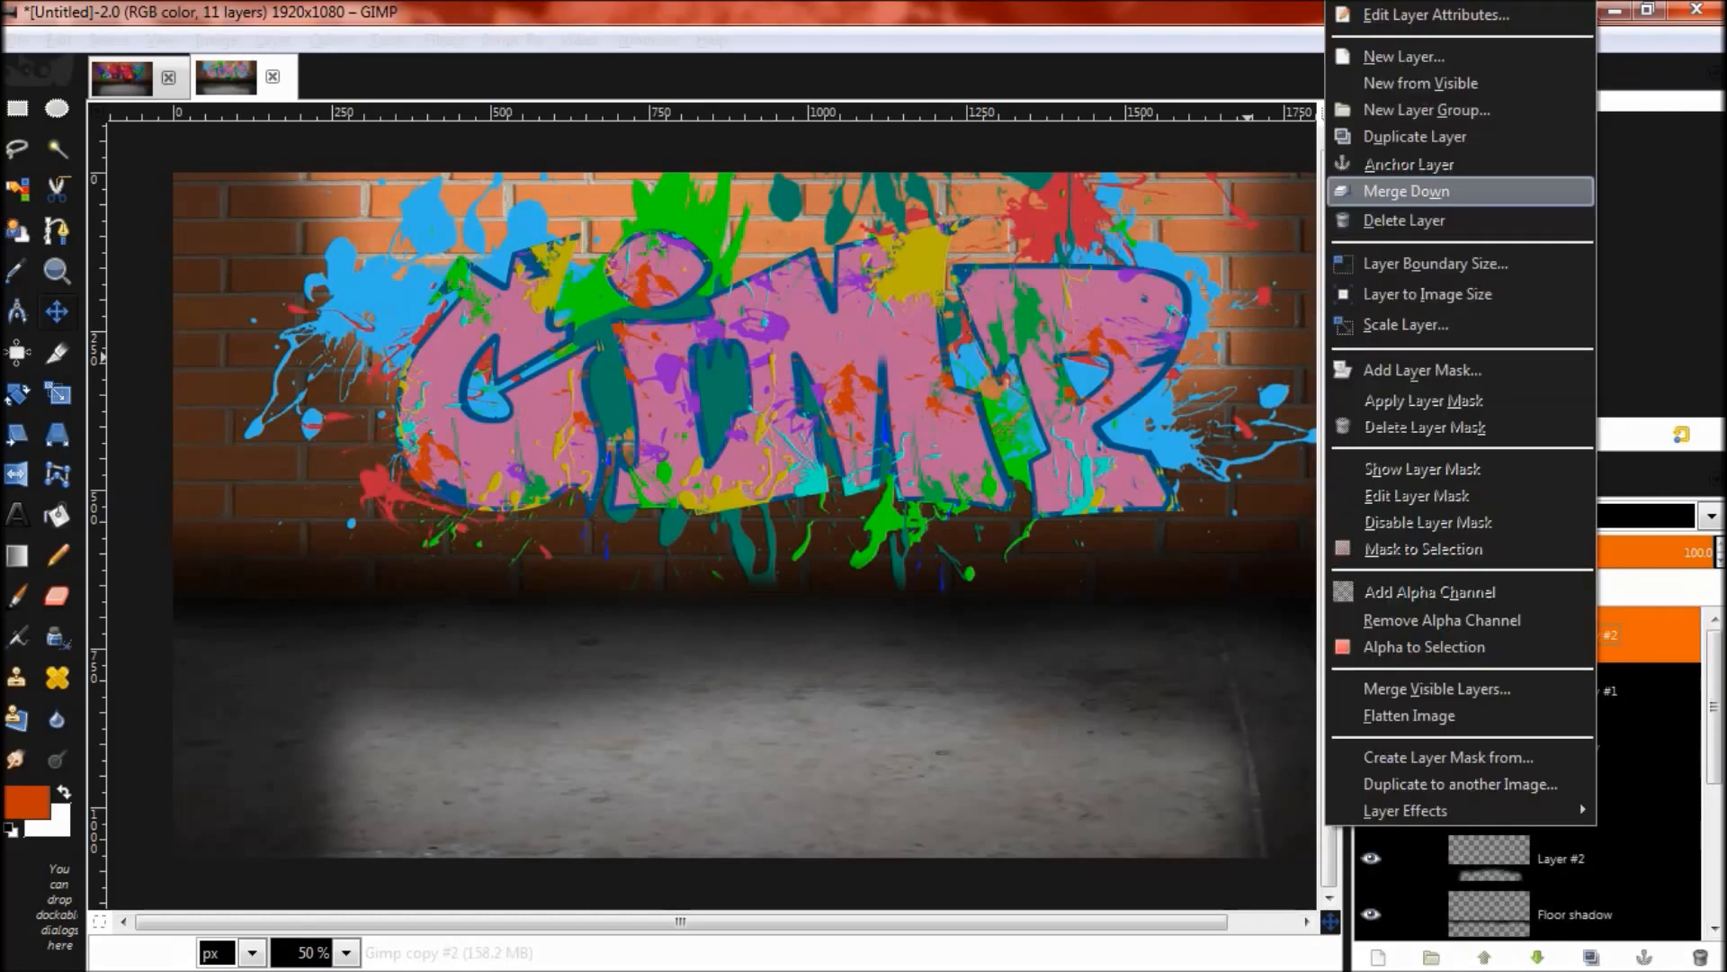
left_click(1404, 188)
right_click(1583, 634)
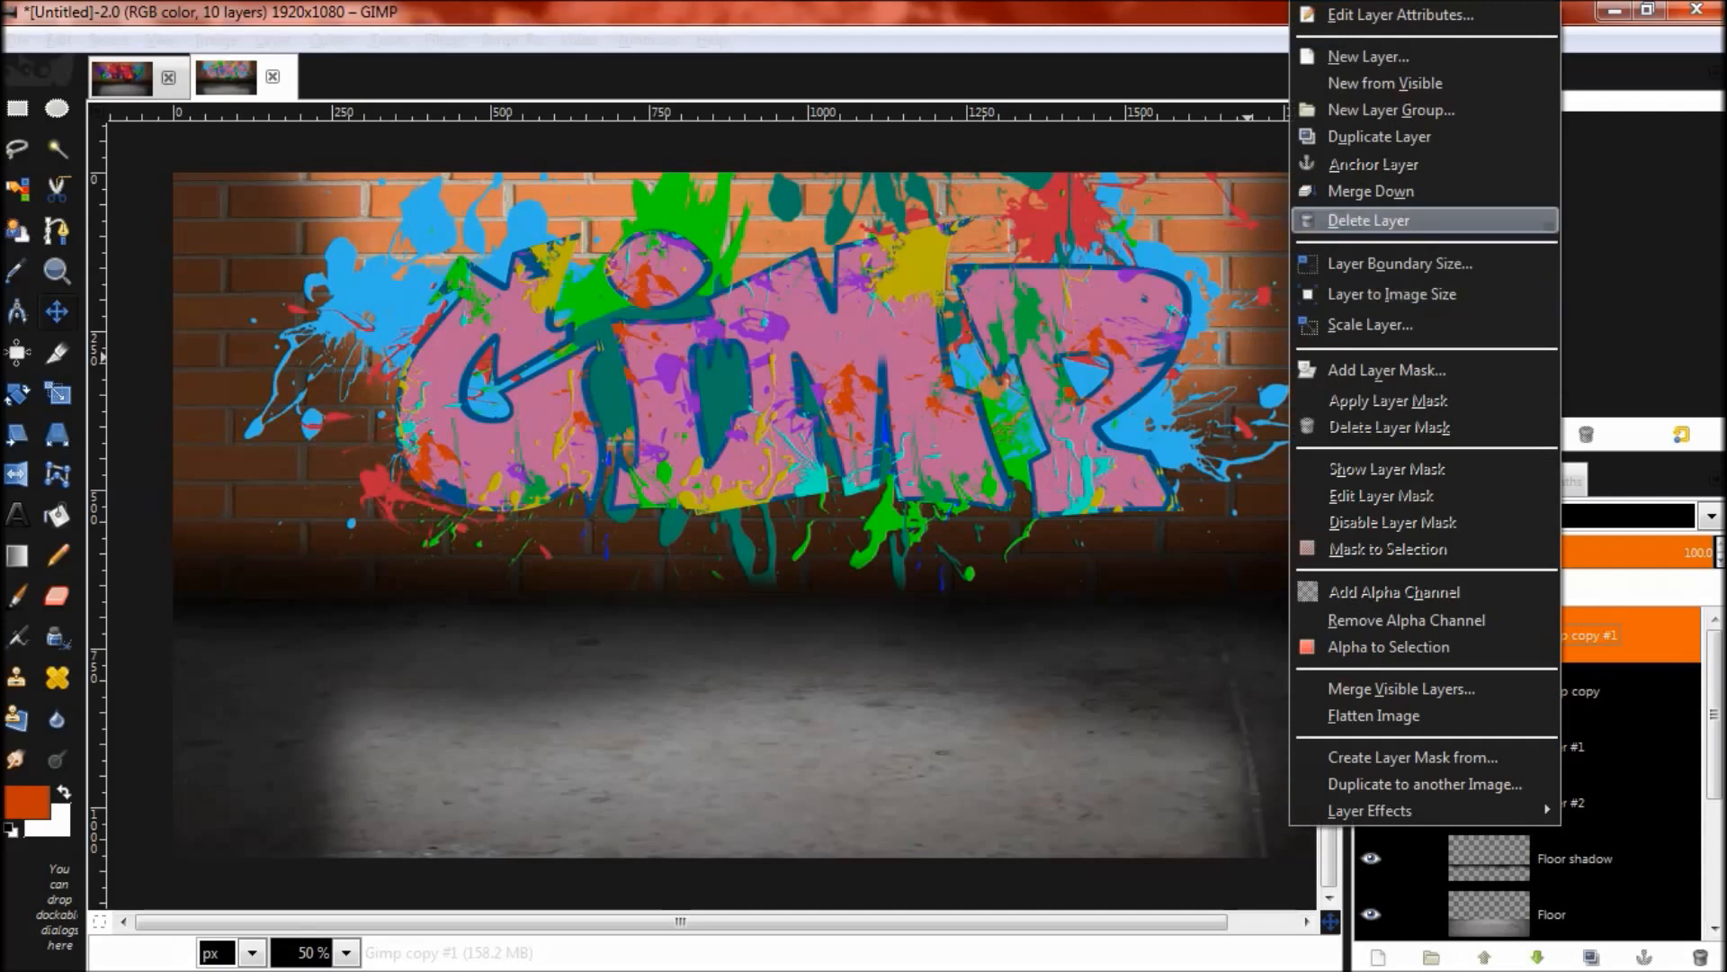
left_click(1404, 192)
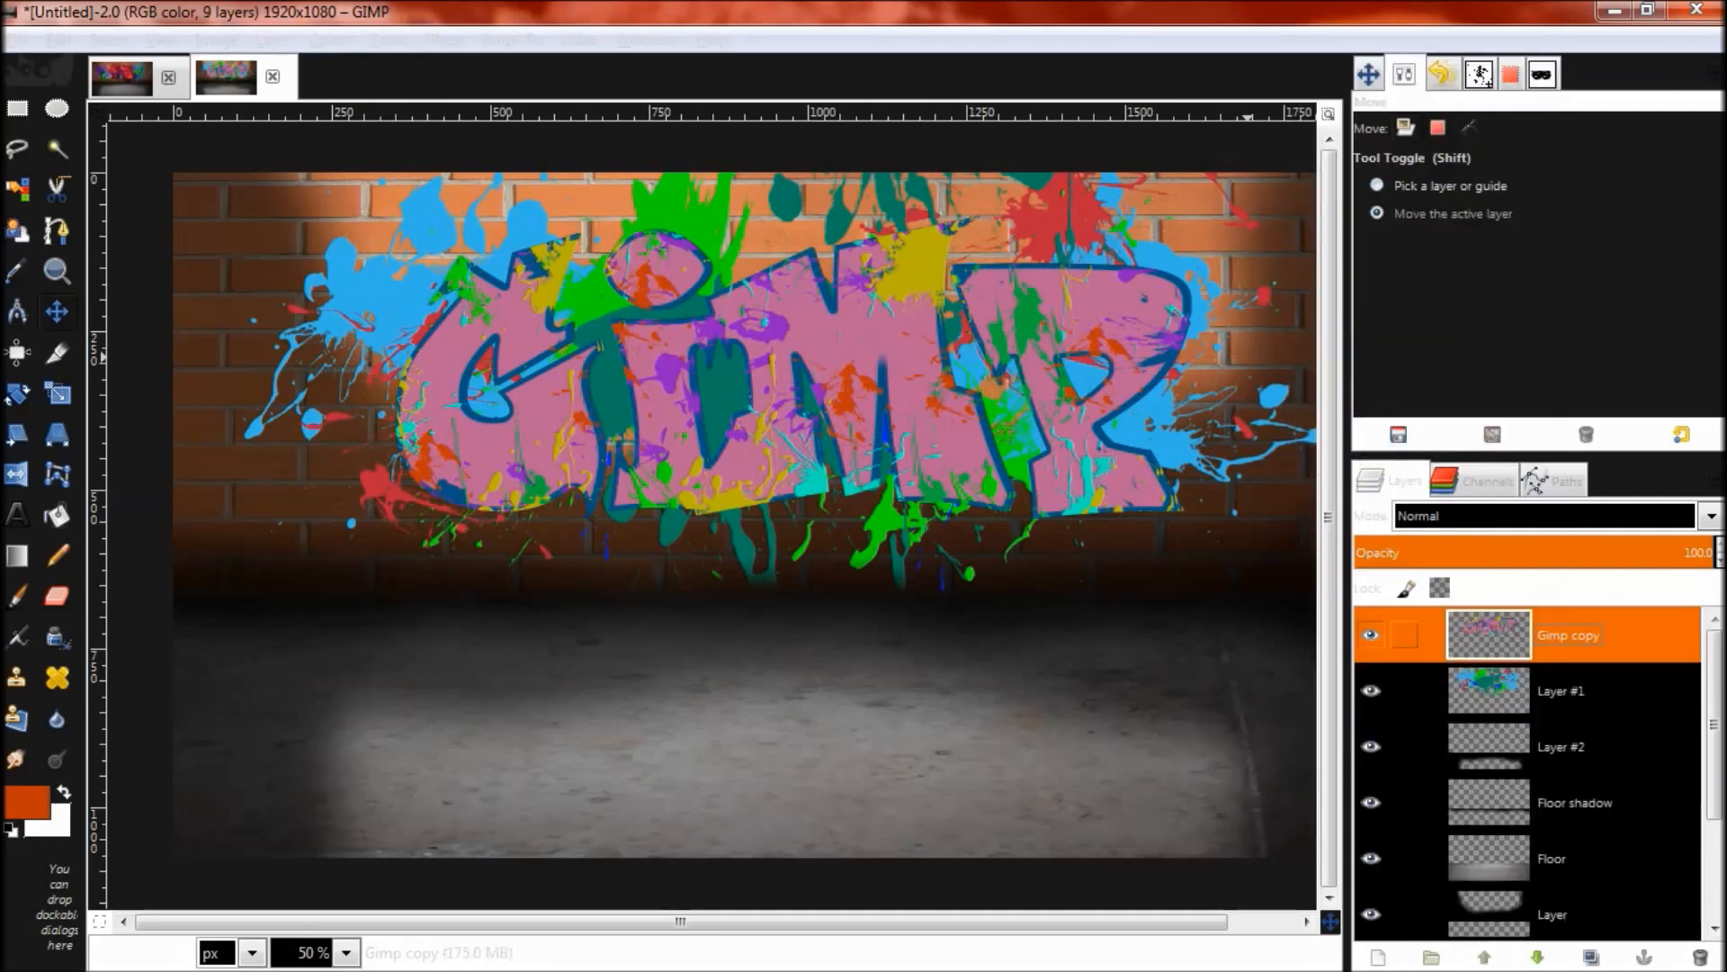
Step: Select the Gimp copy lettering's shape and give it a drop shadow with X and Y offsets 8, blur radius 18, opacity 81 and resizing disallowed
left_click(1488, 634, "alt")
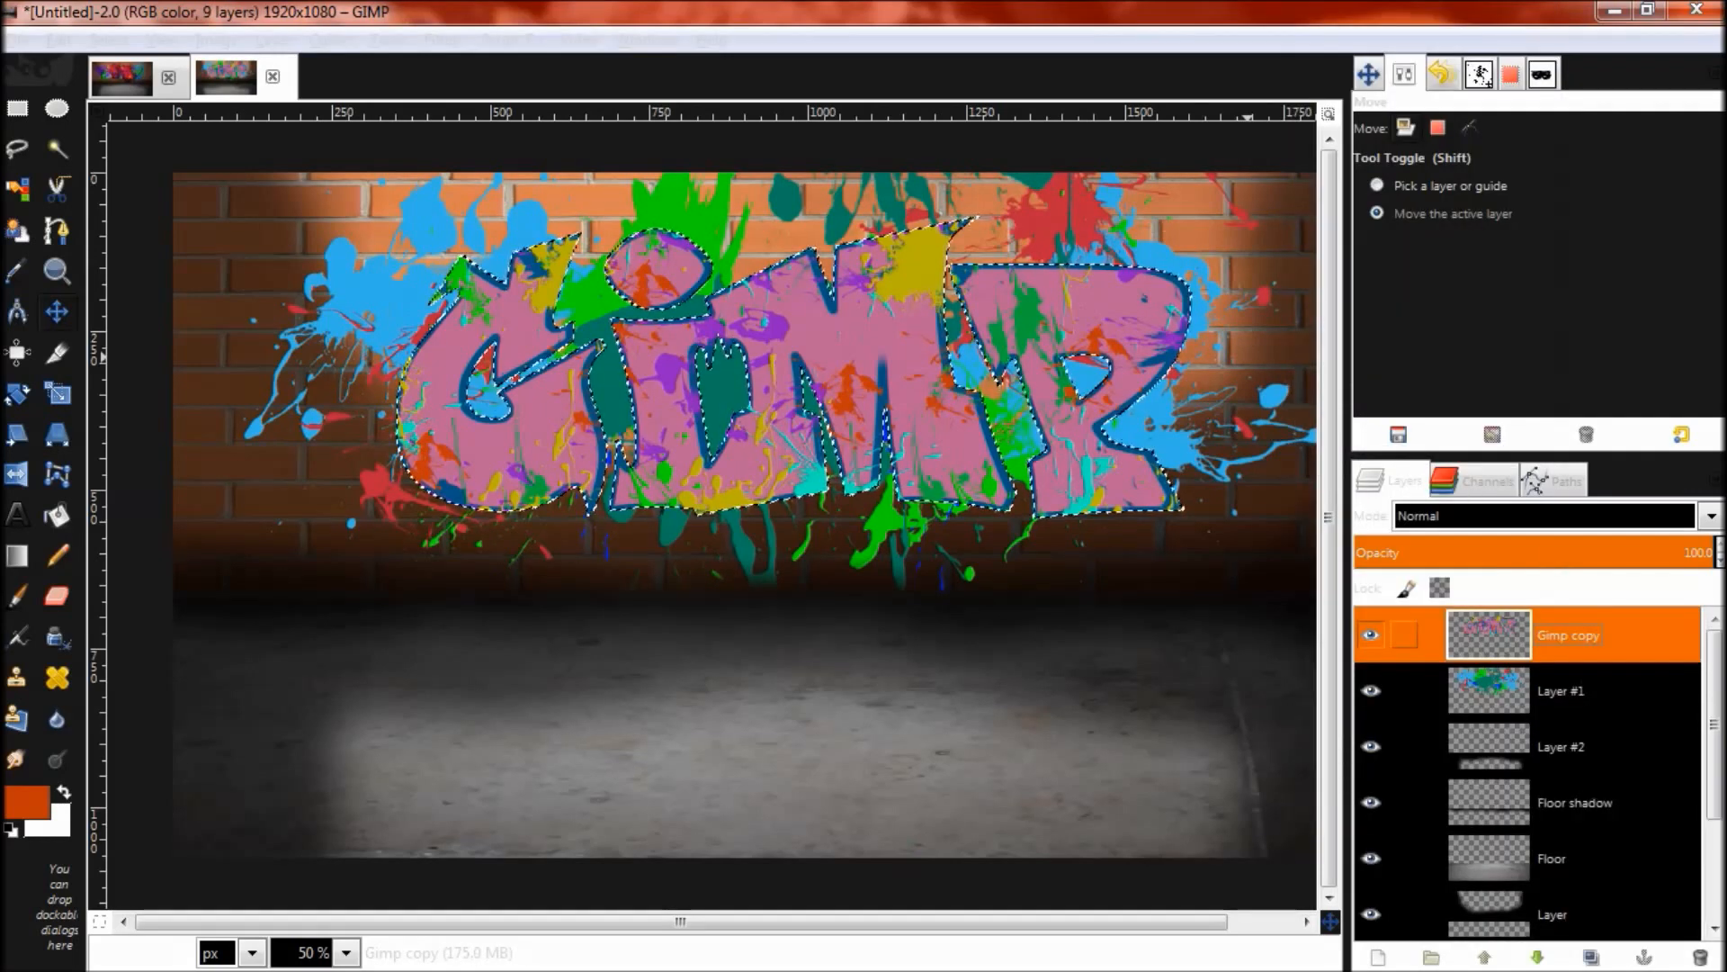
left_click(443, 39)
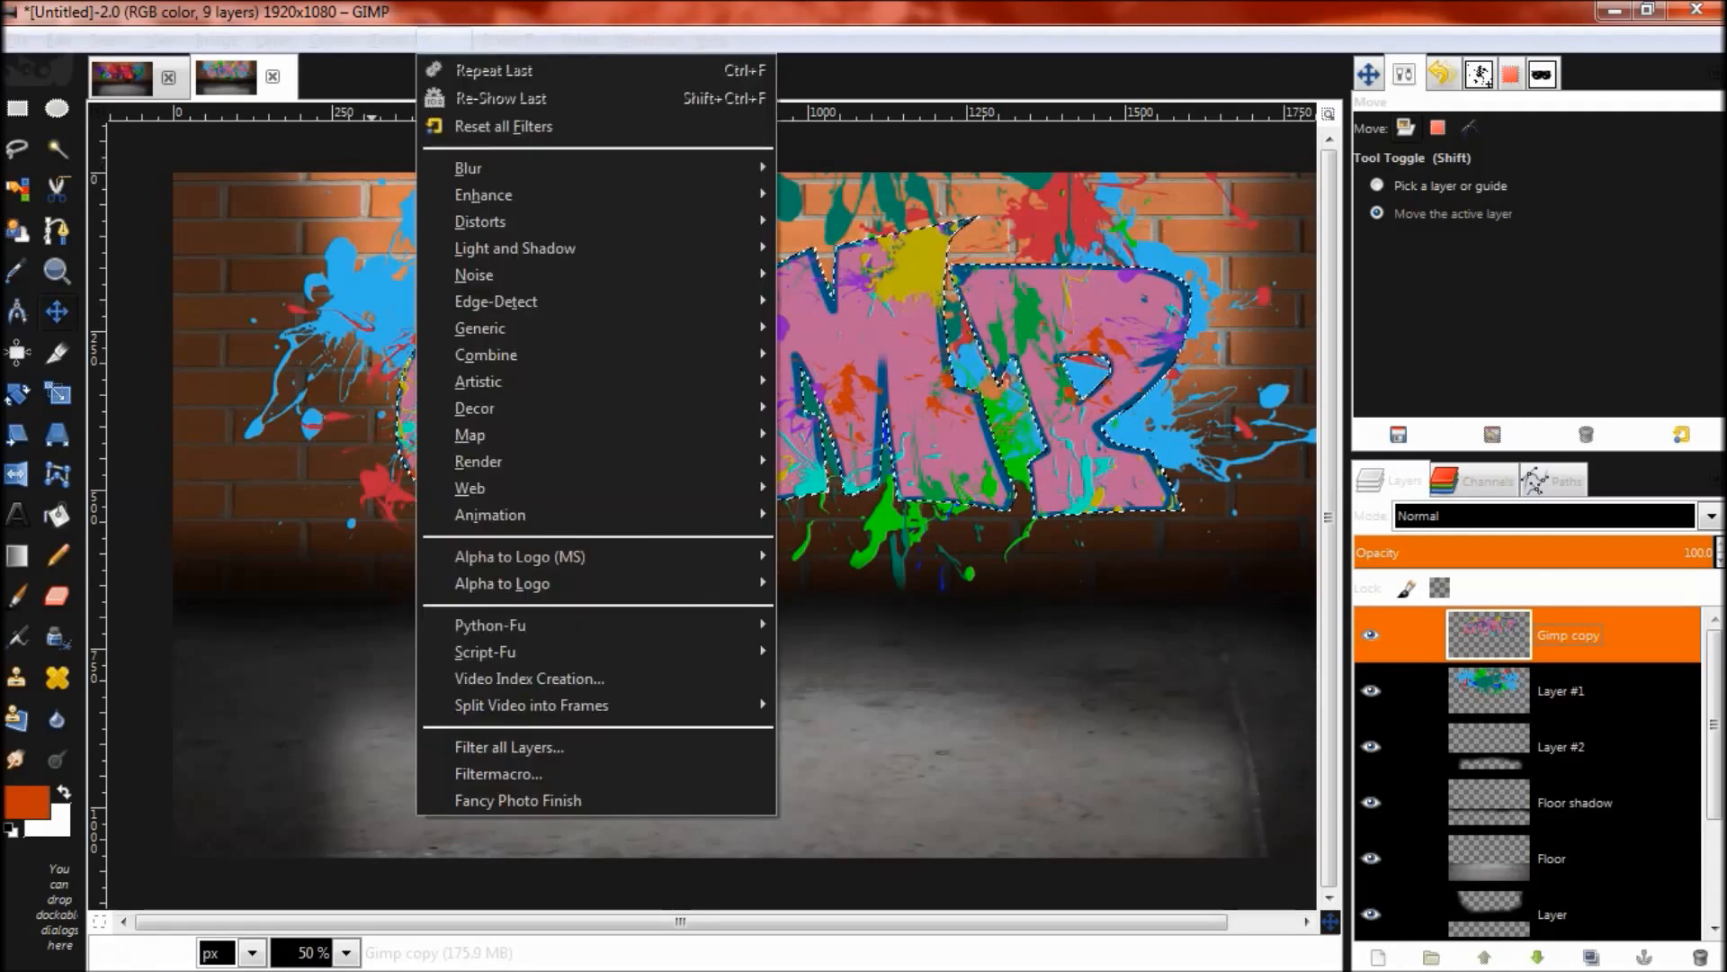
mouse_move(476, 221)
mouse_move(514, 248)
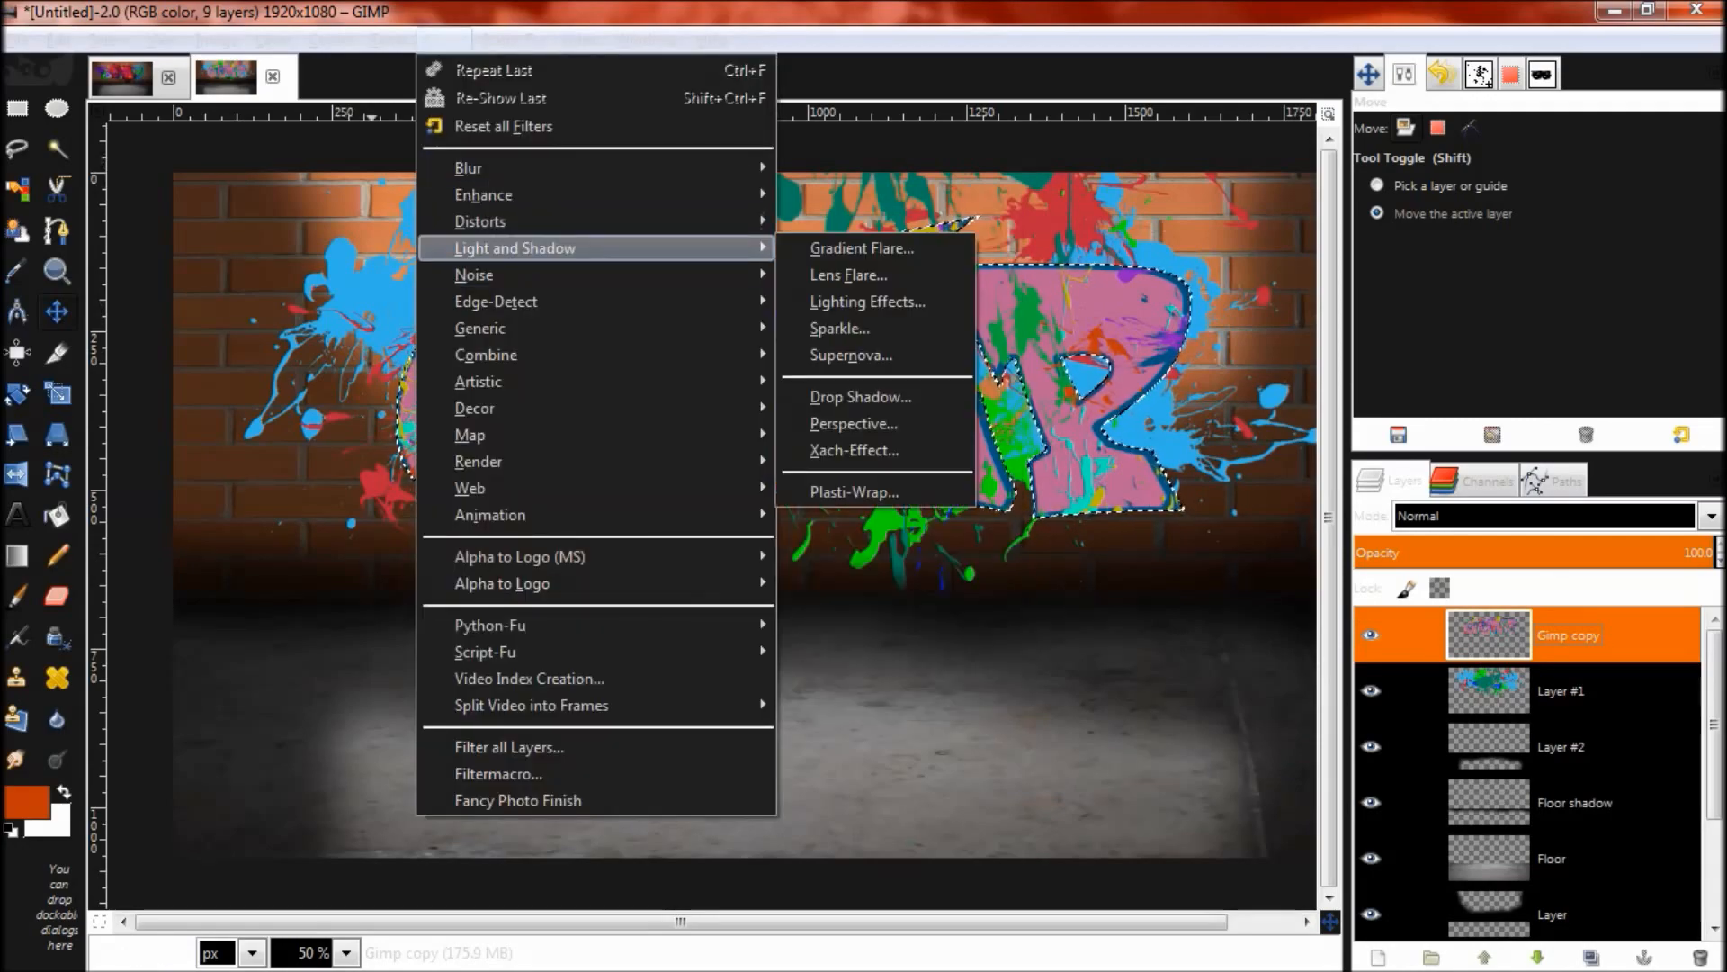
left_click(860, 397)
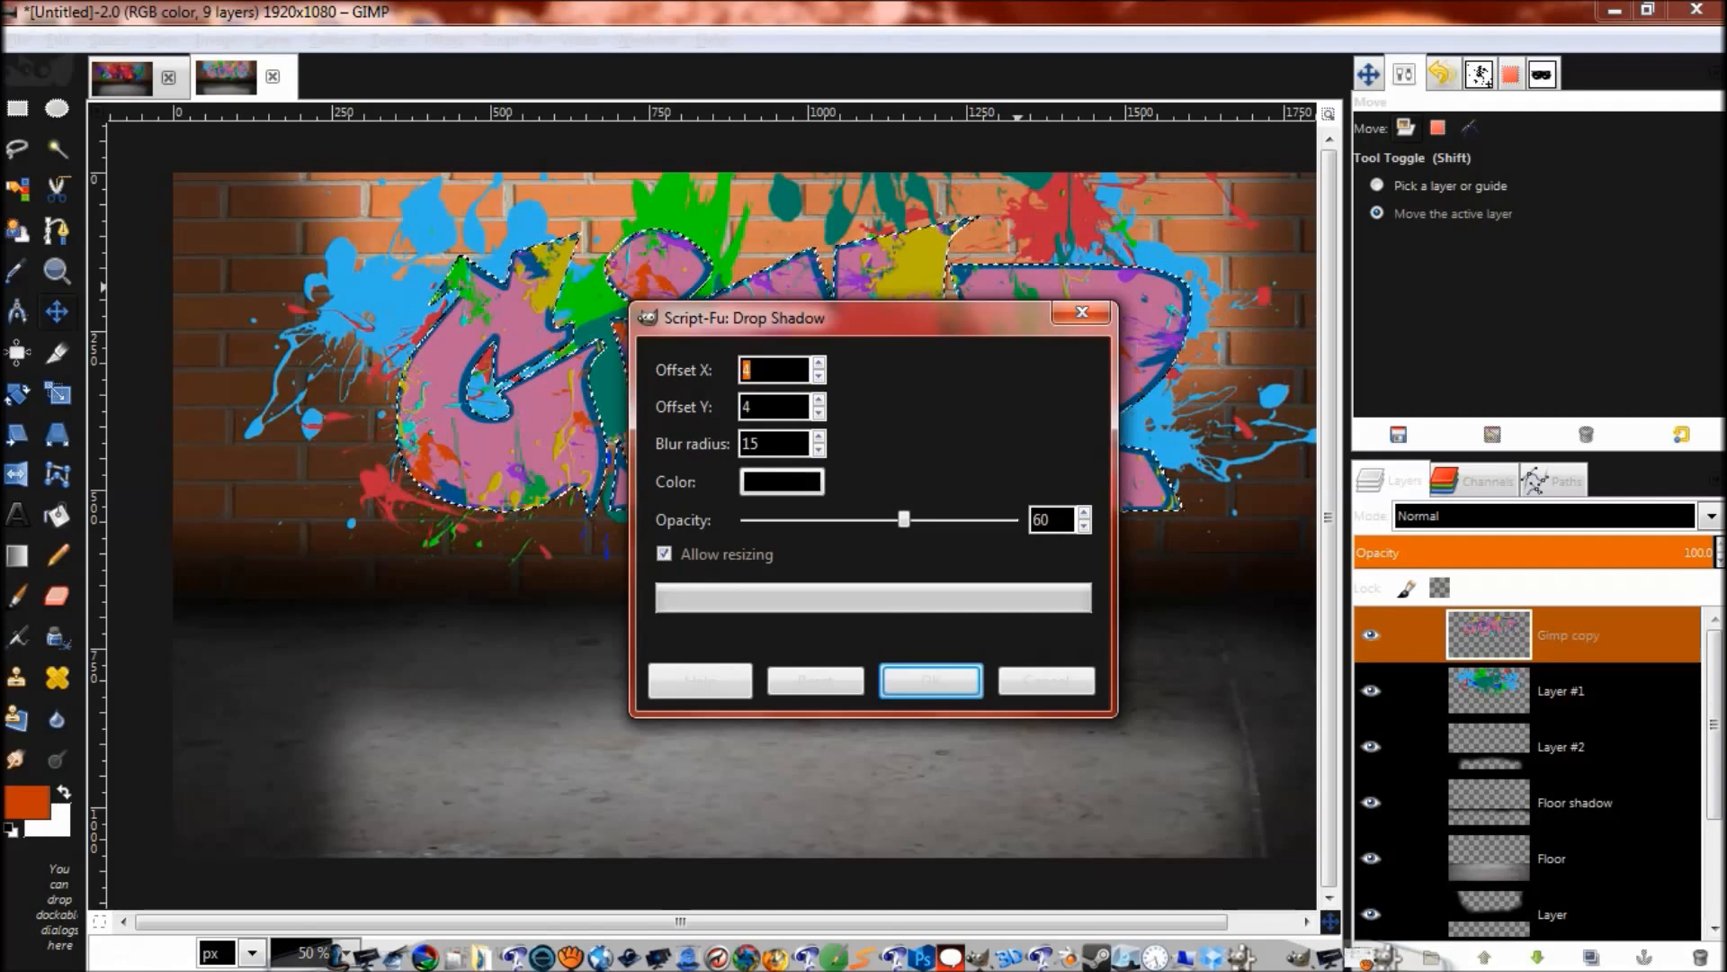
type("8")
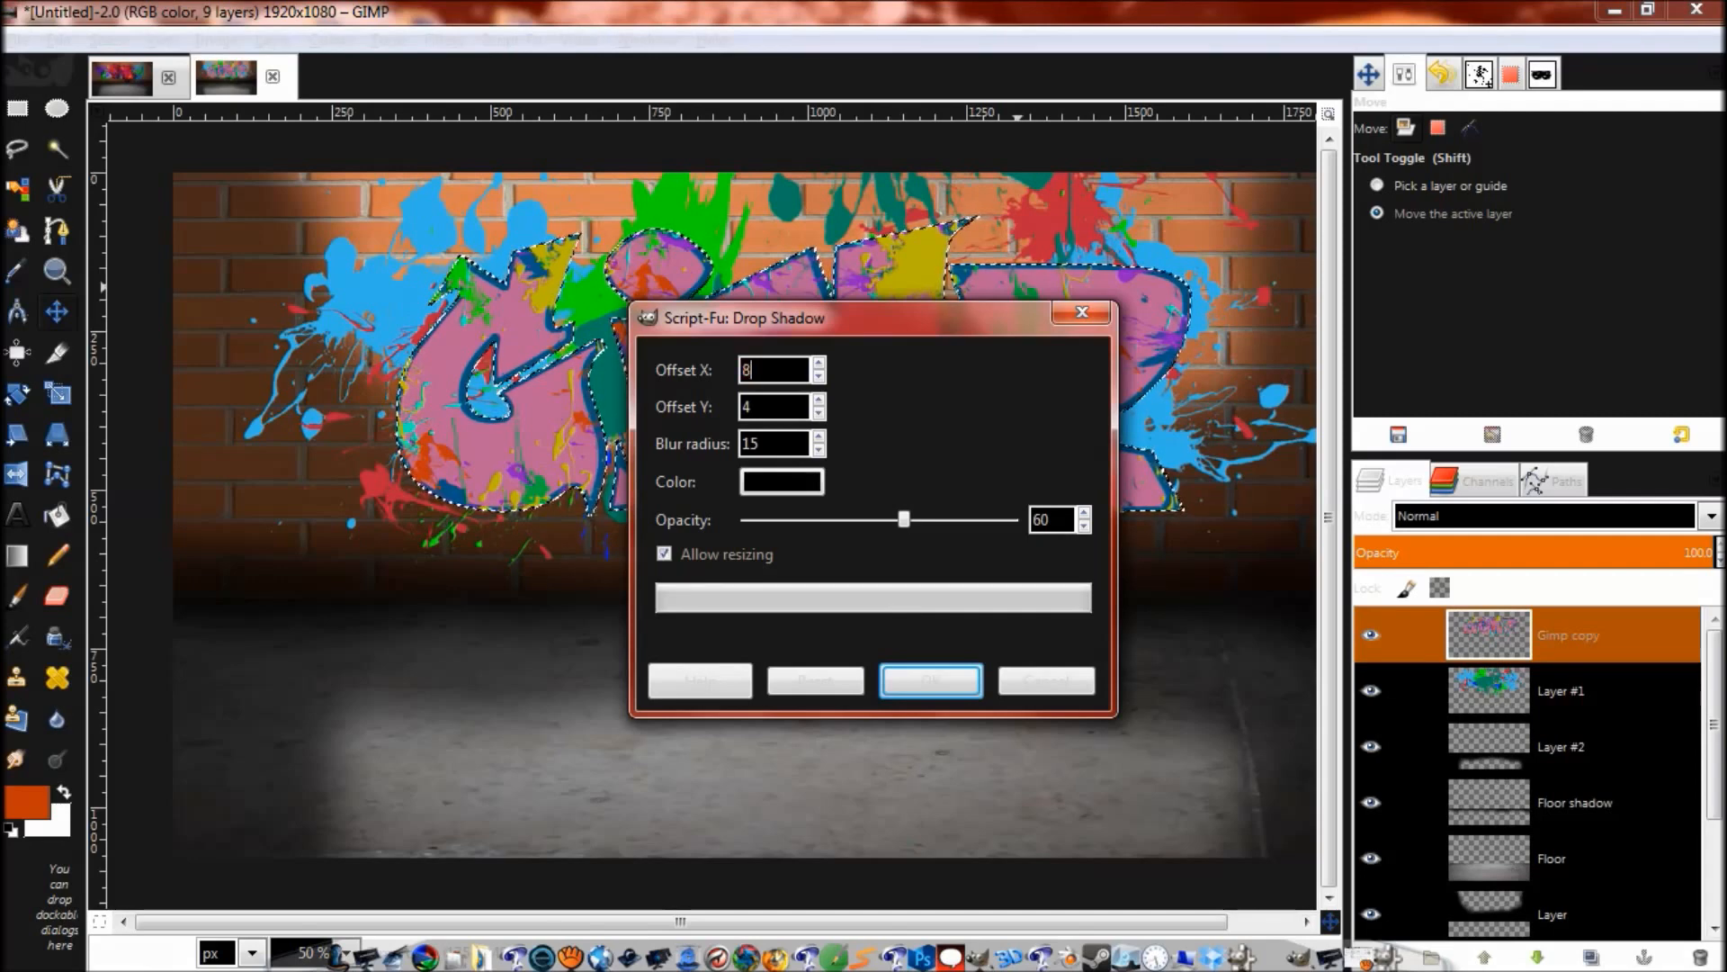
double_click(746, 407)
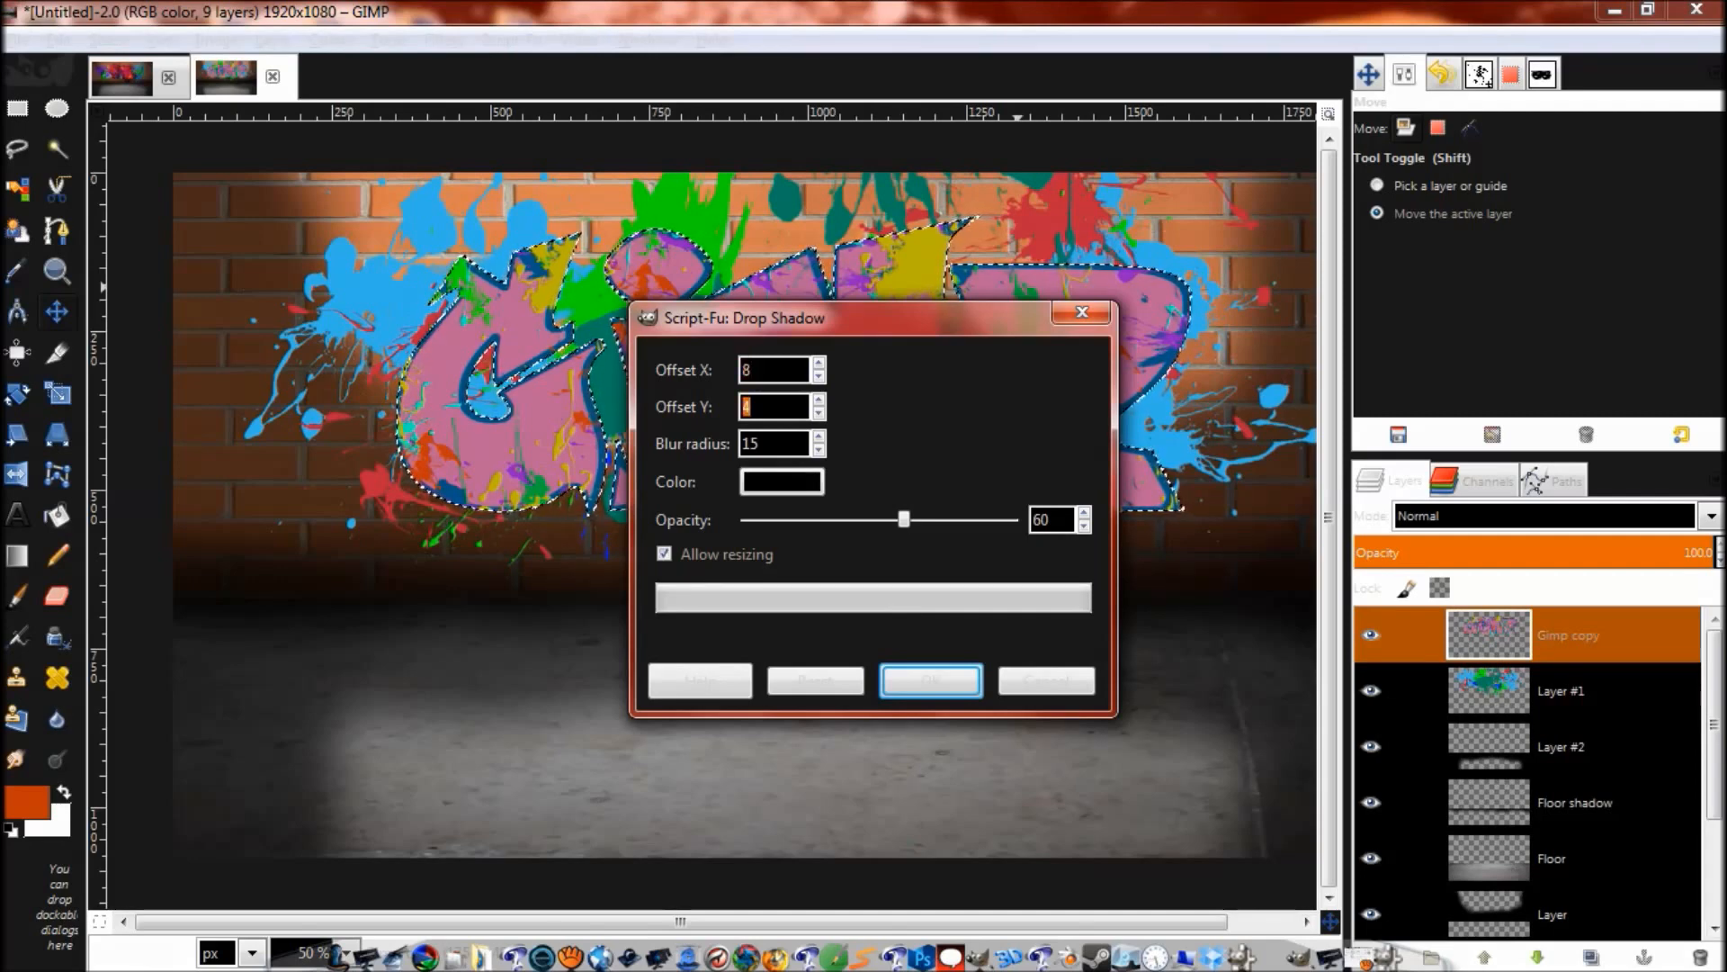
key("Up")
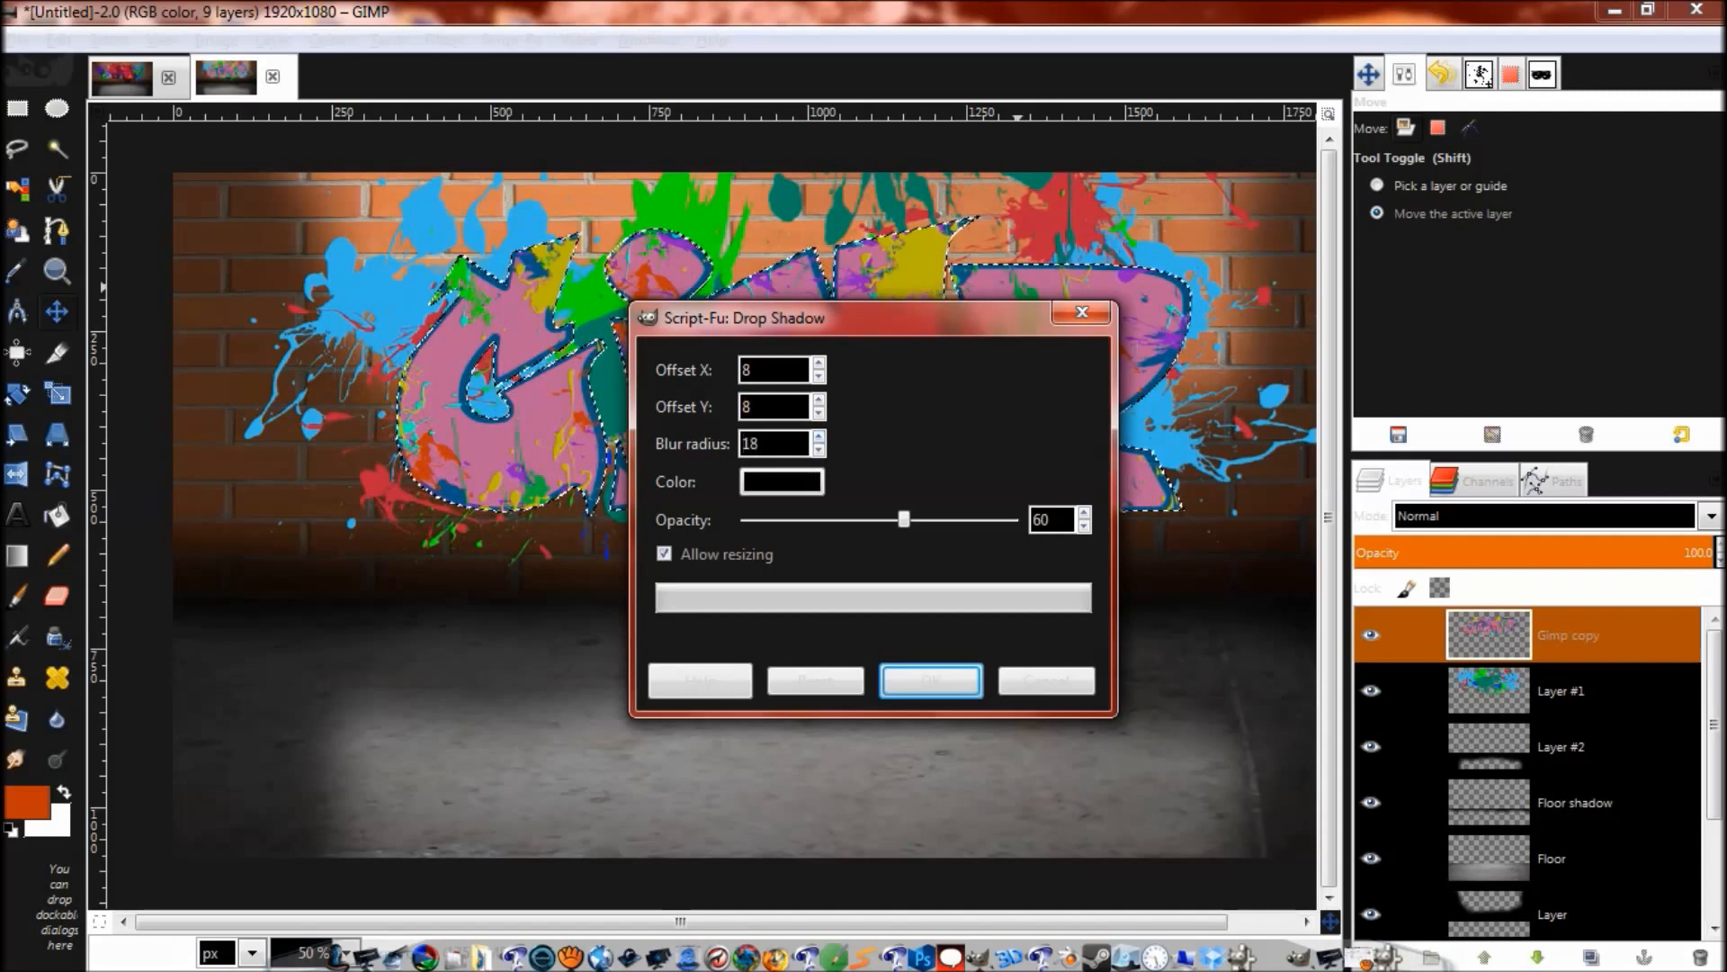
left_click_drag(904, 519, 957, 519)
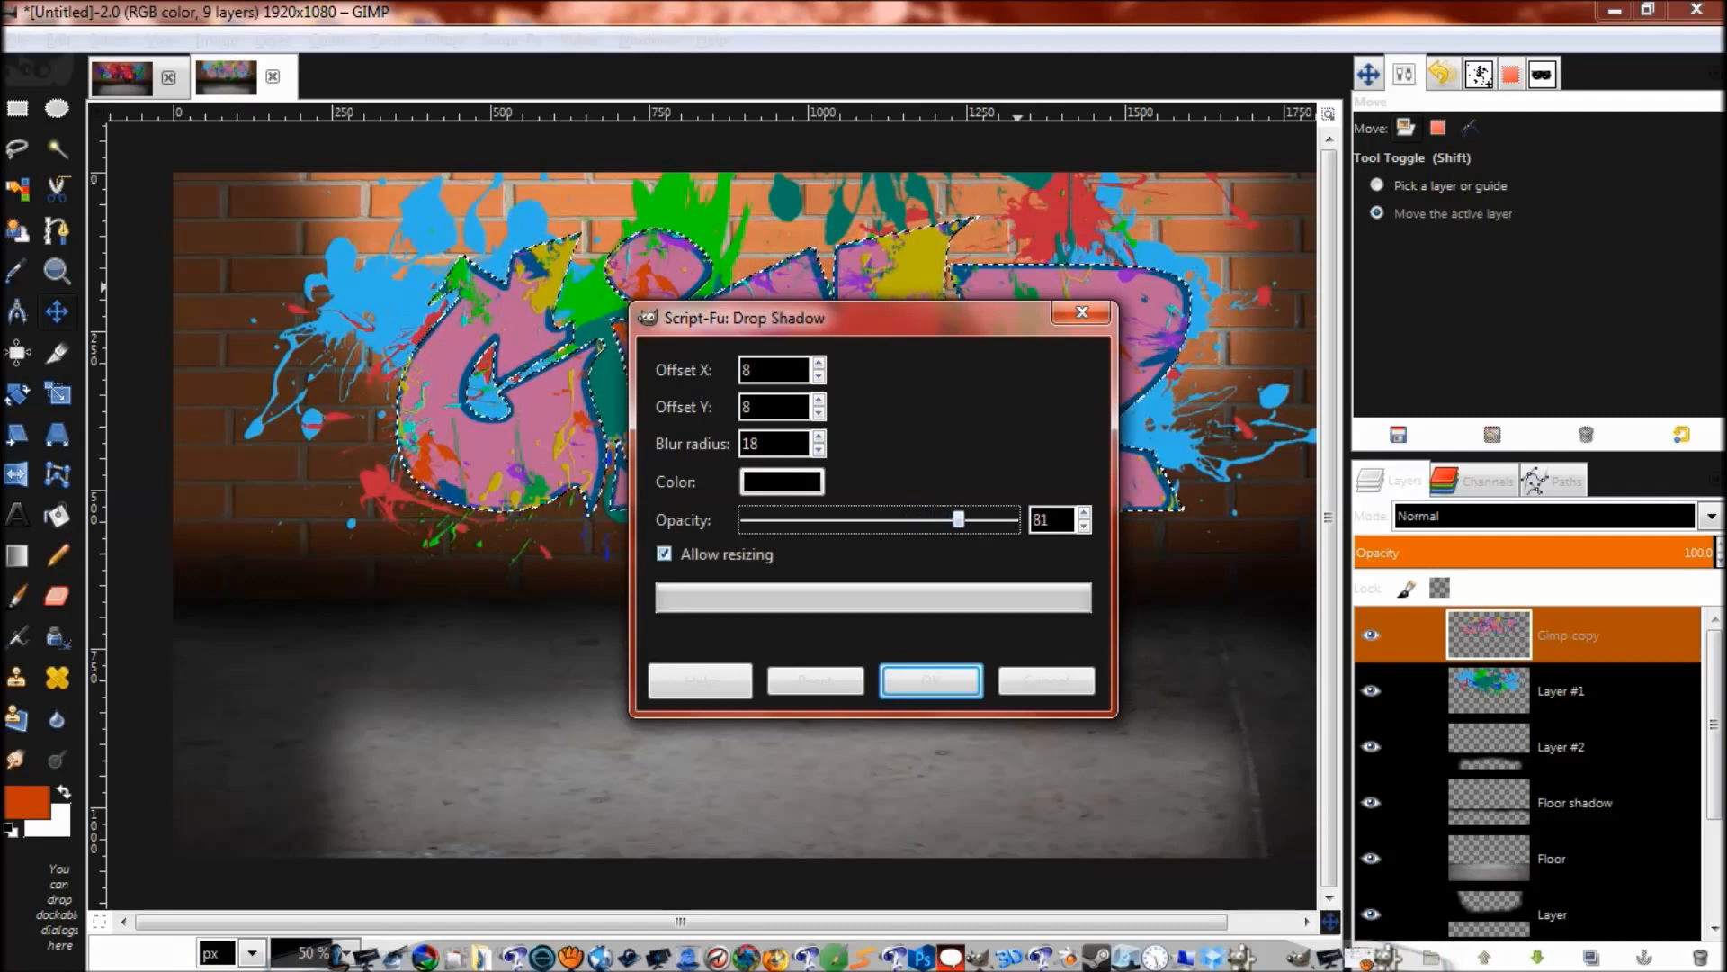
left_click(664, 553)
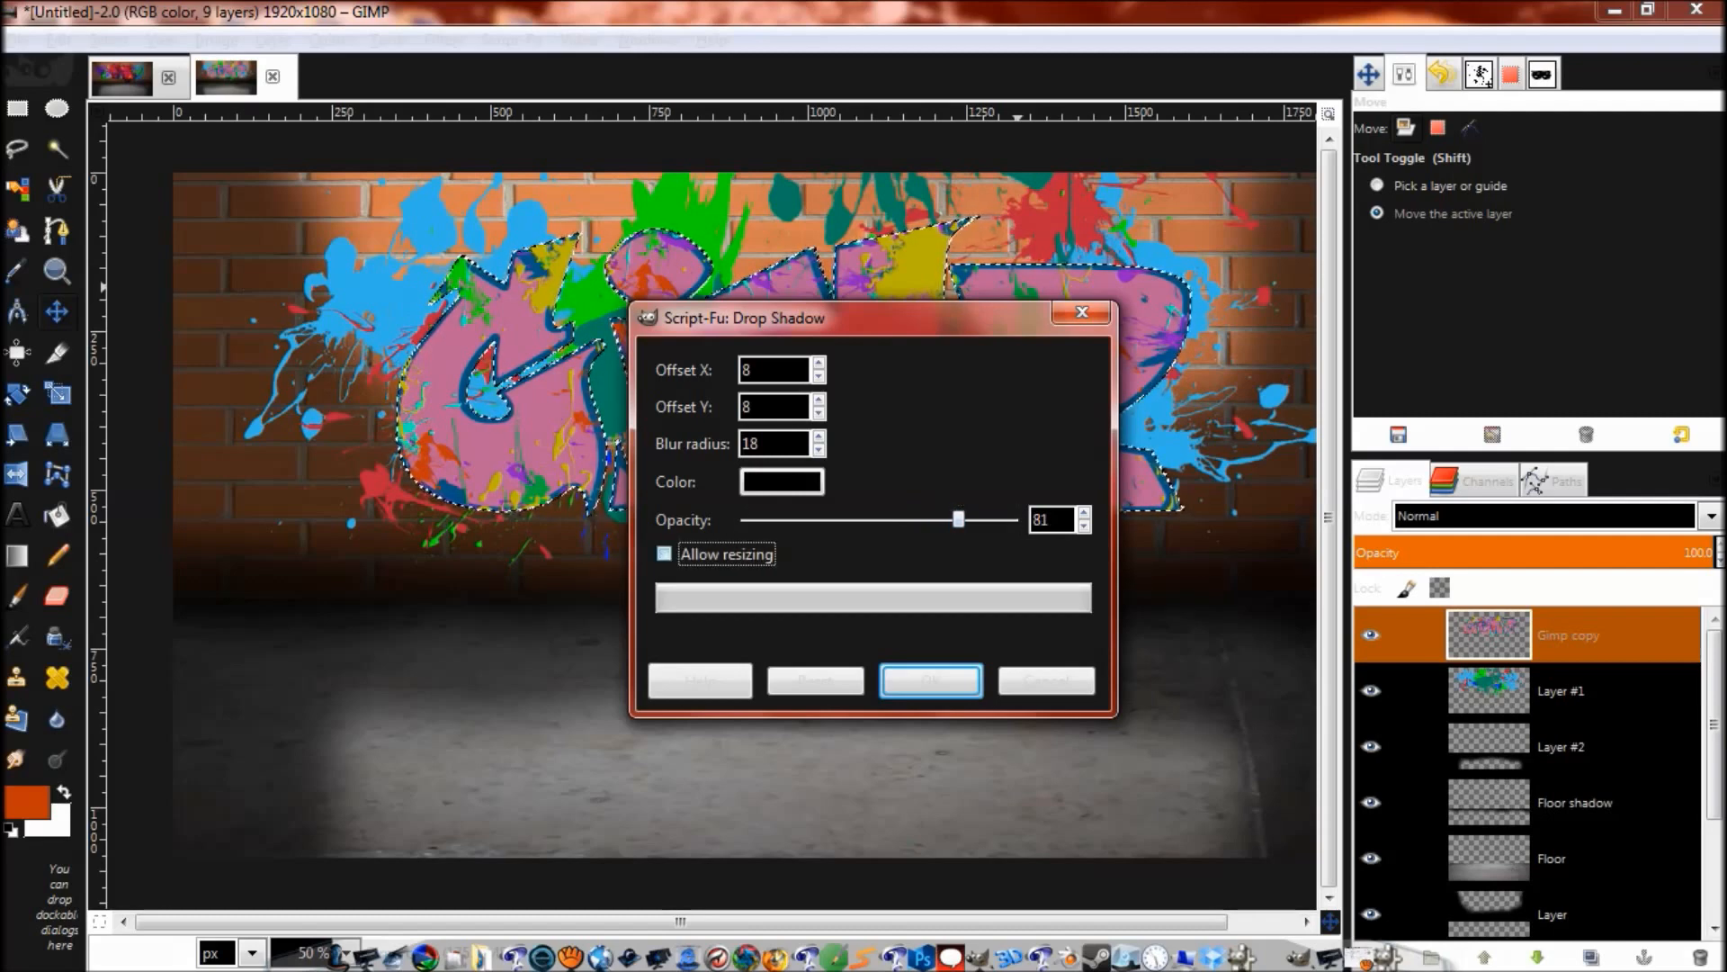
left_click(931, 681)
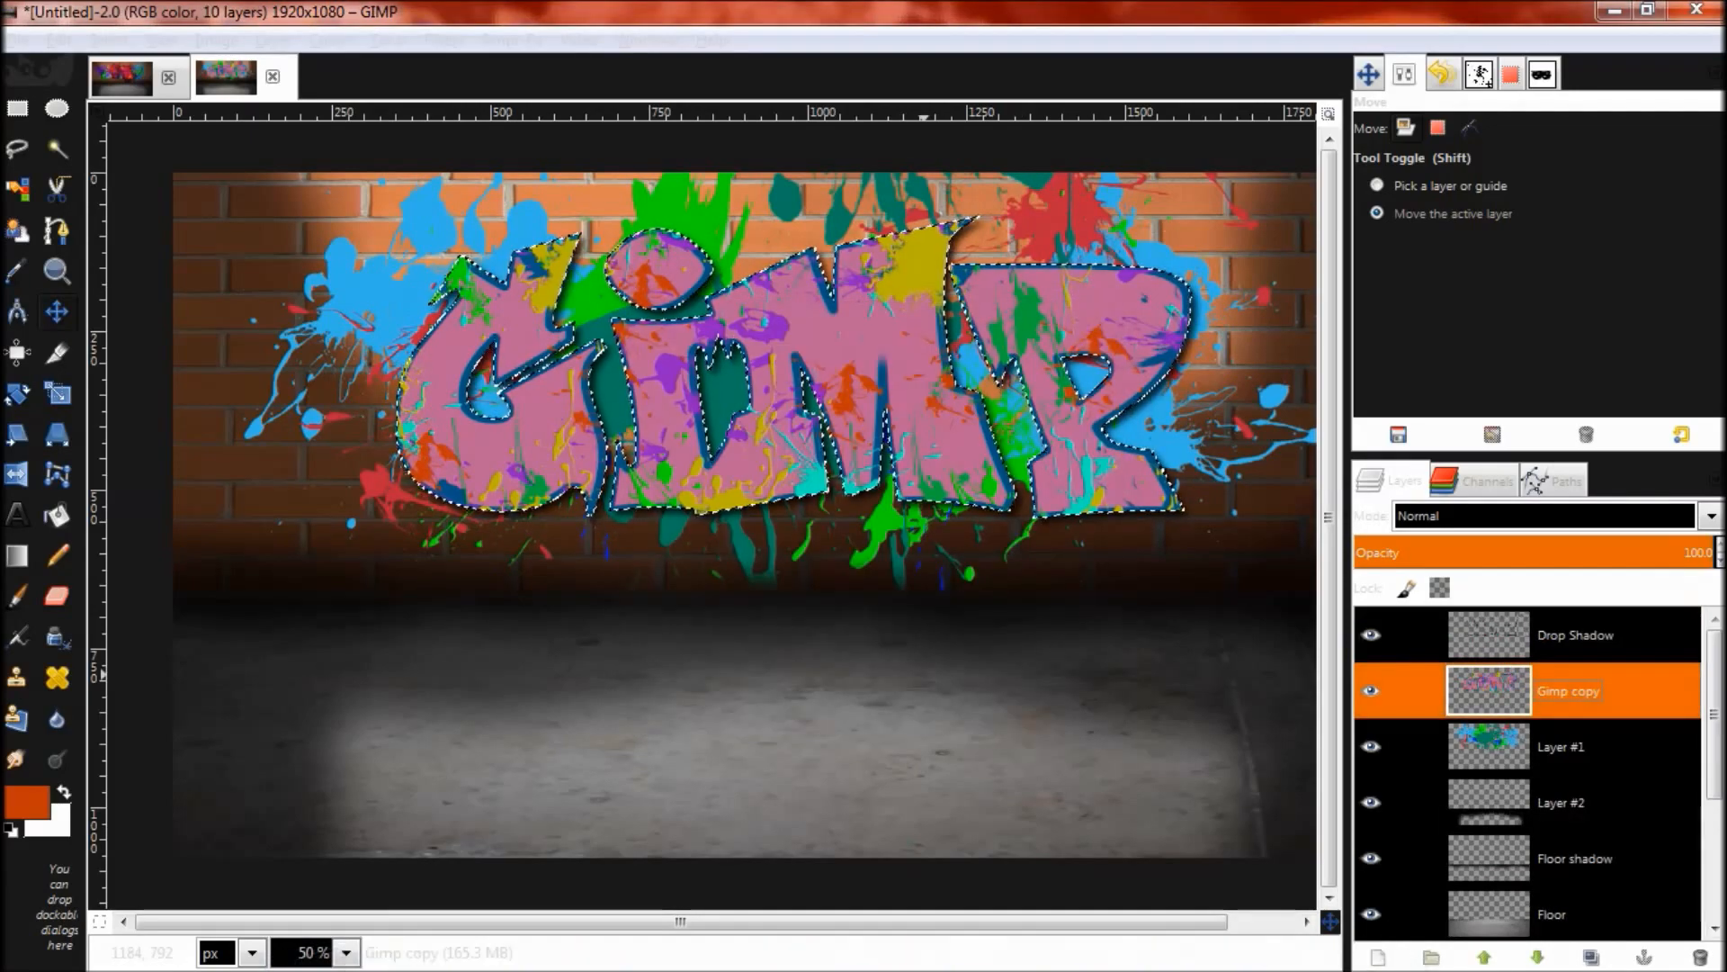
Step: Clear the selection and lower the Drop Shadow layer beneath the Gimp copy layer
key("shift+ctrl+a")
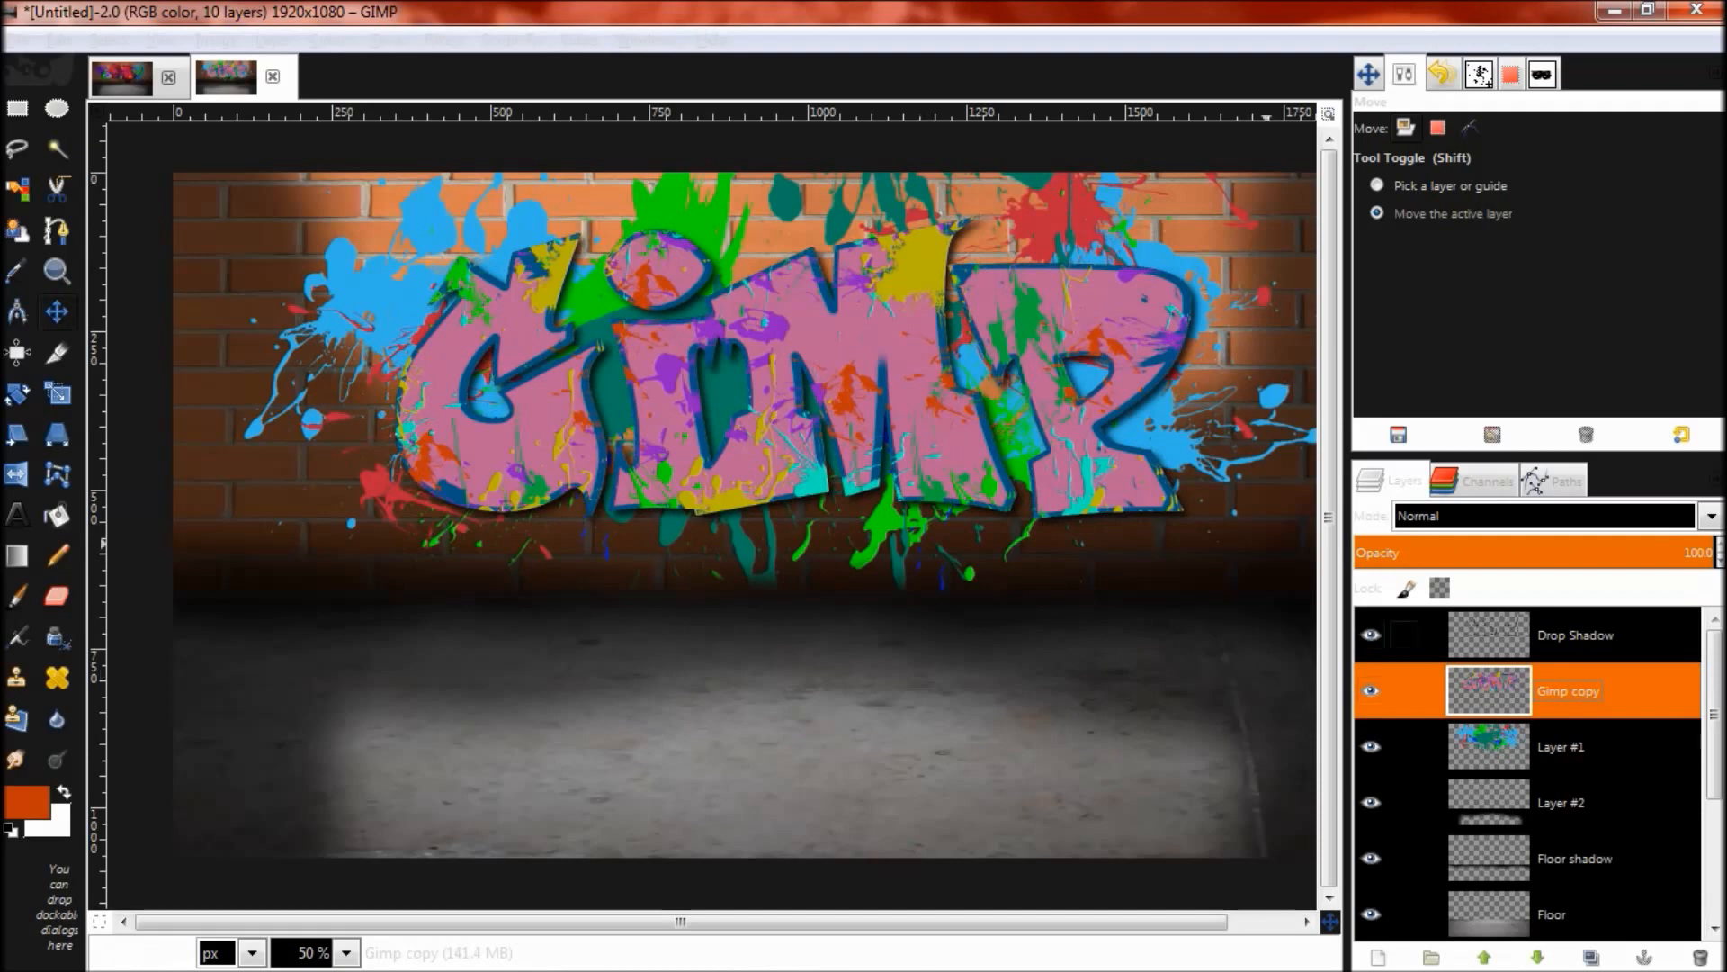
left_click(1489, 634)
left_click(1537, 956)
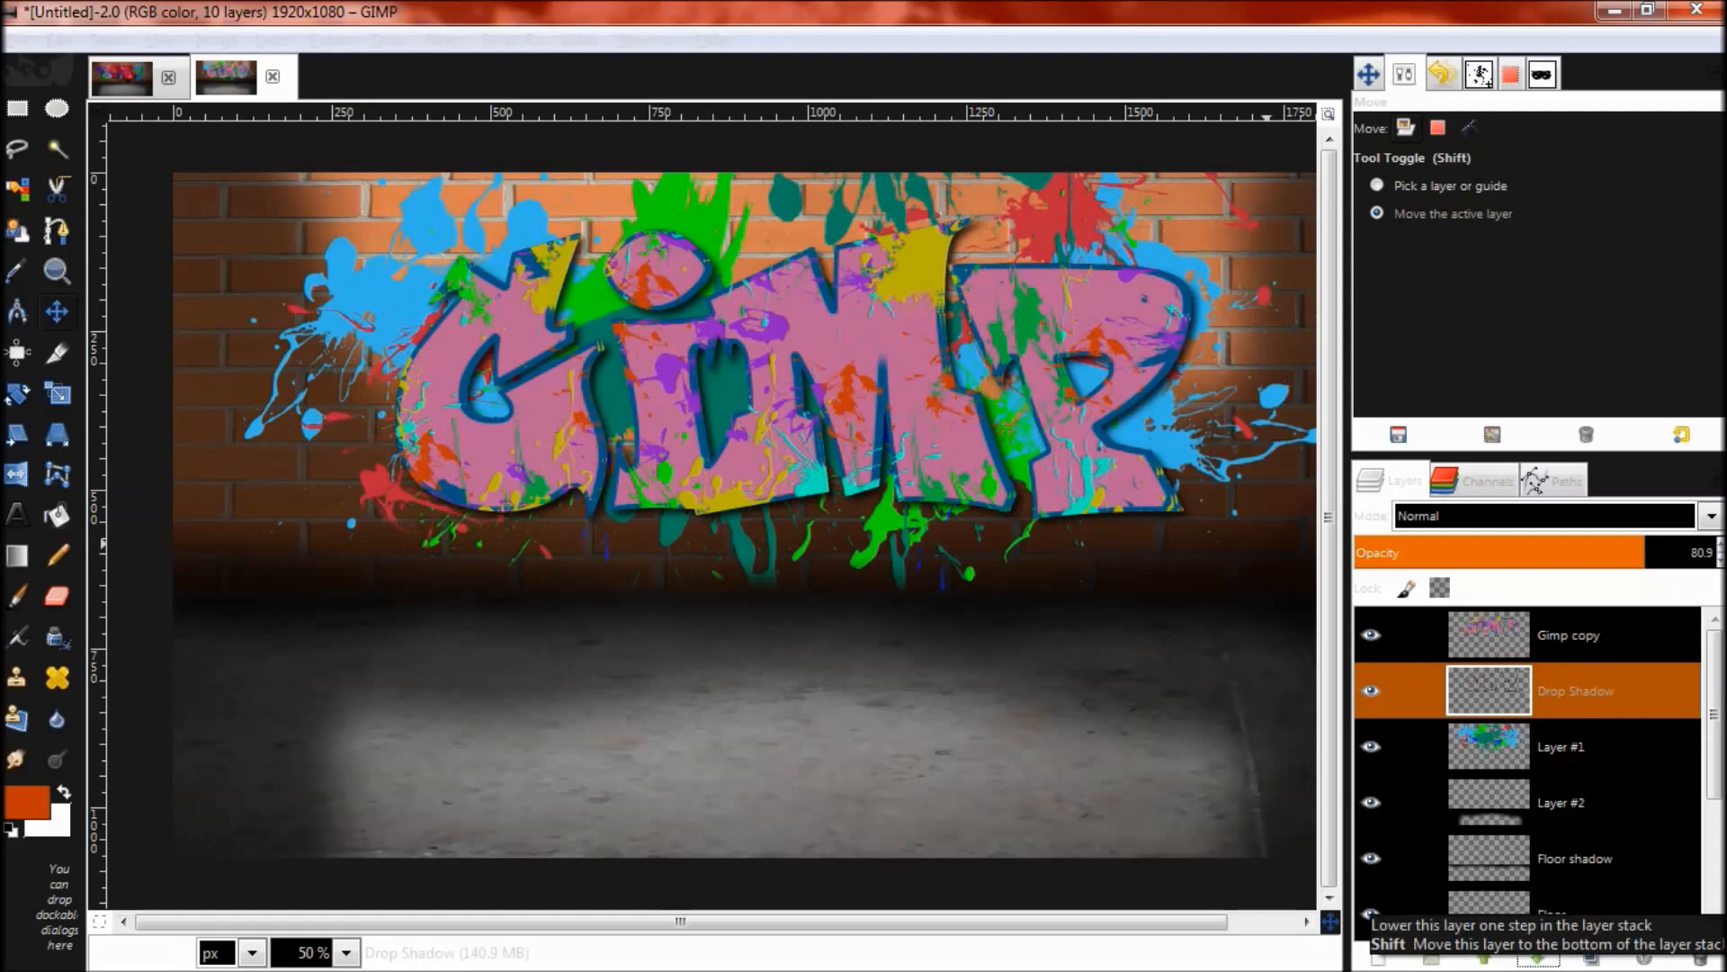
left_click(1569, 635)
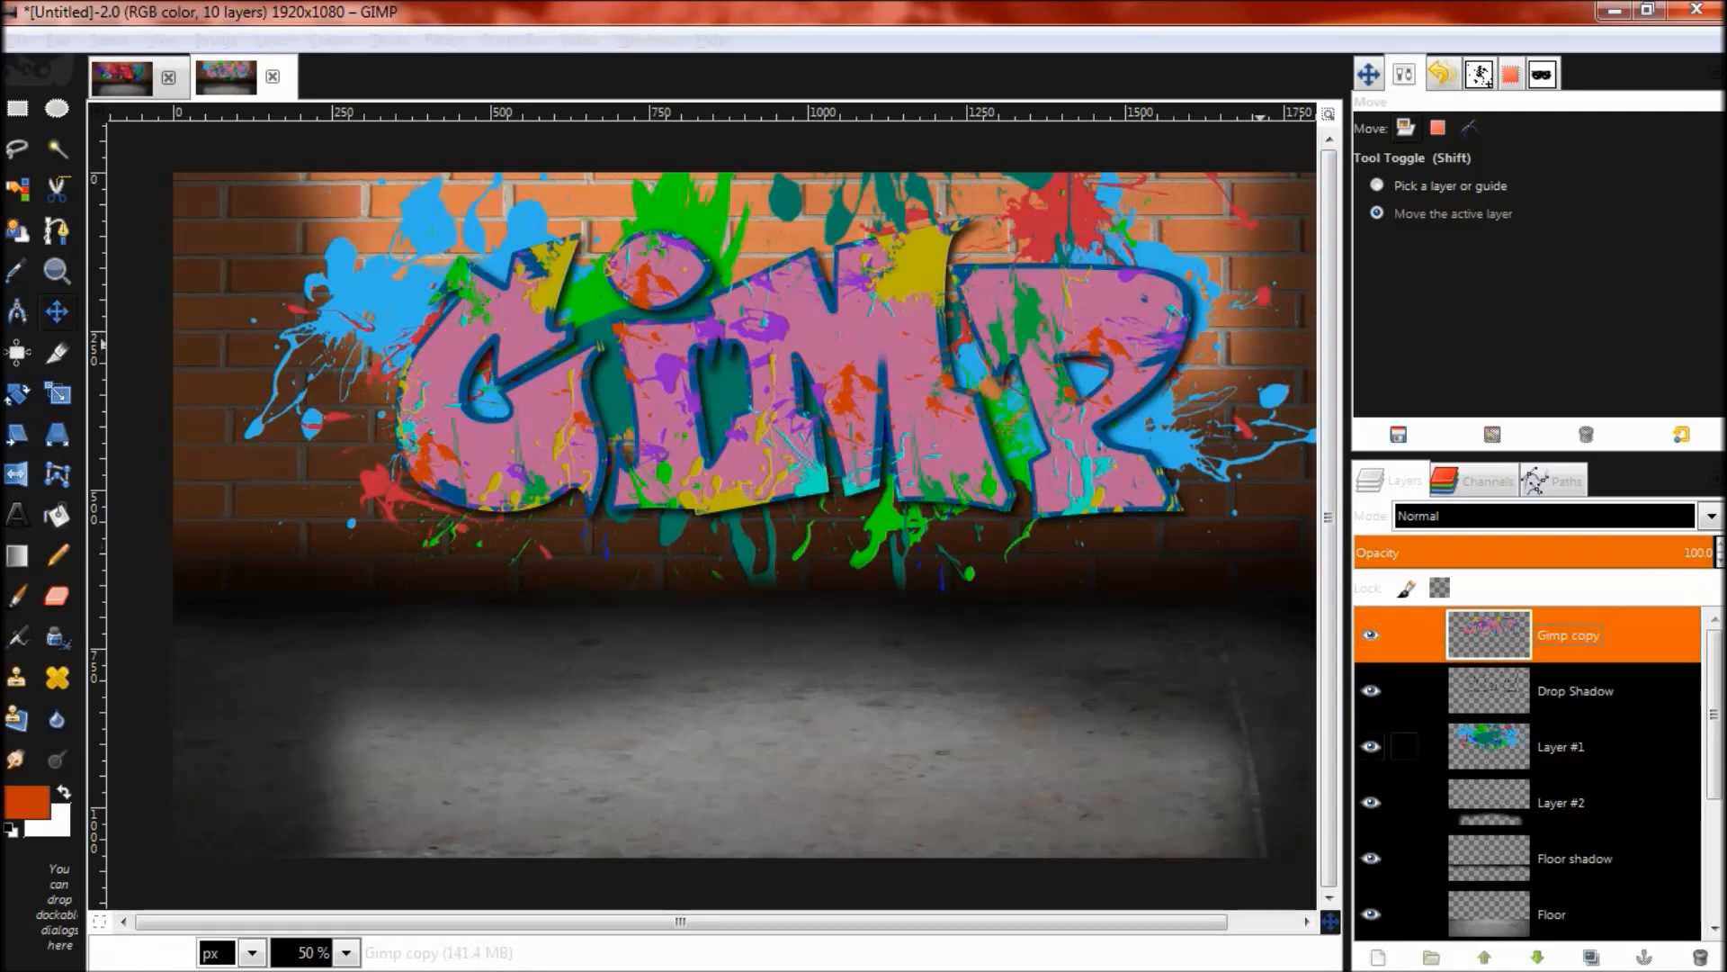
Step: Try the Overlay and Grain extract blend modes on the Layer #1 splatters and settle on Grain merge
scroll(1529, 774, "down", 1)
scroll(1529, 774, "up", 1)
left_click(1369, 74)
left_click_drag(1537, 240, 1558, 239)
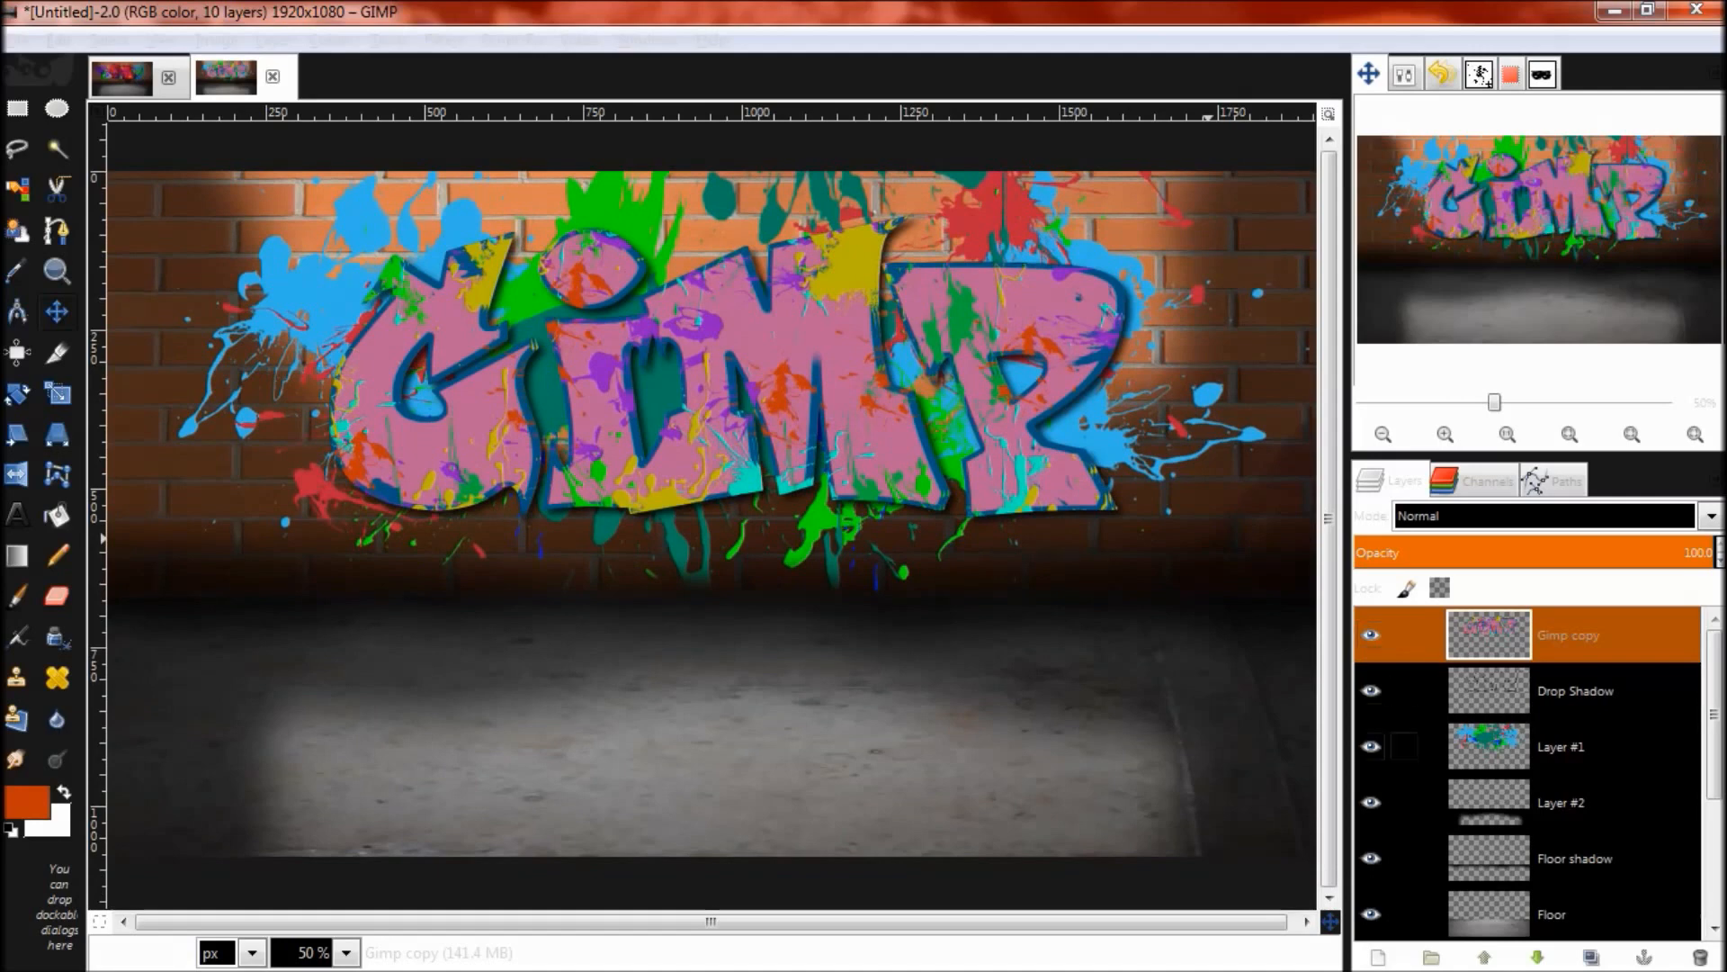
left_click(1403, 745)
left_click(1543, 516)
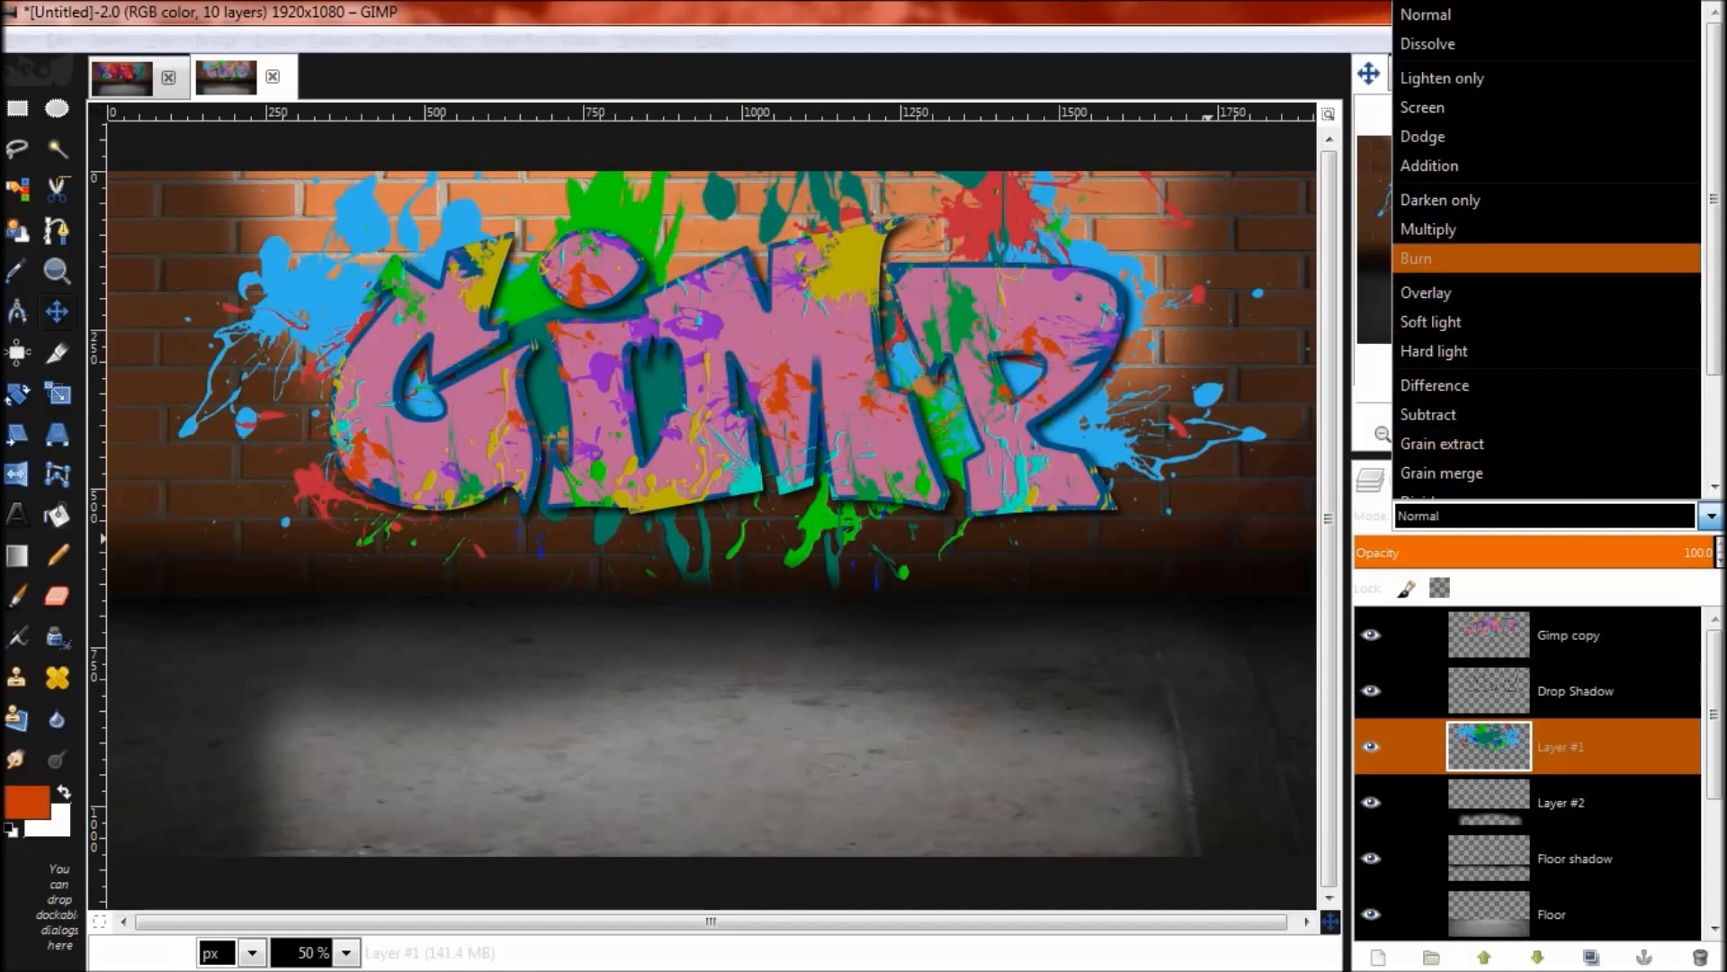
left_click(1426, 292)
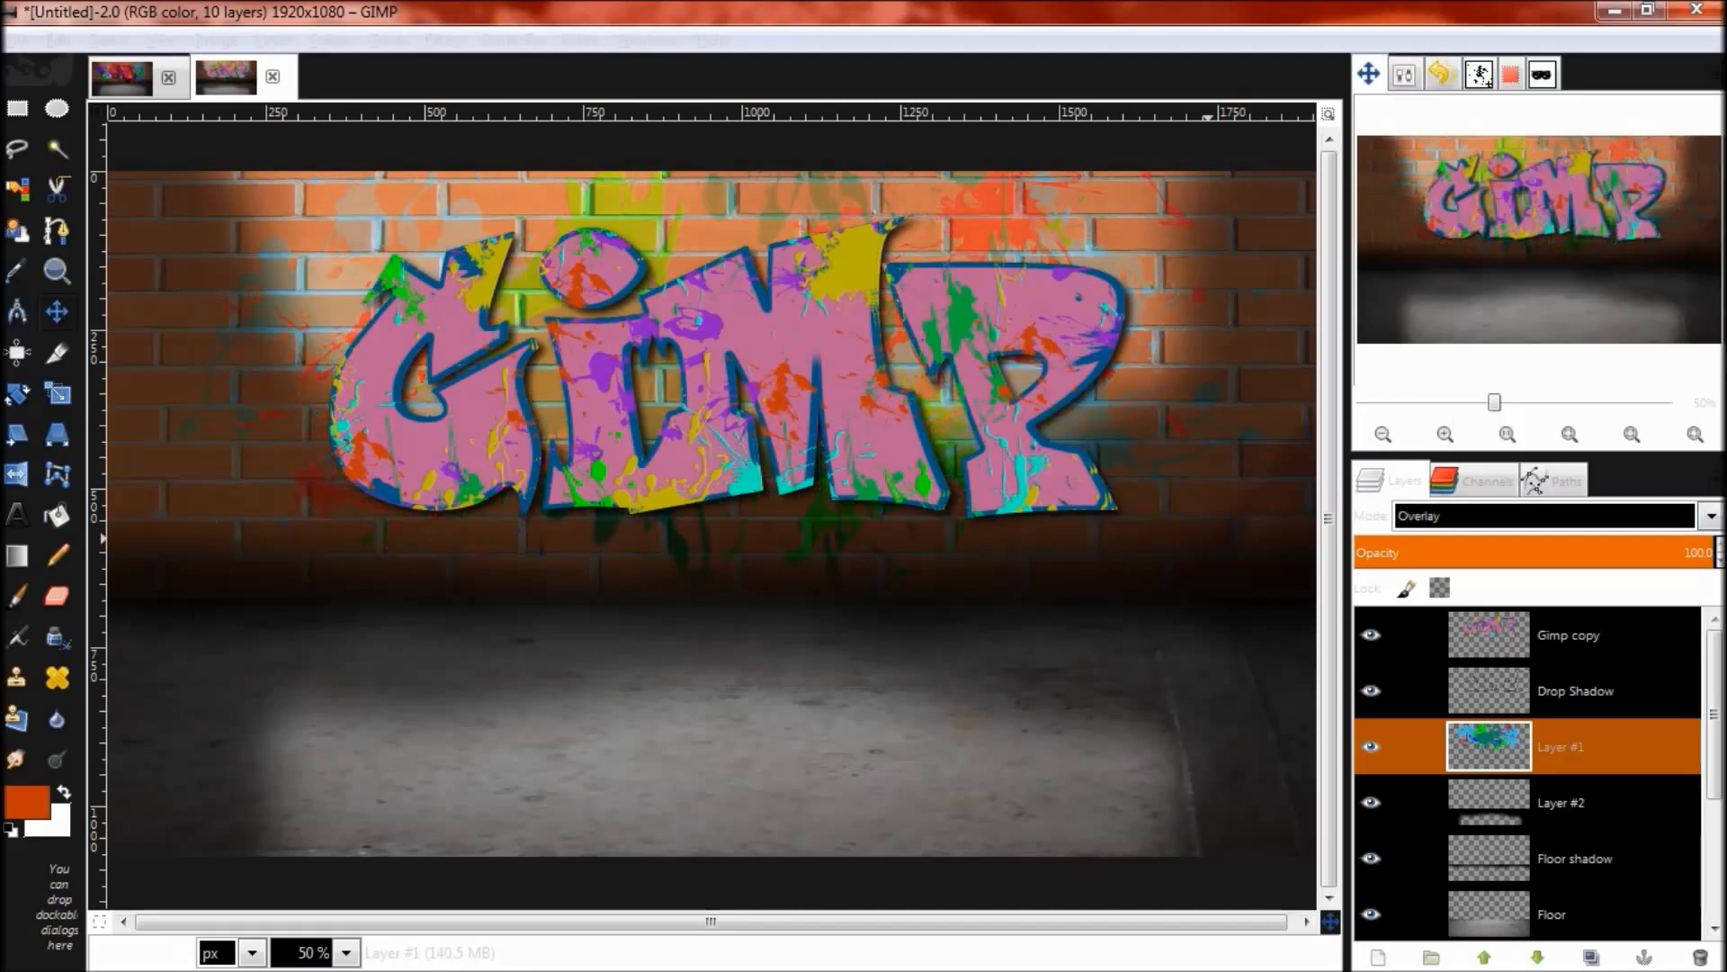
left_click(1543, 515)
left_click(1422, 440)
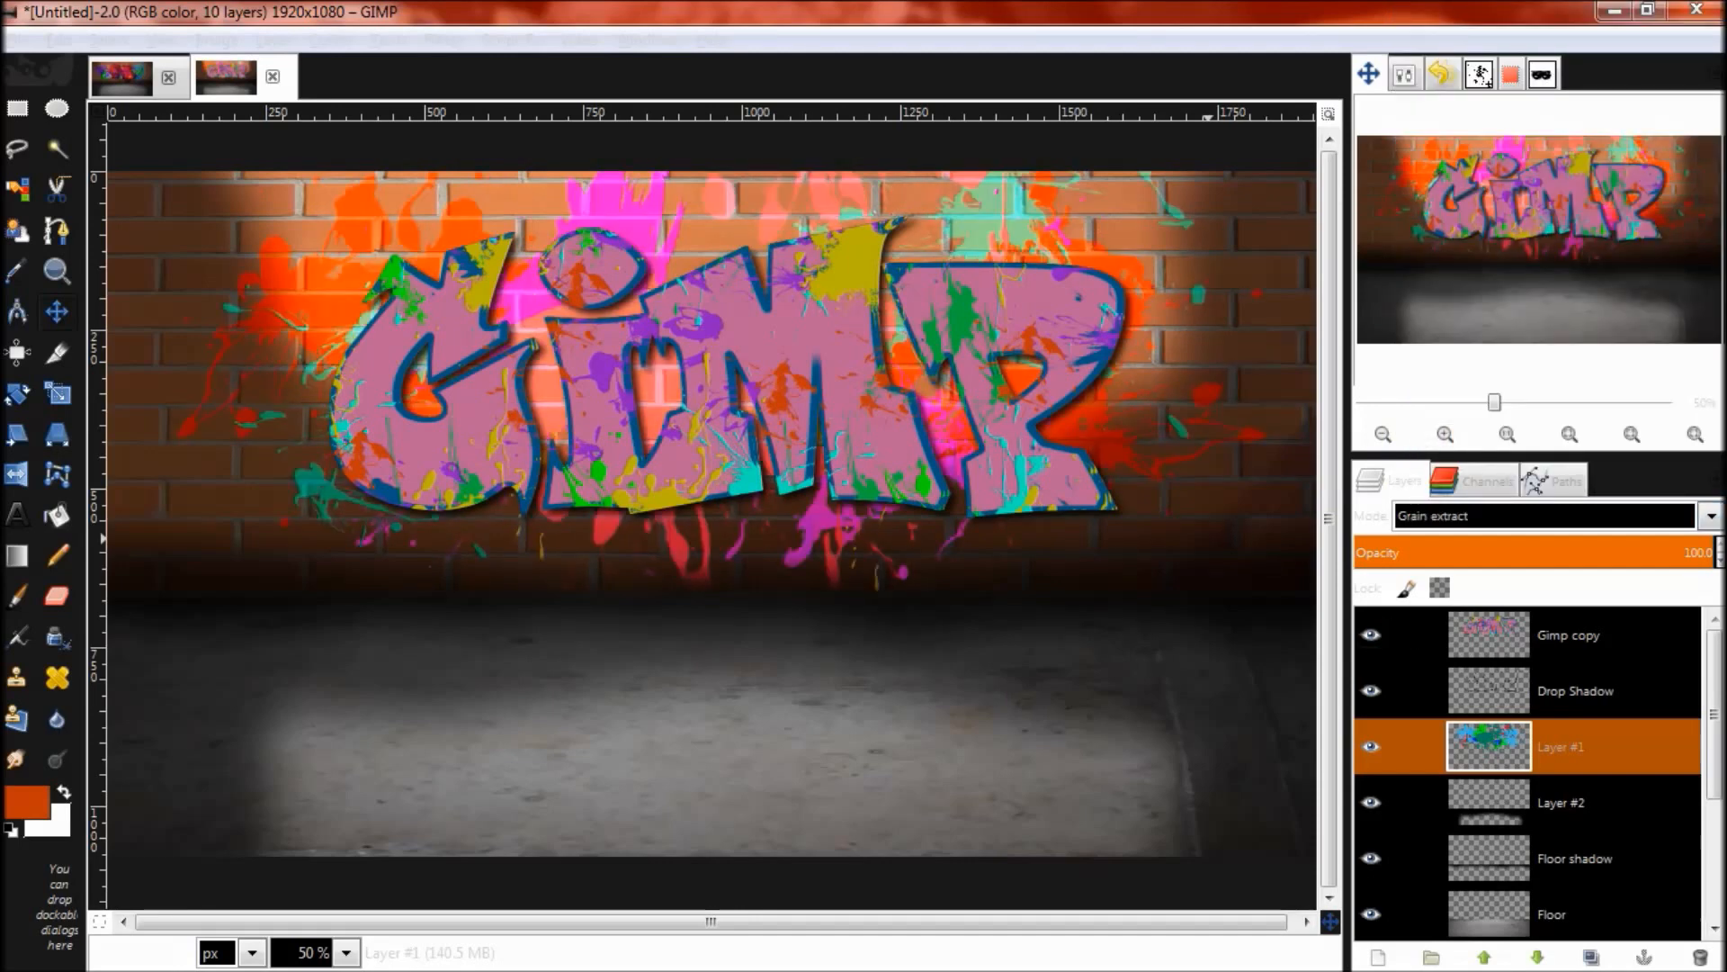
left_click(1543, 516)
left_click(1426, 474)
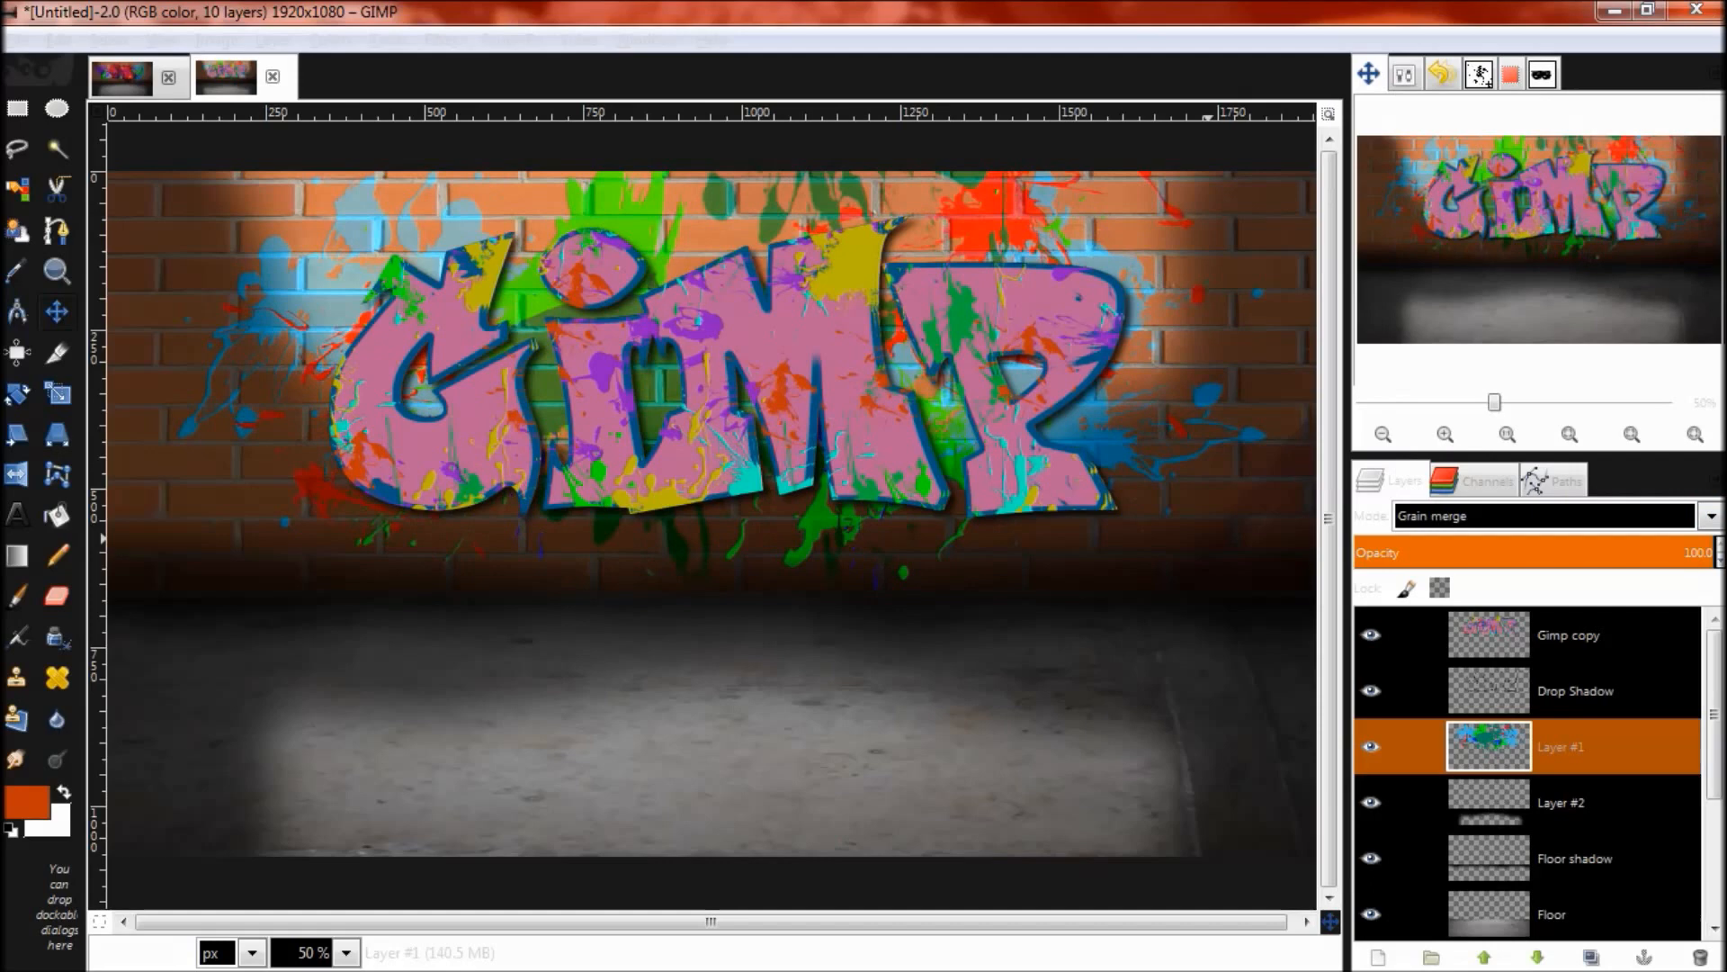
Step: Try the Grain extract and Grain merge blend modes on the Gimp copy layer
left_click(1568, 636)
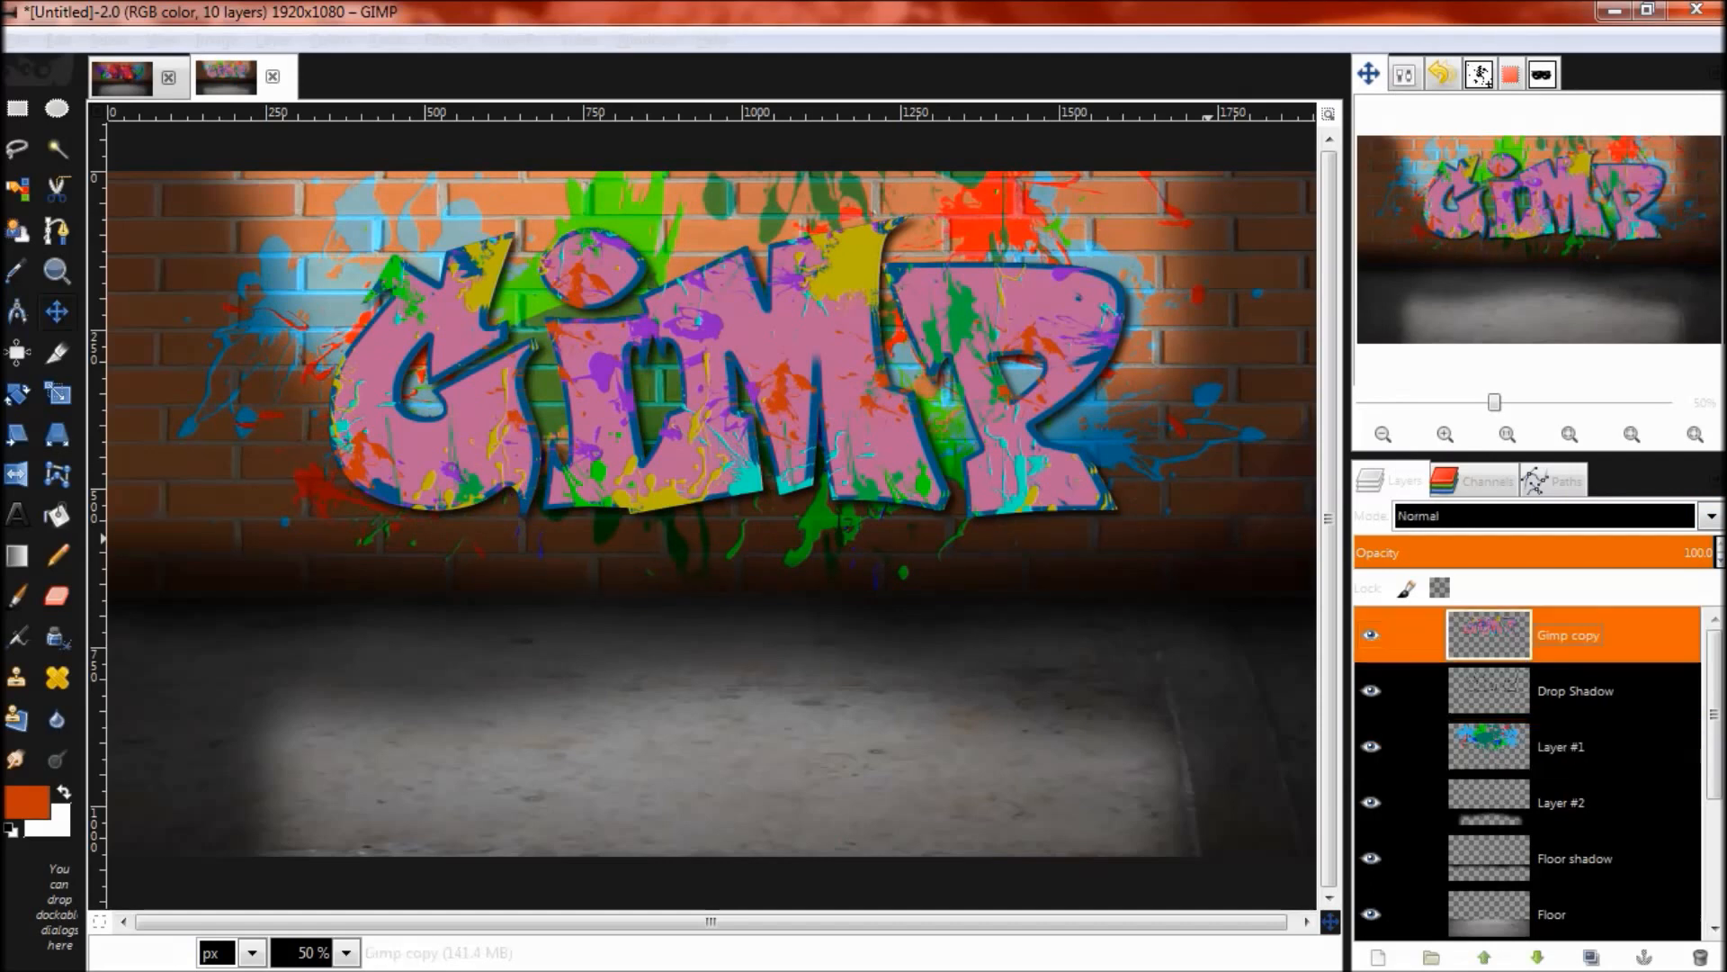
left_click(1543, 516)
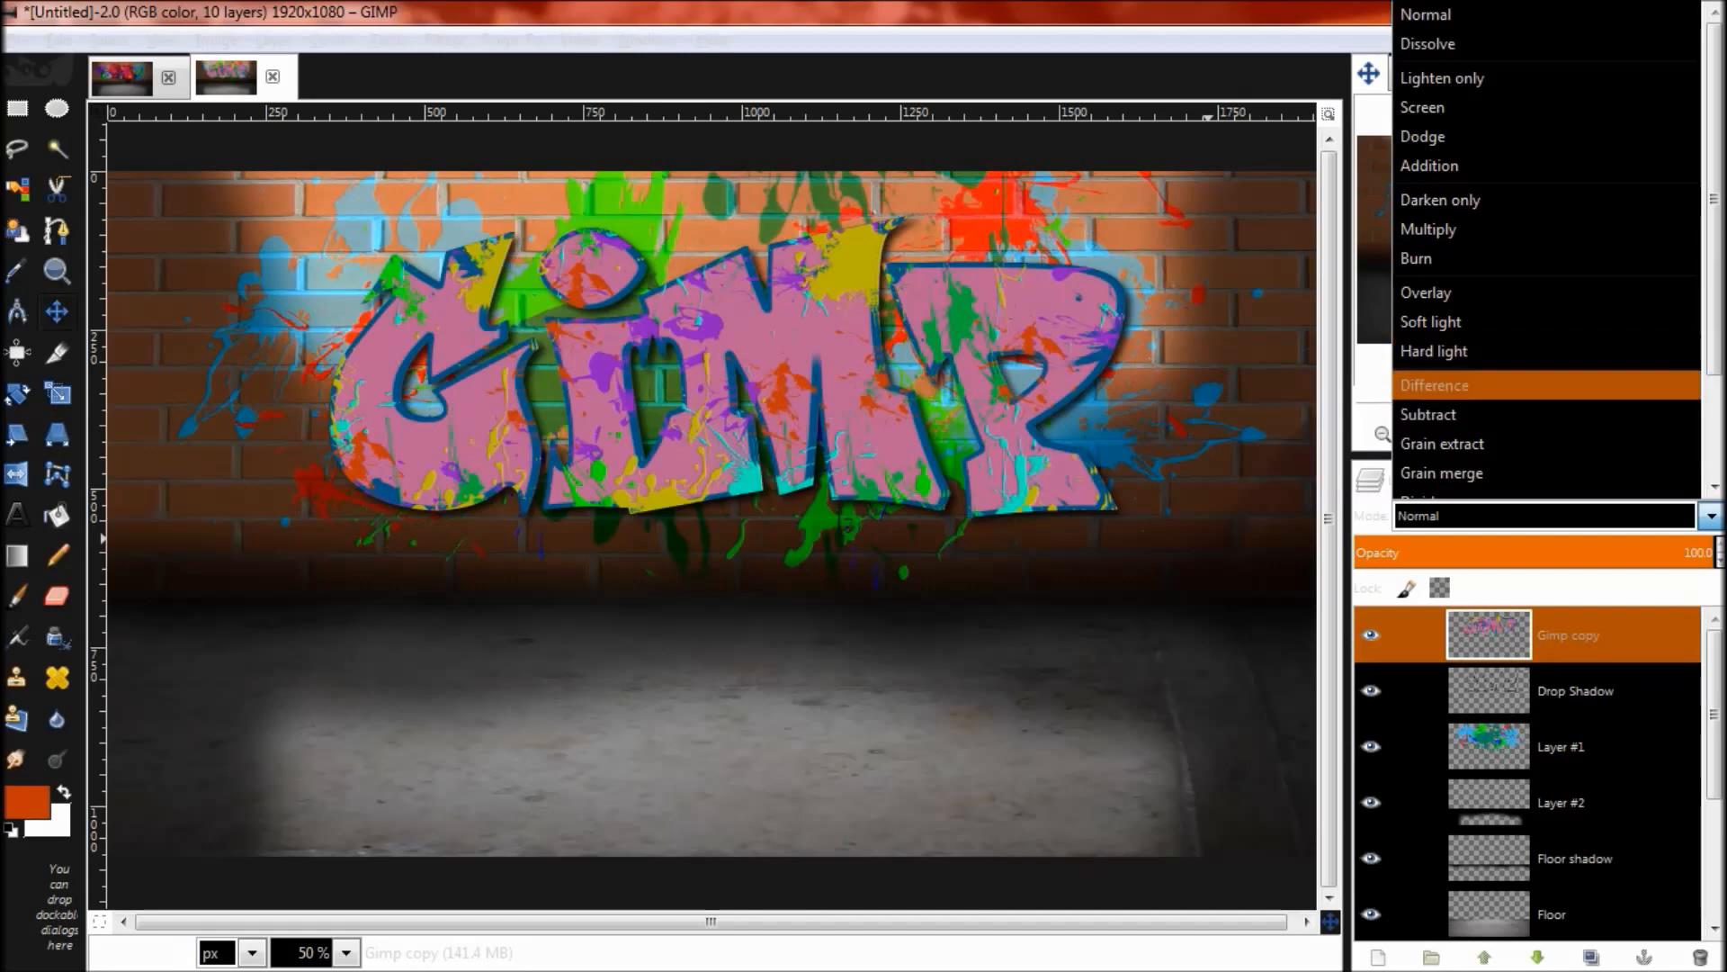
left_click(1442, 444)
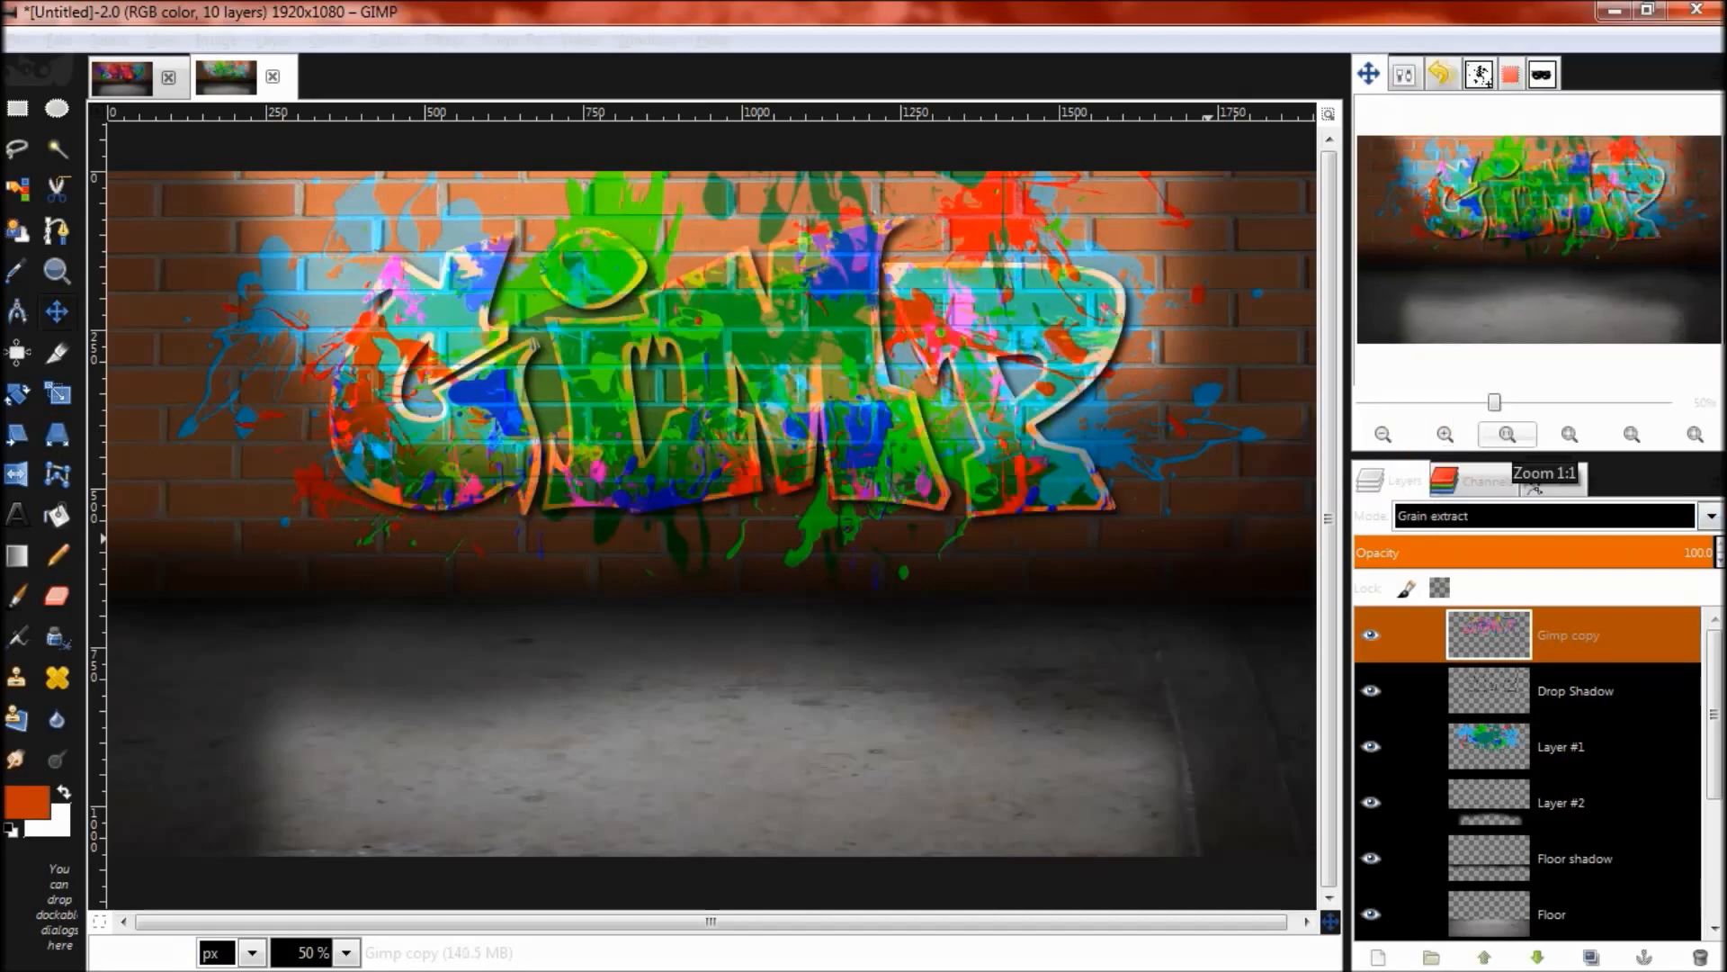
left_click(1544, 516)
left_click(1442, 473)
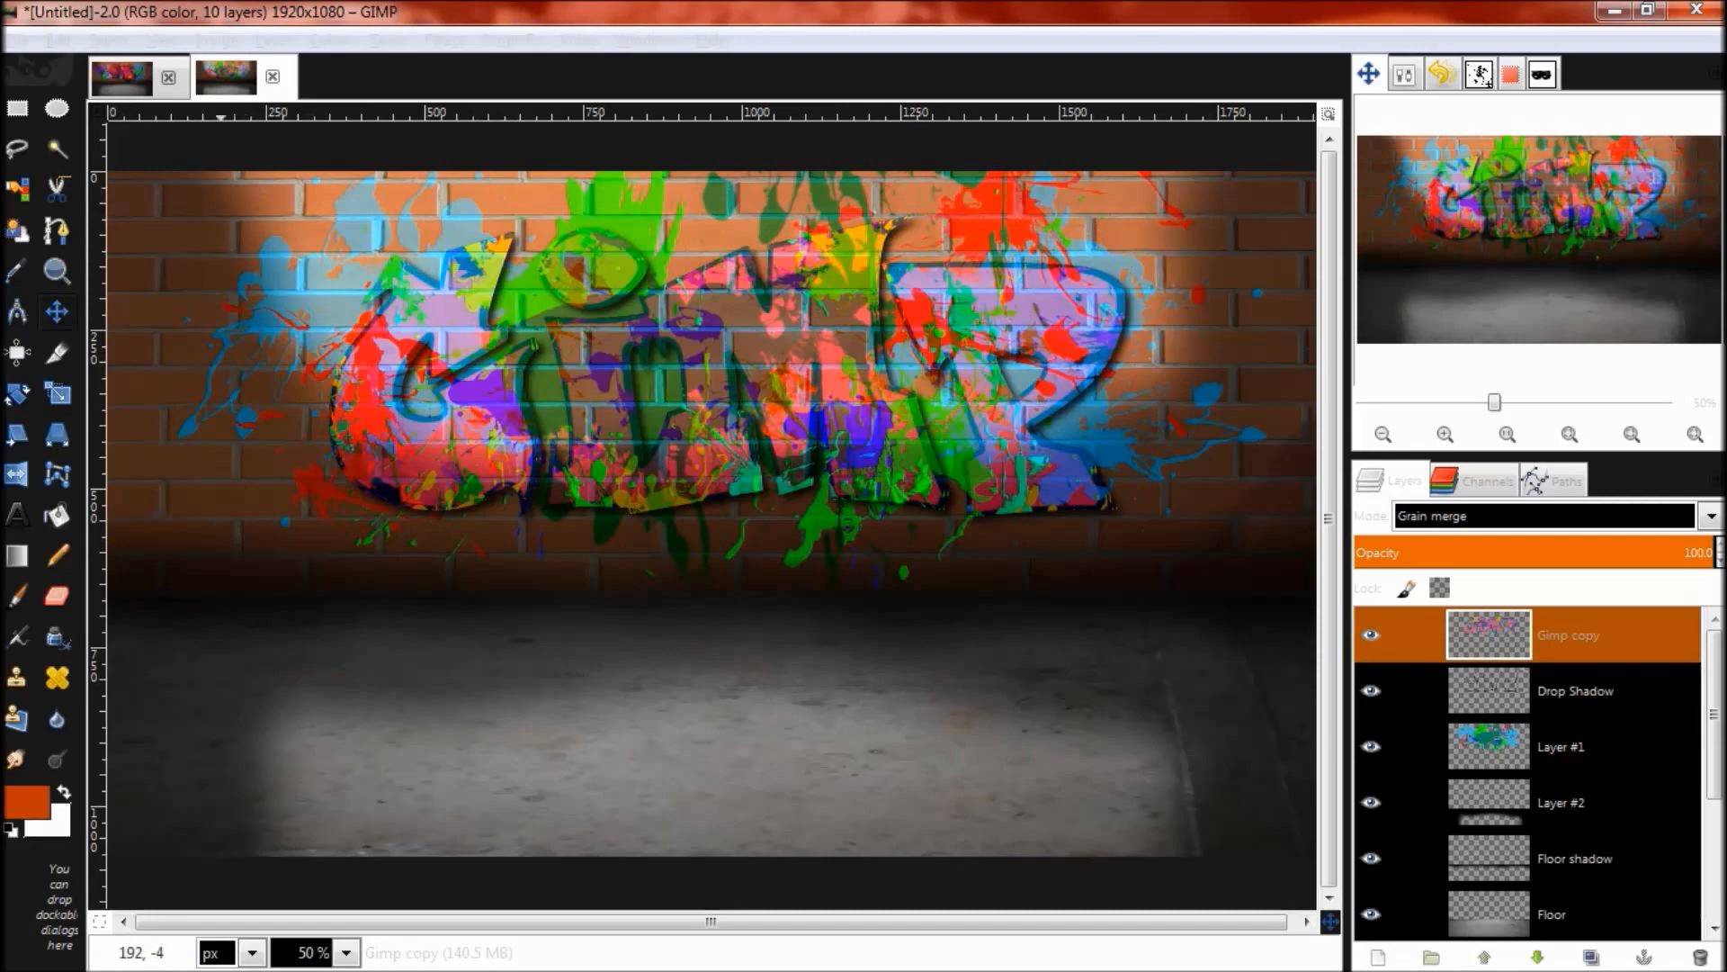
Step: Check the lettering layer's blend mode in Graffiti.xcf and set the Gimp copy layer in the untitled image to Grain extract
left_click(121, 77)
scroll(1529, 774, "down", 5)
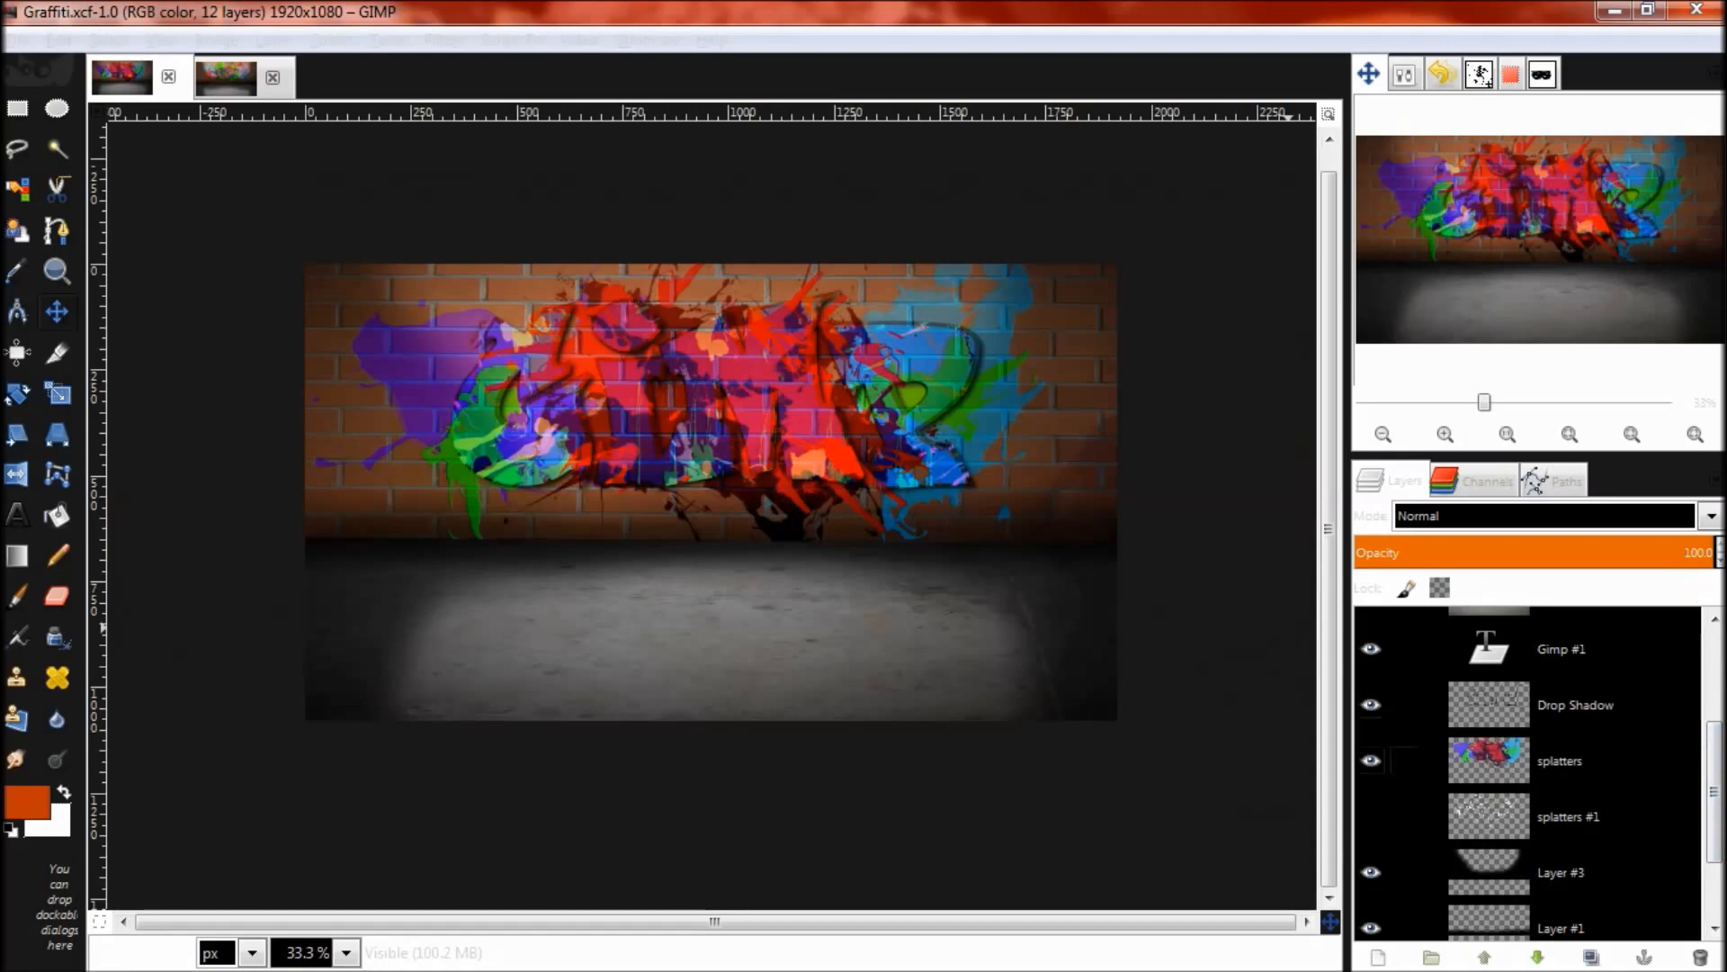
left_click(1559, 761)
left_click_drag(1713, 790, 1714, 751)
left_click(1561, 739)
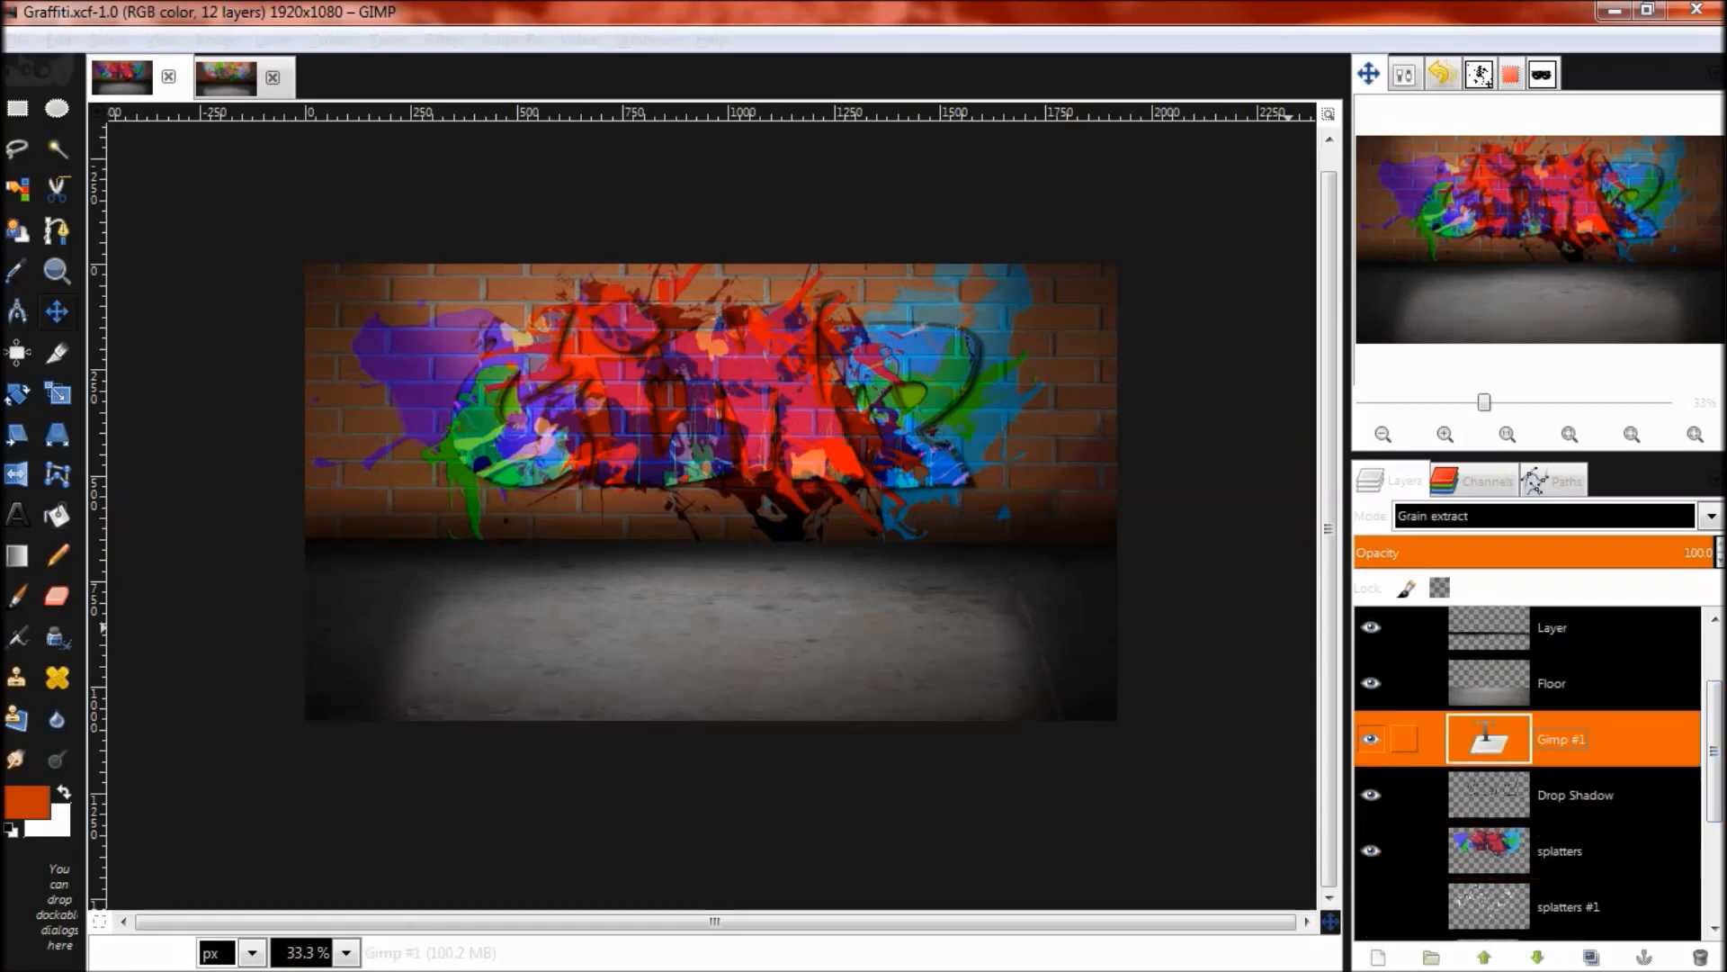
left_click(232, 77)
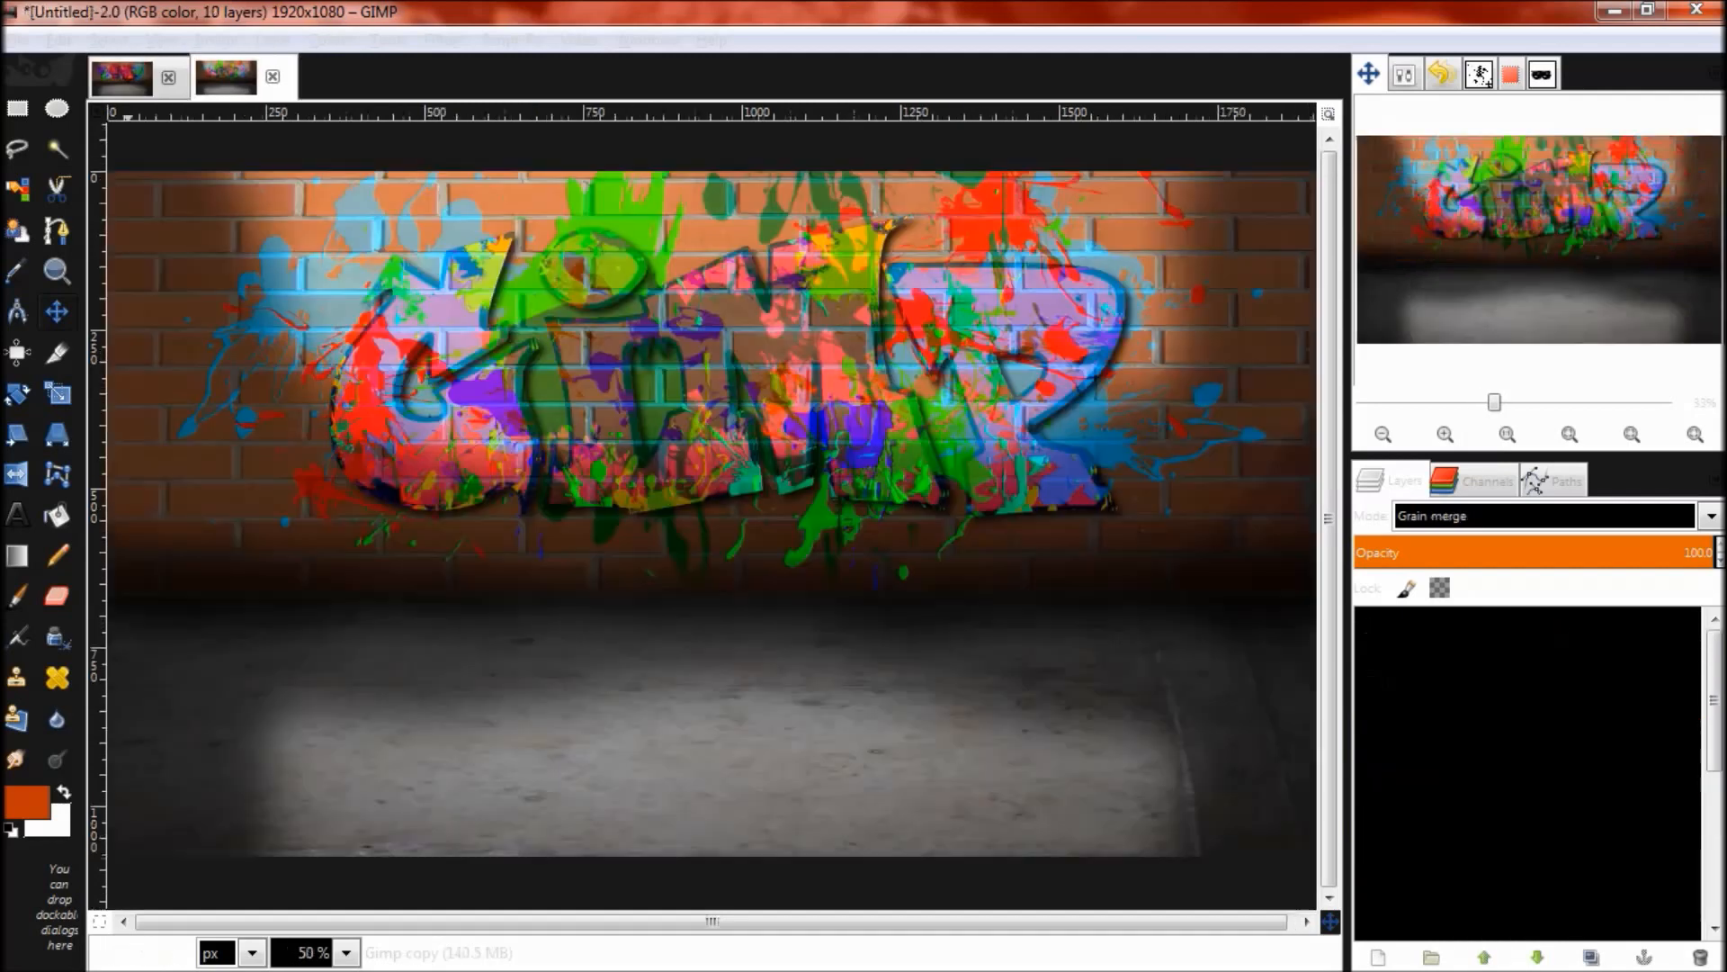
left_click(1544, 516)
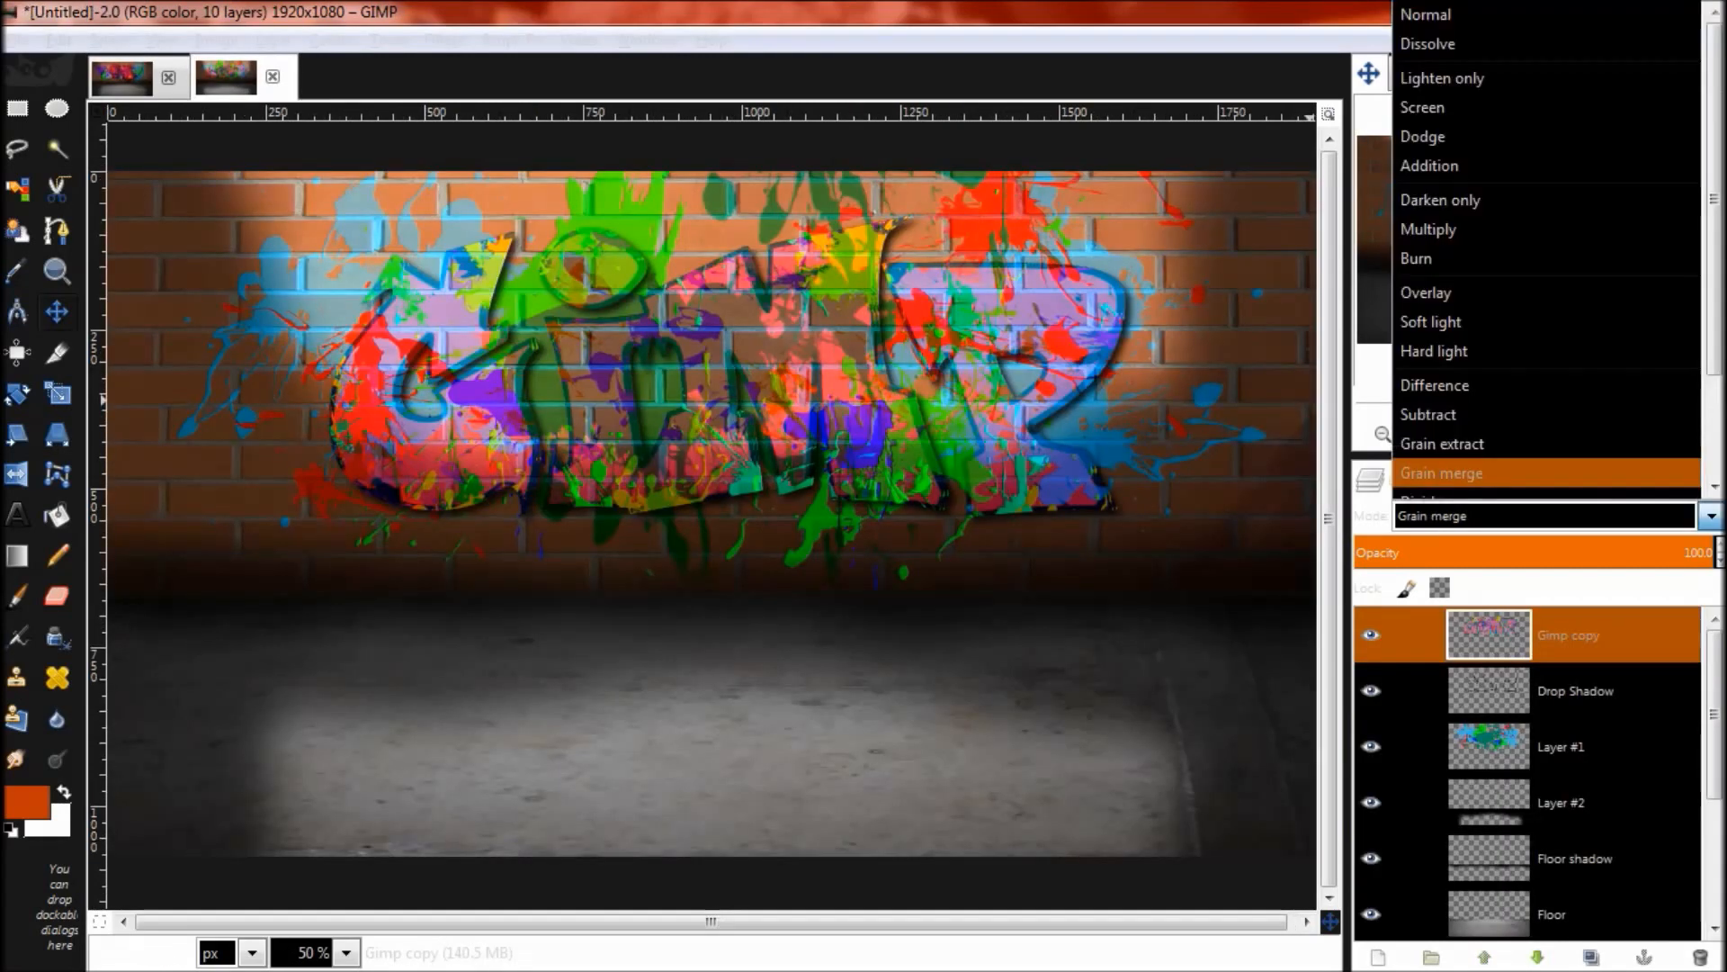
left_click(1442, 443)
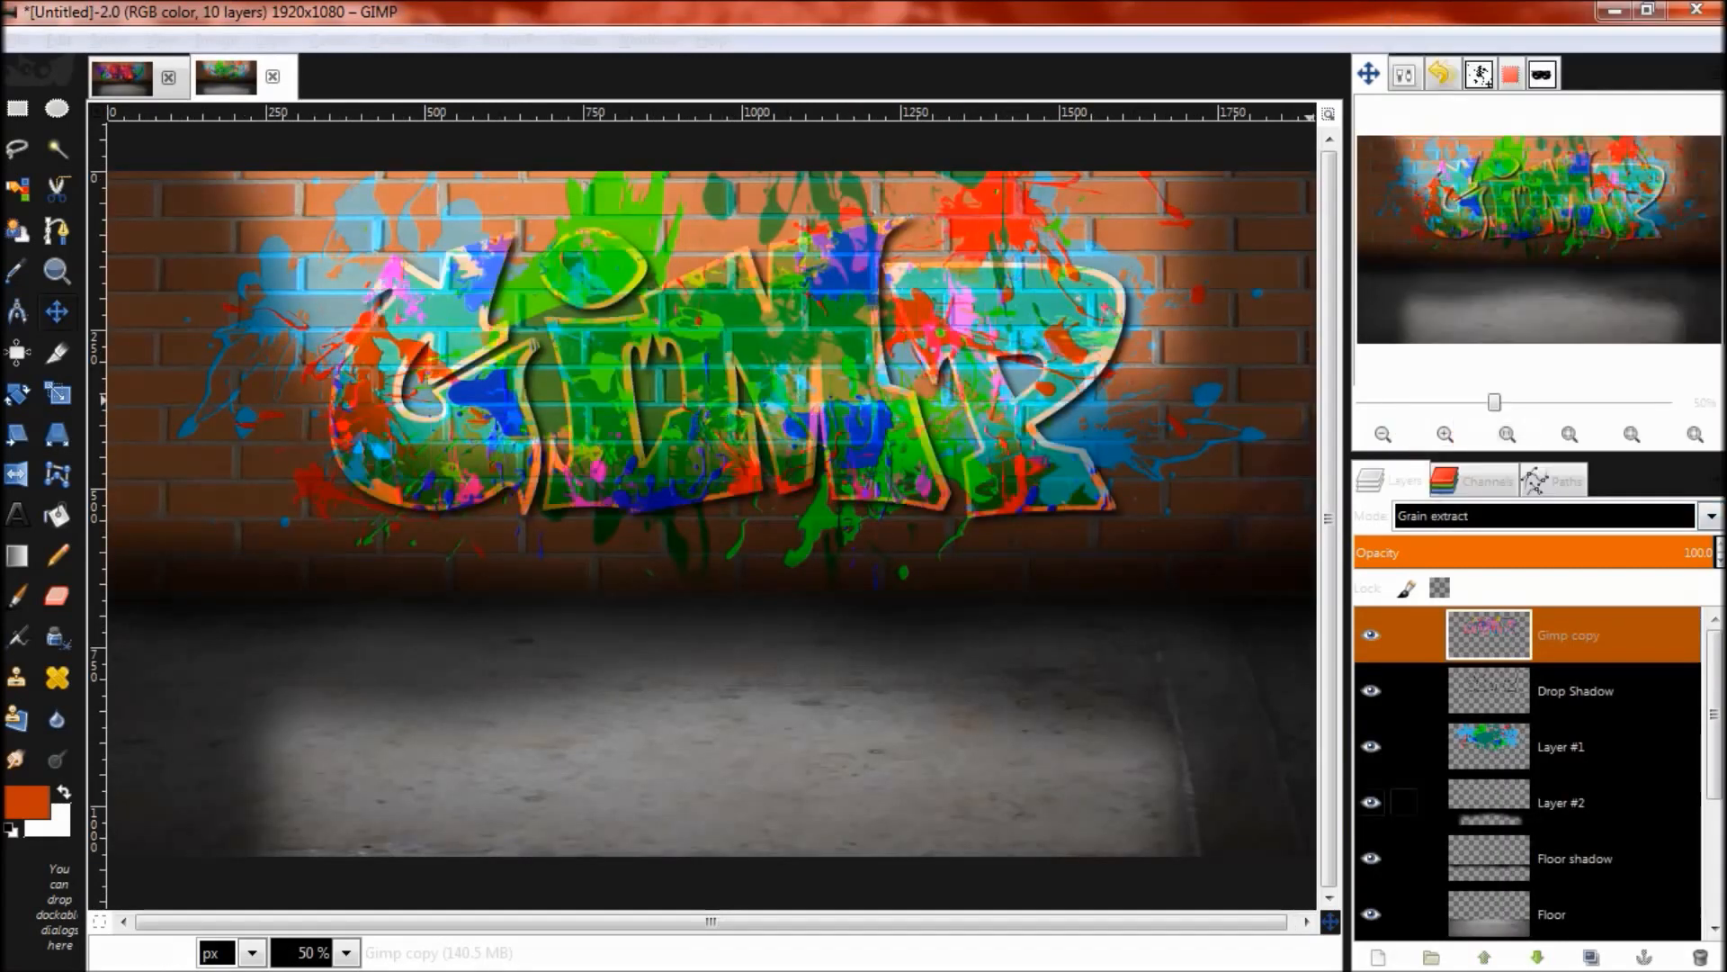
Step: Review the blend modes of Layer #1 and Gimp copy and examine how the lettering and splatters blend into the bricks
left_click(1560, 746)
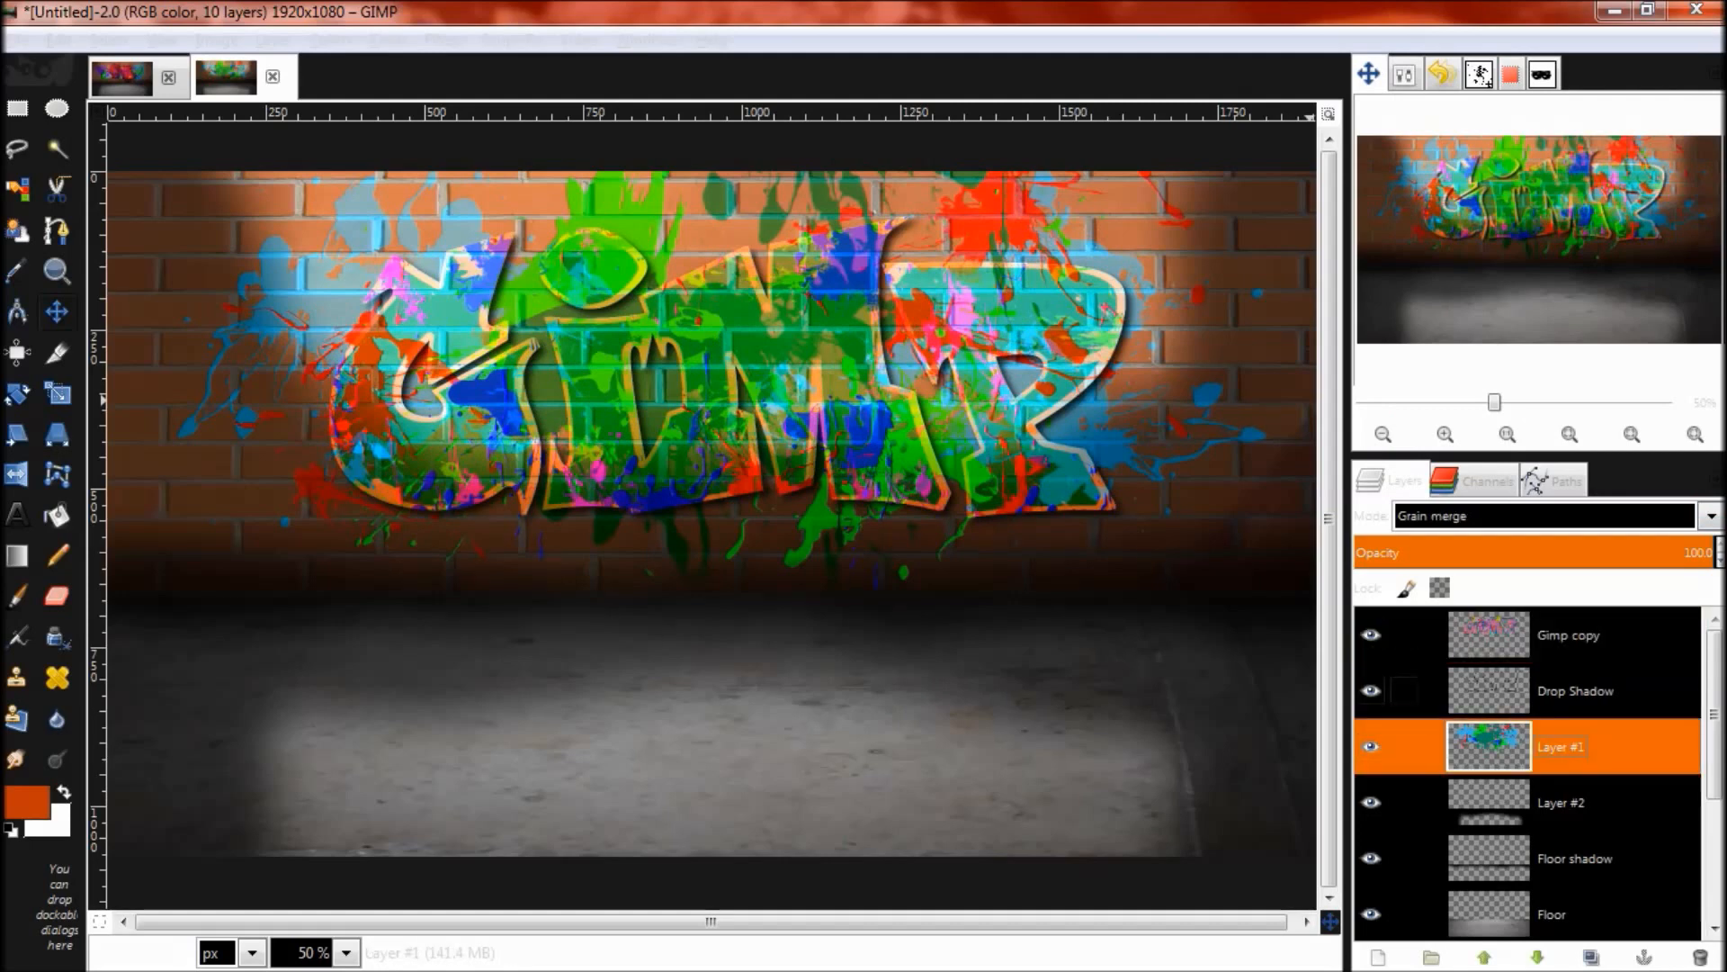
scroll(1530, 774, "down", 3)
scroll(1529, 774, "up", 3)
left_click(1568, 635)
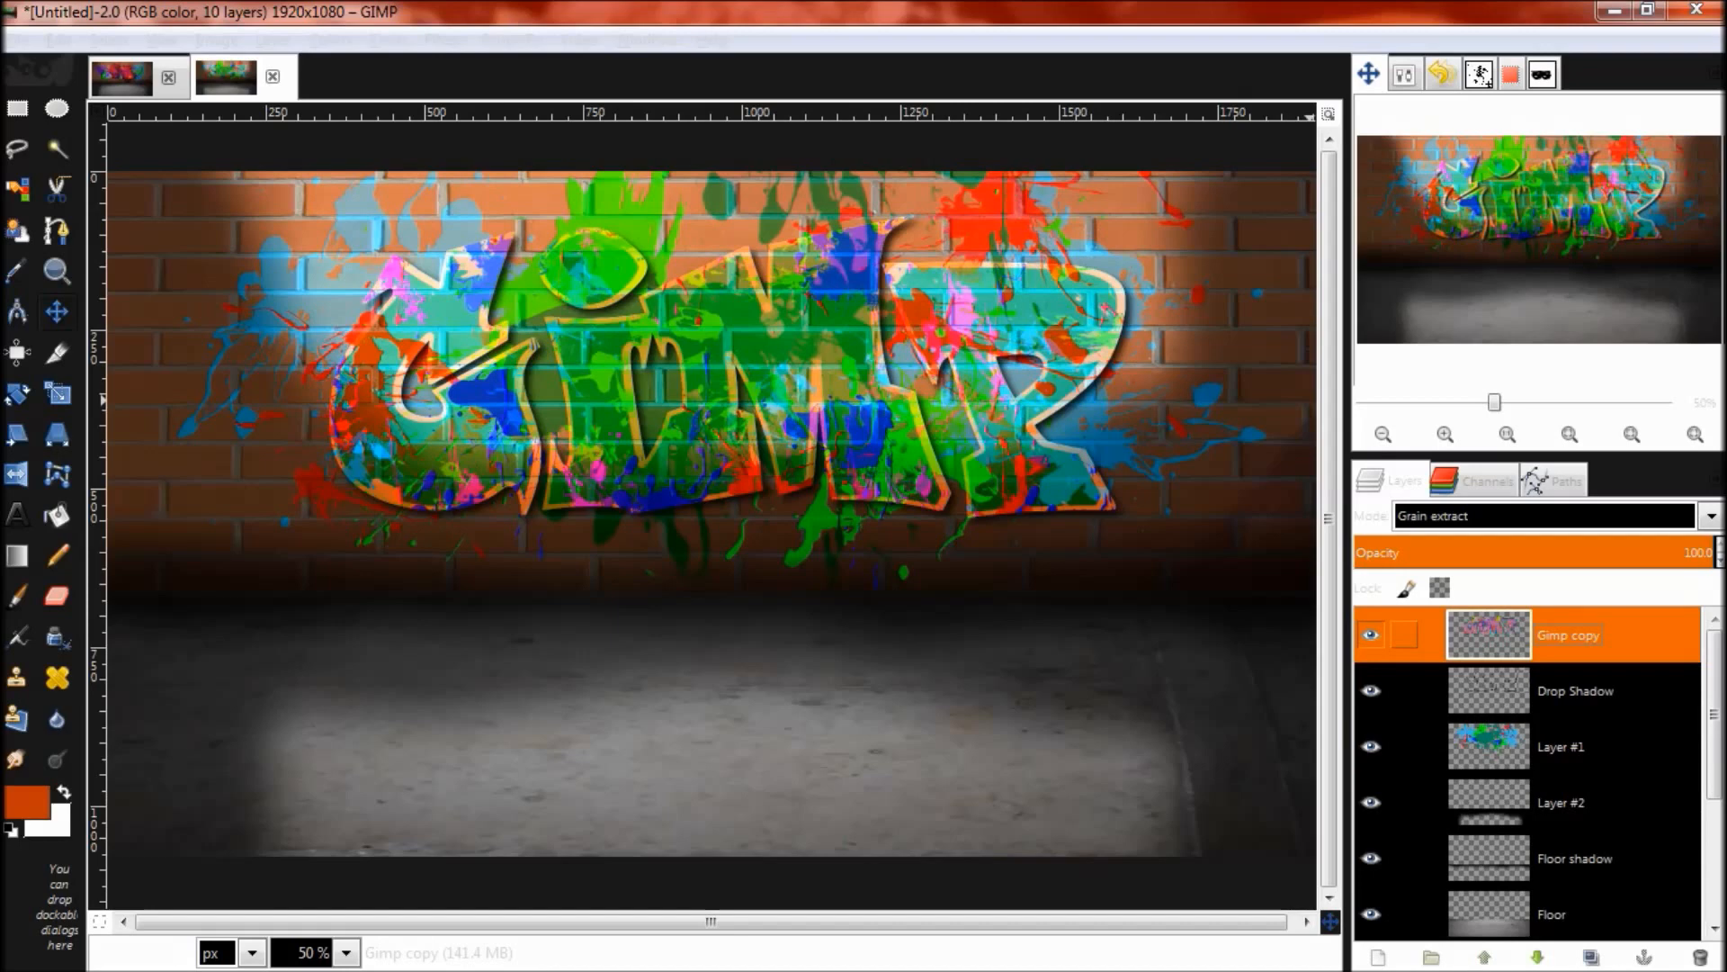
left_click(1561, 746)
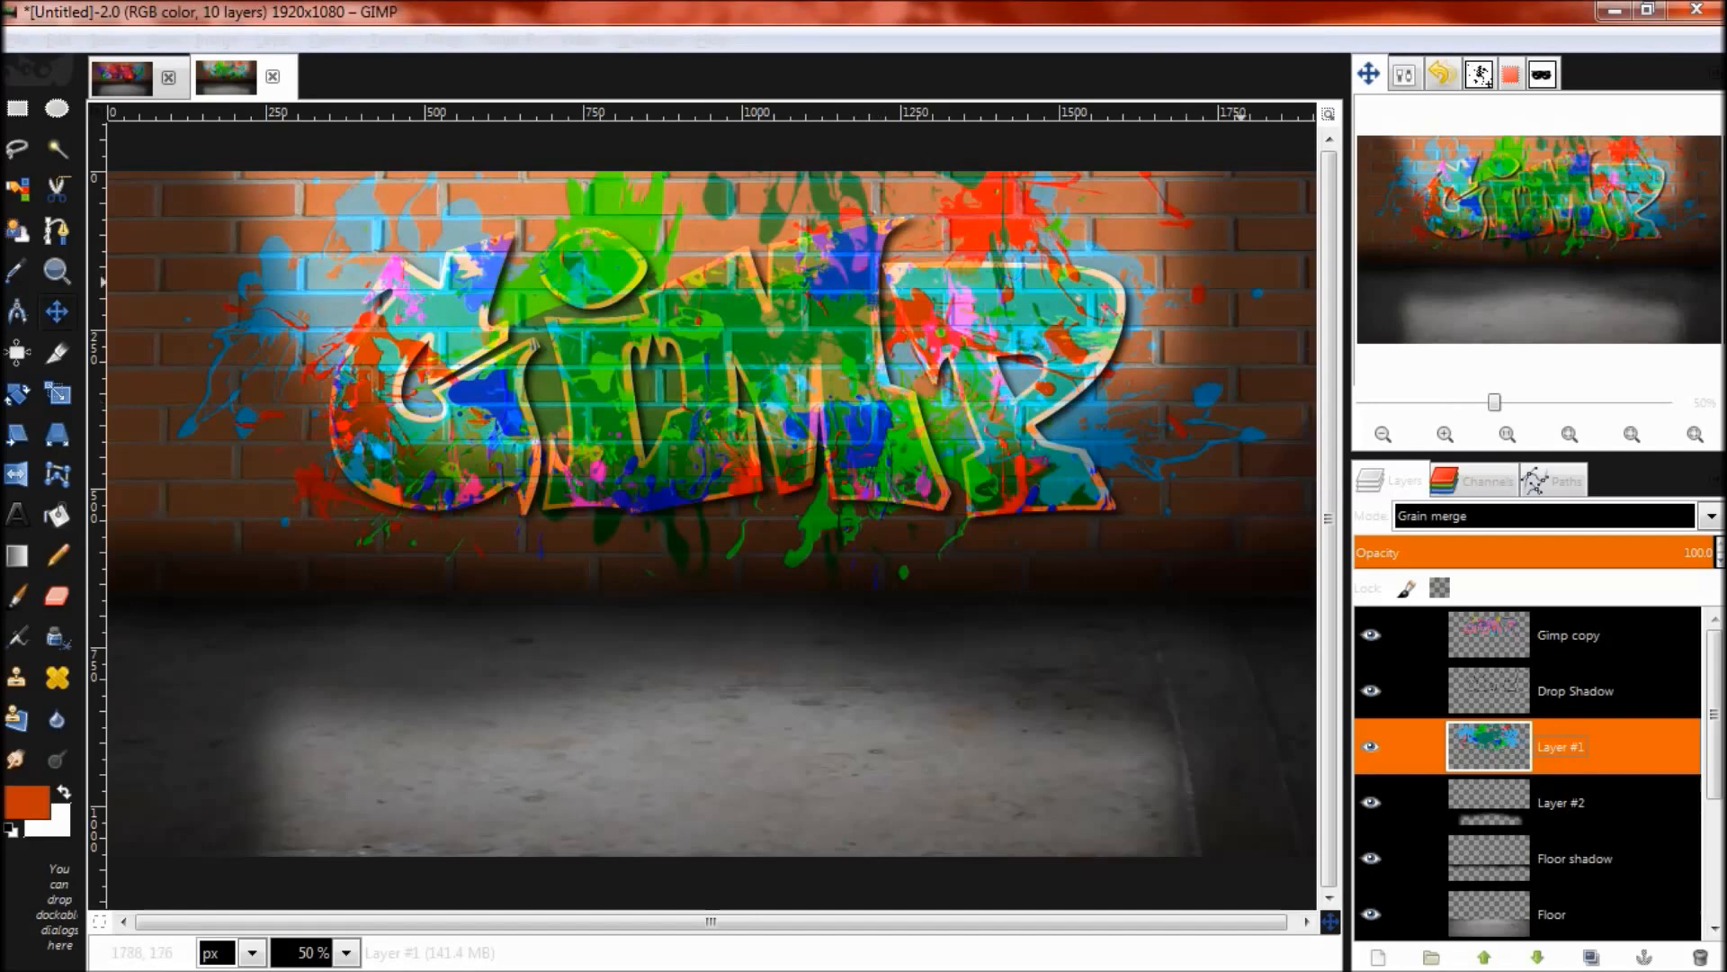
scroll(1240, 289, "up", 1)
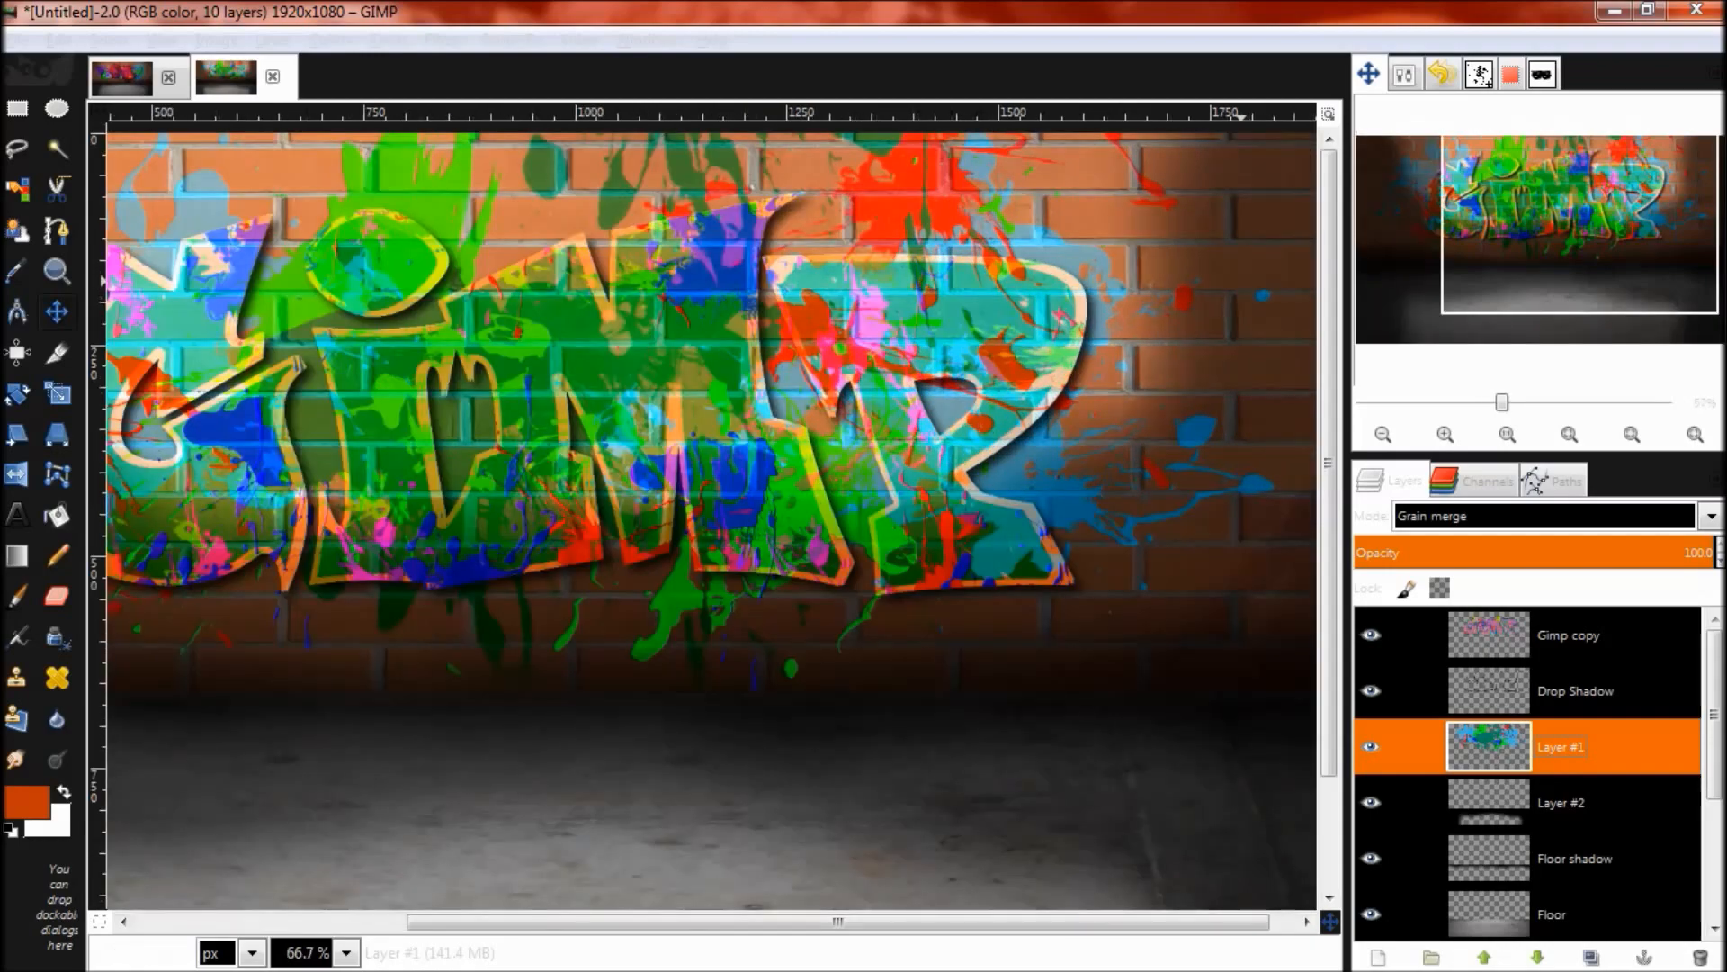
scroll(1240, 281, "down", 2)
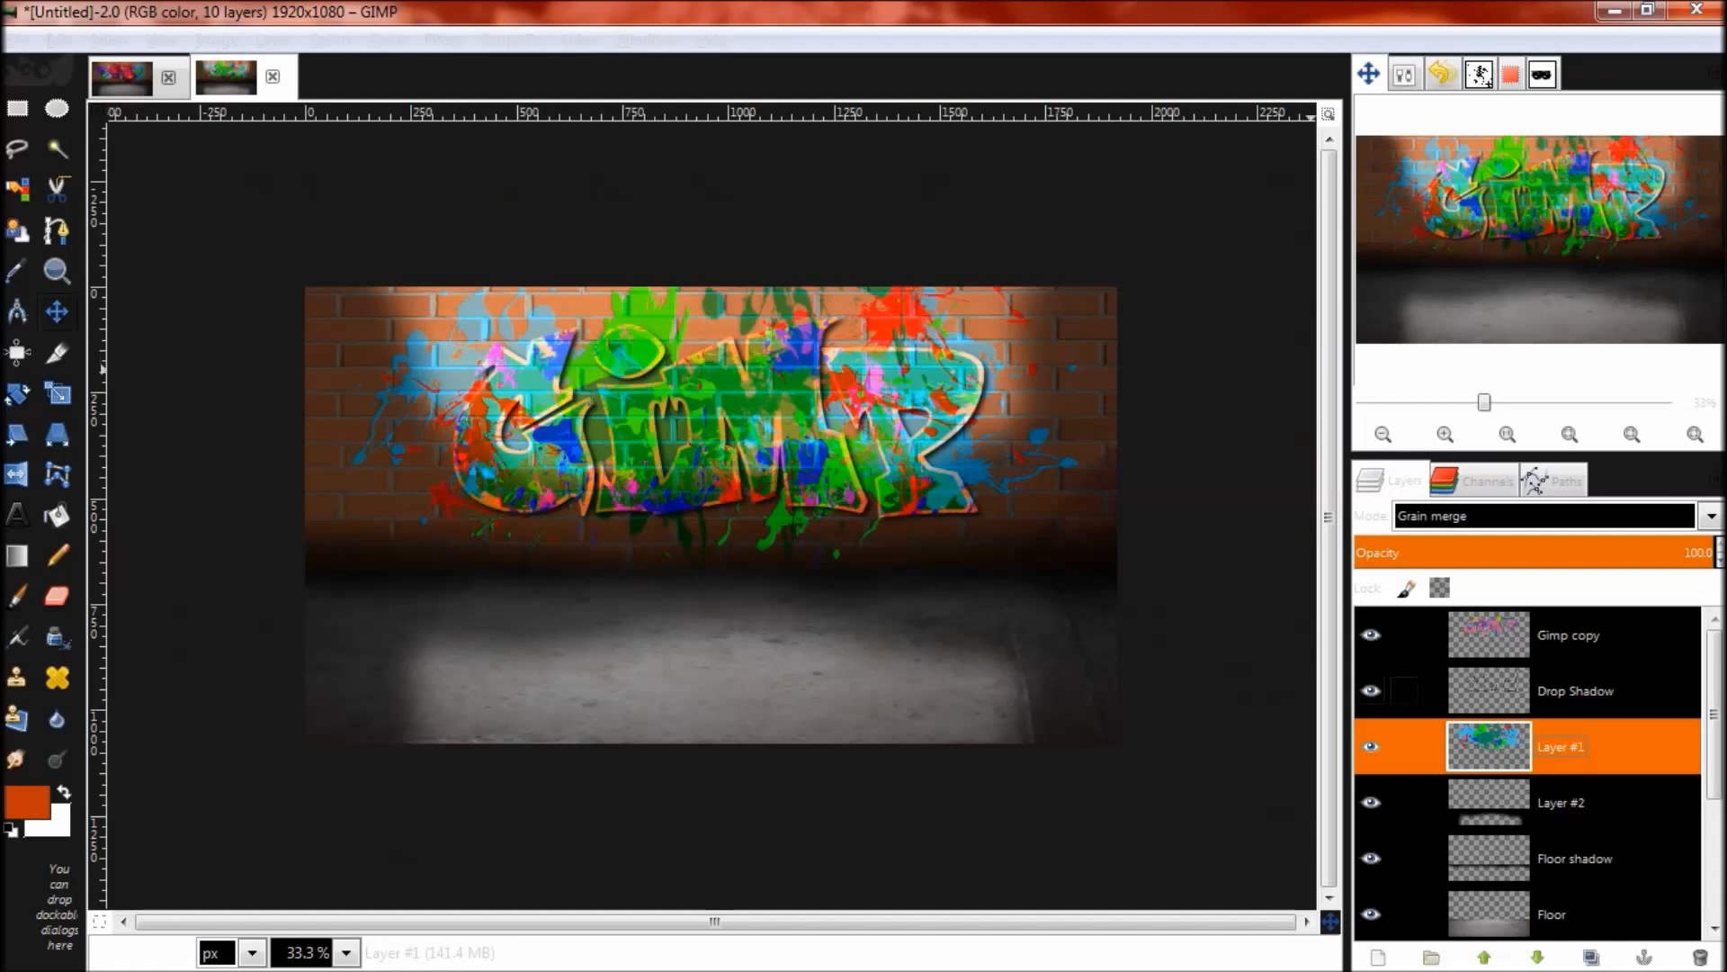
left_click(1569, 635)
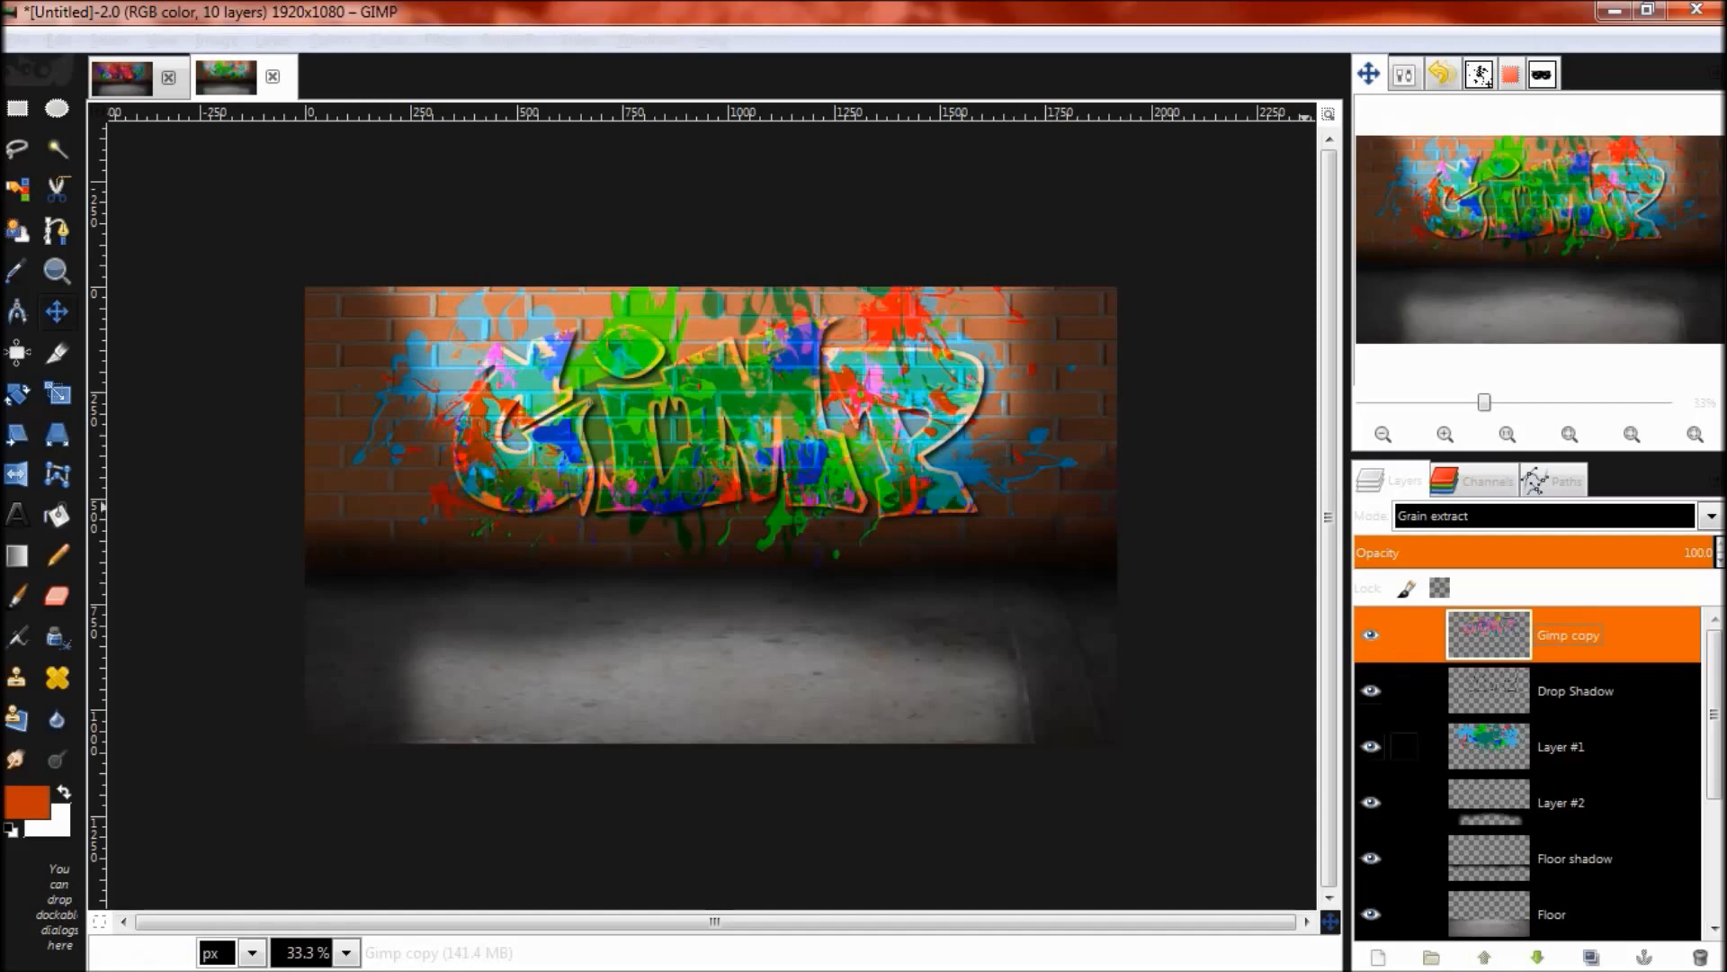
Step: Lower the opacity of the Layer #1 splatters behind the lettering and make Gimp copy the active layer
left_click(1561, 746)
left_click_drag(1640, 547, 1720, 547)
left_click(1568, 635)
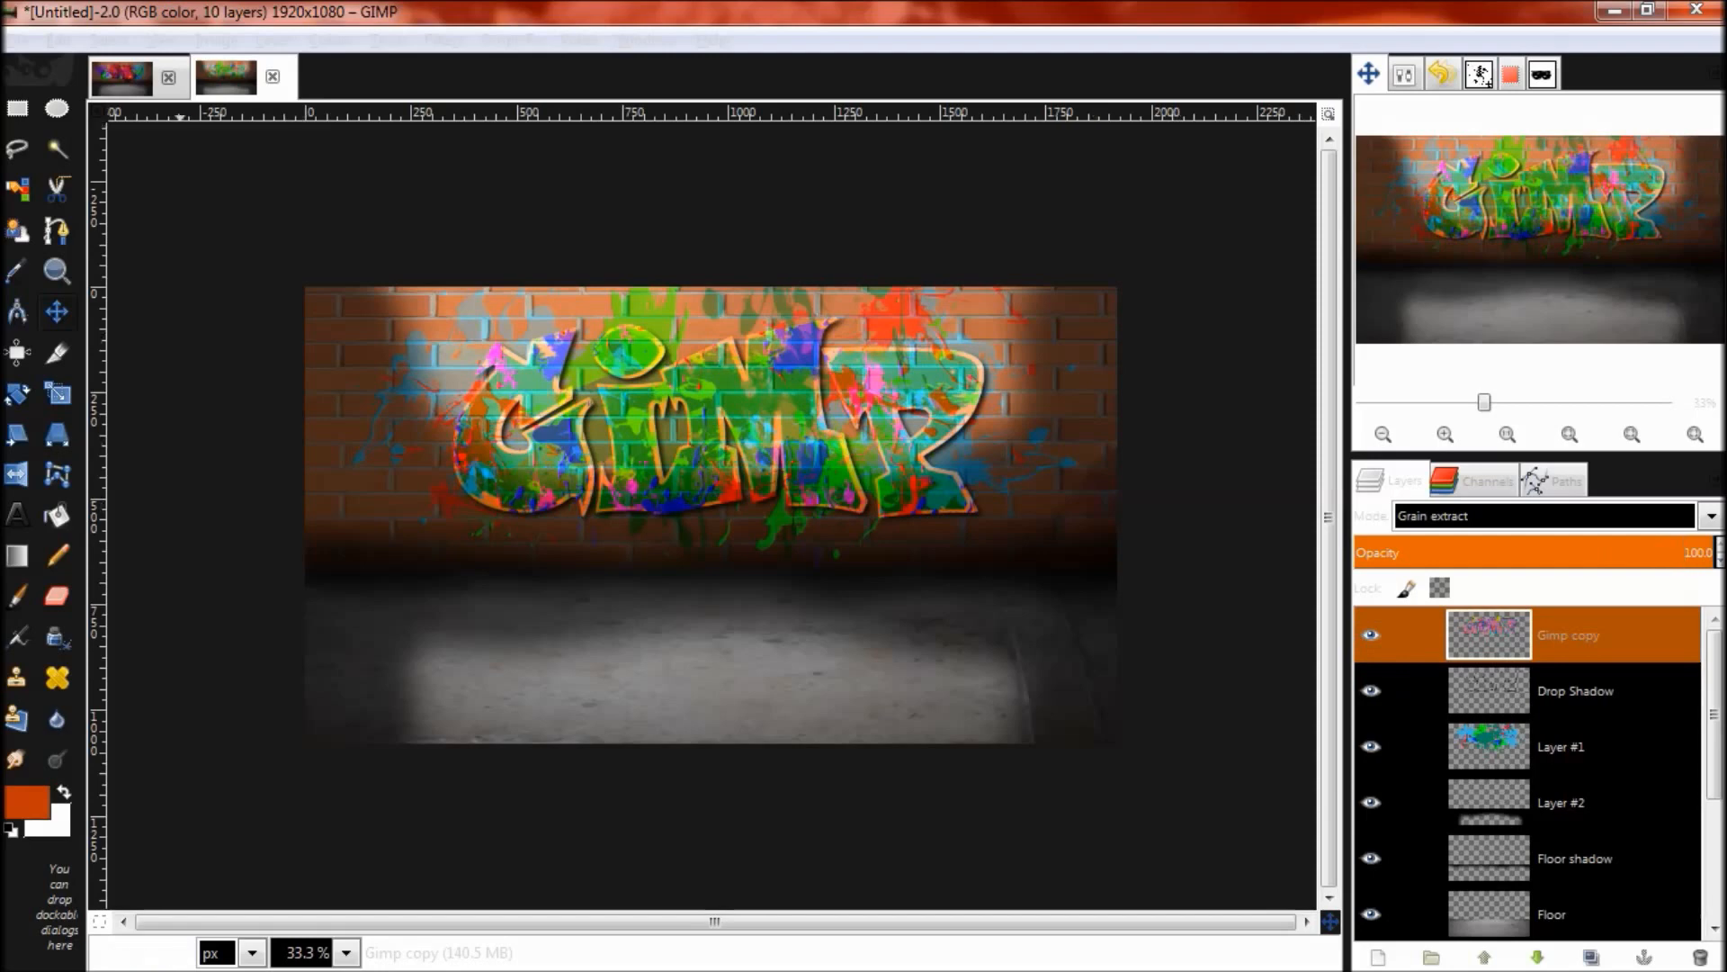
Step: Create a new layer from everything visible in the image, above the Gimp copy layer
left_click(216, 39)
mouse_move(270, 40)
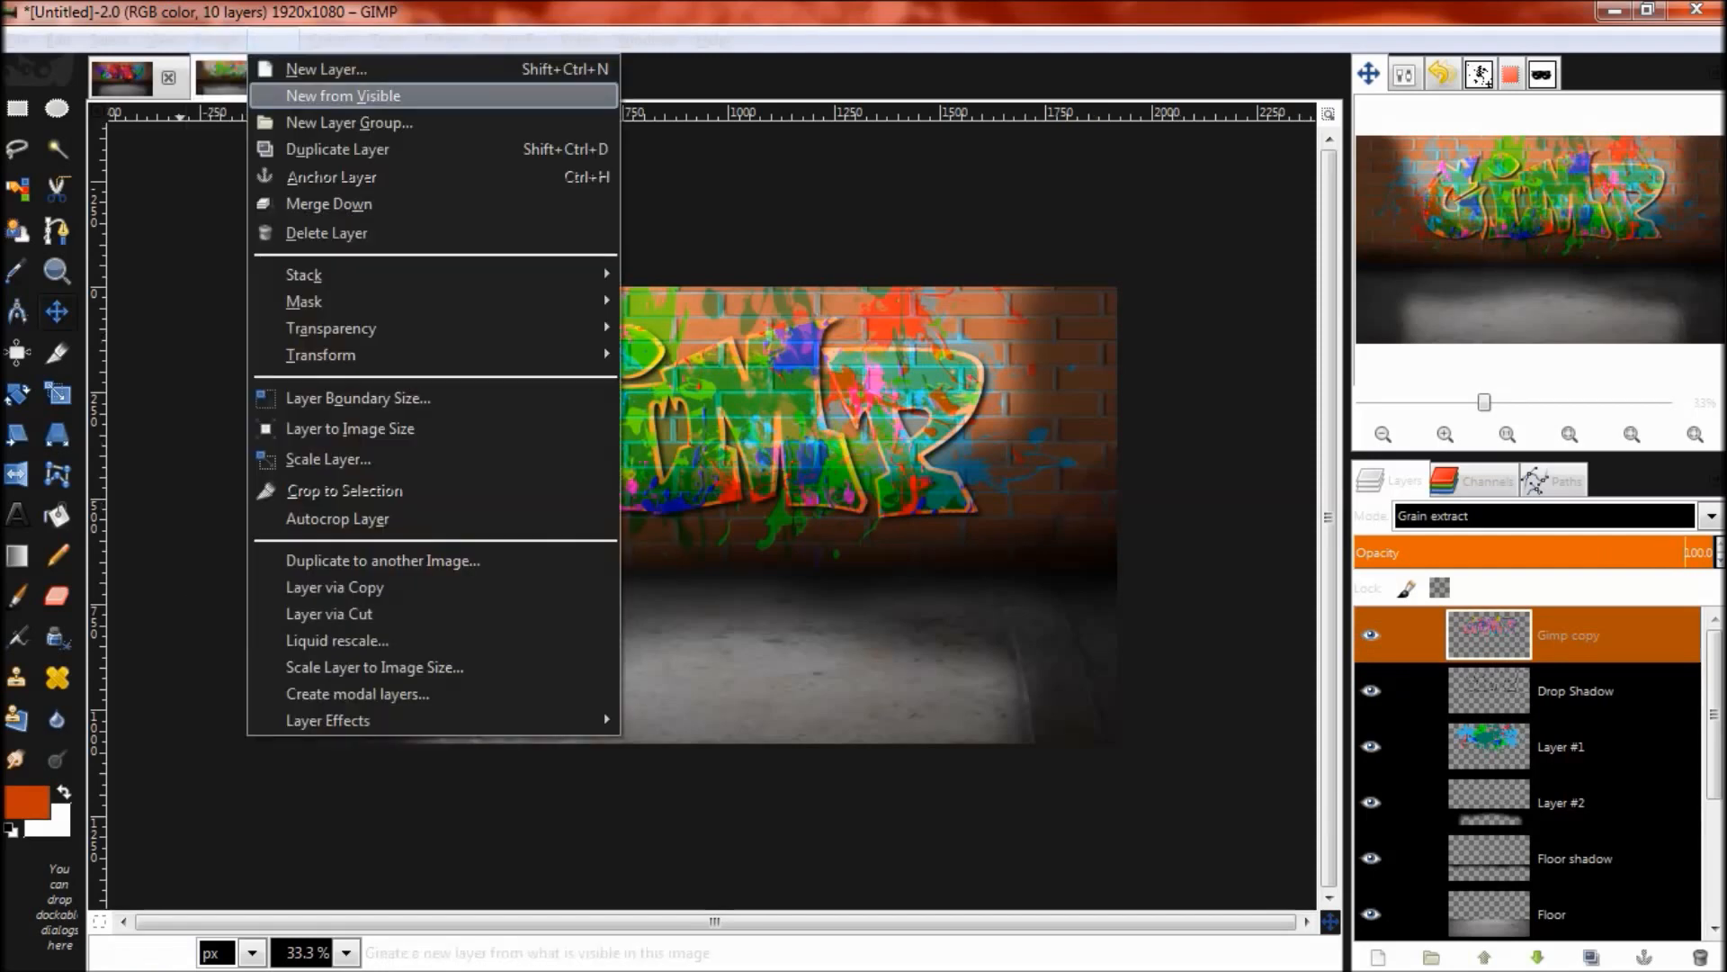
left_click(342, 96)
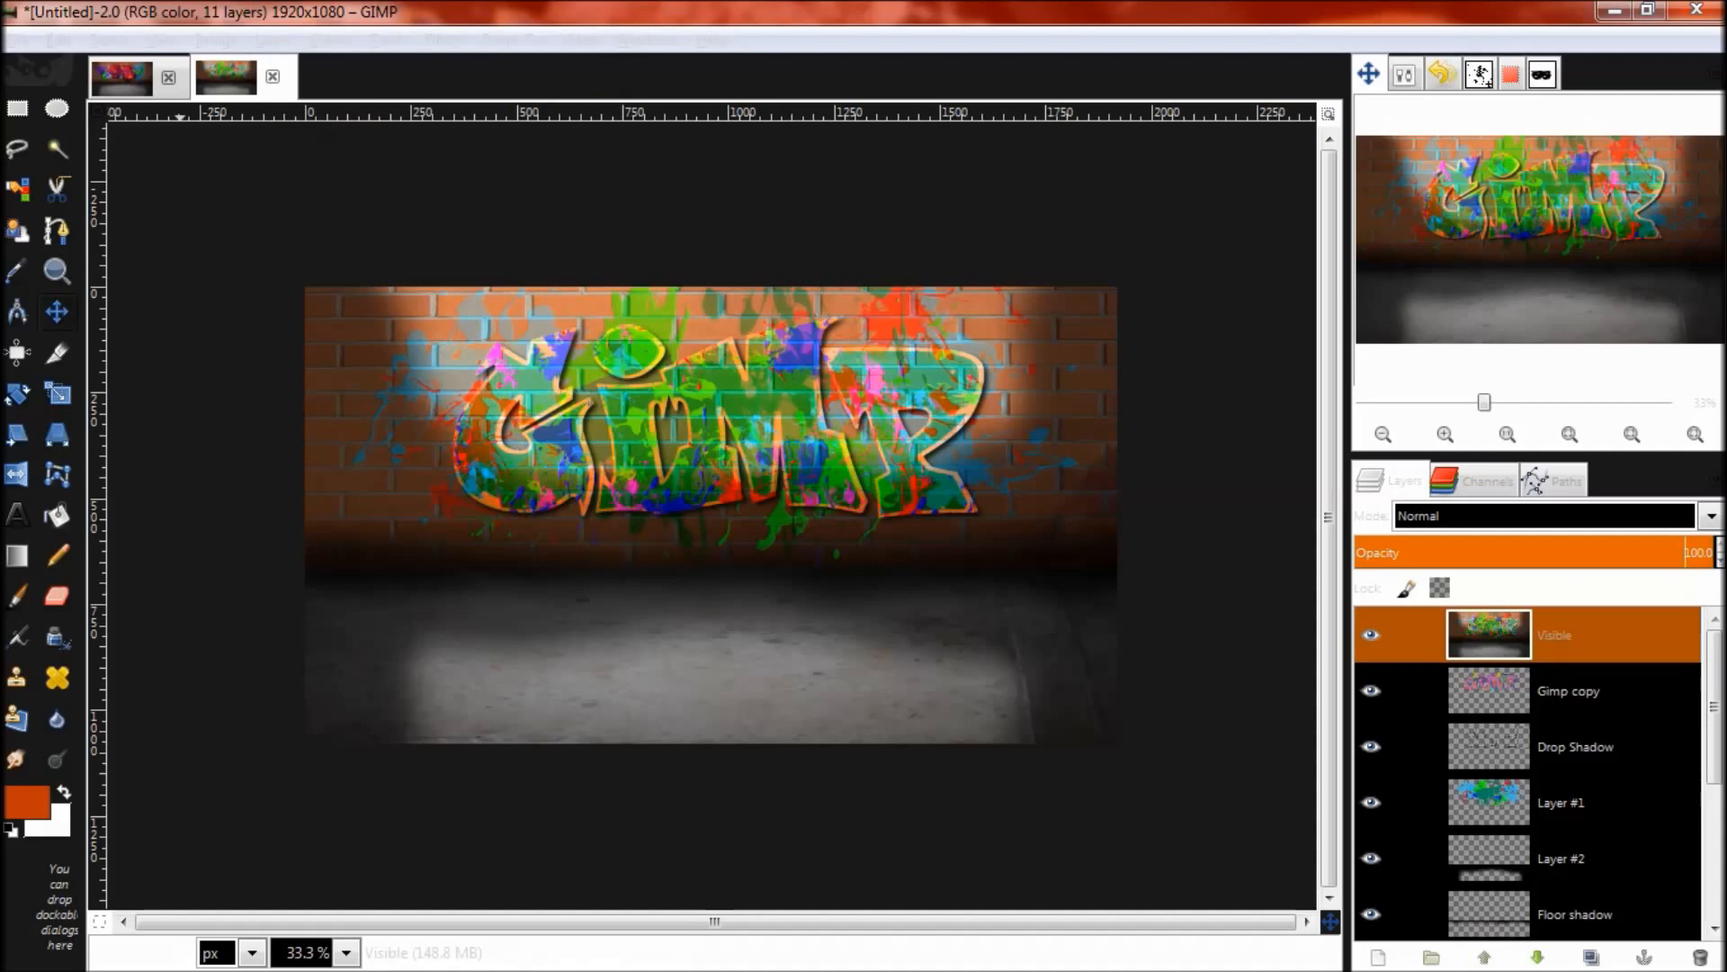
Step: Choose the GEGL vignette operation for the new merged layer and compare the image with the preview off and on
left_click(386, 40)
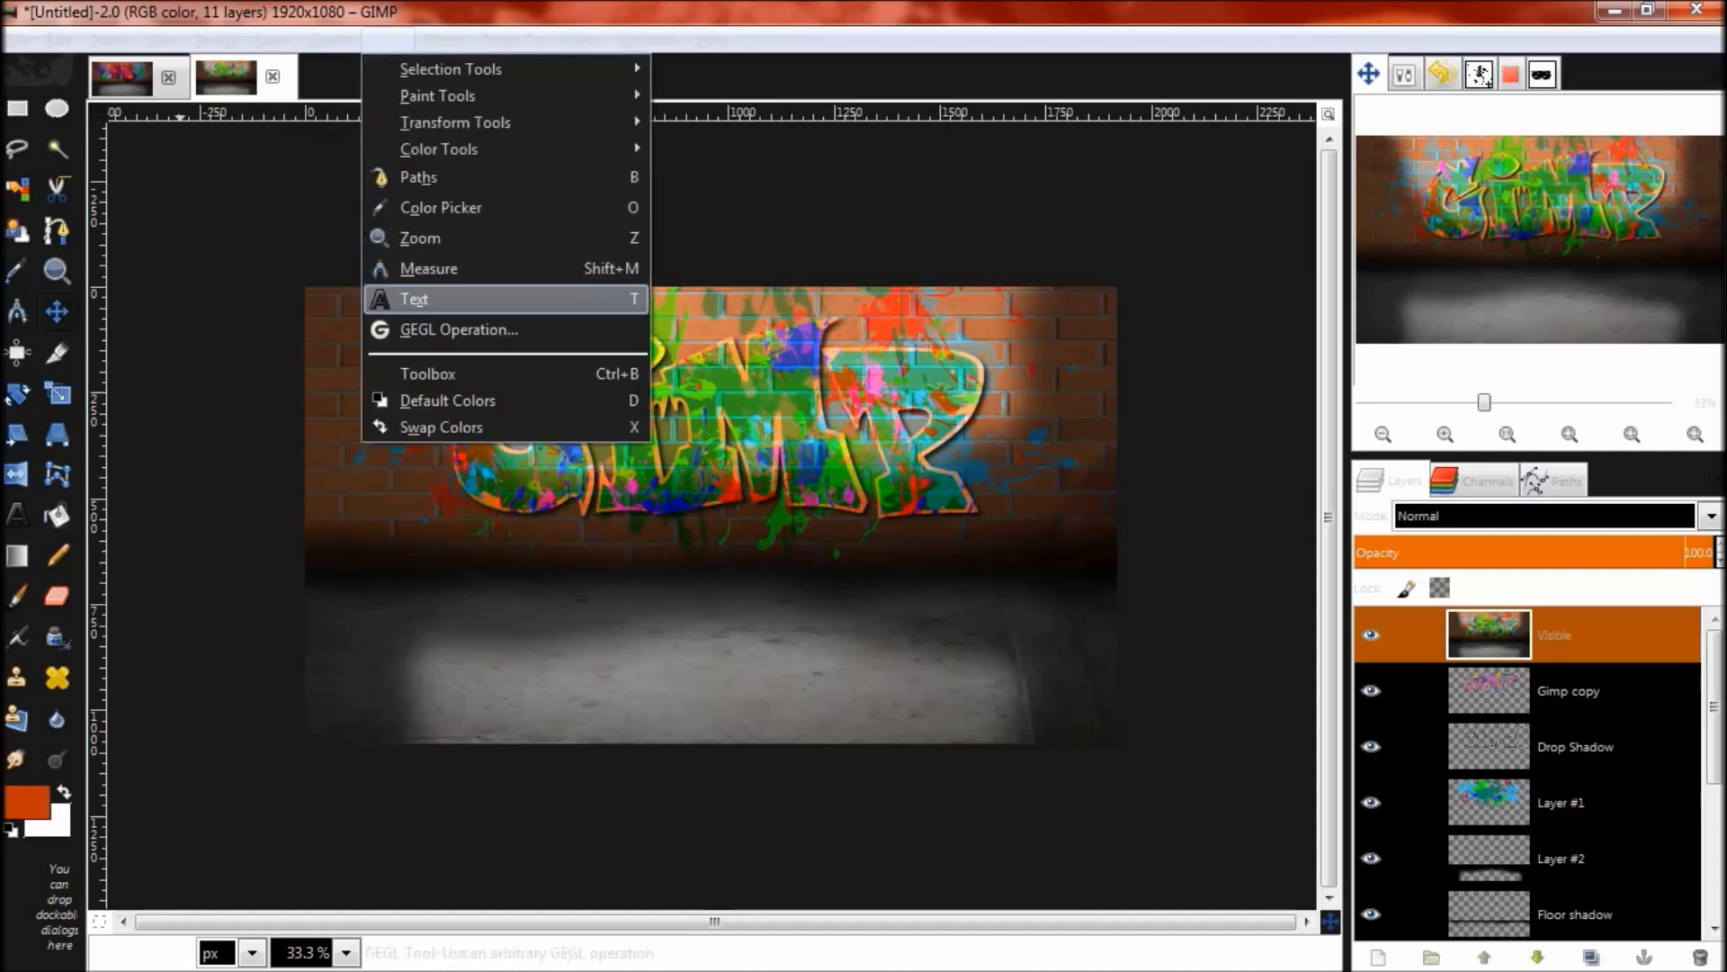
left_click(459, 329)
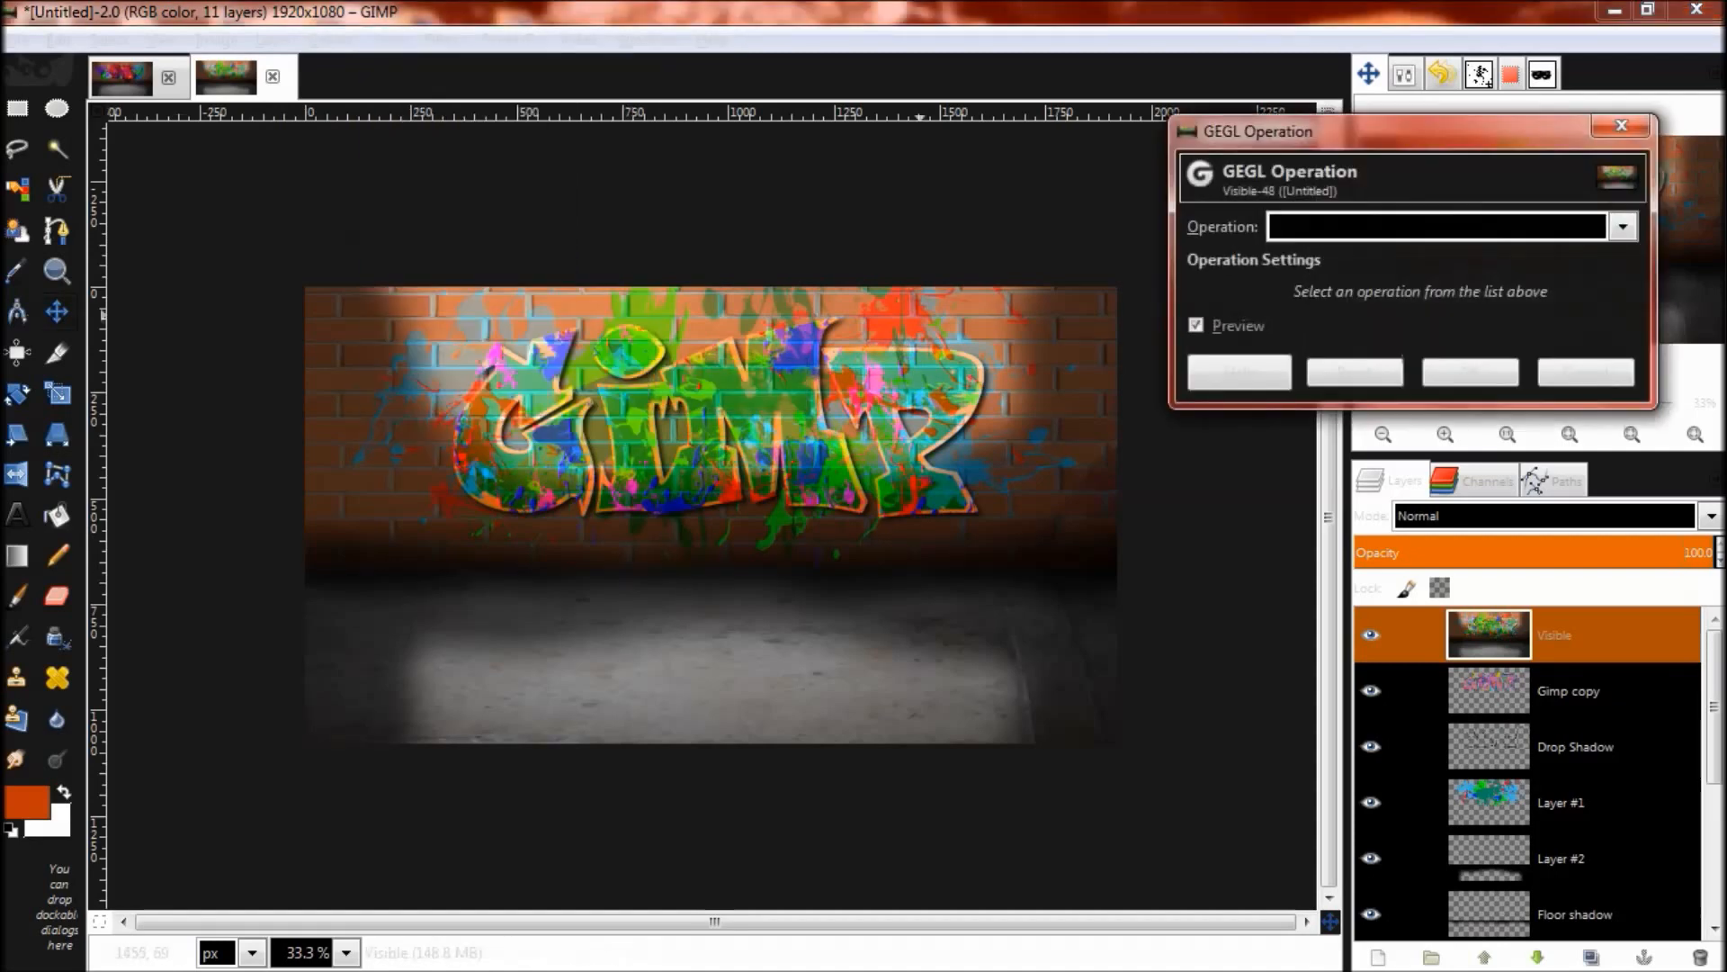
left_click(1623, 226)
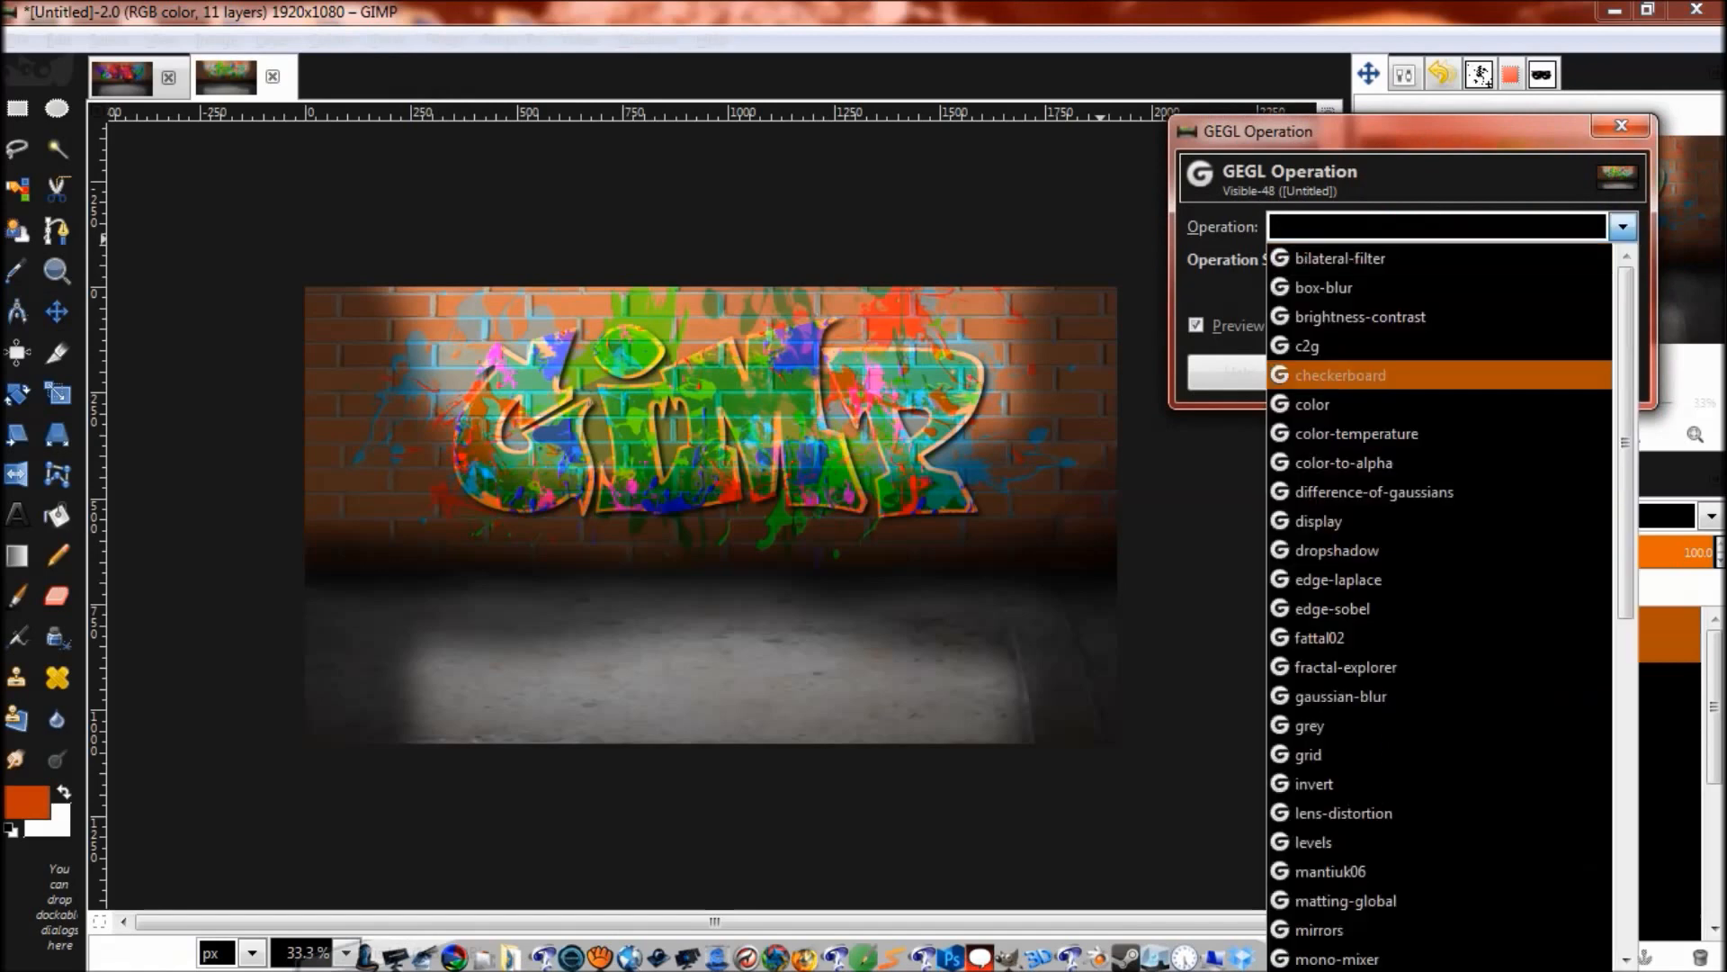
scroll(1439, 612, "down", 4)
left_click_drag(1626, 542, 1626, 690)
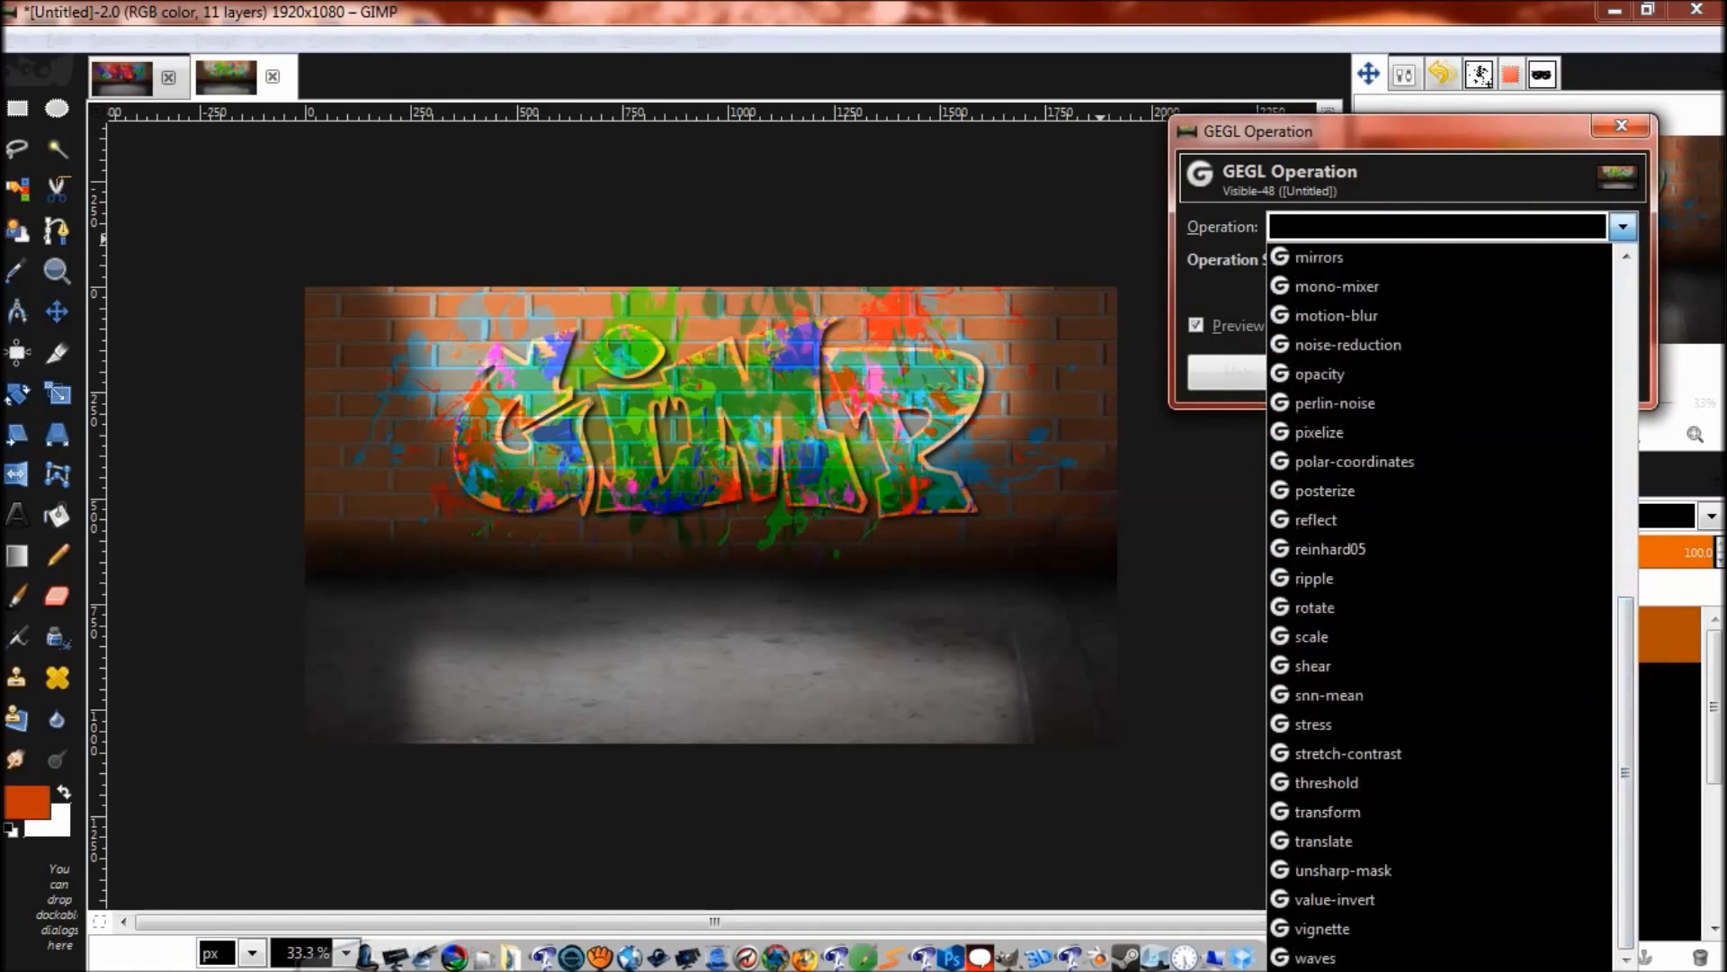
left_click(1367, 929)
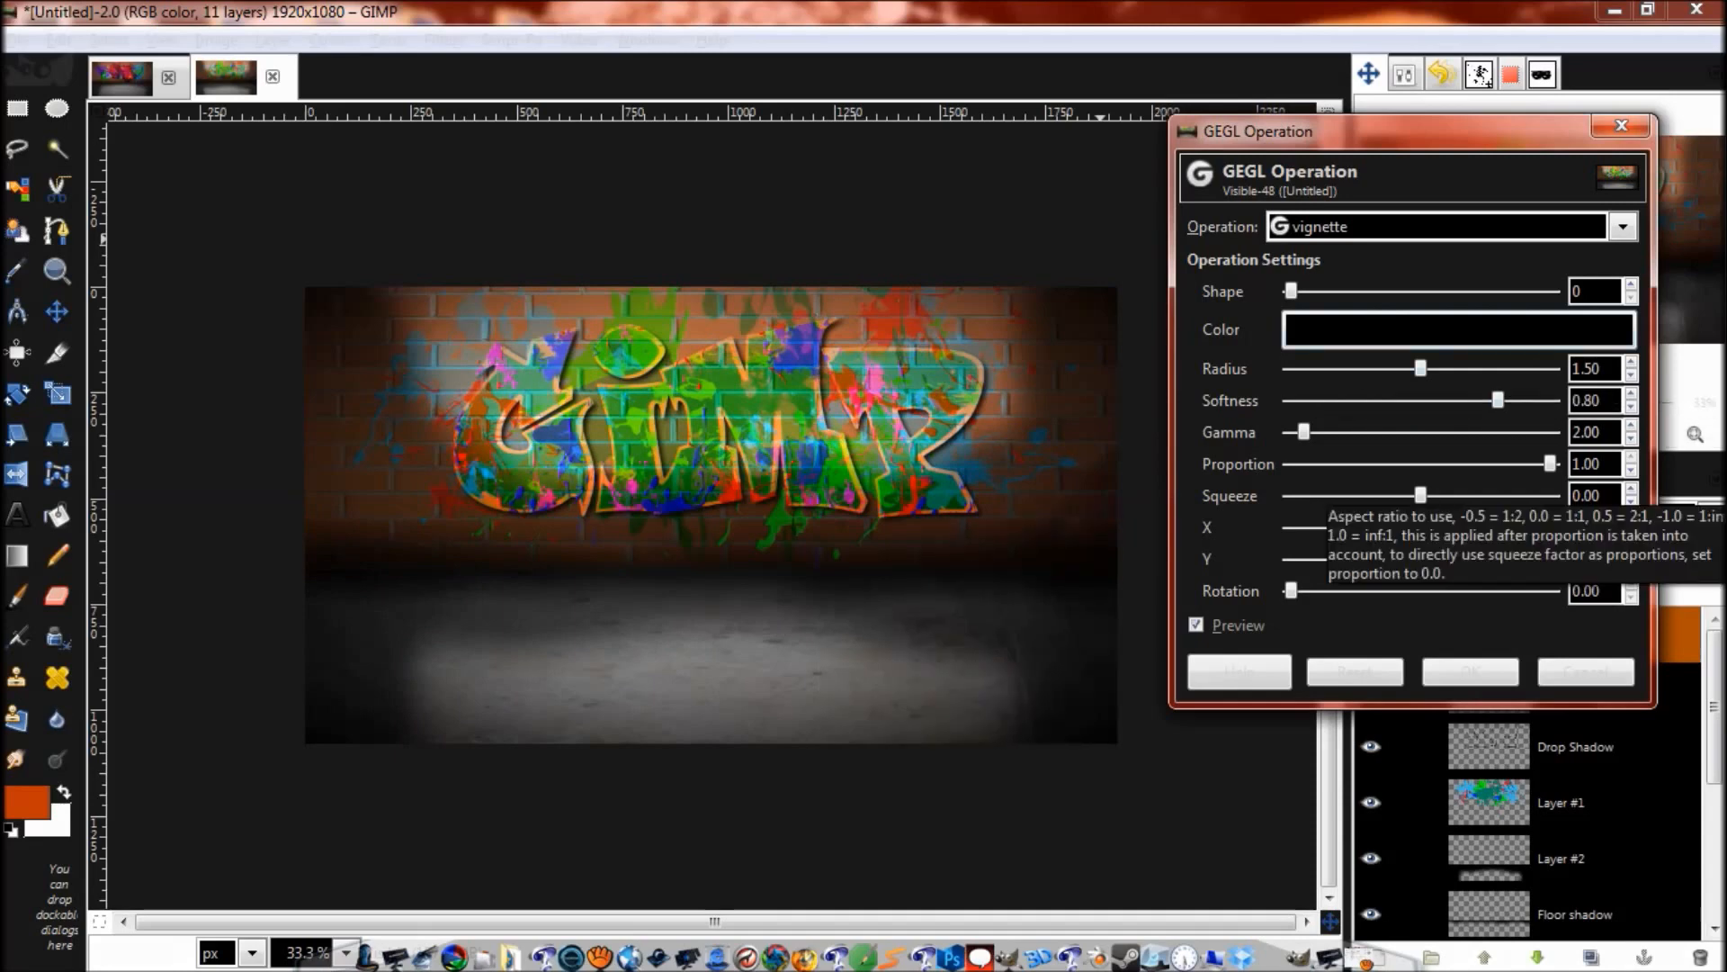
left_click(1197, 625)
left_click(1196, 624)
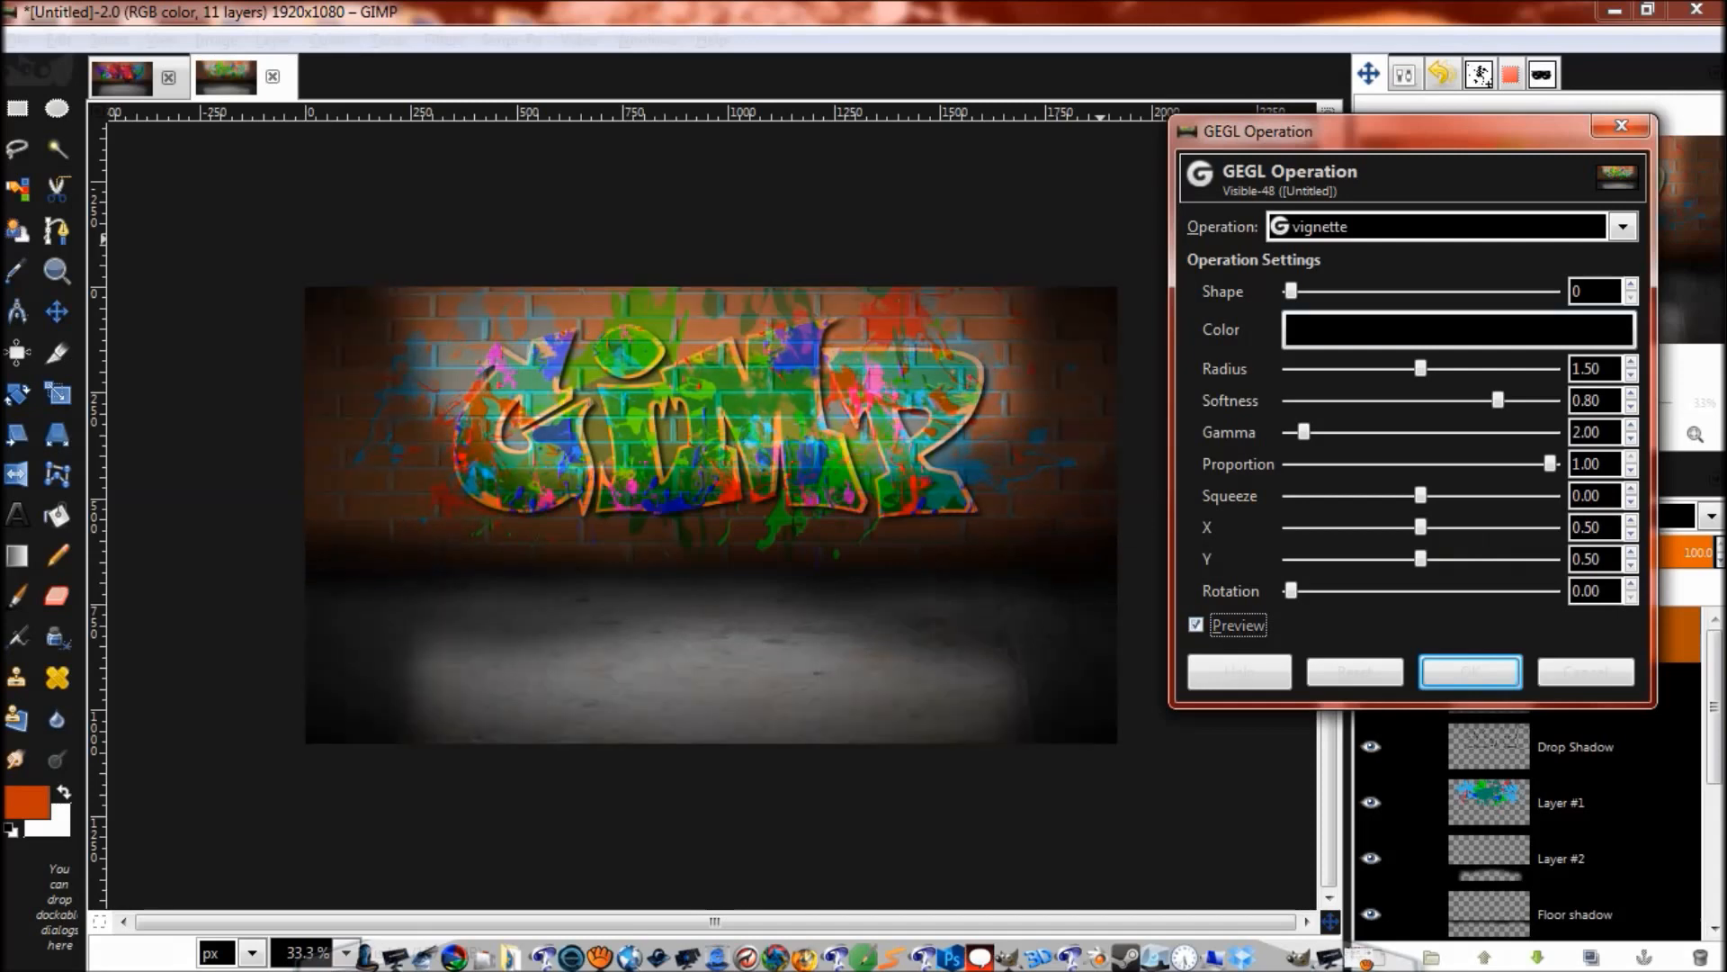
Step: Set the vignette's radius to 1.46 and softness to 1.00, and apply it to the merged layer
mouse_move(1420, 368)
left_mouse_down()
mouse_move(1456, 368)
mouse_move(1367, 368)
mouse_move(1410, 368)
left_mouse_up()
left_click_drag(1498, 399, 1549, 399)
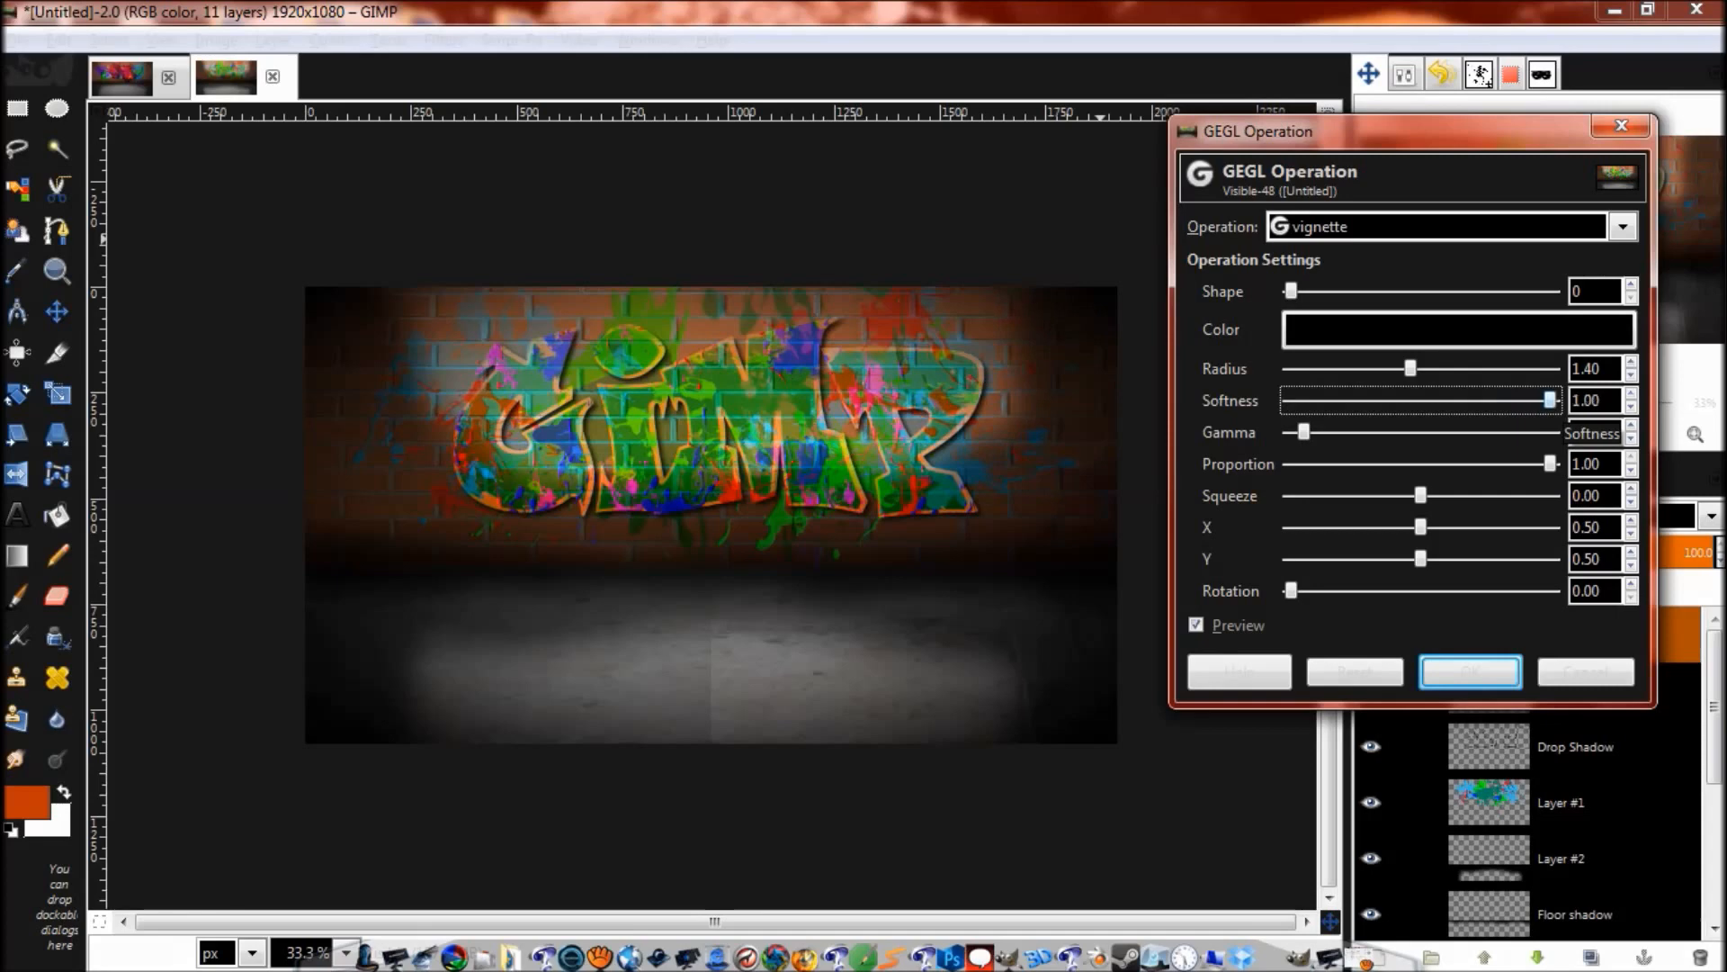
left_click_drag(1410, 368, 1417, 368)
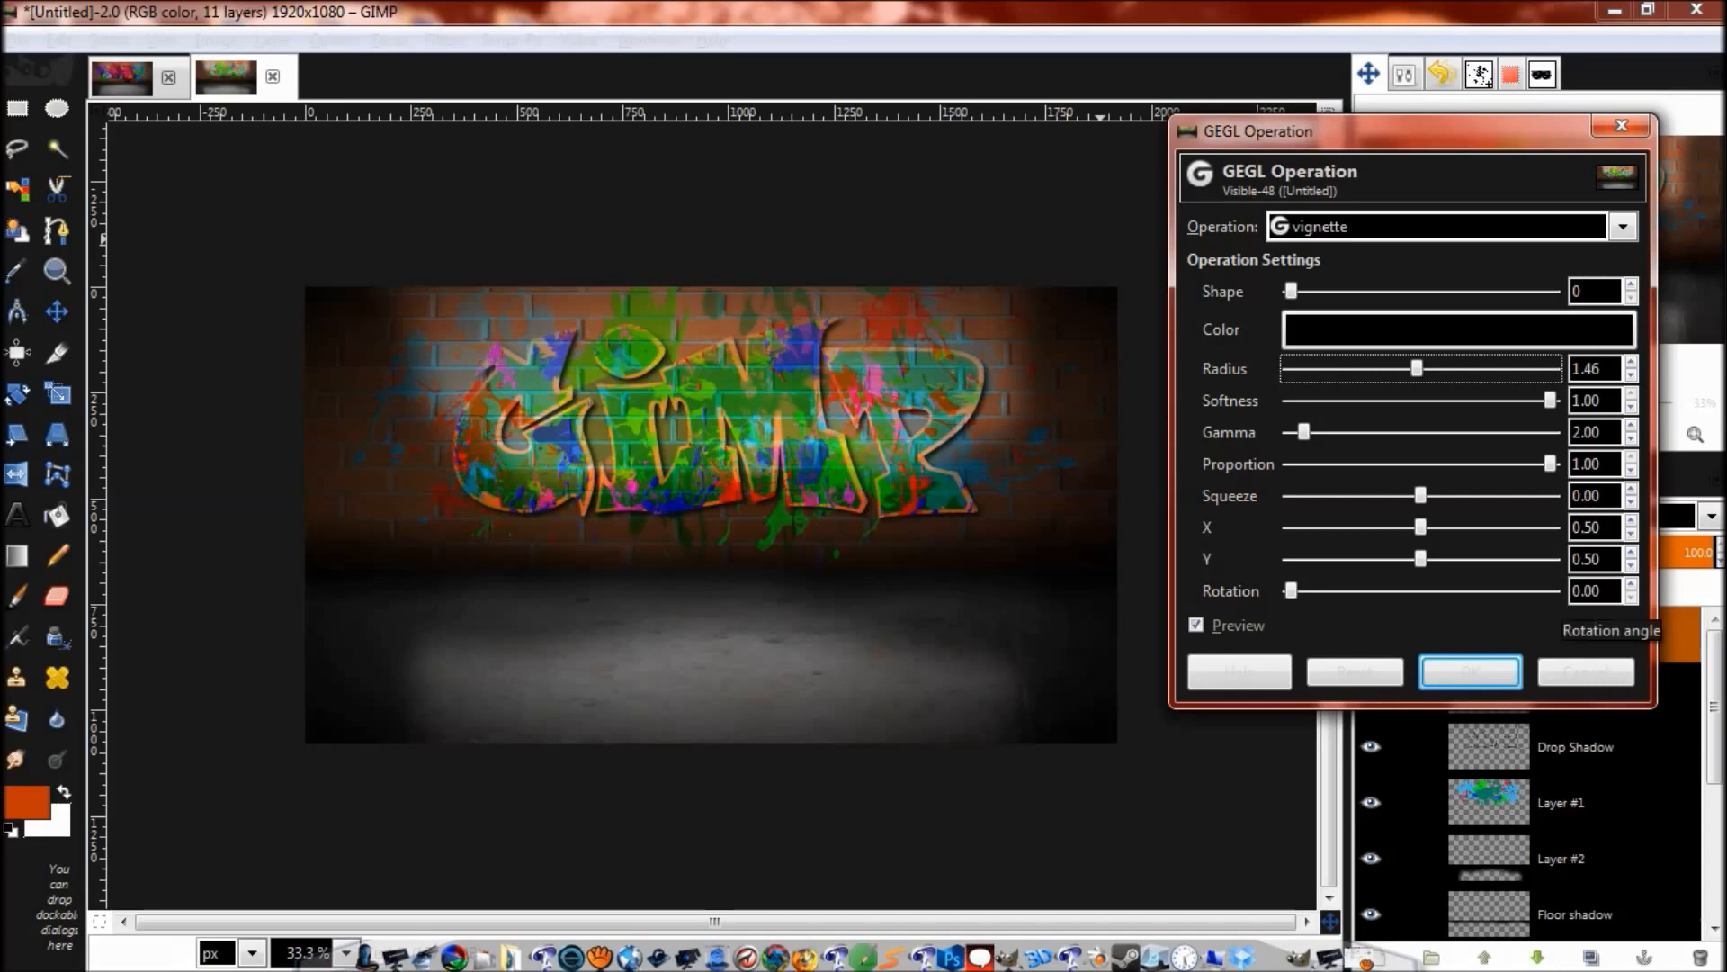
left_click(1469, 671)
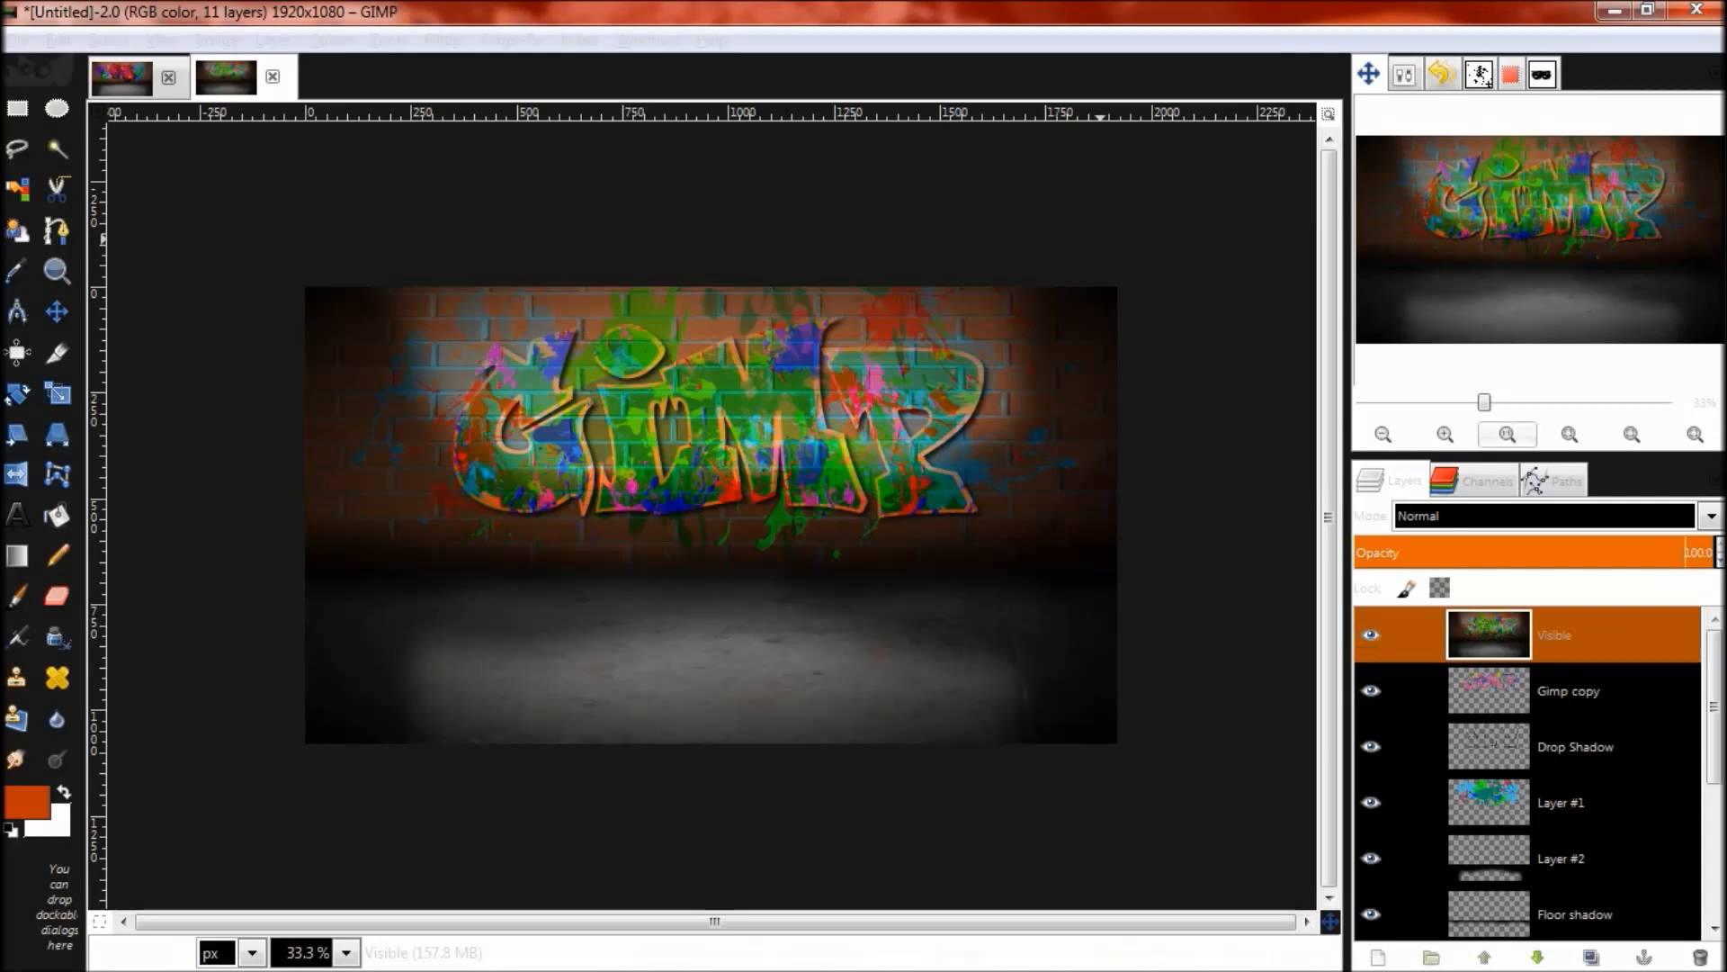
left_click(1445, 434)
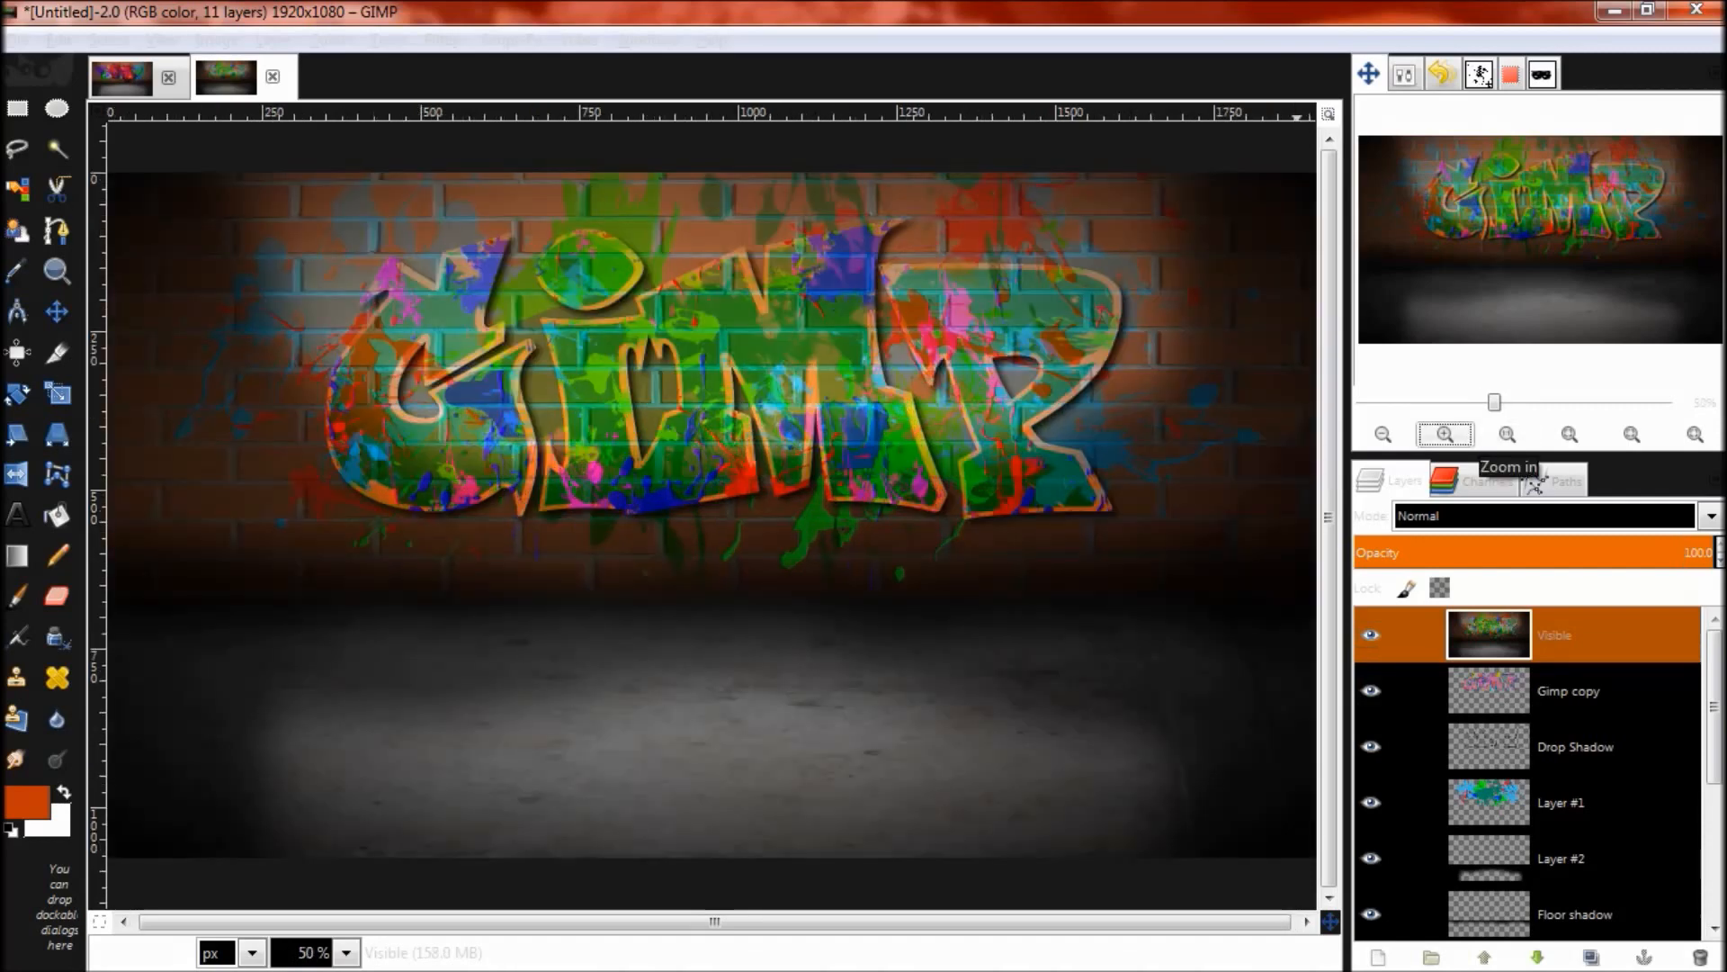